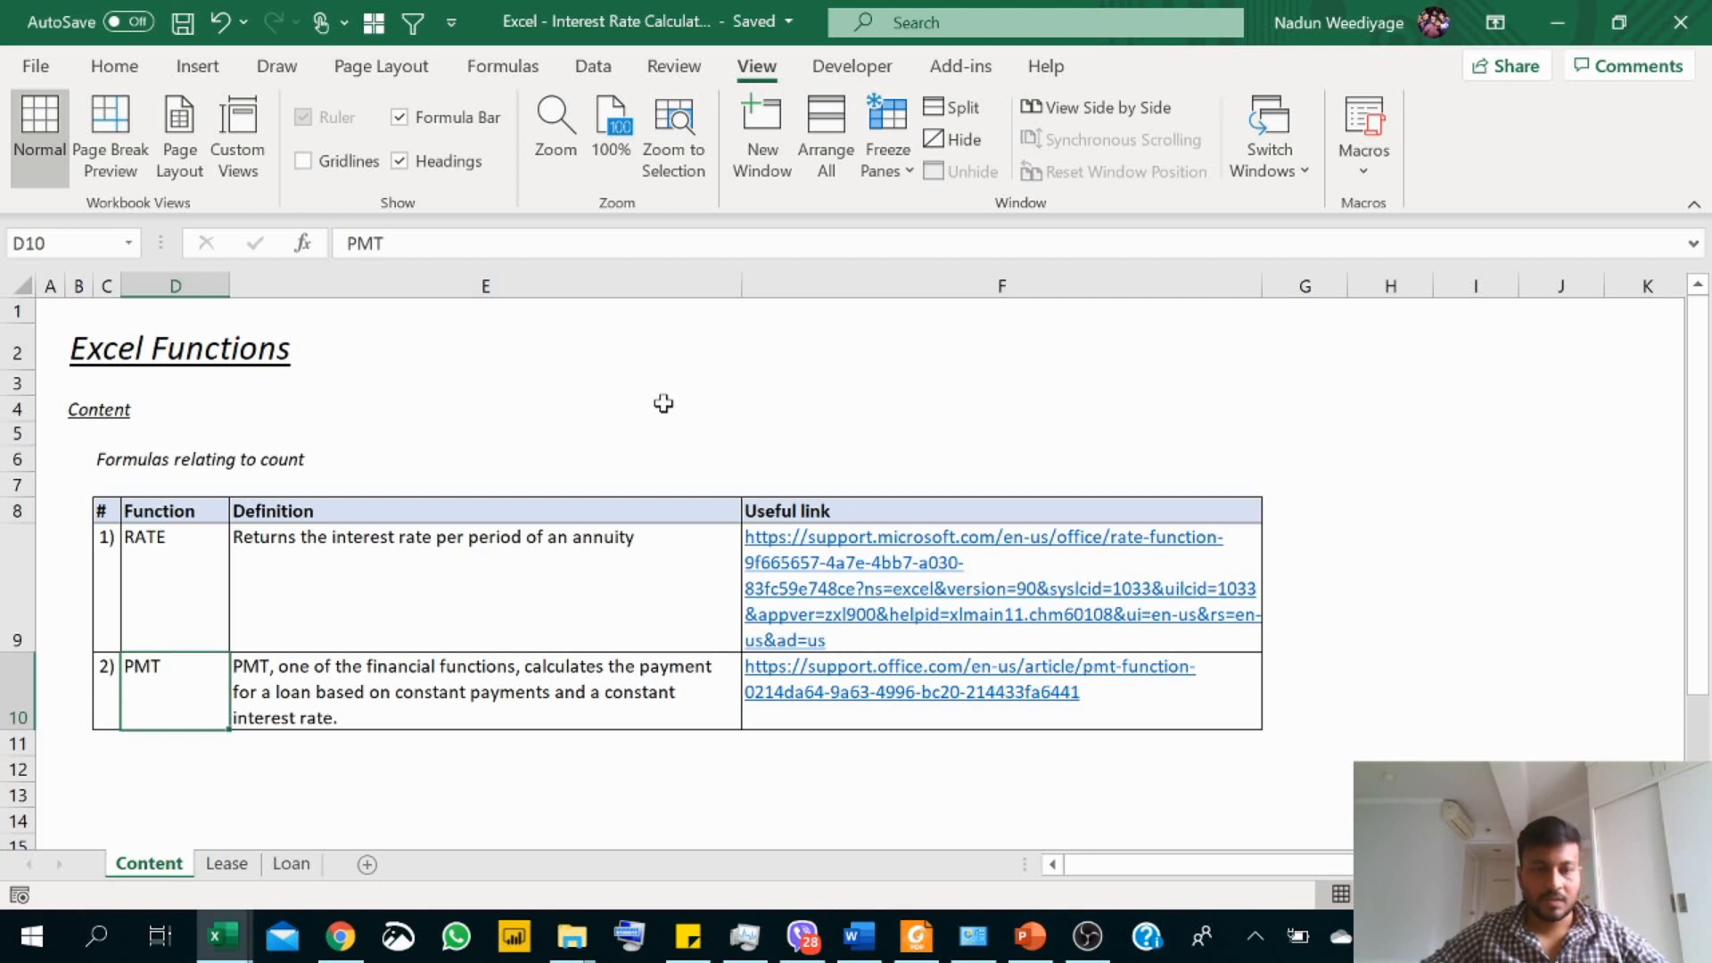
Step: Review the RATE and PMT function entries and their definitions on the Content sheet
{"action": "left_click", "coordinate": [217, 568]}
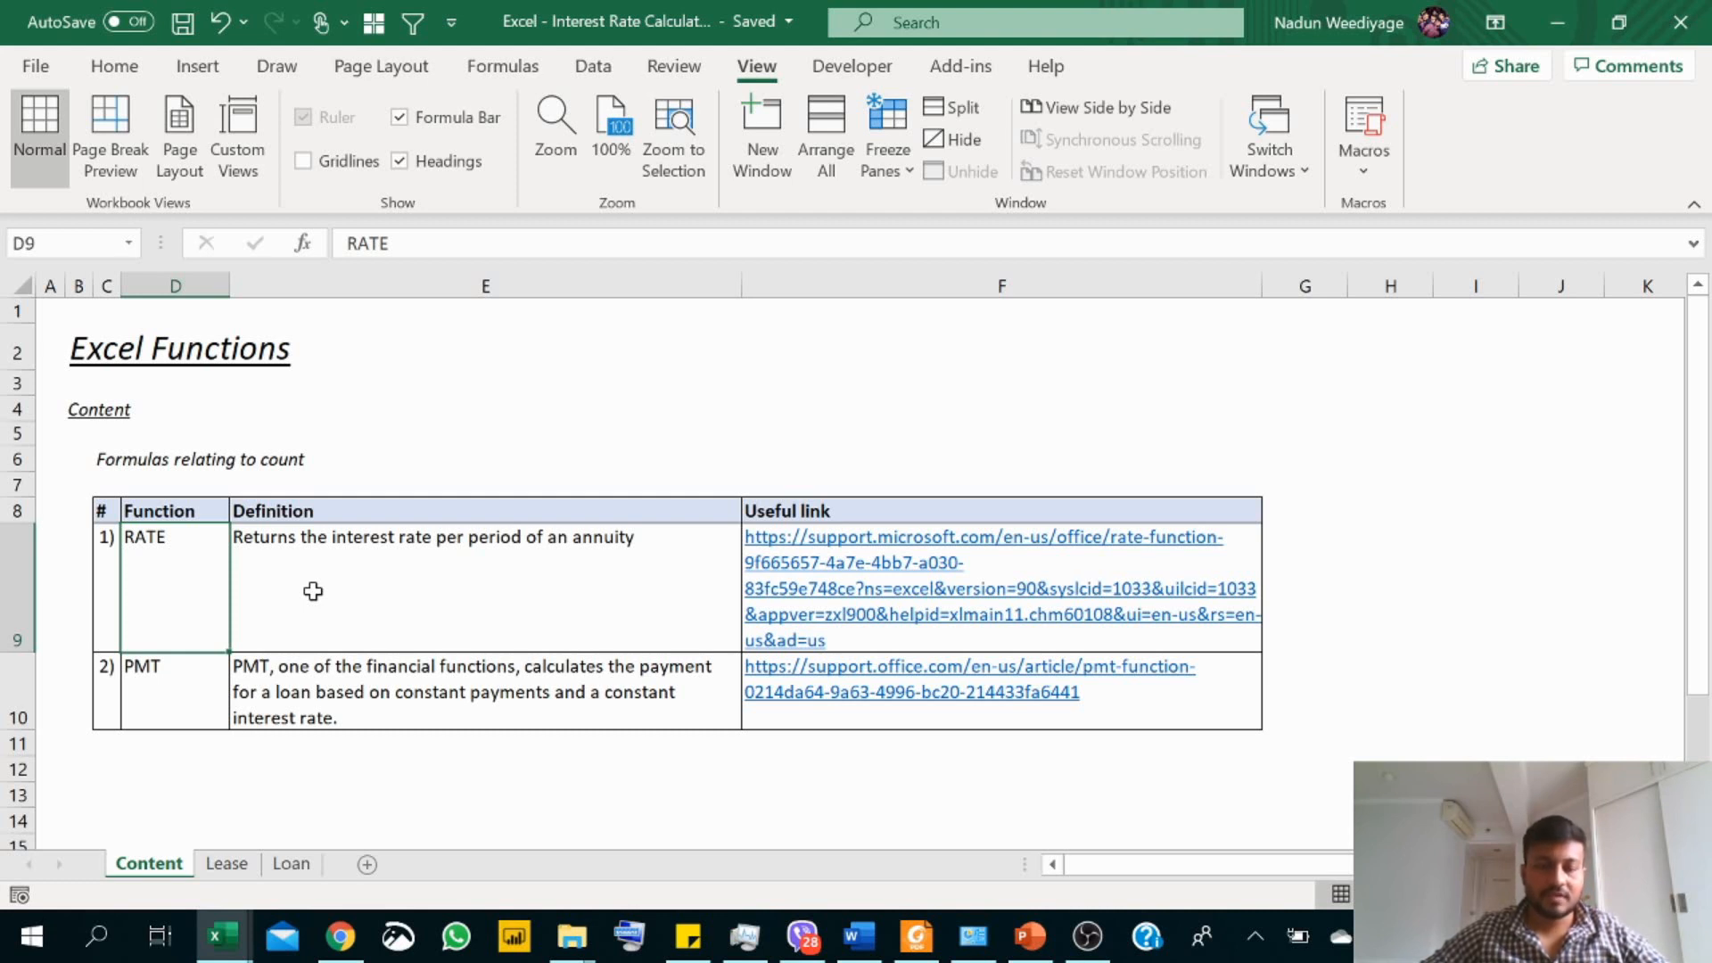
{"action": "left_click", "coordinate": [172, 661]}
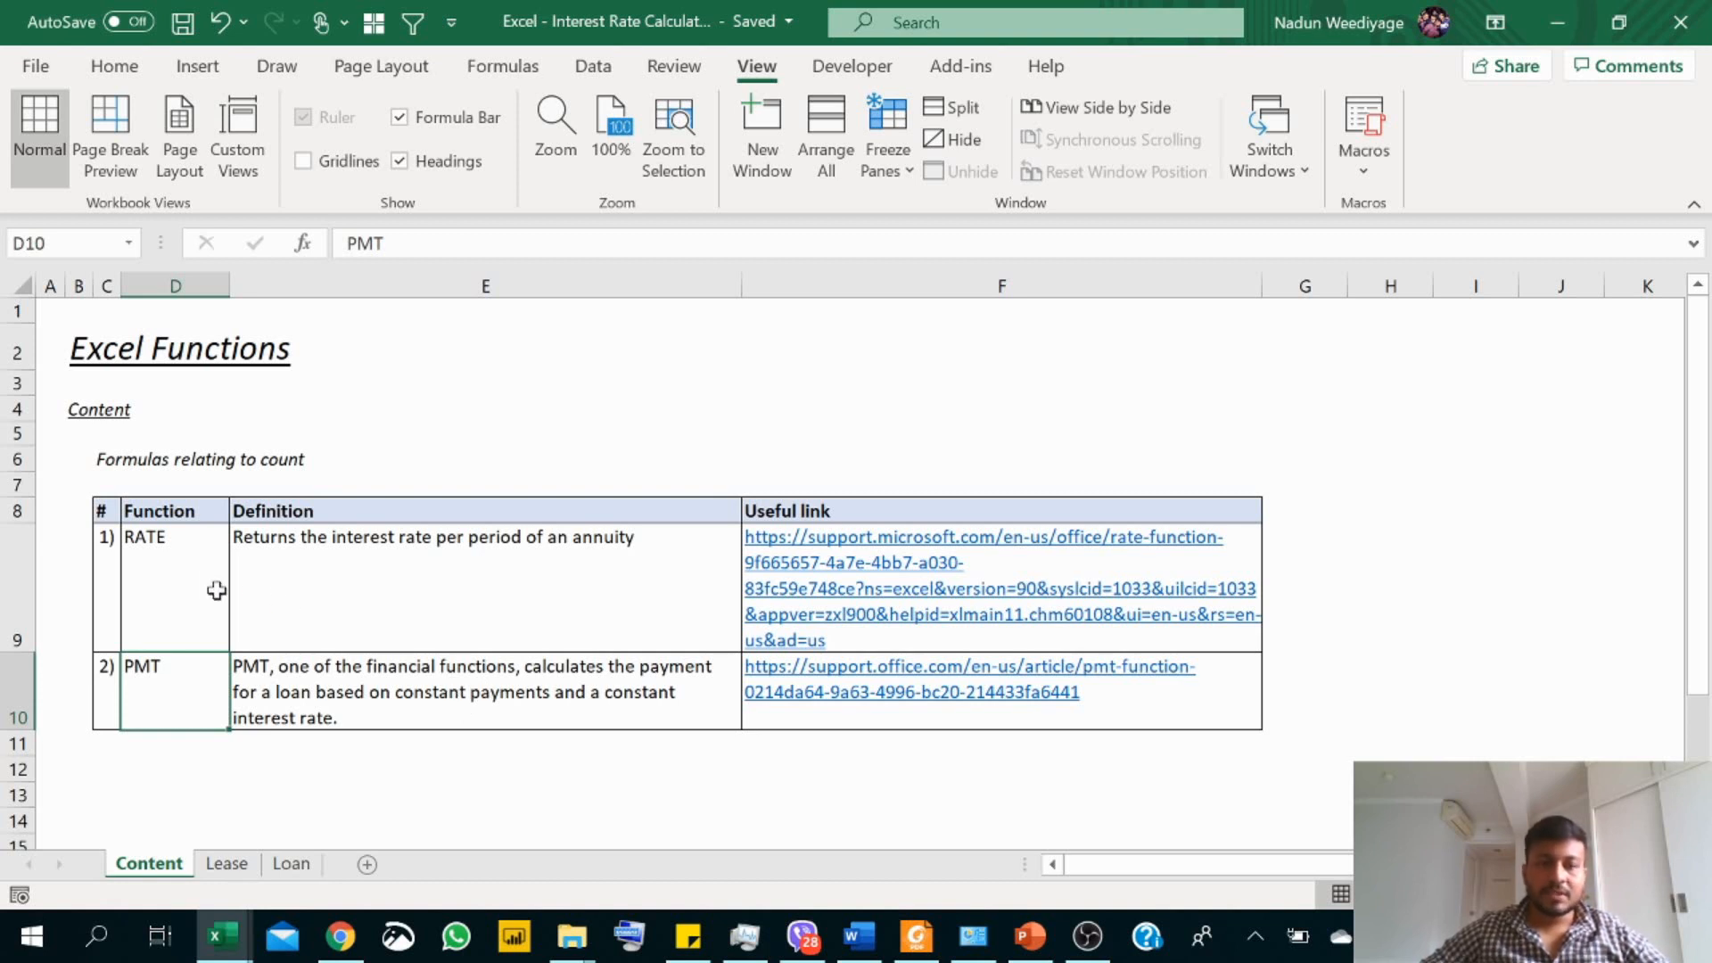
{"action": "left_click", "coordinate": [195, 559]}
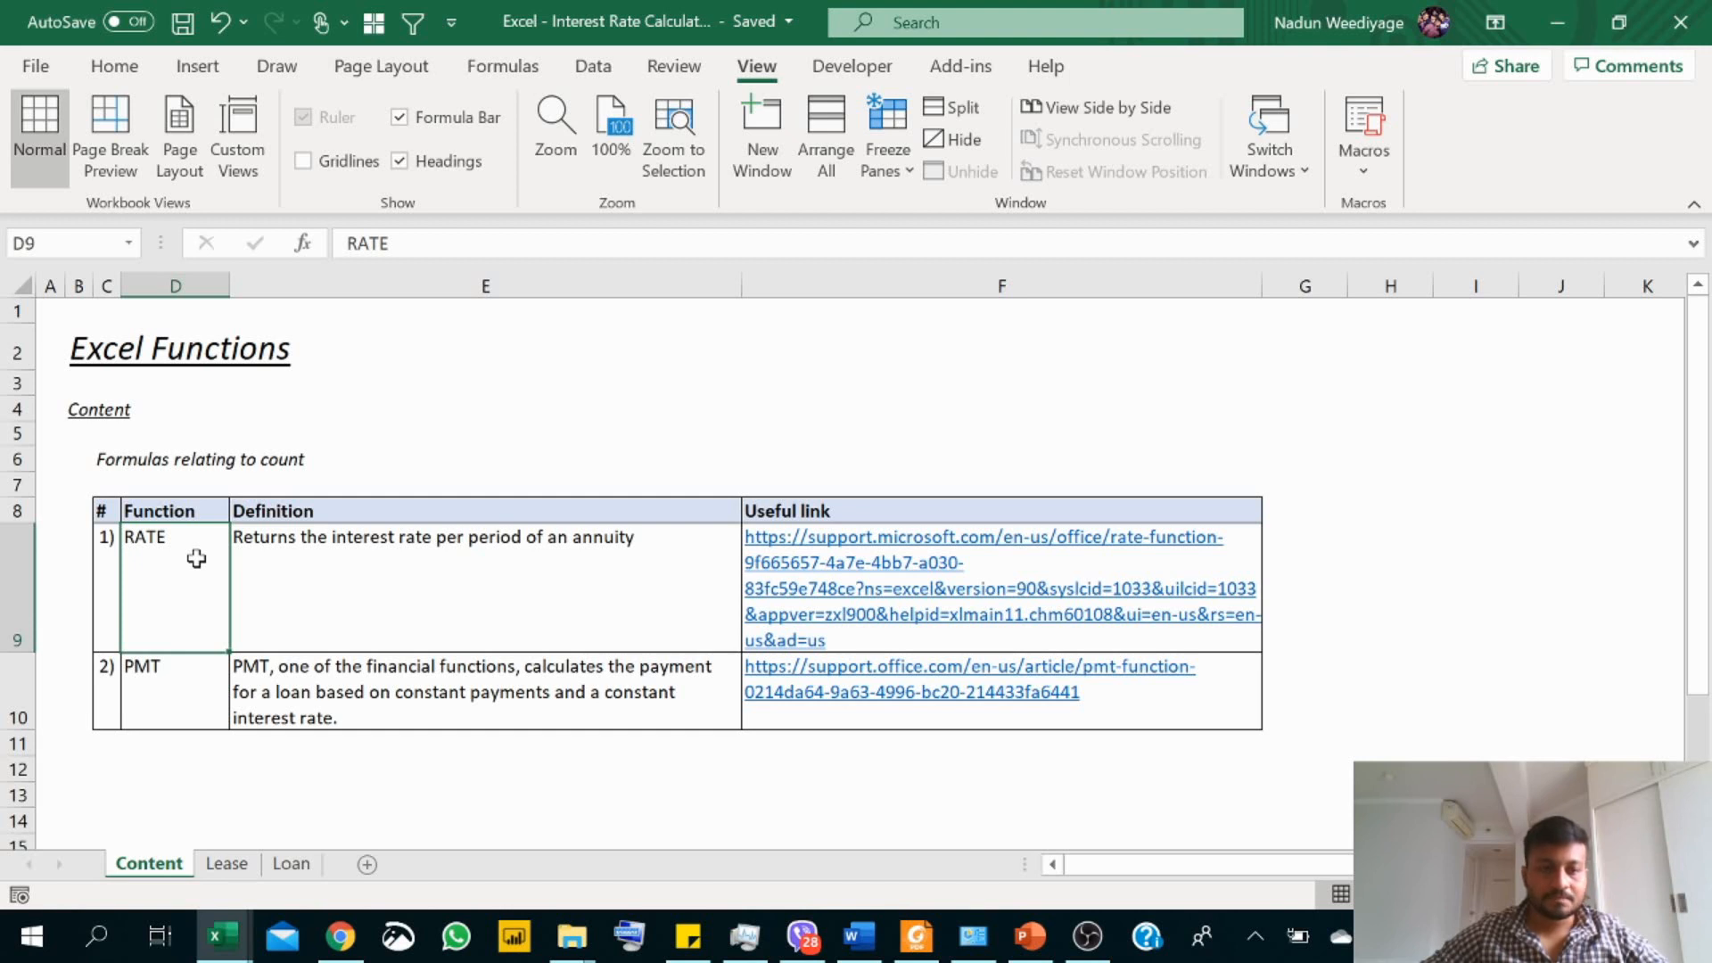
{"action": "left_click", "coordinate": [207, 688]}
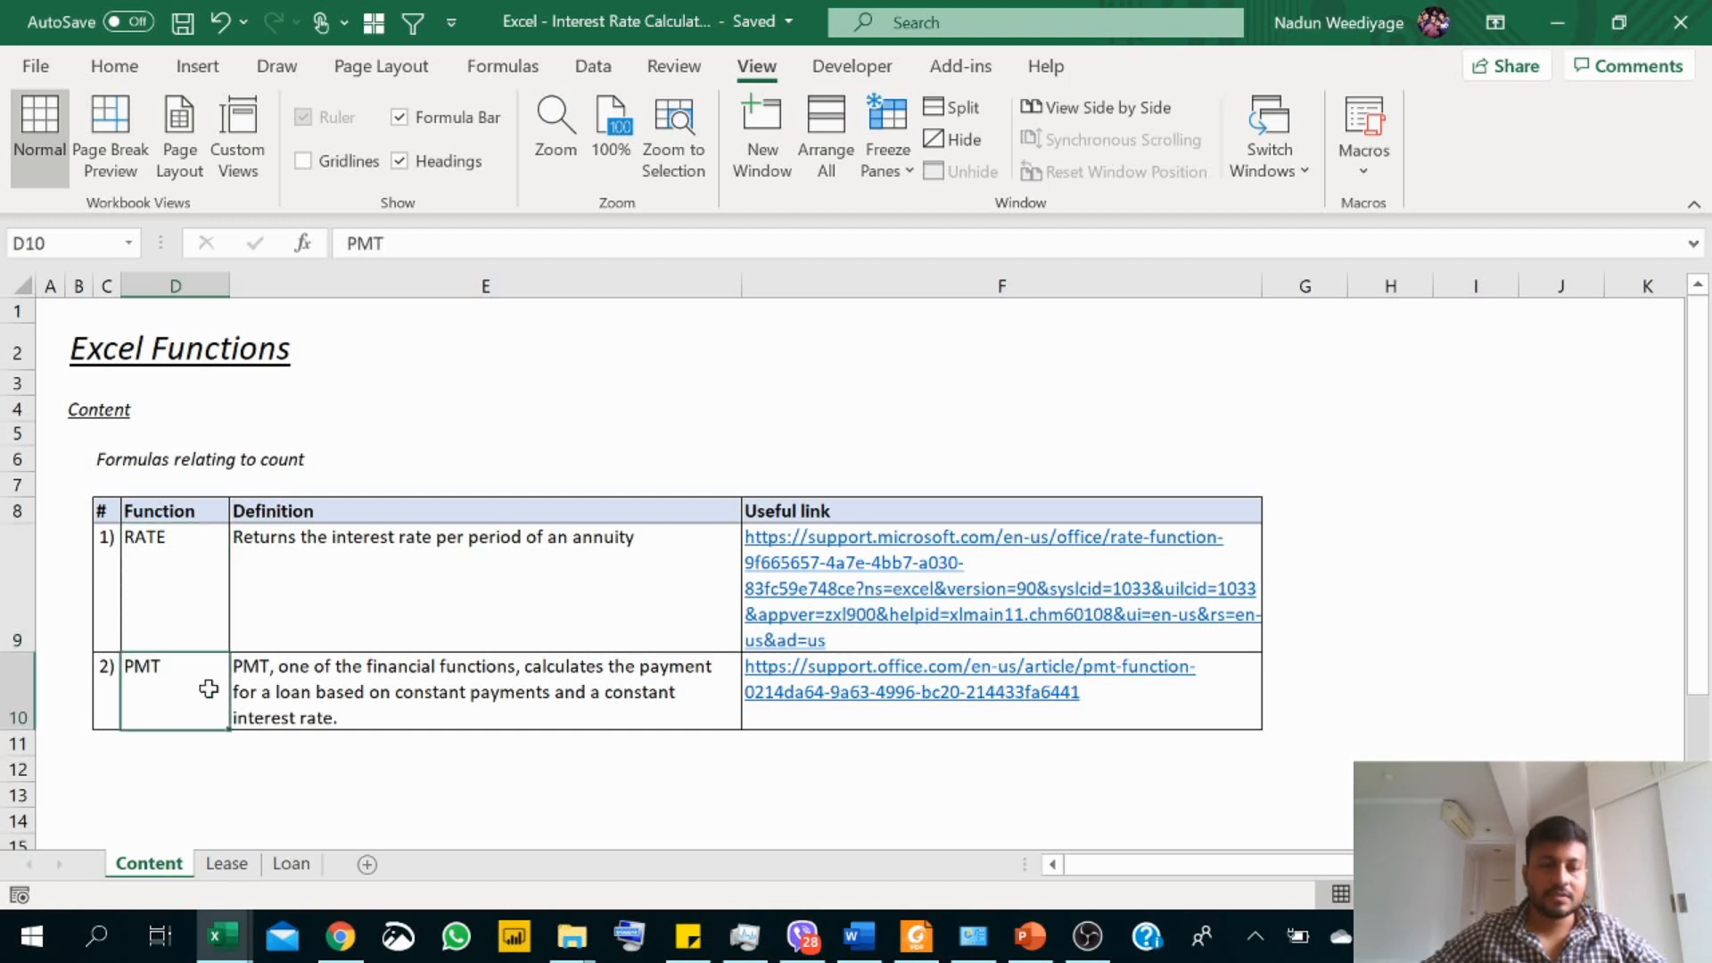
Step: Change the heading in cell B2 of the Loan sheet to "Loan Scenario"
{"action": "left_click", "coordinate": [227, 865]}
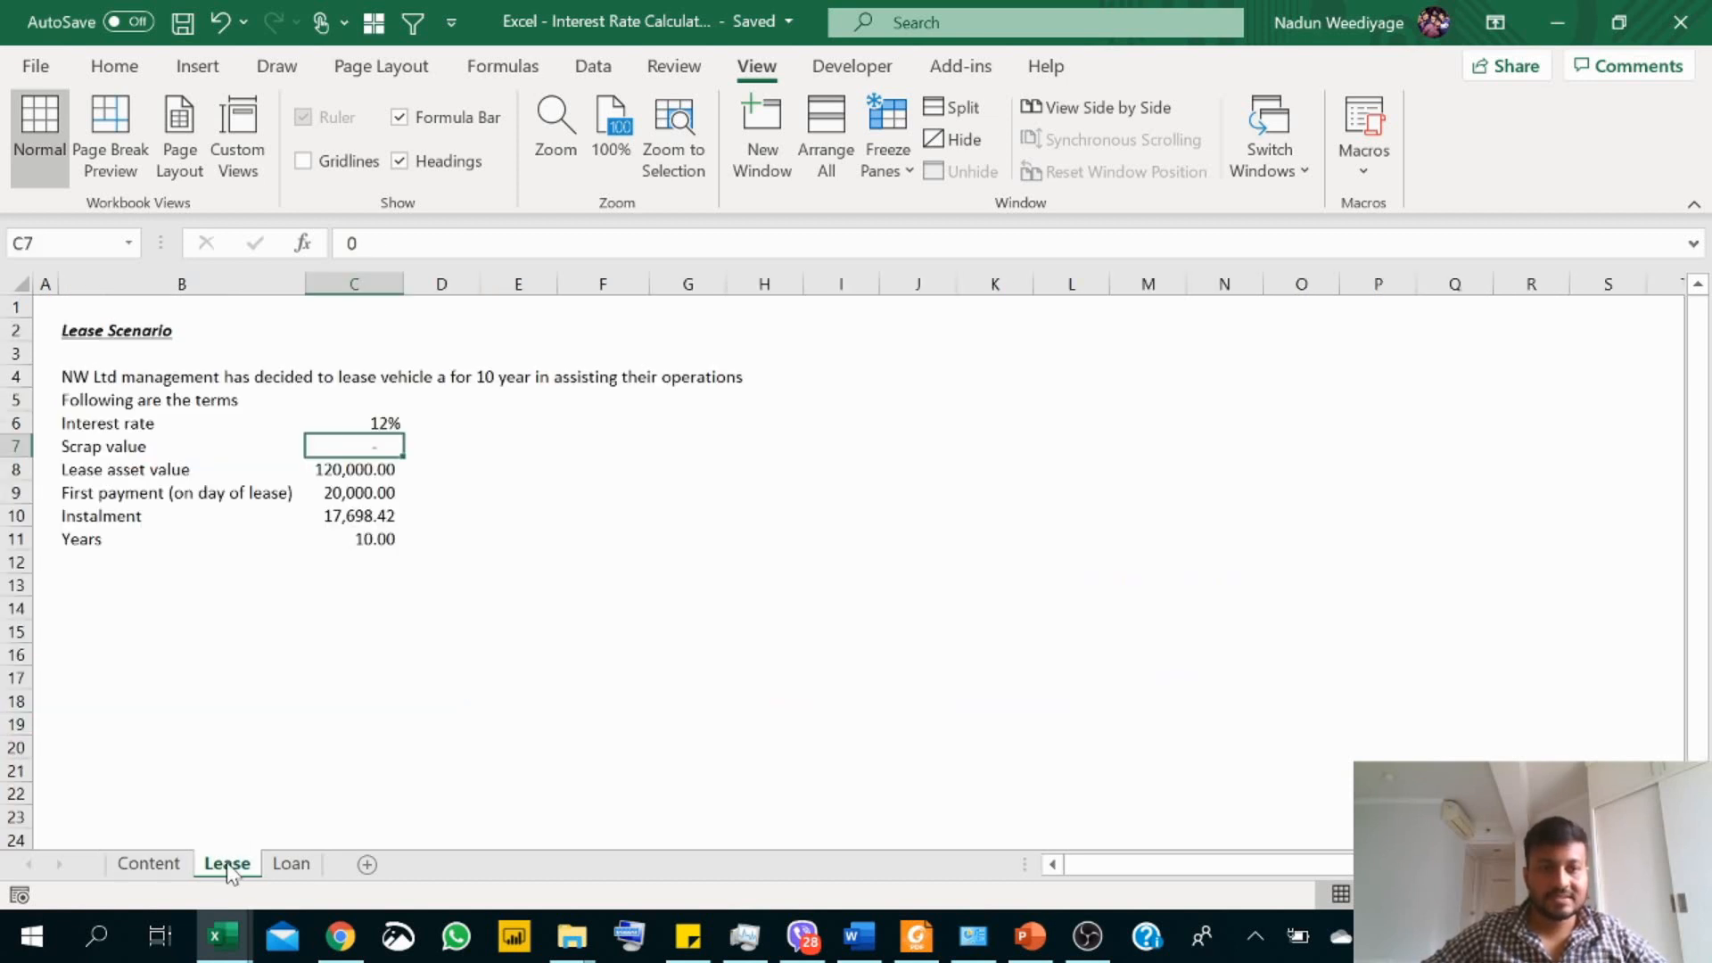
{"action": "left_click", "coordinate": [283, 867]}
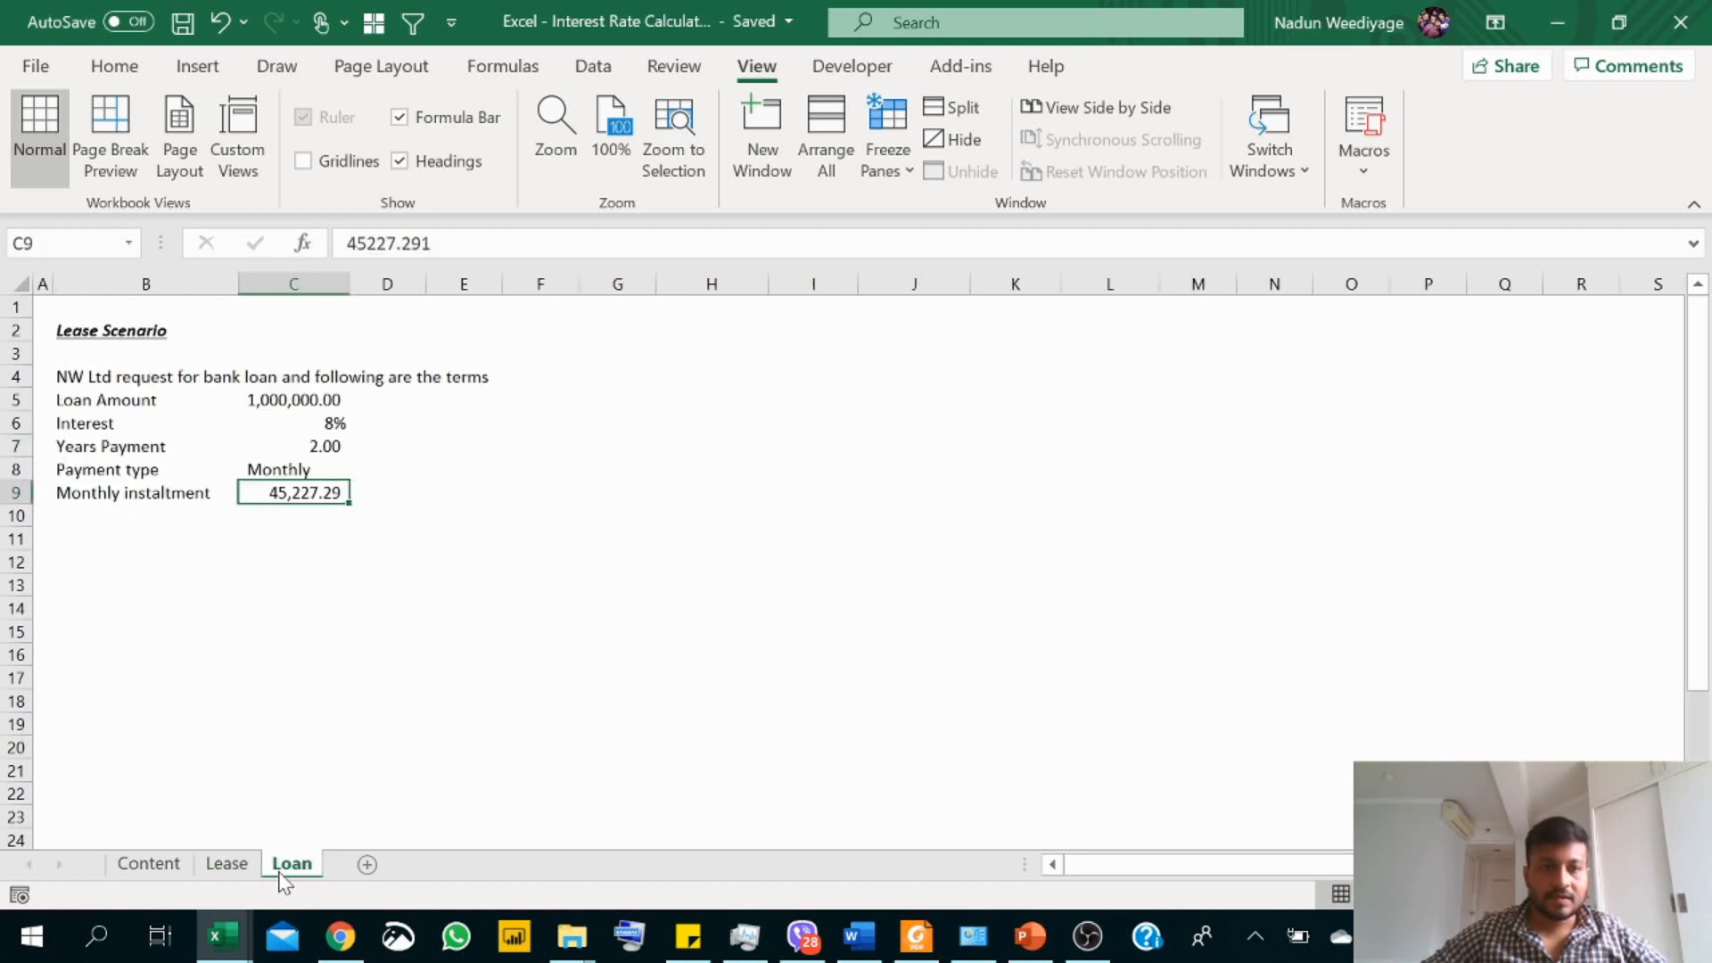
{"action": "left_click", "coordinate": [68, 340]}
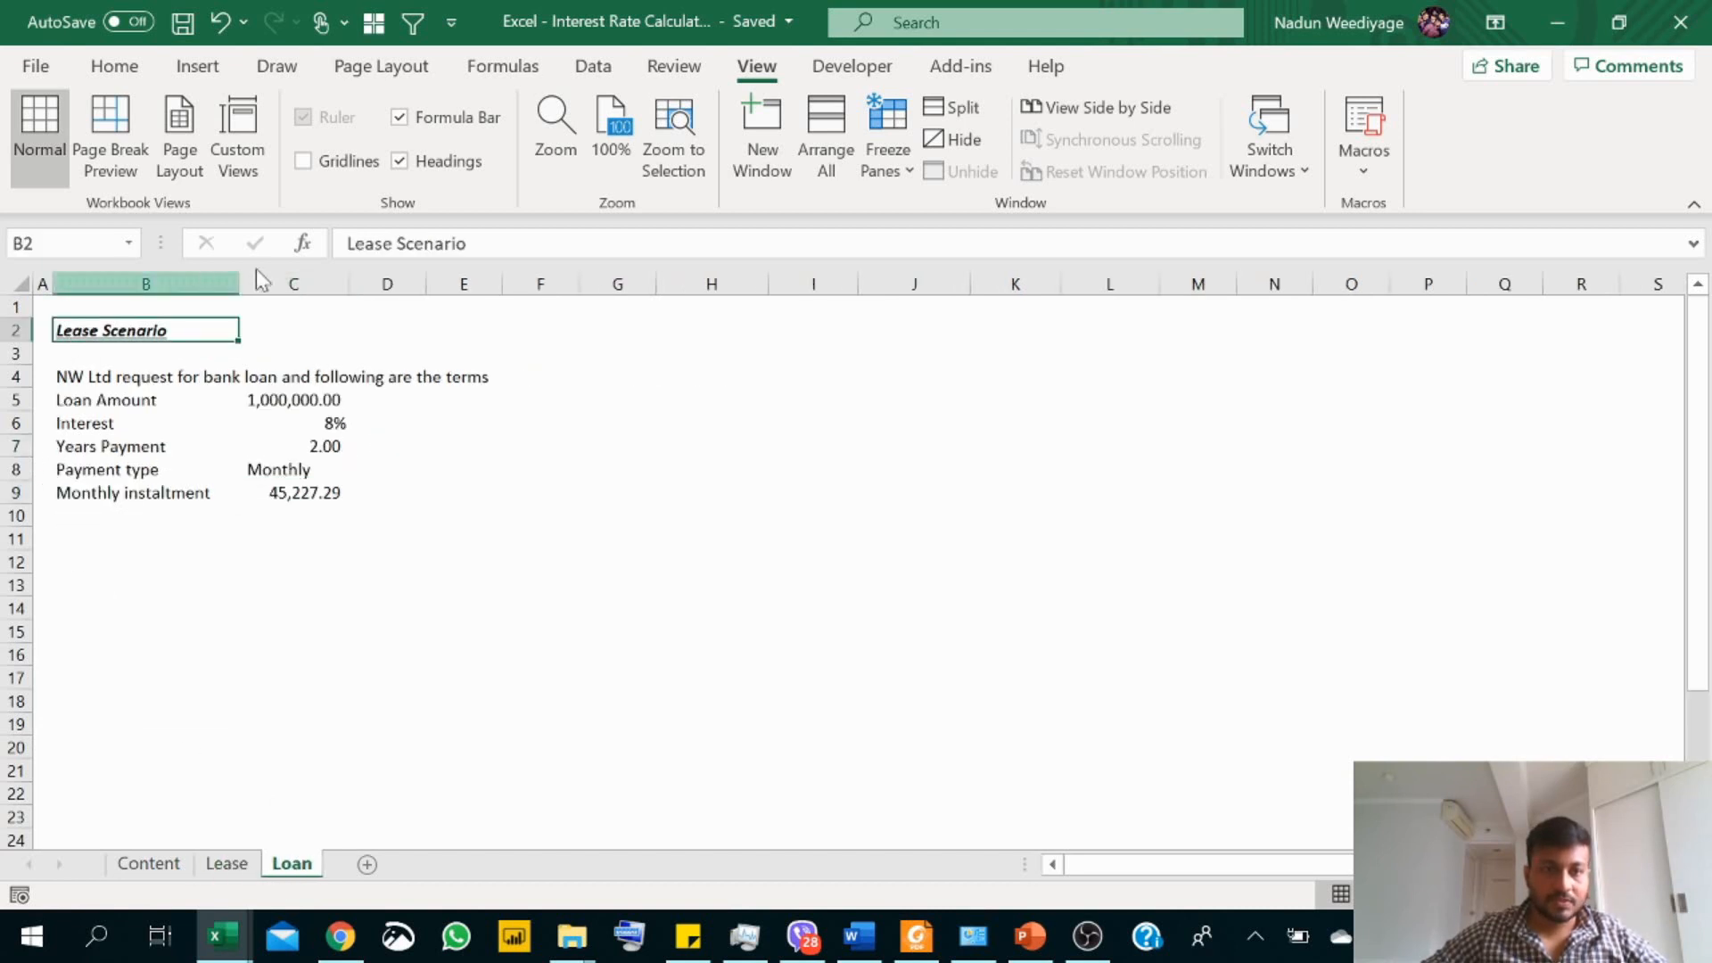
{"action": "left_click_drag", "start_coordinate": [390, 244], "coordinate": [355, 243]}
{"action": "key", "text": "BackSpace"}
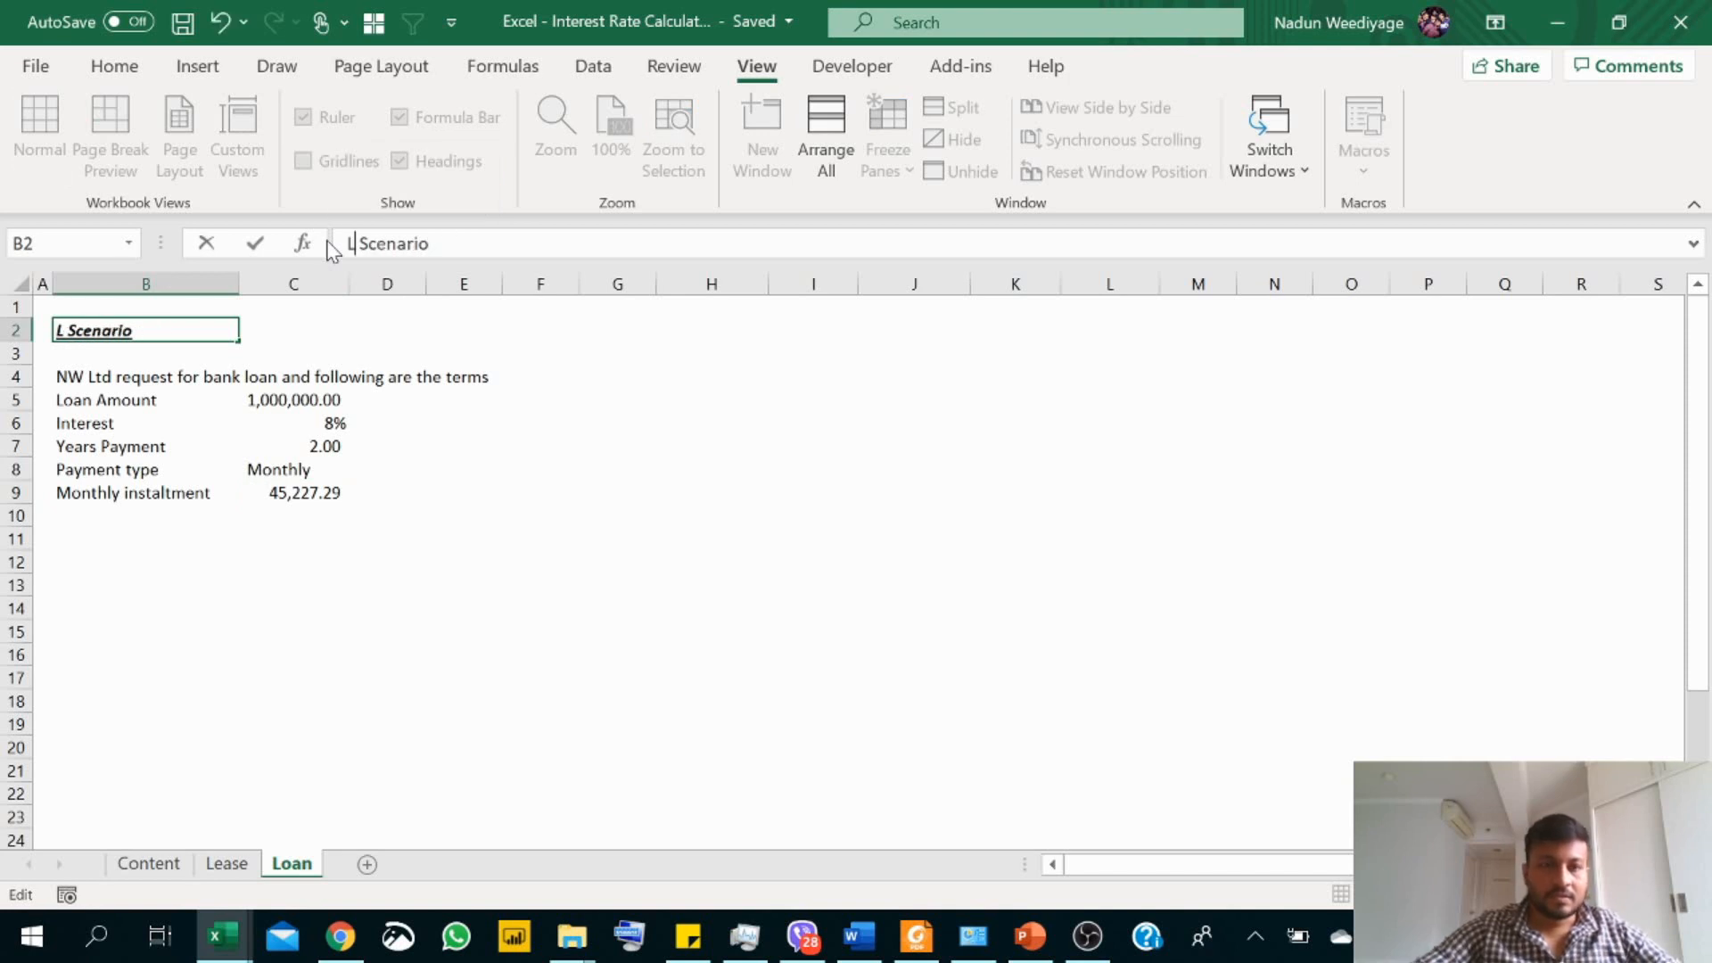
{"action": "type", "text": "oan"}
{"action": "key", "text": "Return"}
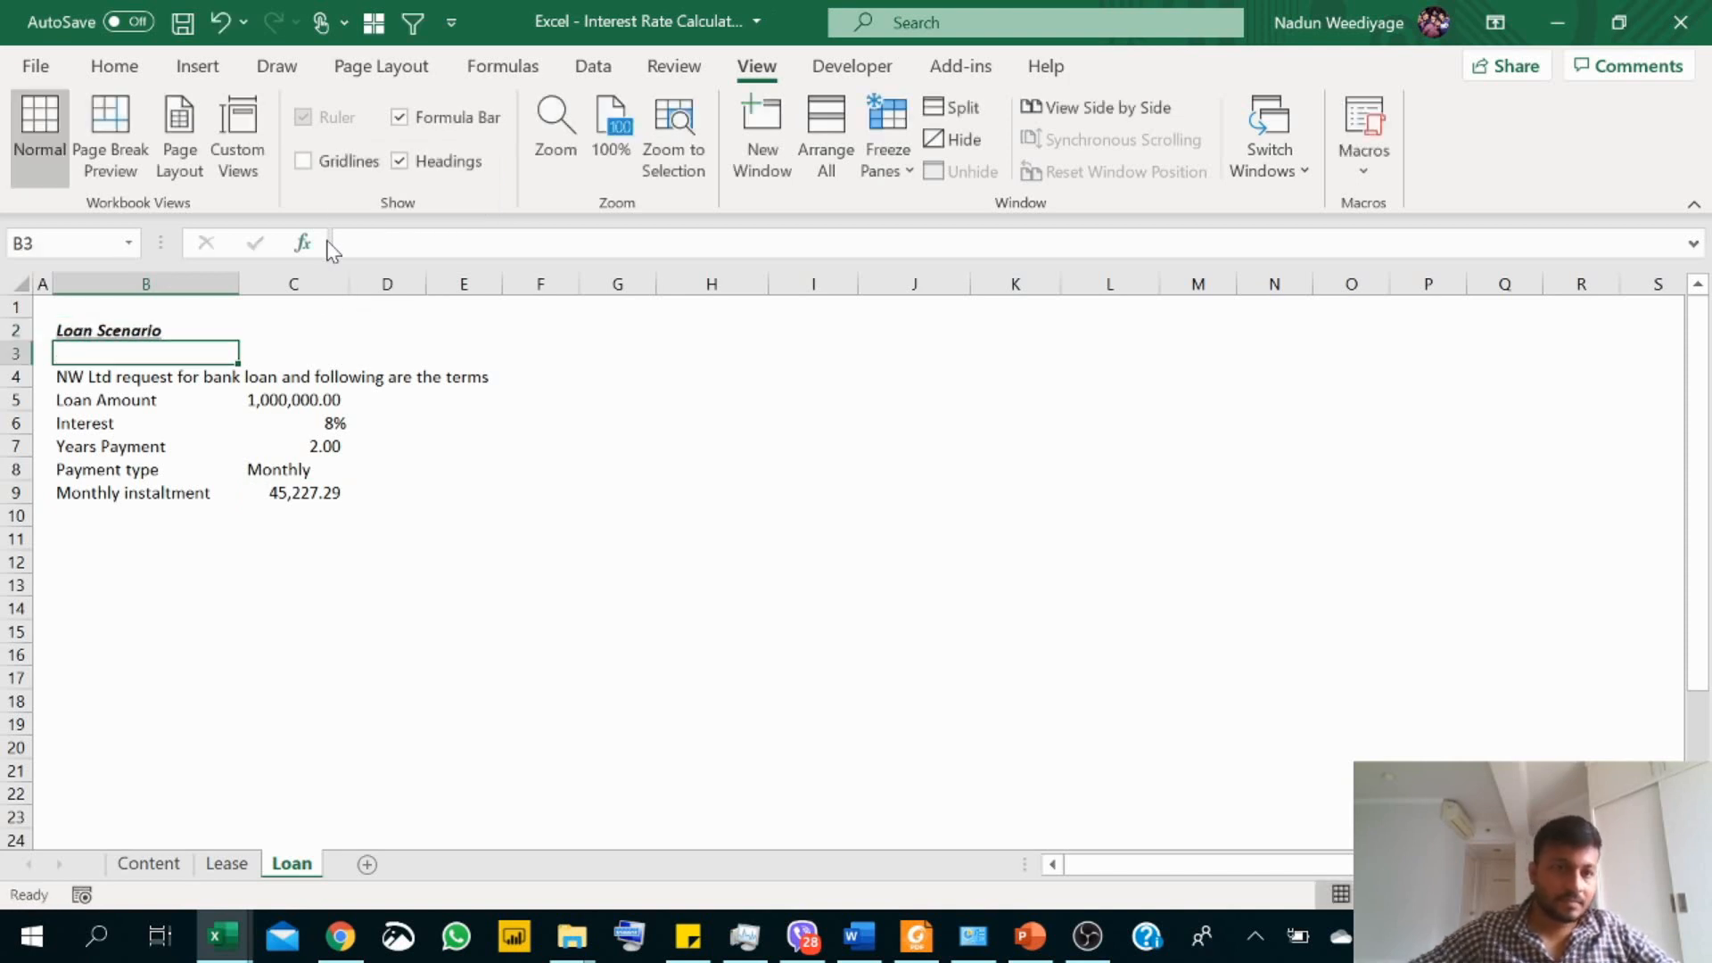
Step: Examine the Lease sheet's scenario text and terms, from interest rate and scrap value through asset value, first payment, instalment and years
{"action": "left_click", "coordinate": [225, 864]}
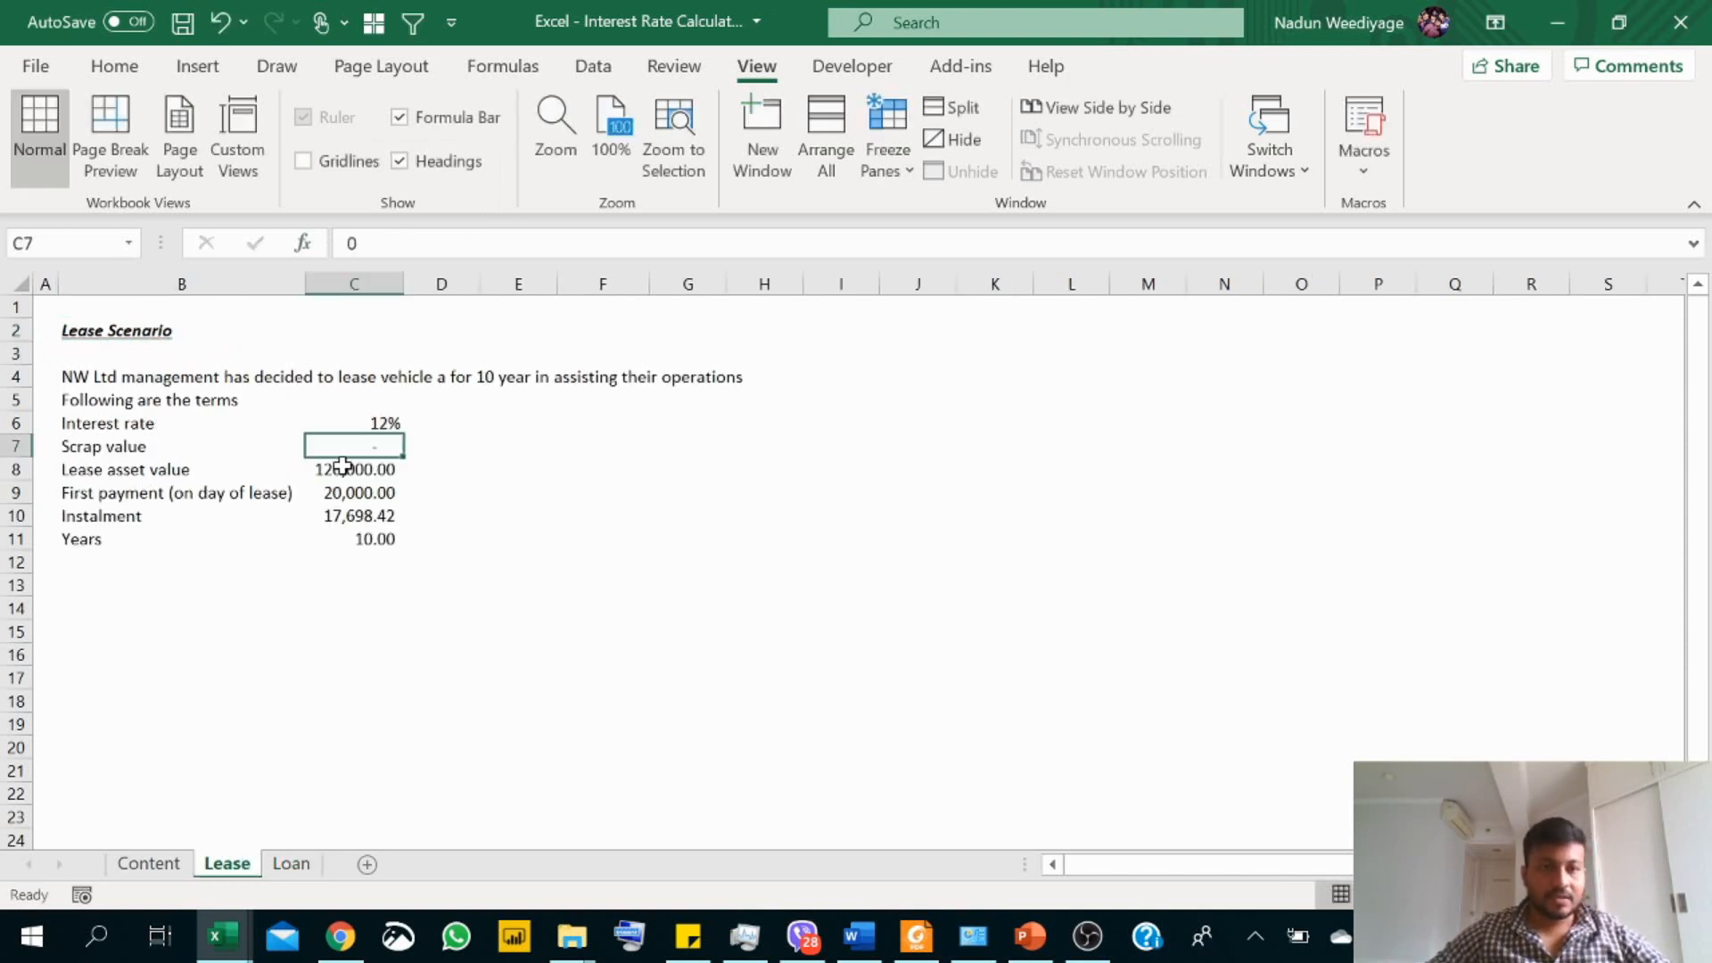
{"action": "left_click", "coordinate": [108, 376]}
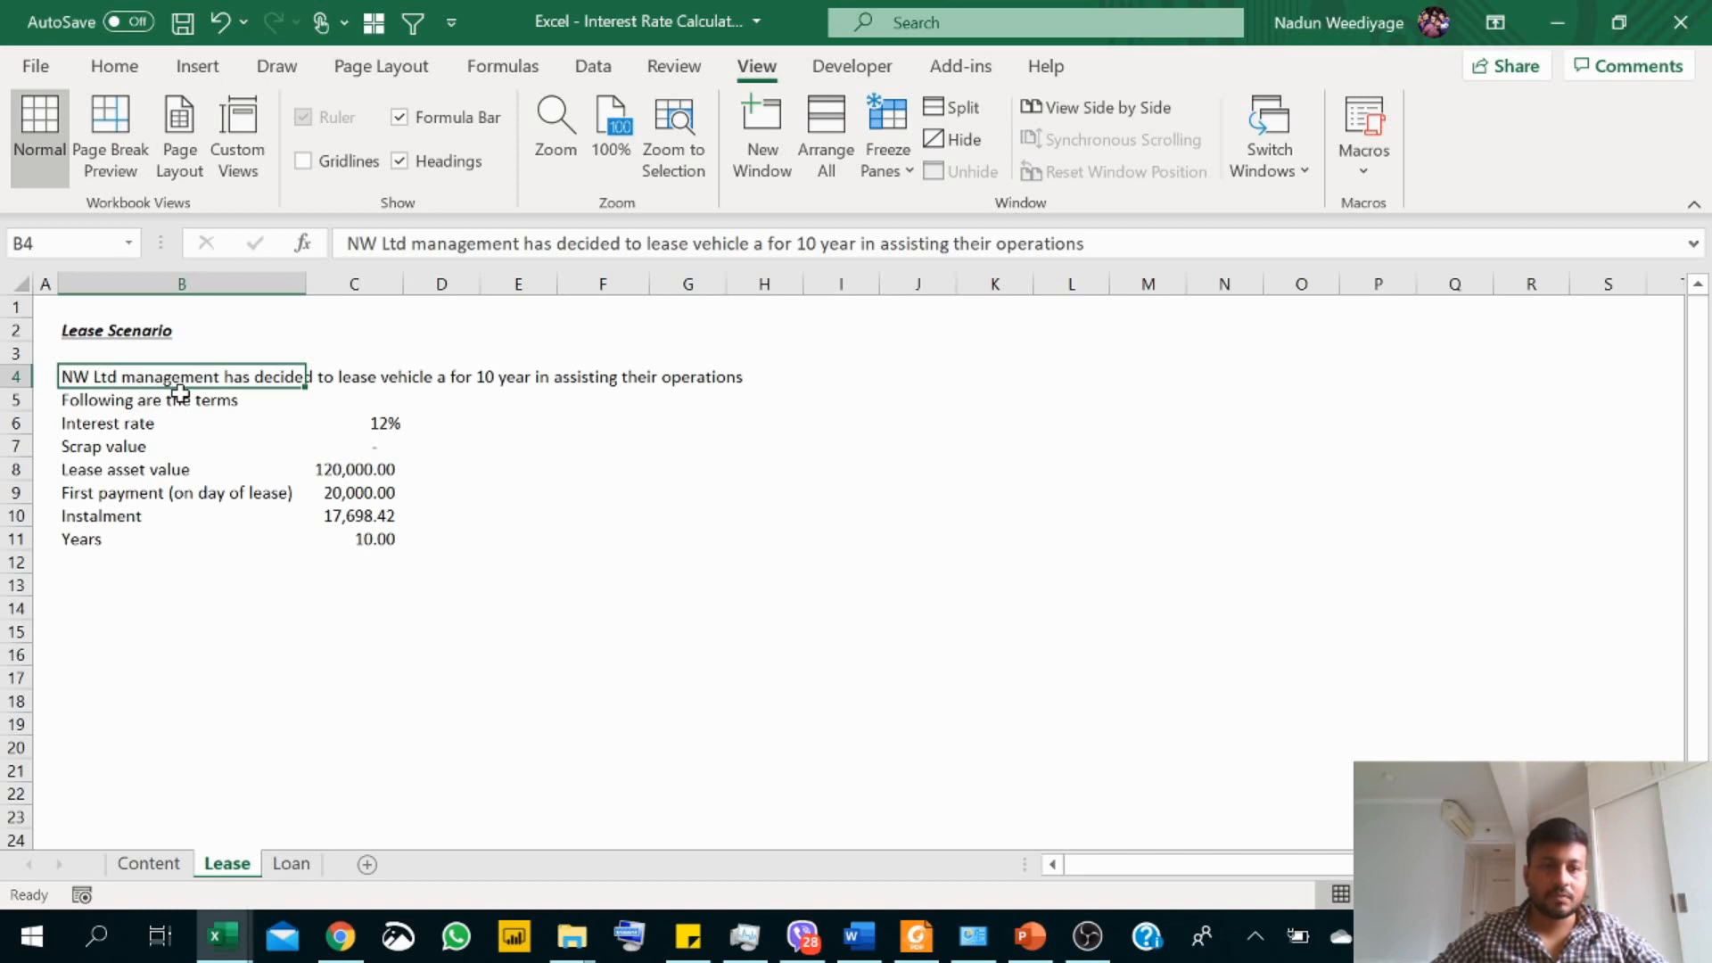
{"action": "left_click", "coordinate": [186, 422]}
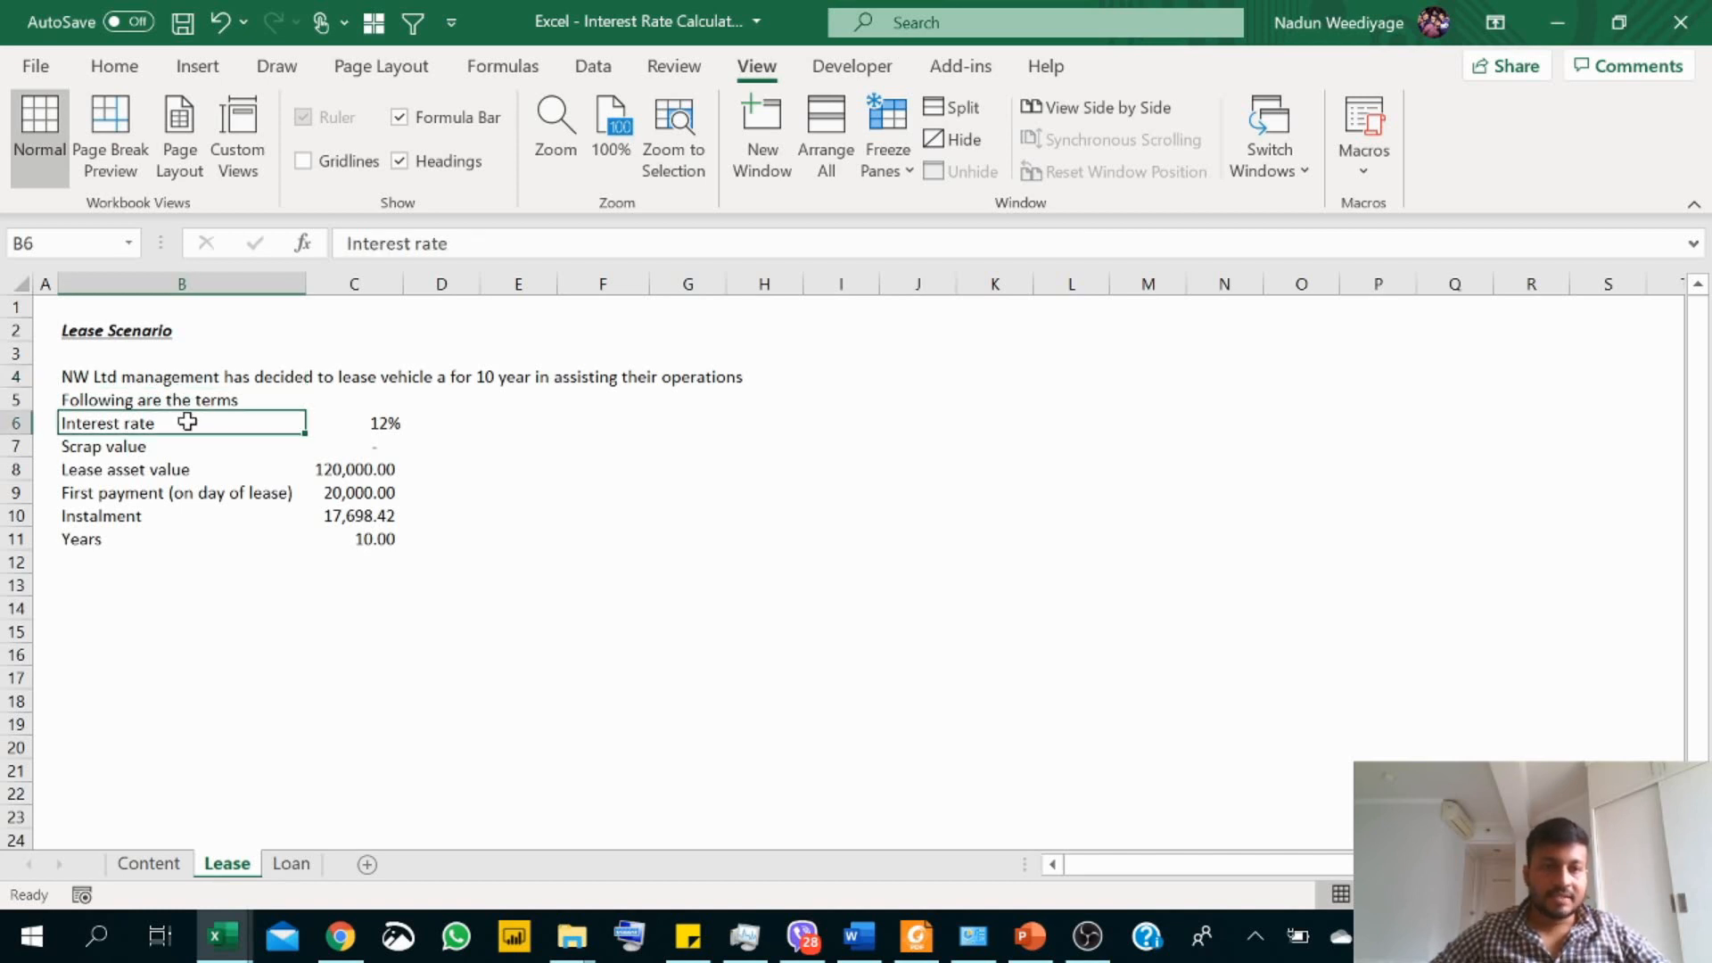
{"action": "left_click", "coordinate": [379, 428]}
{"action": "left_click", "coordinate": [168, 441]}
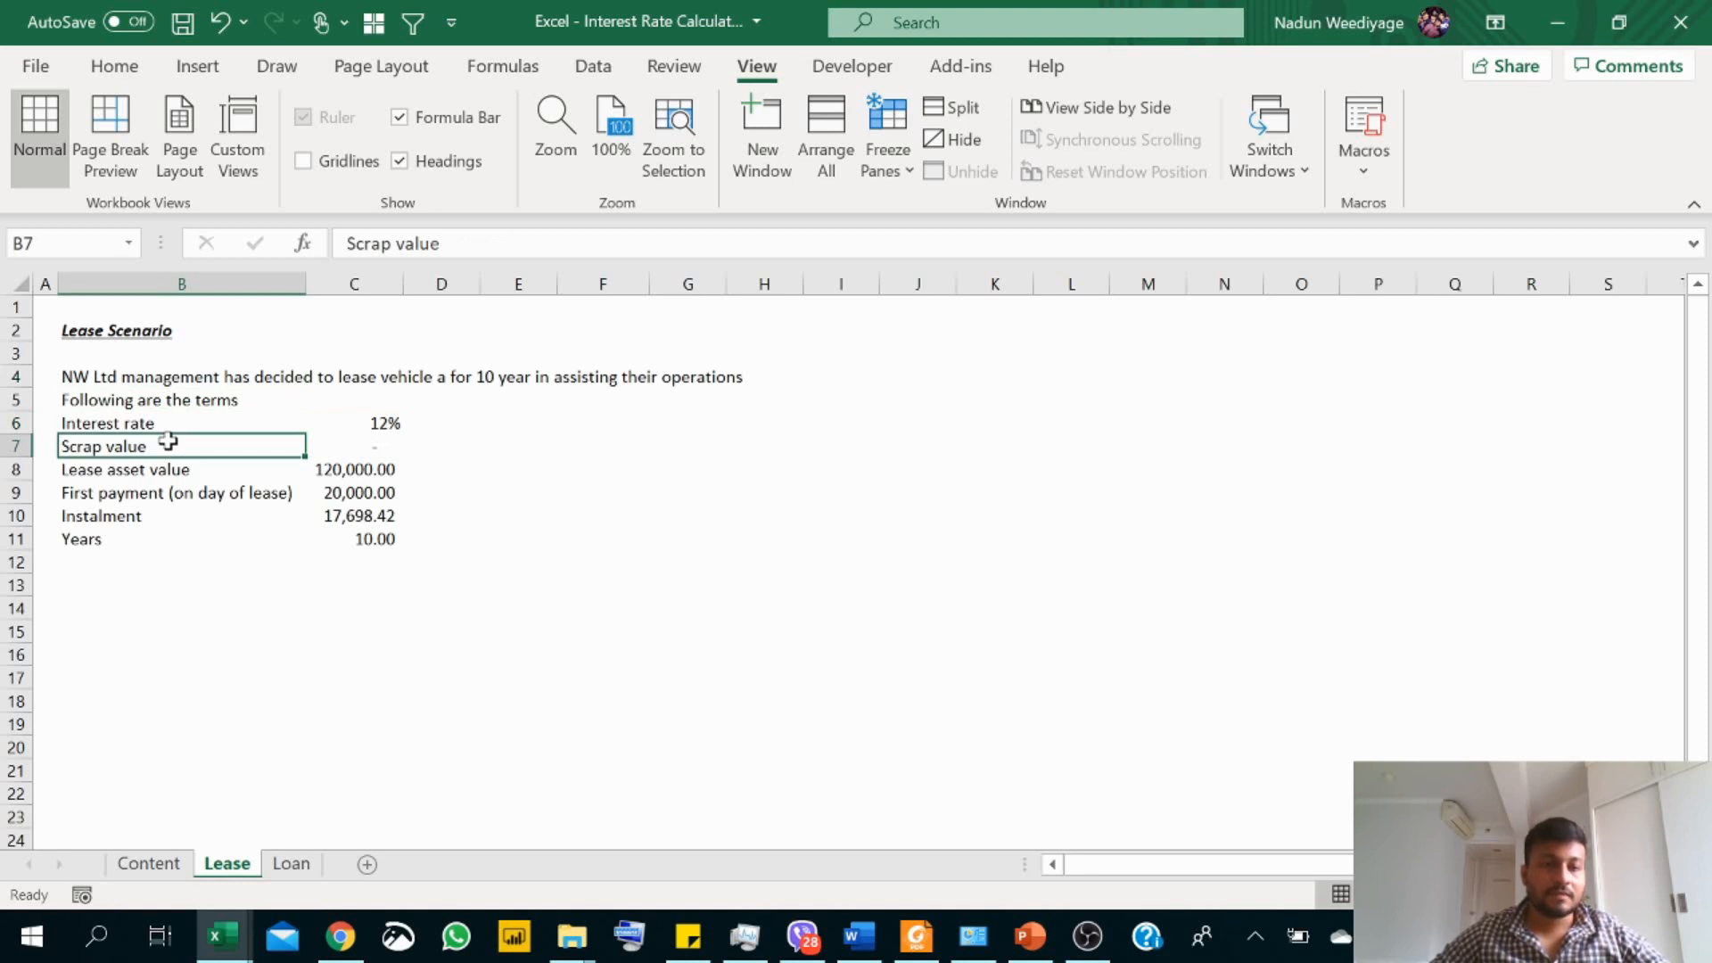
{"action": "left_click", "coordinate": [353, 448]}
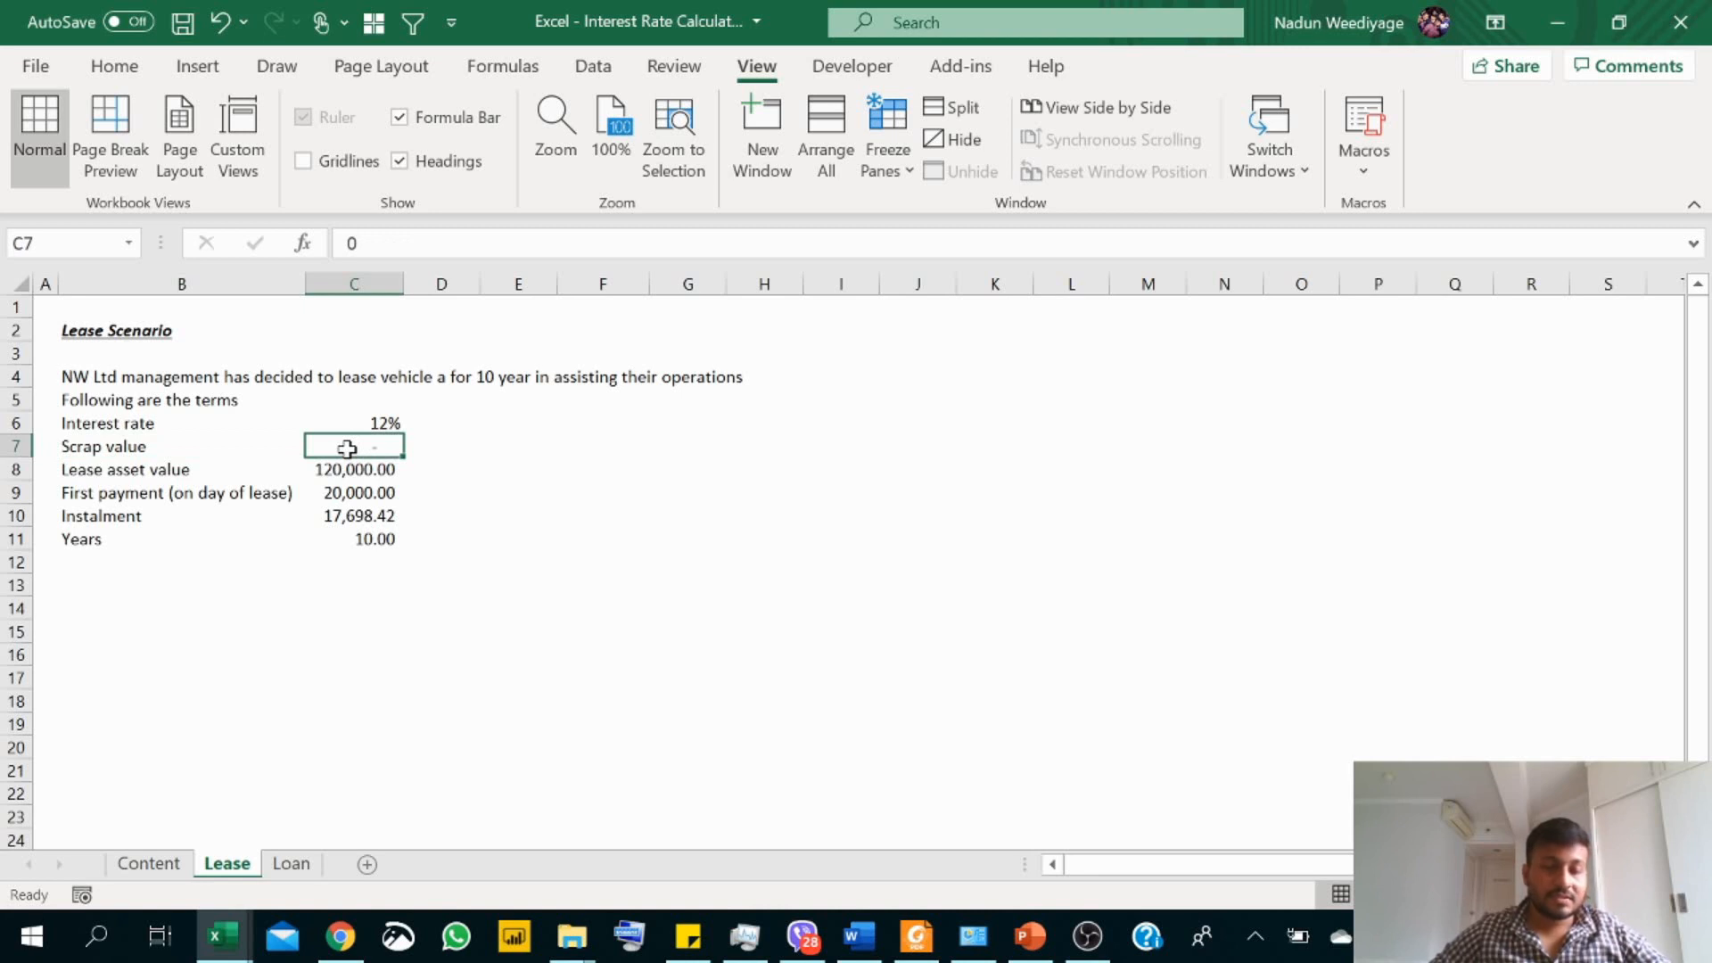
{"action": "left_click", "coordinate": [105, 473]}
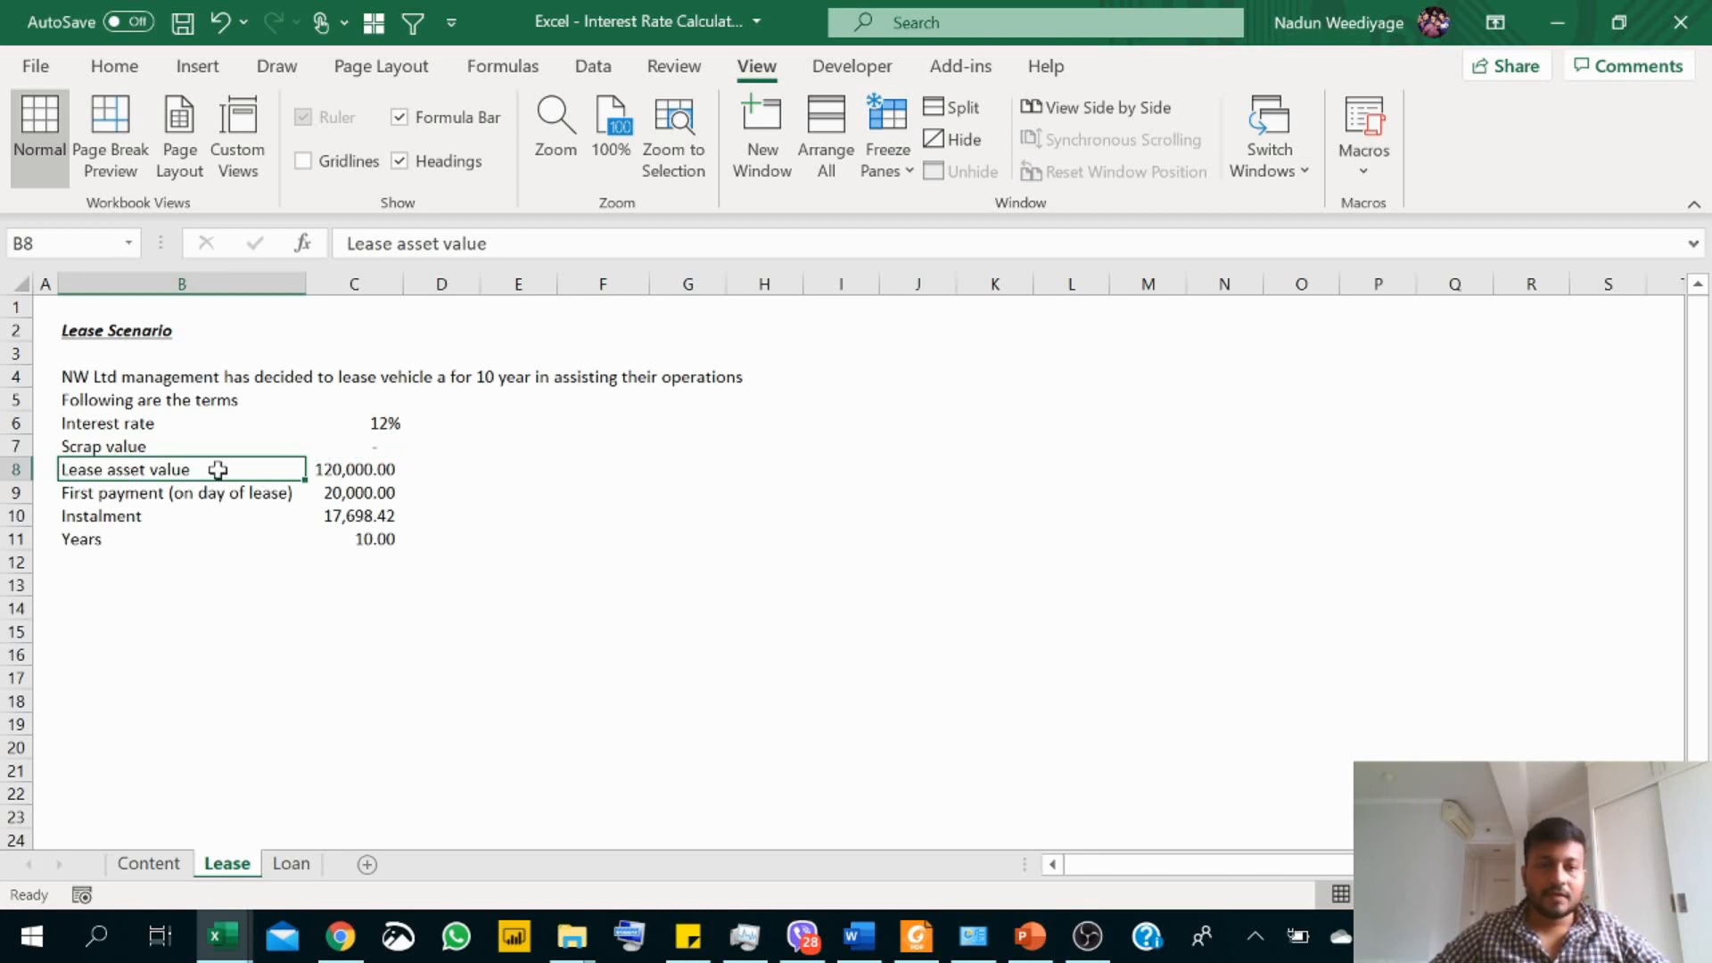
{"action": "left_click", "coordinate": [348, 467]}
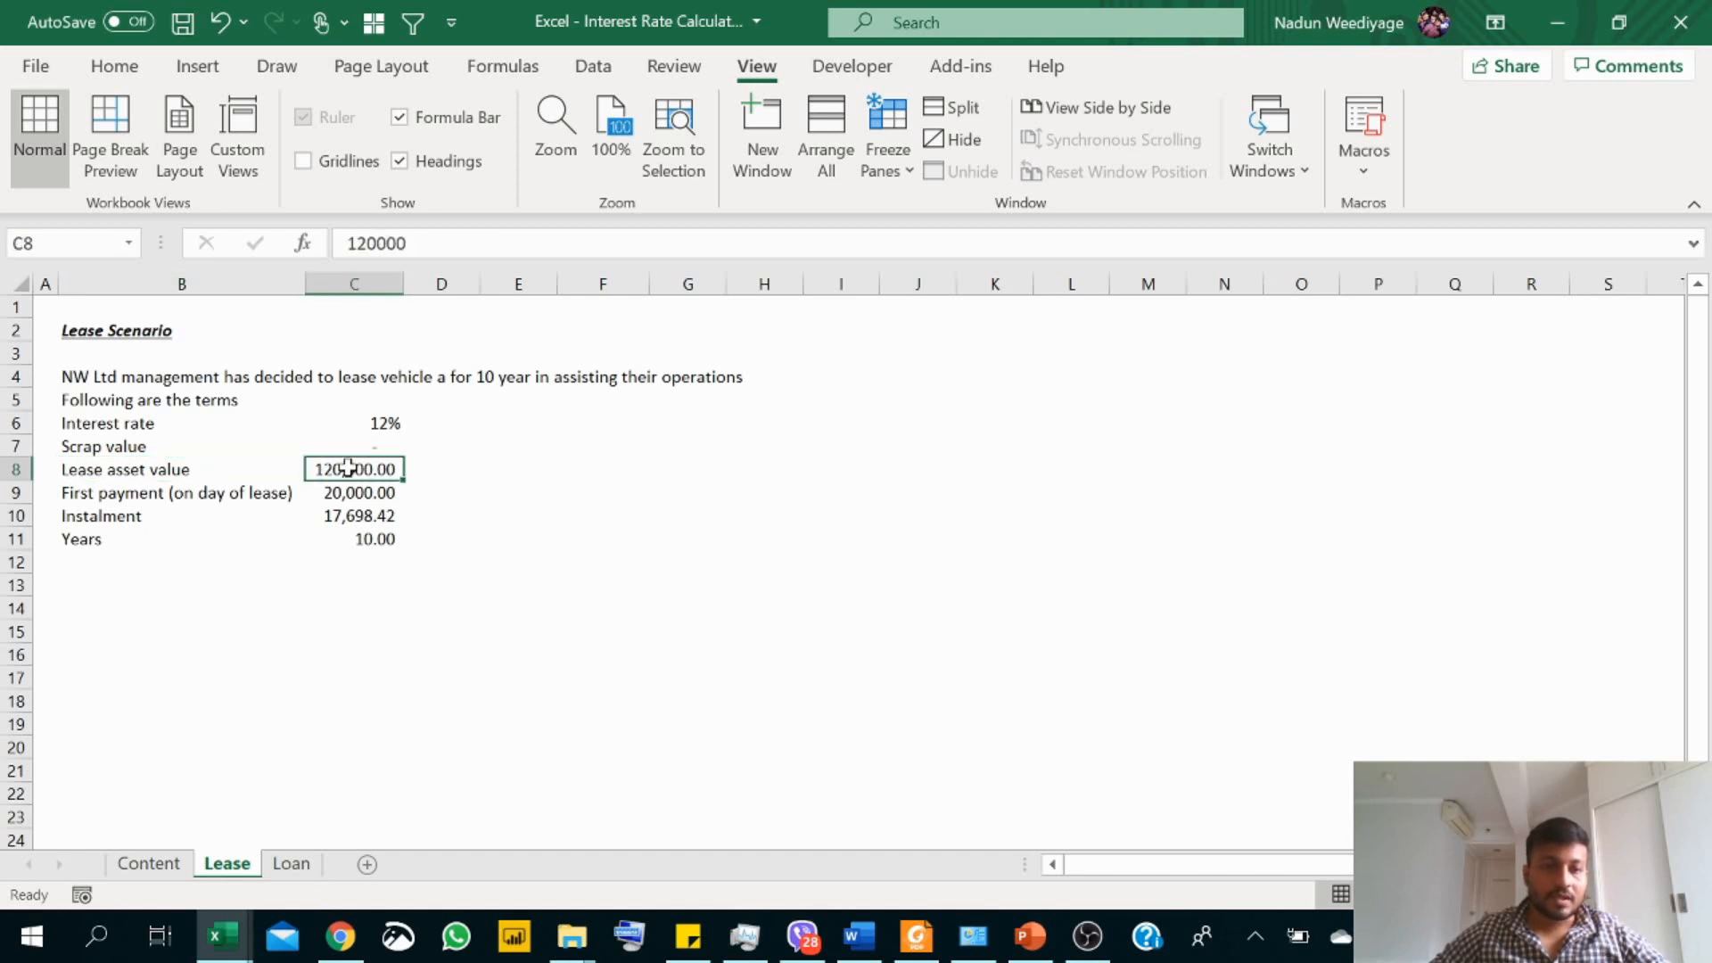
{"action": "left_click", "coordinate": [135, 491]}
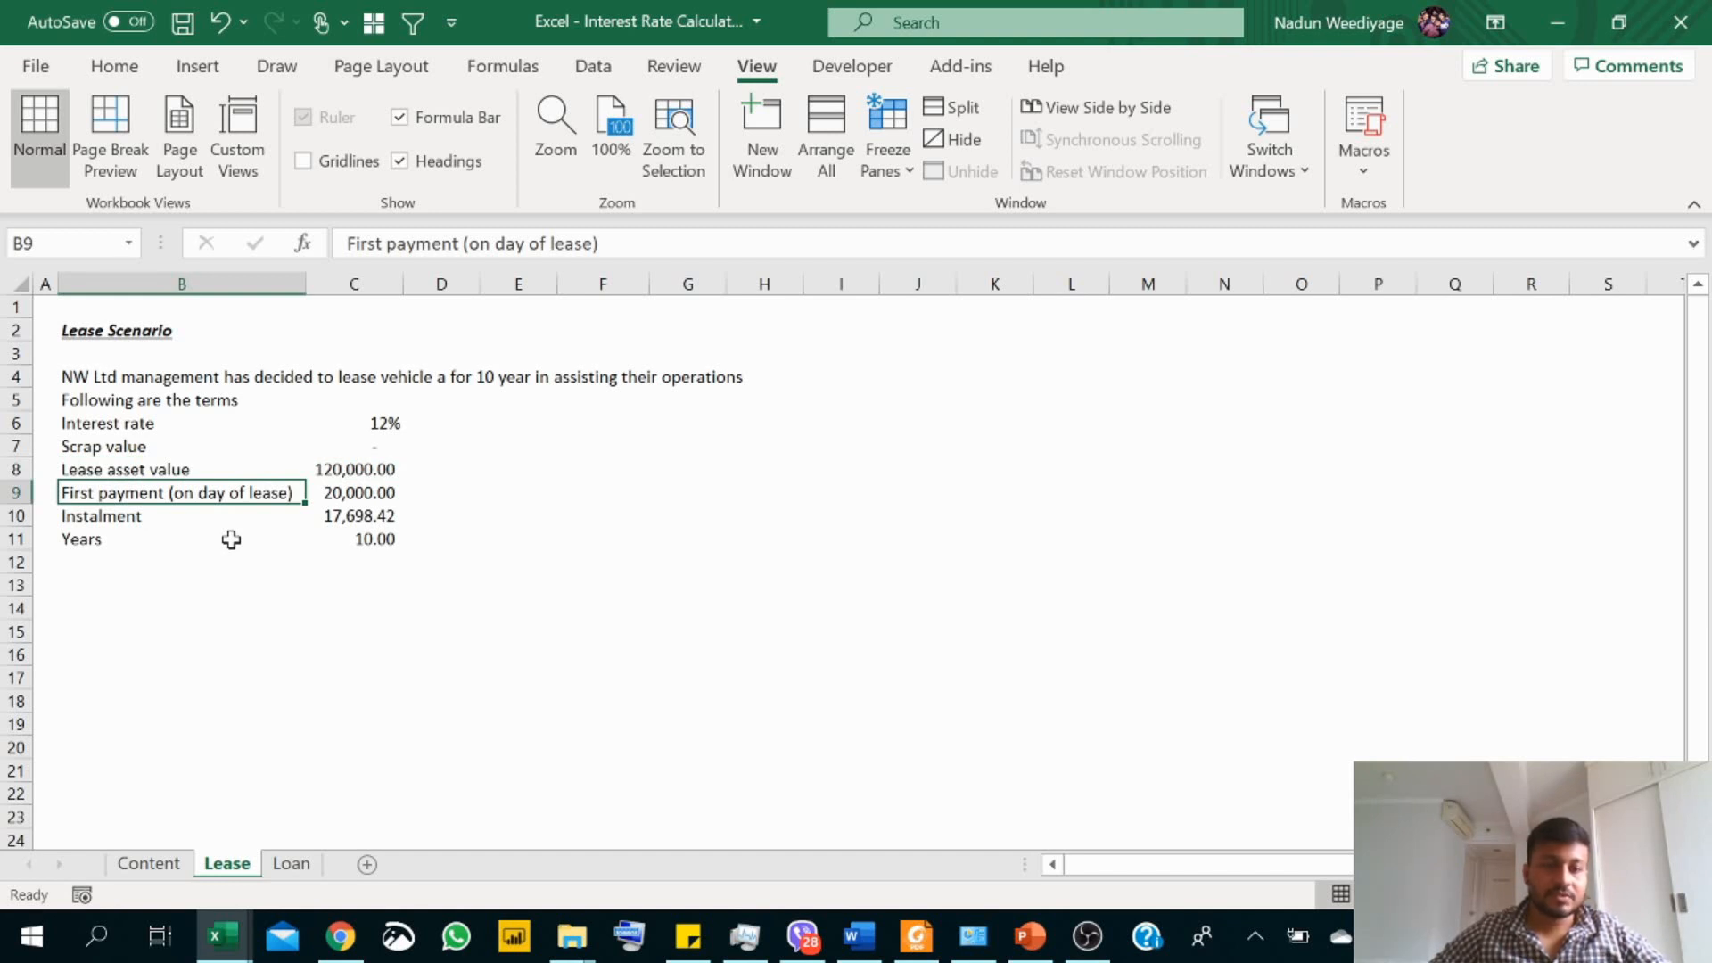
{"action": "left_click", "coordinate": [354, 492]}
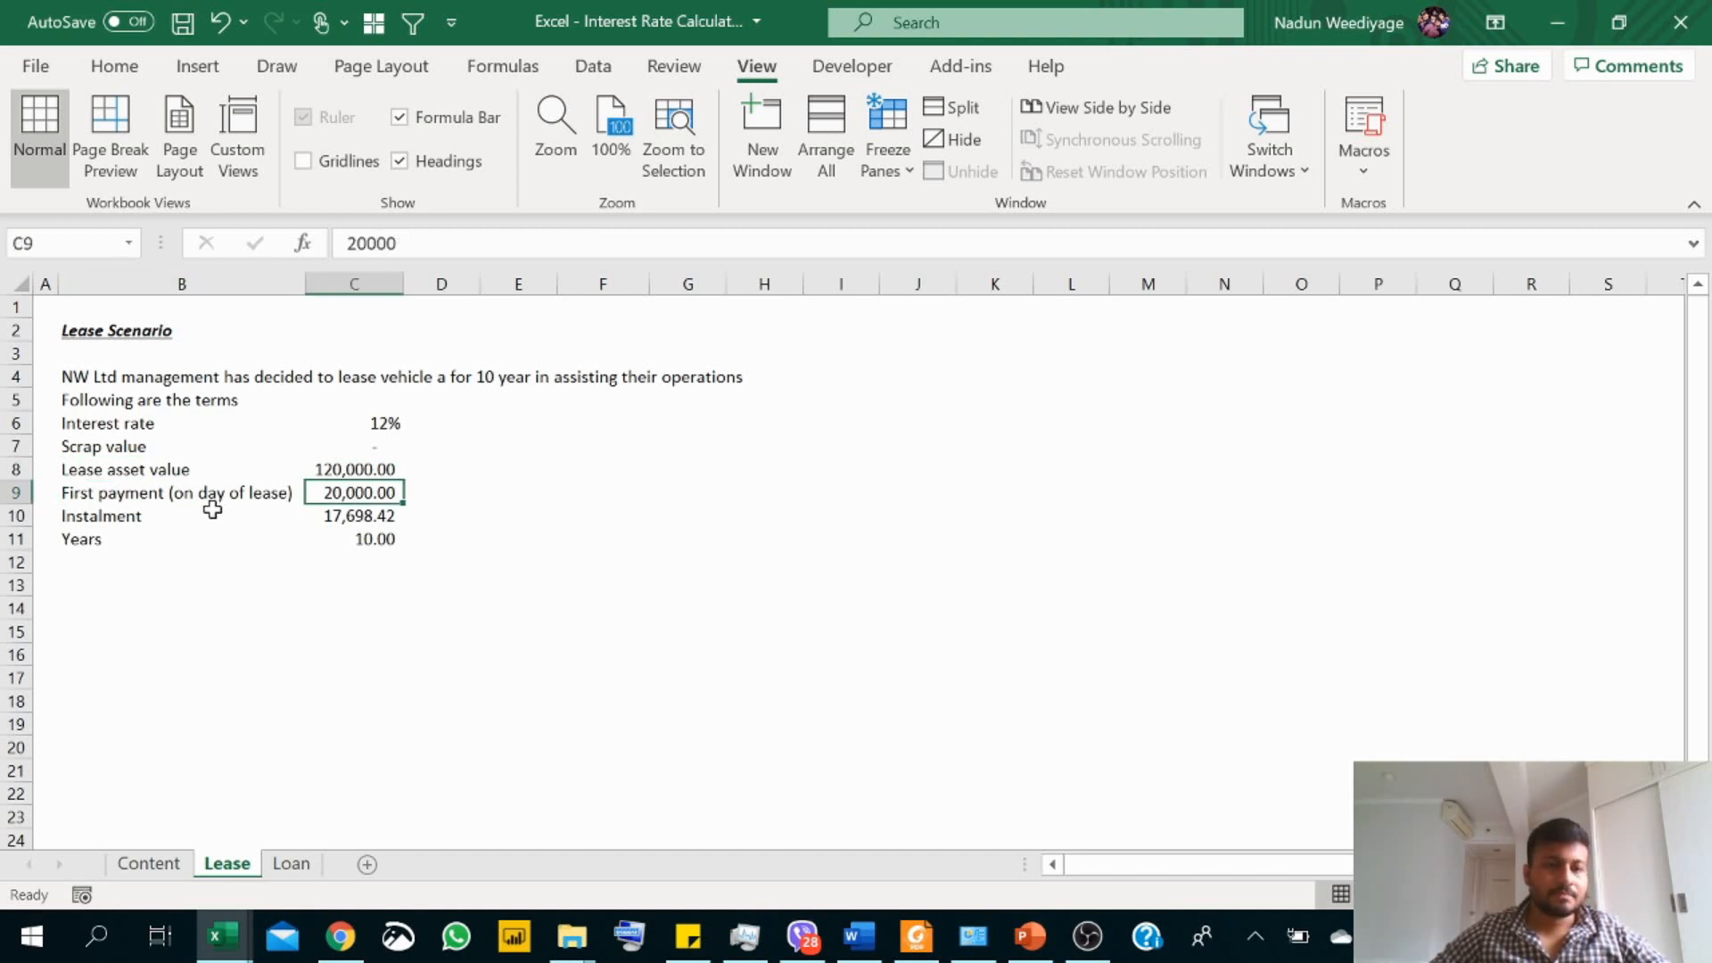
{"action": "left_click", "coordinate": [150, 514]}
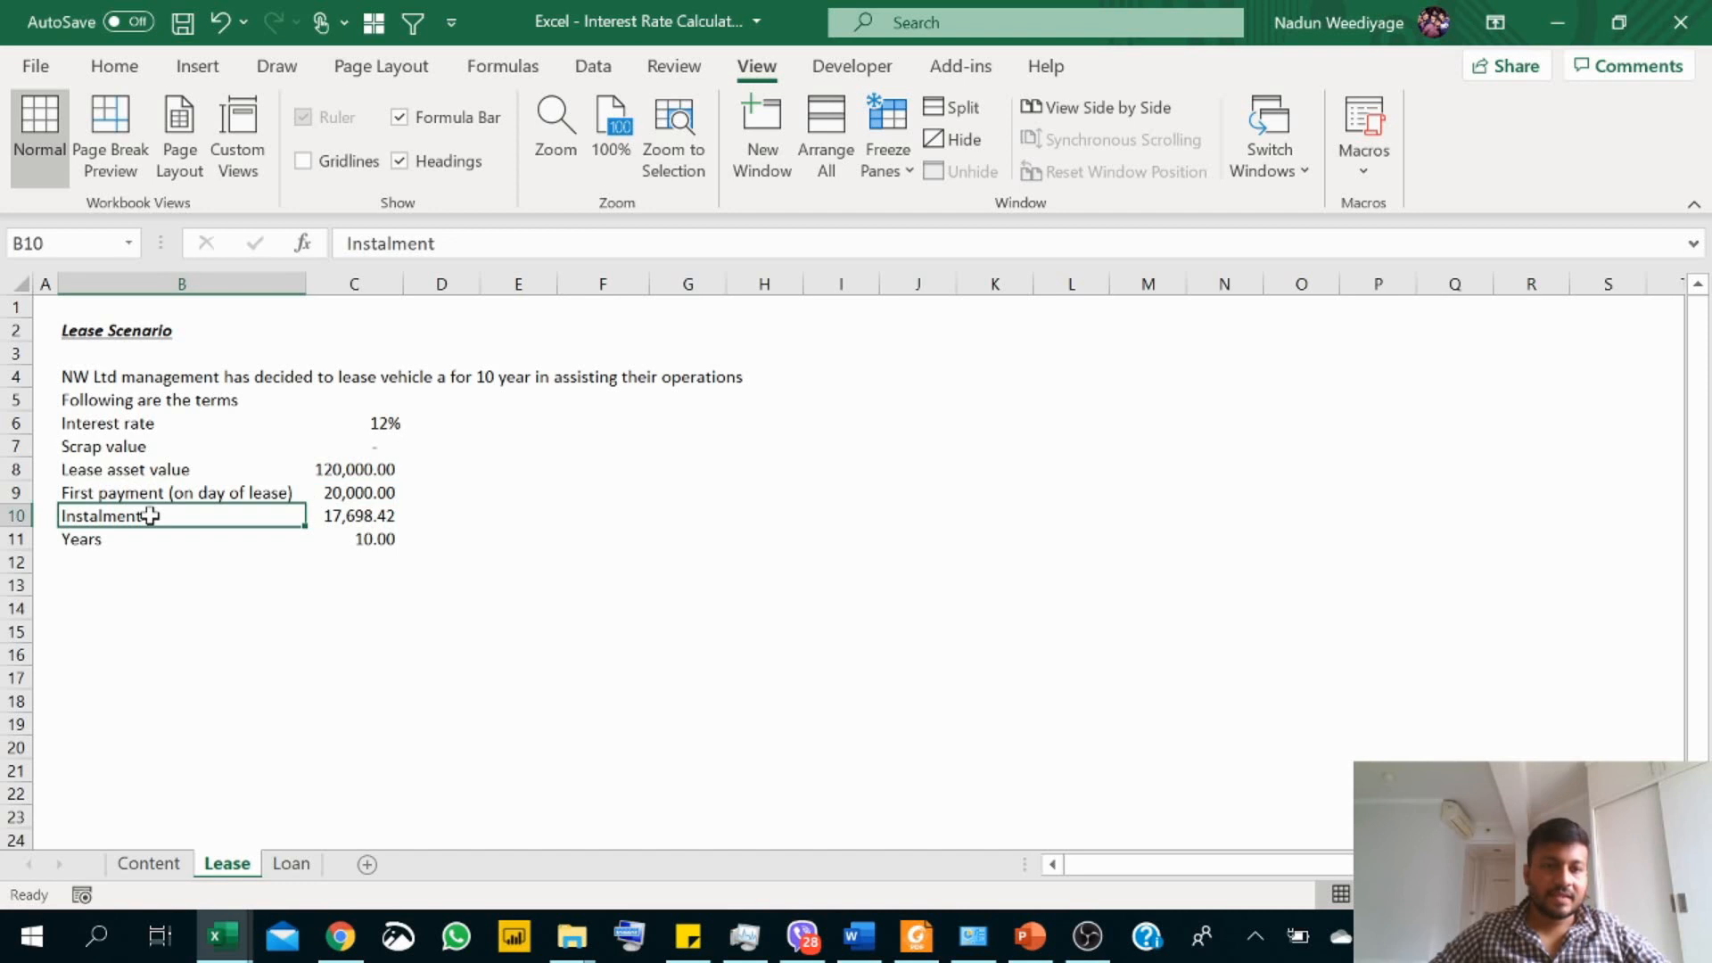
{"action": "left_click", "coordinate": [357, 520]}
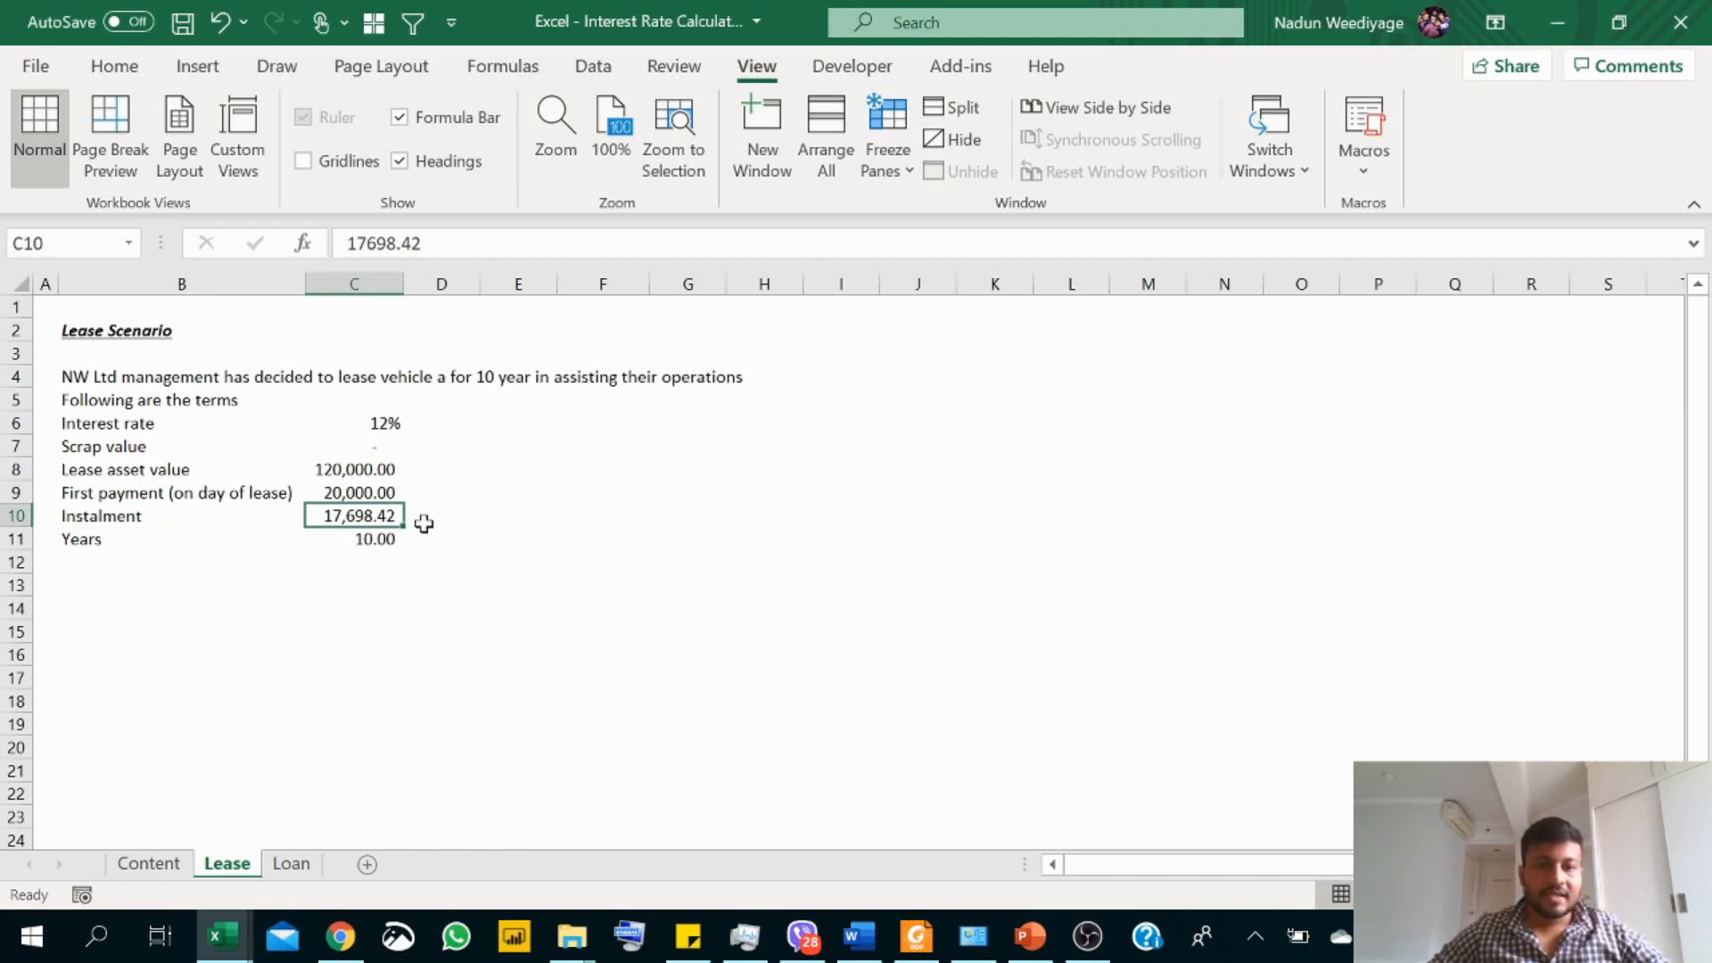
{"action": "left_click", "coordinate": [125, 558]}
{"action": "left_click", "coordinate": [128, 538]}
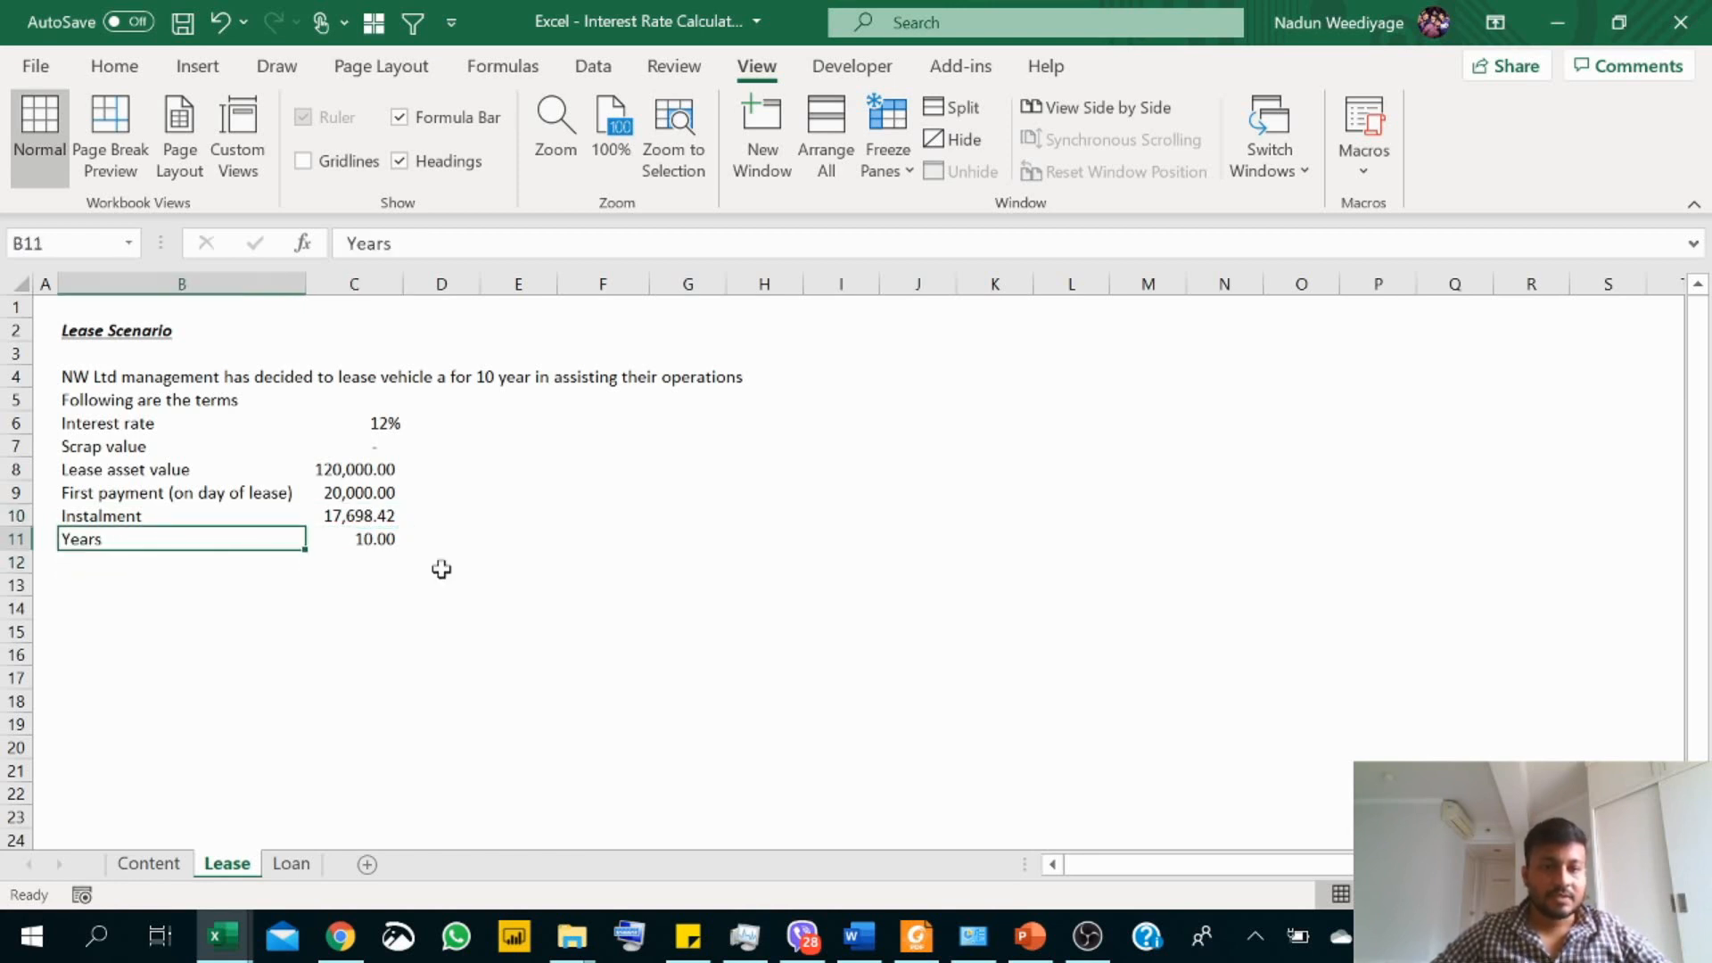
{"action": "left_click", "coordinate": [383, 544]}
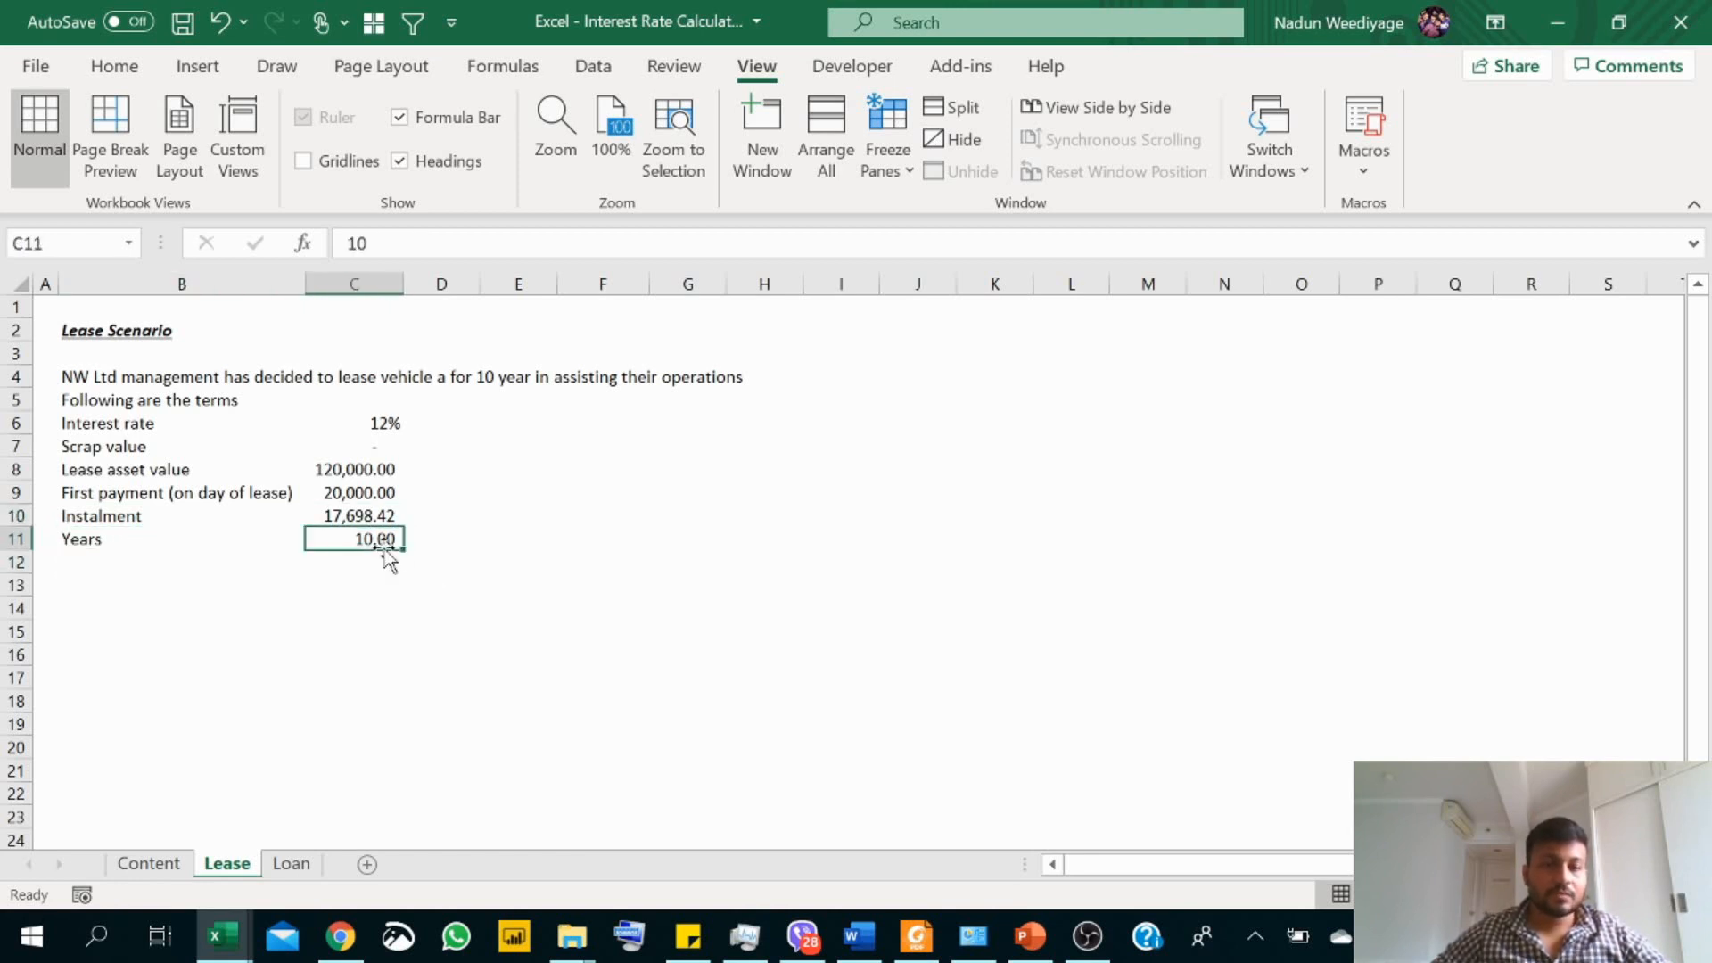
Step: Add a "Payment Term" row directly below Years in the lease terms, with the value "Annual"
{"action": "left_click", "coordinate": [160, 558]}
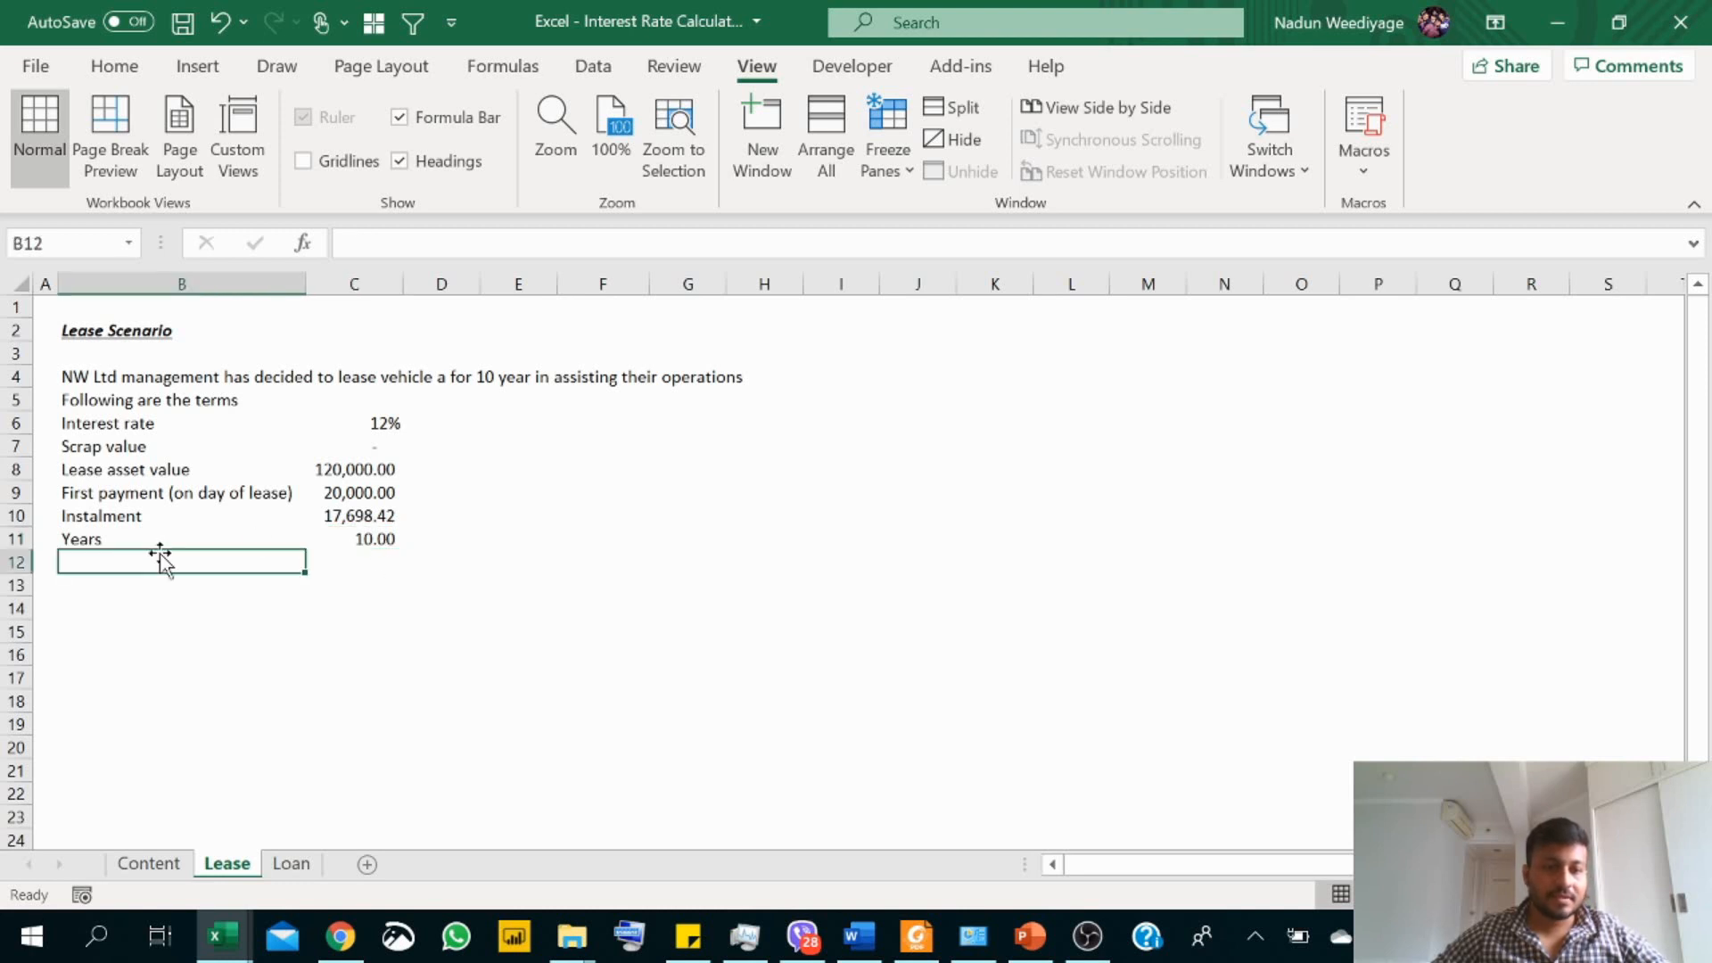
{"action": "type", "text": "Pa"}
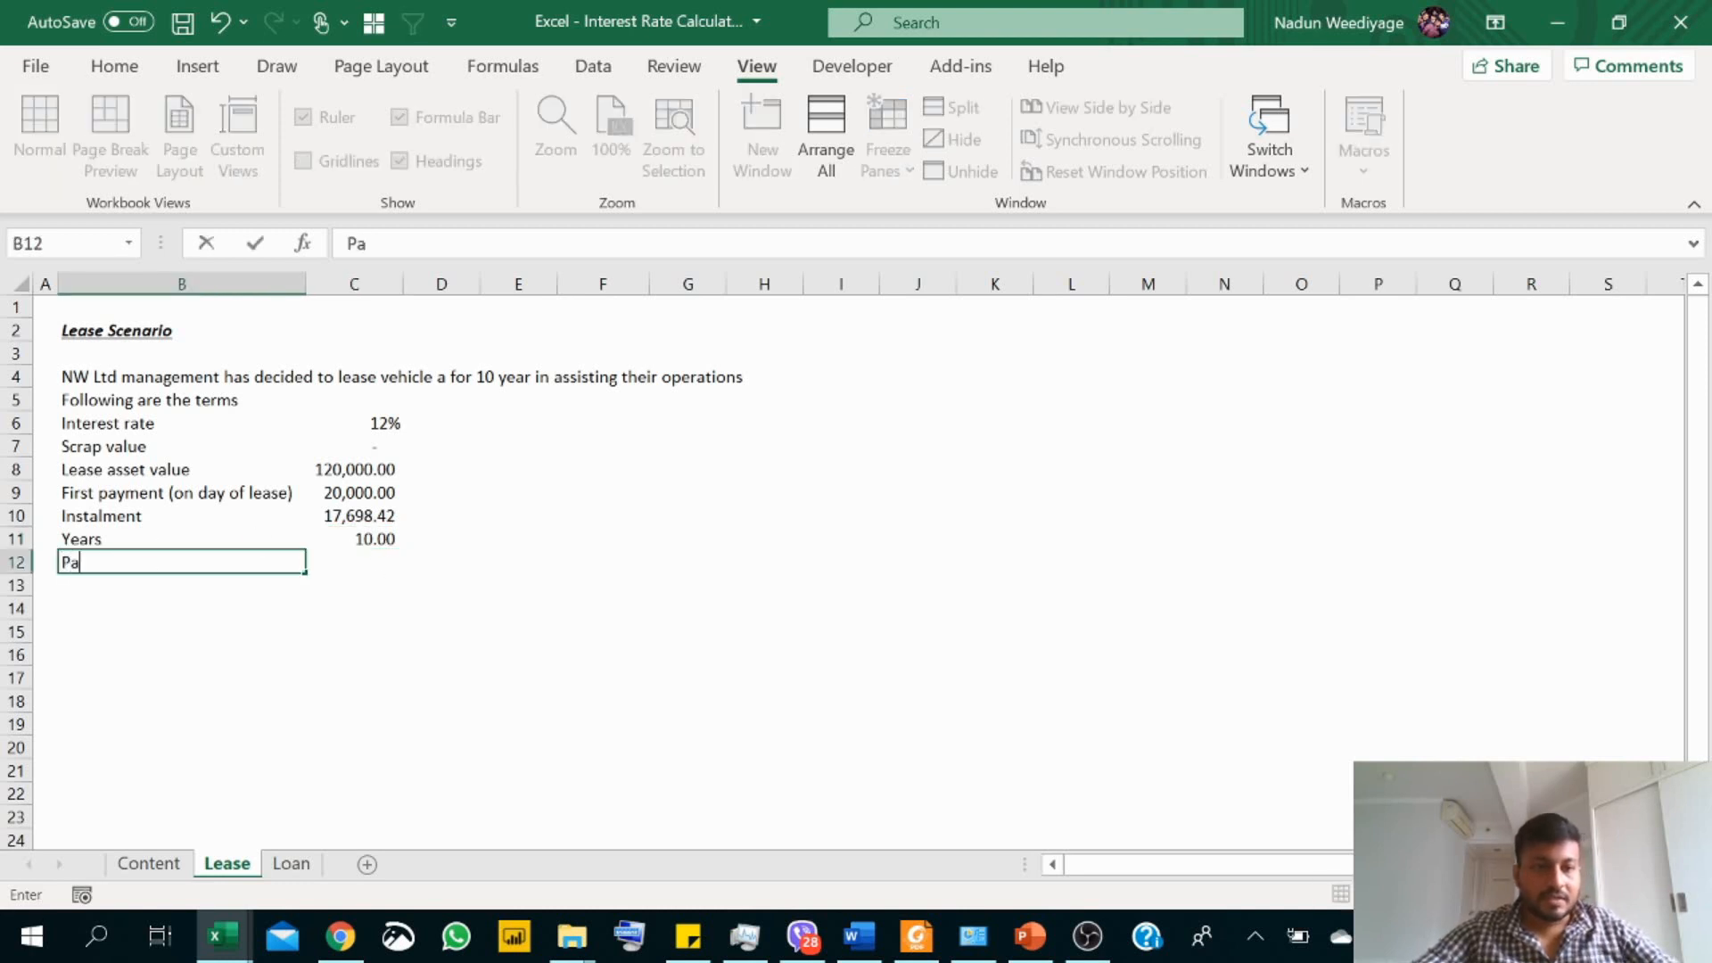
{"action": "type", "text": "yment Term"}
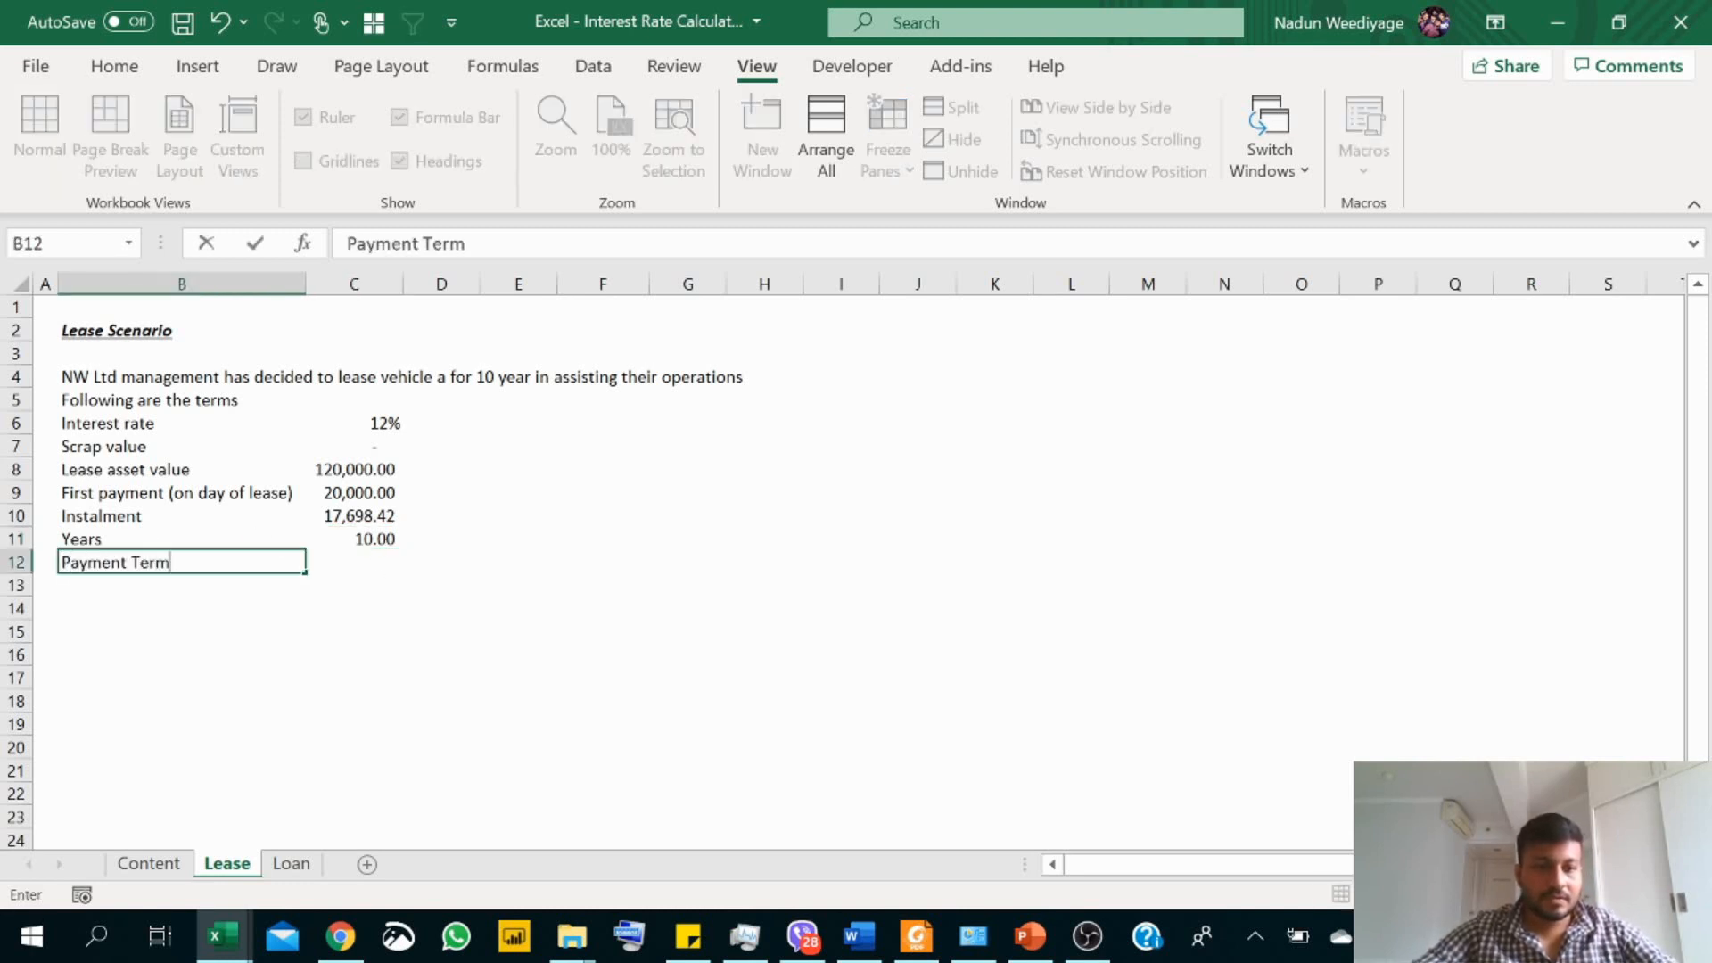
{"action": "key", "text": "ctrl+Return"}
{"action": "key", "text": "Return"}
{"action": "key", "text": "Up"}
{"action": "key", "text": "Right"}
{"action": "type", "text": "A"}
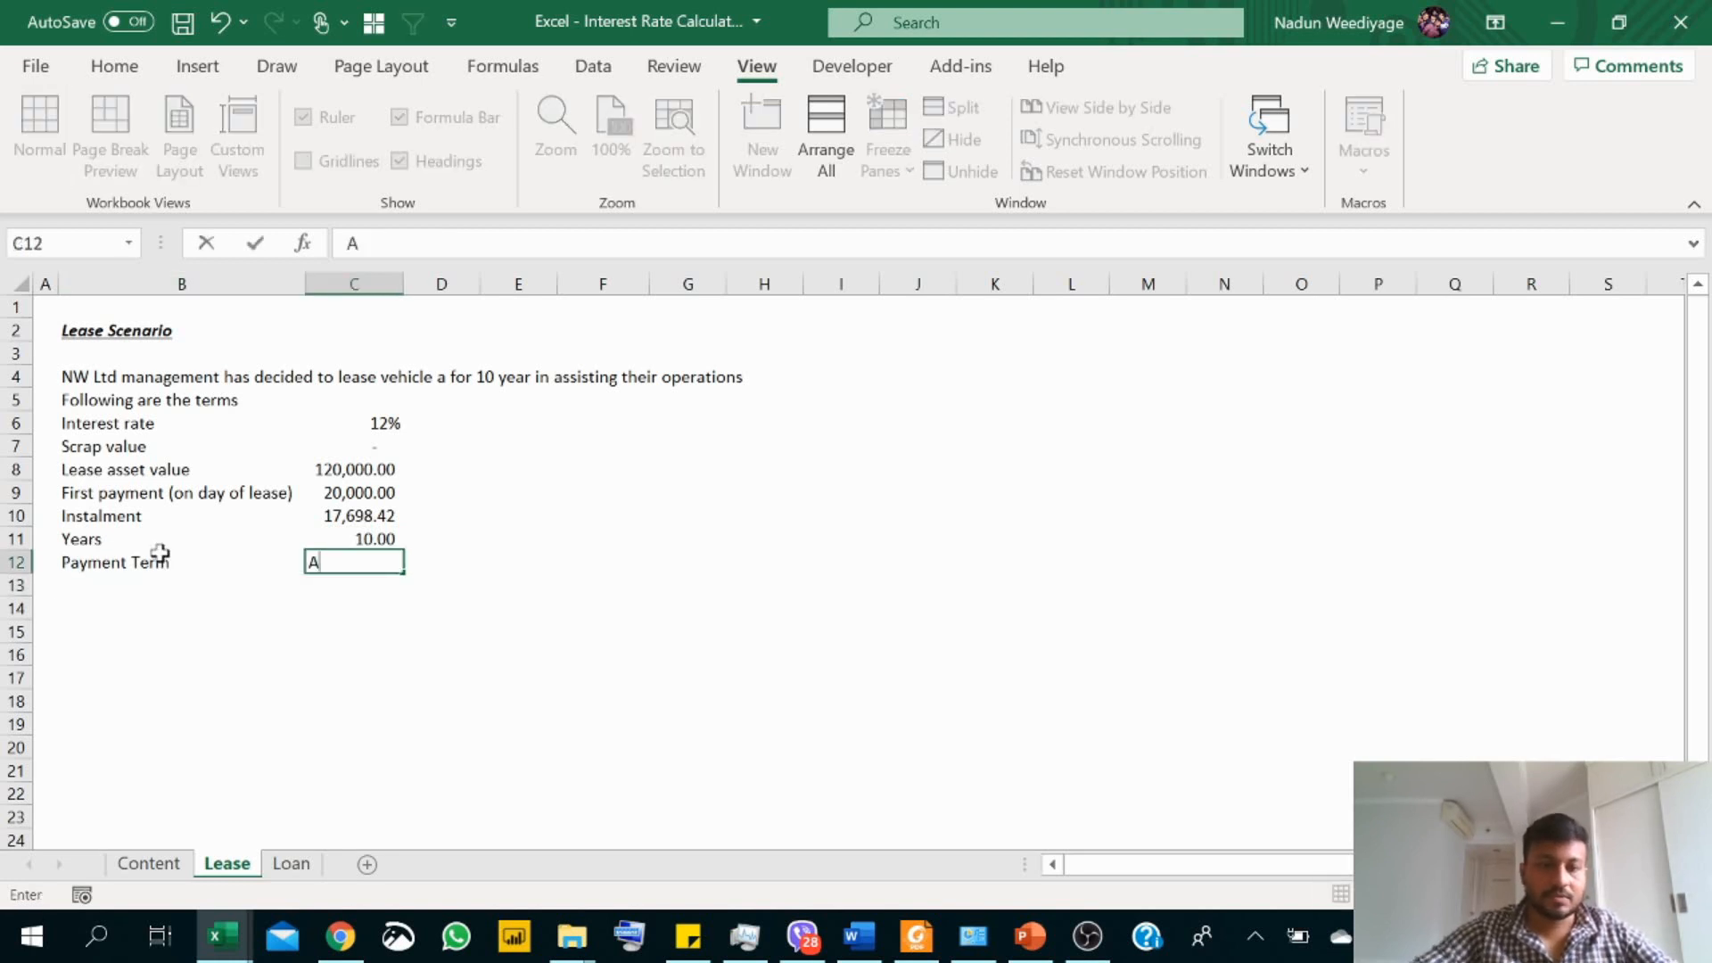
{"action": "type", "text": "nnual"}
{"action": "key", "text": "Return"}
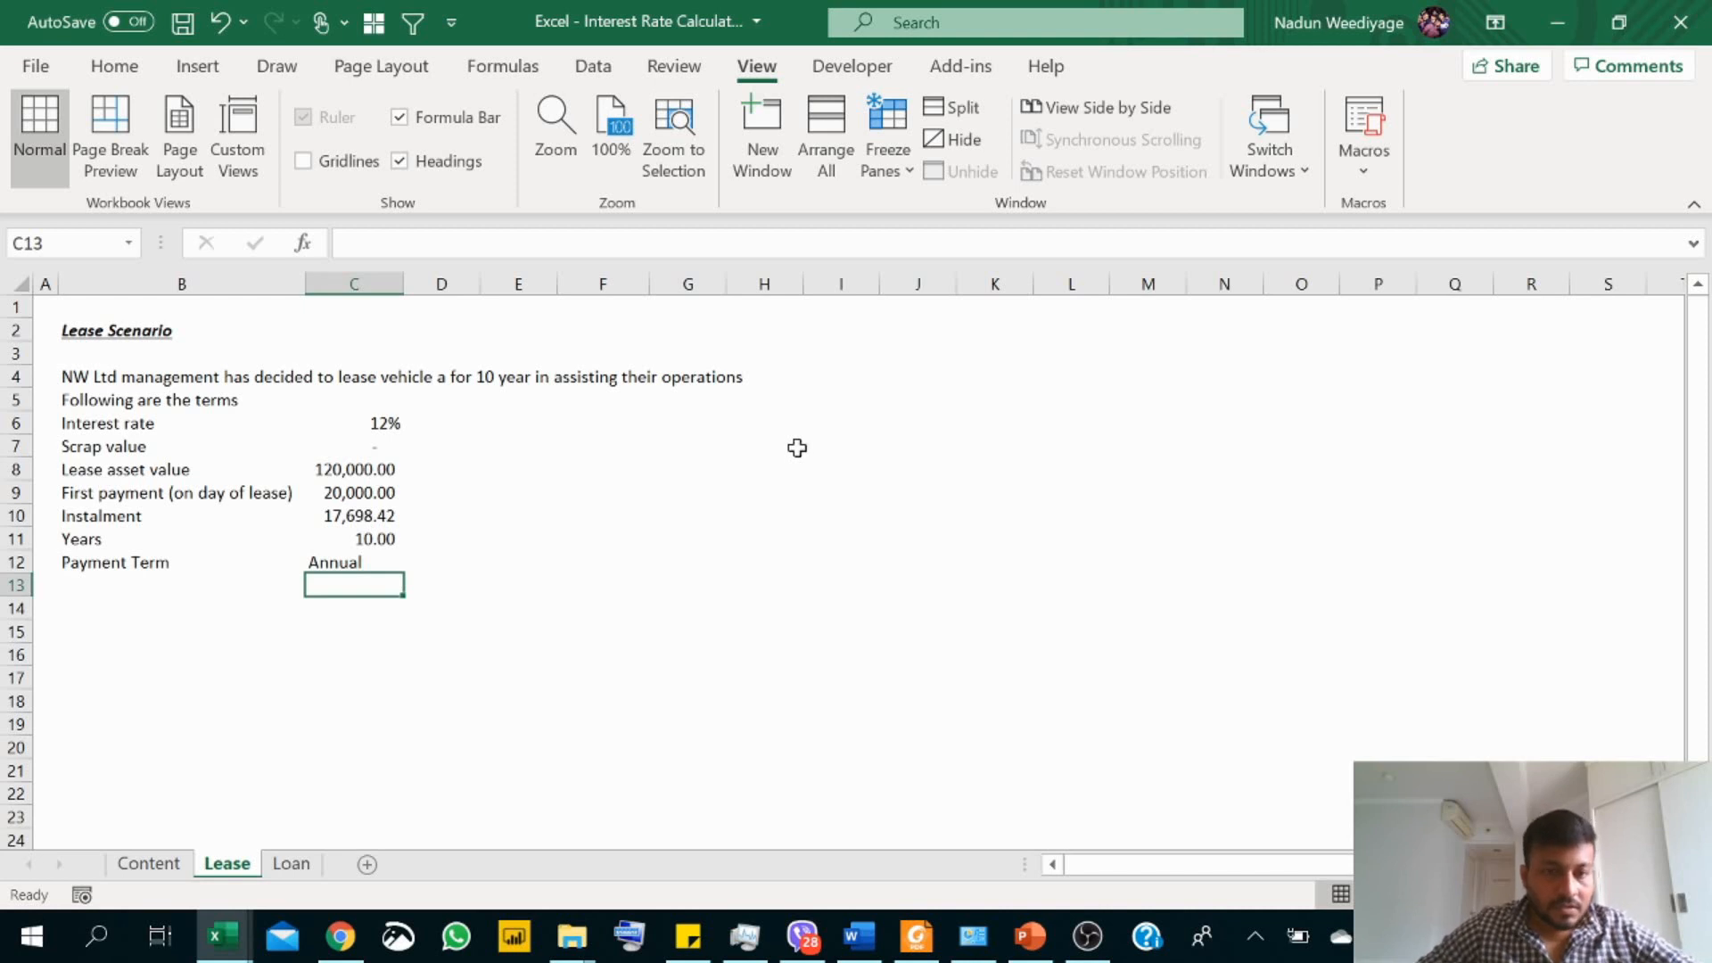
Step: Right-align the Annual payment term value in cell C12
{"action": "left_click", "coordinate": [386, 560]}
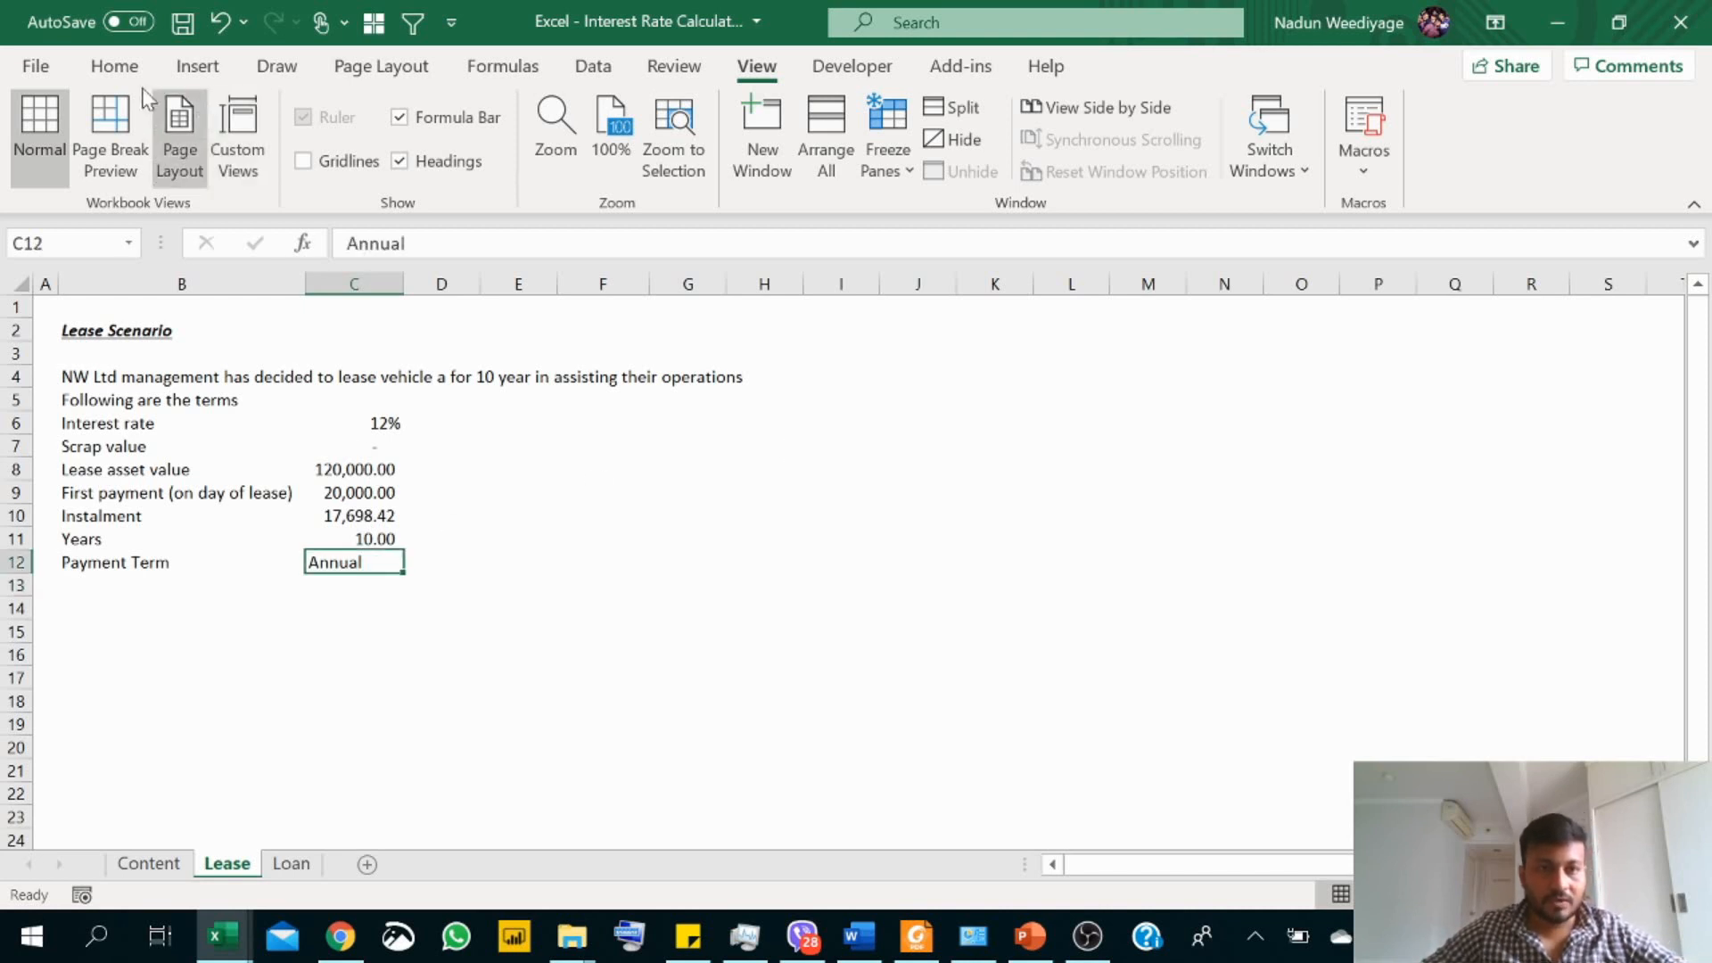
{"action": "left_click", "coordinate": [116, 75]}
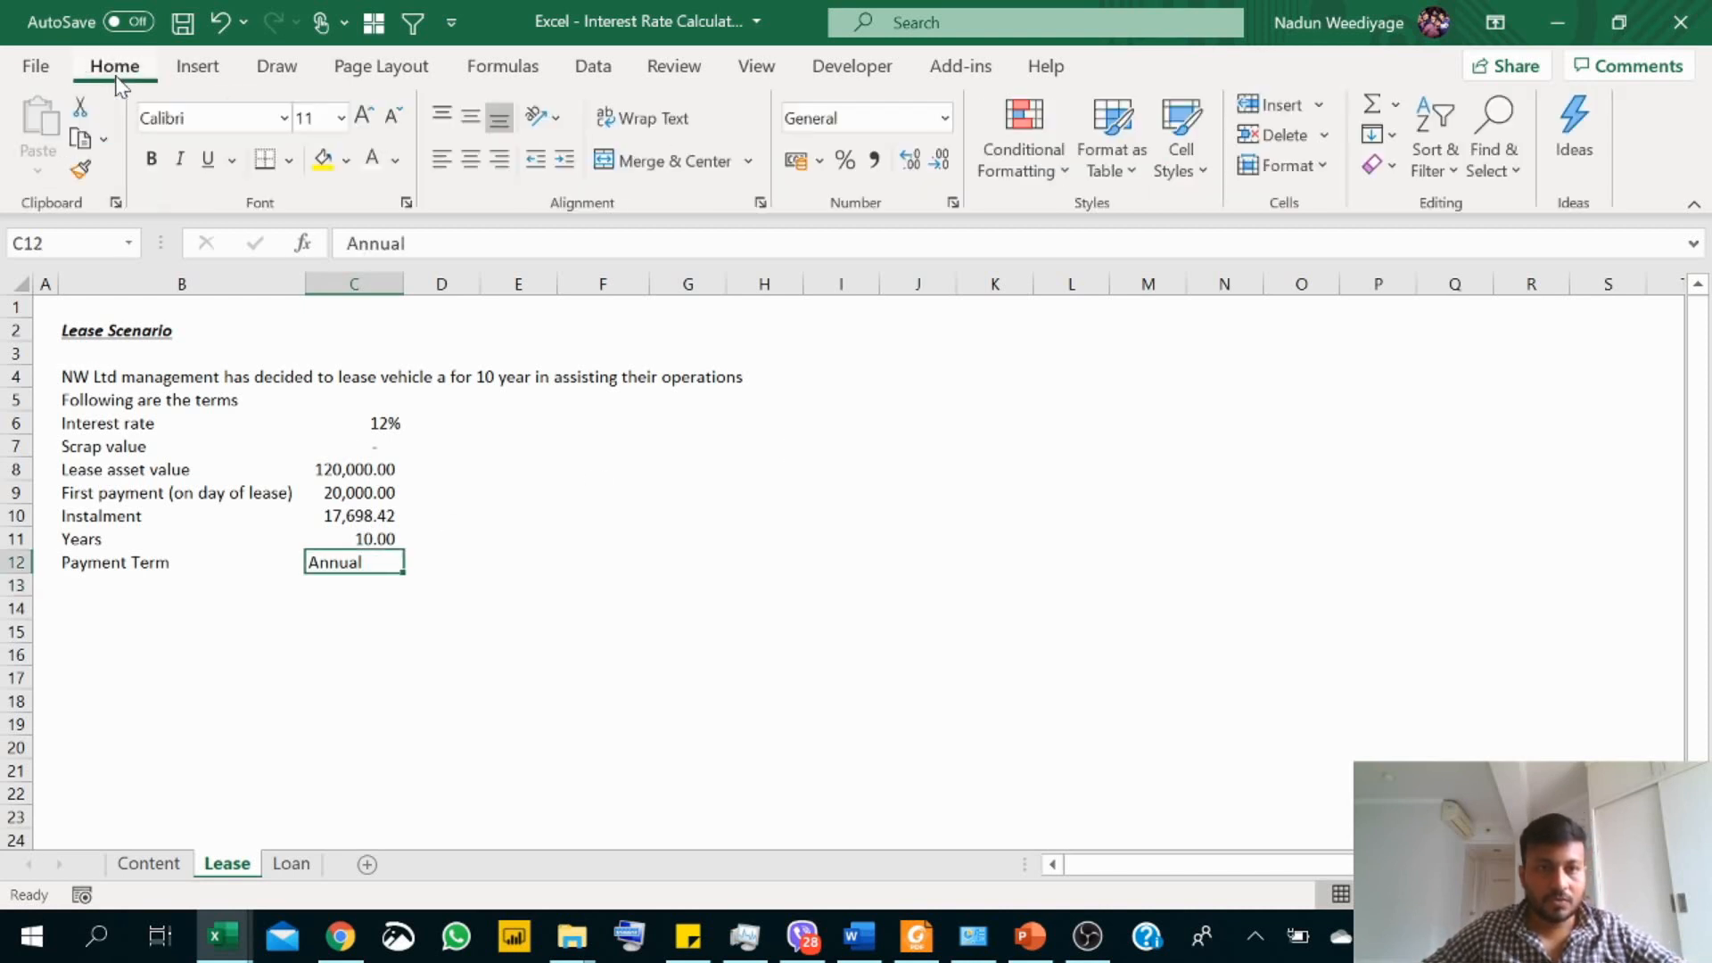
{"action": "left_click", "coordinate": [499, 159]}
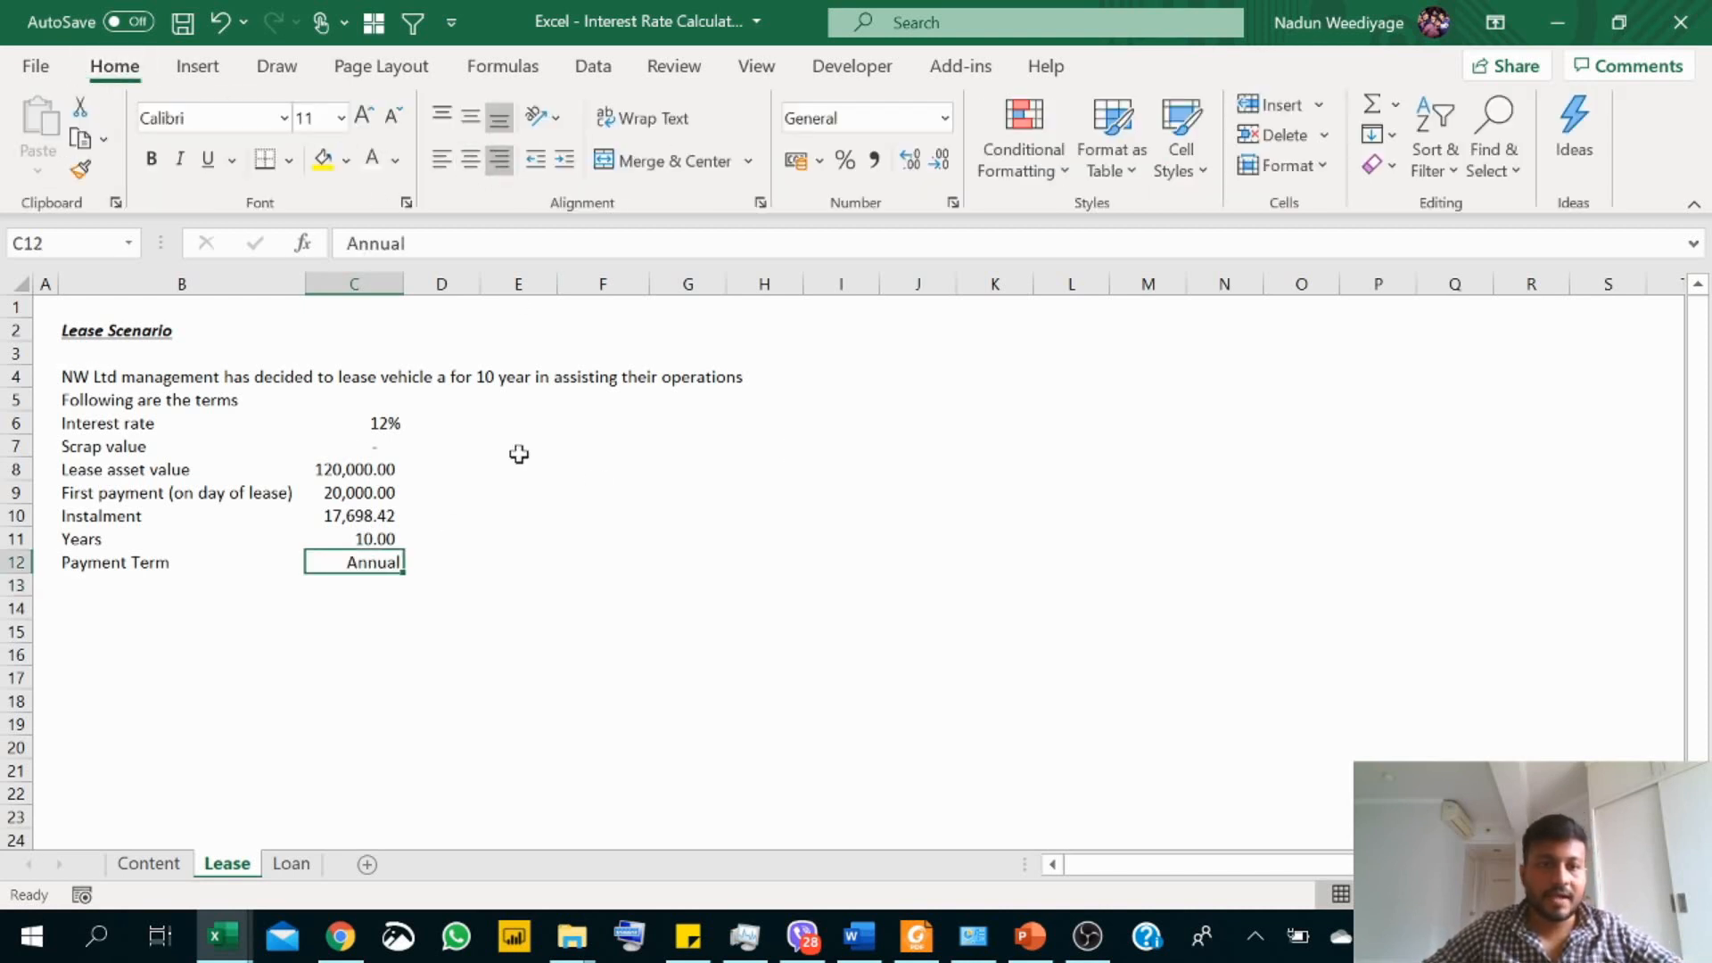
Step: Start a "Year" column in cell I4, with 1 in I5 and the formula =I5+1 in I6
{"action": "left_click", "coordinate": [379, 424]}
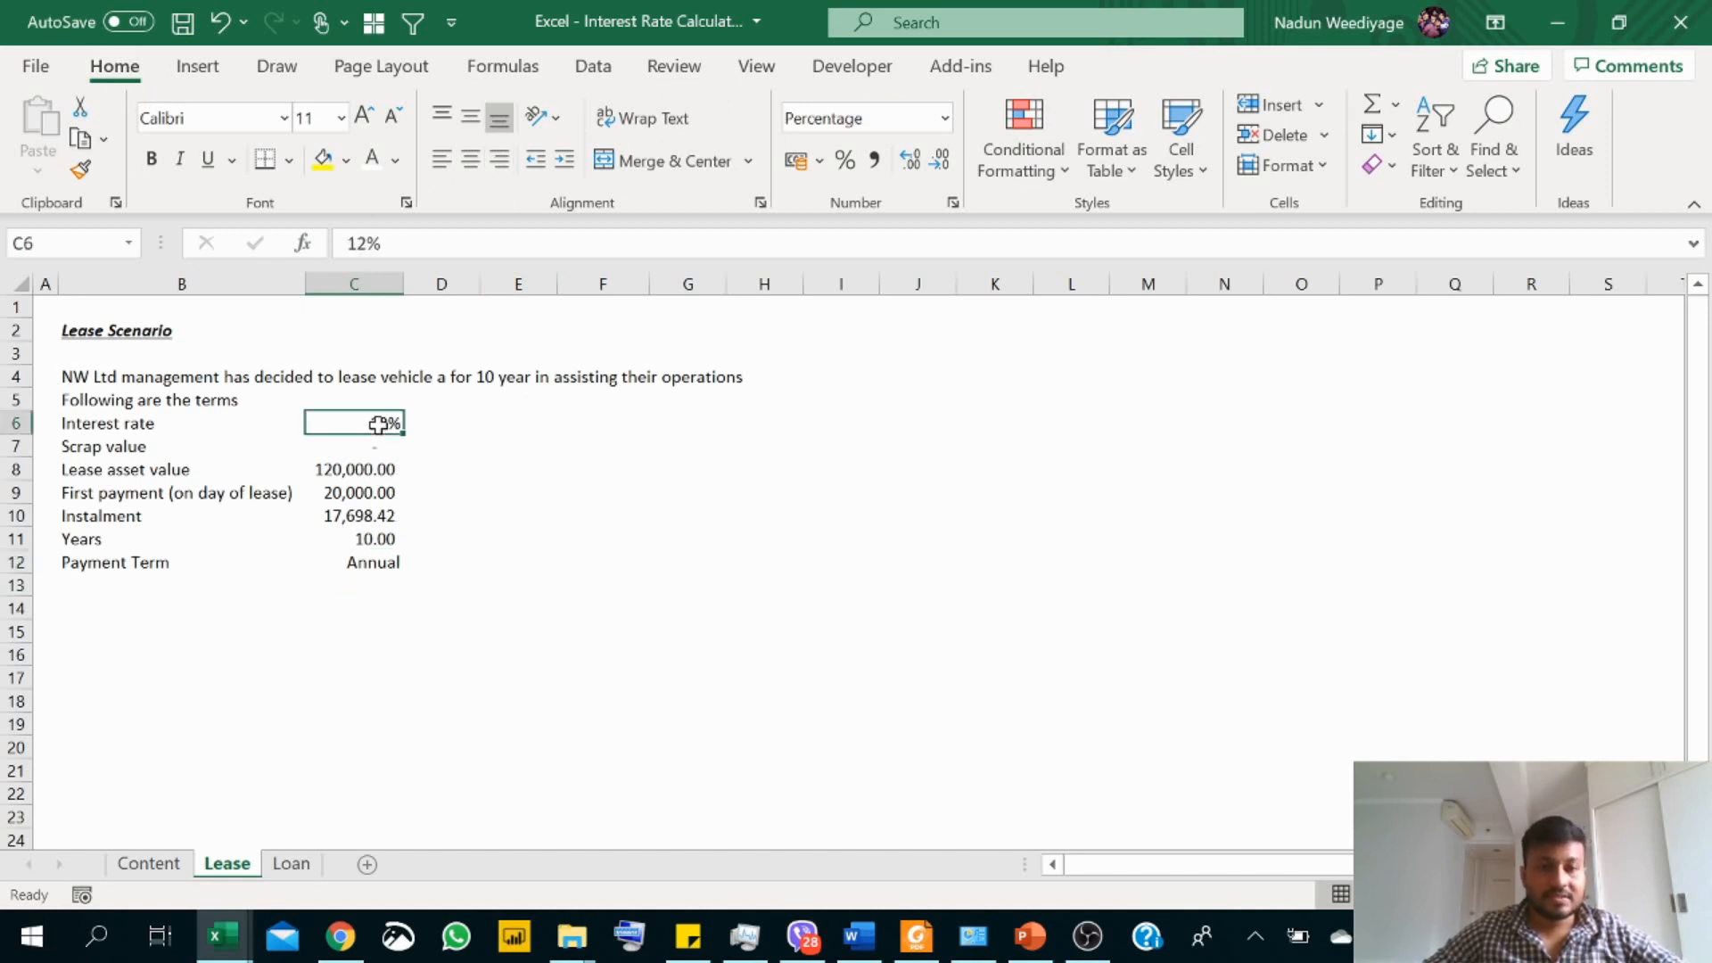
{"action": "left_click", "coordinate": [364, 517]}
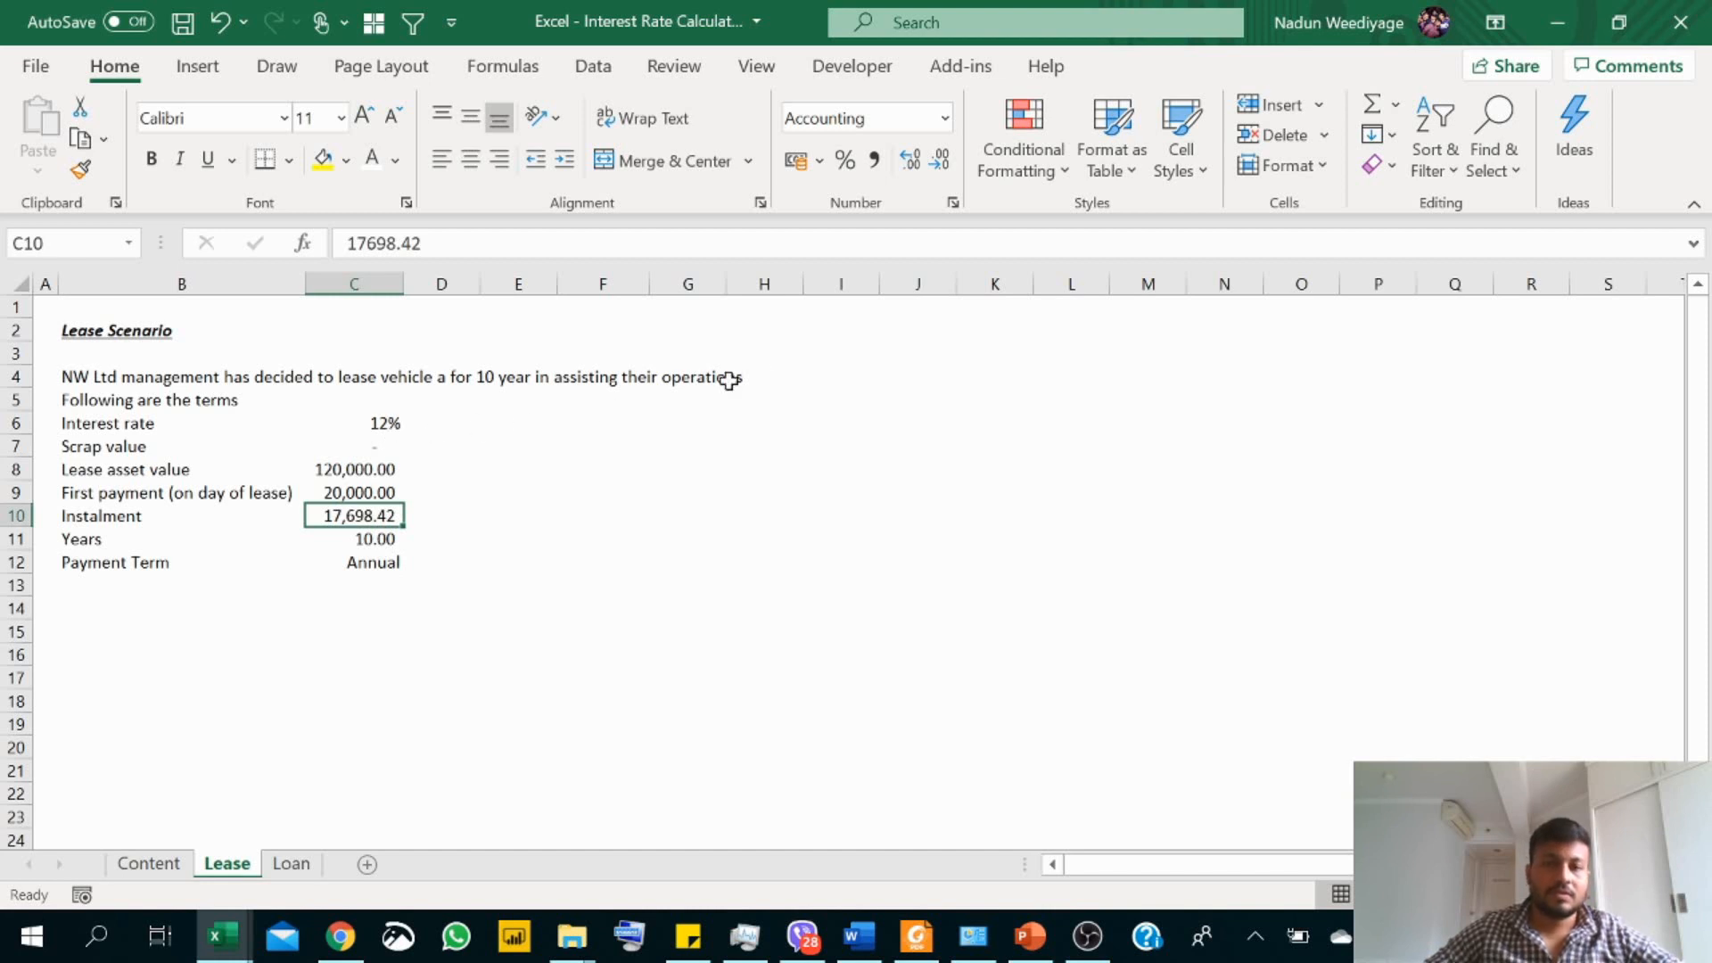
{"action": "left_click", "coordinate": [852, 379]}
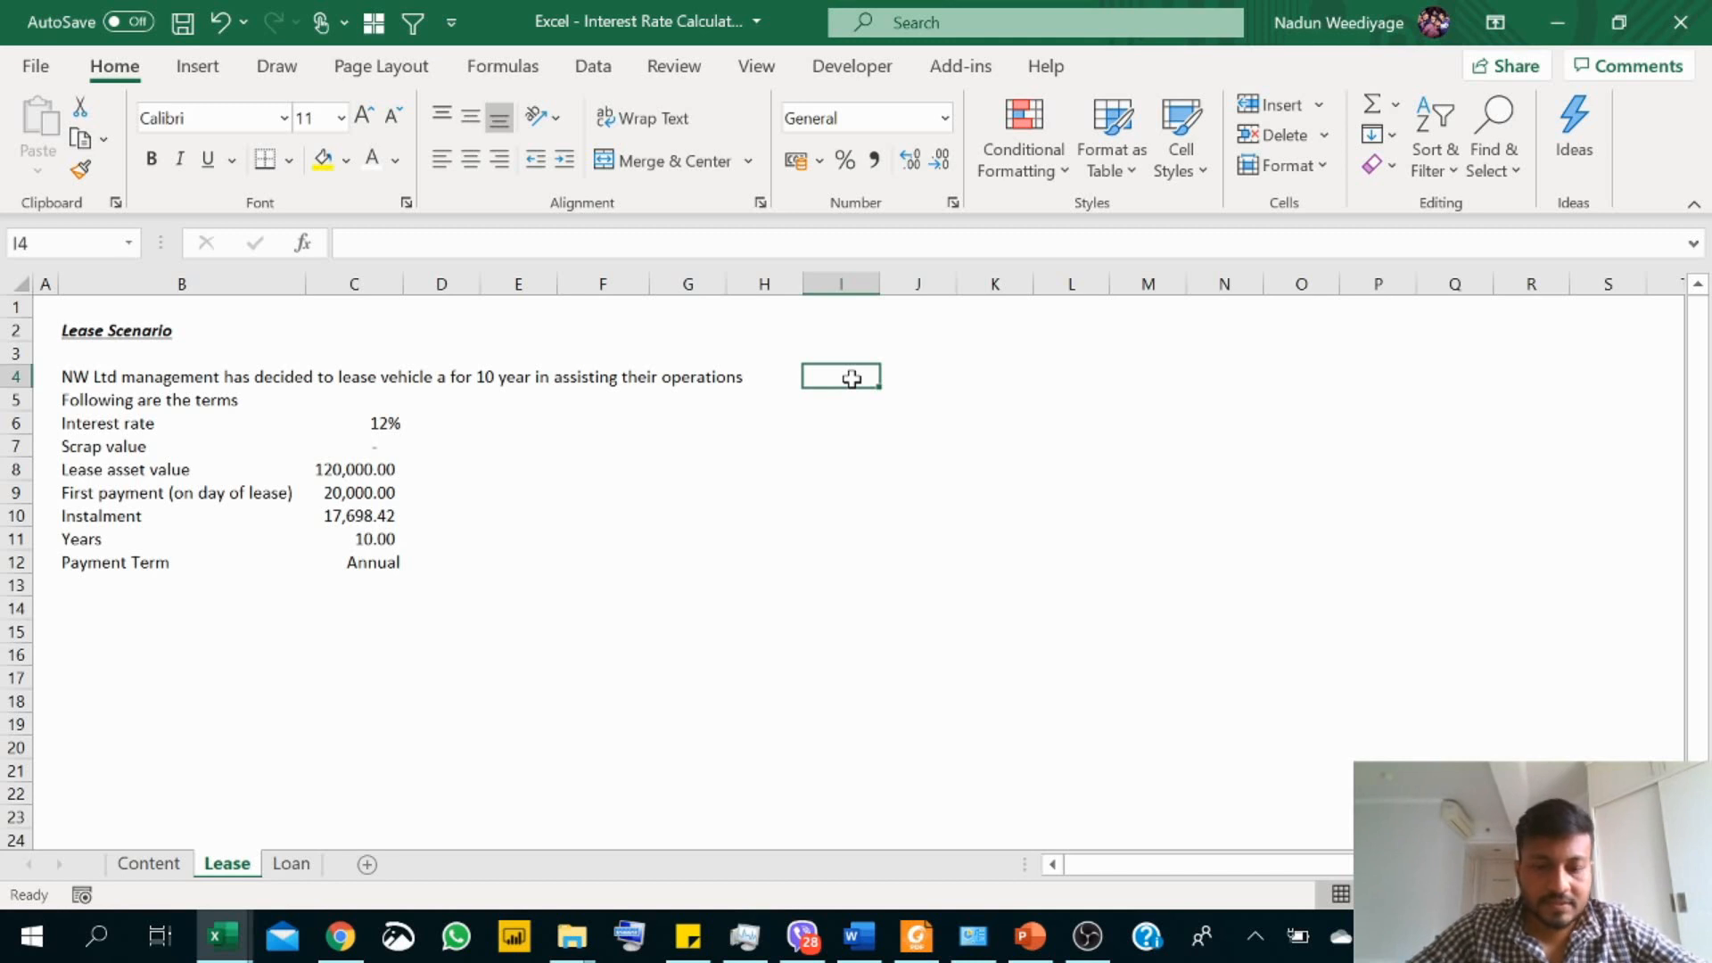
{"action": "type", "text": "Year"}
{"action": "key", "text": "Return"}
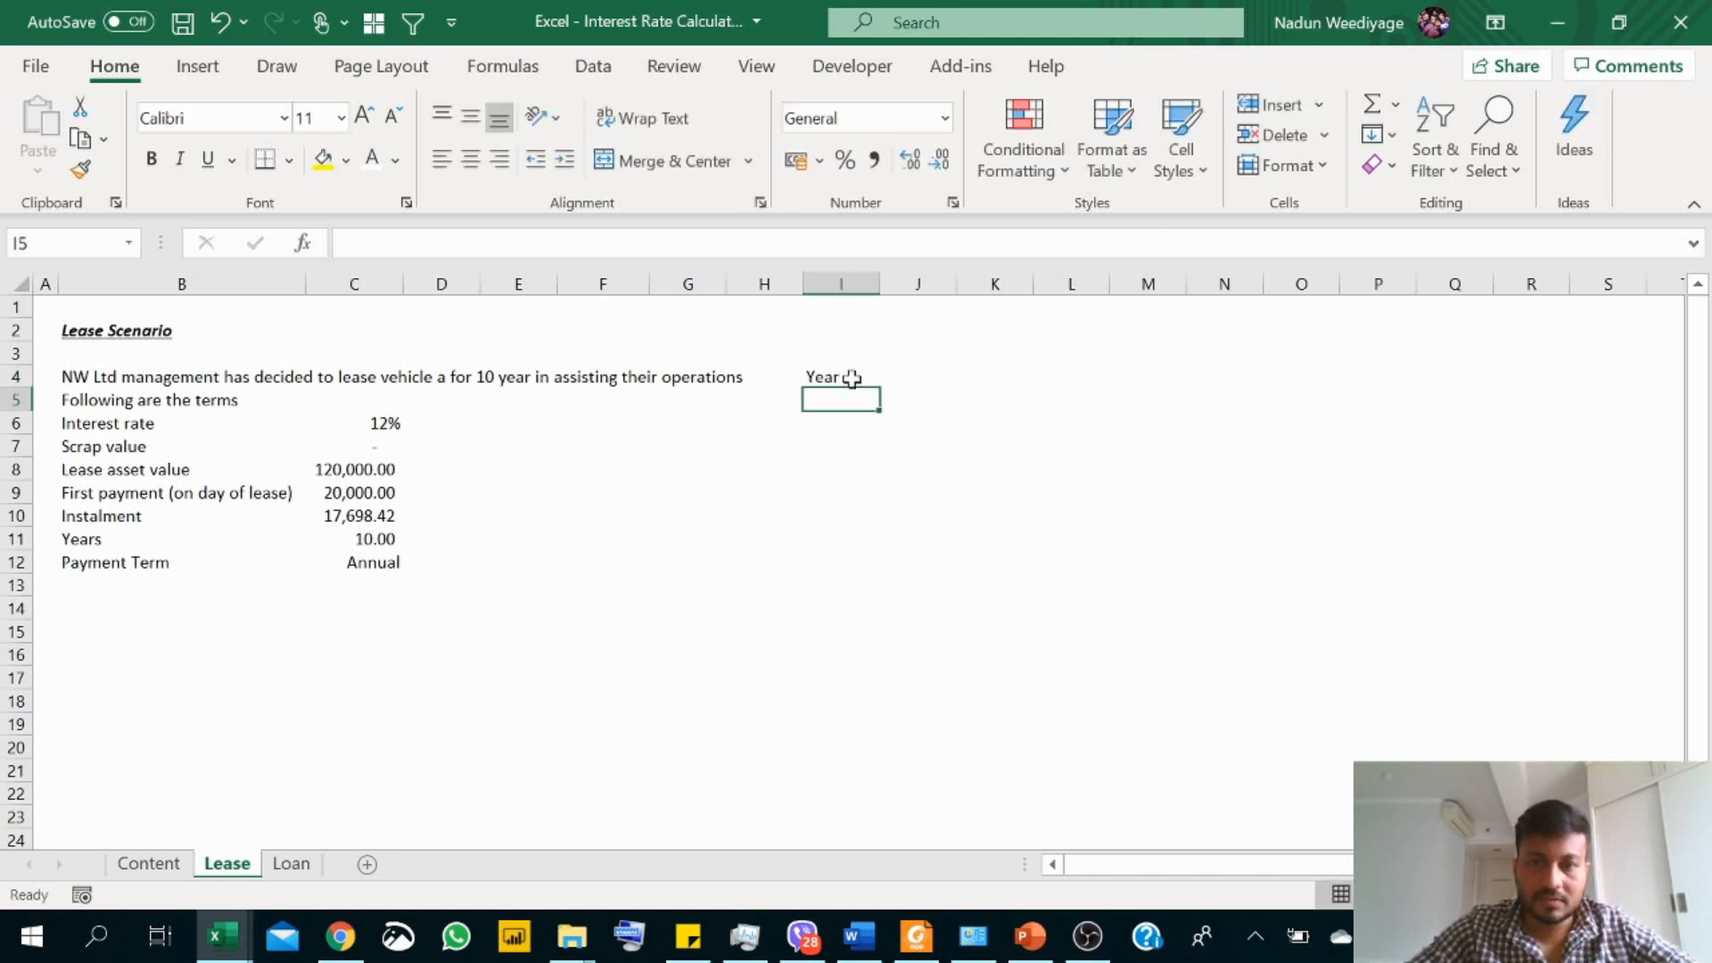
{"action": "type", "text": "1"}
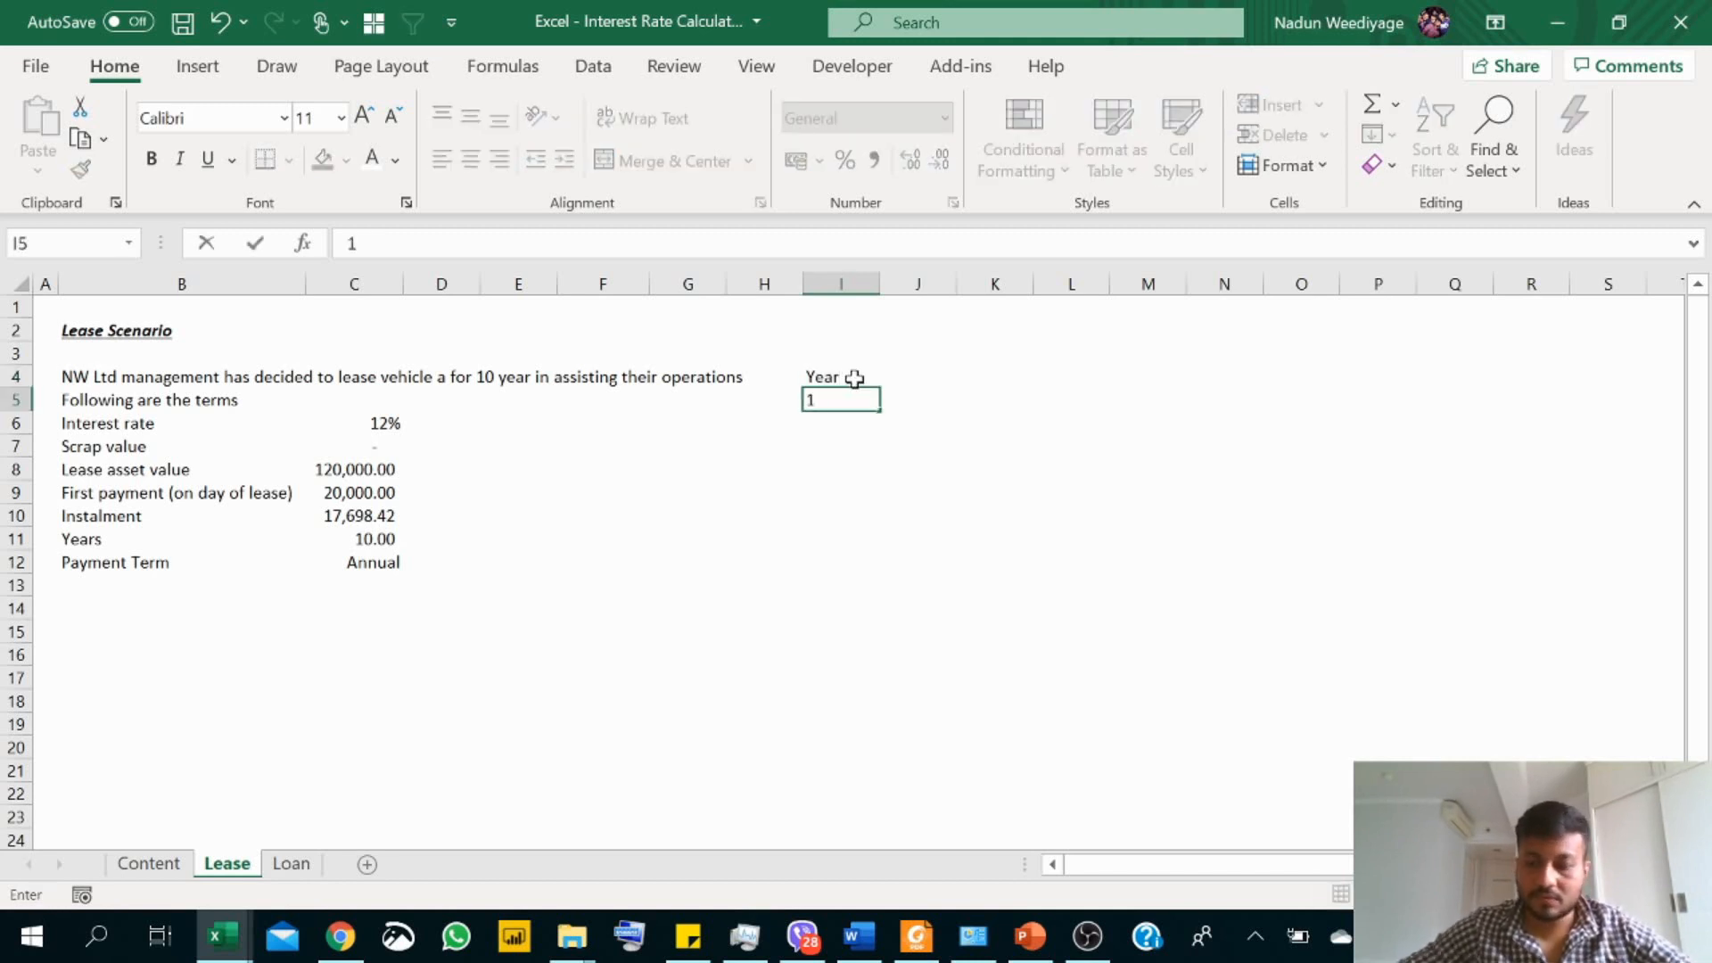
{"action": "key", "text": "Return"}
{"action": "type", "text": "="}
{"action": "key", "text": "Up"}
{"action": "type", "text": "+1"}
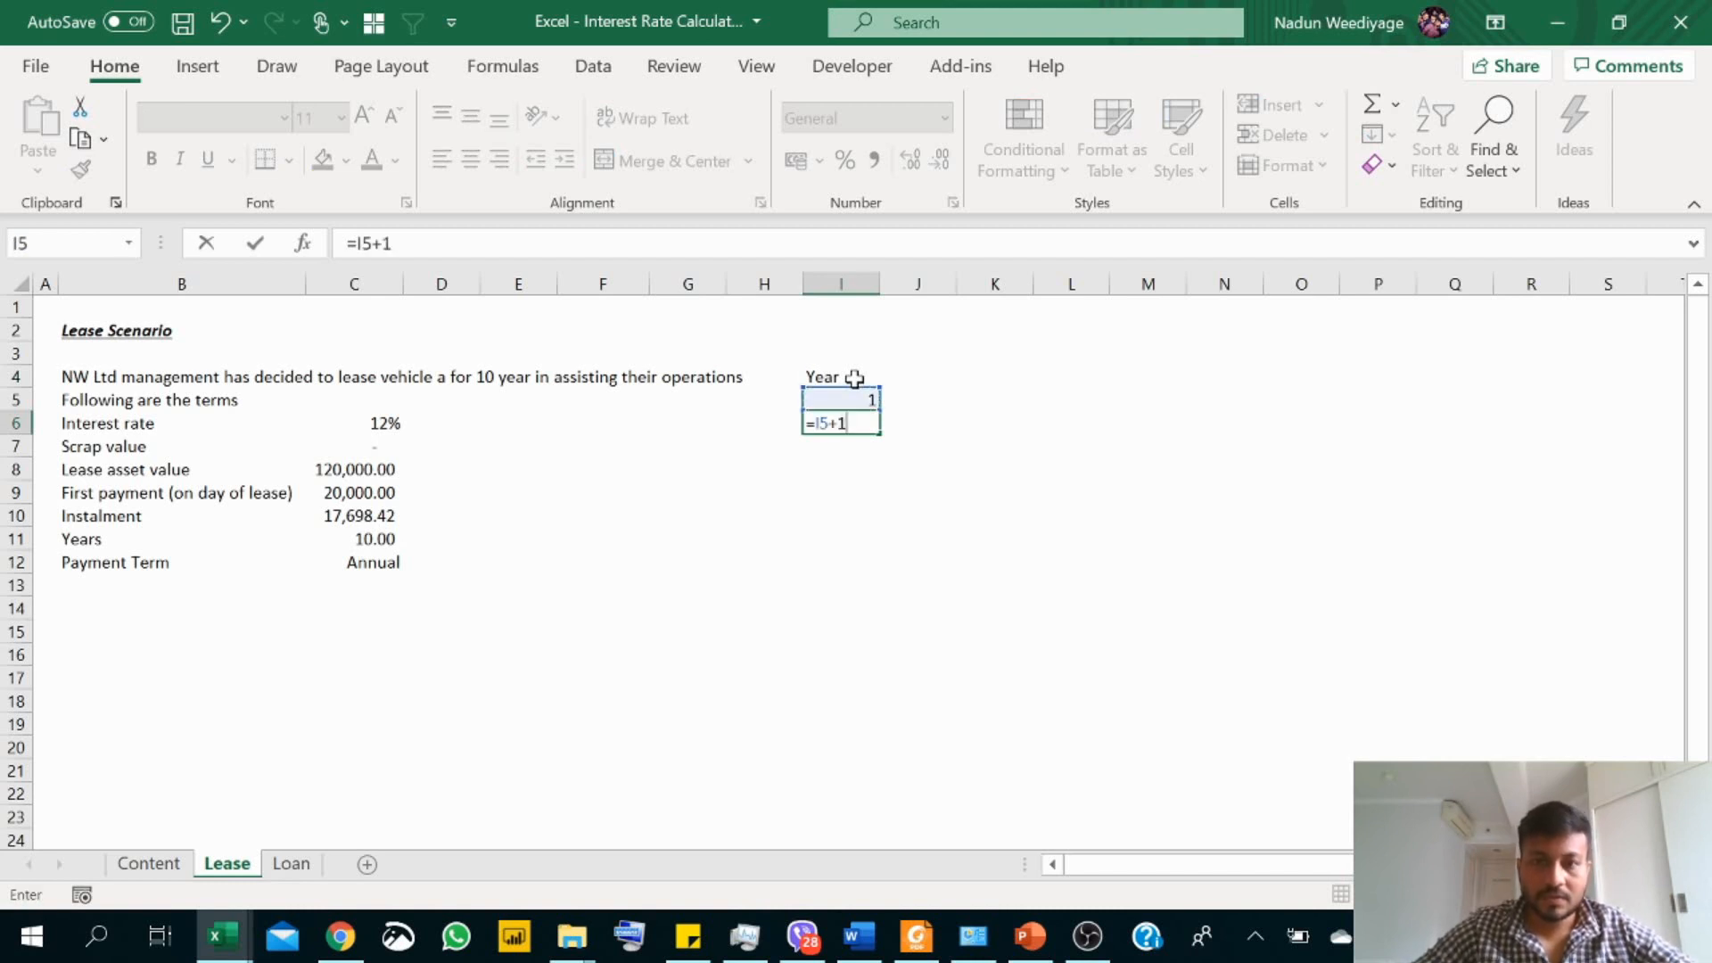
{"action": "key", "text": "Return"}
Step: Fill the year formula from I6 down through I14 and left-align the year numbers
{"action": "left_click", "coordinate": [834, 424]}
{"action": "left_click_drag", "start_coordinate": [881, 437], "coordinate": [883, 613]}
{"action": "left_click_drag", "start_coordinate": [833, 397], "coordinate": [865, 609]}
{"action": "left_click", "coordinate": [440, 159]}
Step: Add the column heading "O/B" in cell J4, beside the Year heading
{"action": "left_click", "coordinate": [936, 370]}
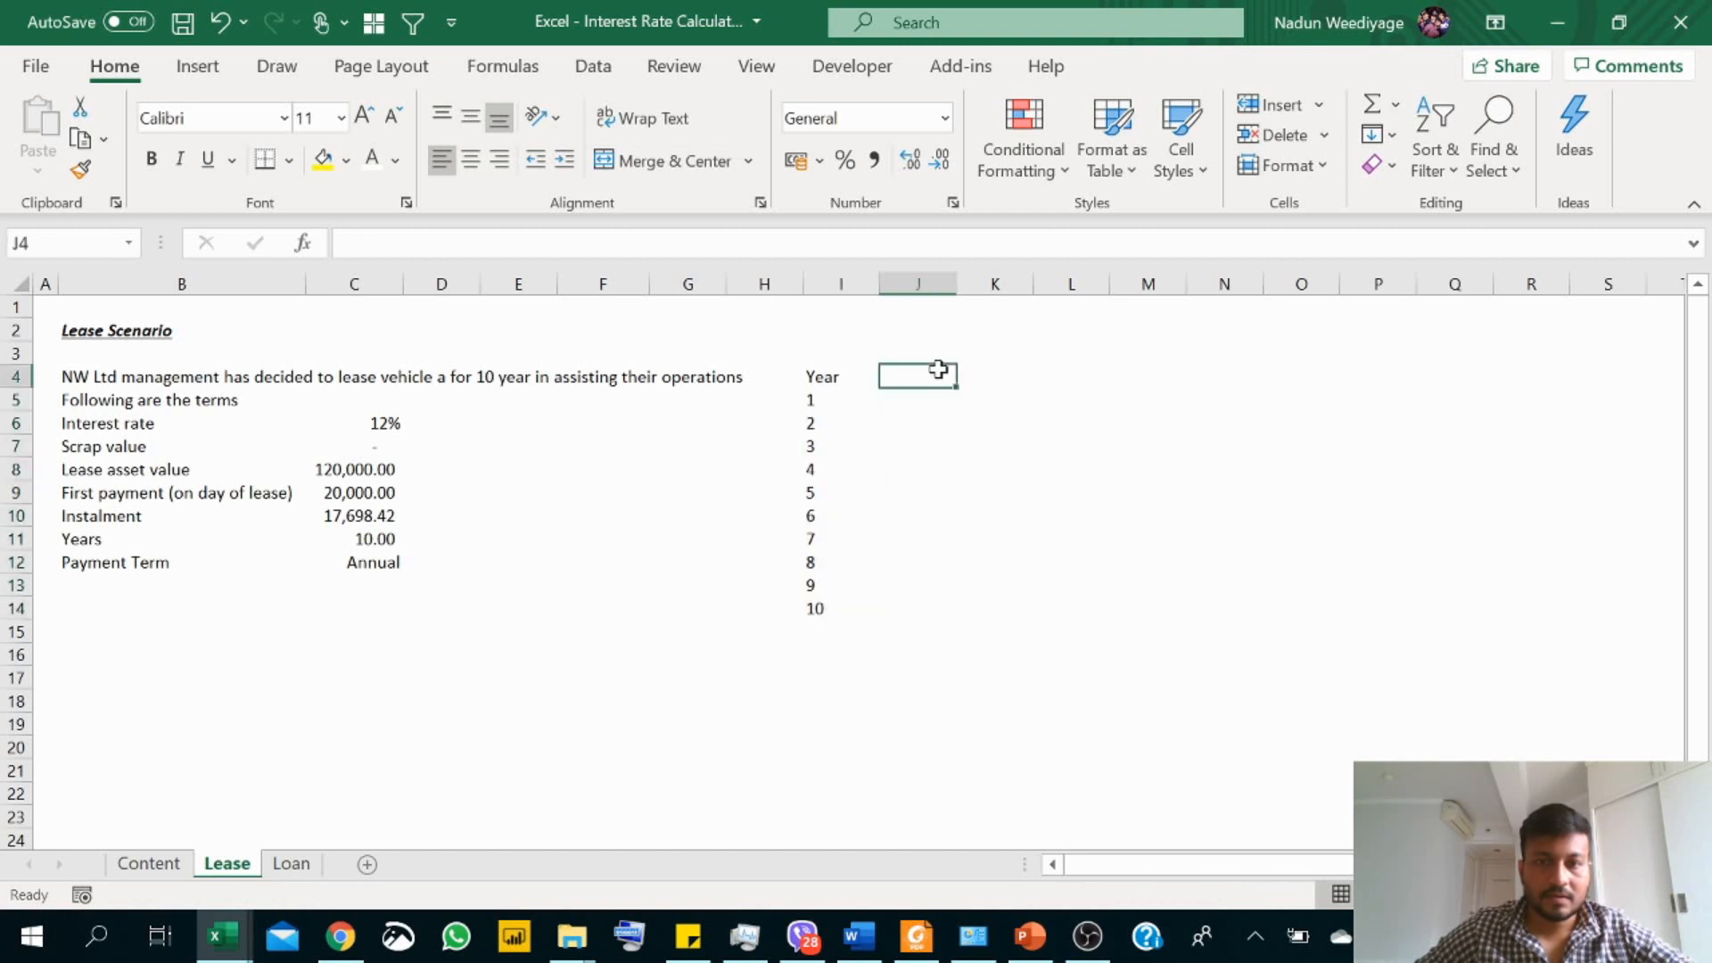
{"action": "type", "text": "Open"}
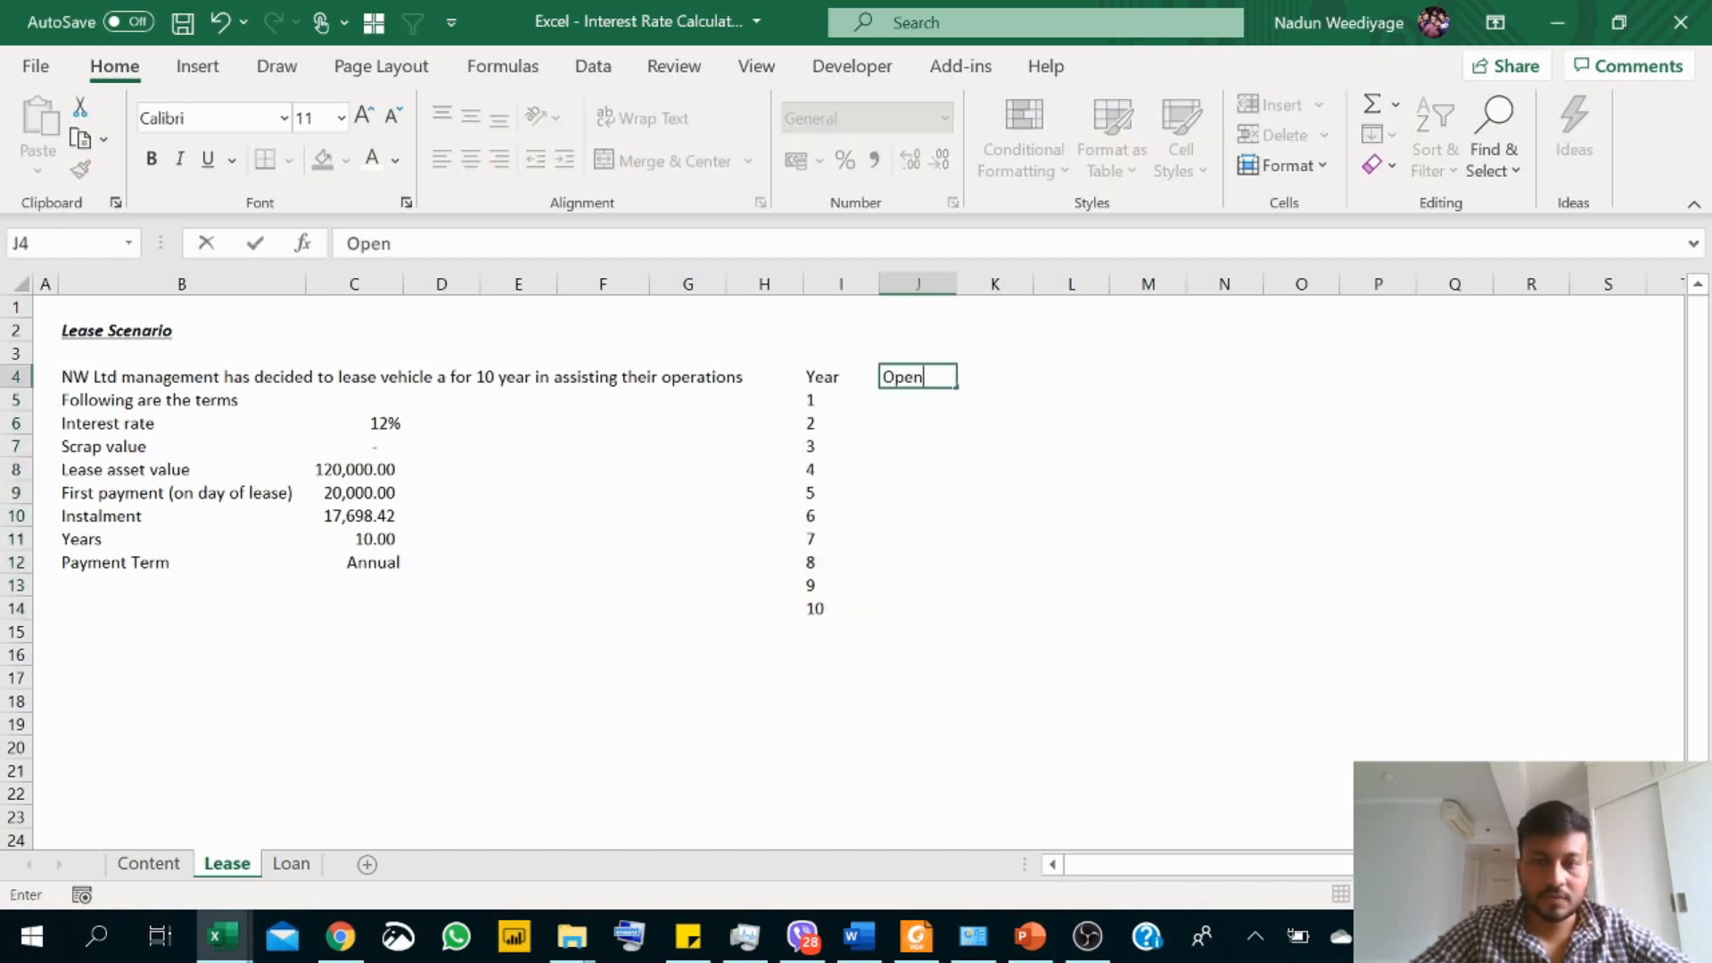
{"action": "key", "text": "BackSpace"}
{"action": "key", "text": "BackSpace"}
{"action": "key", "text": "BackSpace"}
{"action": "type", "text": "/"}
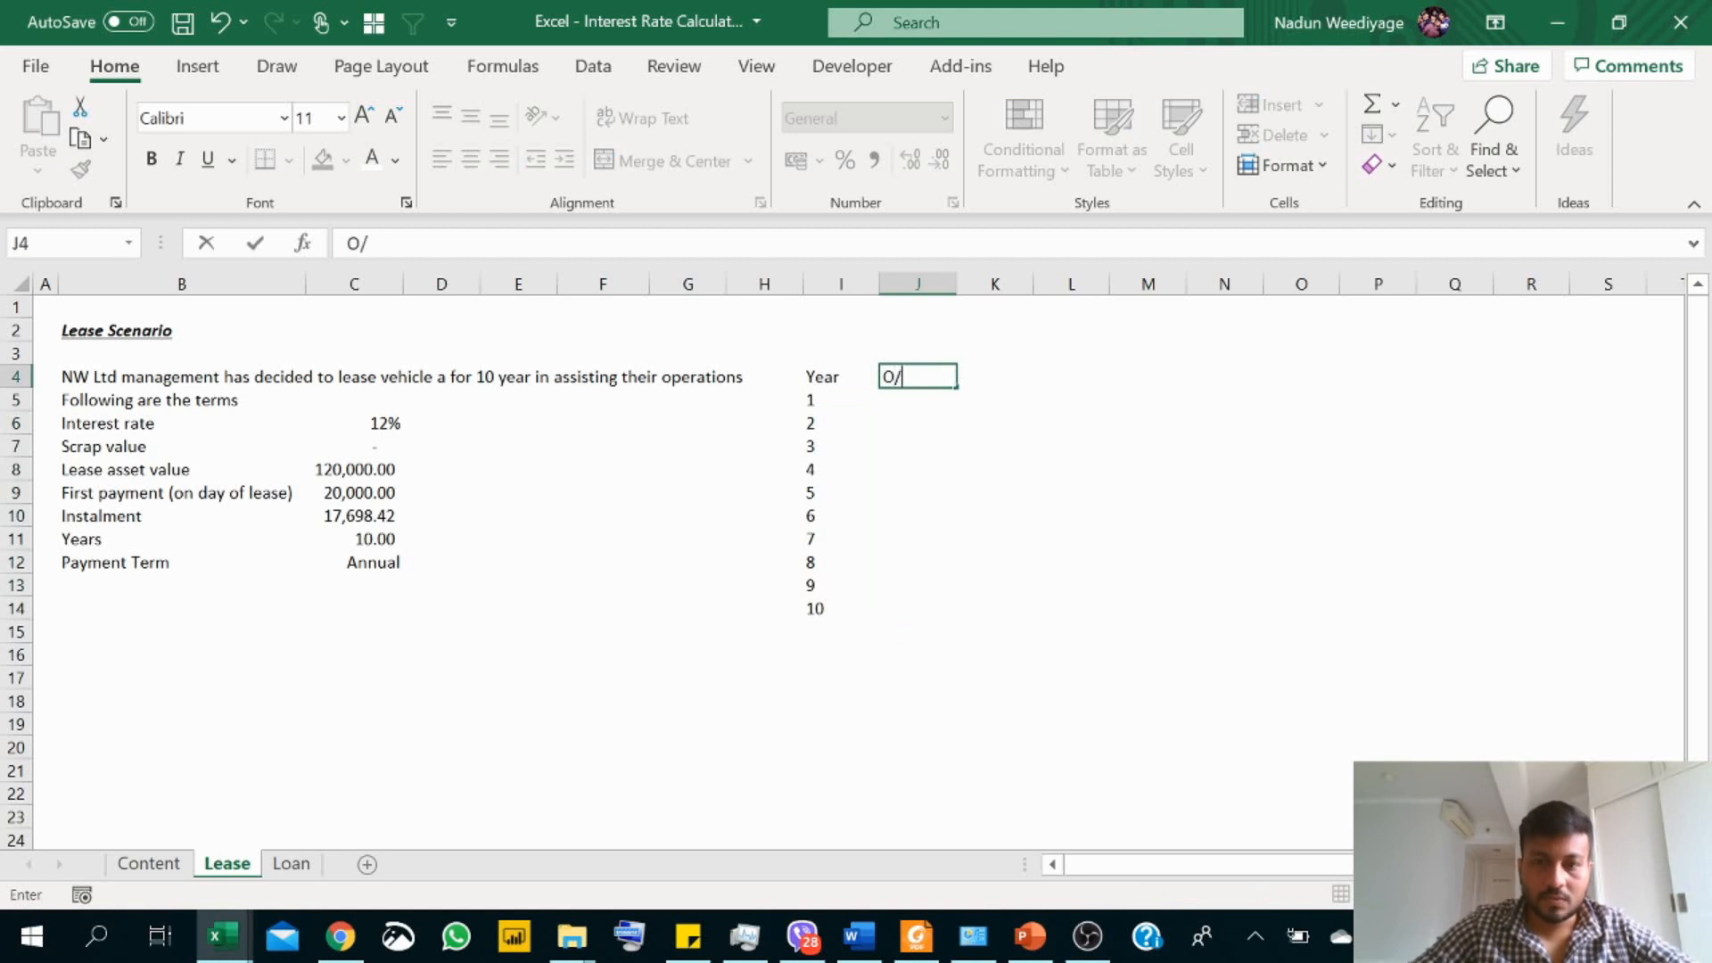
{"action": "type", "text": "B"}
{"action": "key", "text": "Return"}
Step: Add the heading "Instalment" in cell K4 and widen column K to fit it
{"action": "left_click", "coordinate": [936, 370]}
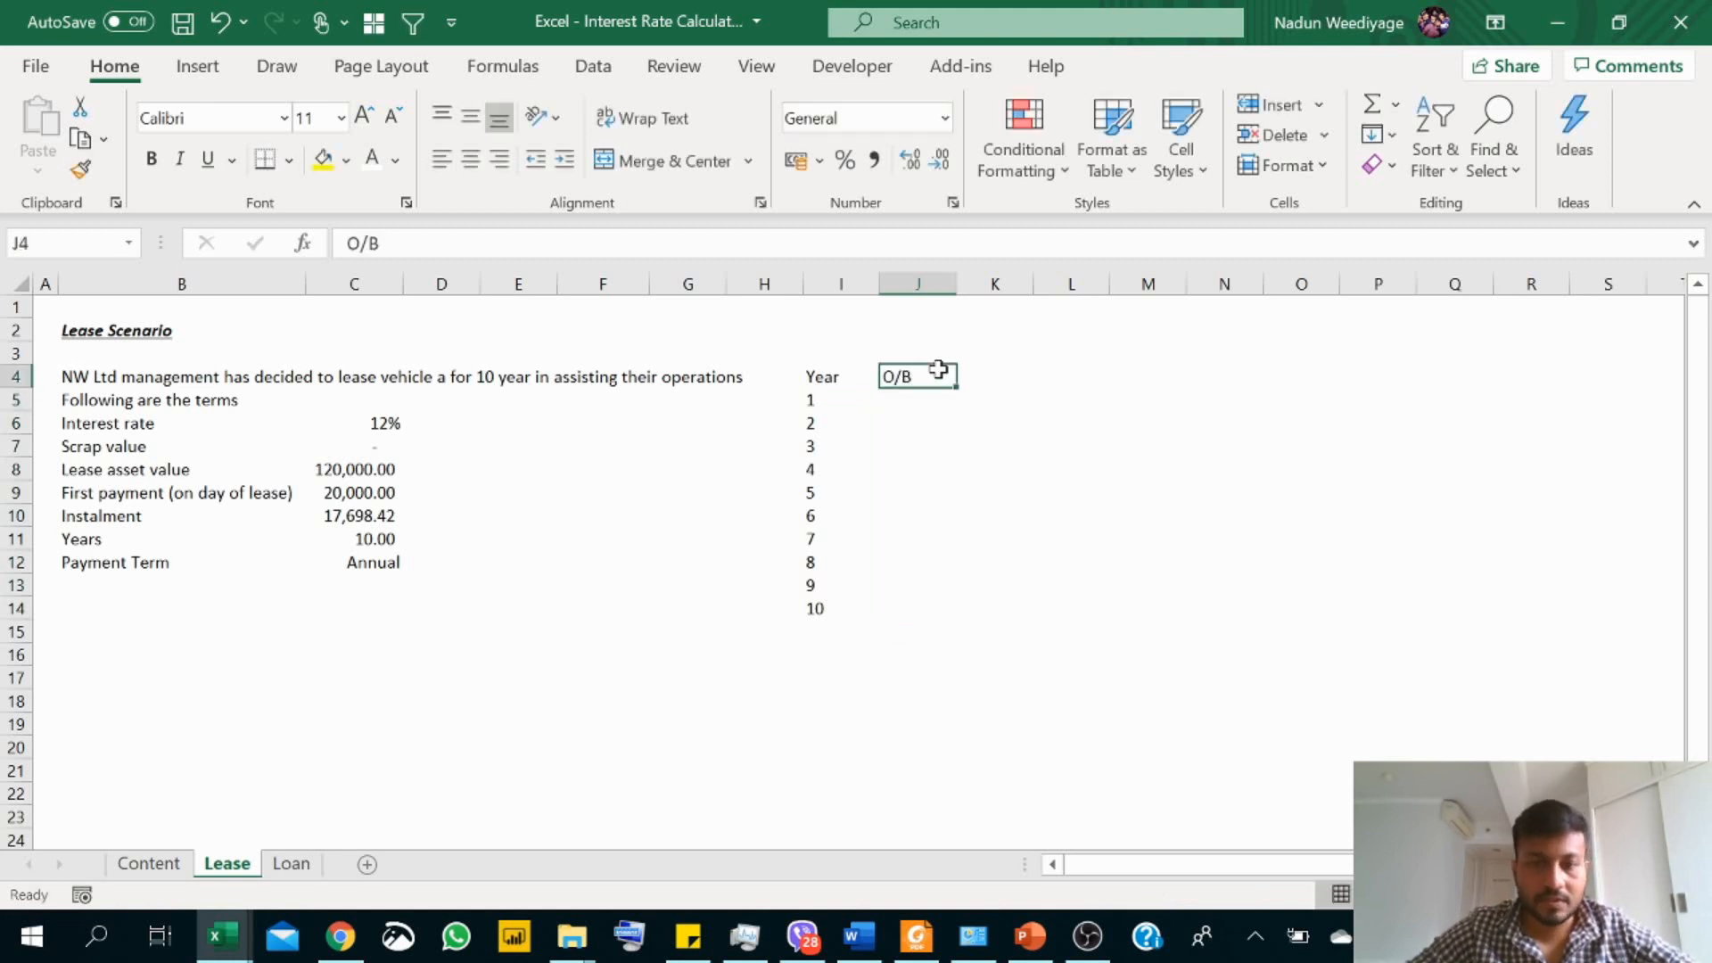
{"action": "key", "text": "Right"}
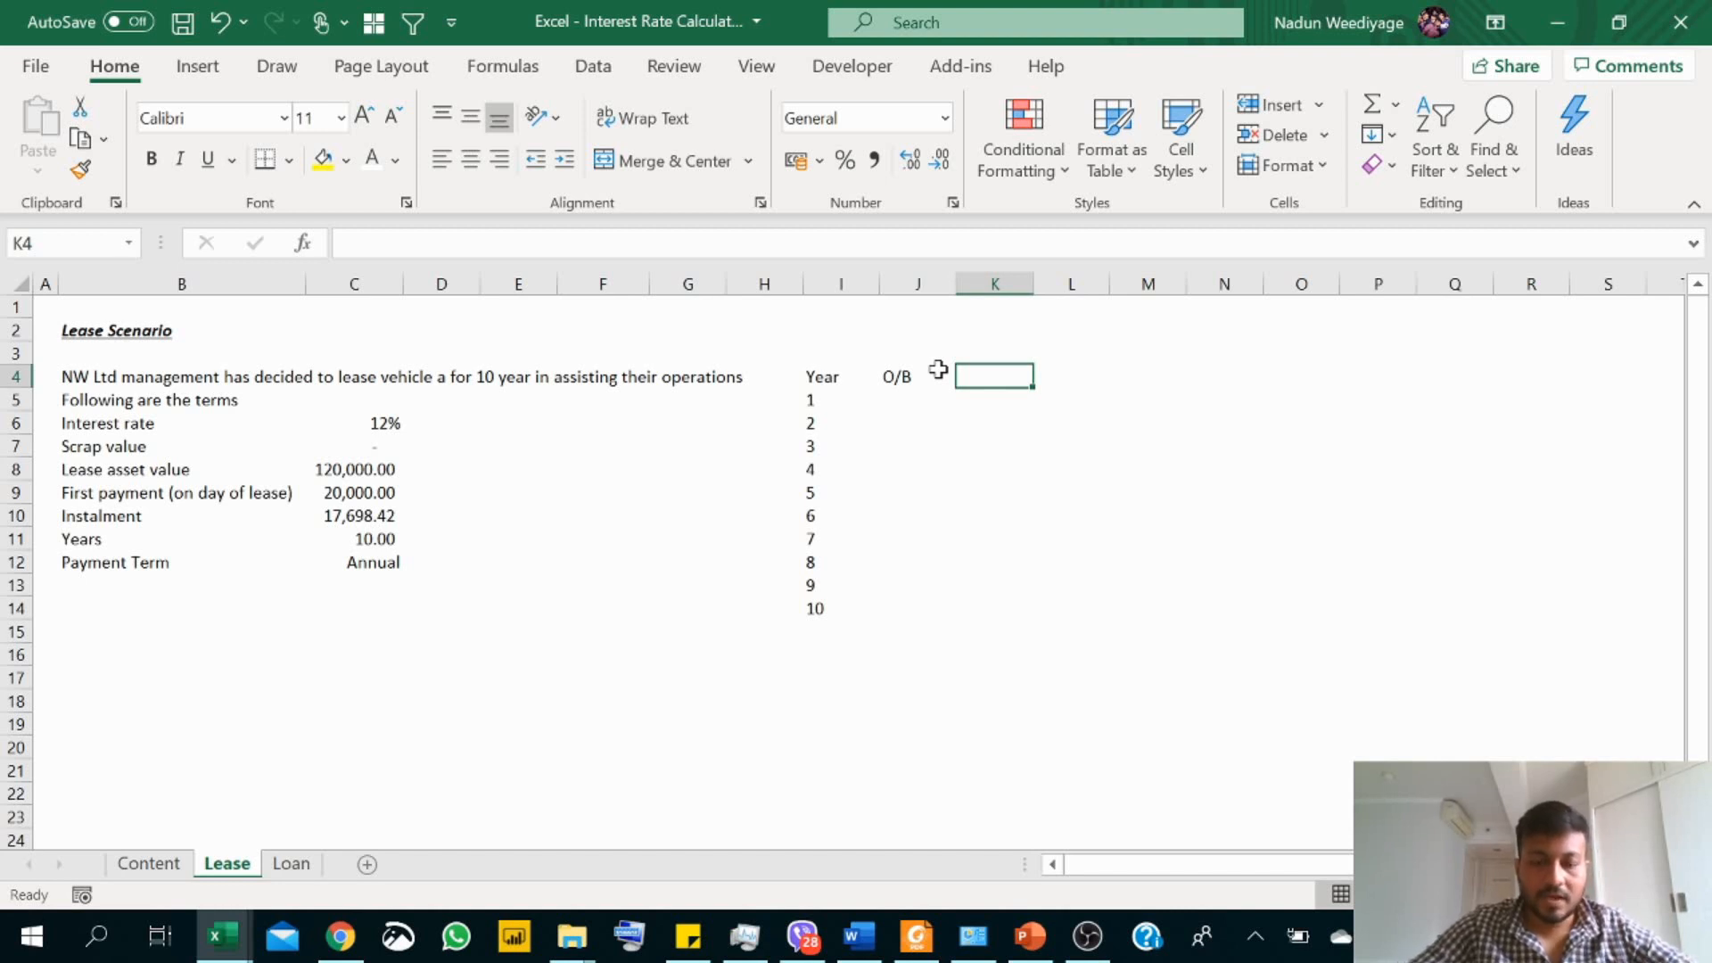
{"action": "type", "text": "Insta"}
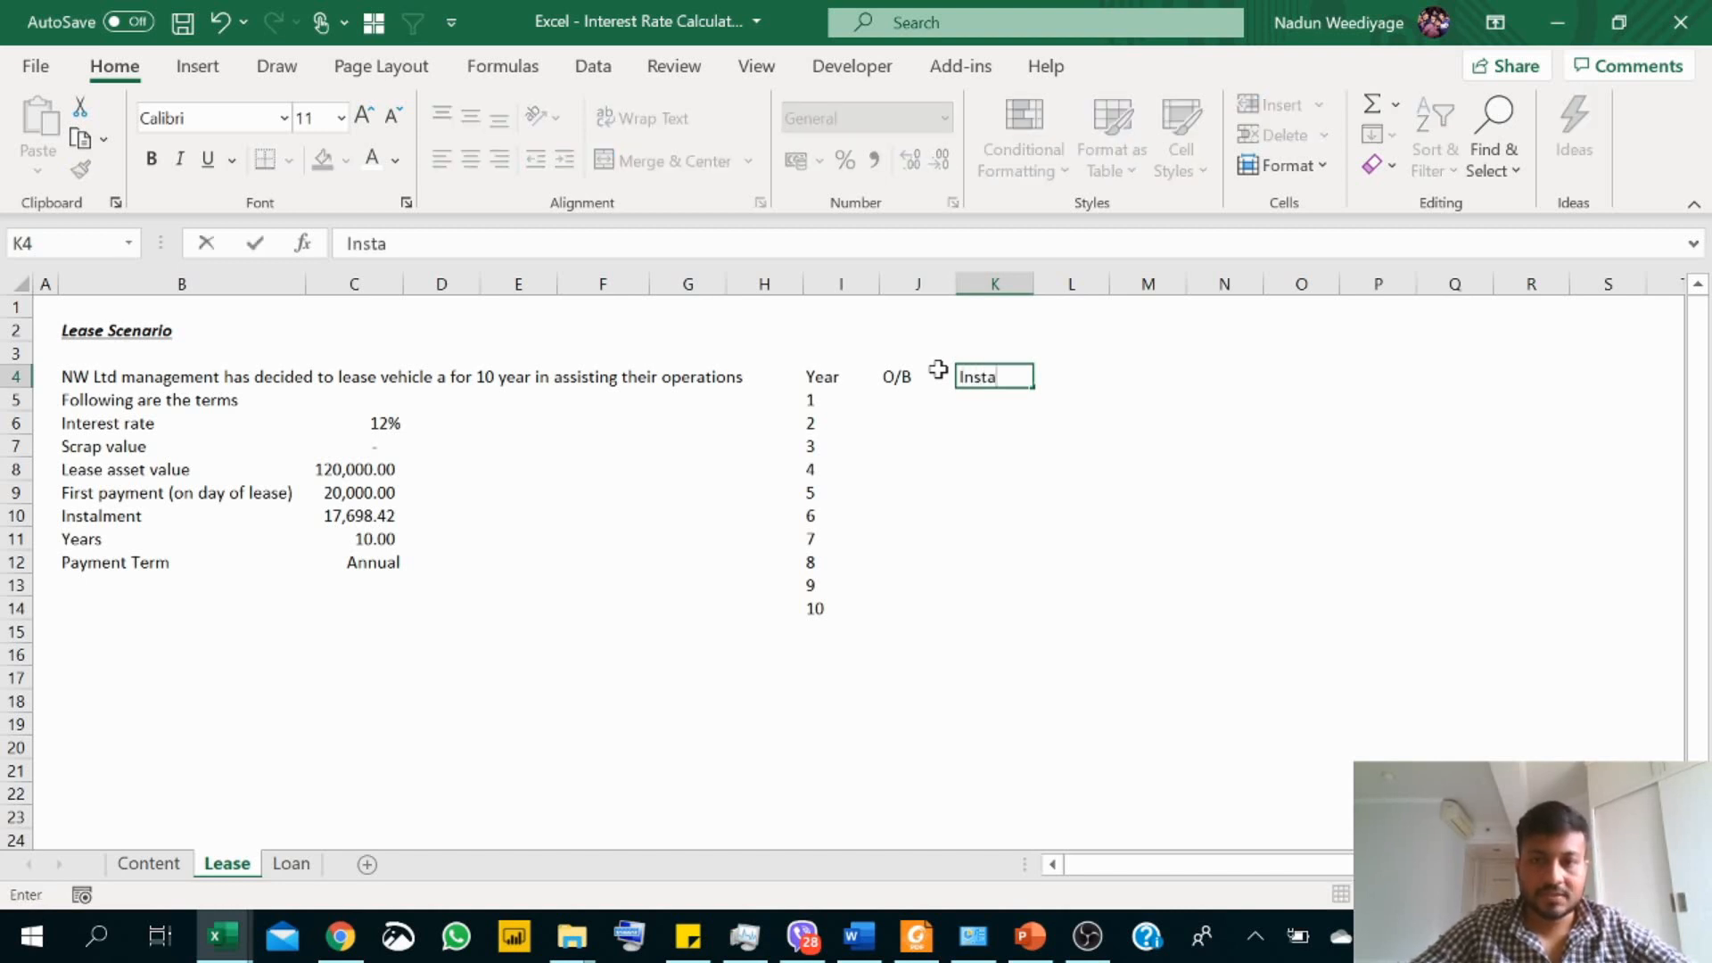
{"action": "type", "text": "lment"}
{"action": "key", "text": "Return"}
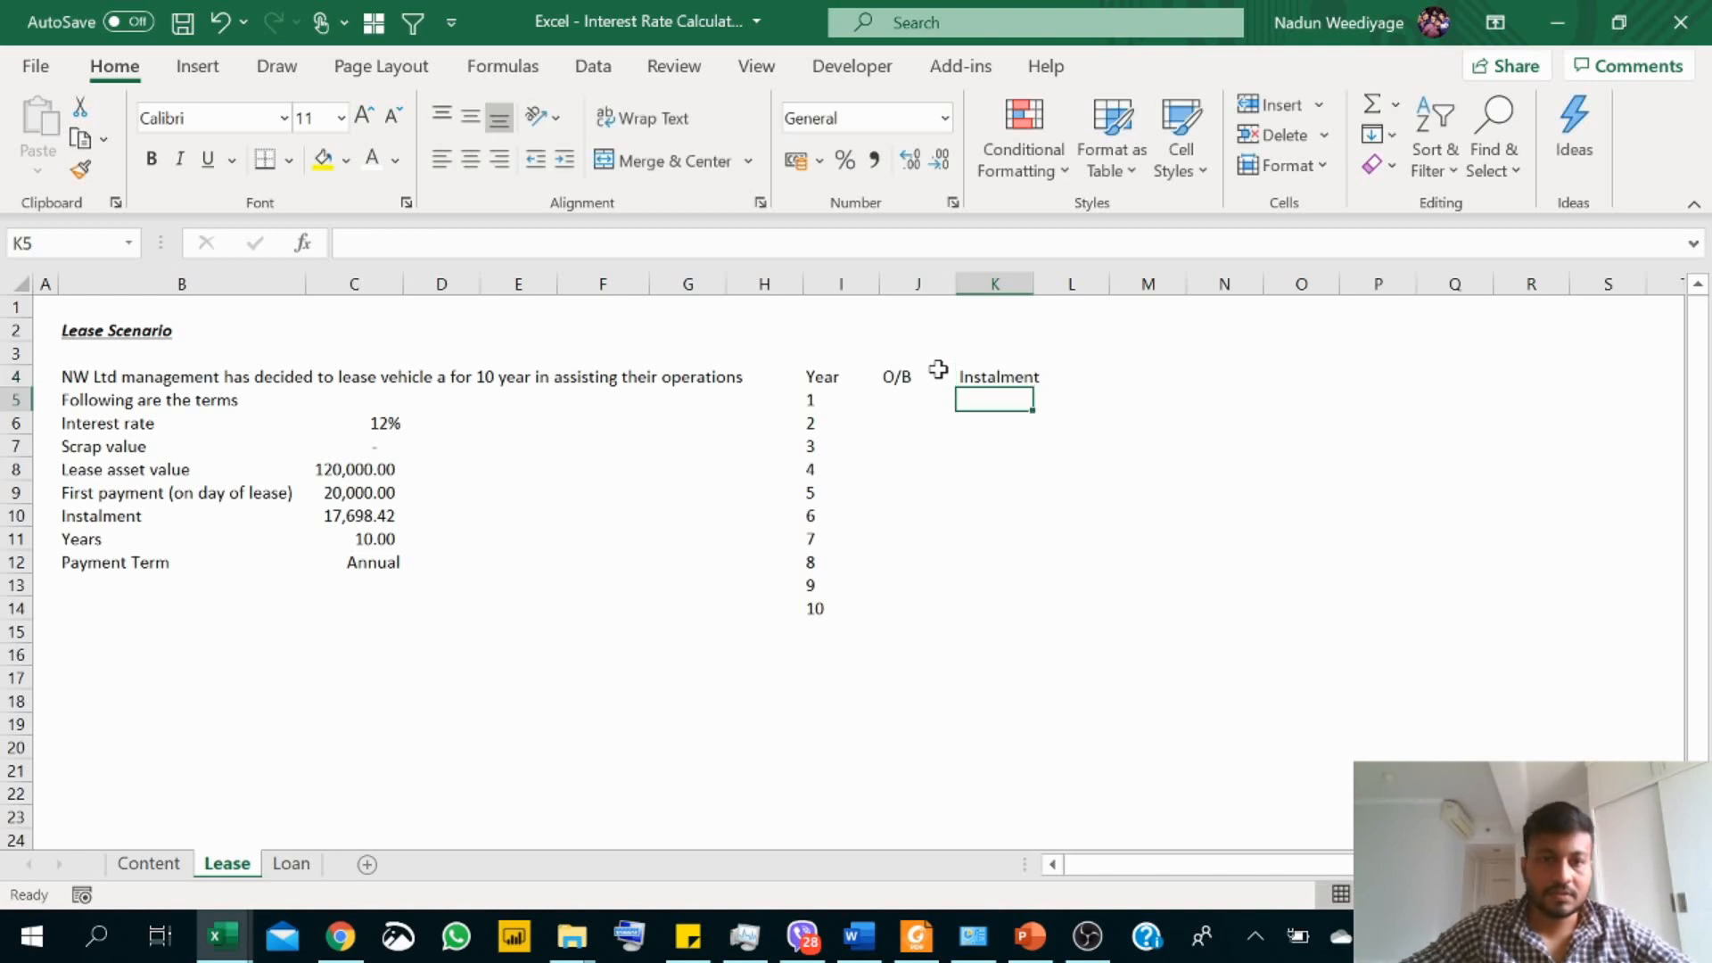
{"action": "left_click_drag", "start_coordinate": [1021, 303], "coordinate": [1043, 290]}
Step: Add the schedule headings "Interest" in cell L4 and "Principle" in cell M4
{"action": "left_click", "coordinate": [1075, 376]}
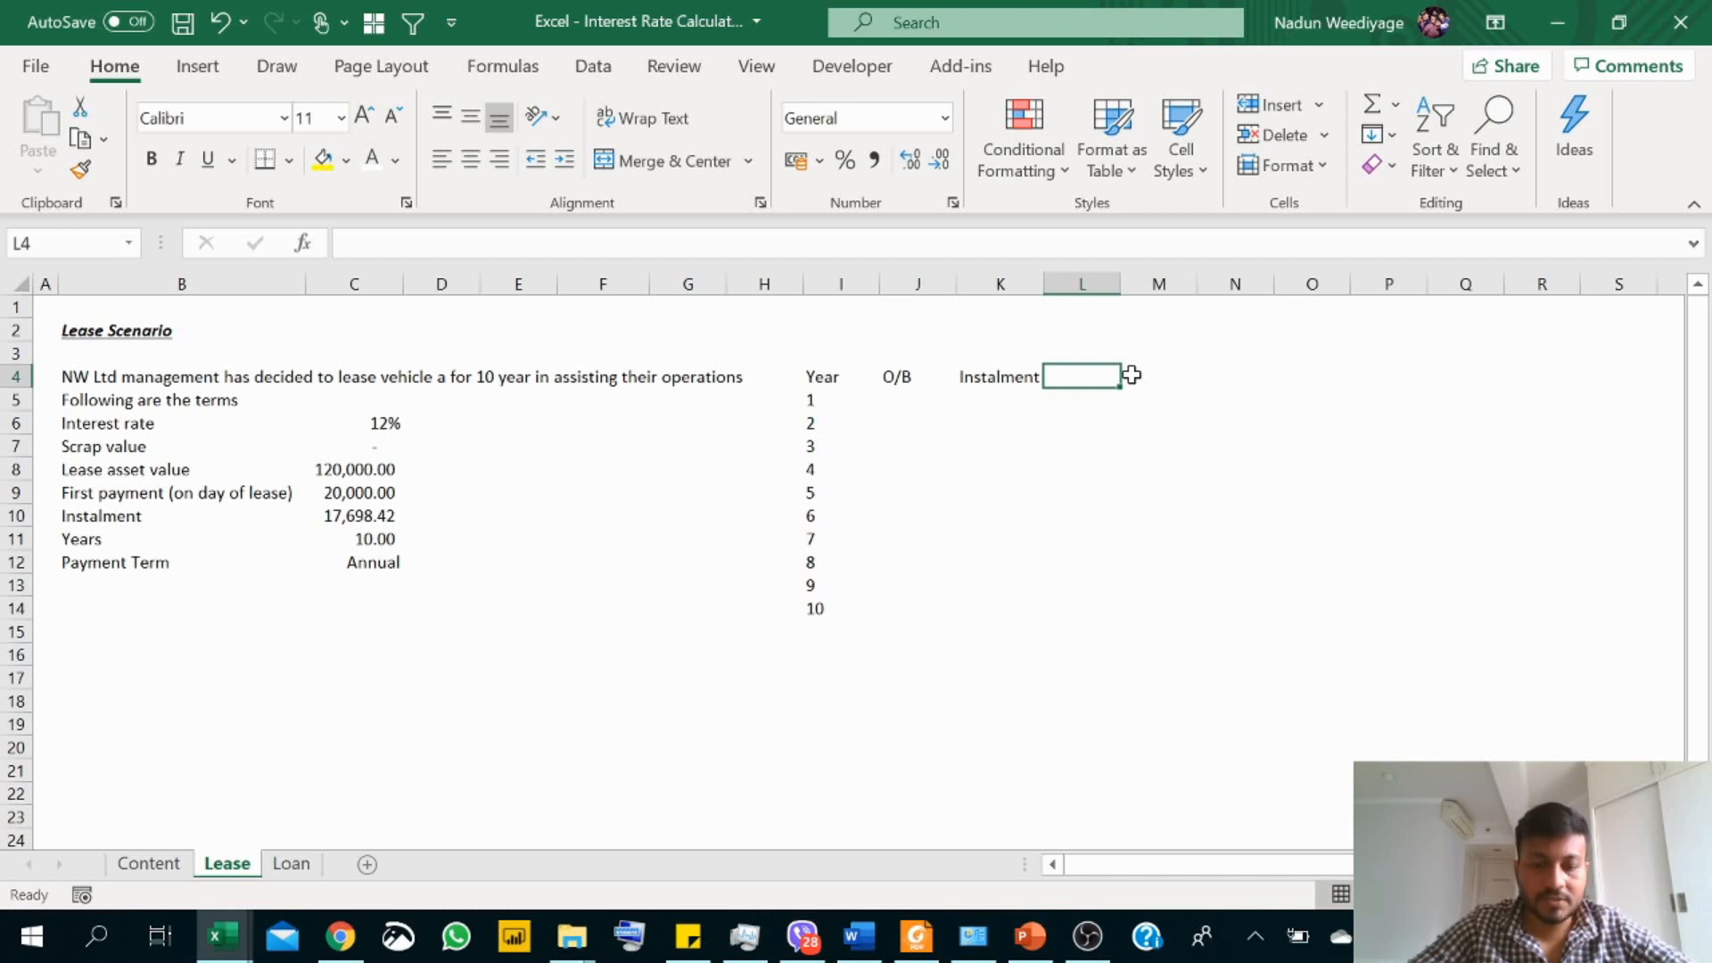
{"action": "type", "text": "Interest"}
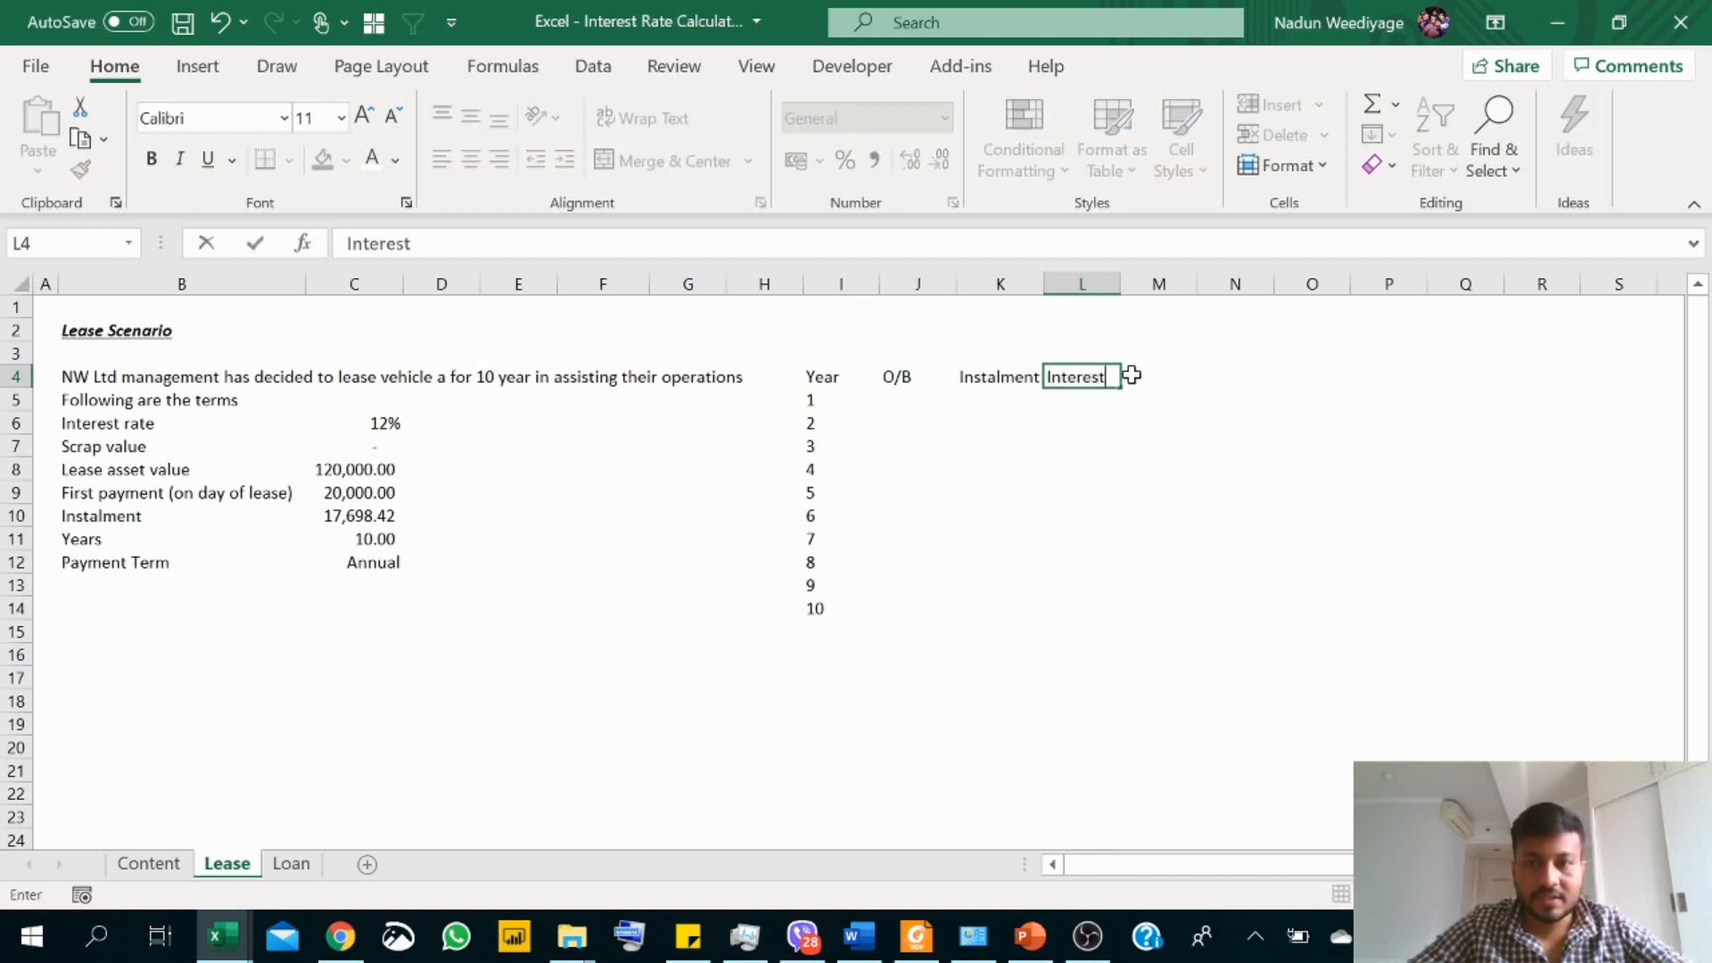
{"action": "key", "text": "Return"}
{"action": "key", "text": "Up"}
{"action": "key", "text": "Right"}
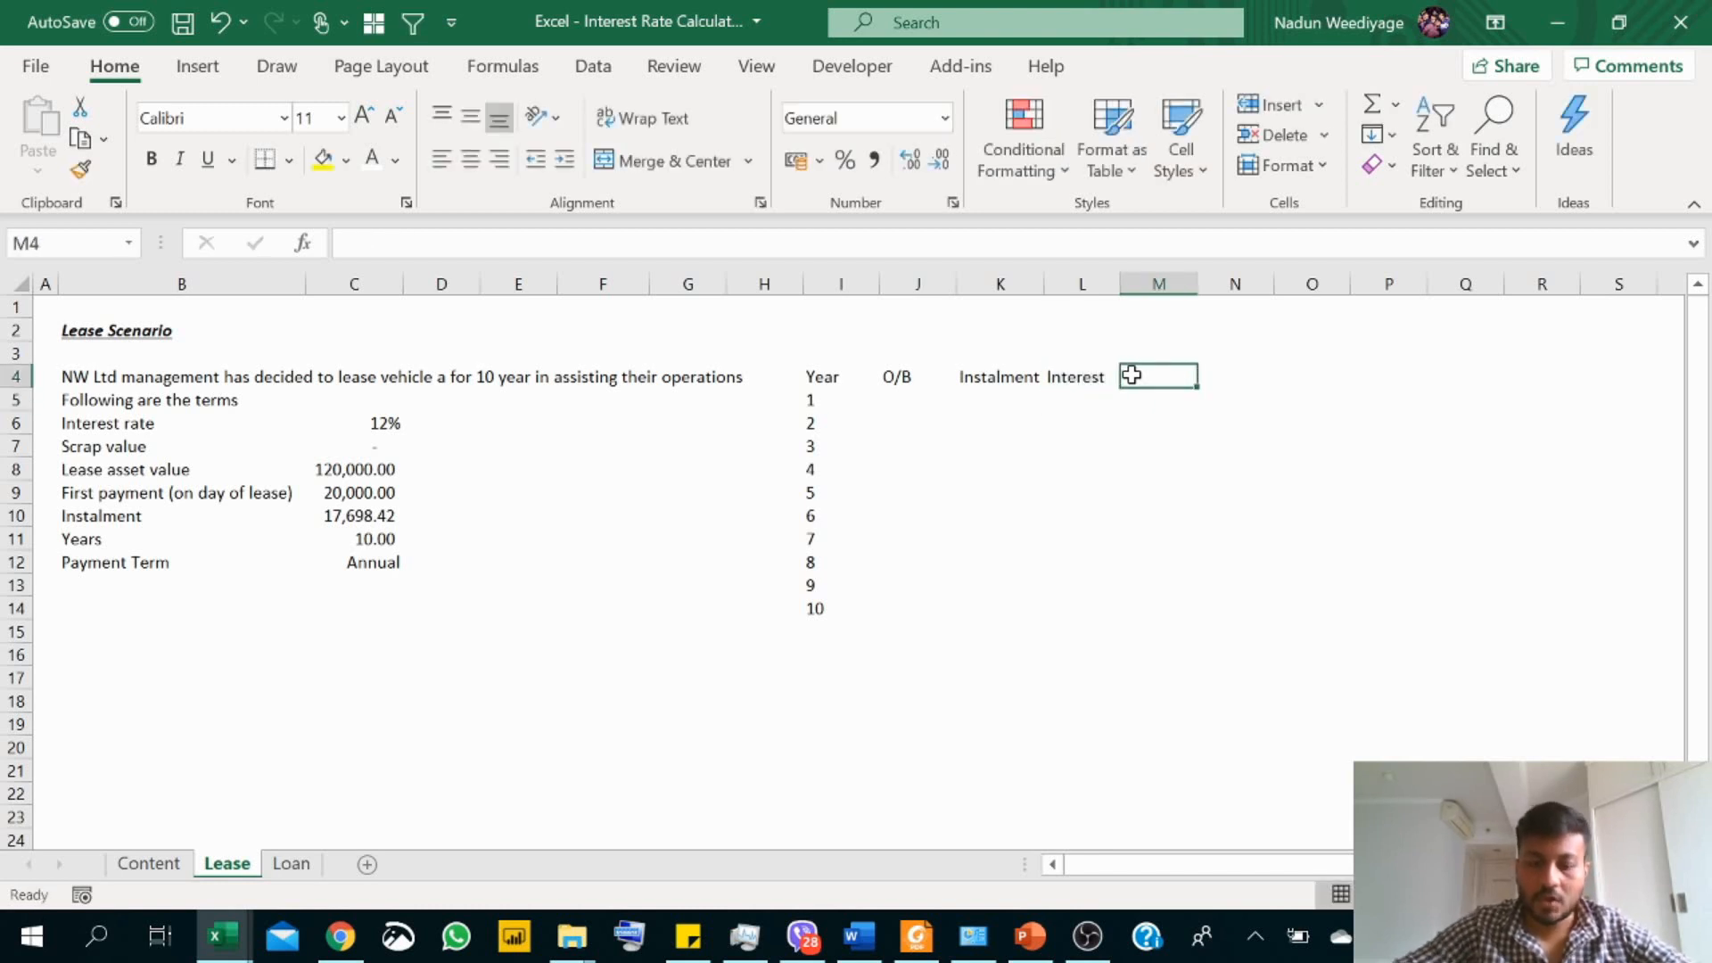
{"action": "type", "text": "Princil"}
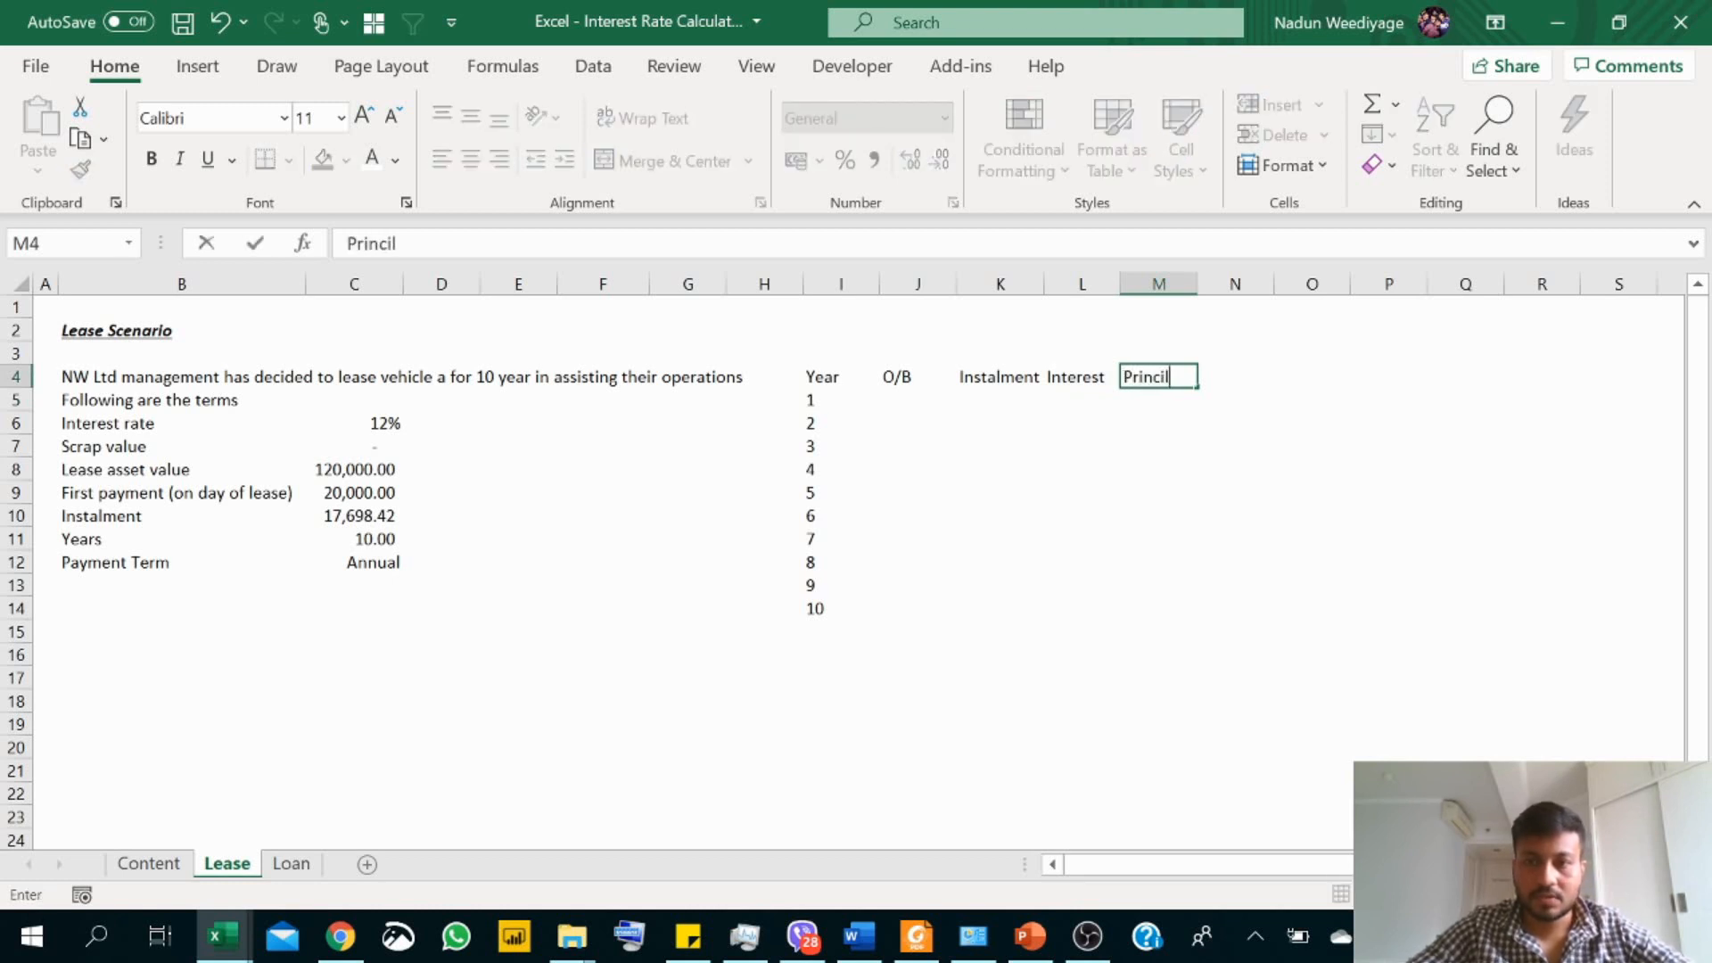
{"action": "key", "text": "BackSpace"}
{"action": "type", "text": "ple"}
{"action": "key", "text": "Return"}
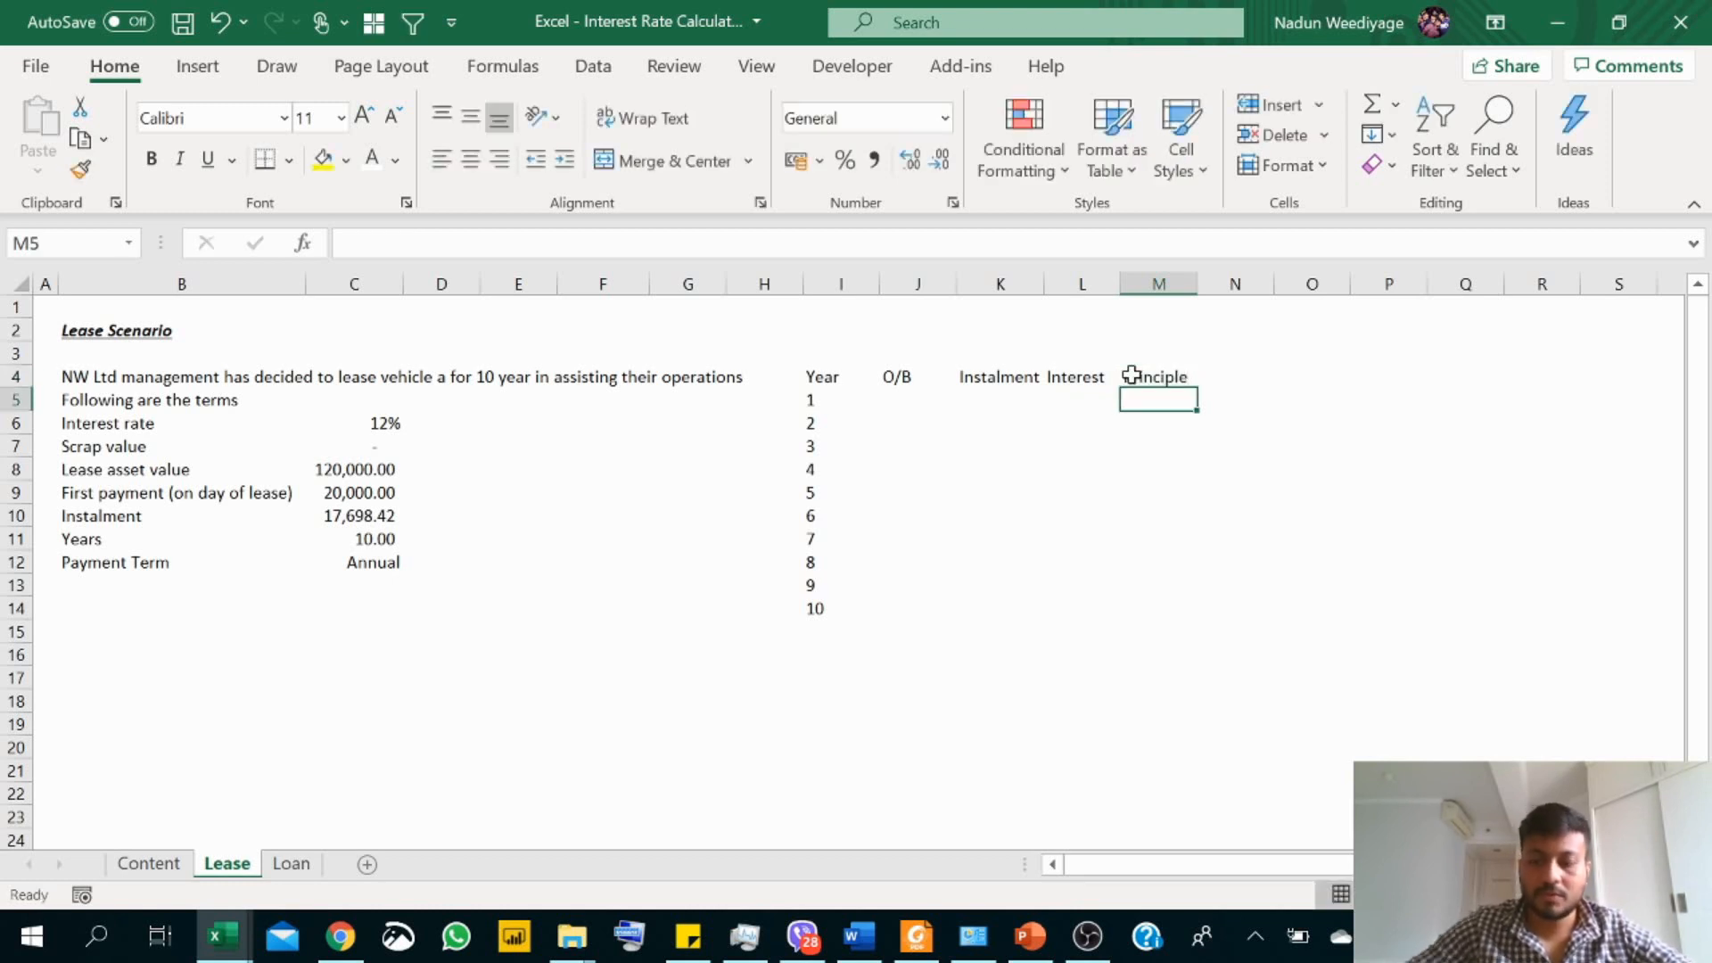
Step: Add the heading "C/B" in cell N4 and right-align it
{"action": "left_click", "coordinate": [1130, 377]}
{"action": "key", "text": "Right"}
{"action": "type", "text": "Cl"}
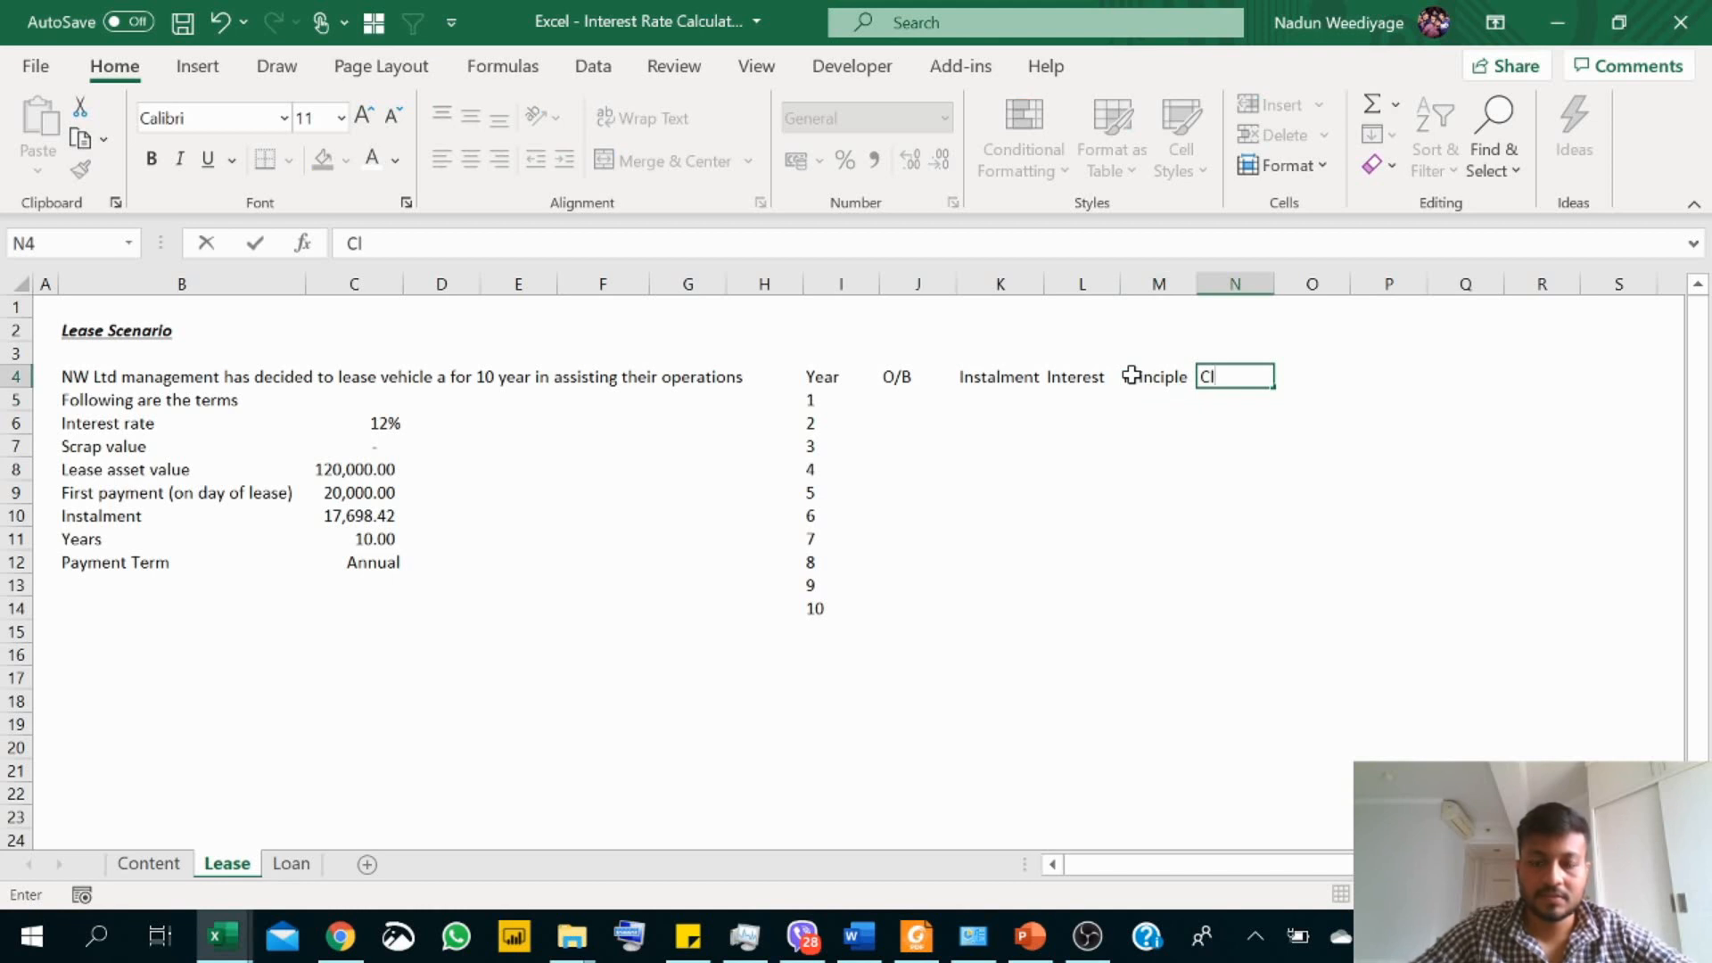
{"action": "key", "text": "BackSpace"}
{"action": "type", "text": "?"}
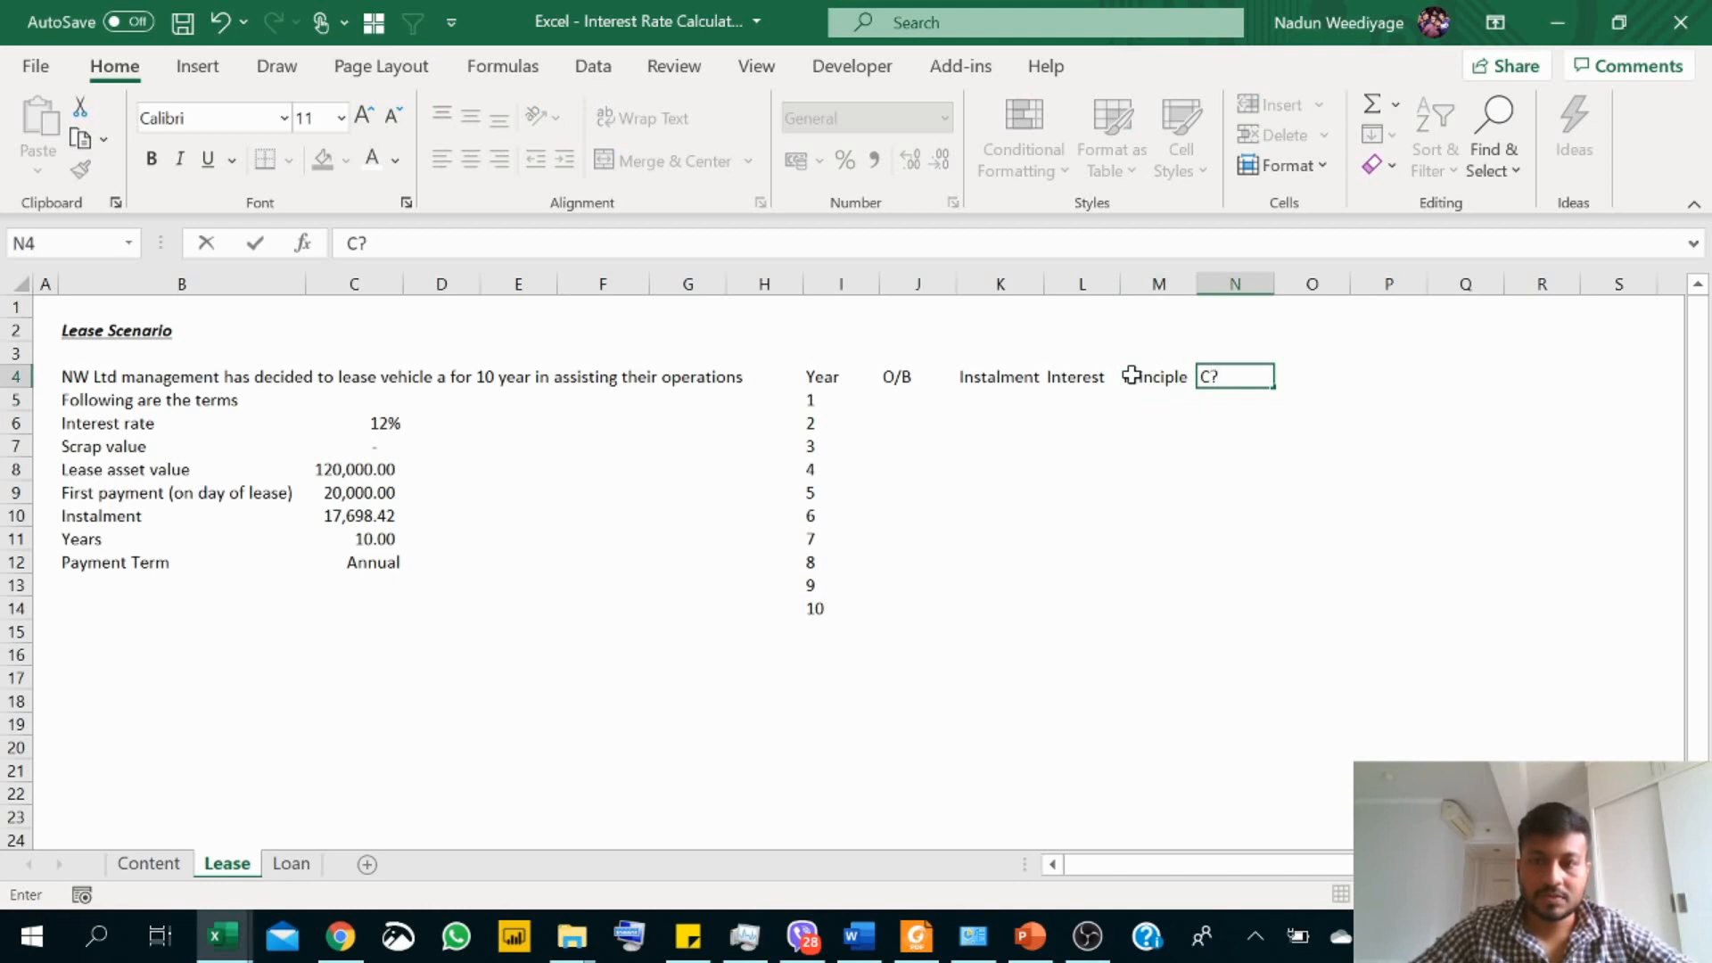
{"action": "key", "text": "BackSpace"}
{"action": "type", "text": "/B"}
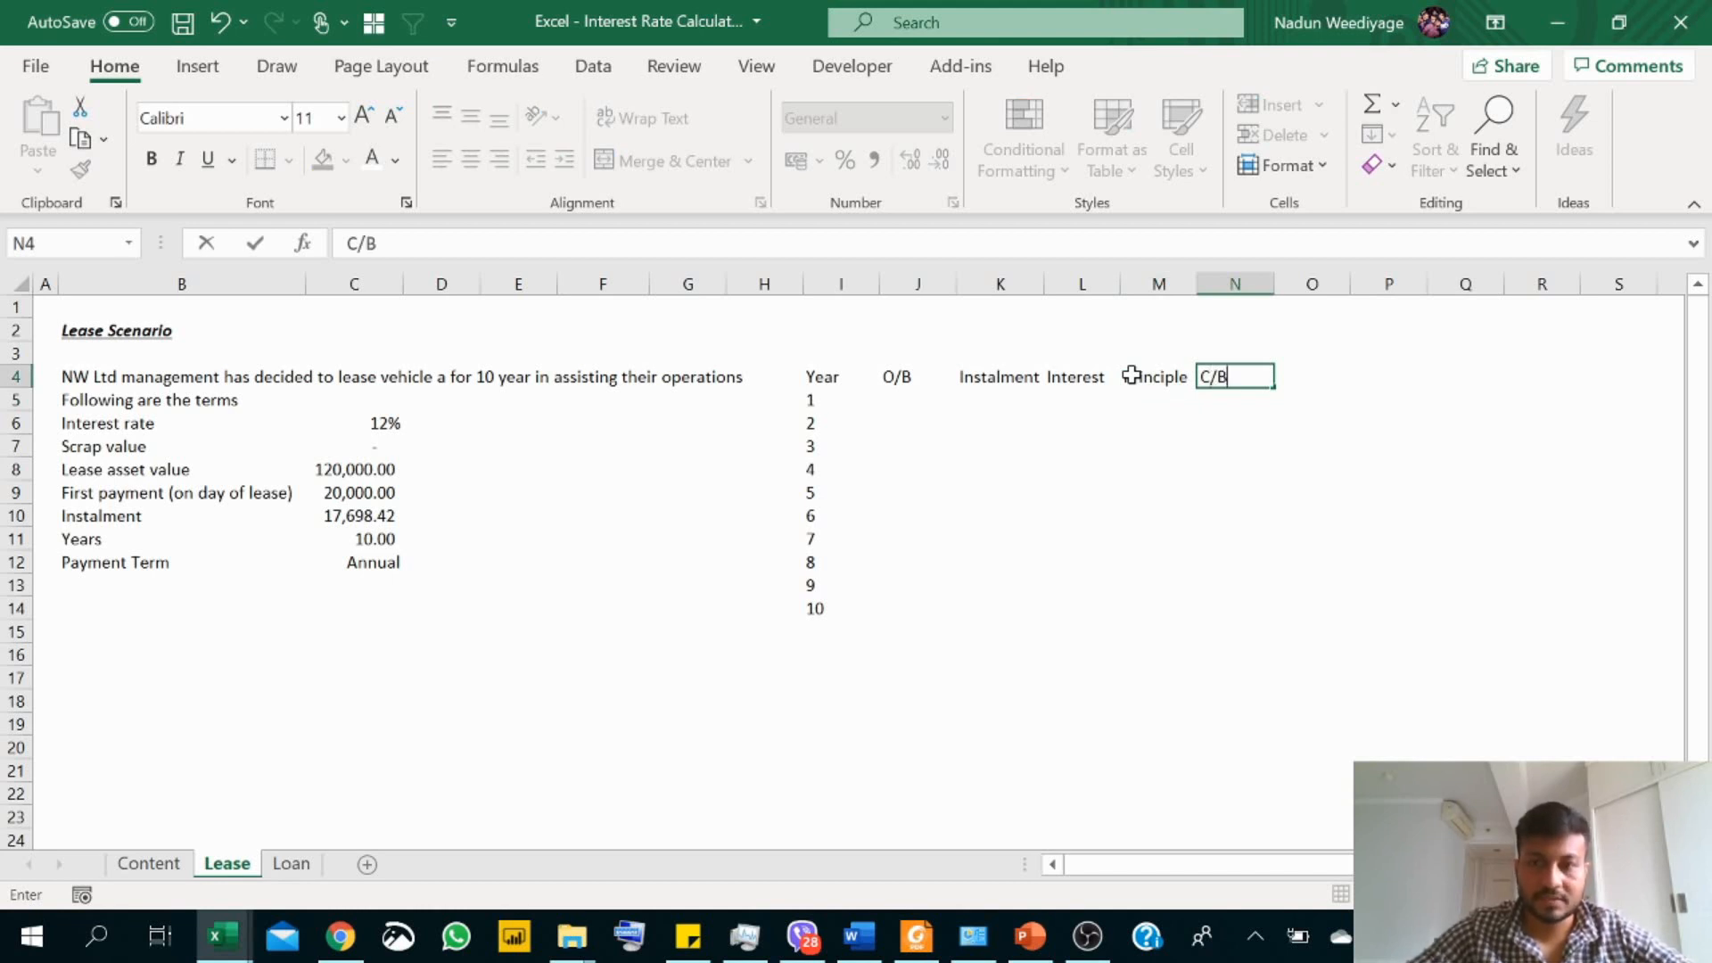
{"action": "key", "text": "Return"}
{"action": "left_click", "coordinate": [1191, 375]}
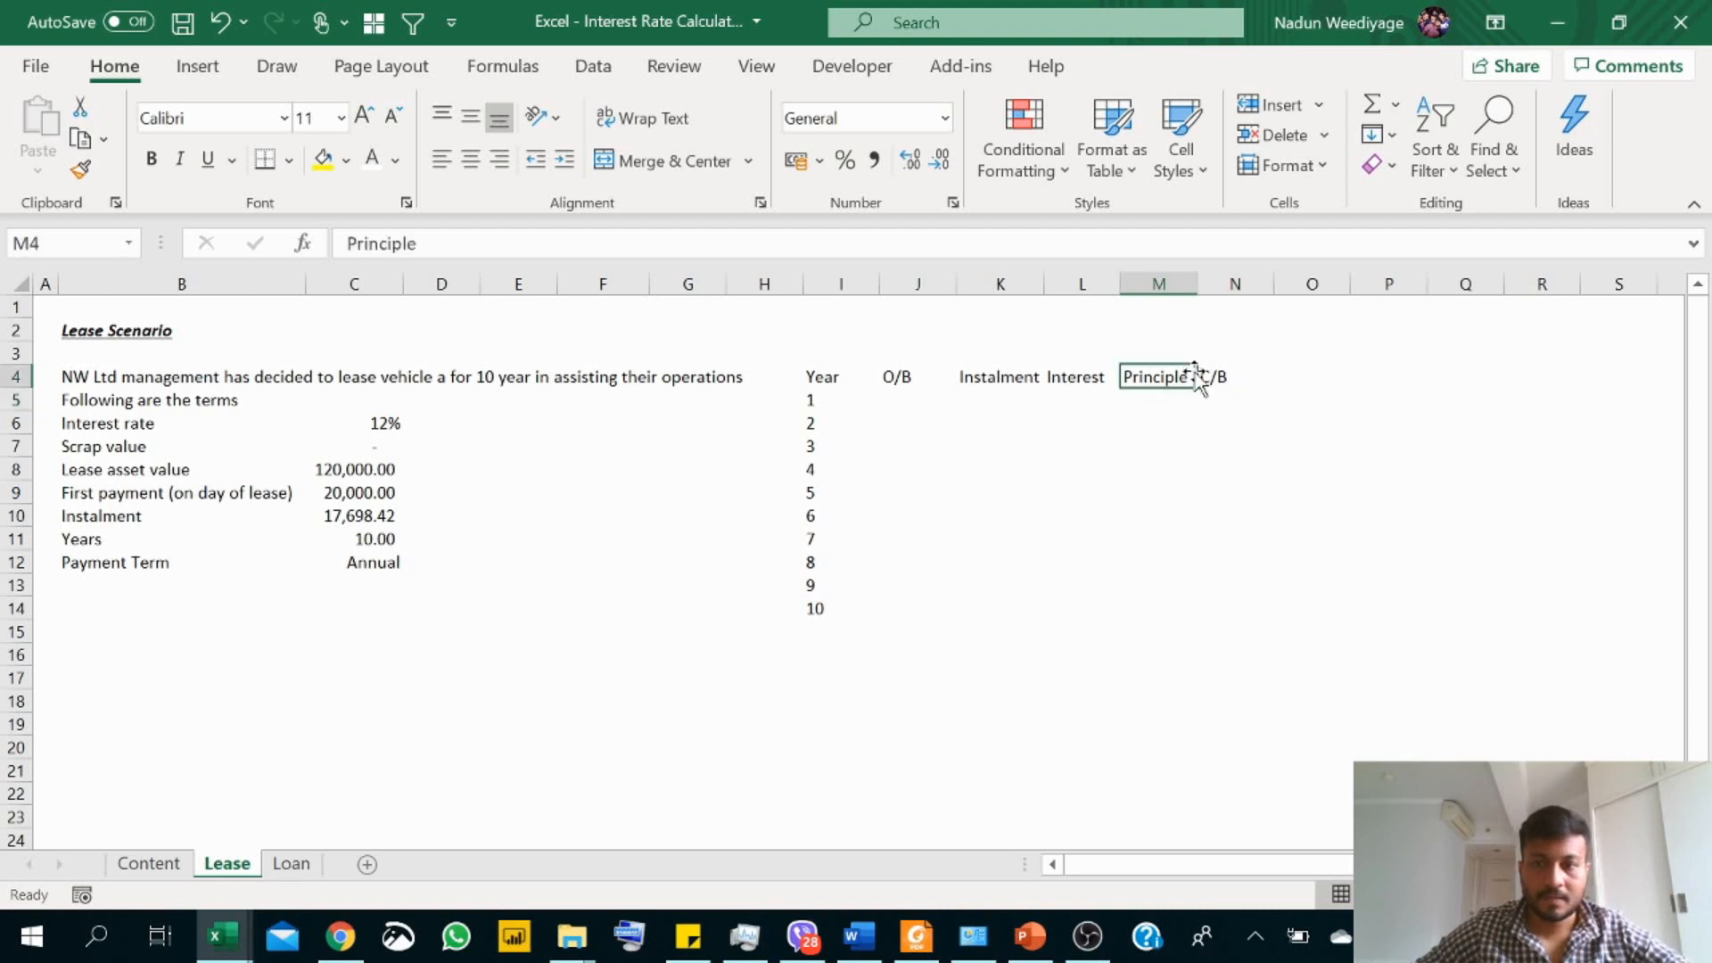
{"action": "left_click", "coordinate": [1214, 376]}
{"action": "left_click", "coordinate": [500, 160]}
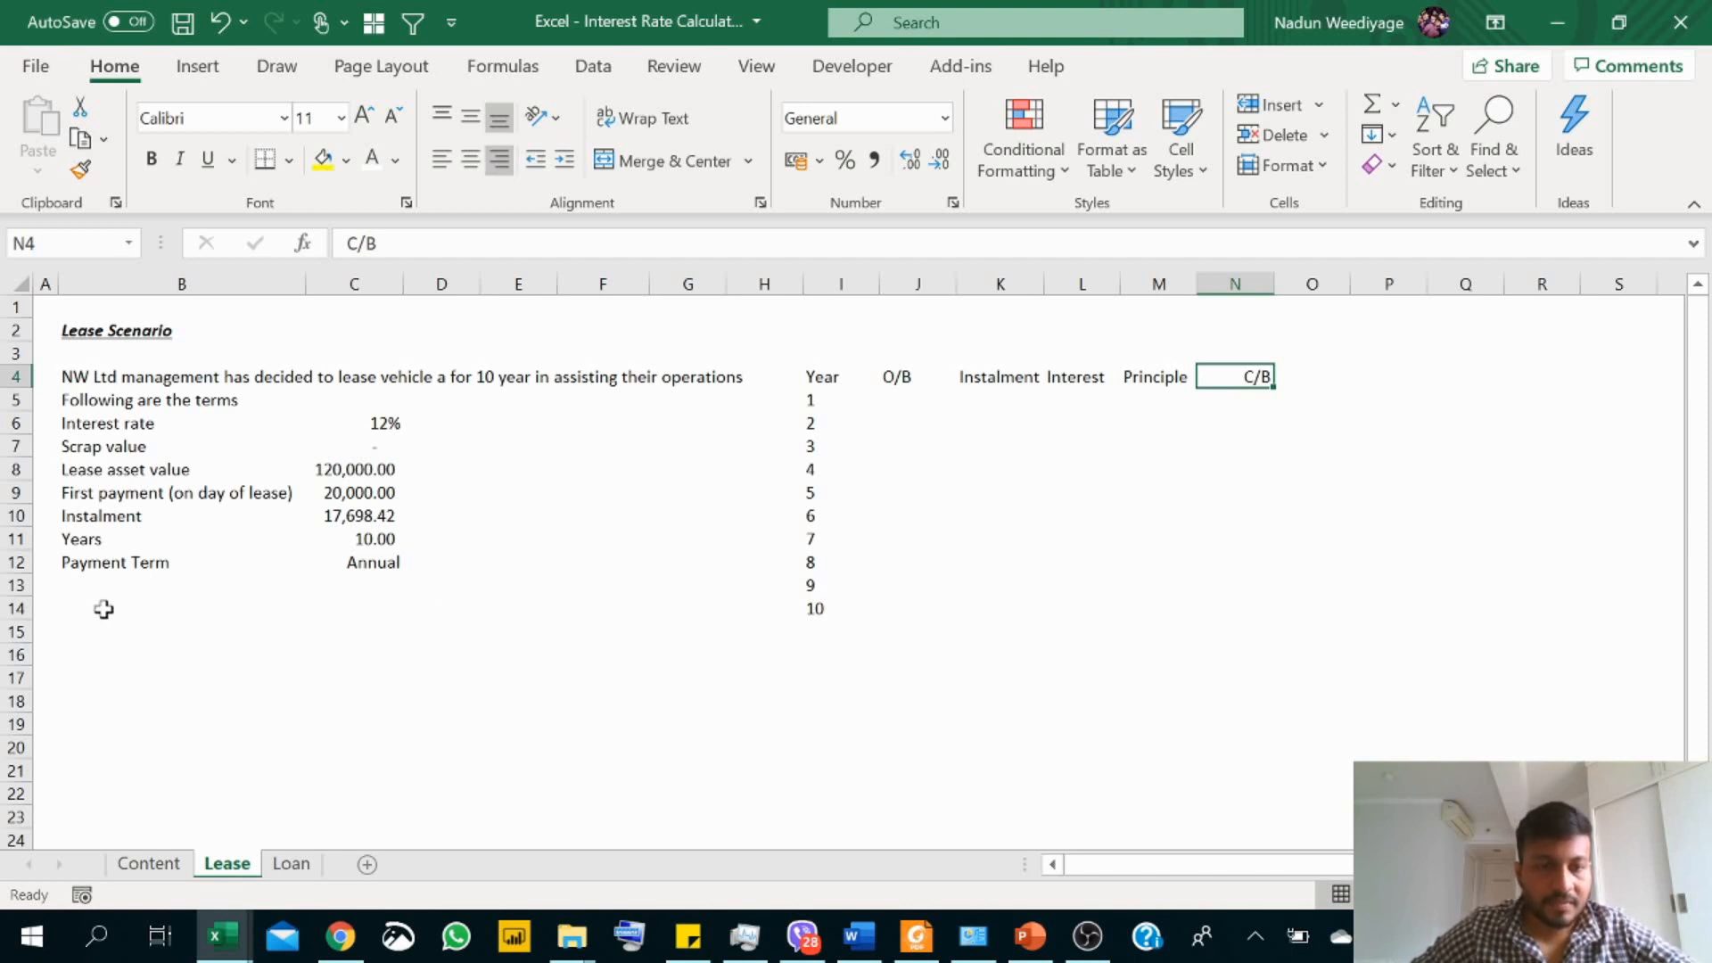
Step: Enter the label "Net amount leased" in cell B14, below the lease terms
{"action": "left_click_drag", "start_coordinate": [90, 503], "coordinate": [181, 501]}
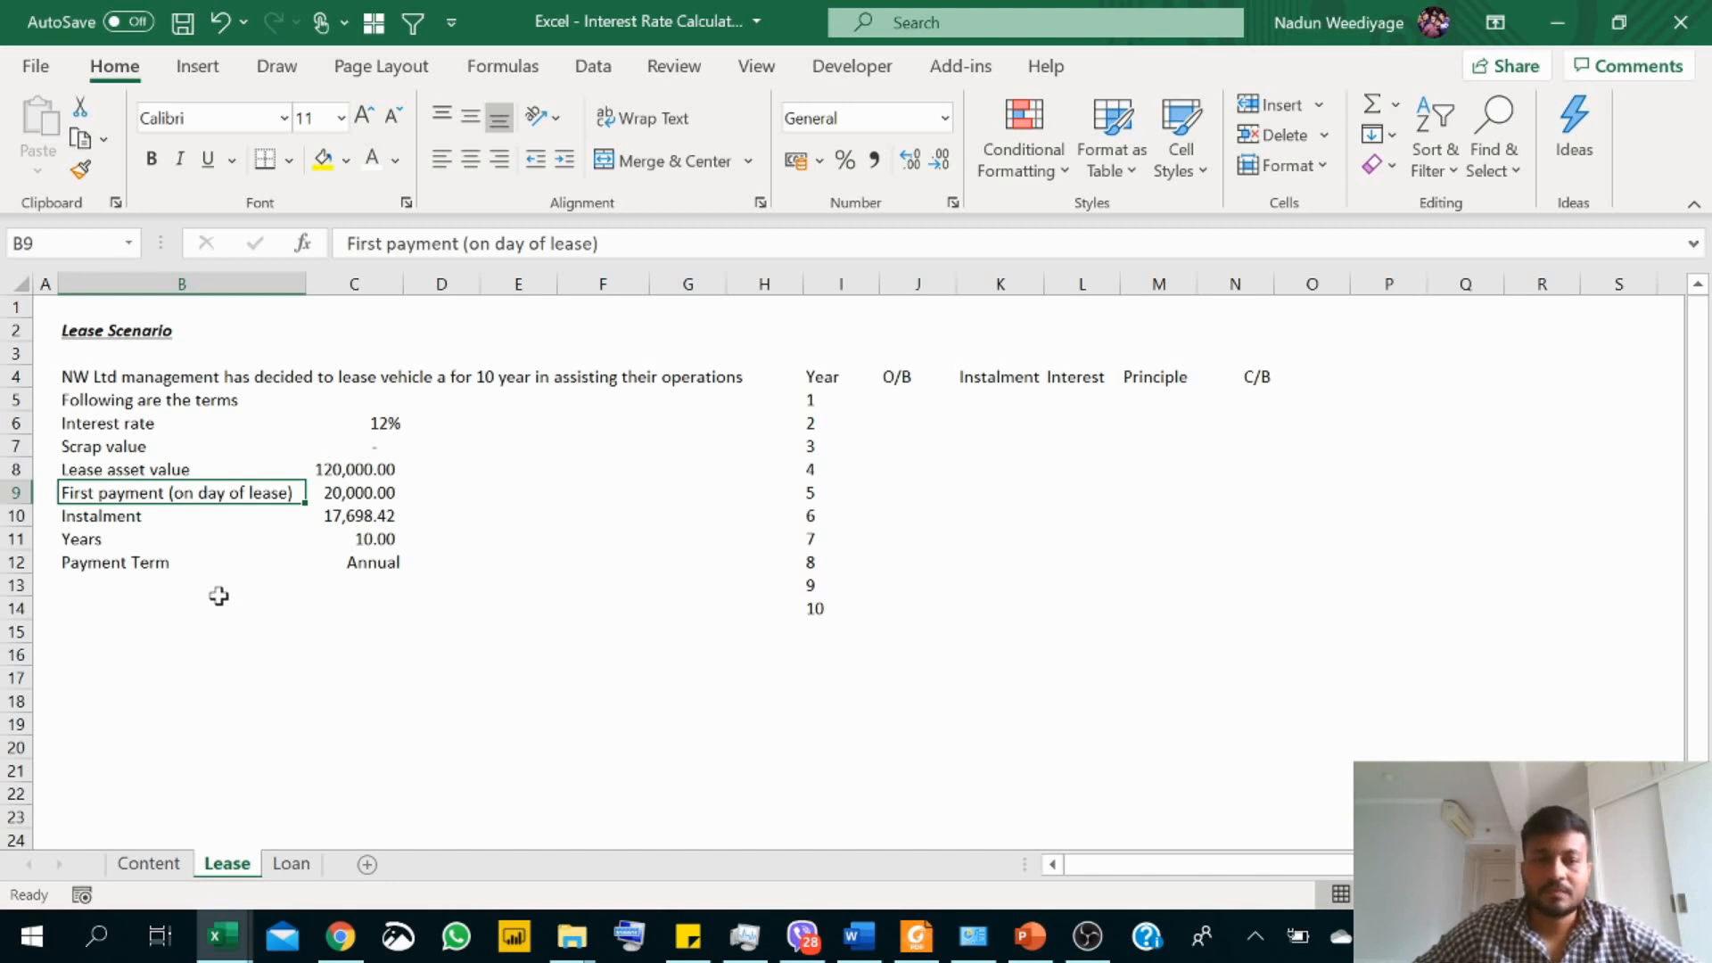
{"action": "left_click", "coordinate": [118, 607]}
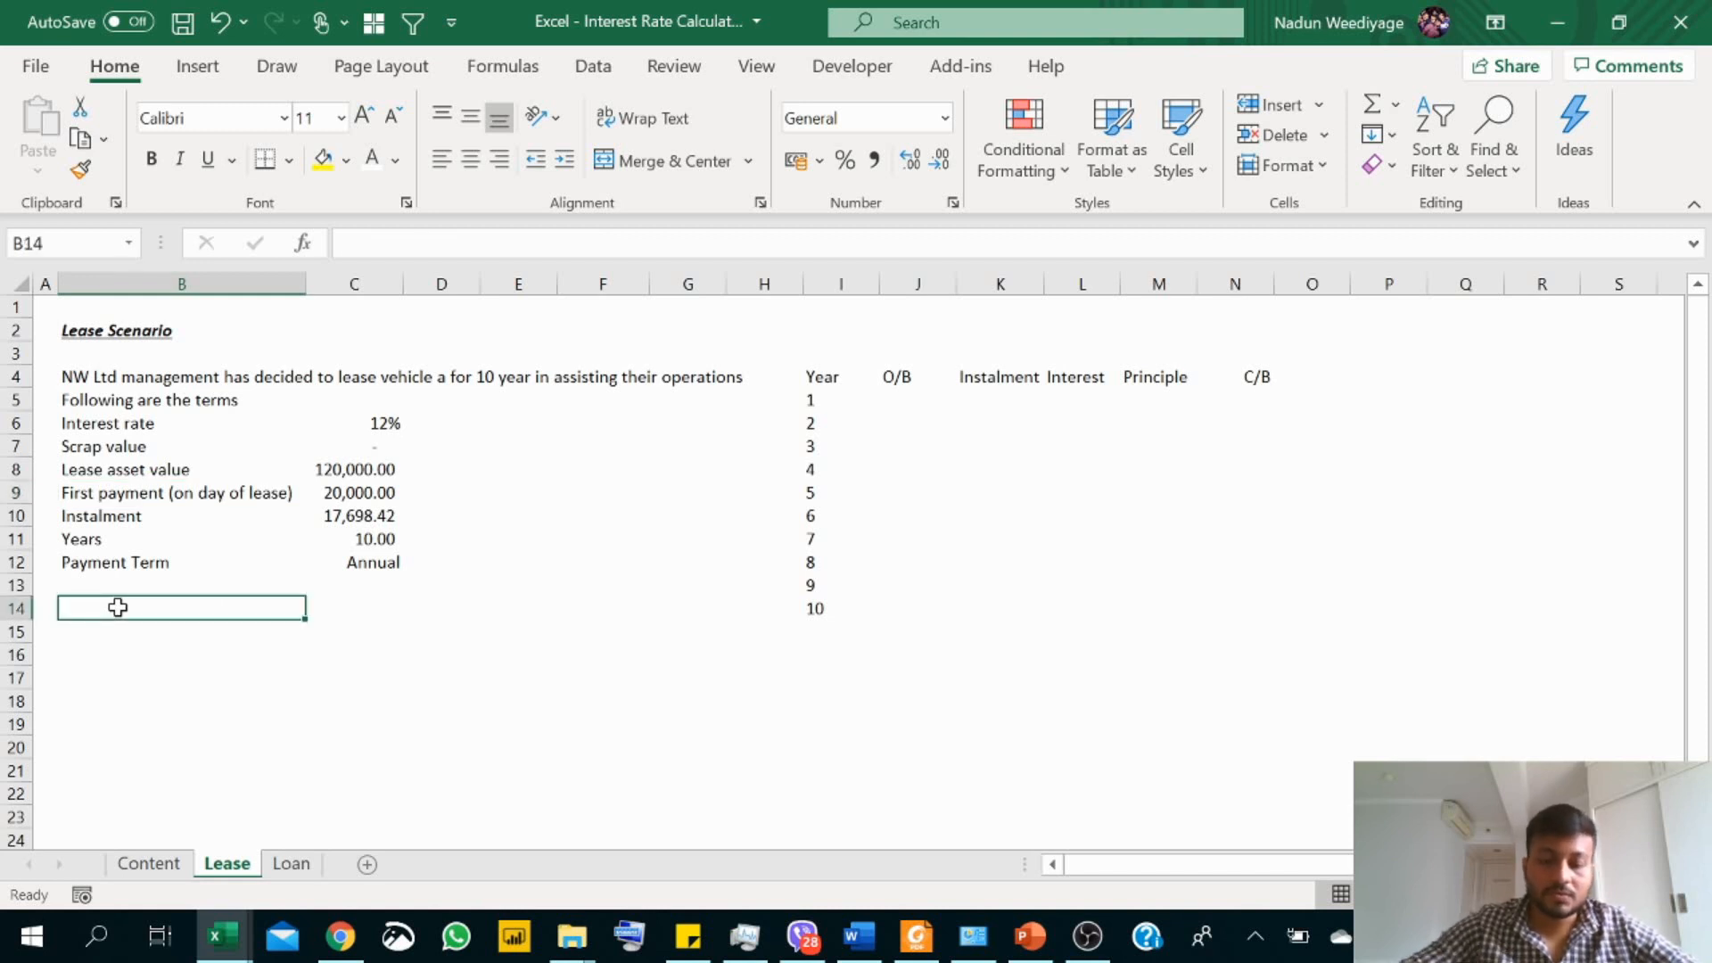
{"action": "type", "text": "N"}
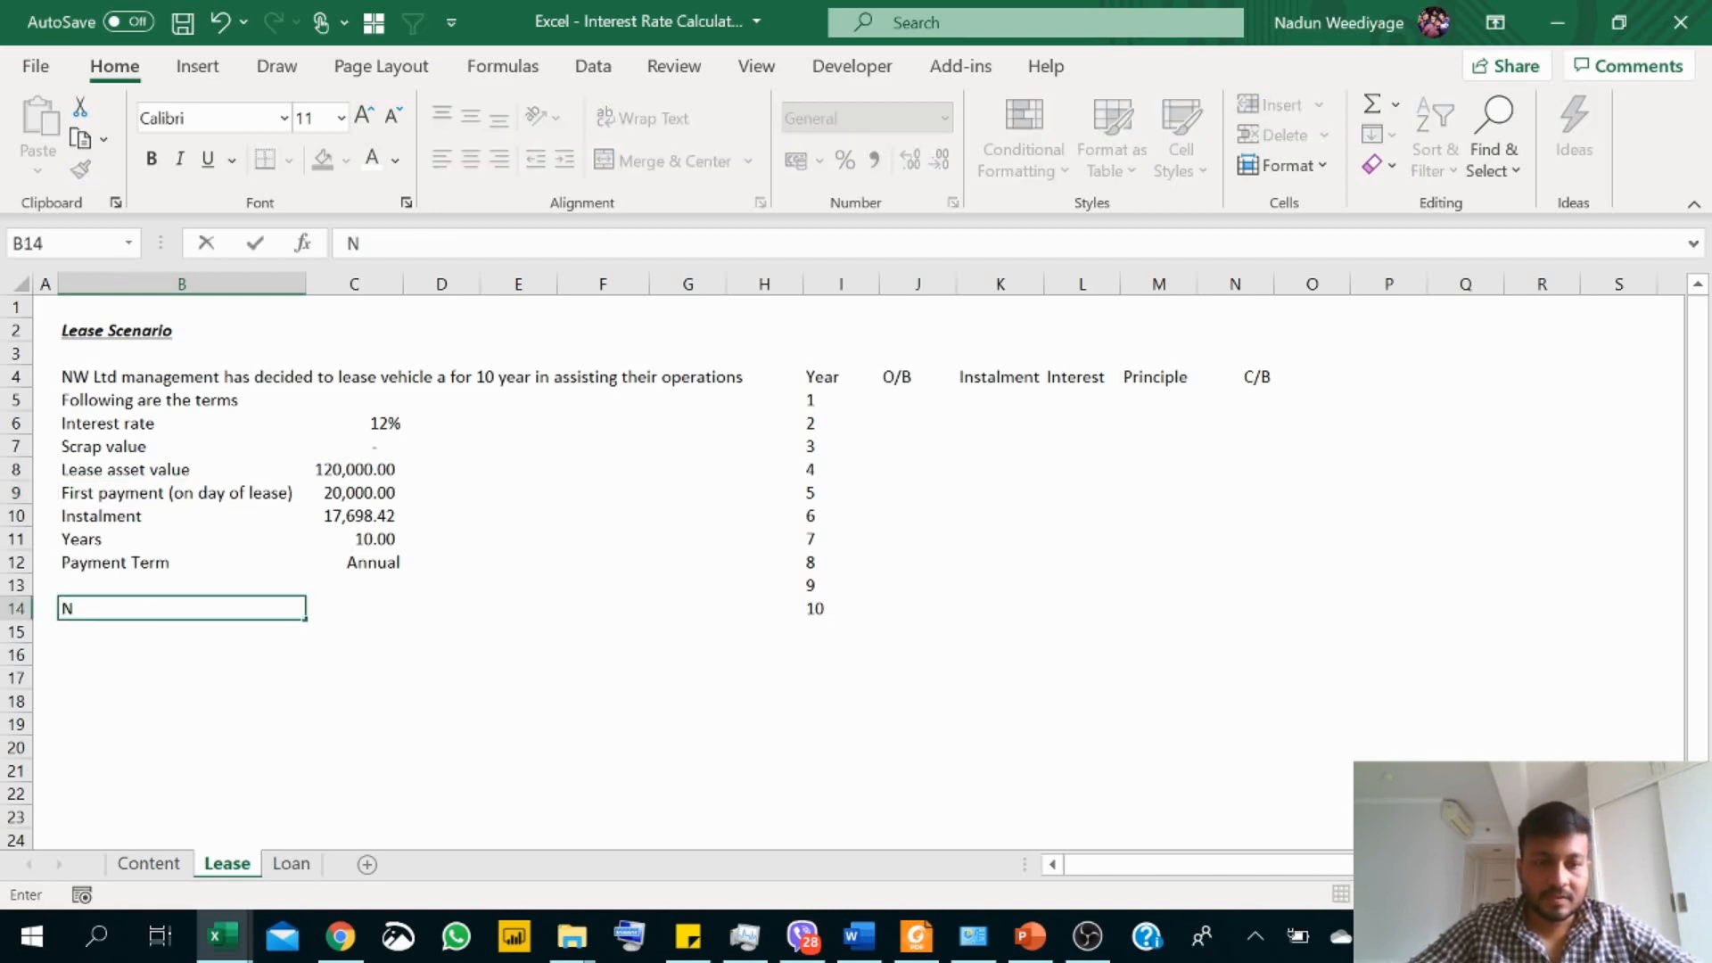
{"action": "type", "text": "et amo"}
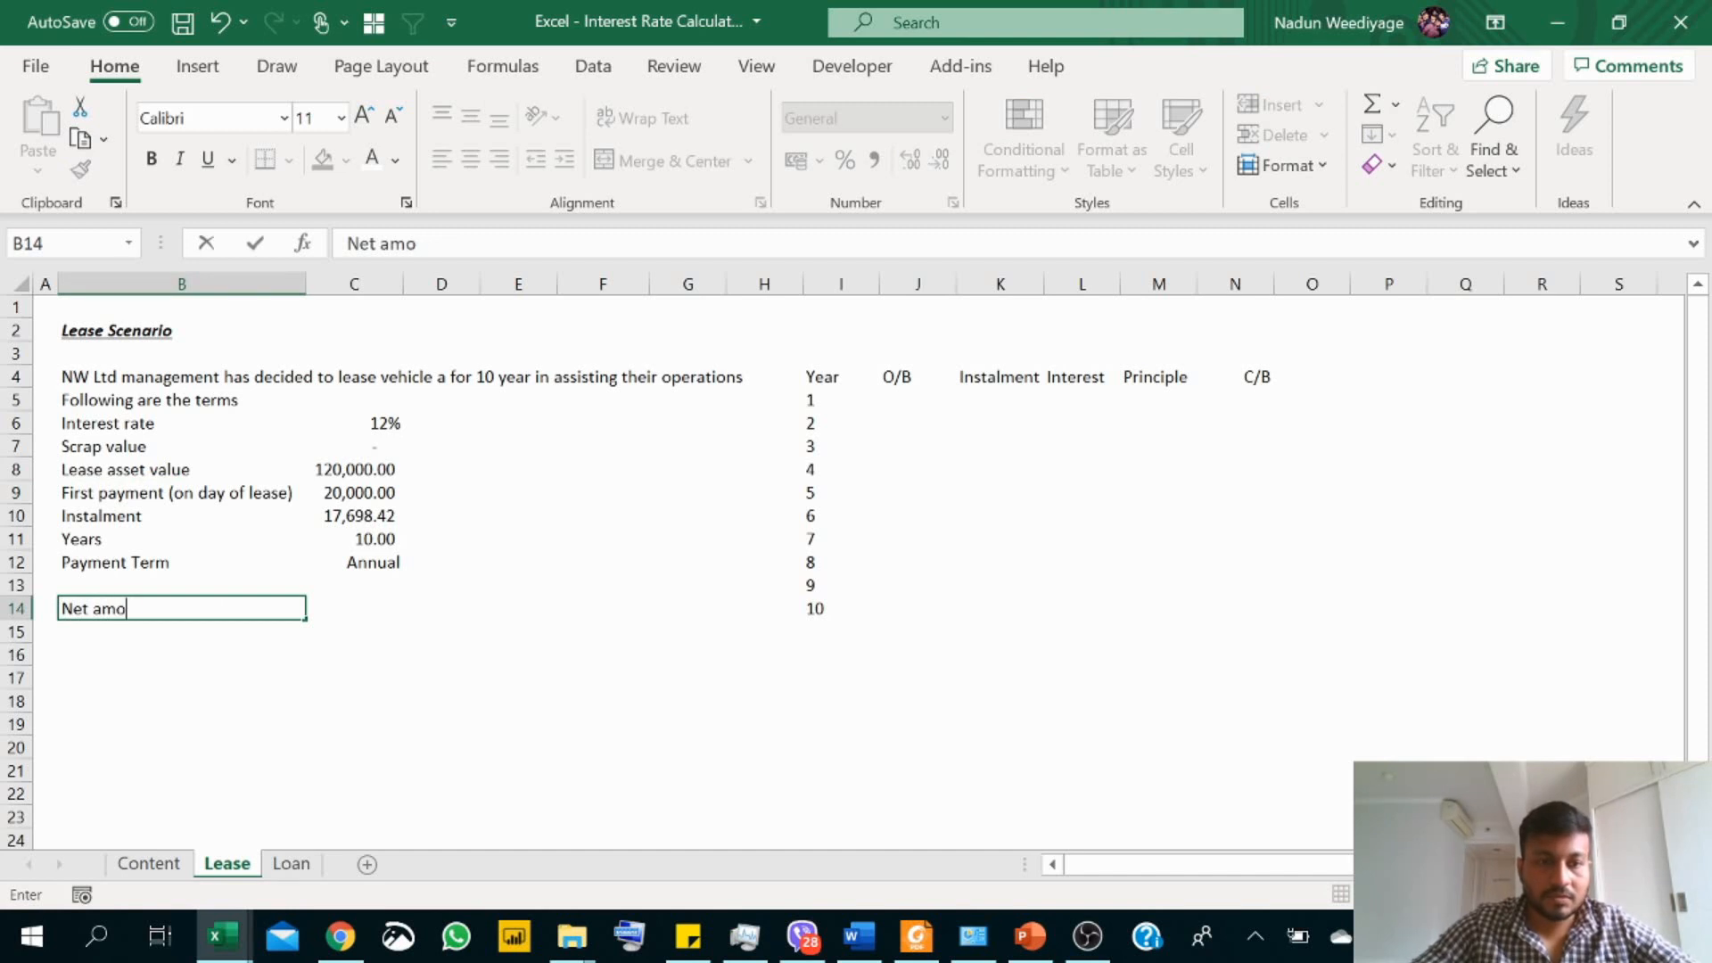
{"action": "type", "text": "unt "}
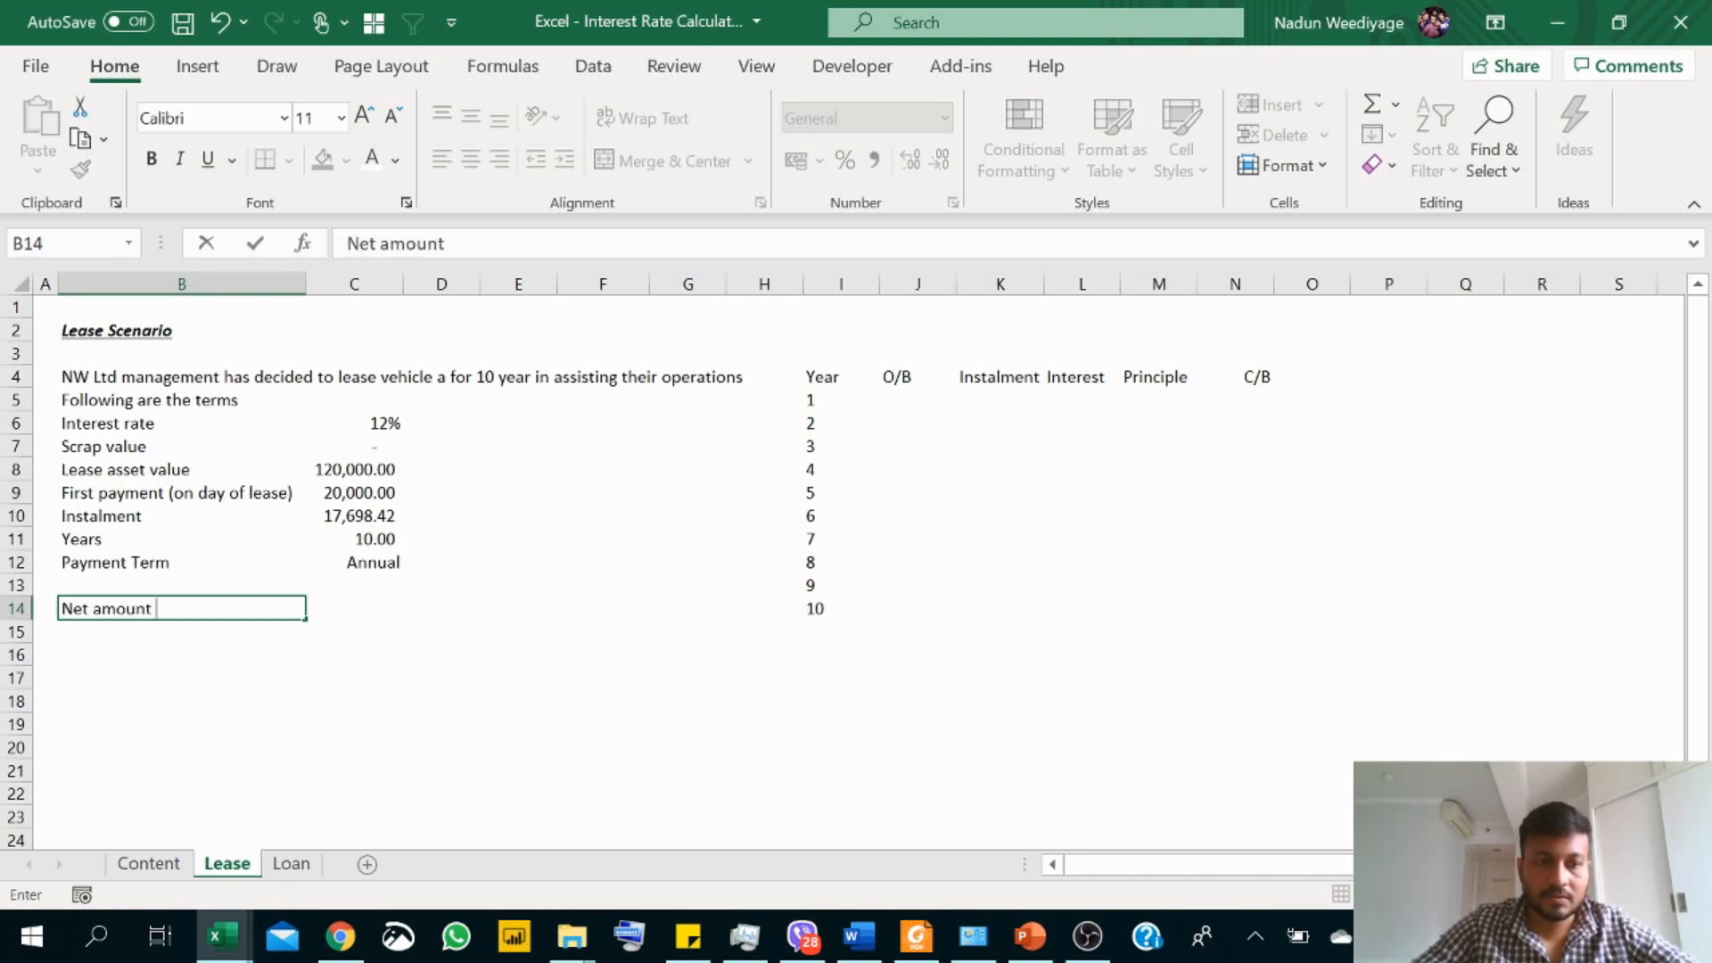
{"action": "type", "text": "lease"}
{"action": "key", "text": "Return"}
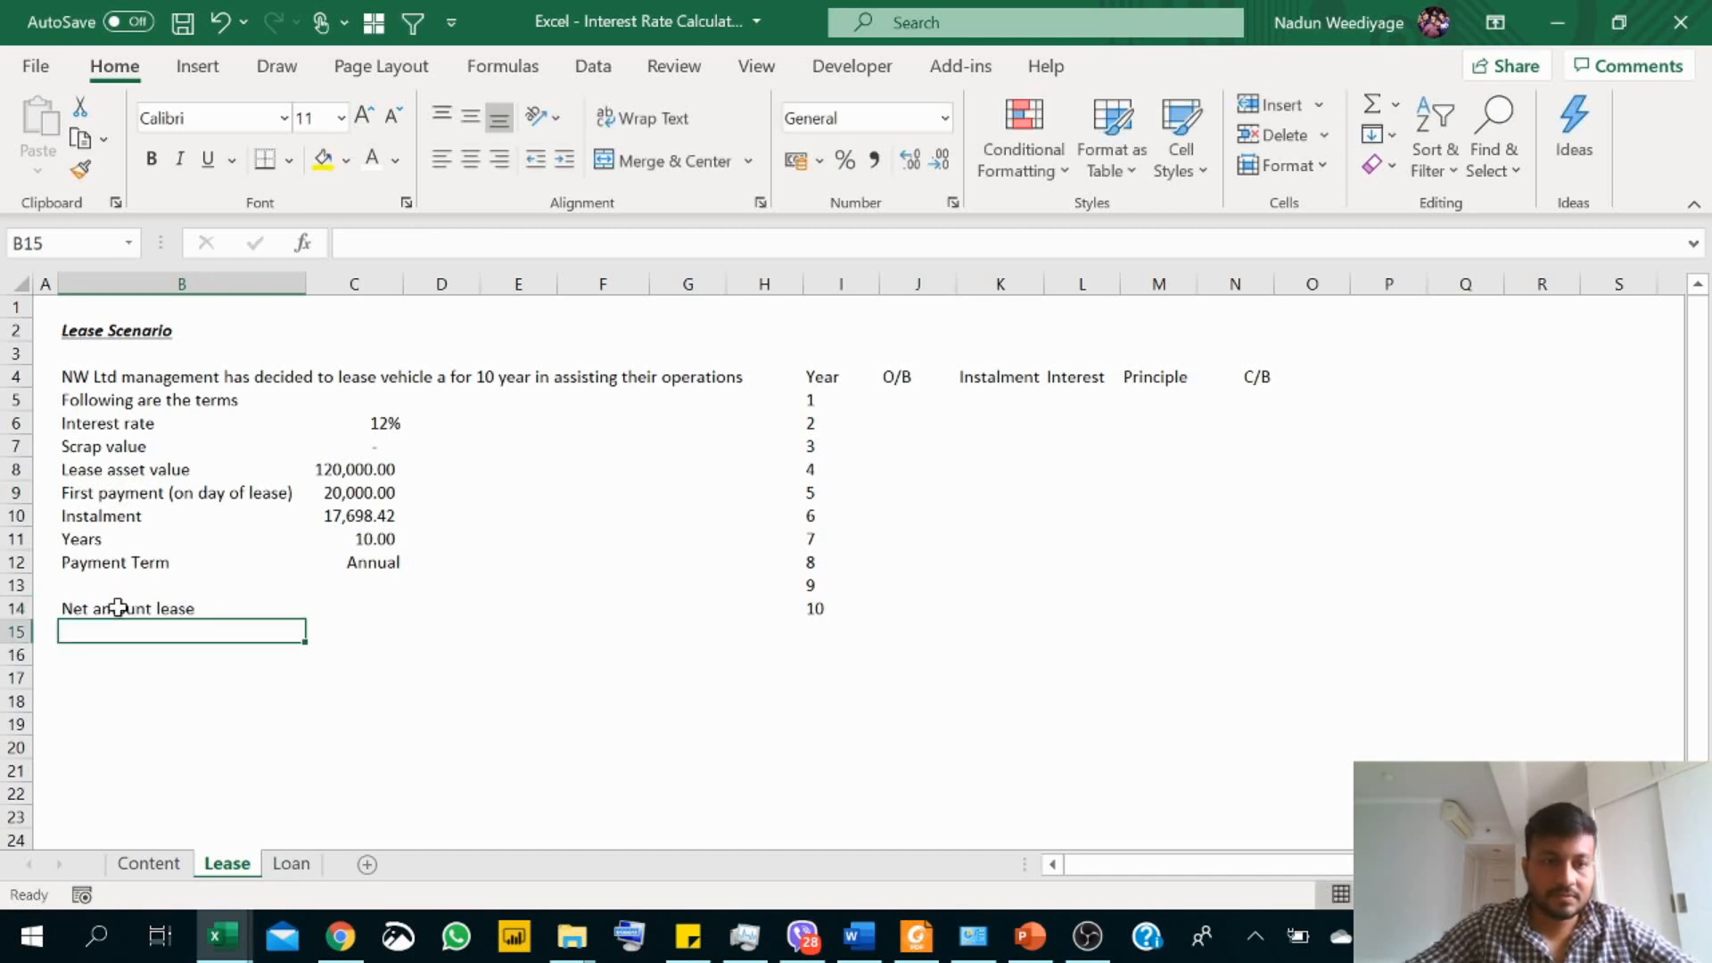
{"action": "left_click", "coordinate": [119, 608]}
{"action": "double_click", "coordinate": [203, 608]}
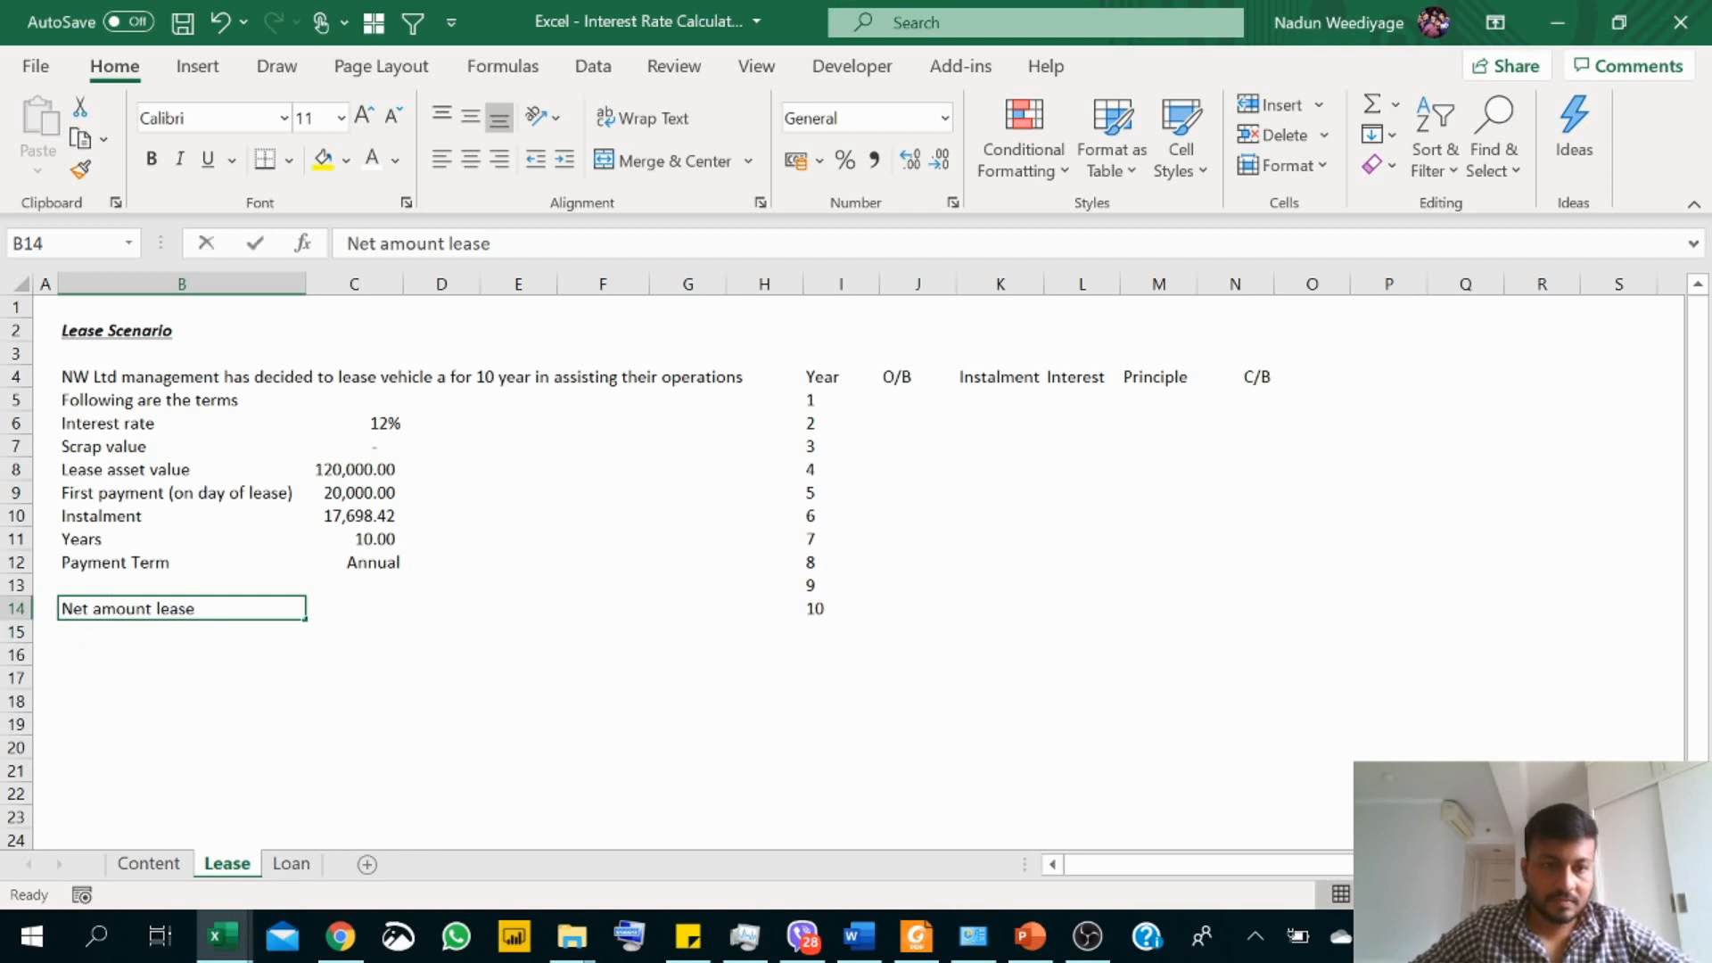
{"action": "type", "text": "d"}
Step: Calculate the net amount leased in C14 as asset value minus first payment, using =C8-C9
{"action": "left_click", "coordinate": [386, 614]}
{"action": "type", "text": "="}
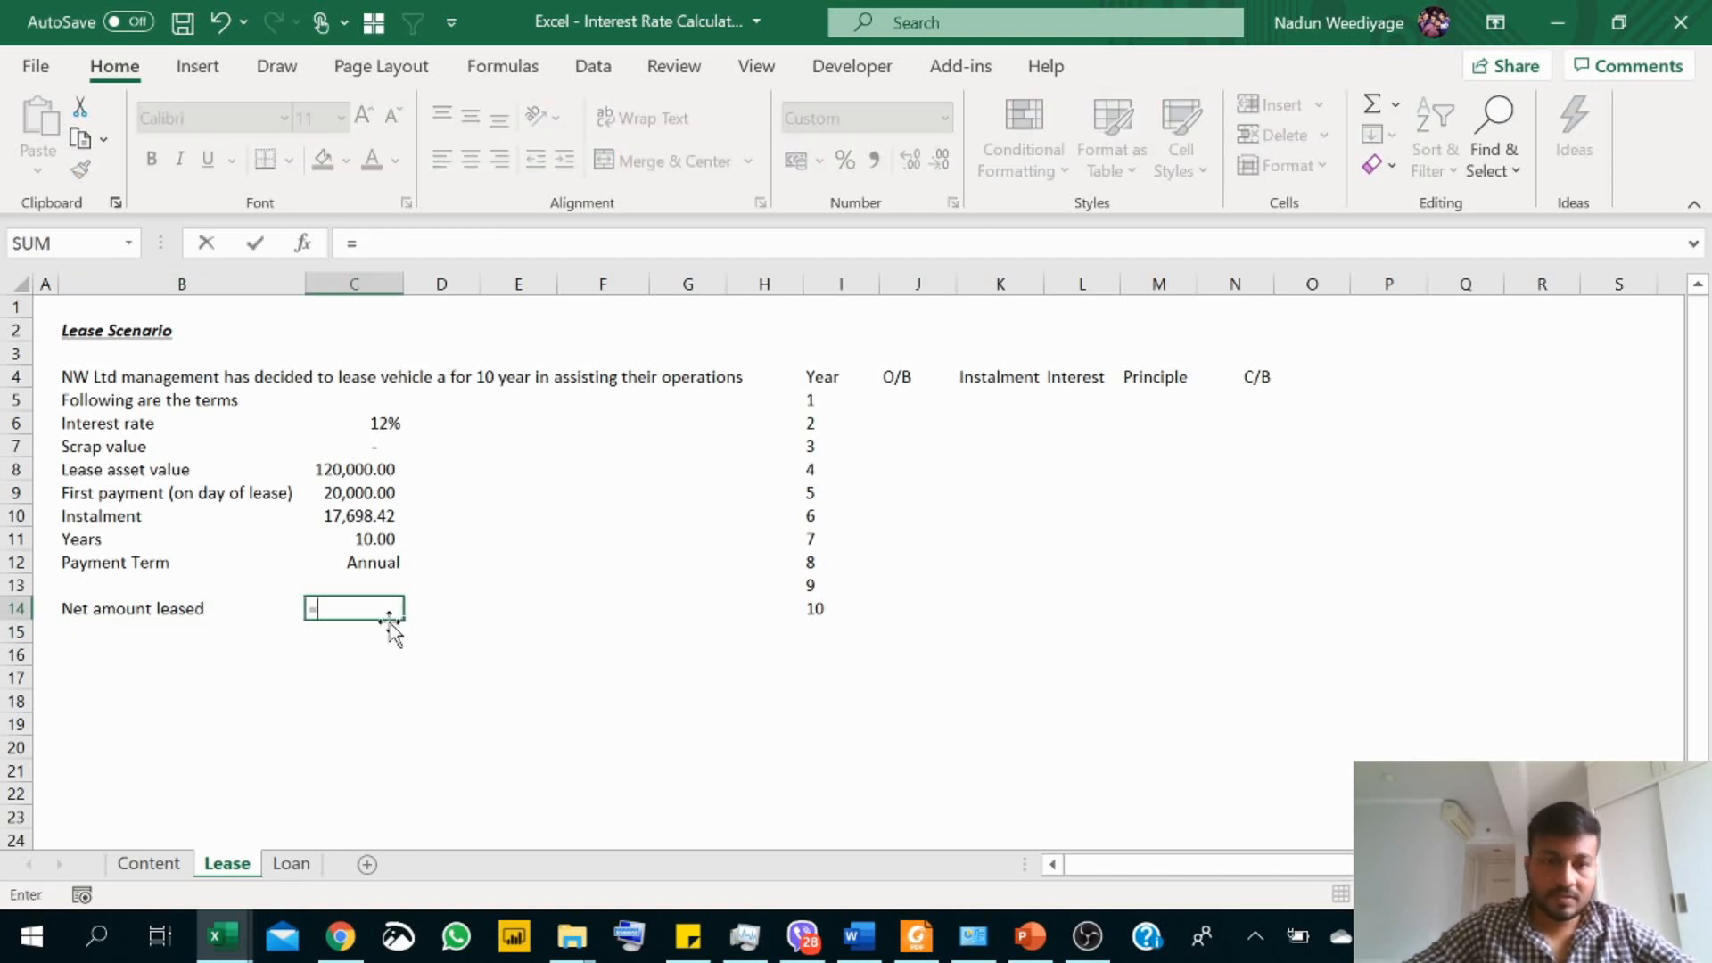
{"action": "left_click", "coordinate": [360, 470]}
{"action": "type", "text": "-"}
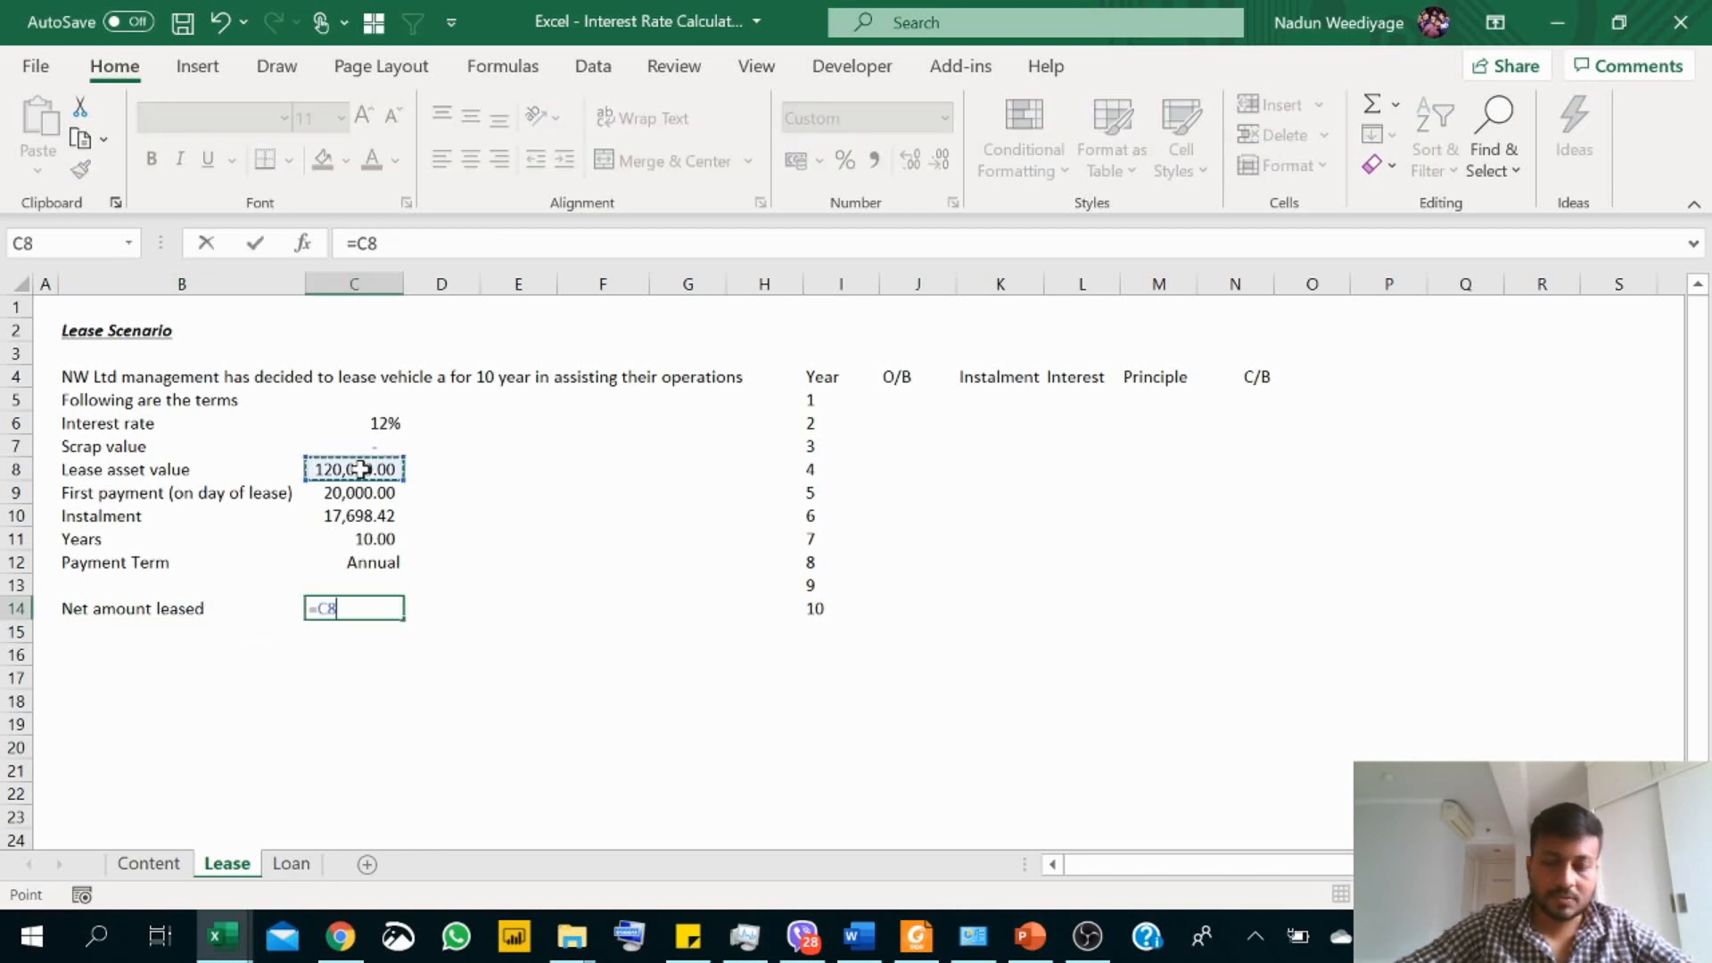
{"action": "left_click", "coordinate": [378, 492]}
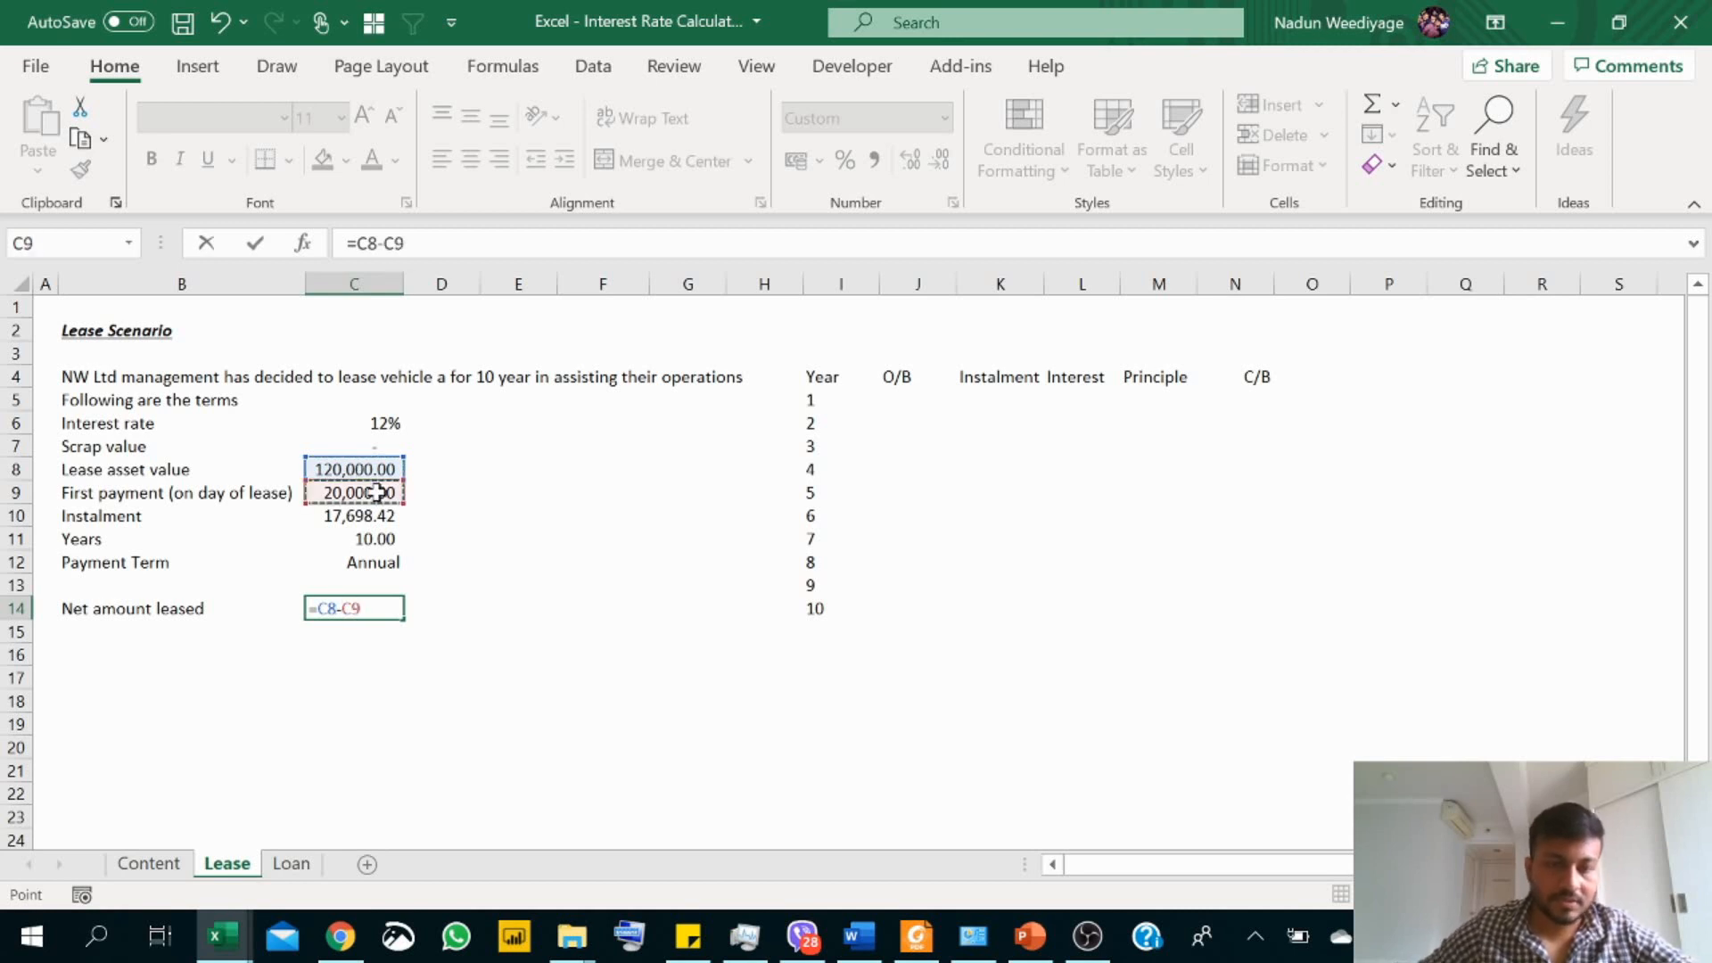
{"action": "key", "text": "Return"}
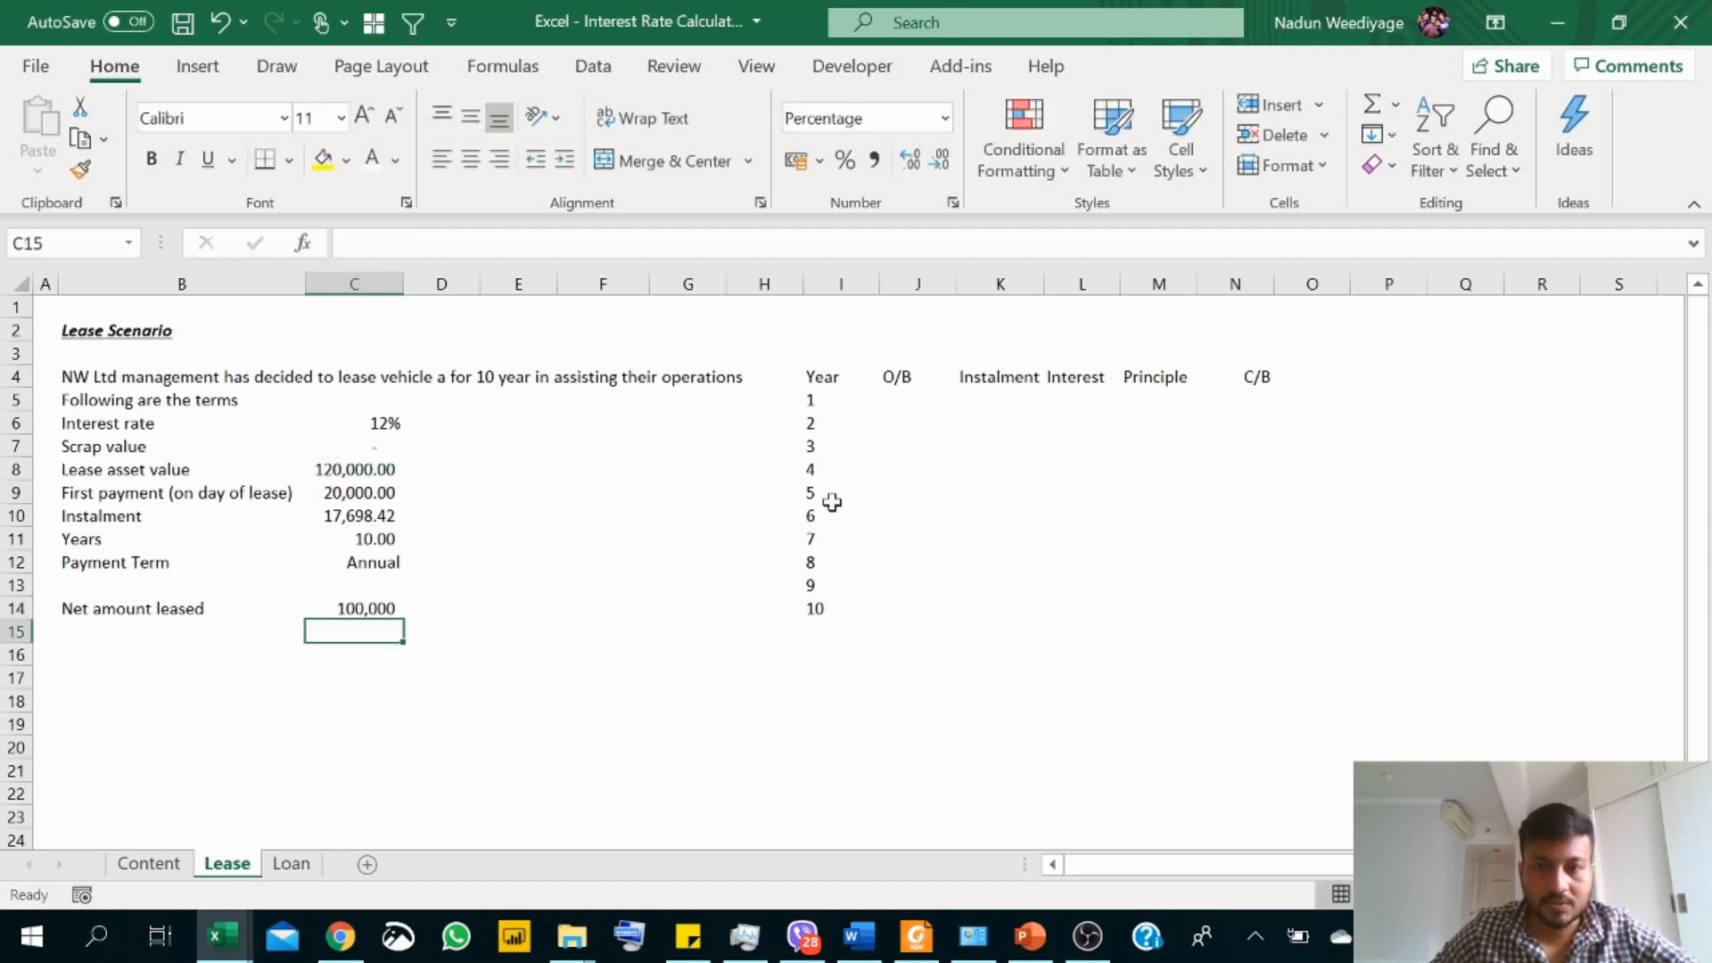
Step: Link the year 1 opening balance in J5 to the net amount leased with =C14
{"action": "left_click", "coordinate": [889, 401]}
{"action": "type", "text": "="}
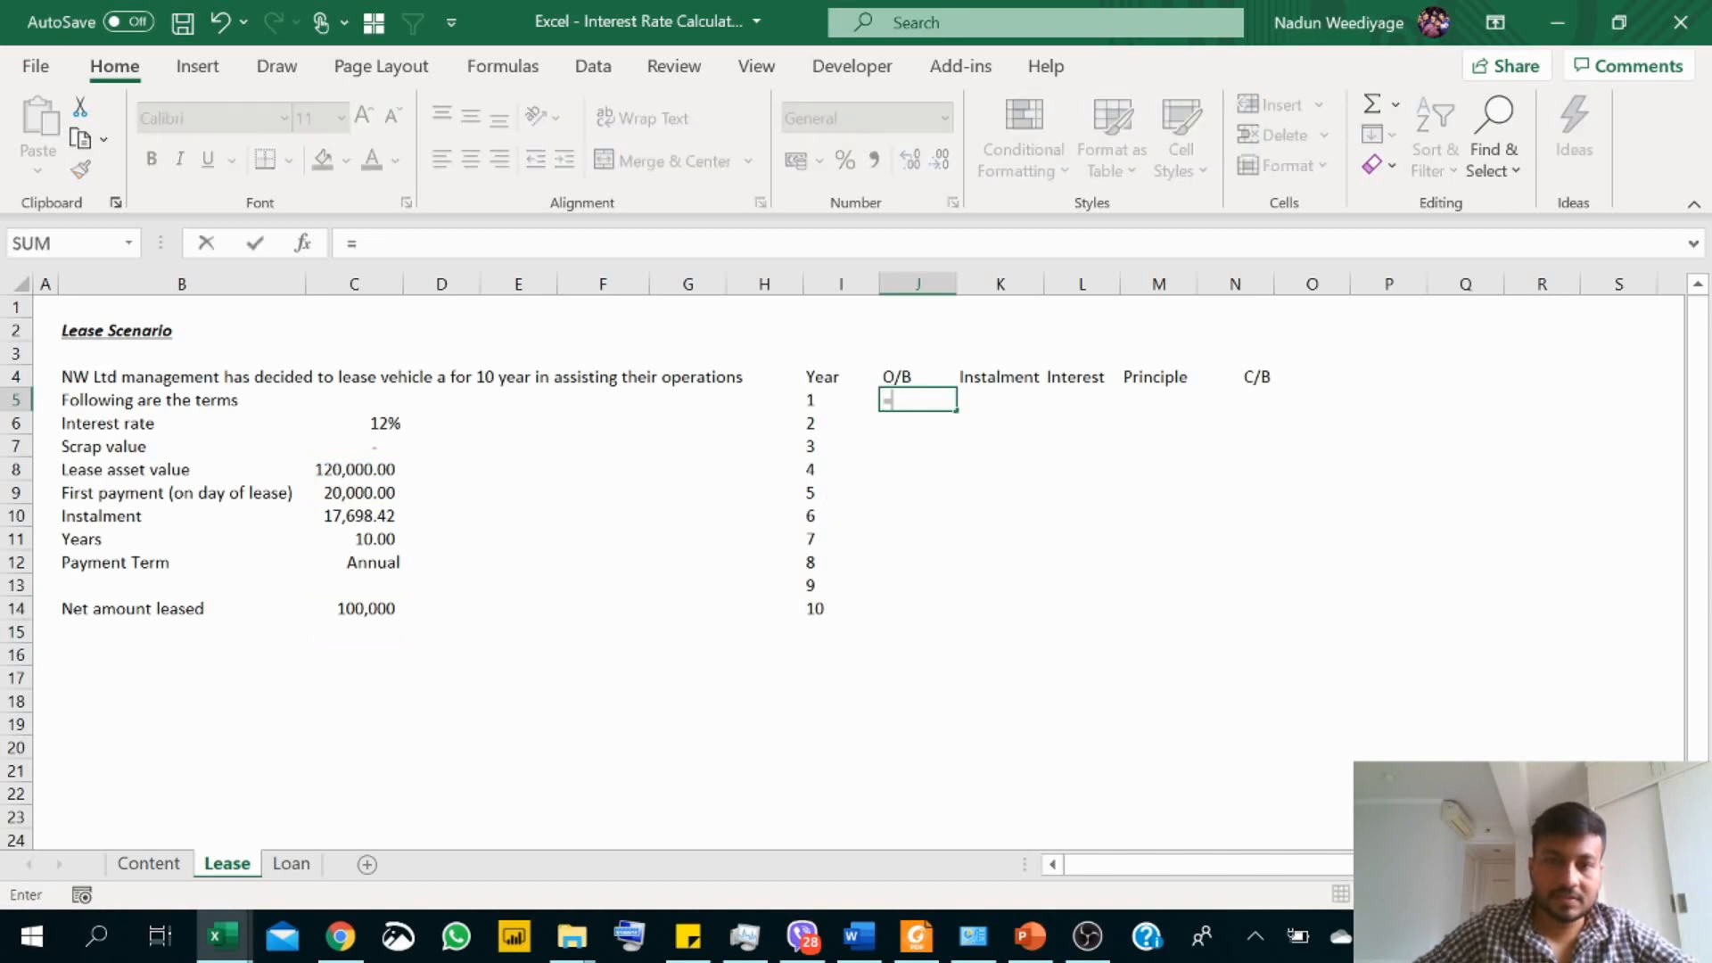
{"action": "left_click", "coordinate": [369, 608]}
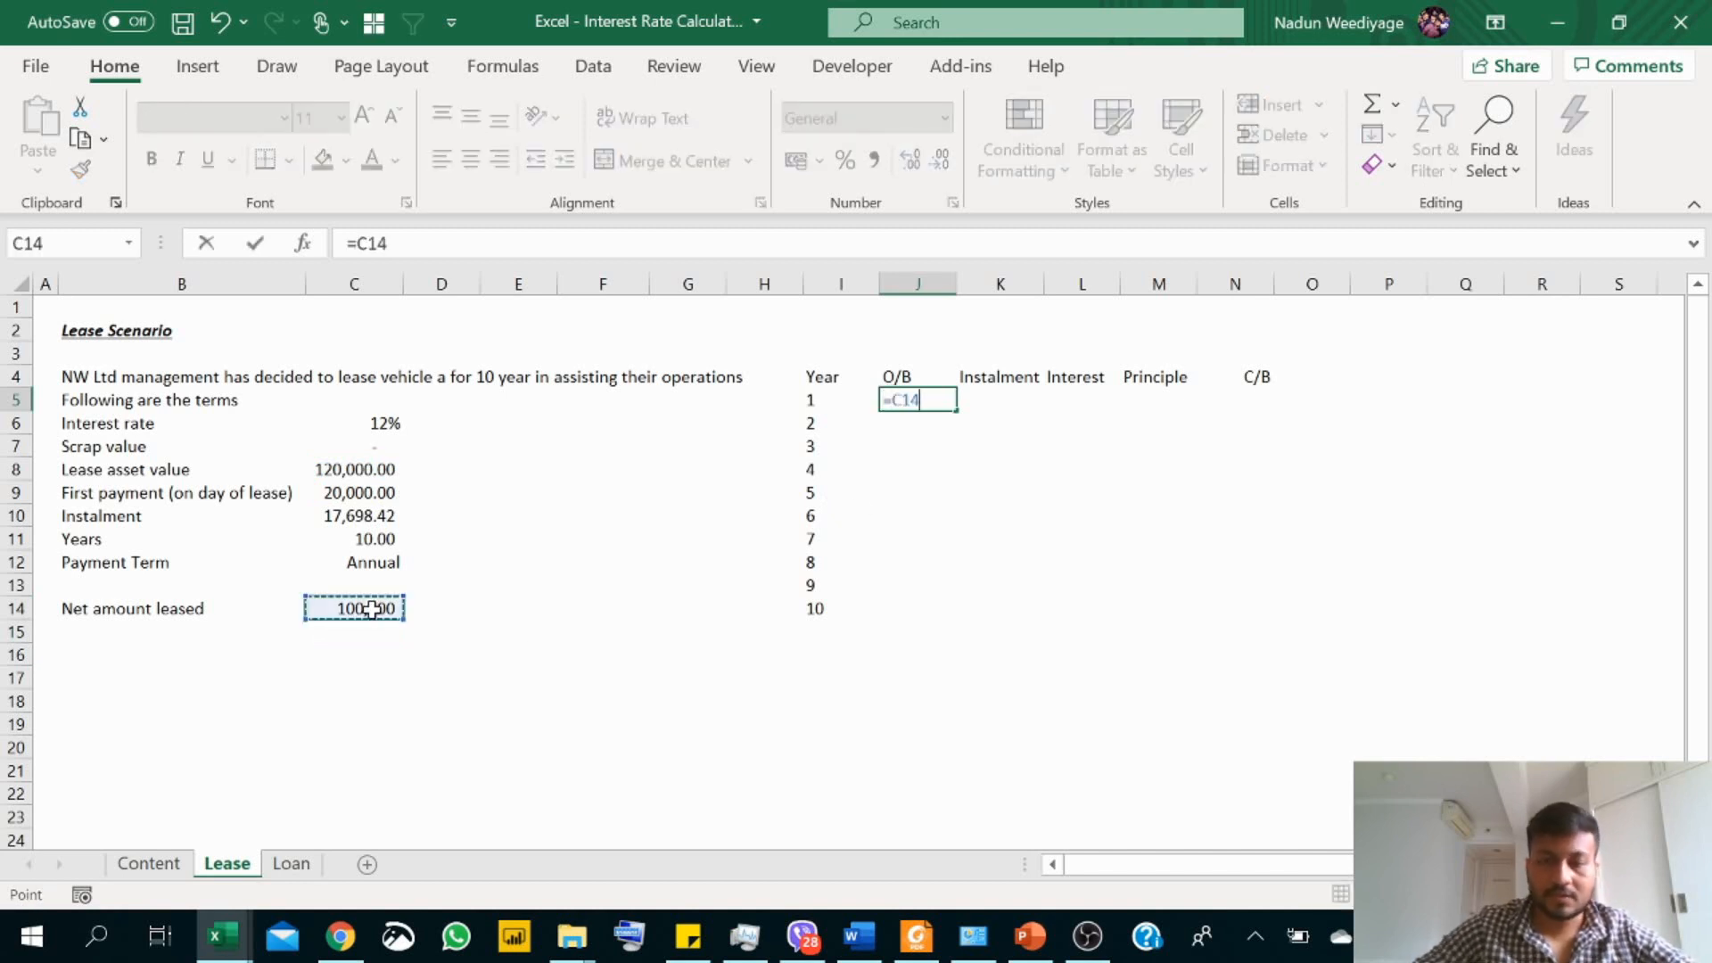
{"action": "key", "text": "Return"}
Step: Link the year 1 instalment in K5 to the lease terms with =$C$10 and widen the column to fit
{"action": "left_click", "coordinate": [1017, 400]}
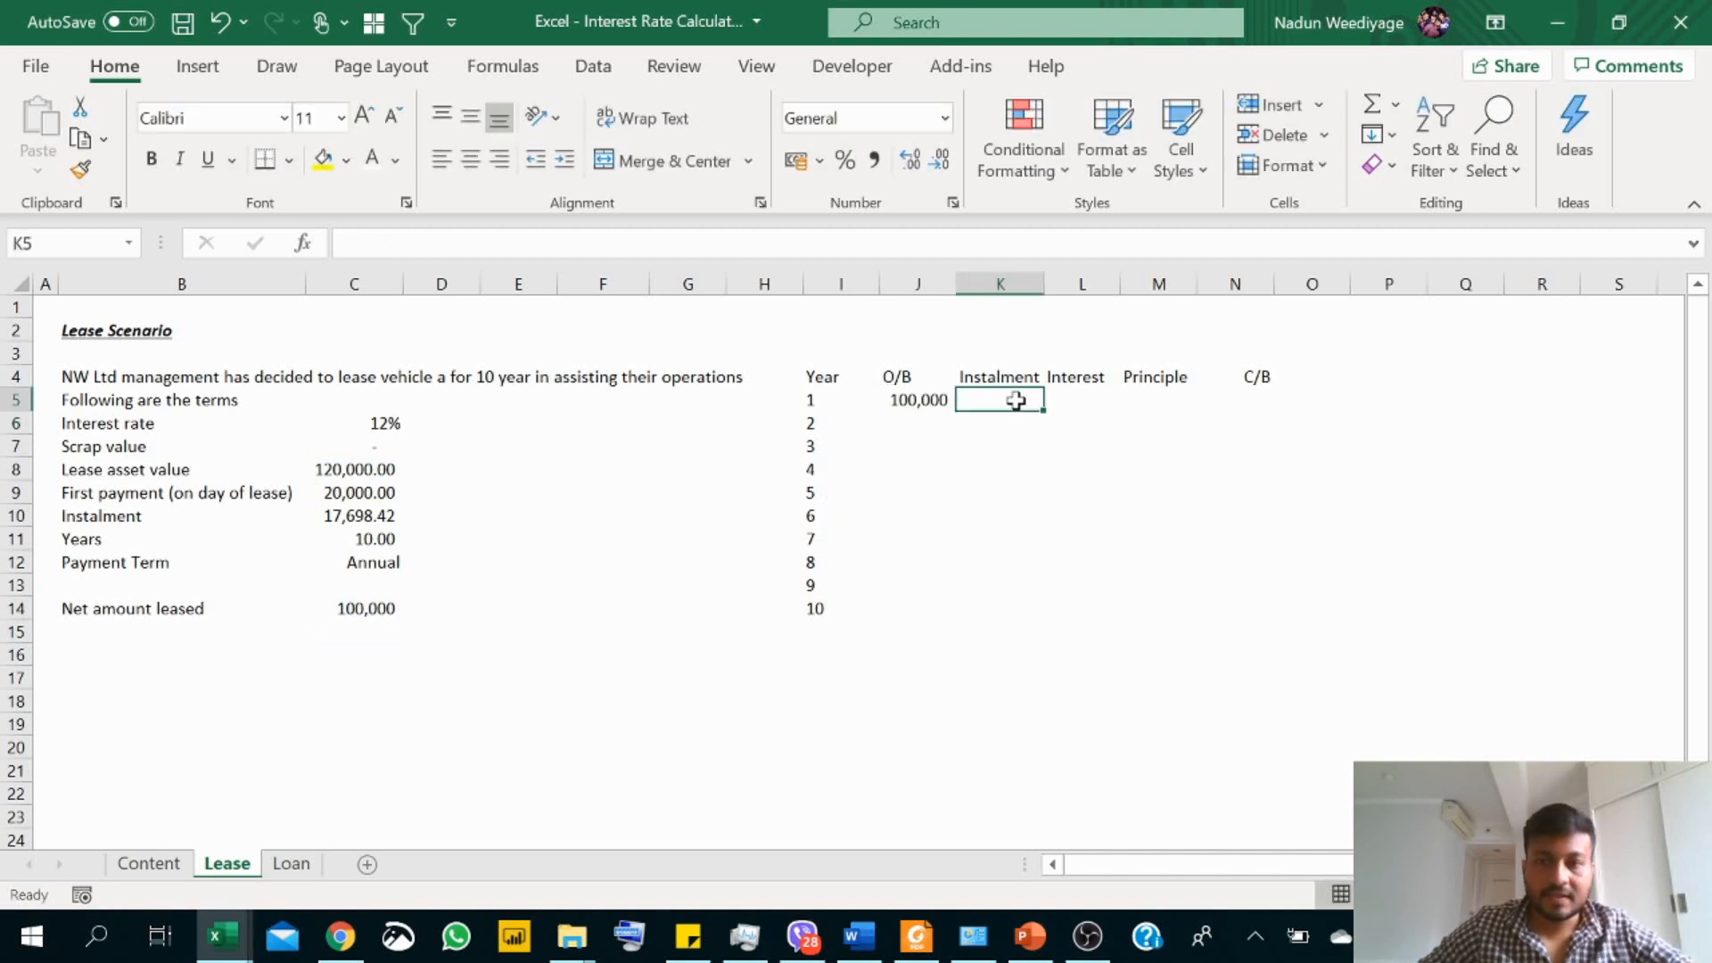
{"action": "type", "text": "="}
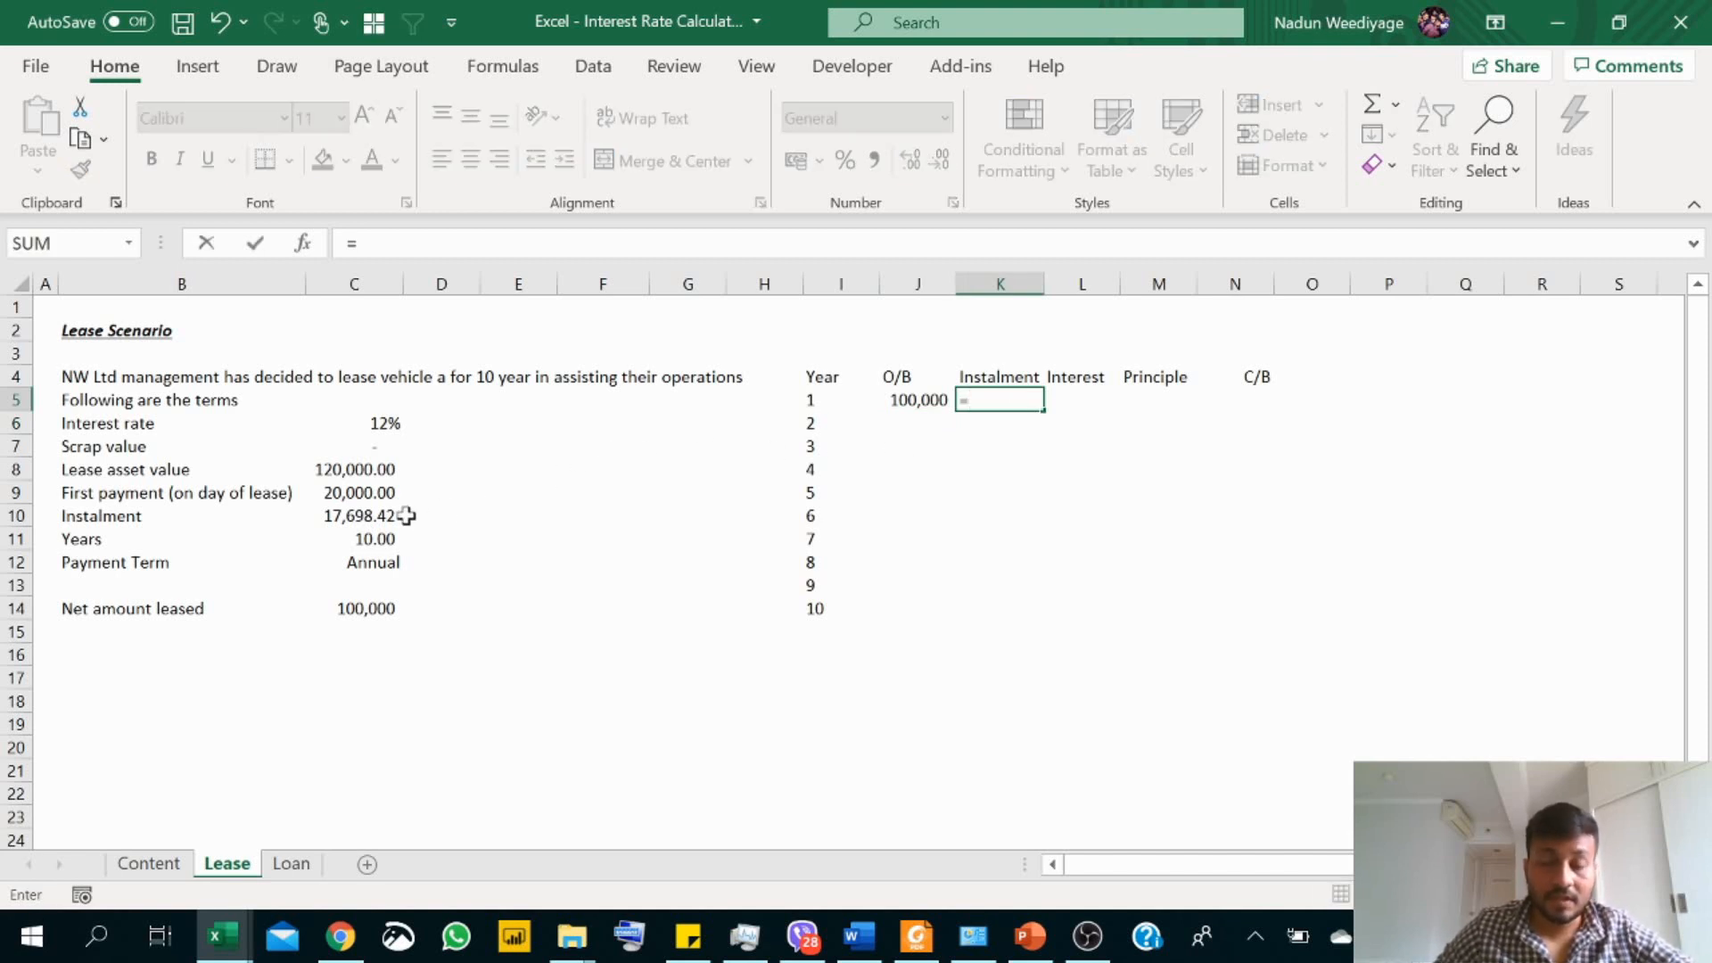
{"action": "left_click", "coordinate": [379, 516]}
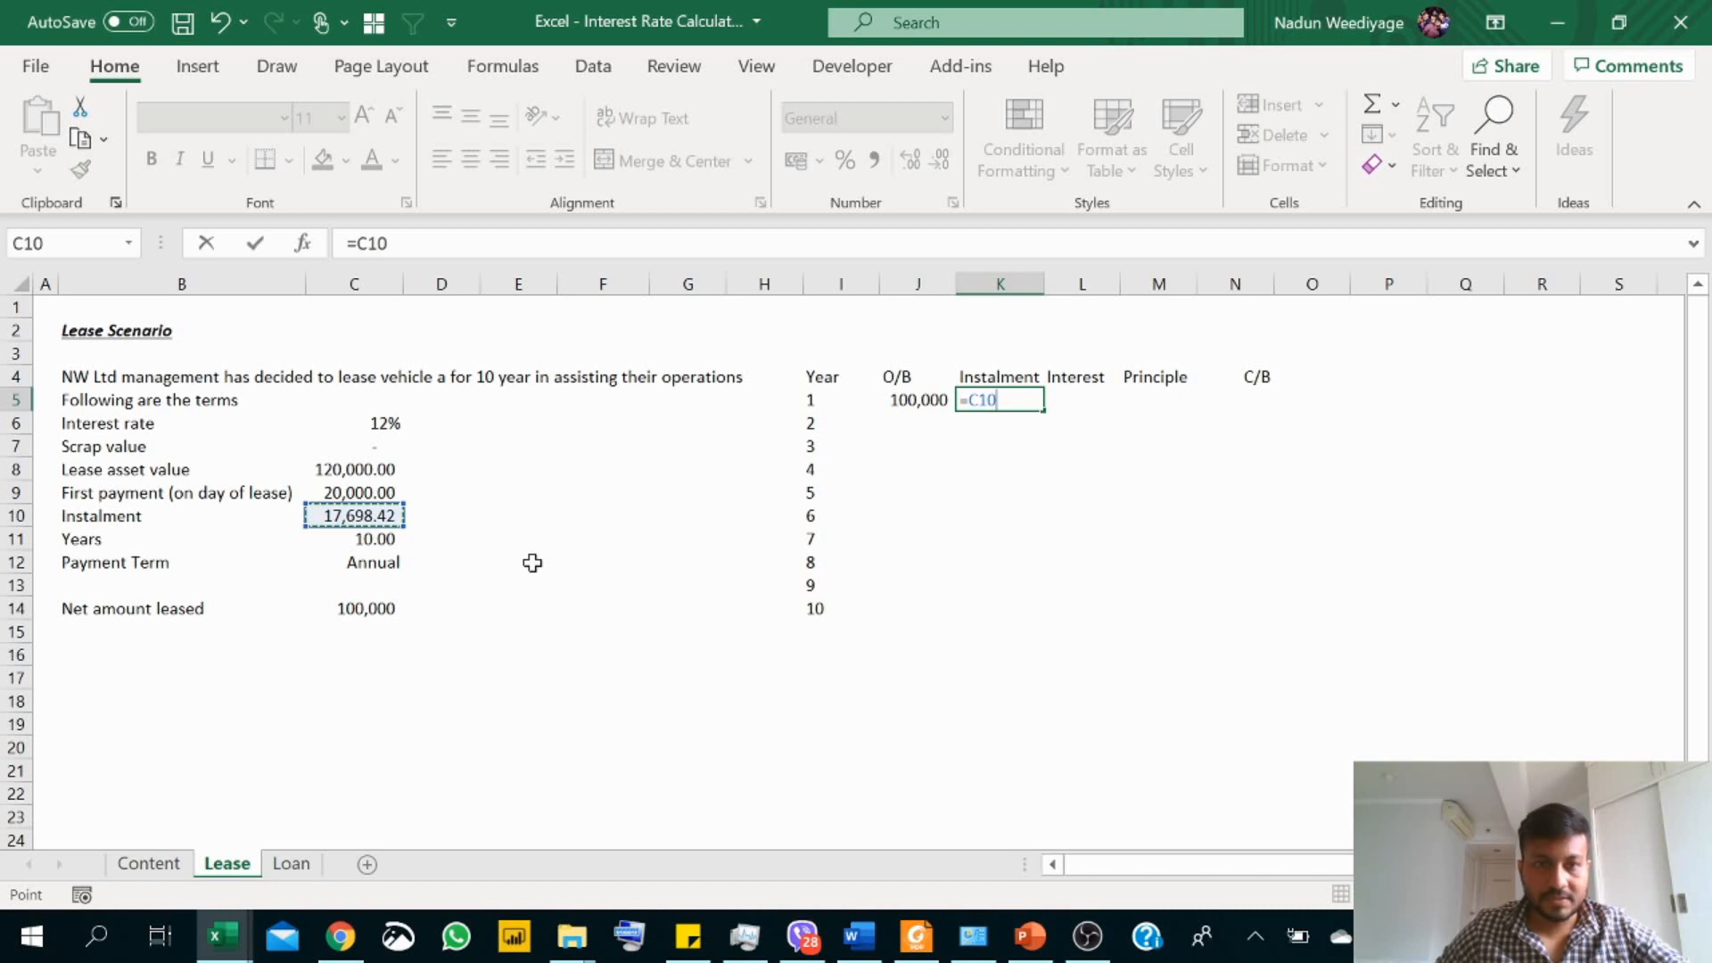
{"action": "key", "text": "Return"}
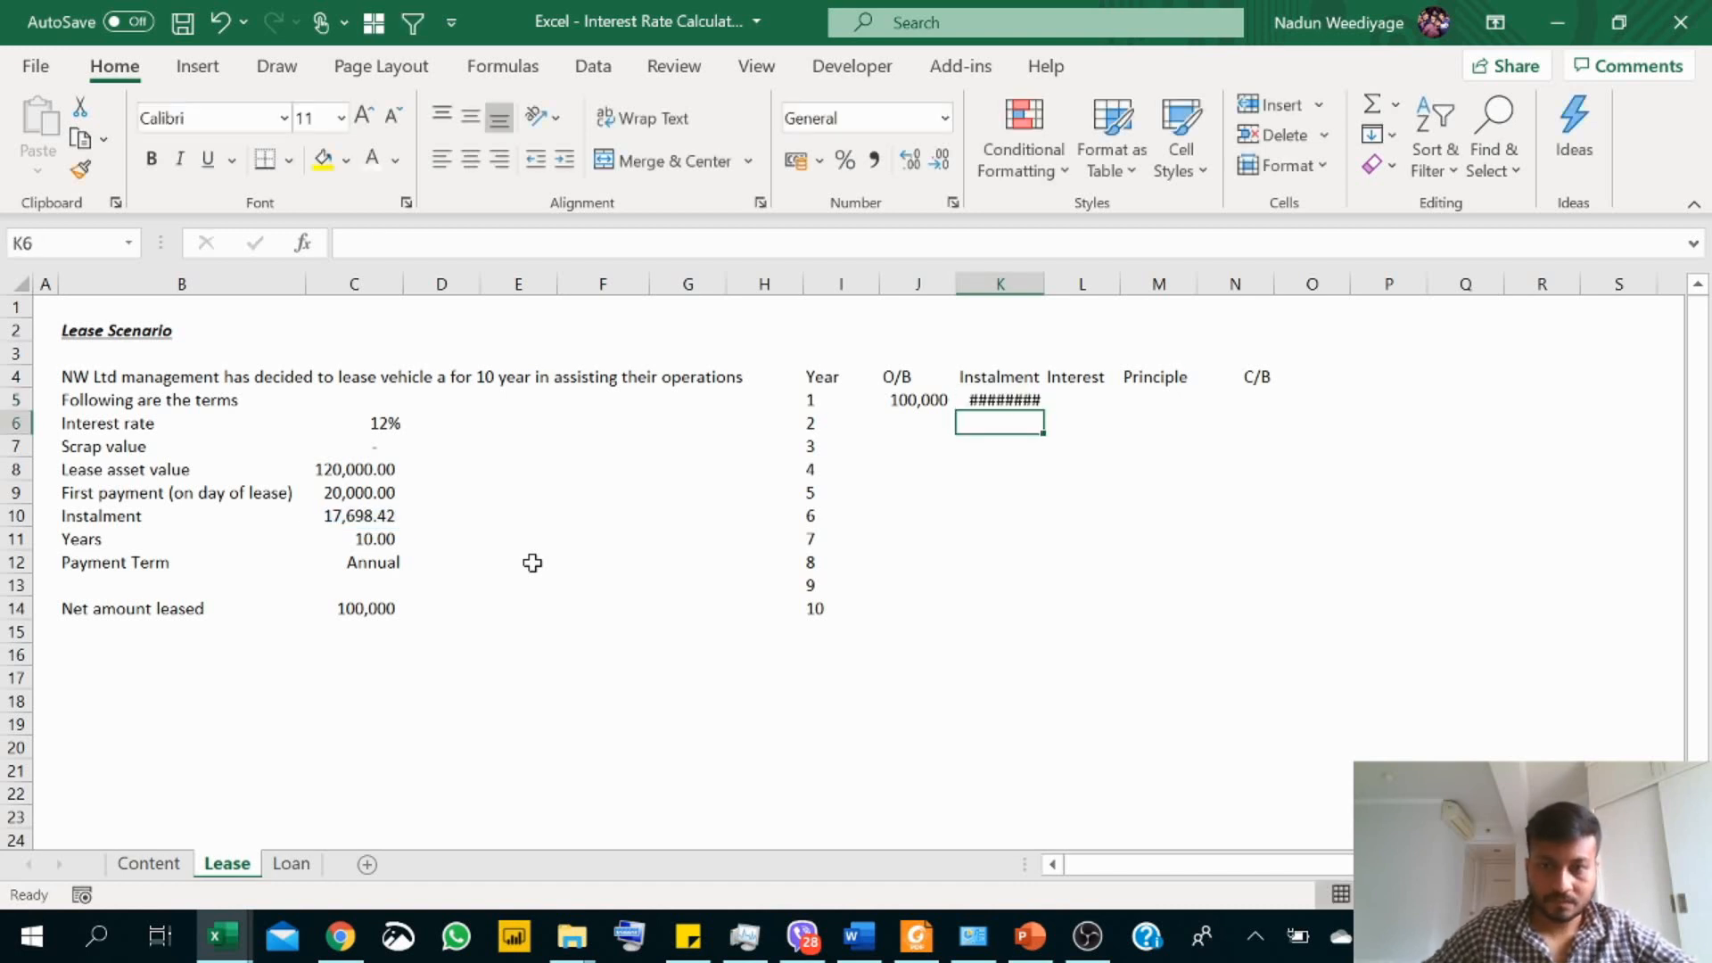
{"action": "left_click", "coordinate": [1044, 282]}
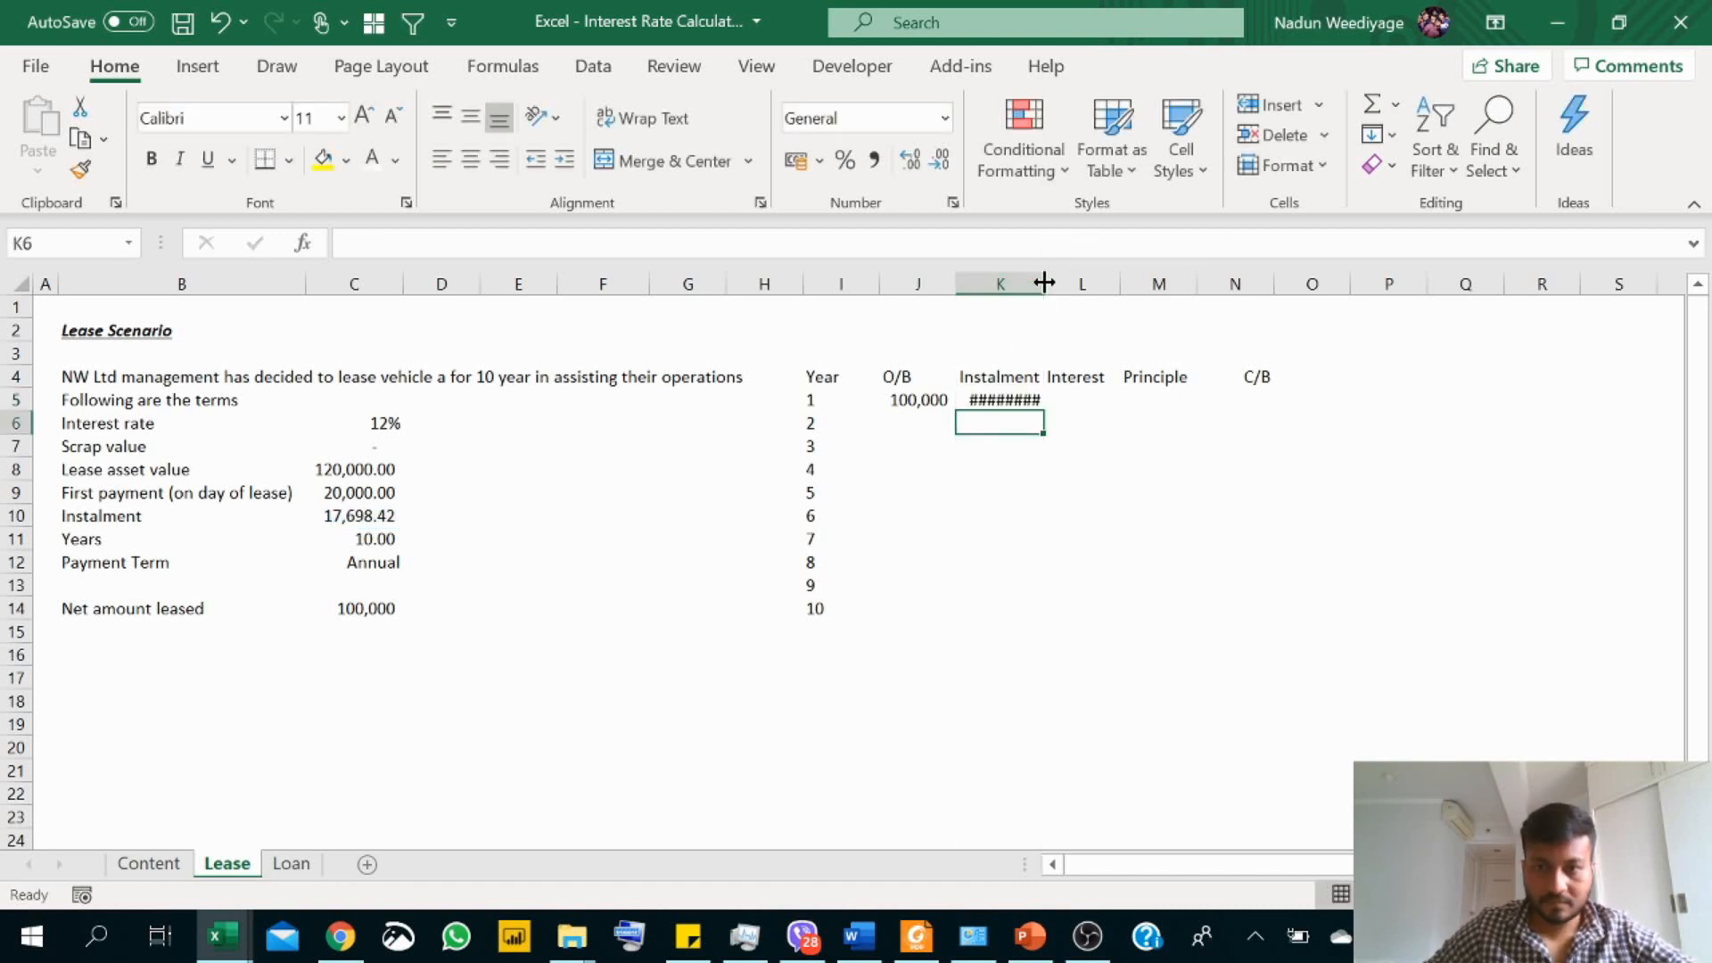
{"action": "left_click", "coordinate": [1007, 398]}
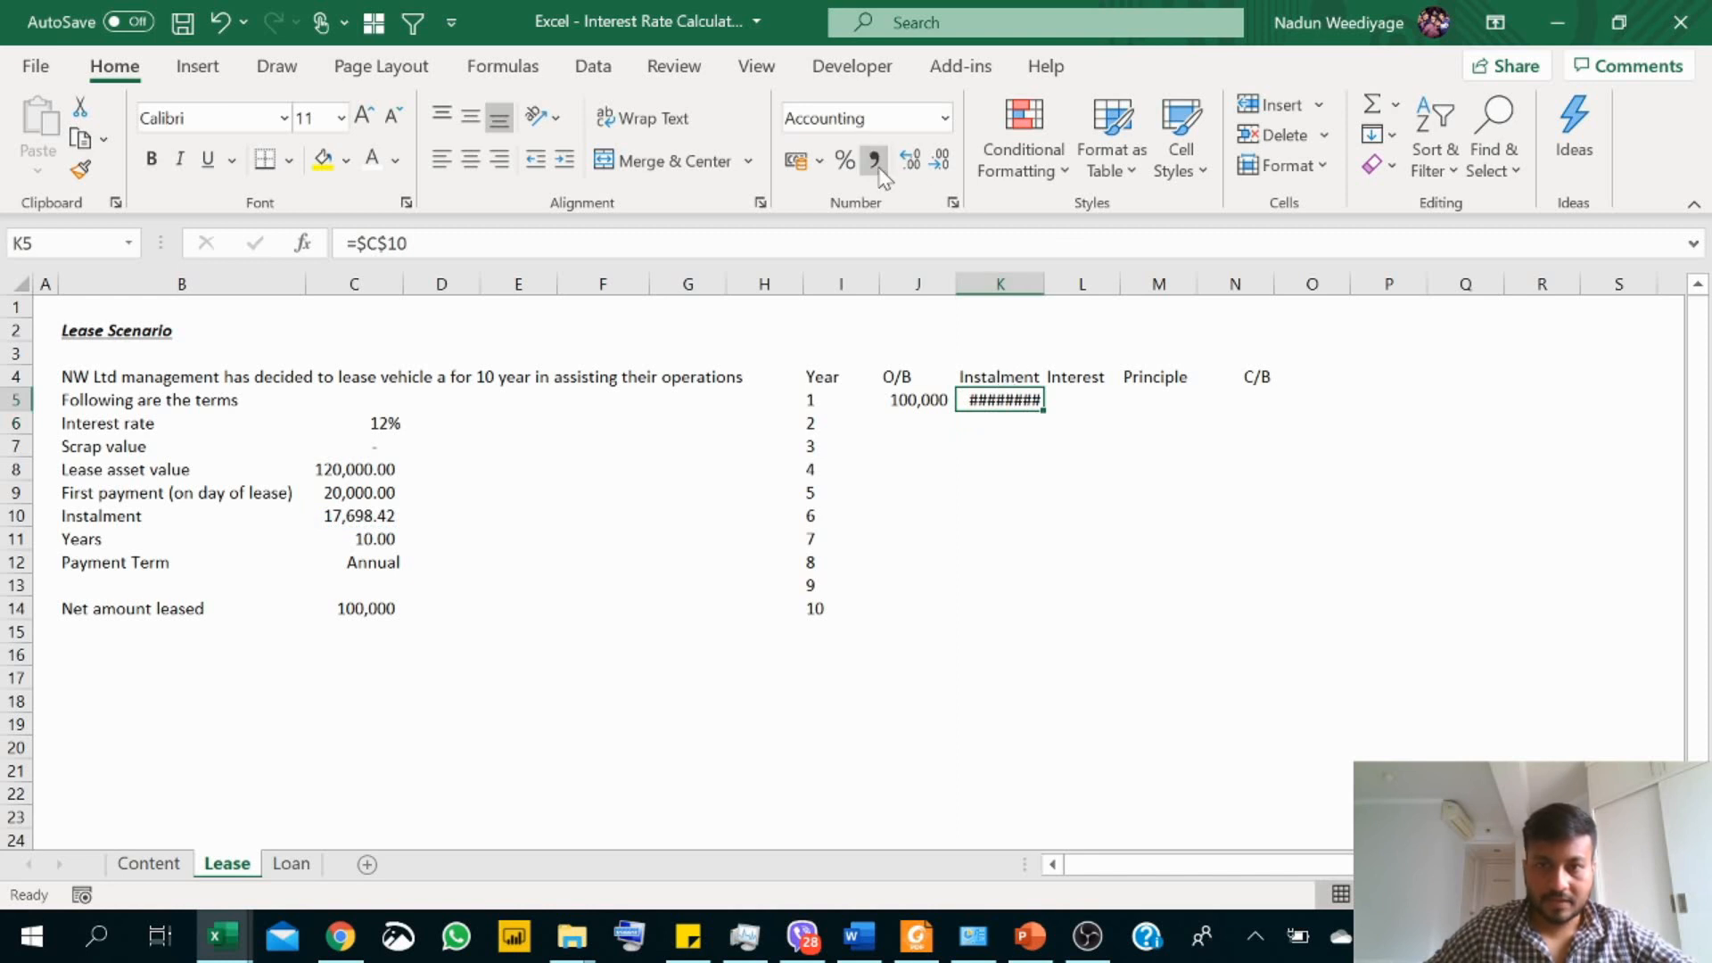
{"action": "left_click_drag", "start_coordinate": [1044, 283], "coordinate": [1159, 283]}
Step: Calculate the year 1 interest in L5 as opening balance times the fixed interest rate, using =J5*$C$6
{"action": "left_click", "coordinate": [1097, 400]}
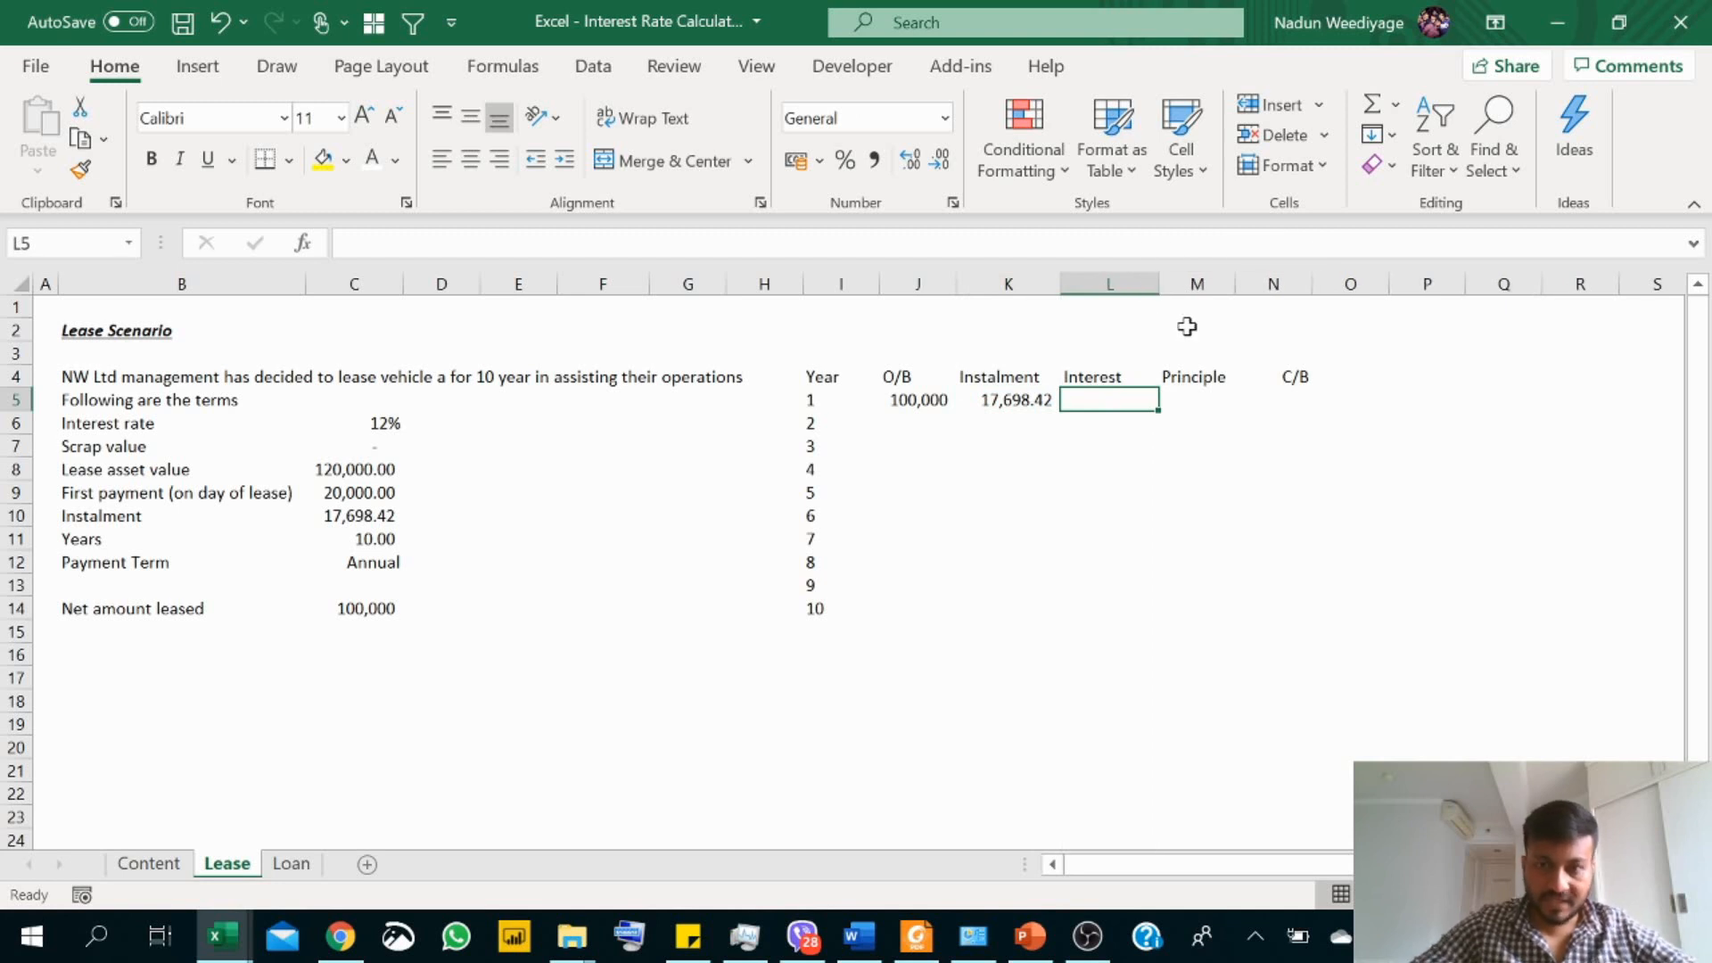
{"action": "type", "text": "="}
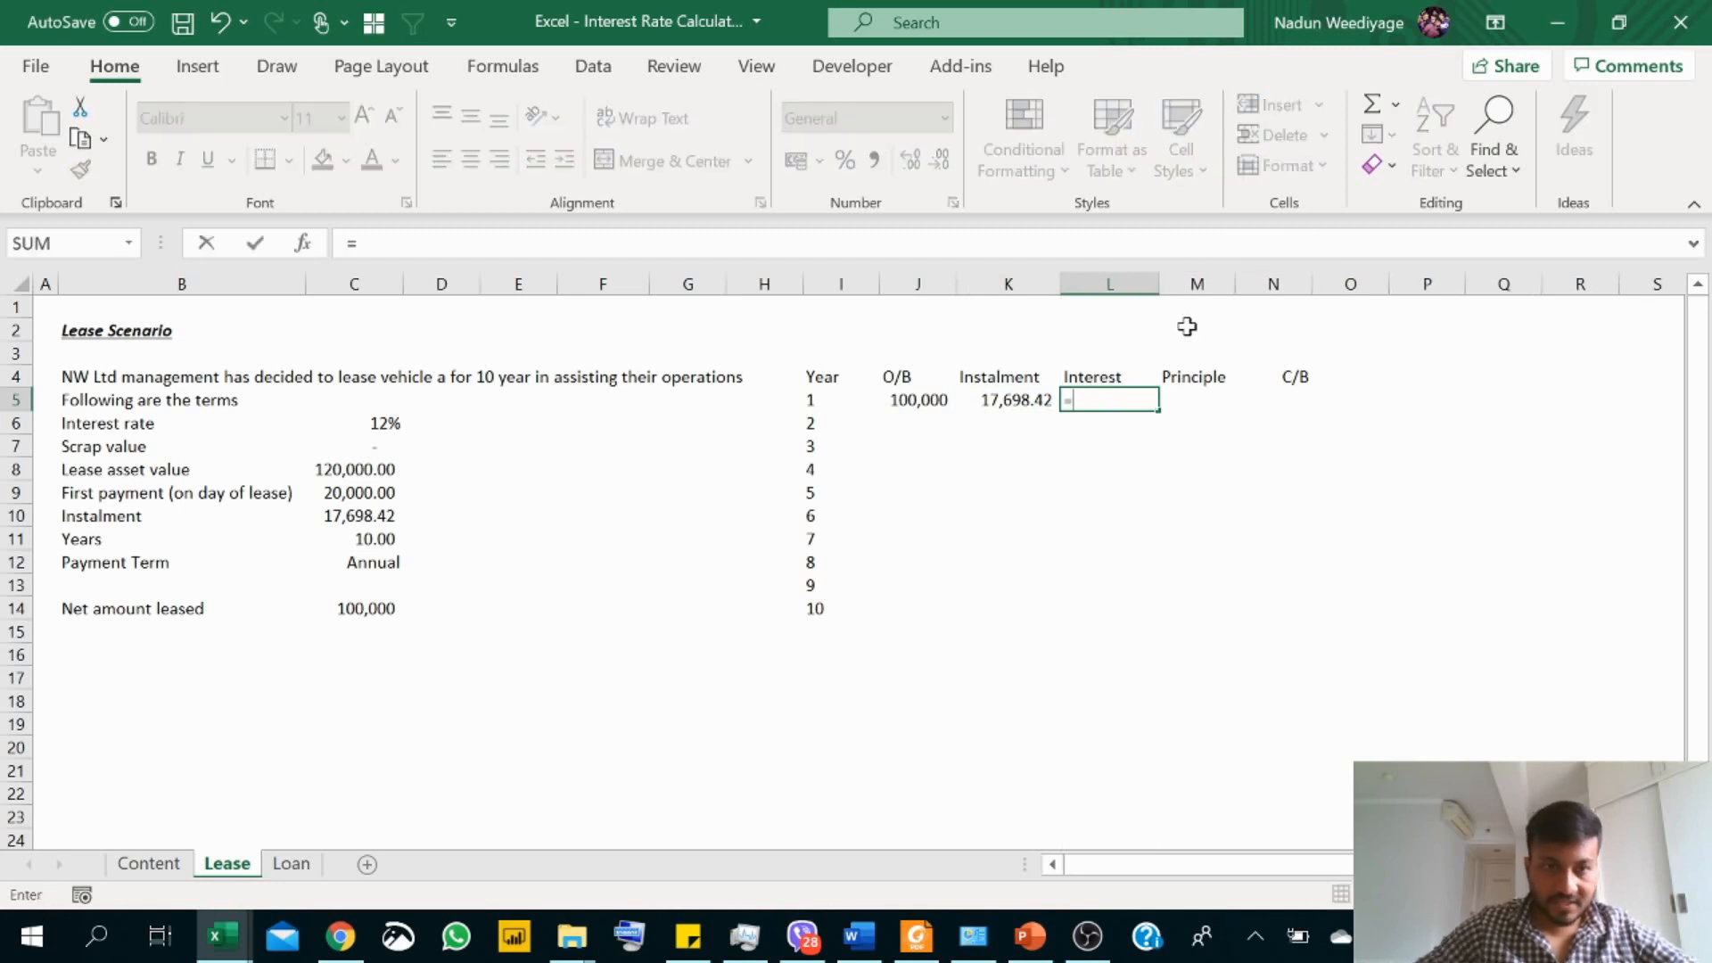
{"action": "left_click", "coordinate": [918, 400]}
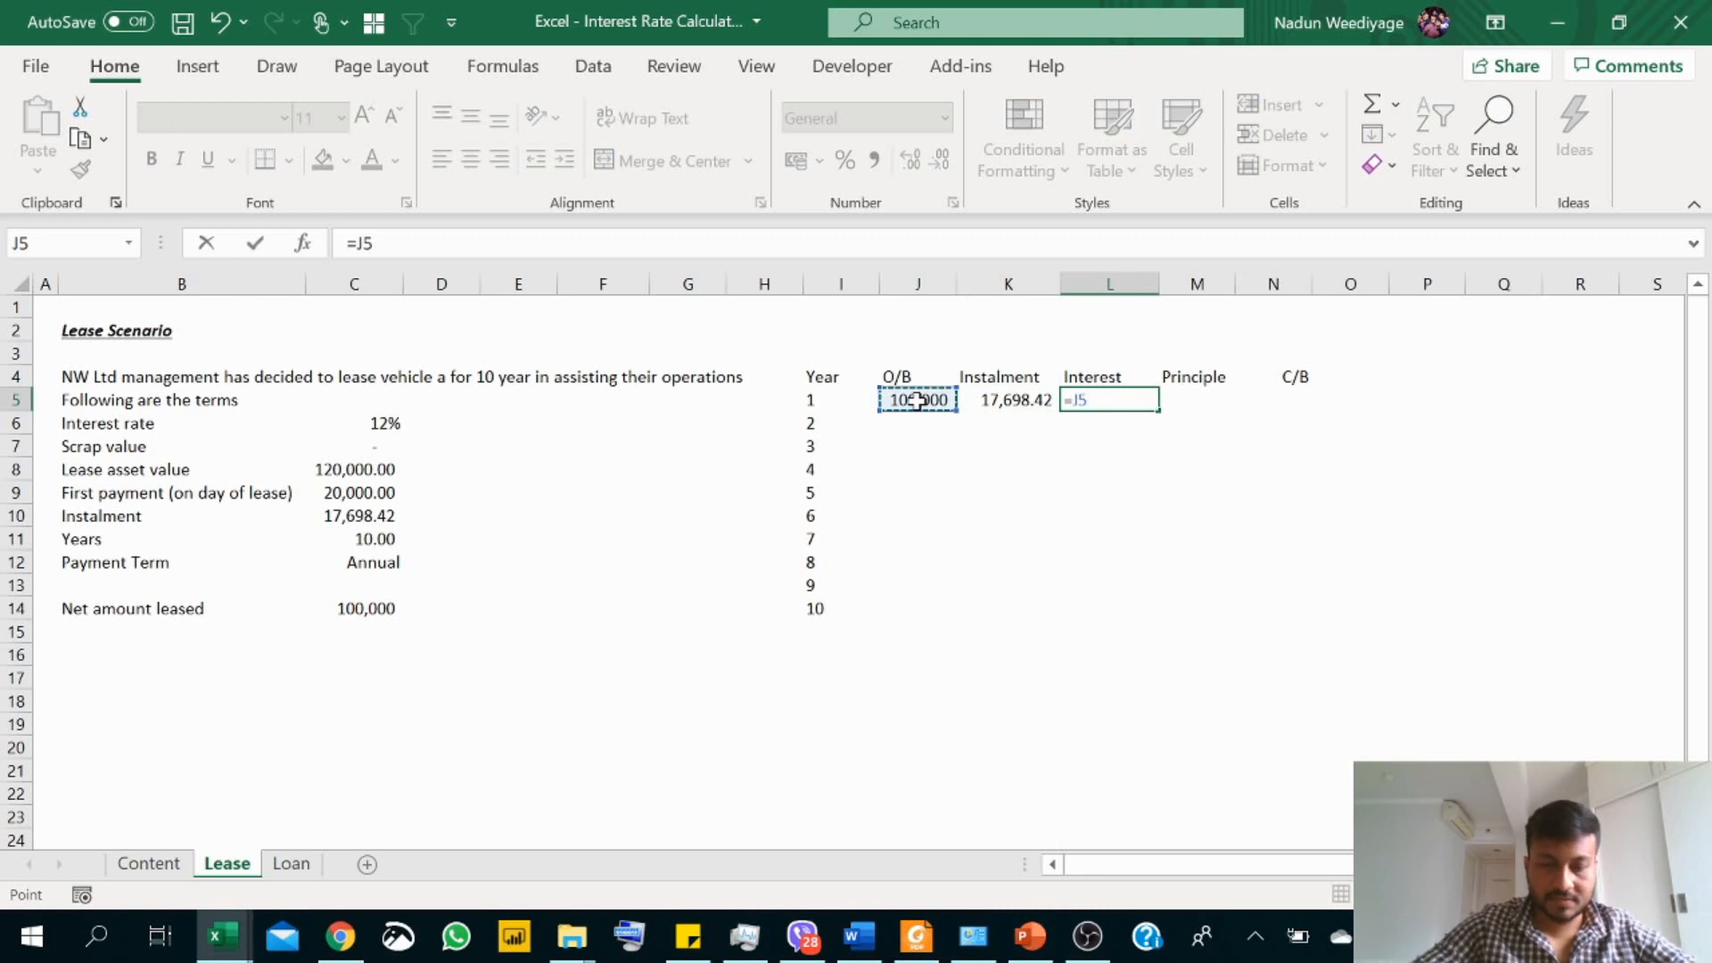
{"action": "type", "text": "*"}
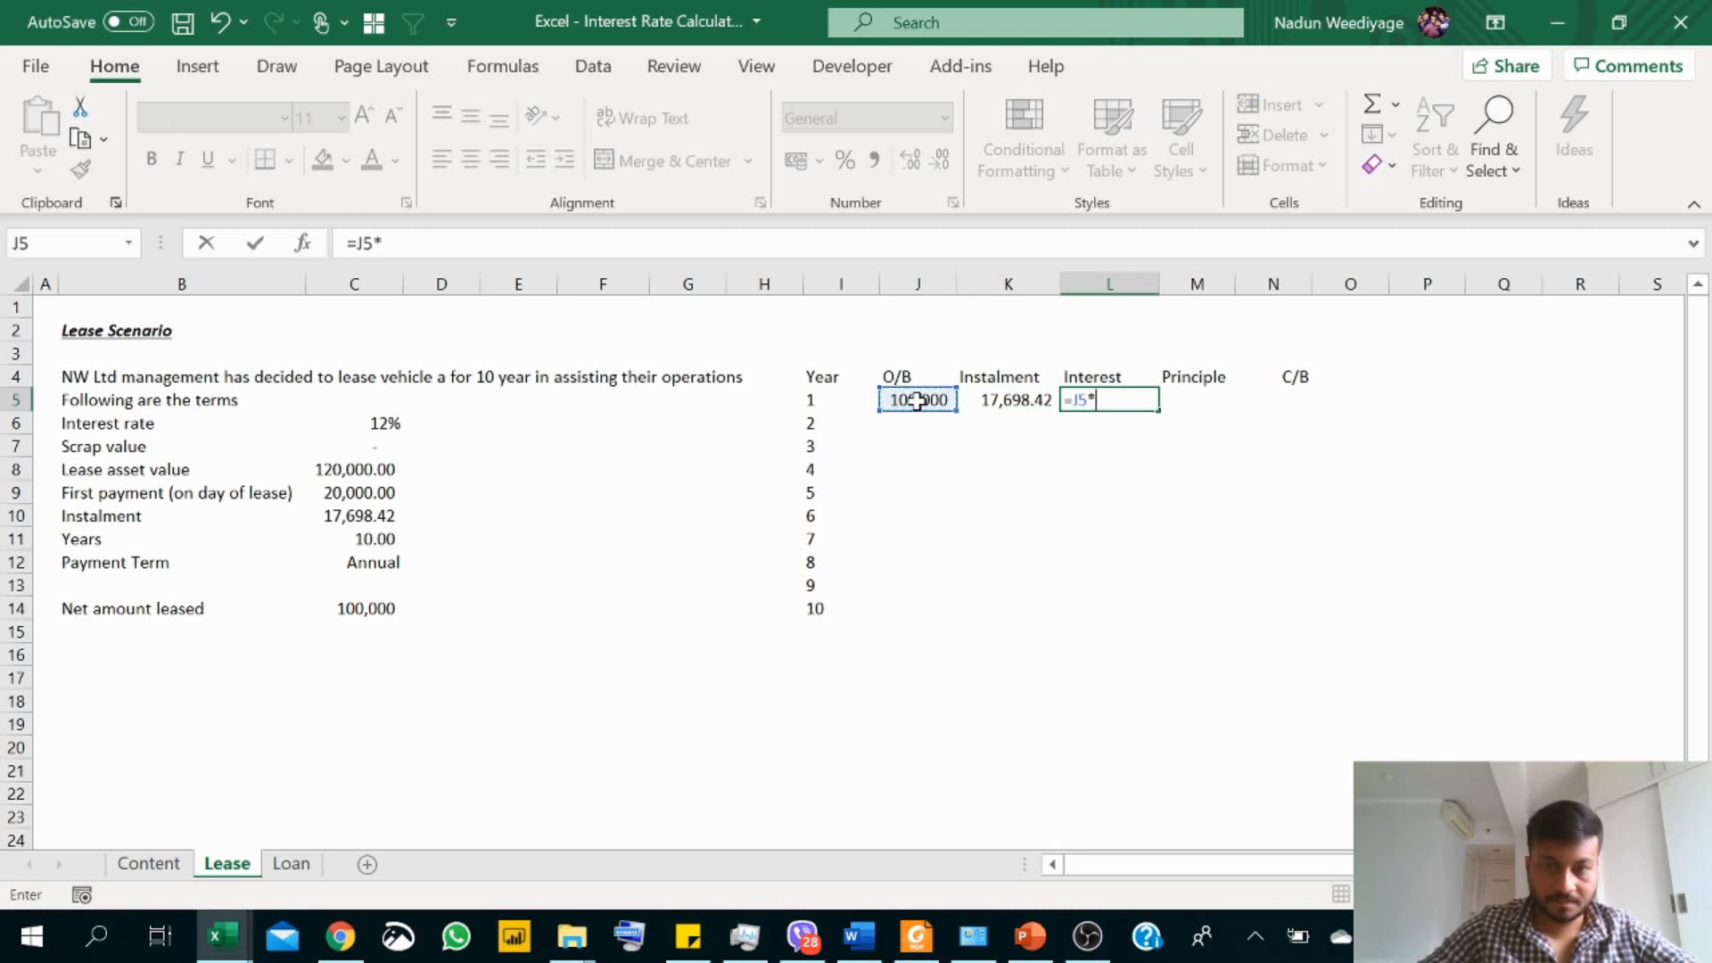
{"action": "left_click", "coordinate": [383, 422]}
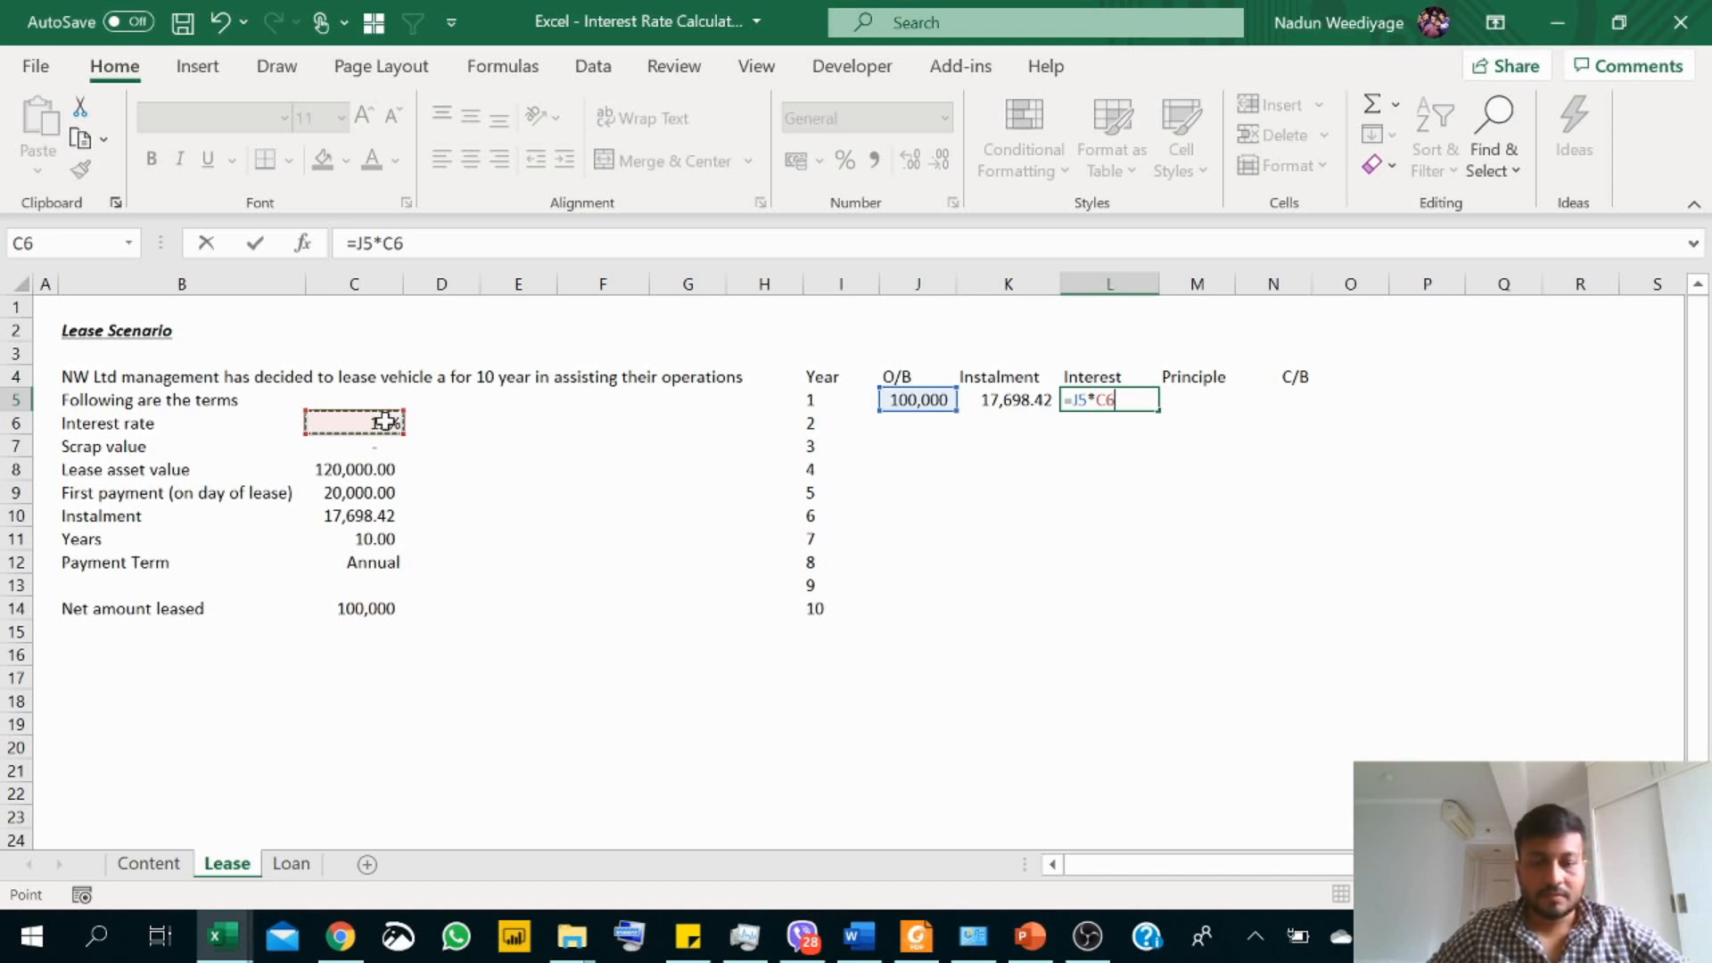
{"action": "key", "text": "F4"}
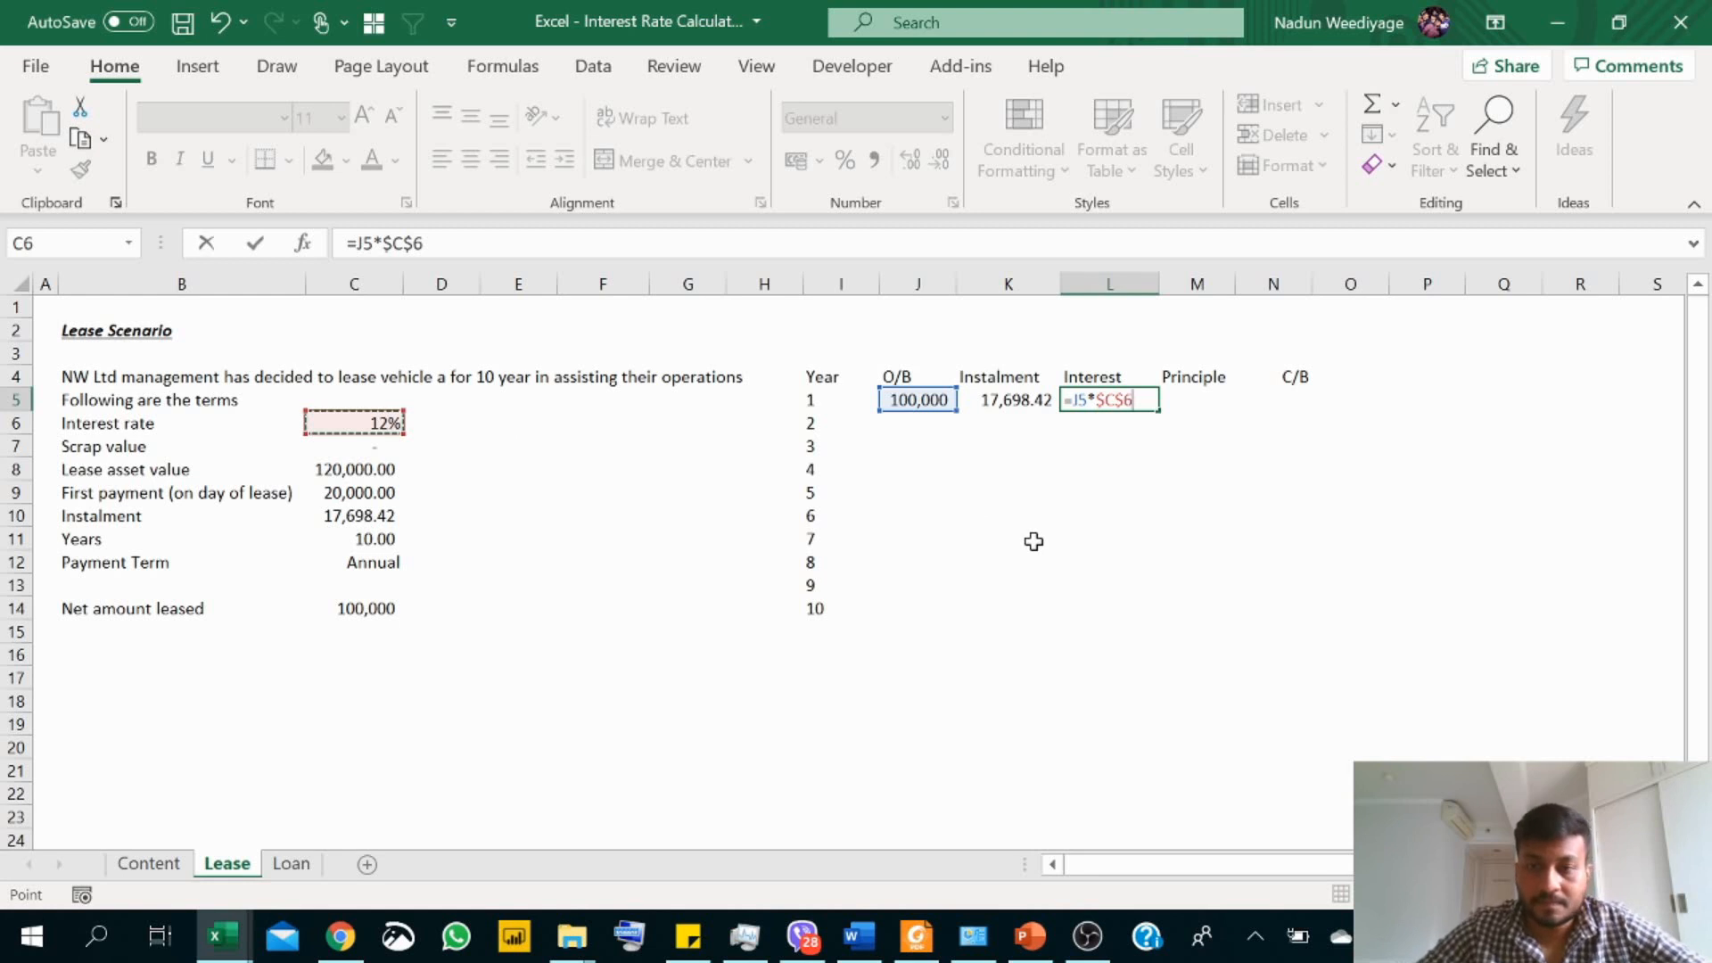
{"action": "key", "text": "Return"}
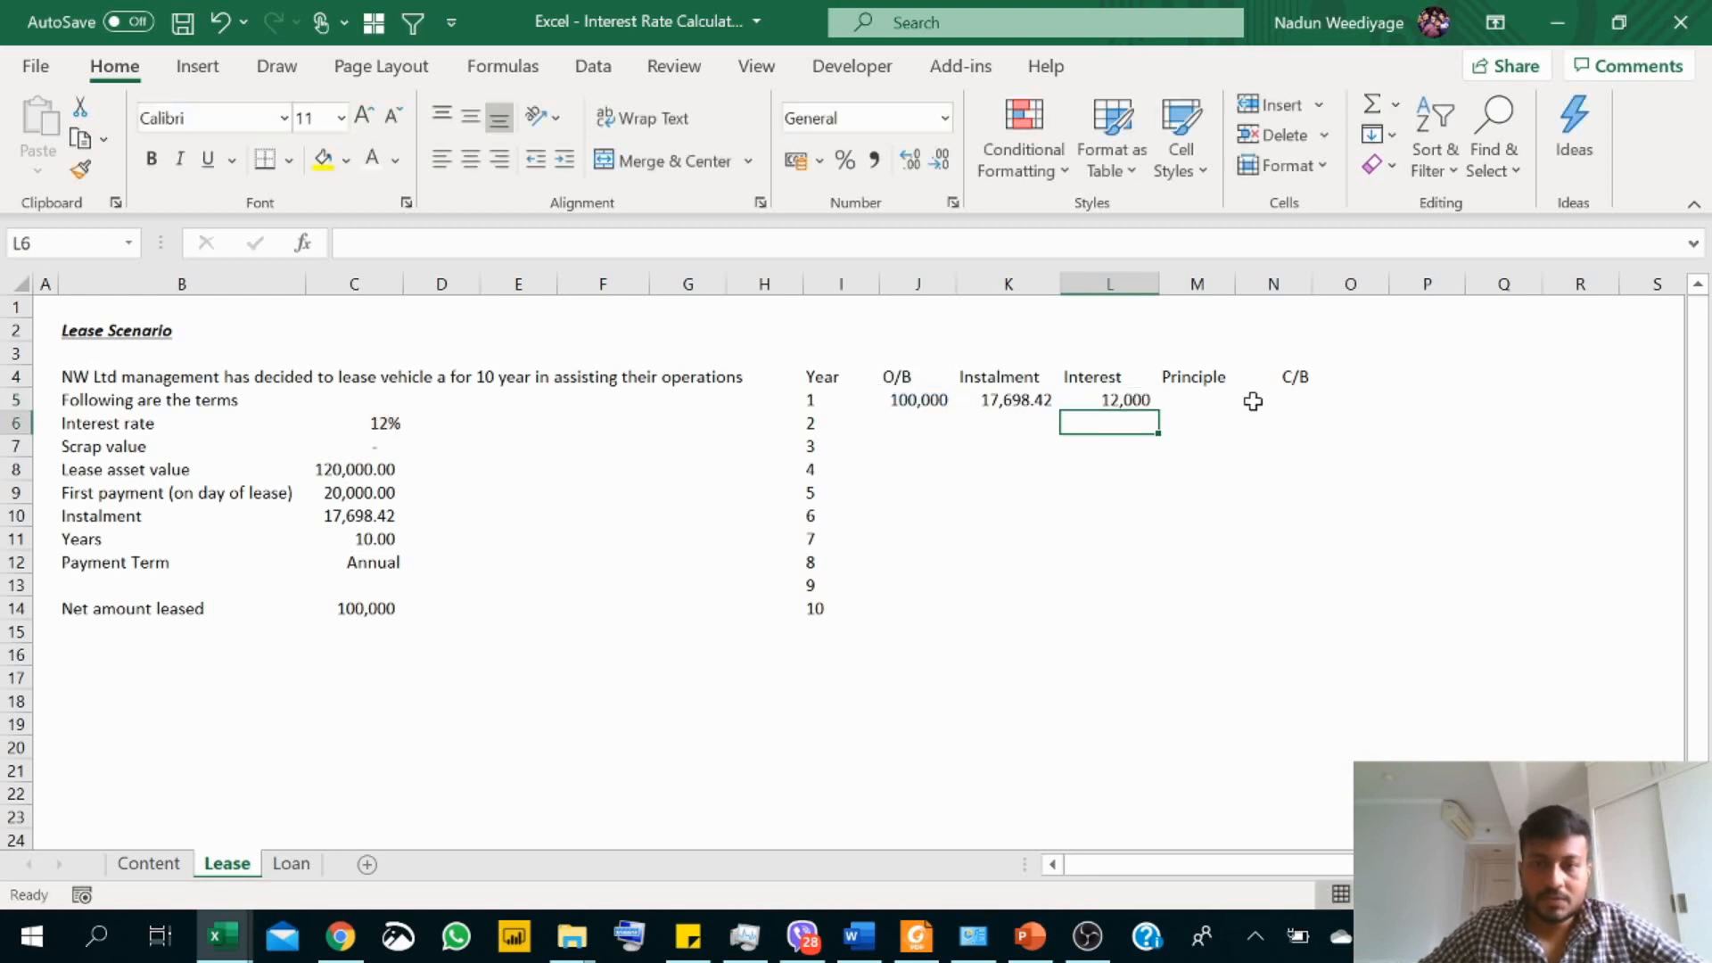
Step: Calculate the year 1 principal in M5 as instalment minus interest, using =K5-L5
{"action": "left_click", "coordinate": [1194, 400]}
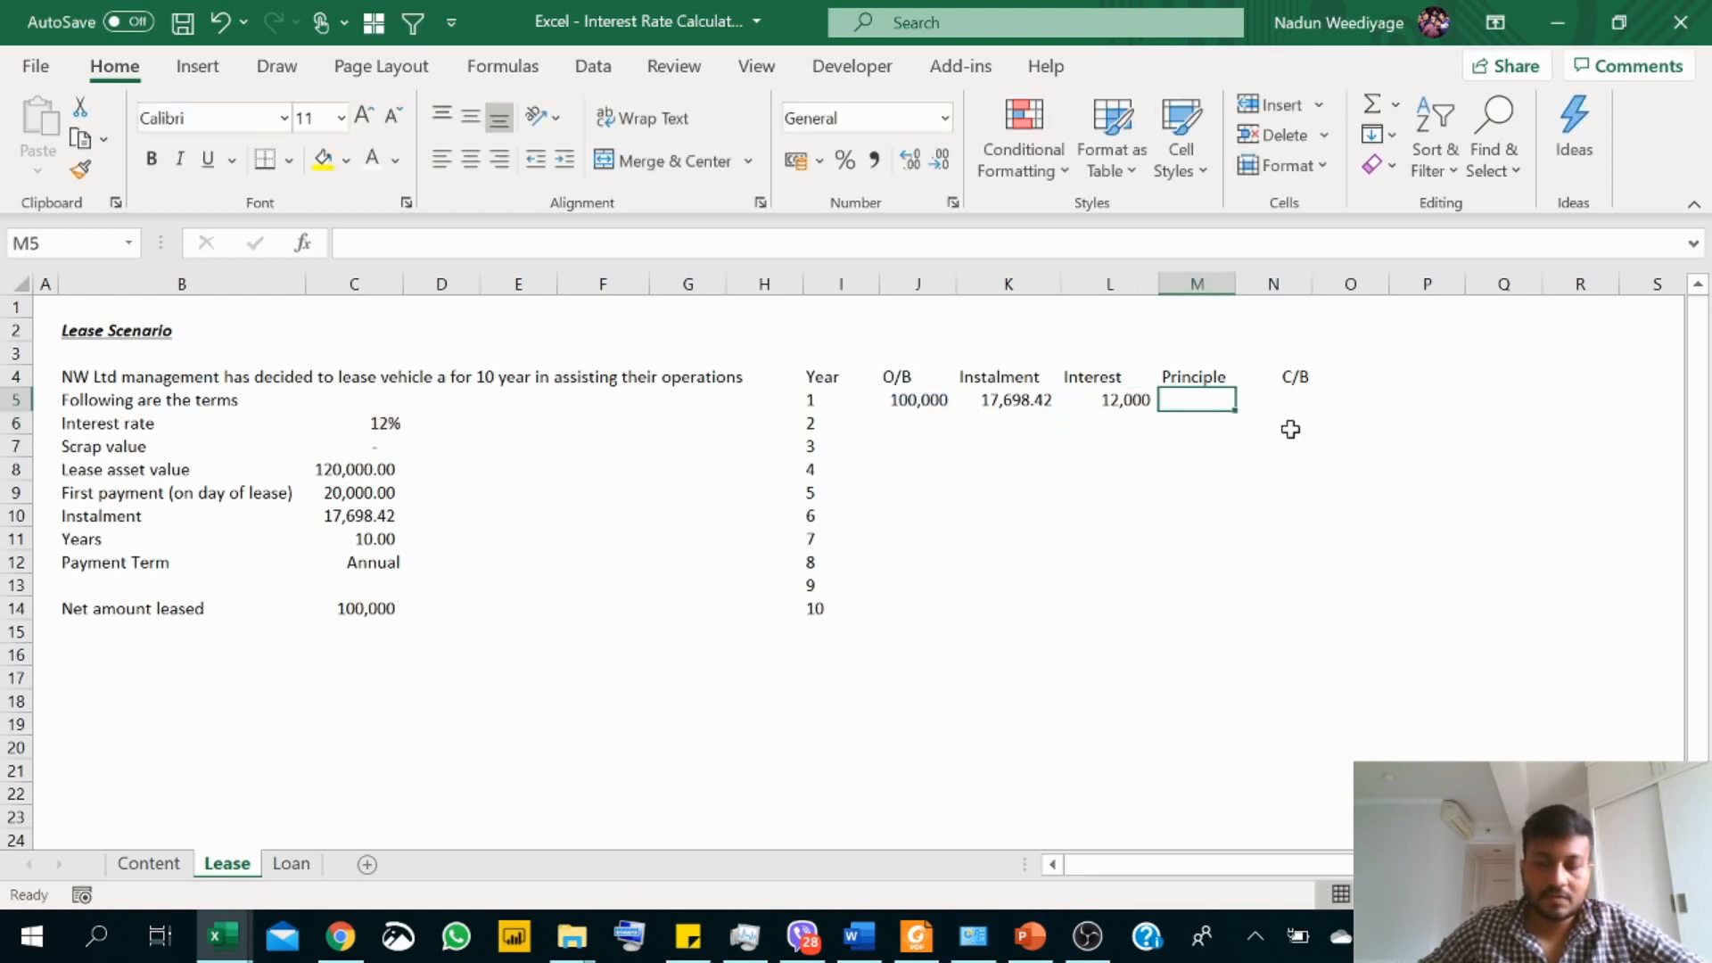
{"action": "type", "text": "="}
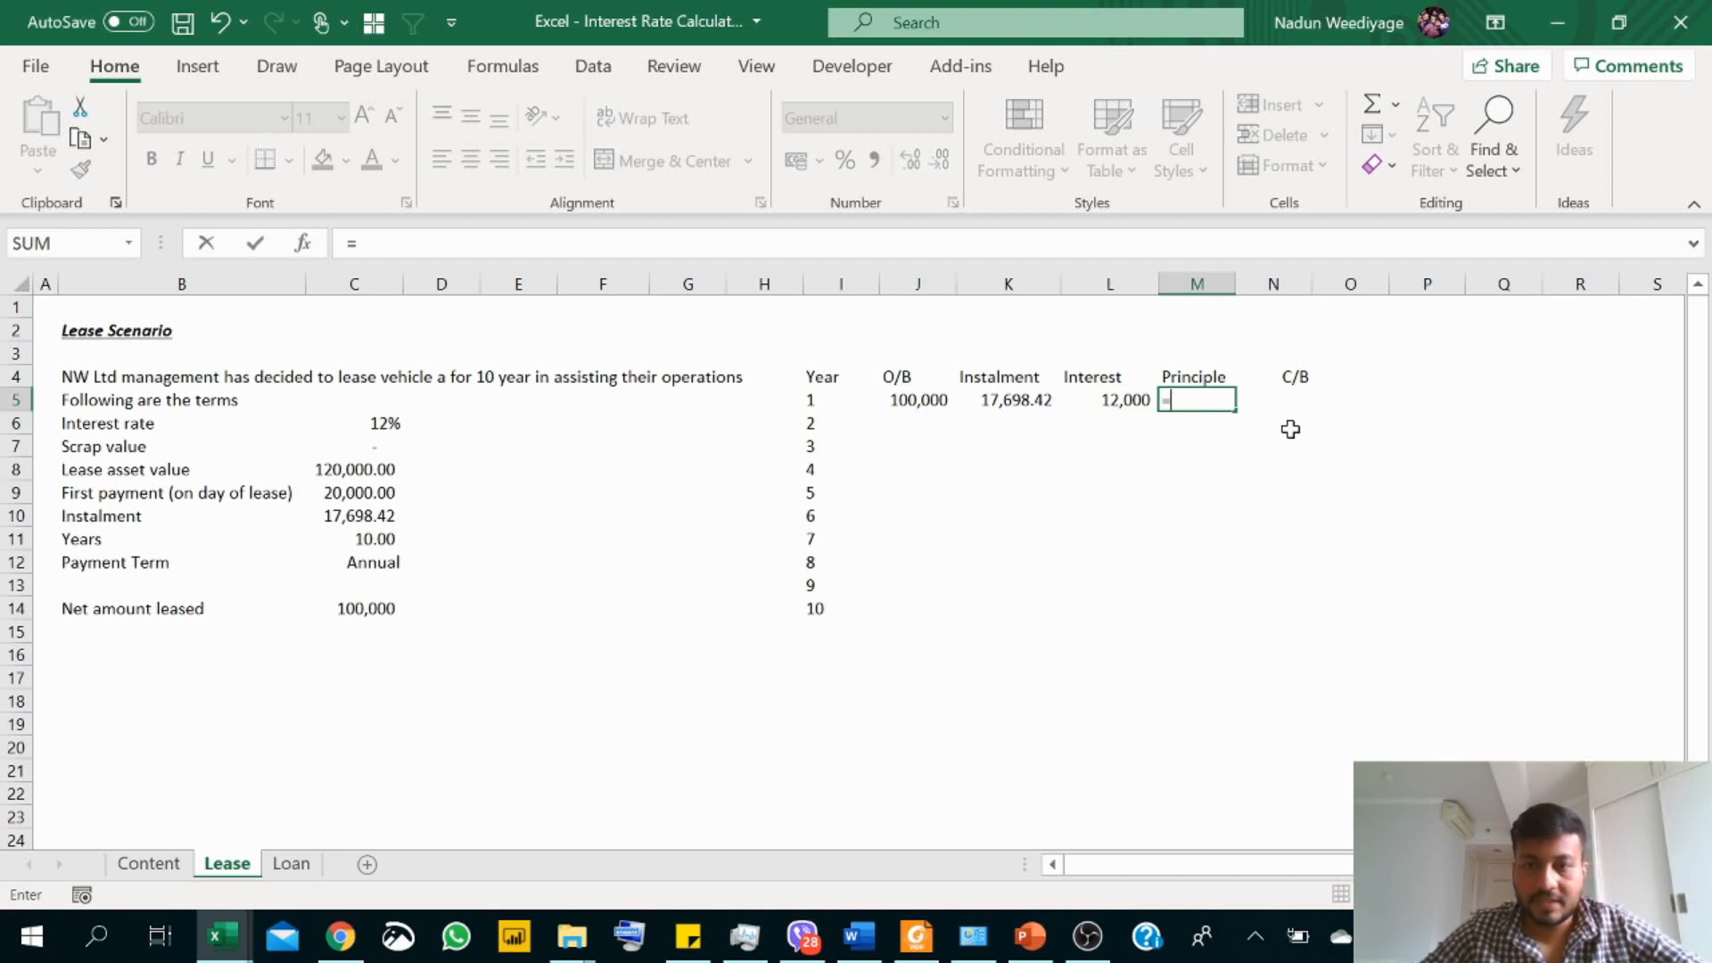
{"action": "key", "text": "Left"}
{"action": "key", "text": "Left"}
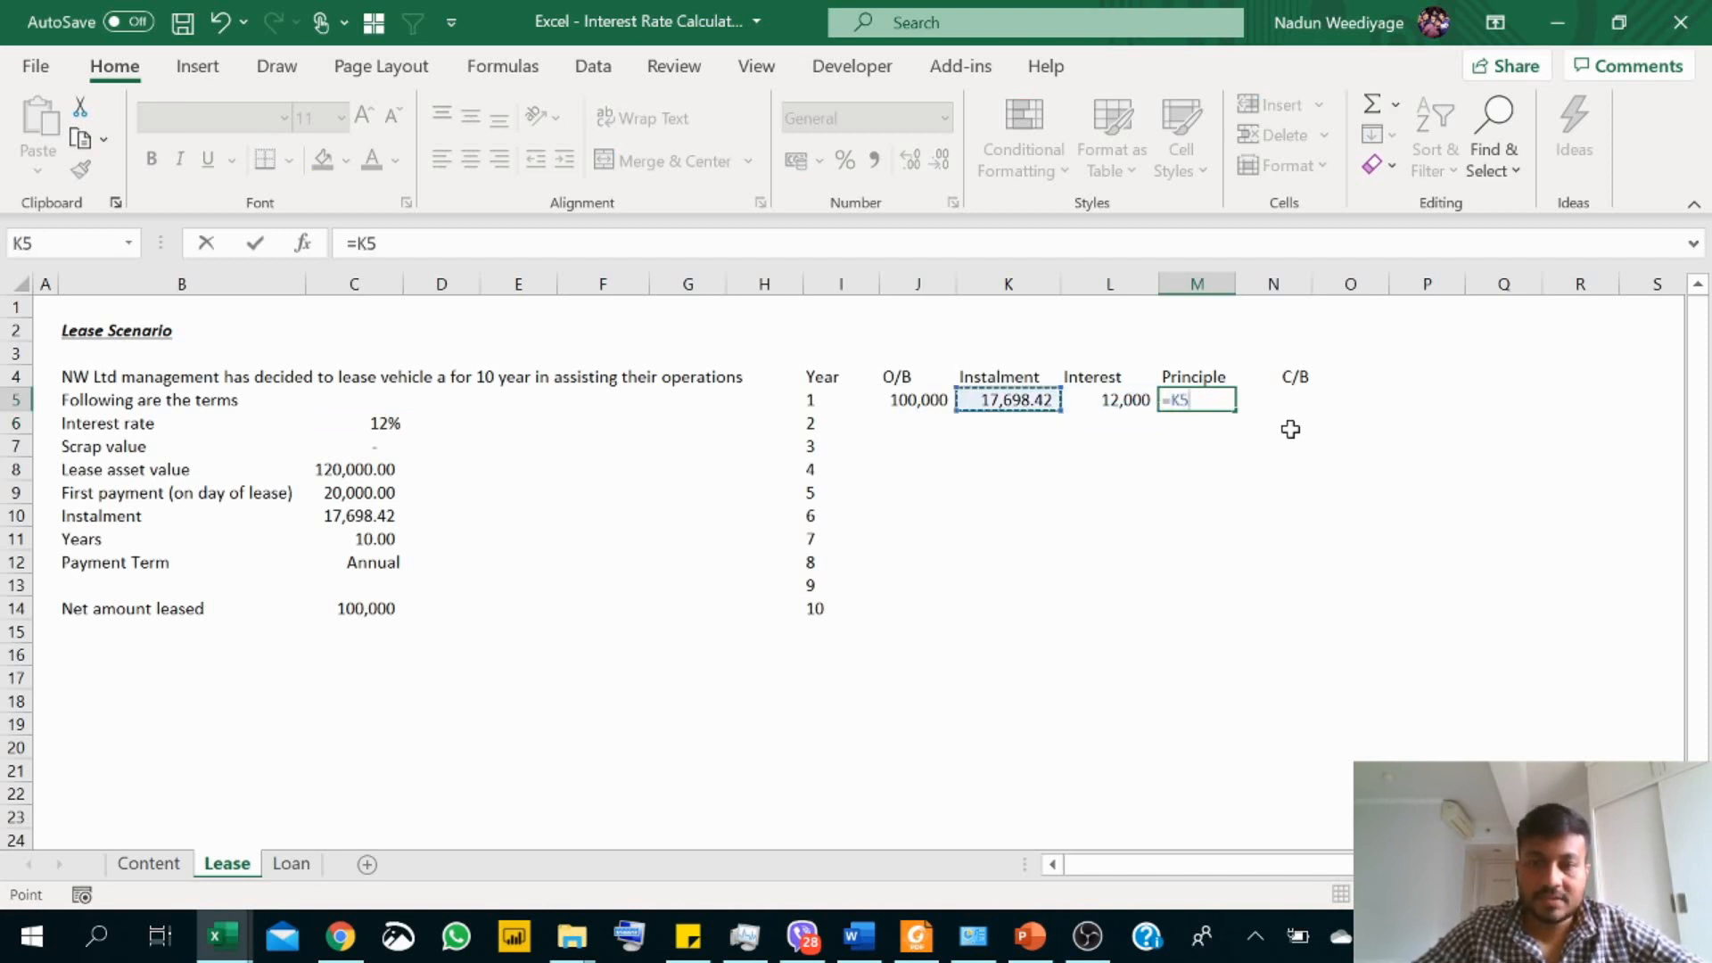
{"action": "type", "text": "-"}
{"action": "key", "text": "Left"}
{"action": "key", "text": "Return"}
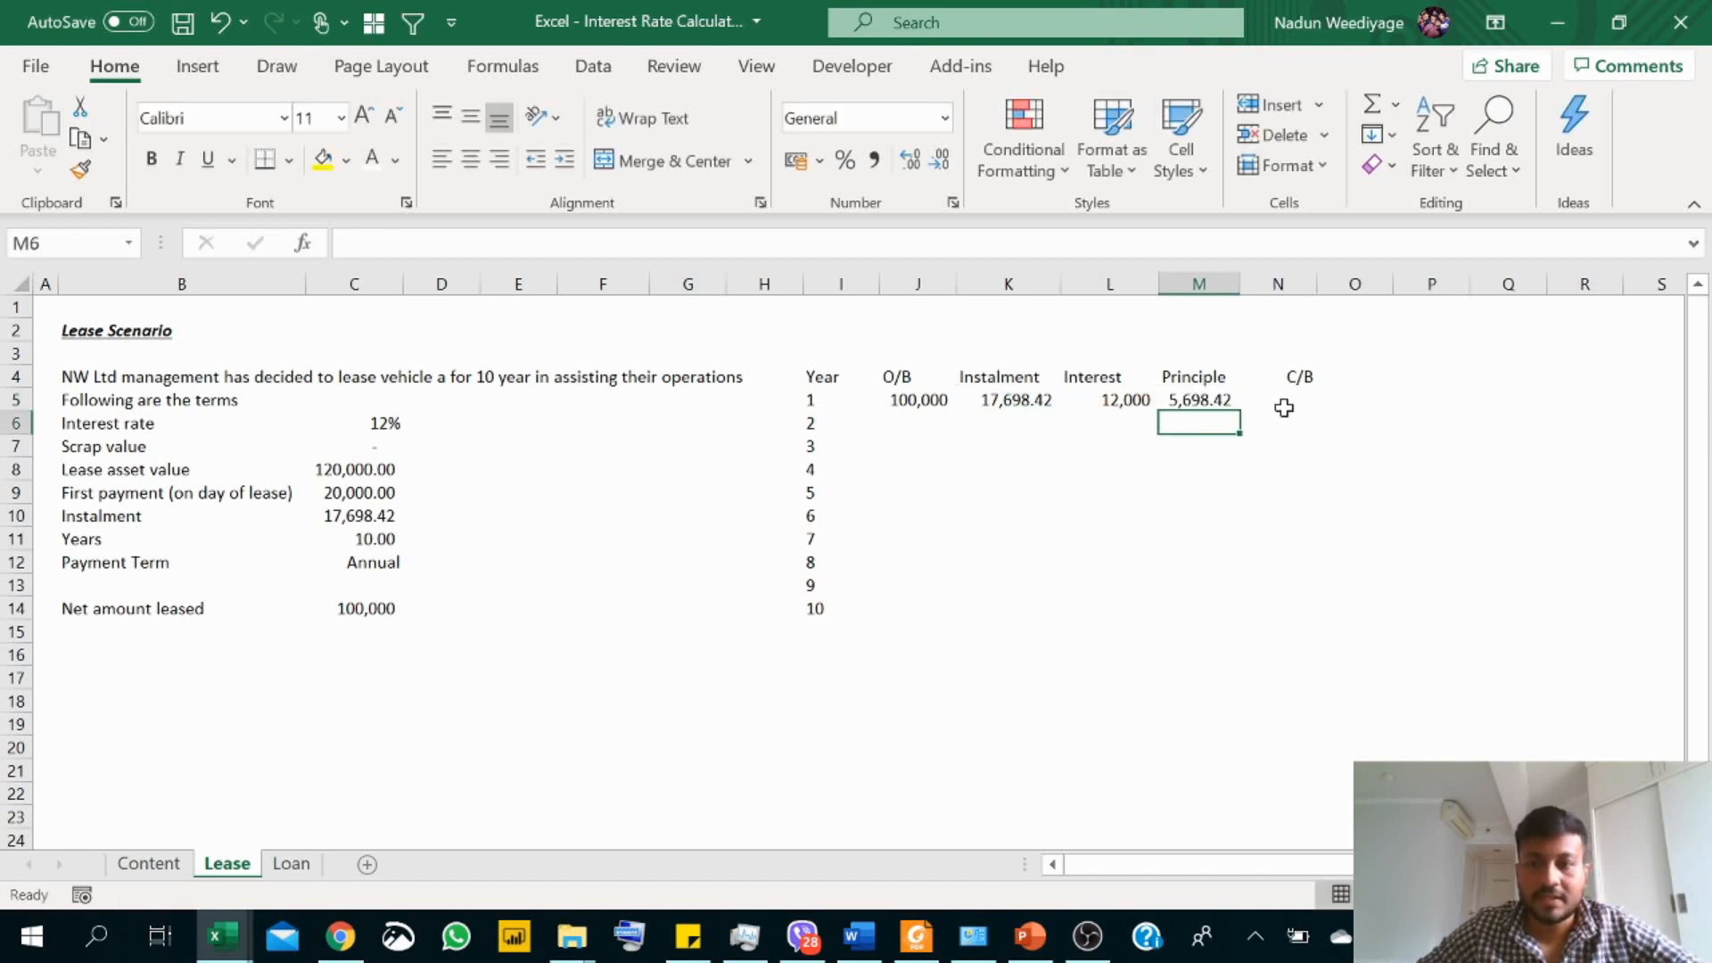
Step: Calculate the year 1 closing balance in N5 as opening balance minus principal, using =J5-M5
{"action": "left_click", "coordinate": [1289, 398]}
{"action": "type", "text": "="}
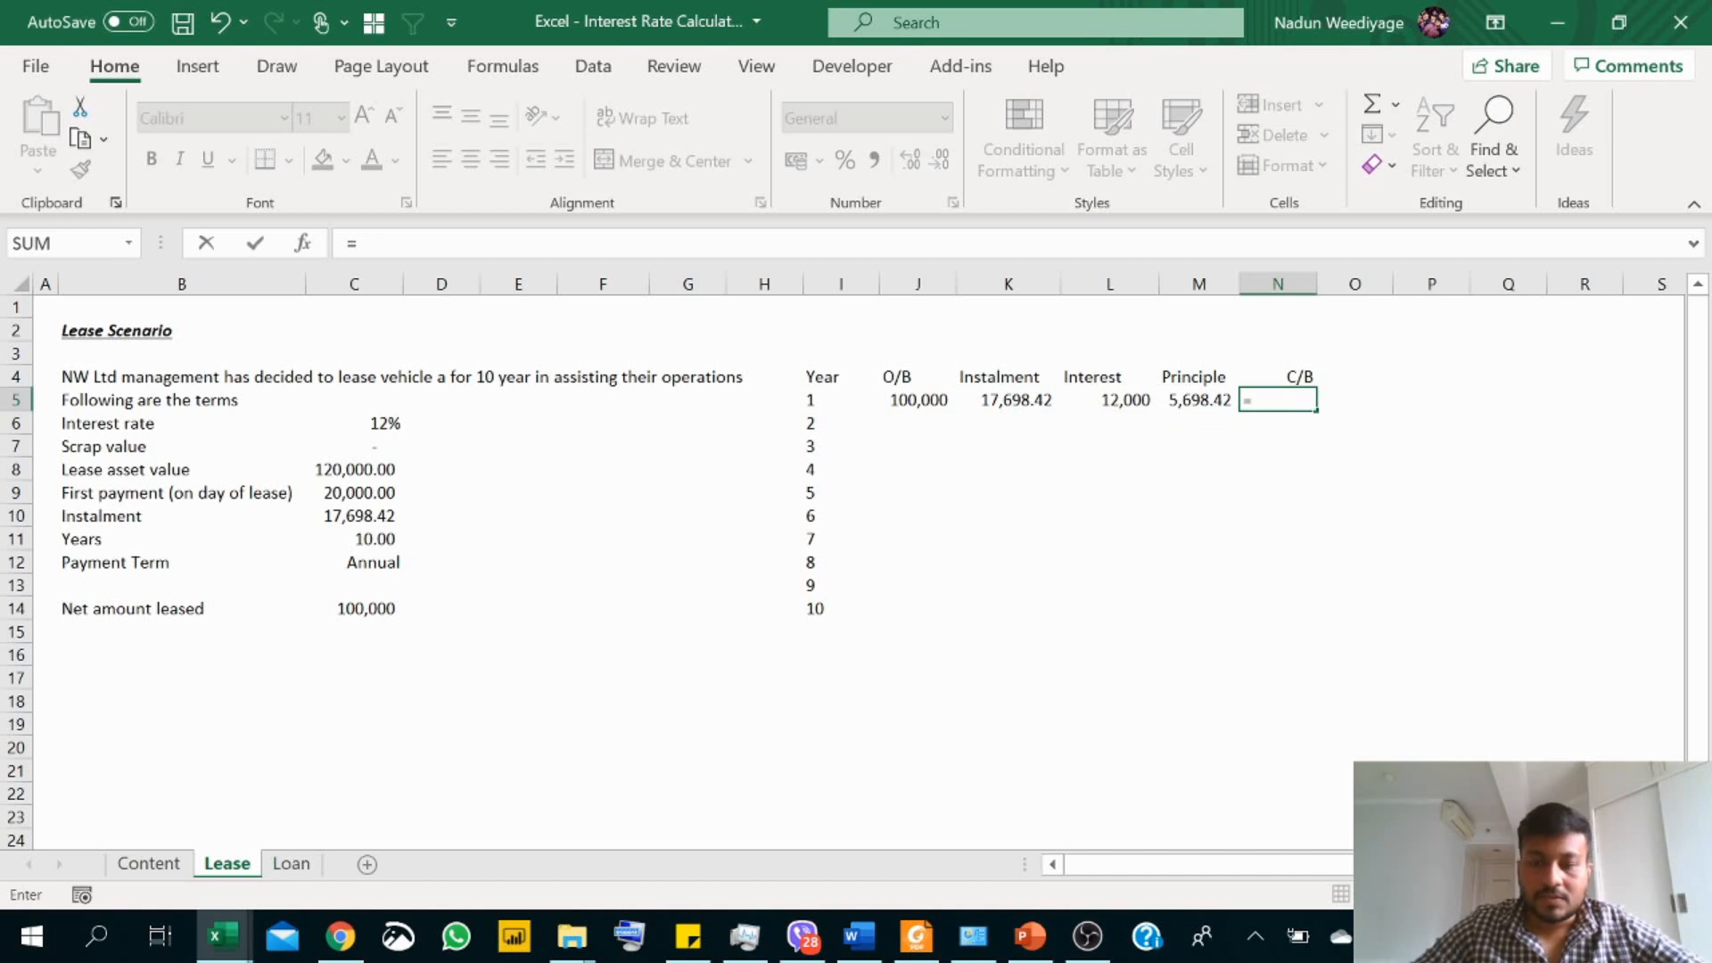
{"action": "key", "text": "Left"}
{"action": "key", "text": "Left"}
{"action": "key", "text": "Left"}
{"action": "key", "text": "Left"}
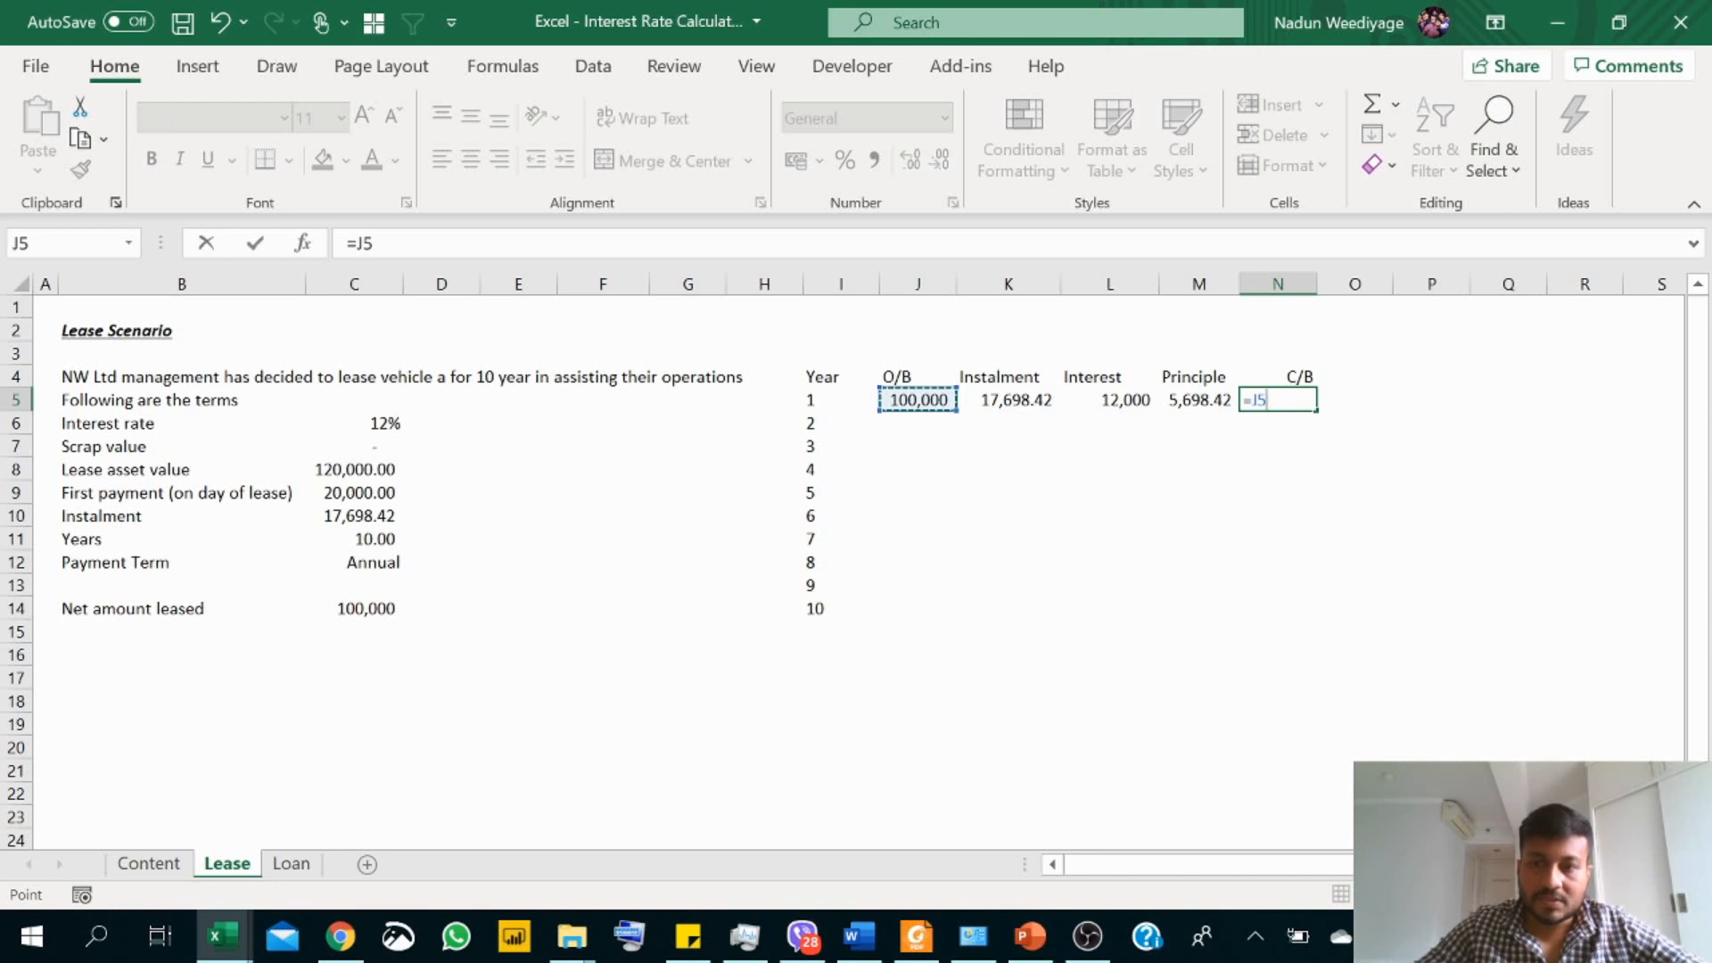
{"action": "type", "text": "-"}
{"action": "key", "text": "Left"}
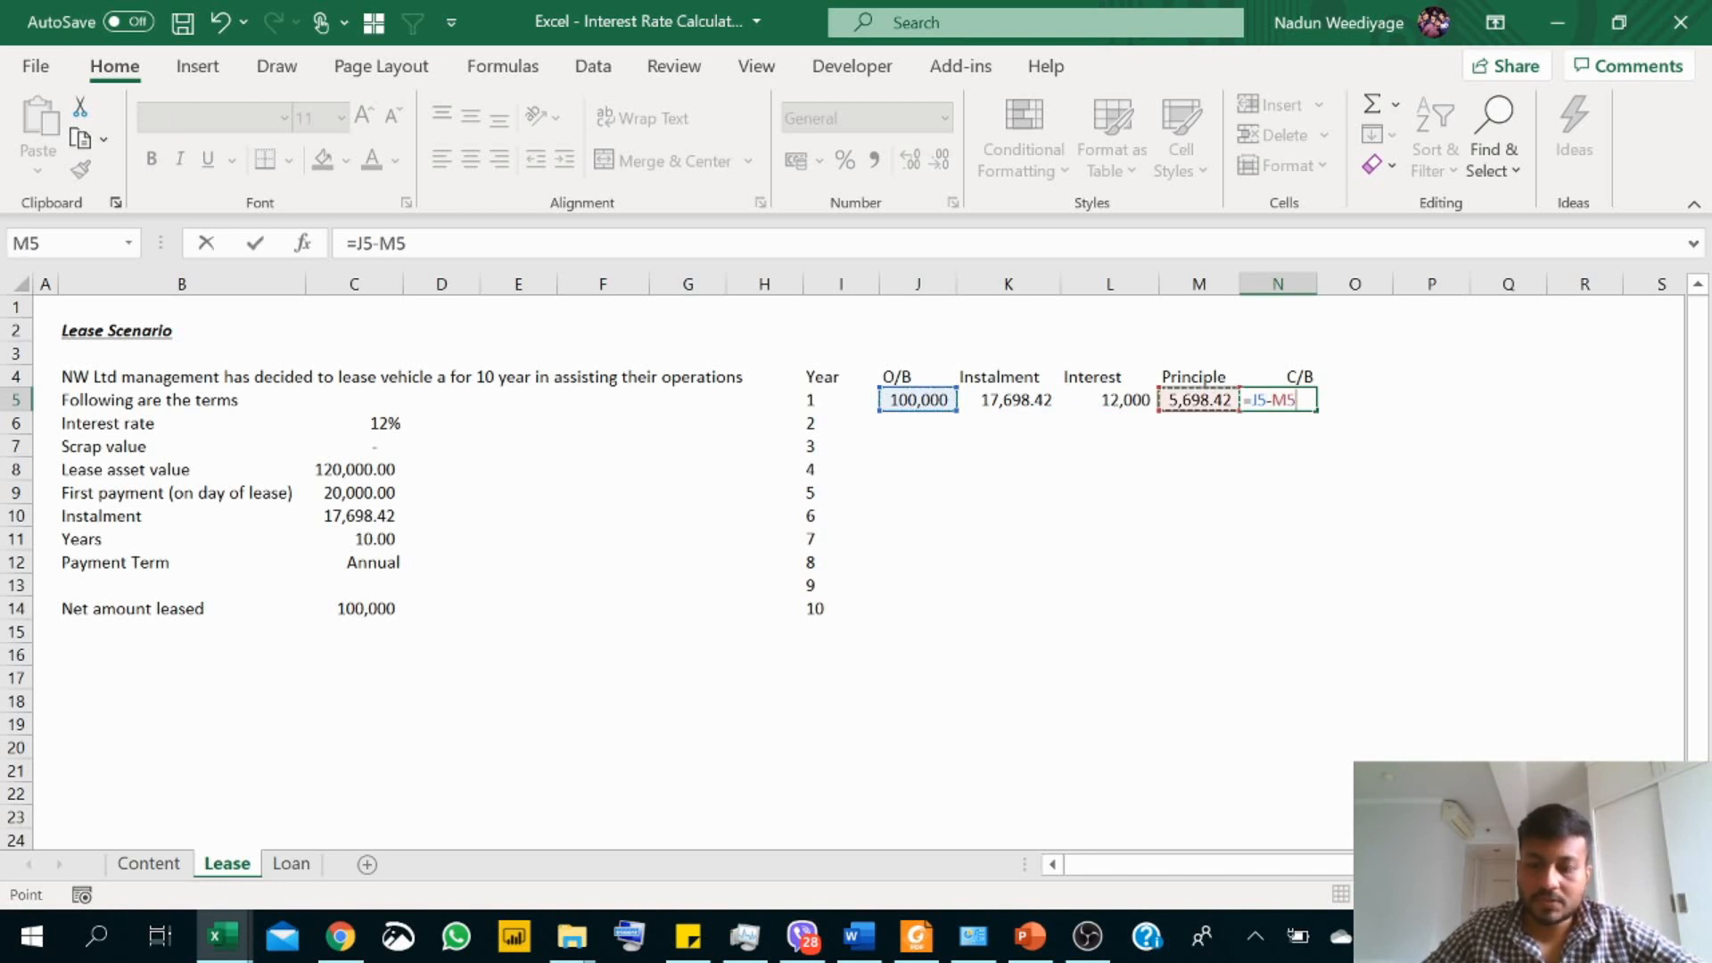
{"action": "key", "text": "Return"}
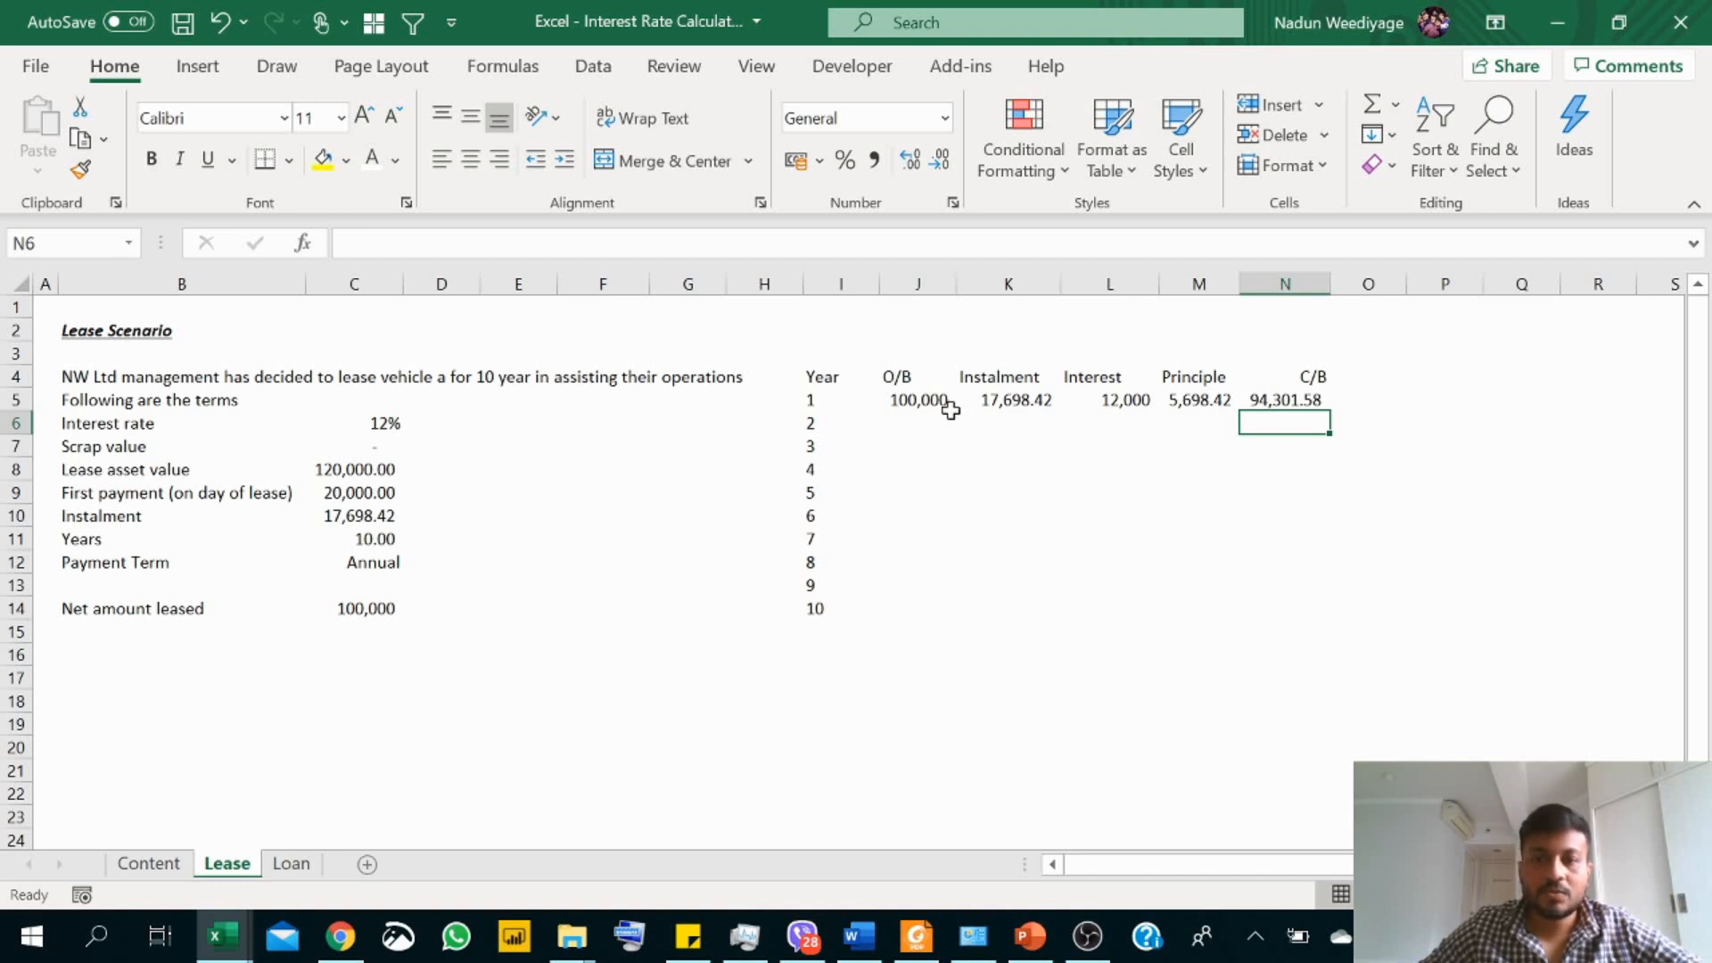
Step: Link the year 2 opening balance in J6 to the prior closing balance with =N5 and fill it down to J14
{"action": "left_click", "coordinate": [924, 419]}
{"action": "type", "text": "="}
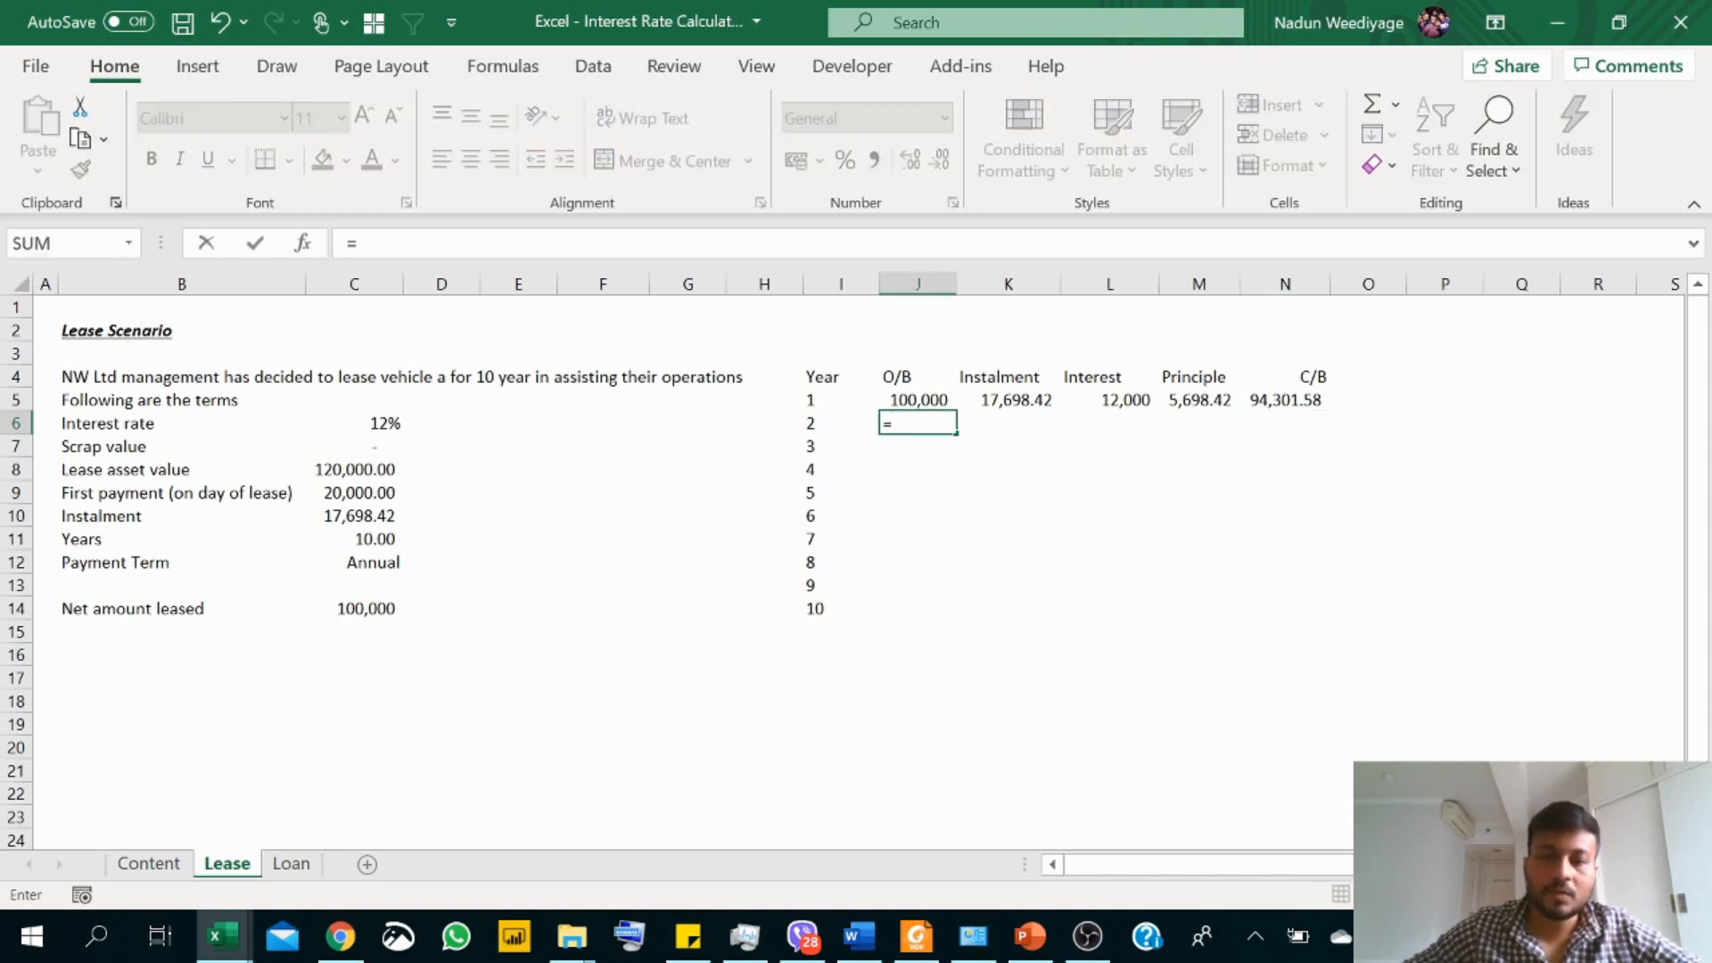
{"action": "left_click", "coordinate": [1266, 404]}
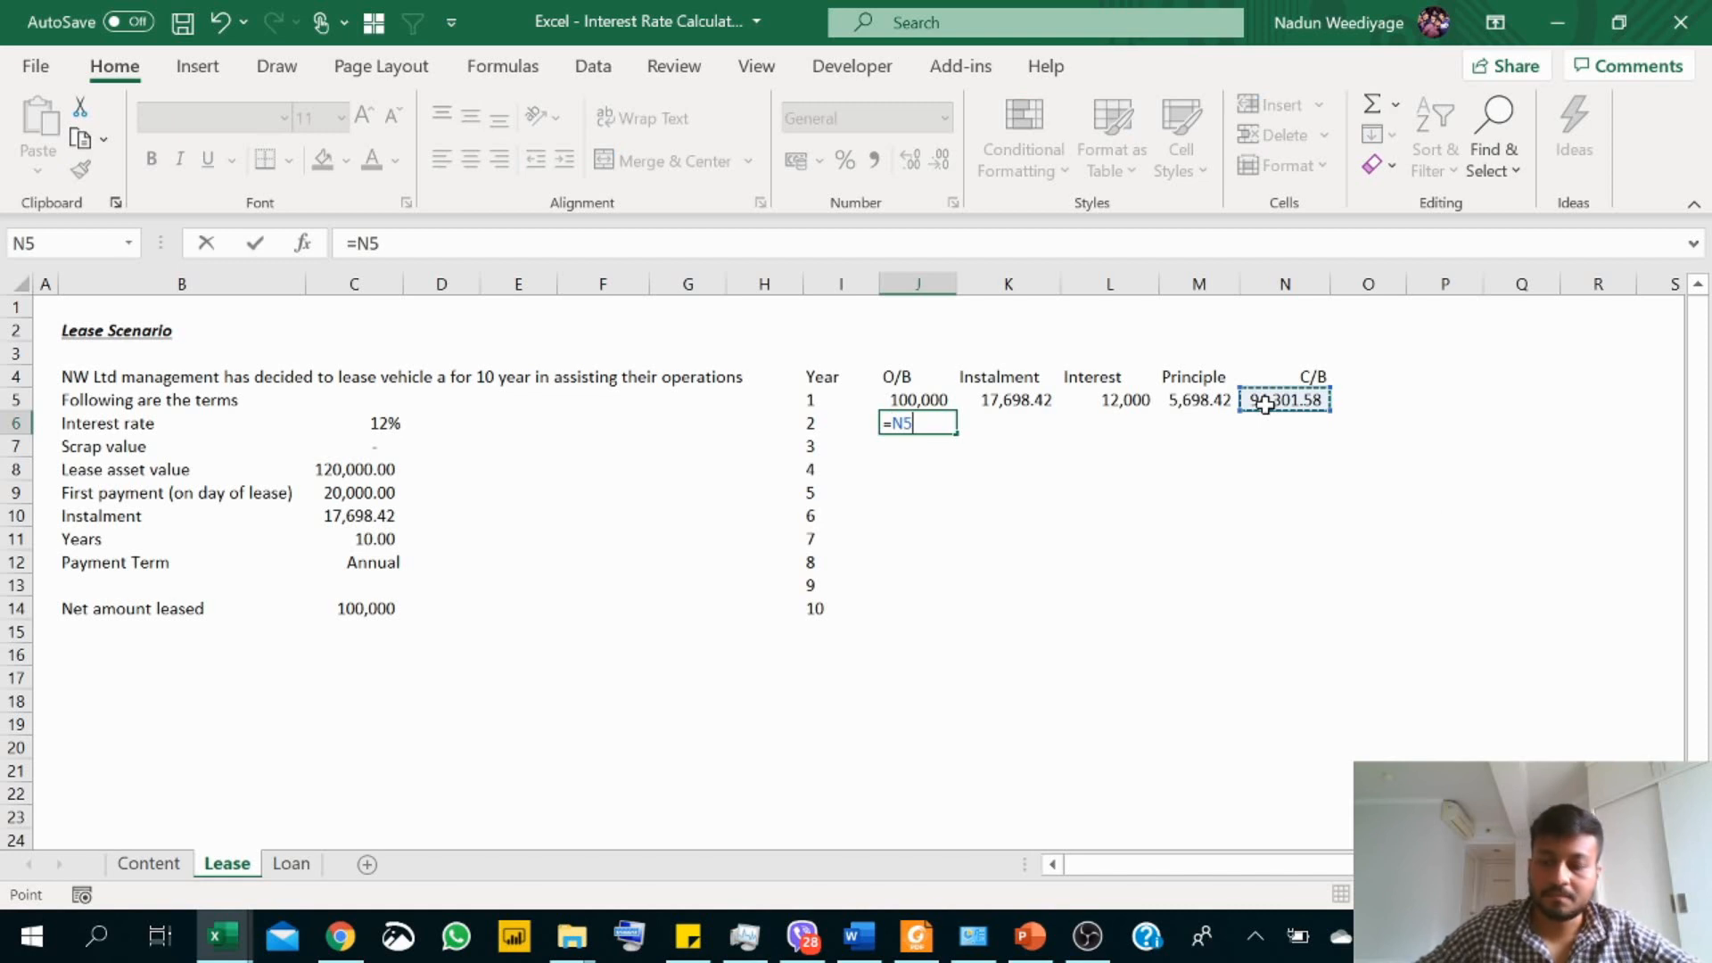
{"action": "key", "text": "Return"}
{"action": "left_click", "coordinate": [958, 419]}
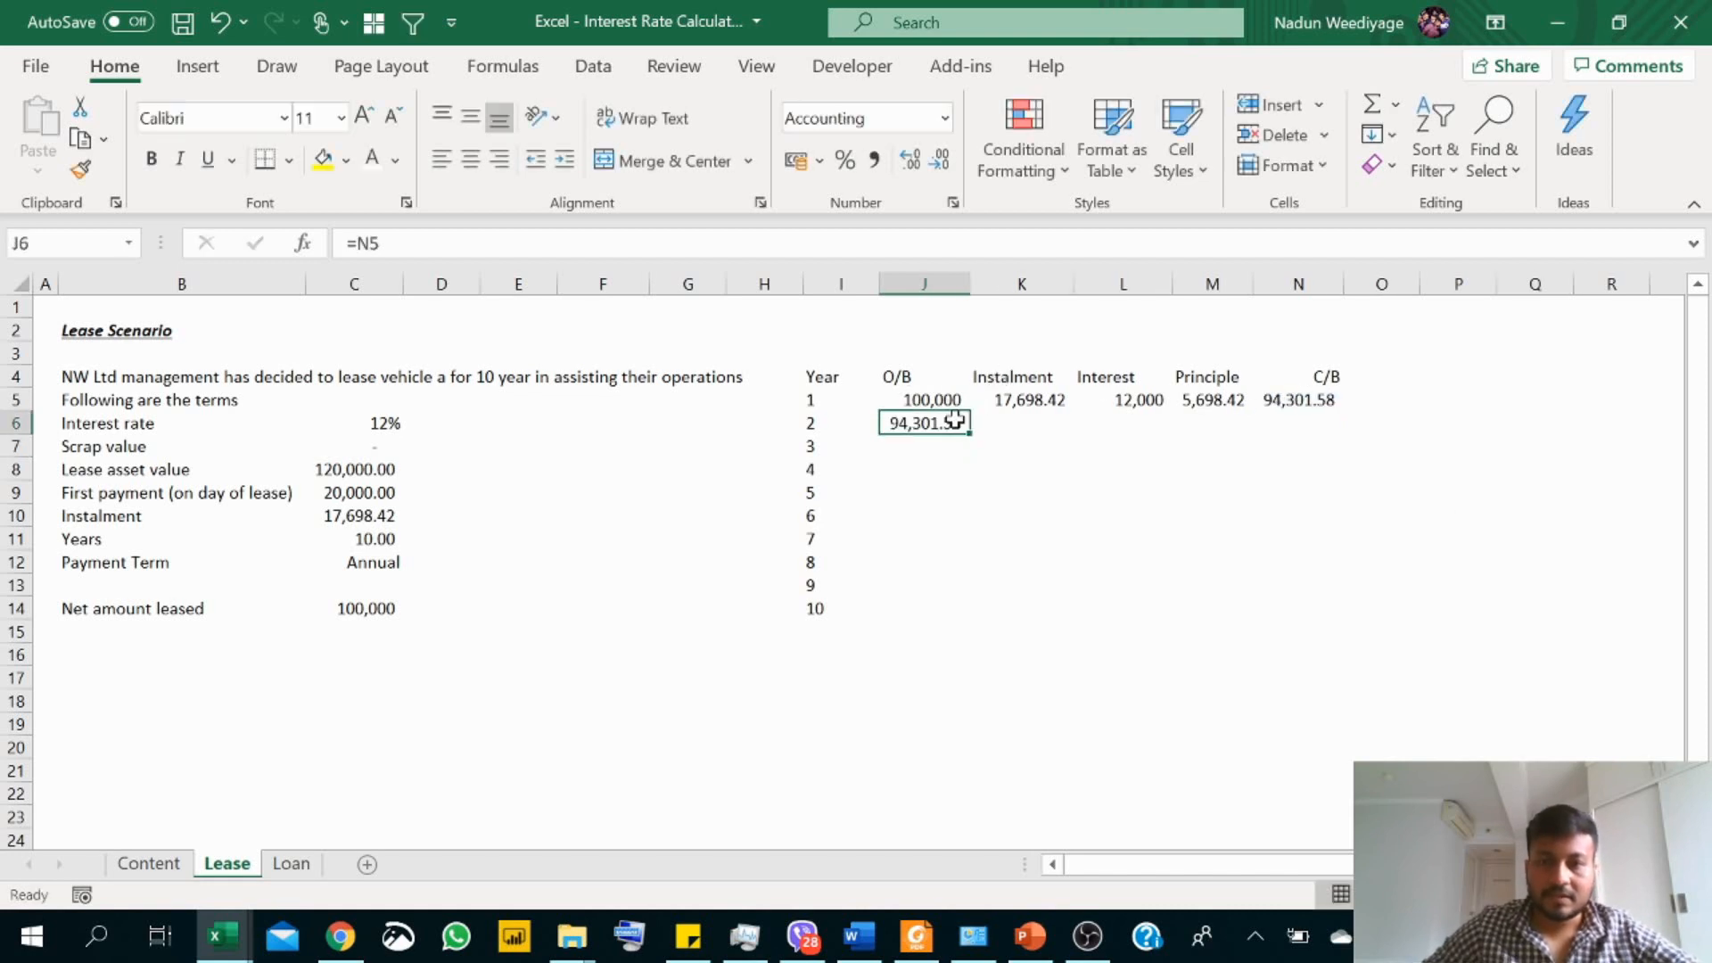
{"action": "left_click_drag", "start_coordinate": [970, 435], "coordinate": [977, 614]}
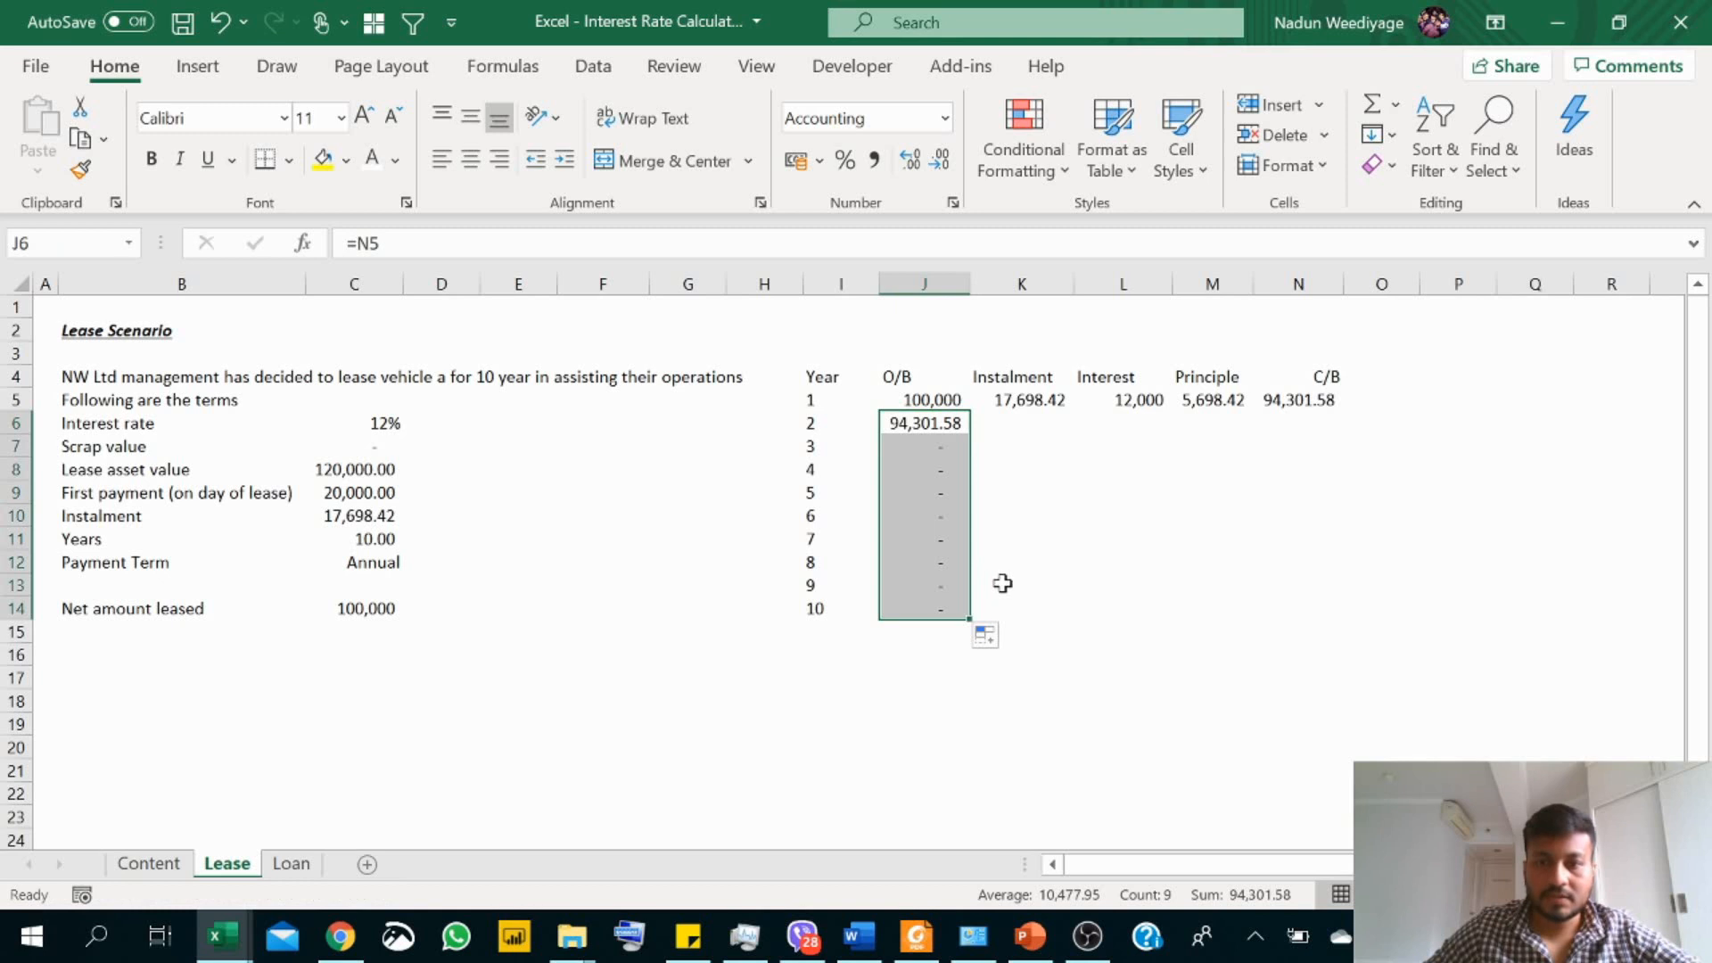
Step: Fill the instalment, interest, principal and closing balance formulas from K5:N5 down to row 14, and autofit the Principle column
{"action": "left_click", "coordinate": [1024, 403]}
{"action": "left_click_drag", "start_coordinate": [1024, 403], "coordinate": [1314, 600]}
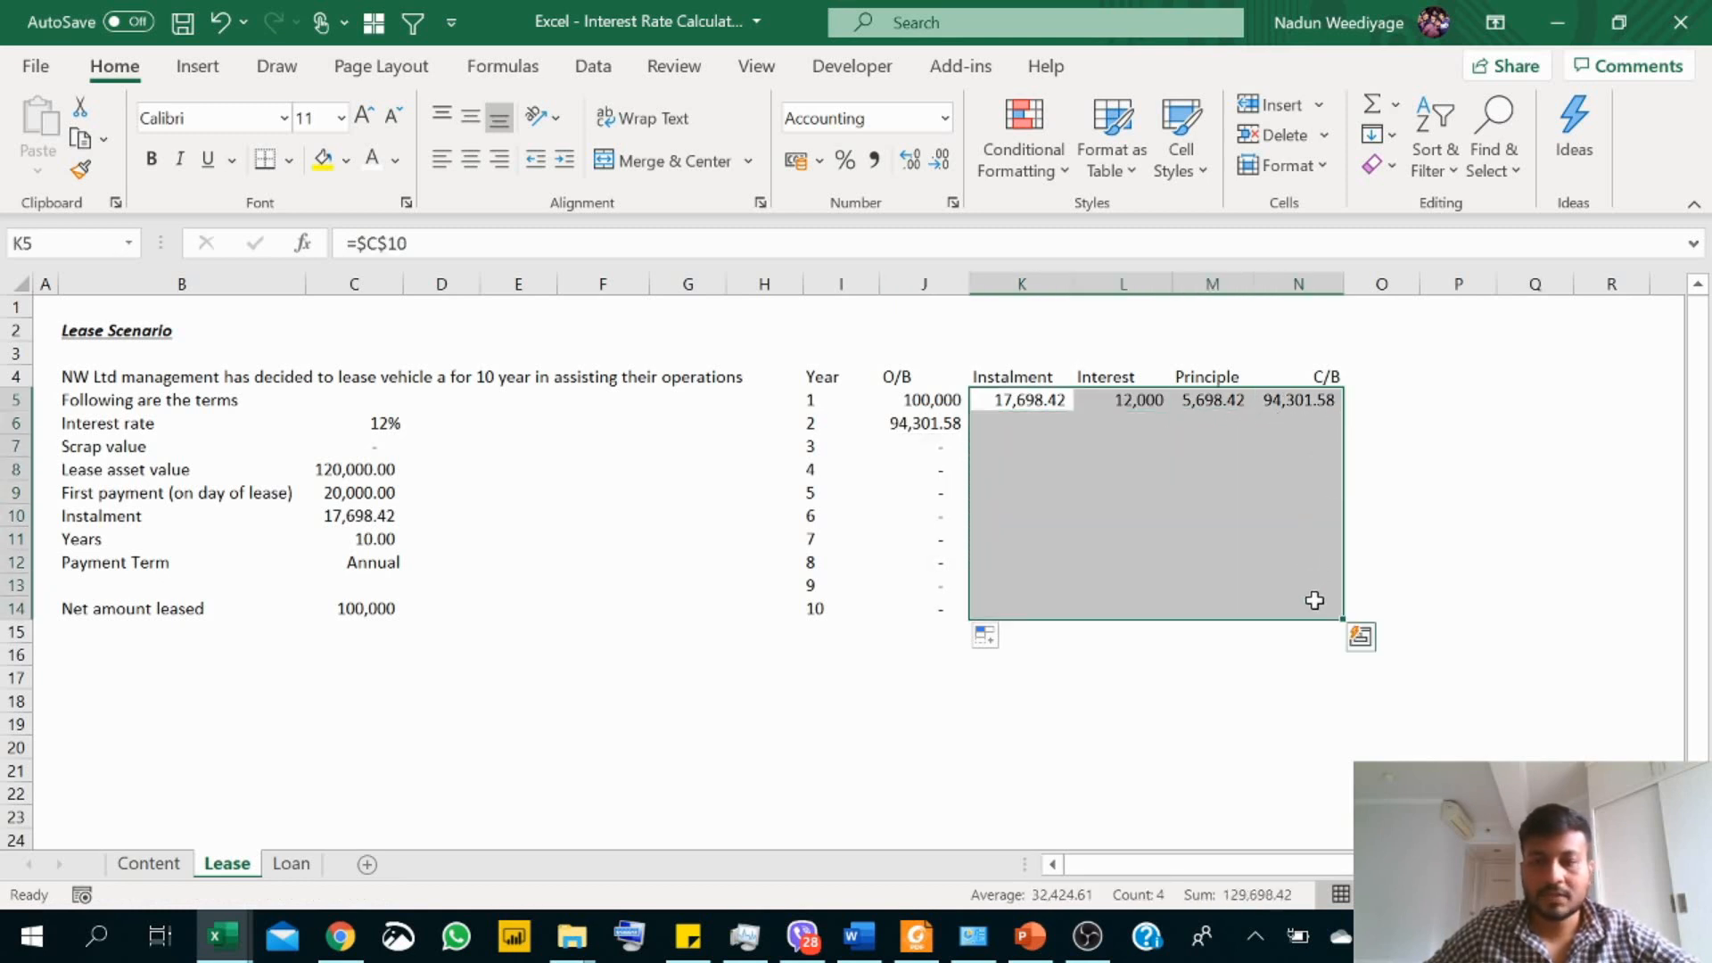
{"action": "key", "text": "ctrl+d"}
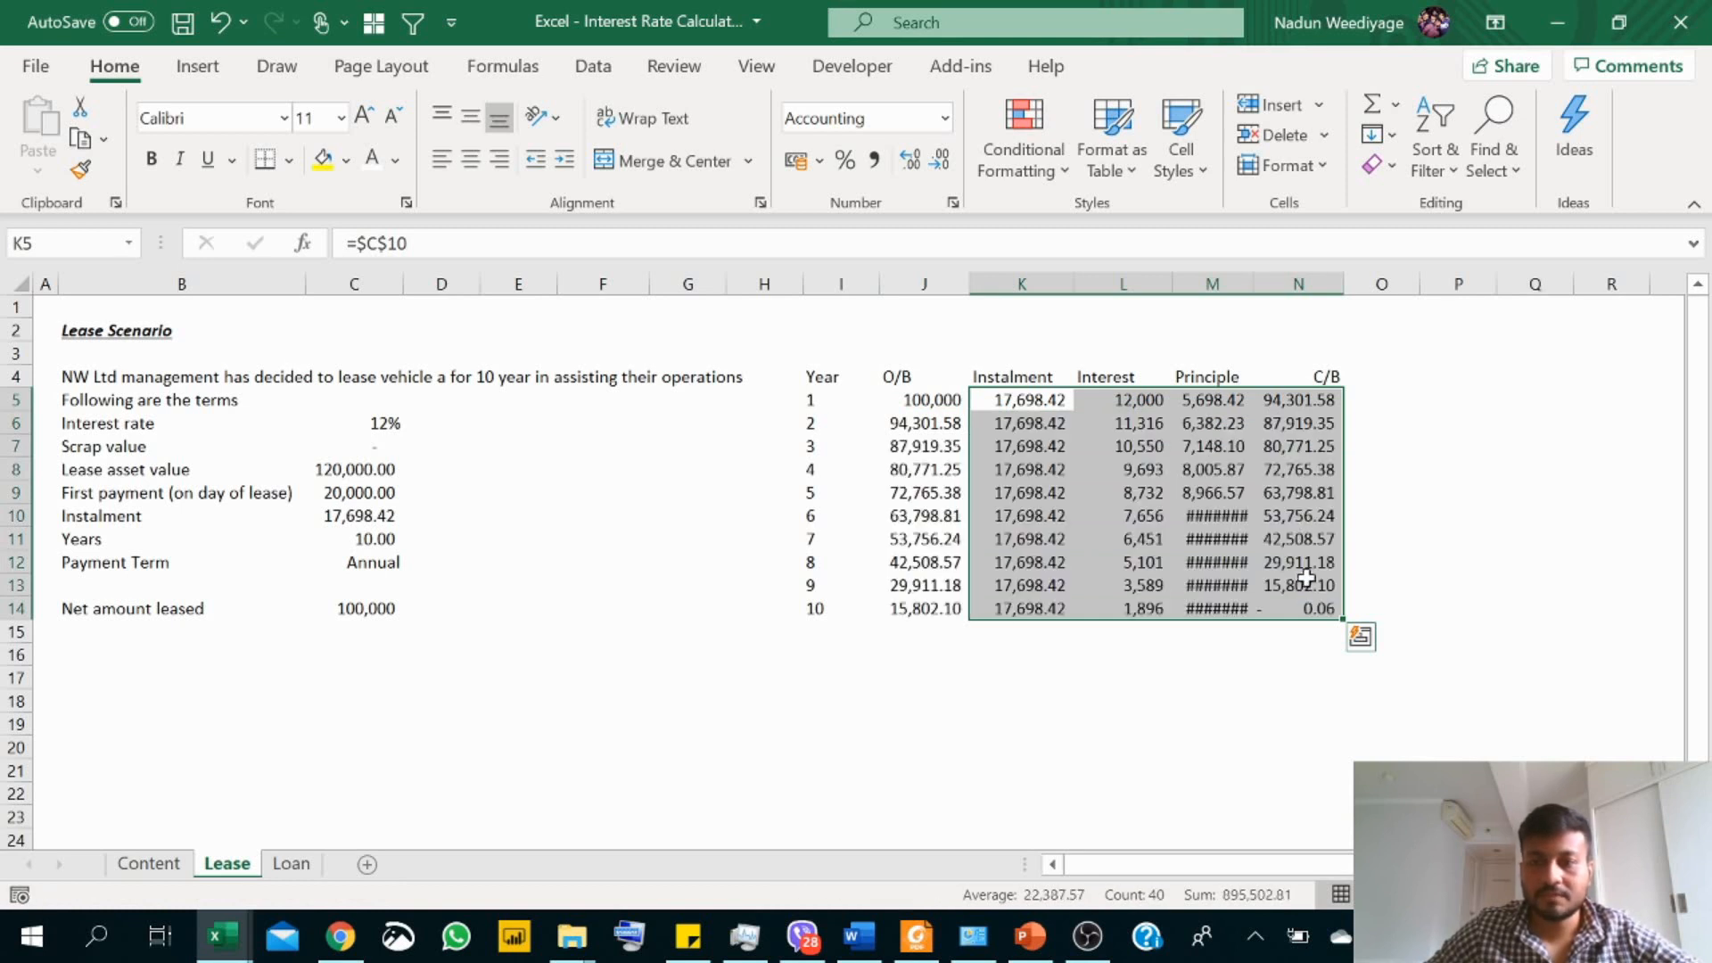
{"action": "double_click", "coordinate": [1253, 285]}
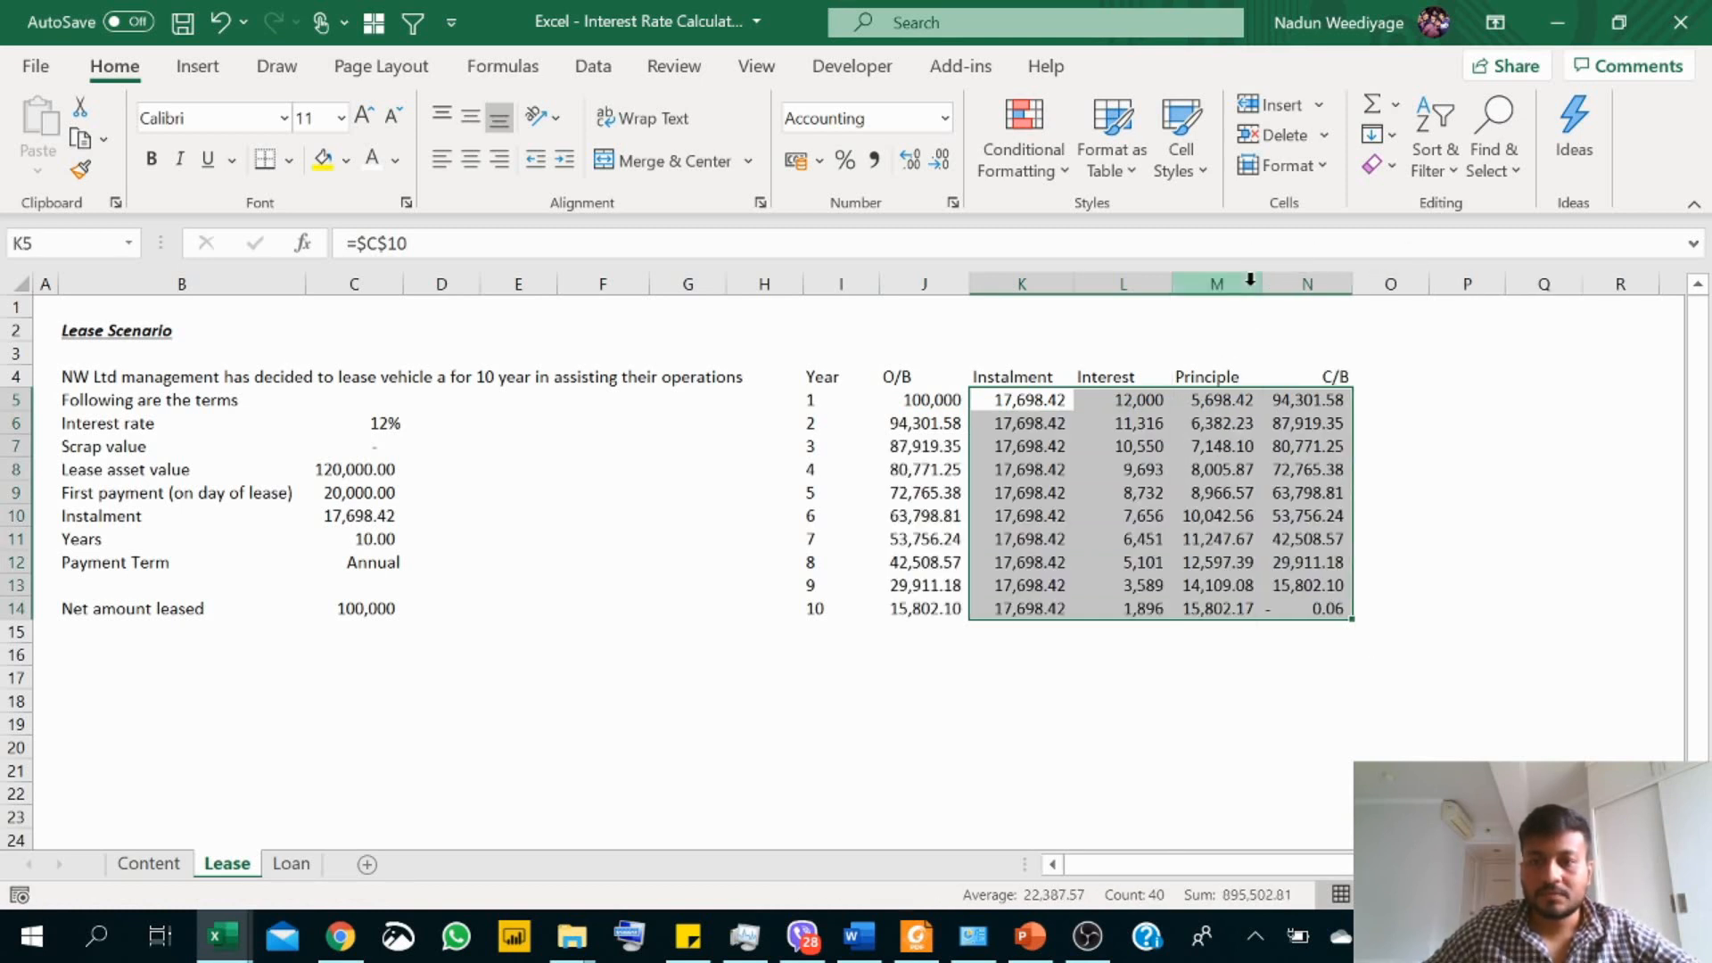
{"action": "left_click", "coordinate": [1317, 605]}
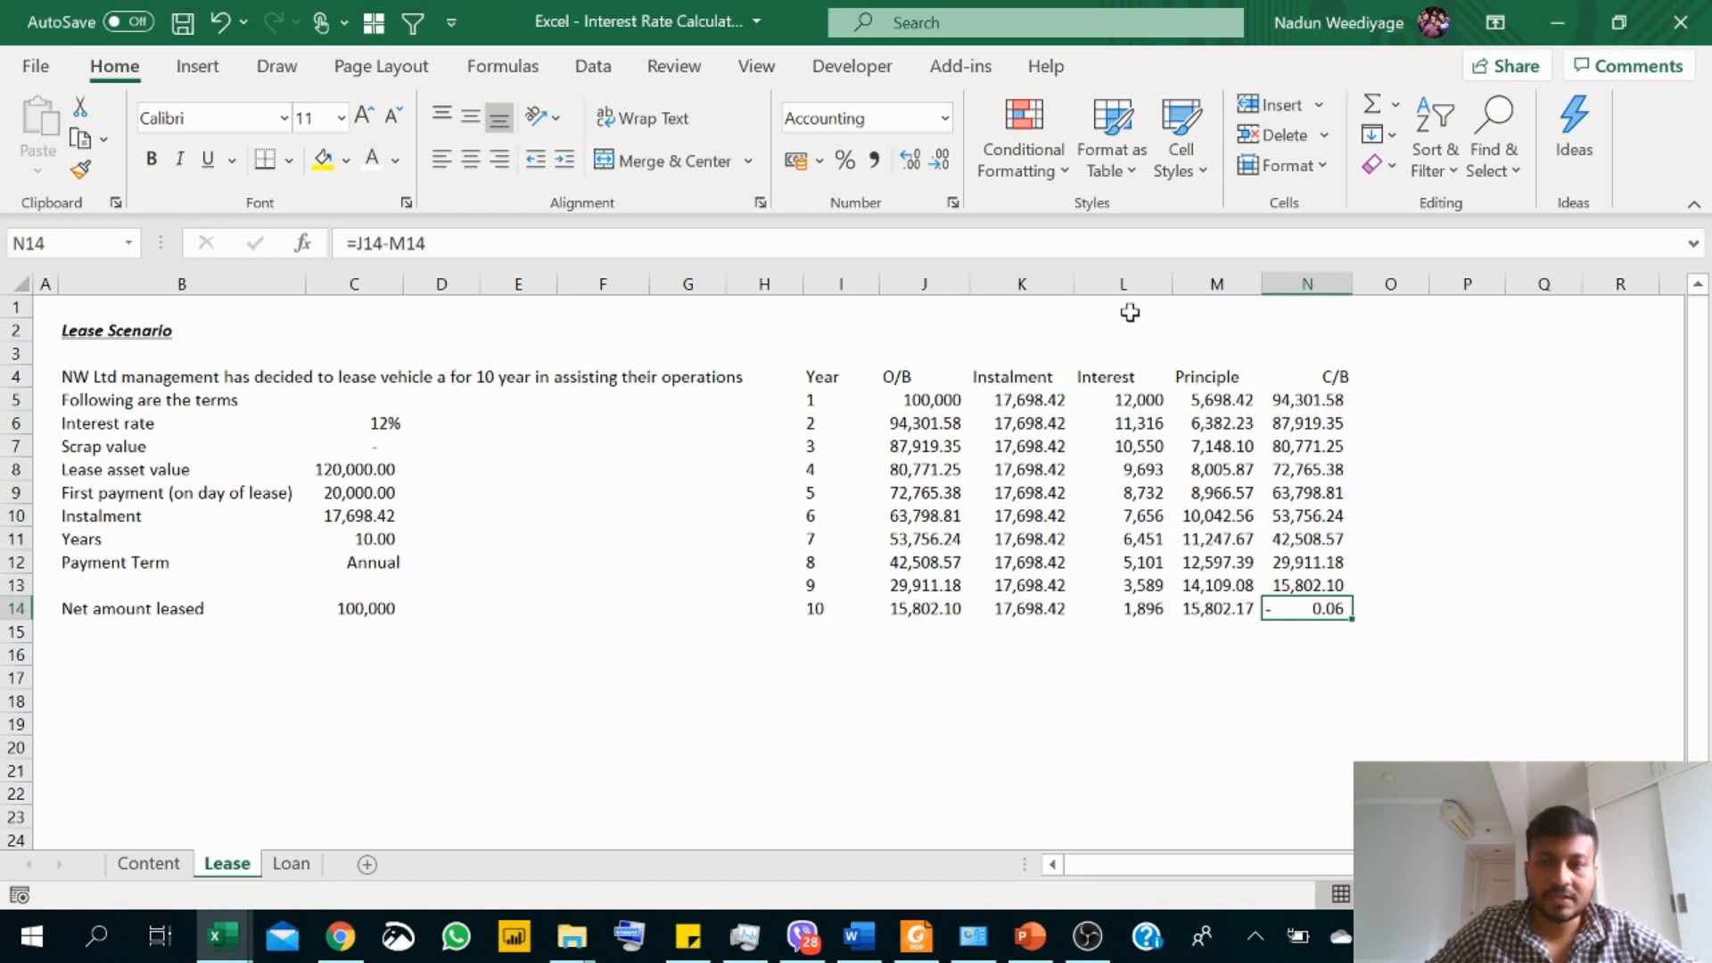
Step: Total the interest column in L15 with =SUM(L5:L14)
{"action": "left_click", "coordinate": [1136, 631]}
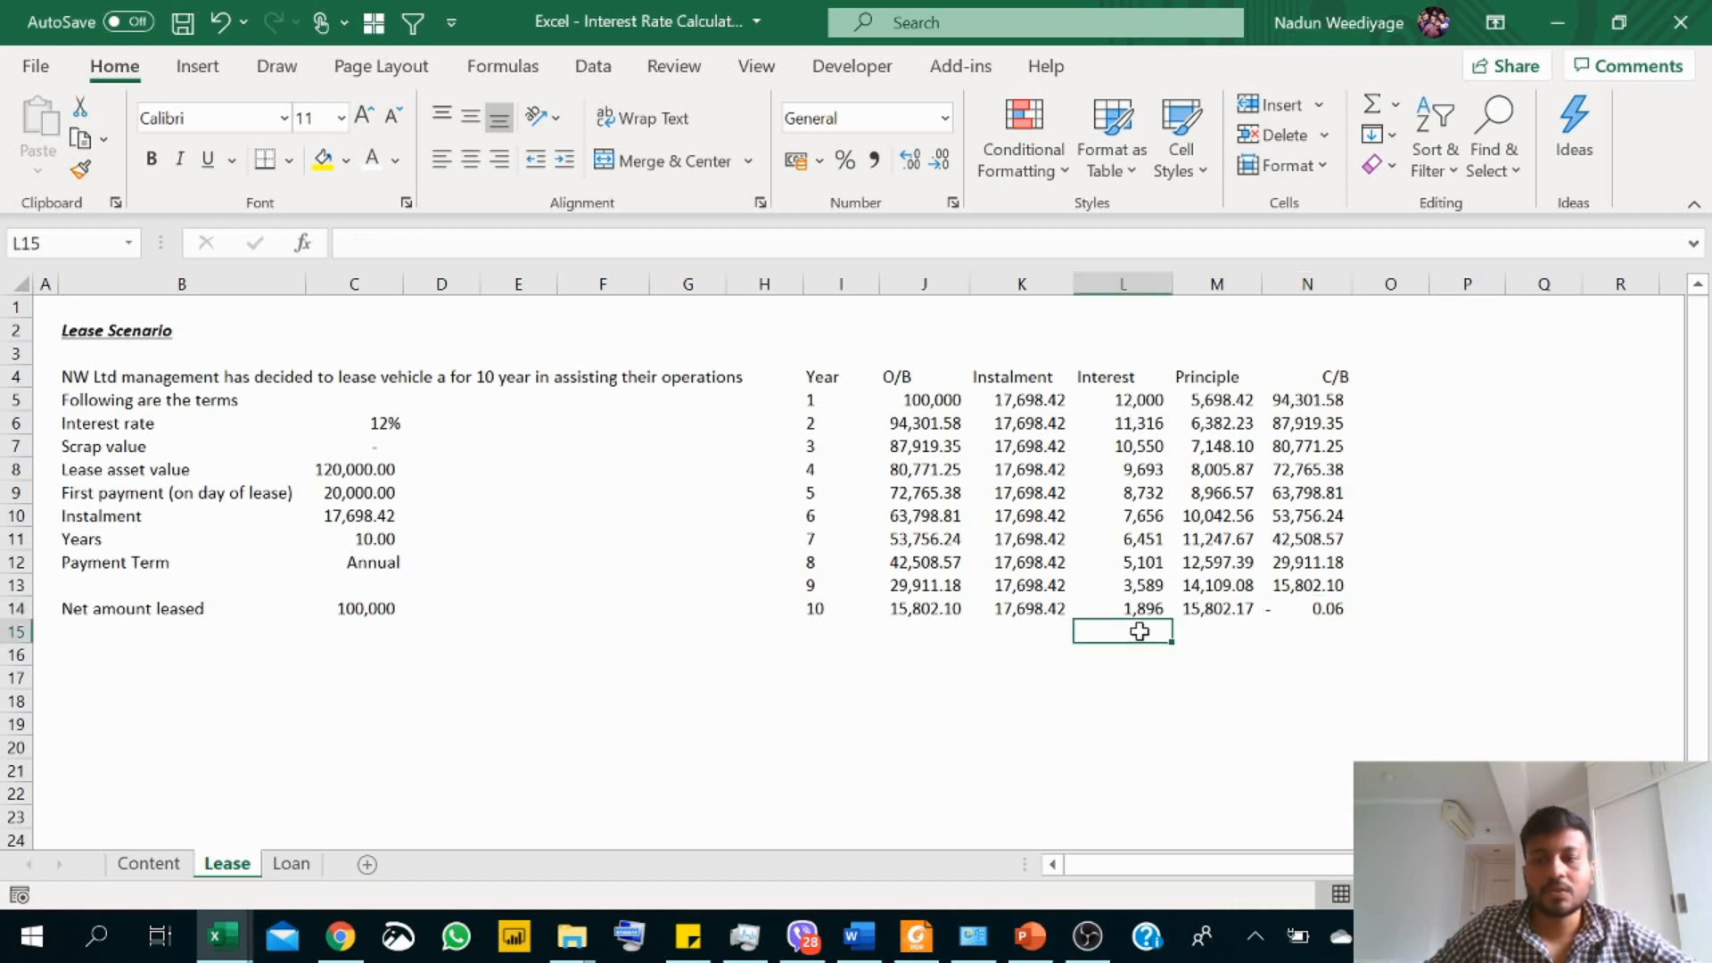
{"action": "left_click", "coordinate": [1370, 108]}
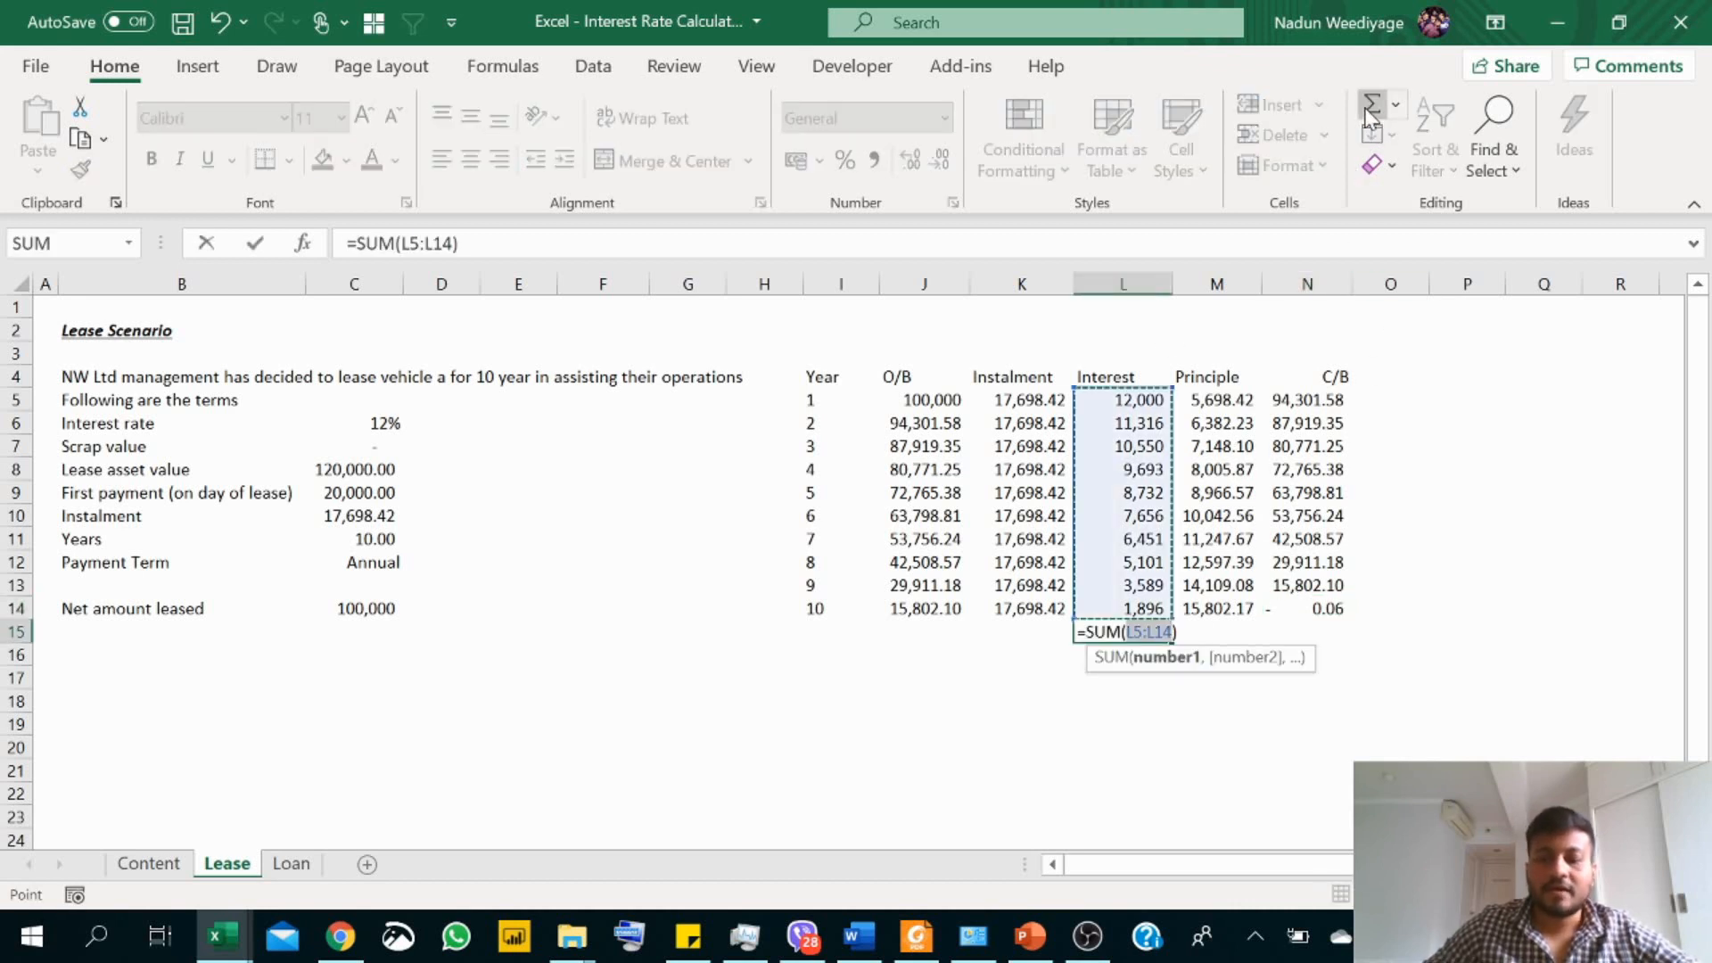
{"action": "key", "text": "Return"}
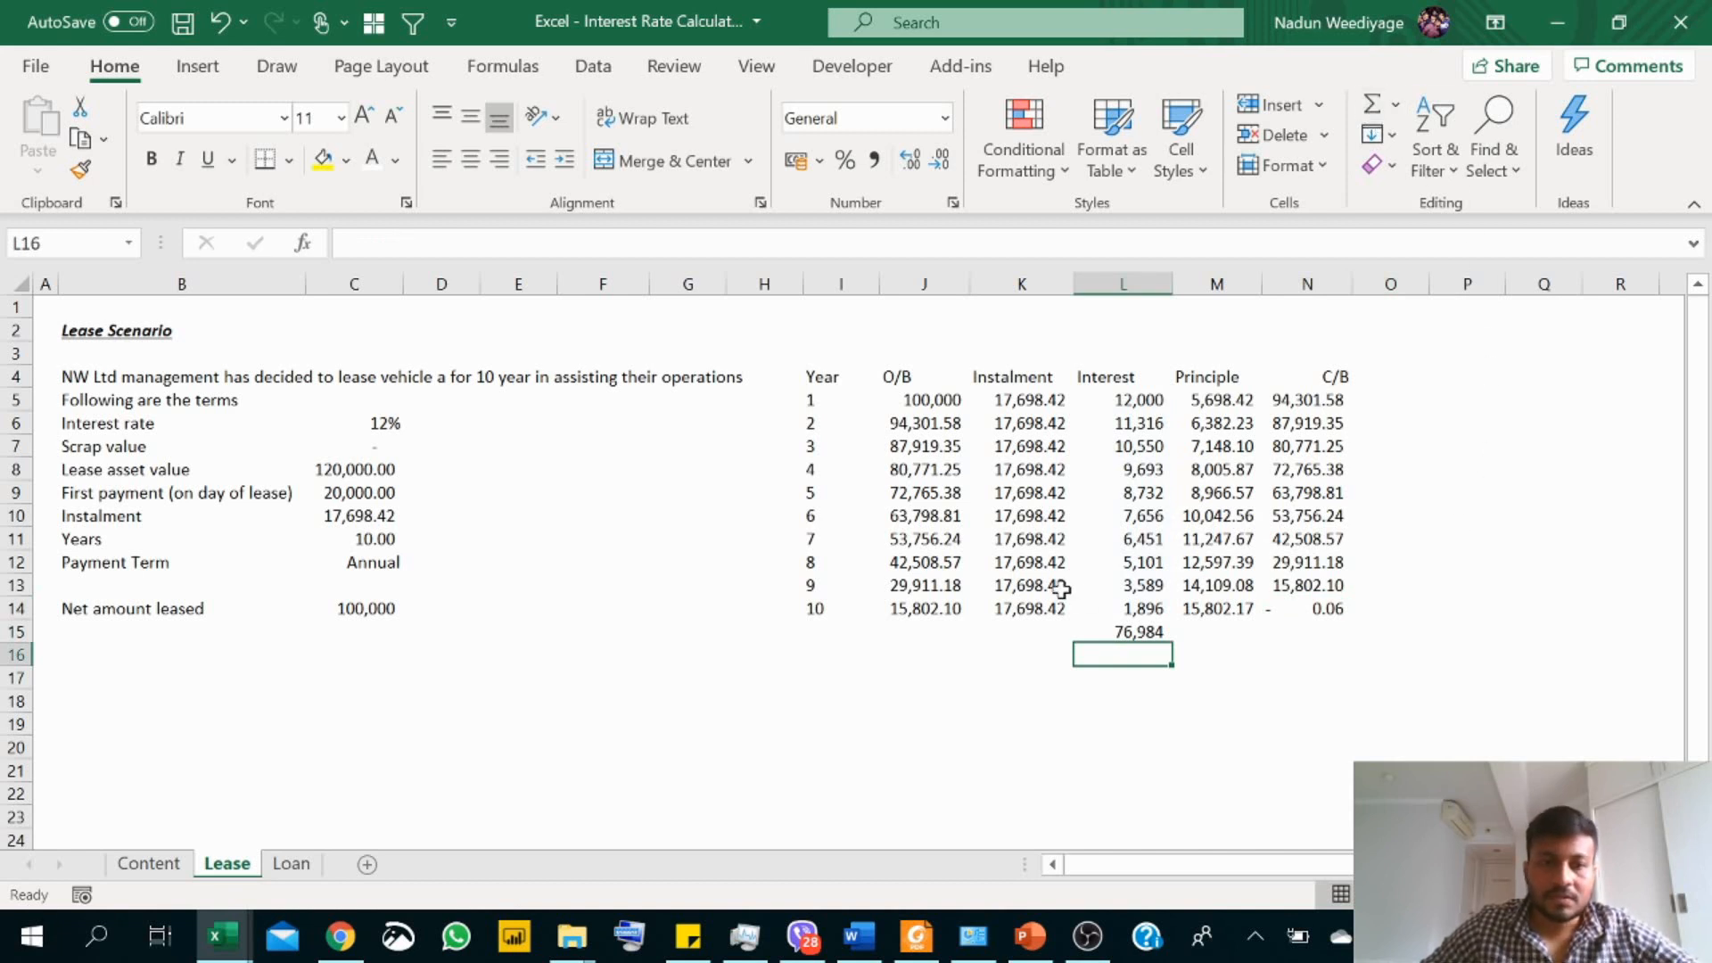
Step: Calculate the total payment in C16 as instalment times years with =C10*C11, and apply the comma number format
{"action": "left_click", "coordinate": [350, 653]}
{"action": "type", "text": "="}
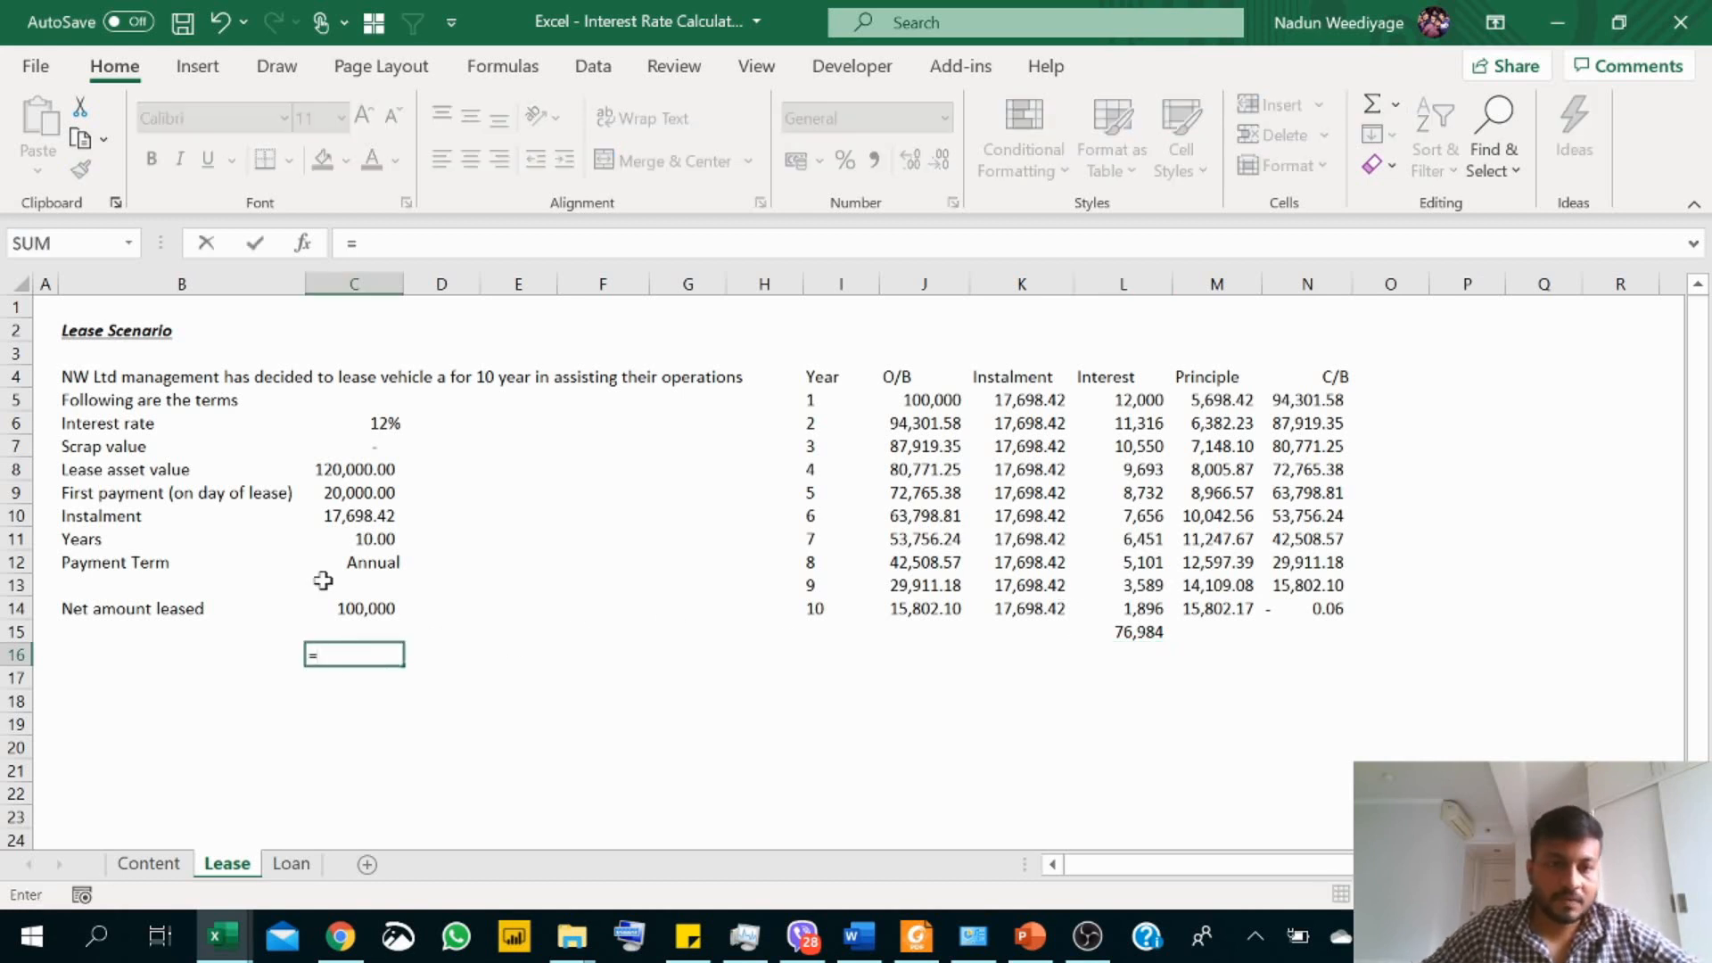
{"action": "left_click", "coordinate": [335, 511]}
{"action": "type", "text": "*"}
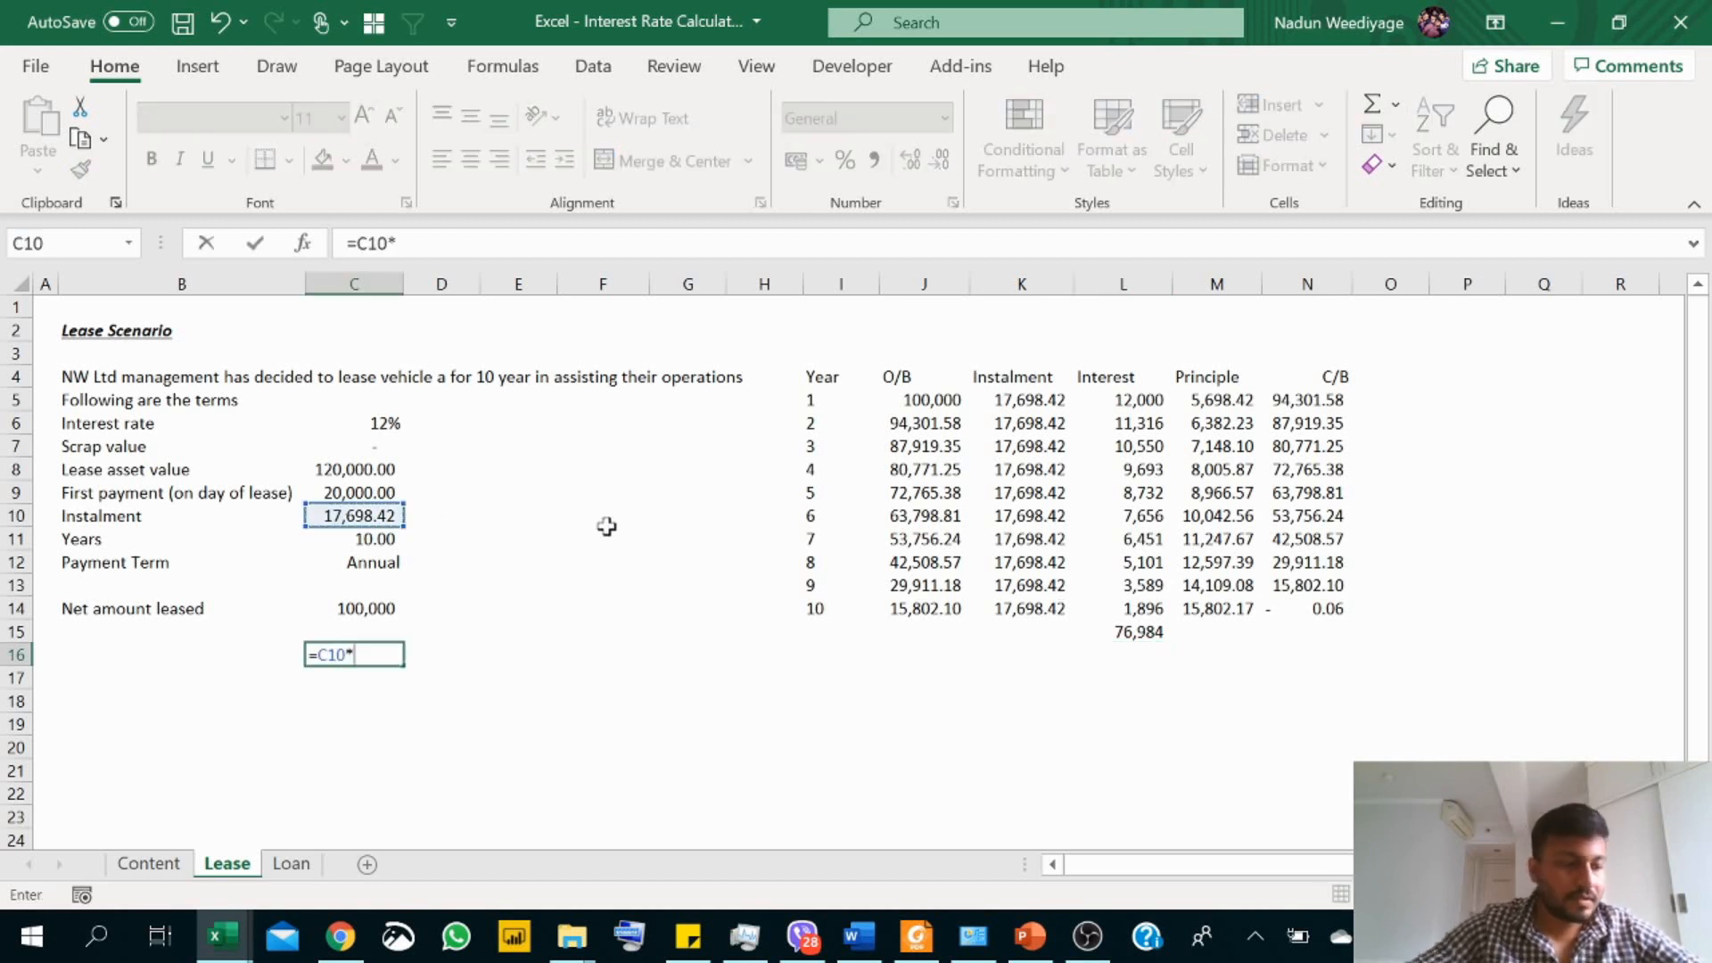
{"action": "left_click", "coordinate": [372, 541]}
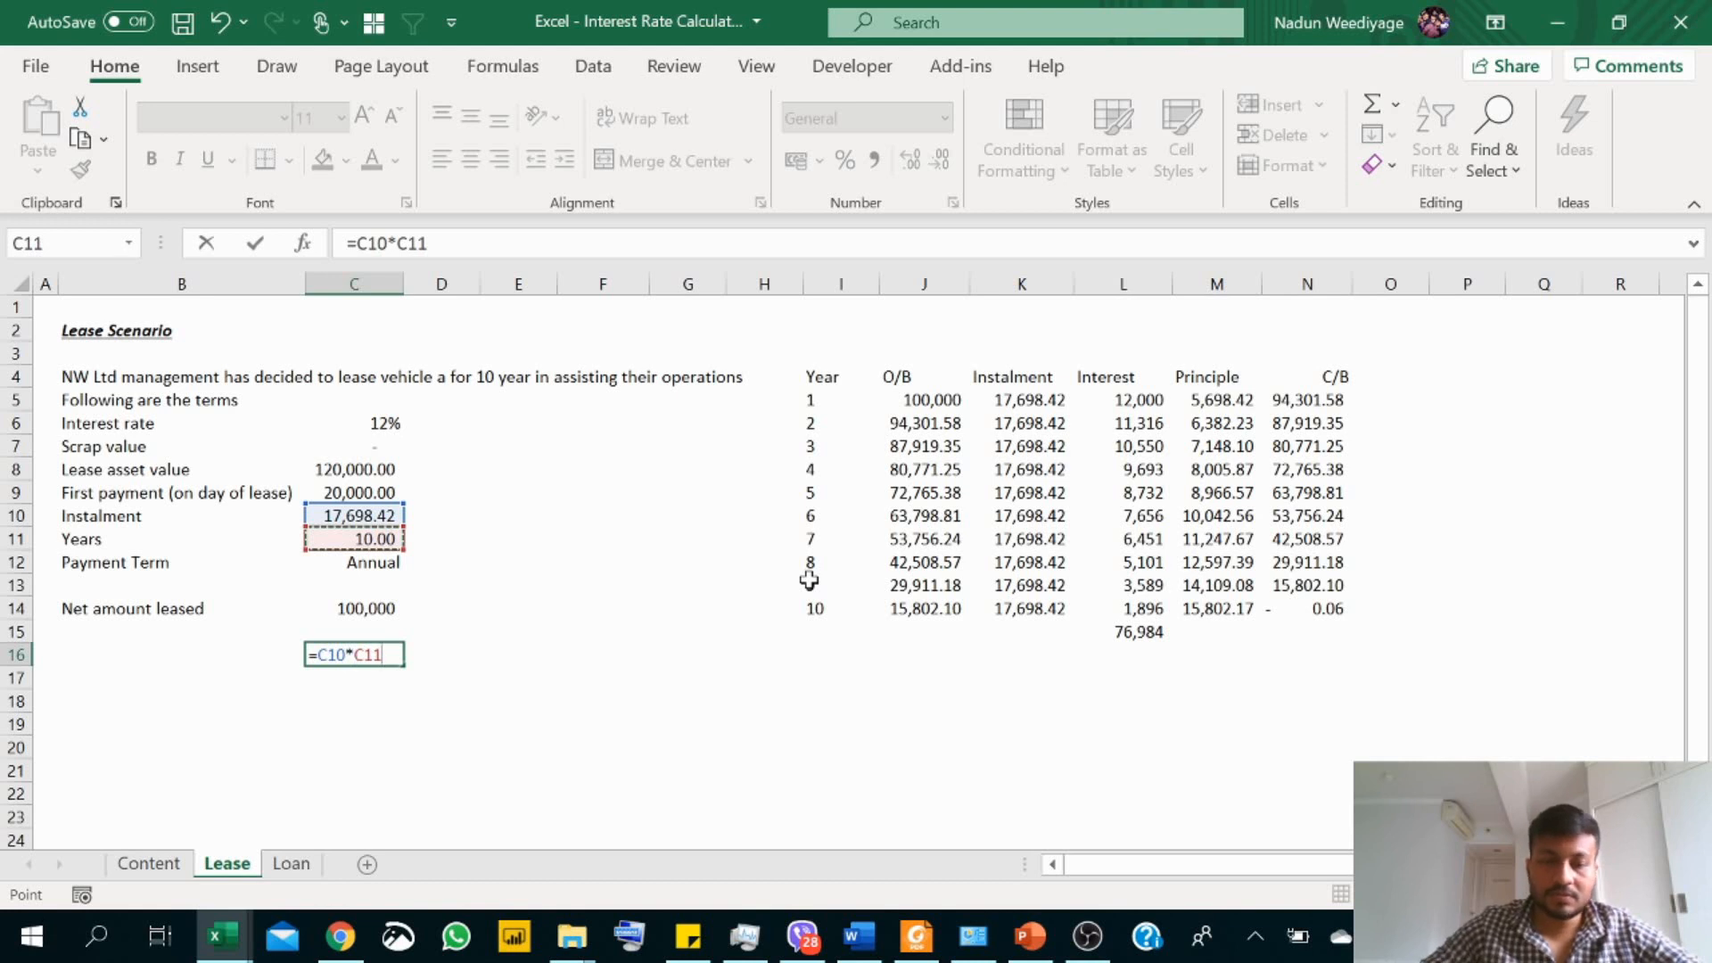
{"action": "key", "text": "Return"}
{"action": "left_click", "coordinate": [375, 651]}
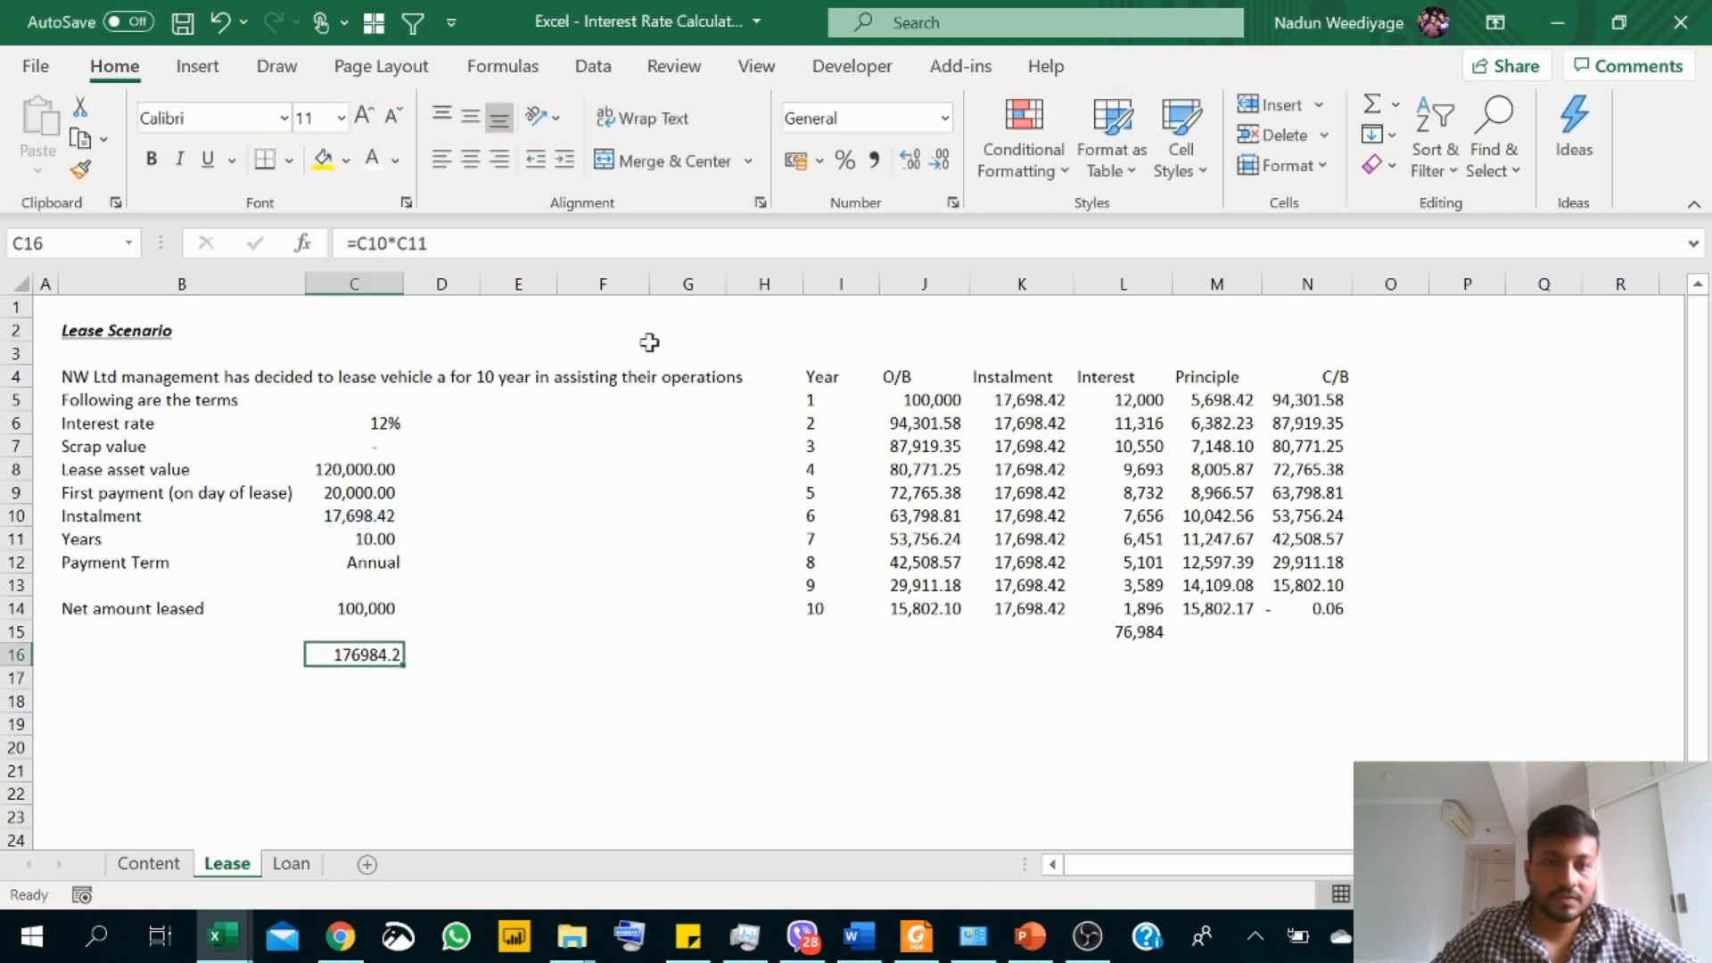
{"action": "left_click", "coordinate": [874, 161]}
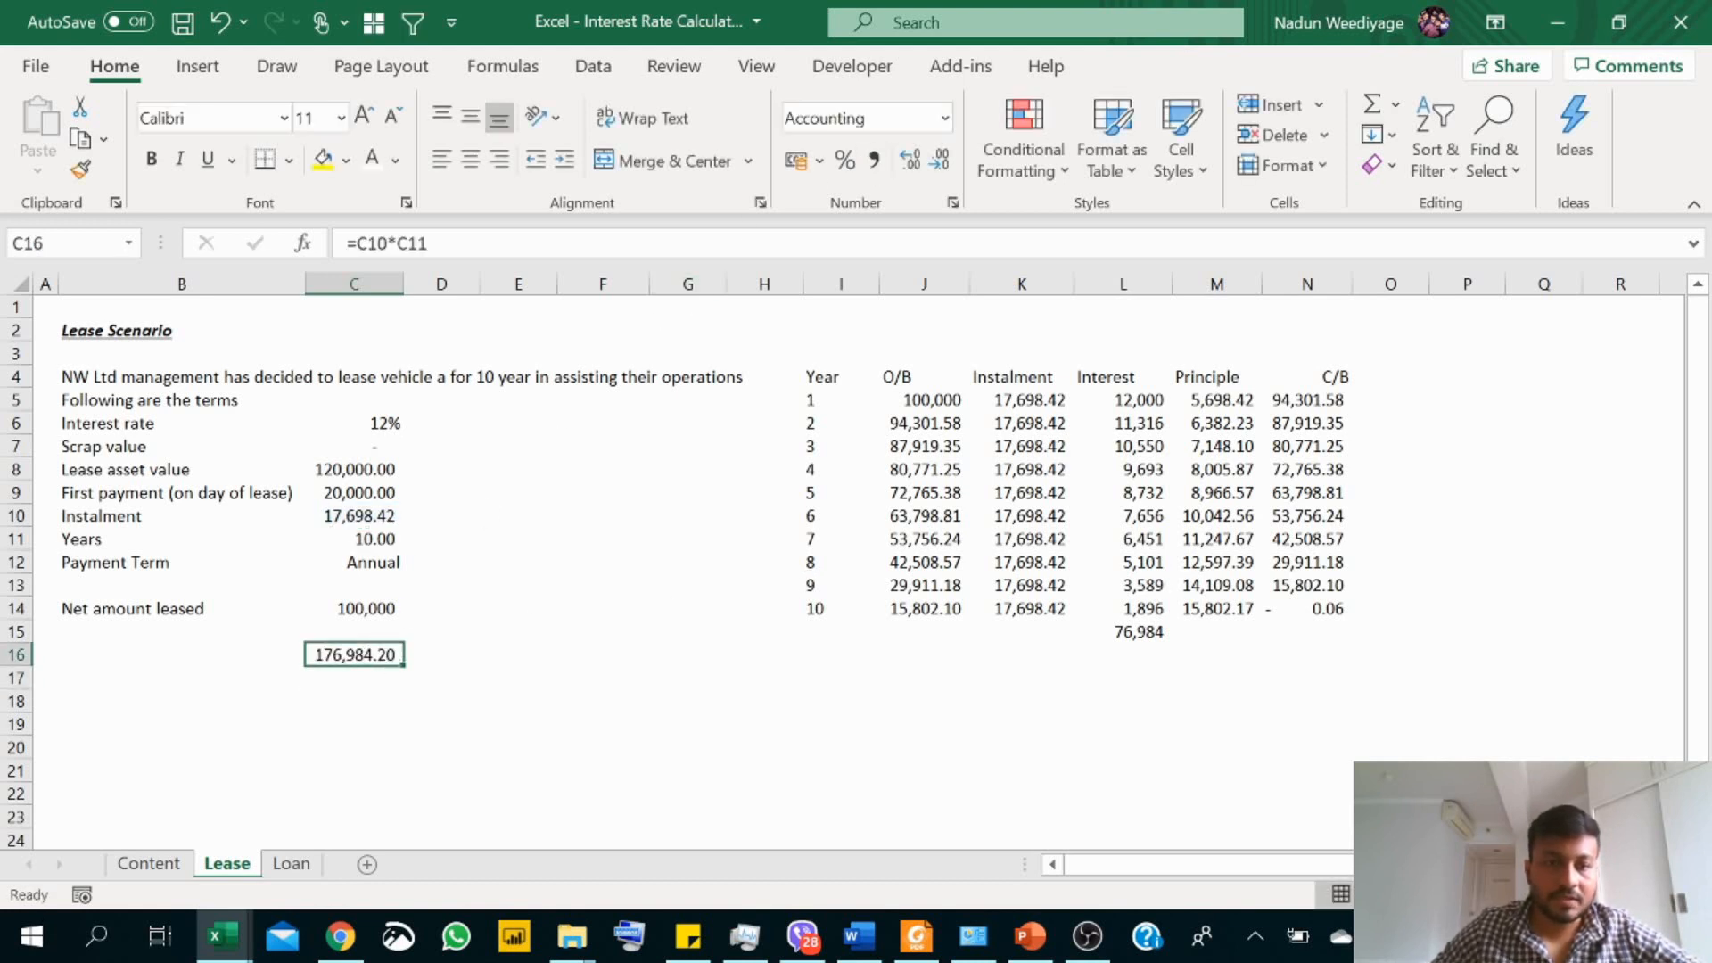
Step: Calculate the total interest in C17 as total payment minus net amount leased, using =C16-C14
{"action": "left_click", "coordinate": [369, 677]}
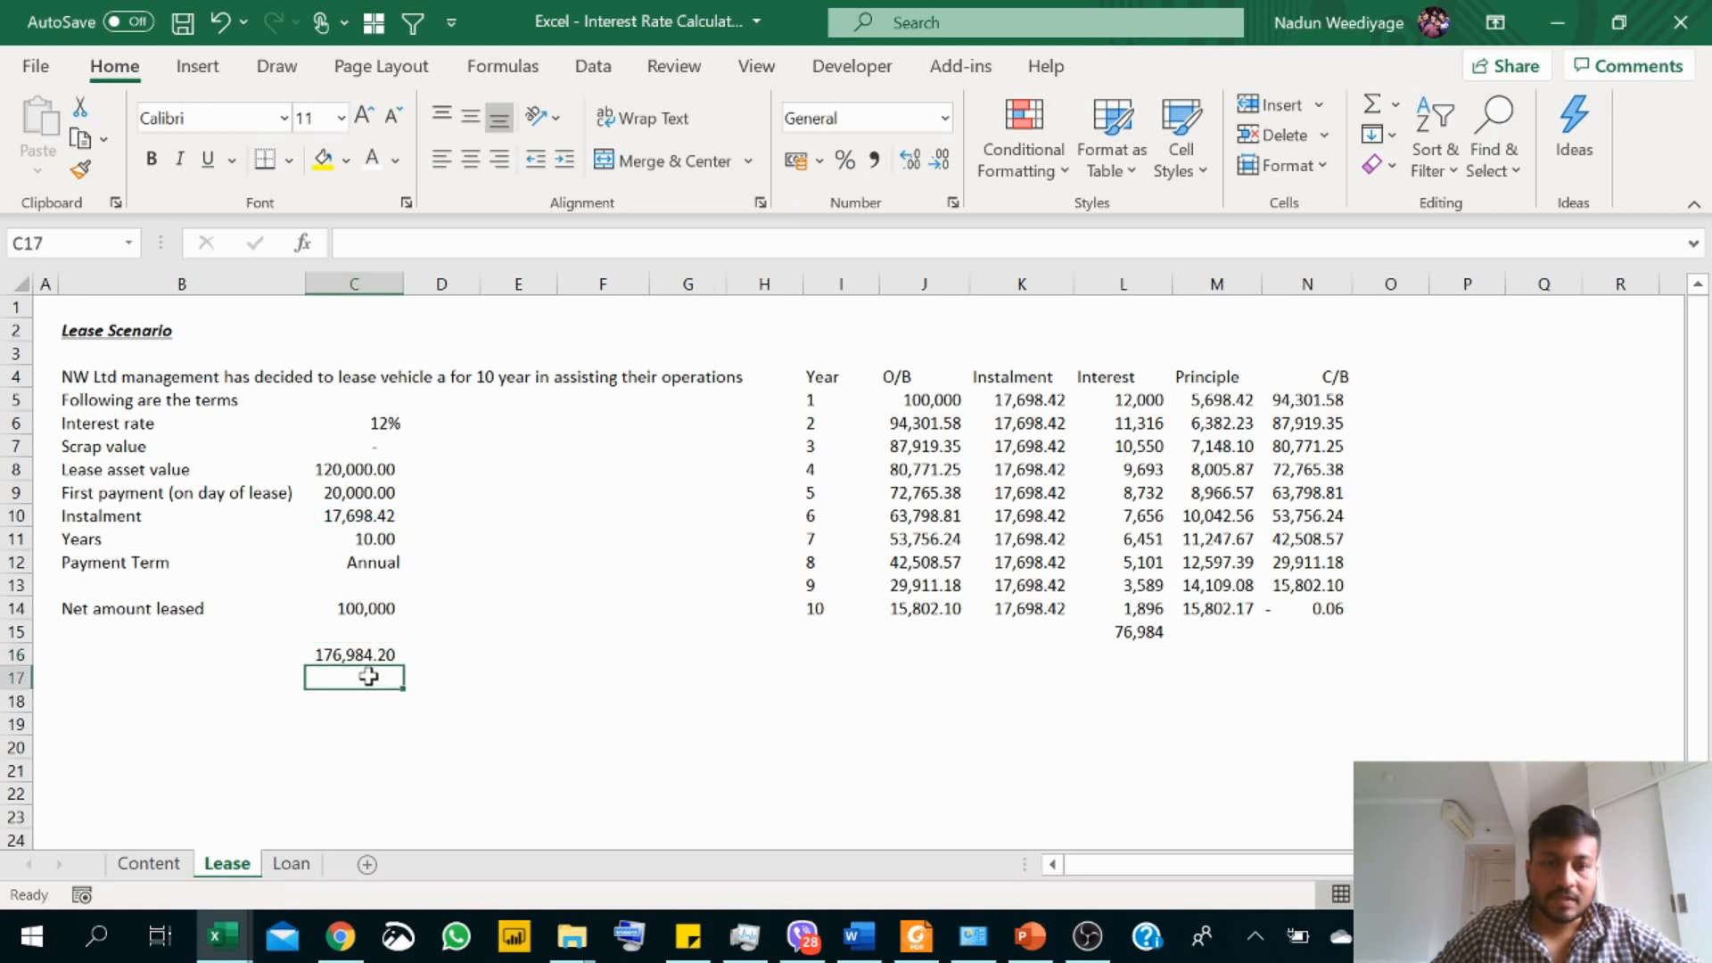
{"action": "type", "text": "="}
{"action": "left_click", "coordinate": [378, 656]}
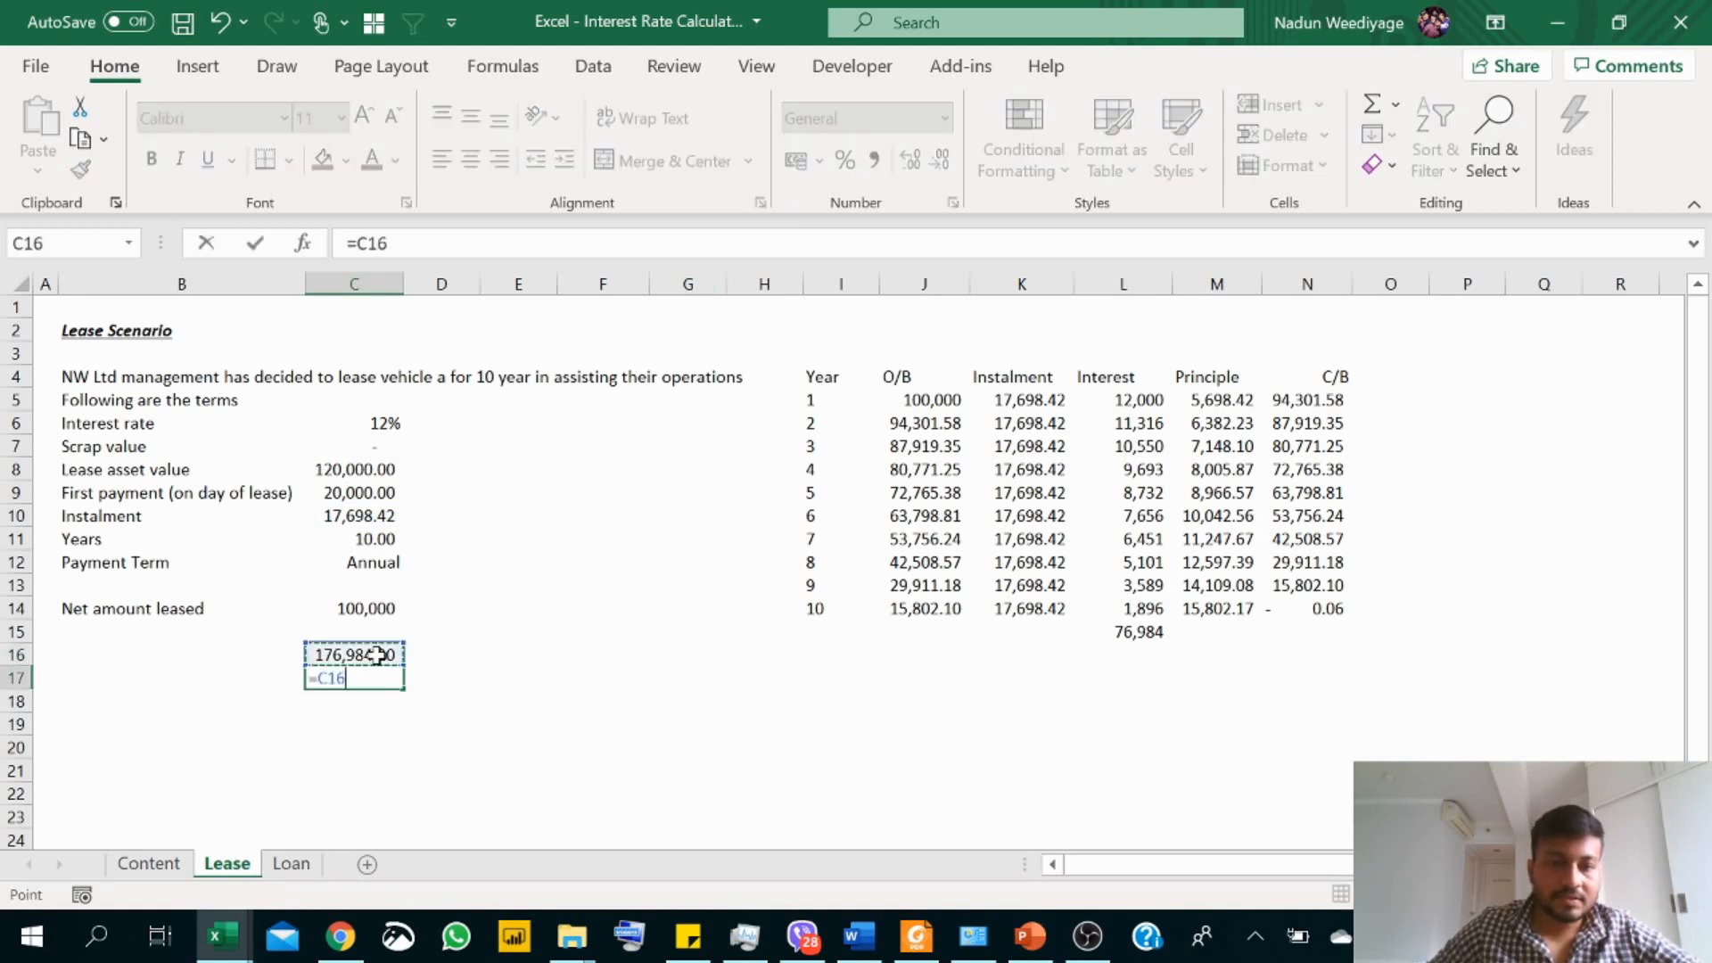
{"action": "type", "text": "-"}
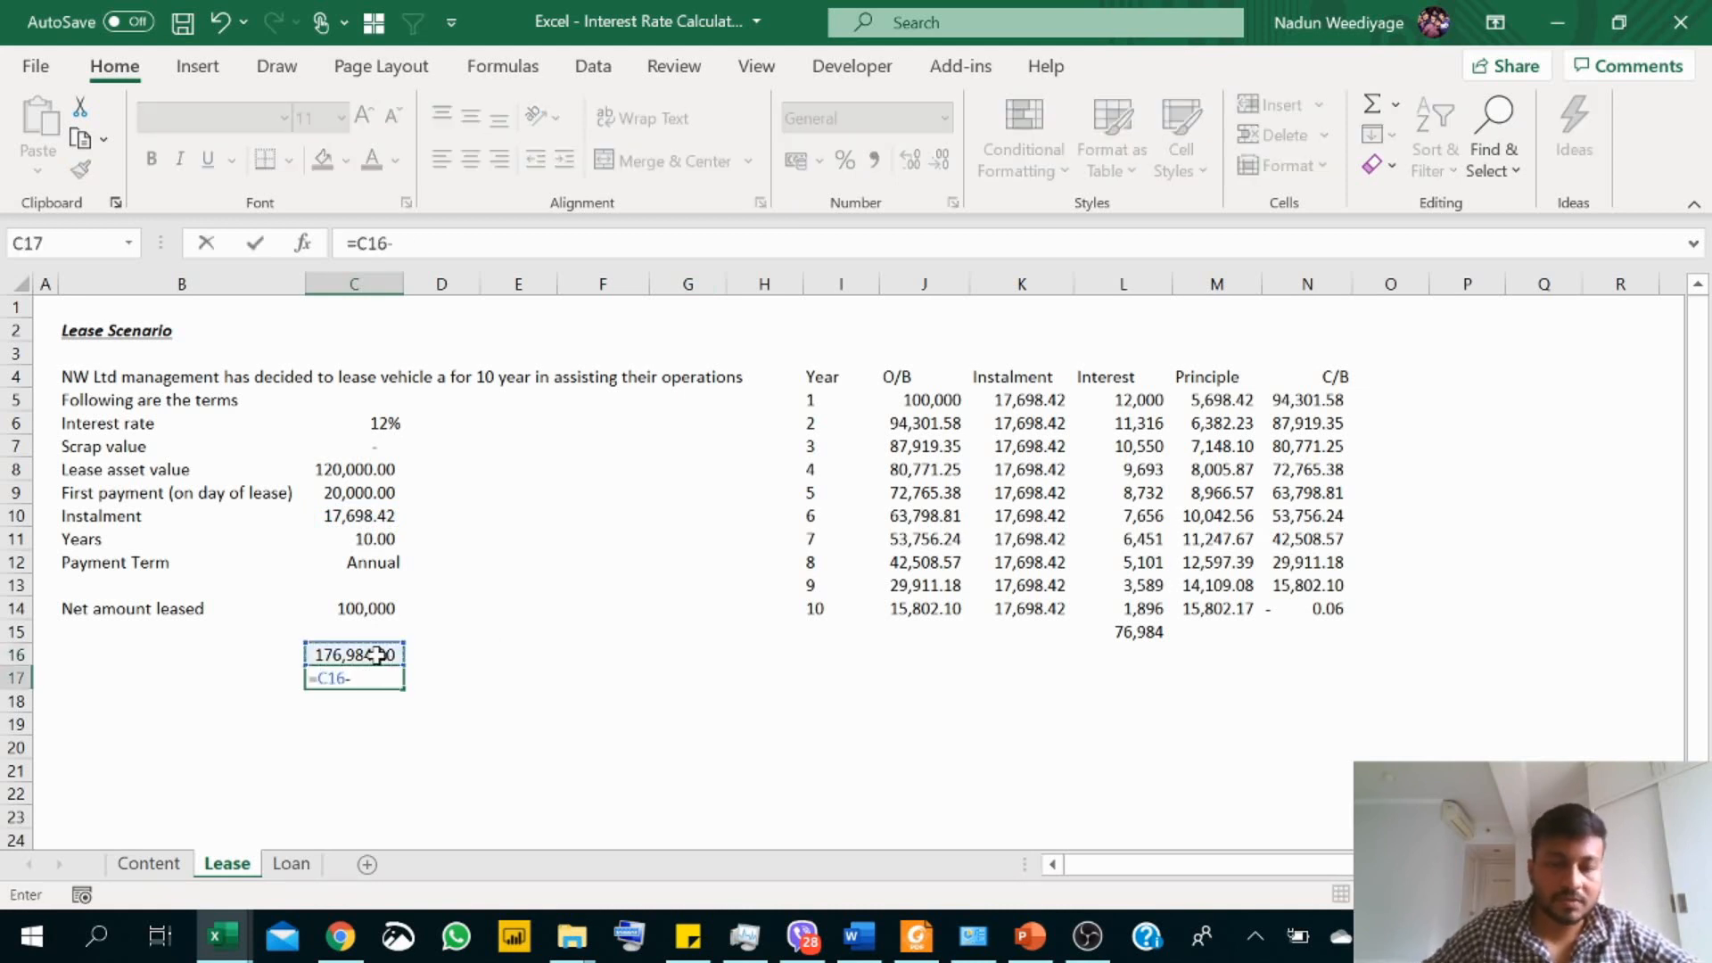
{"action": "left_click", "coordinate": [386, 611]}
{"action": "key", "text": "Return"}
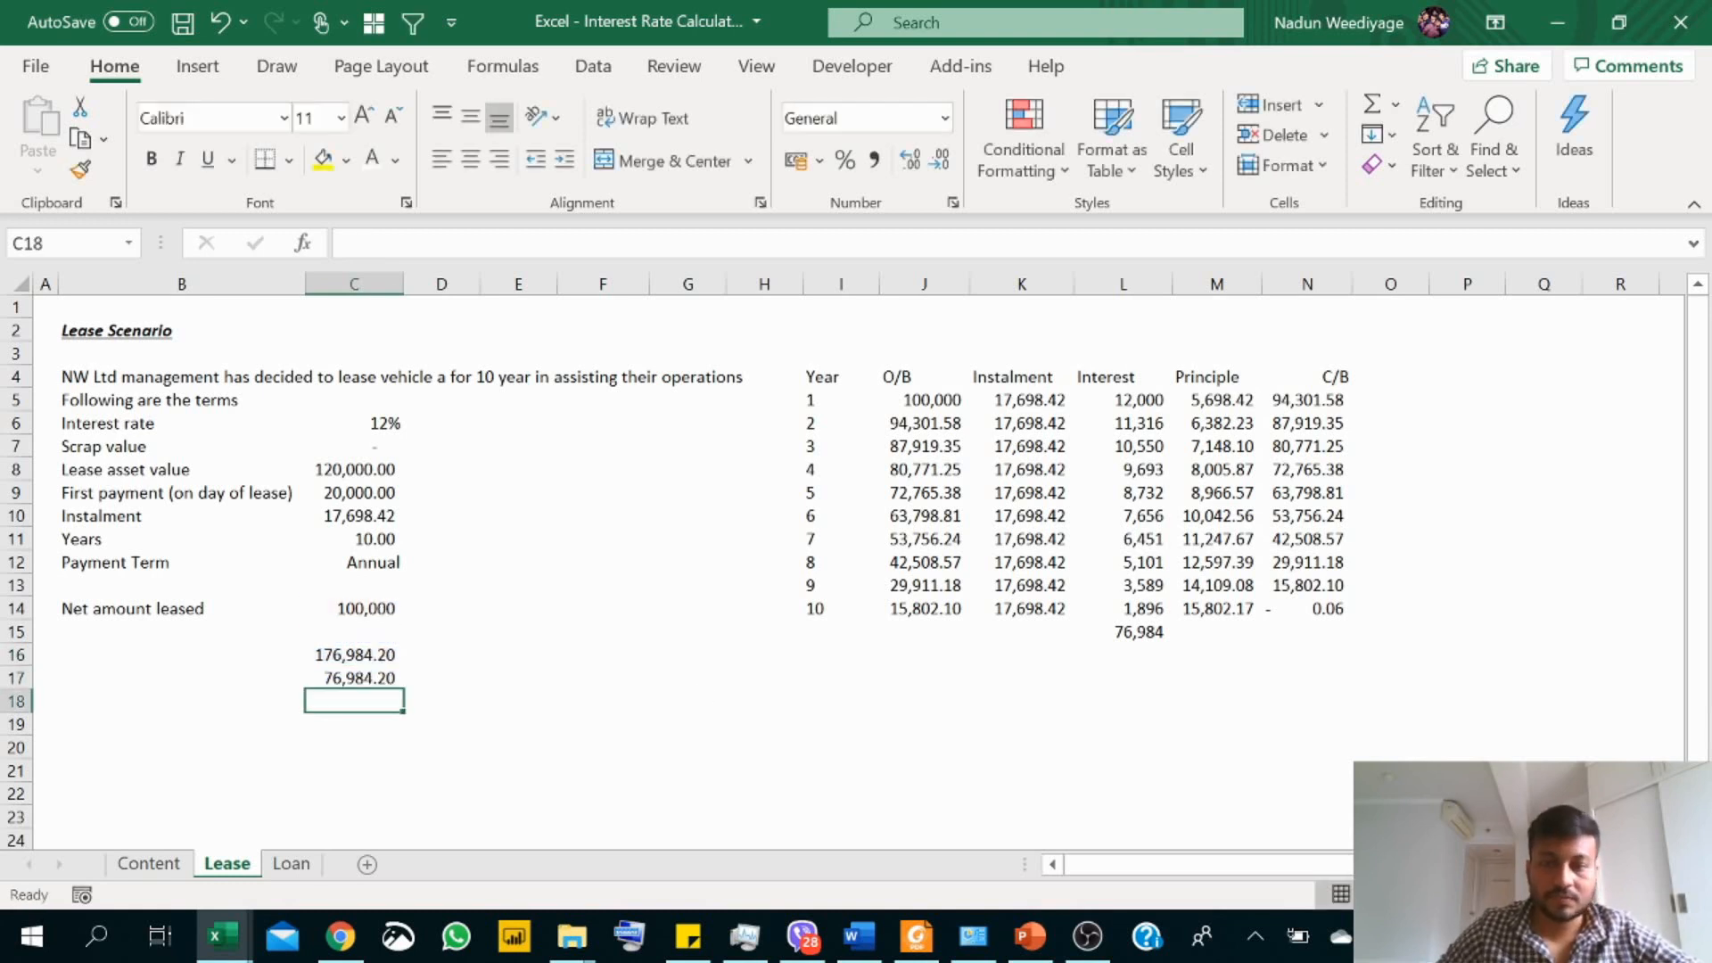
Step: Label the two calculated amounts in B16 and B17 as "Total Payment" and "Interest"
{"action": "left_click", "coordinate": [147, 653]}
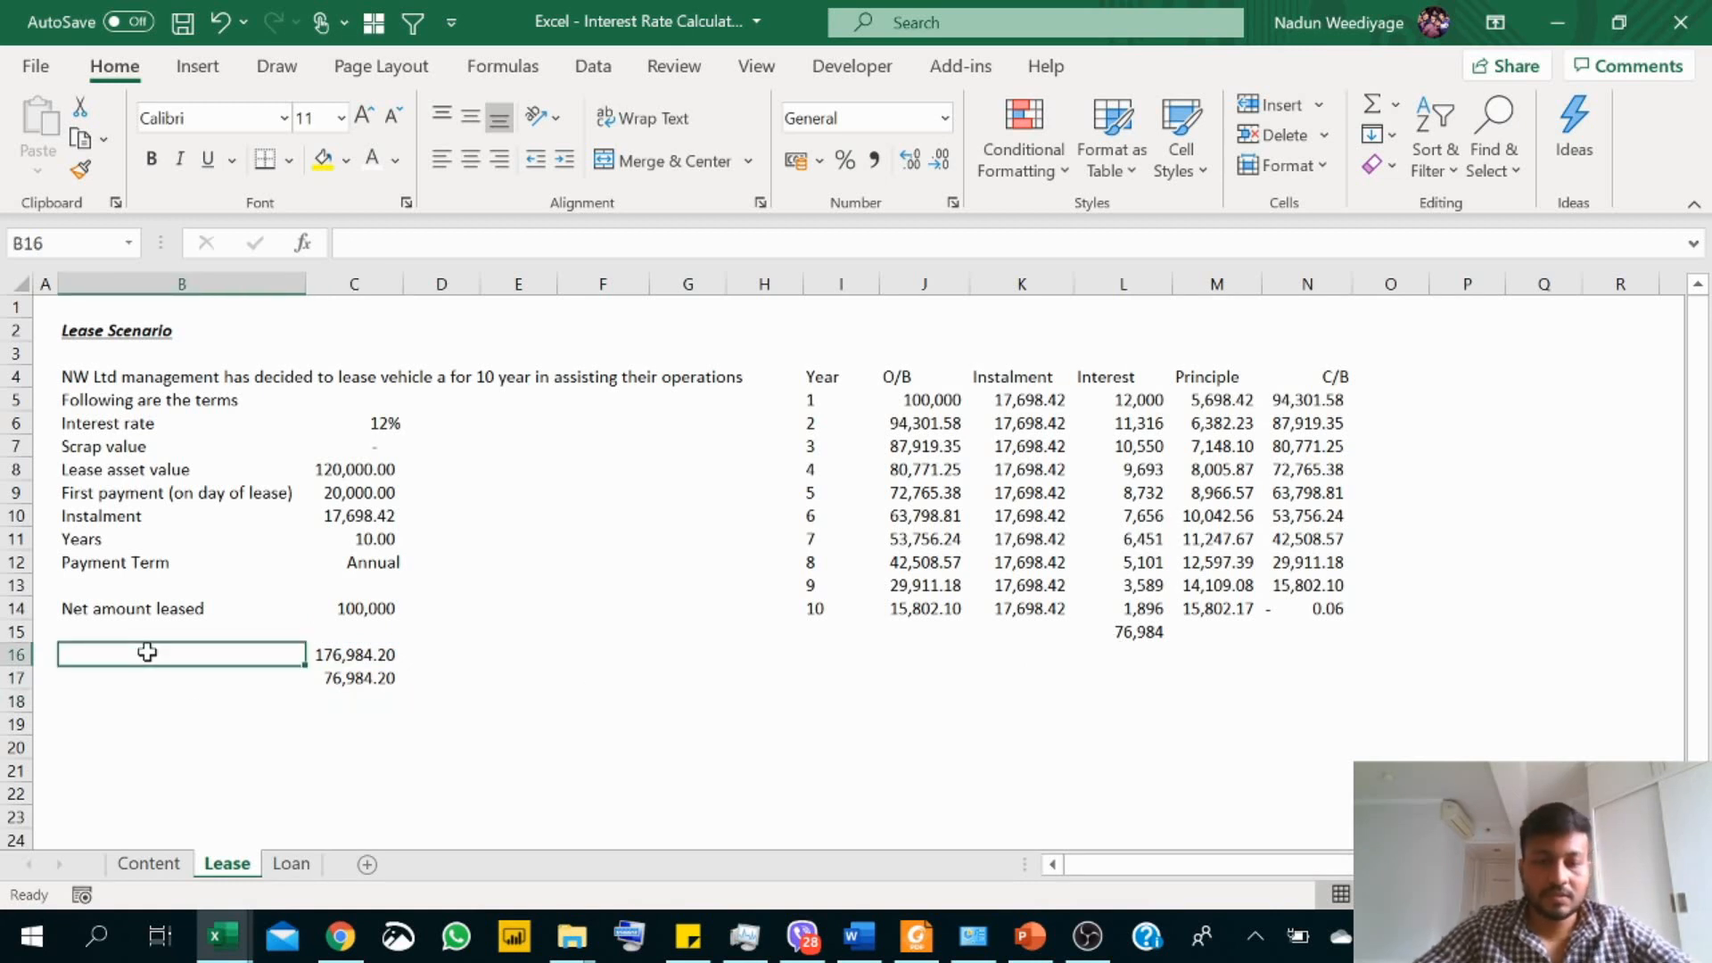
{"action": "type", "text": "Total Payment"}
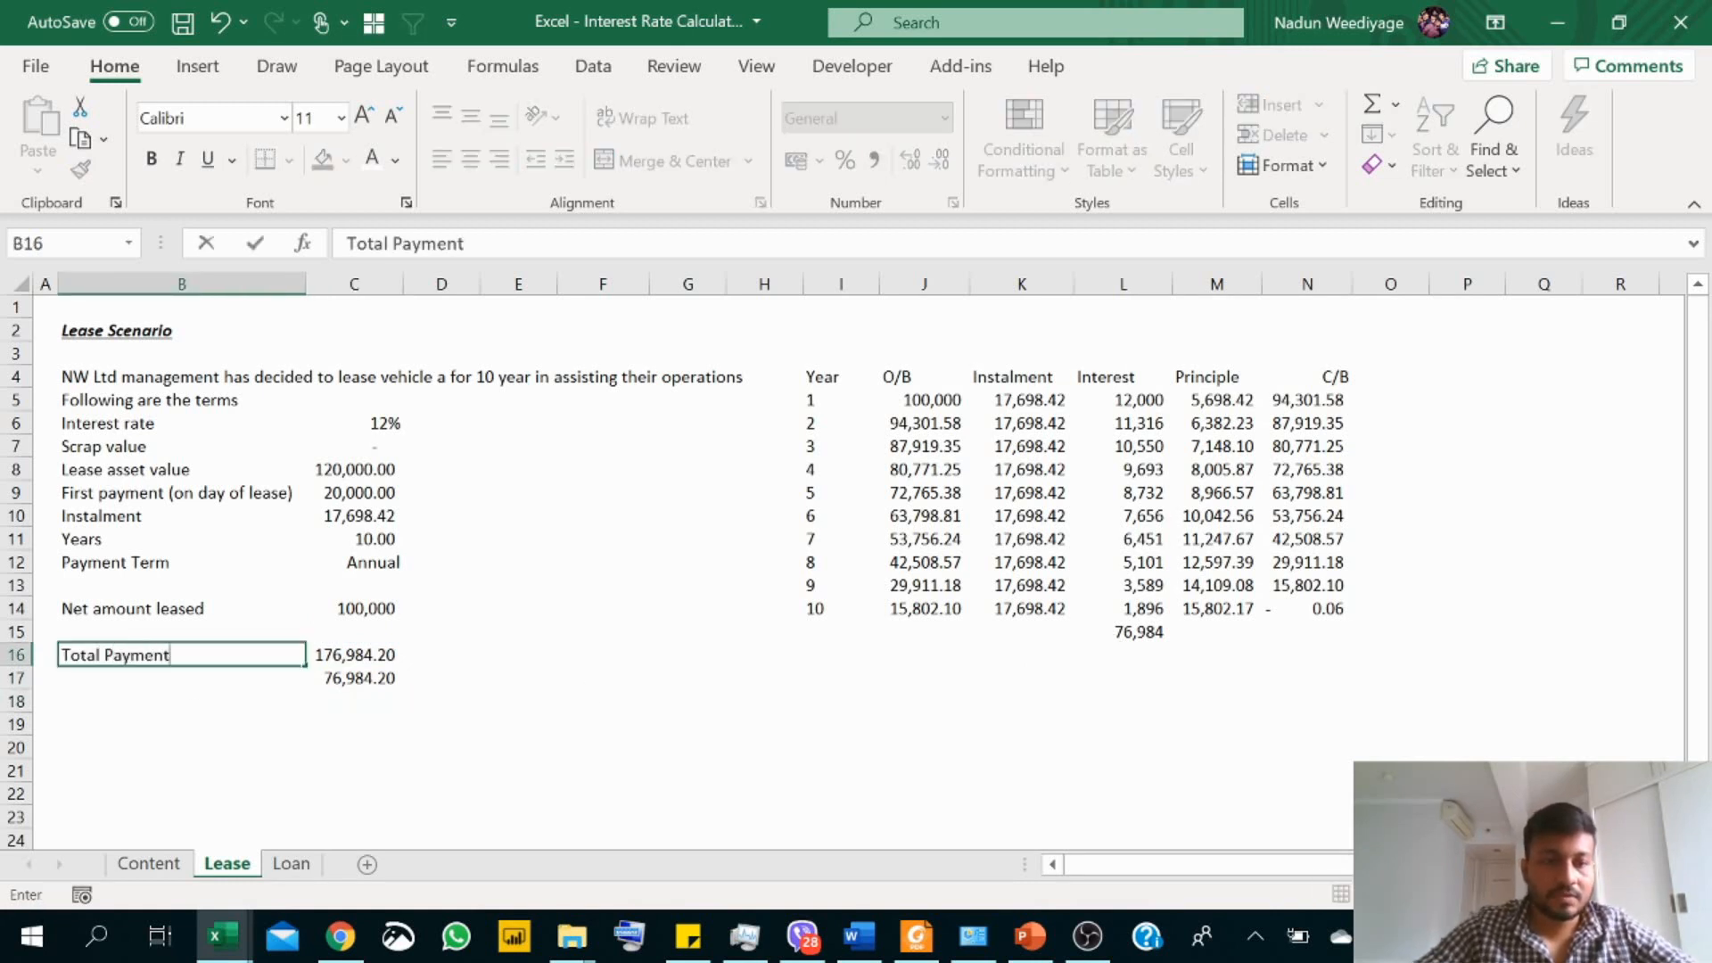
{"action": "key", "text": "Return"}
{"action": "type", "text": "Interest"}
{"action": "key", "text": "Return"}
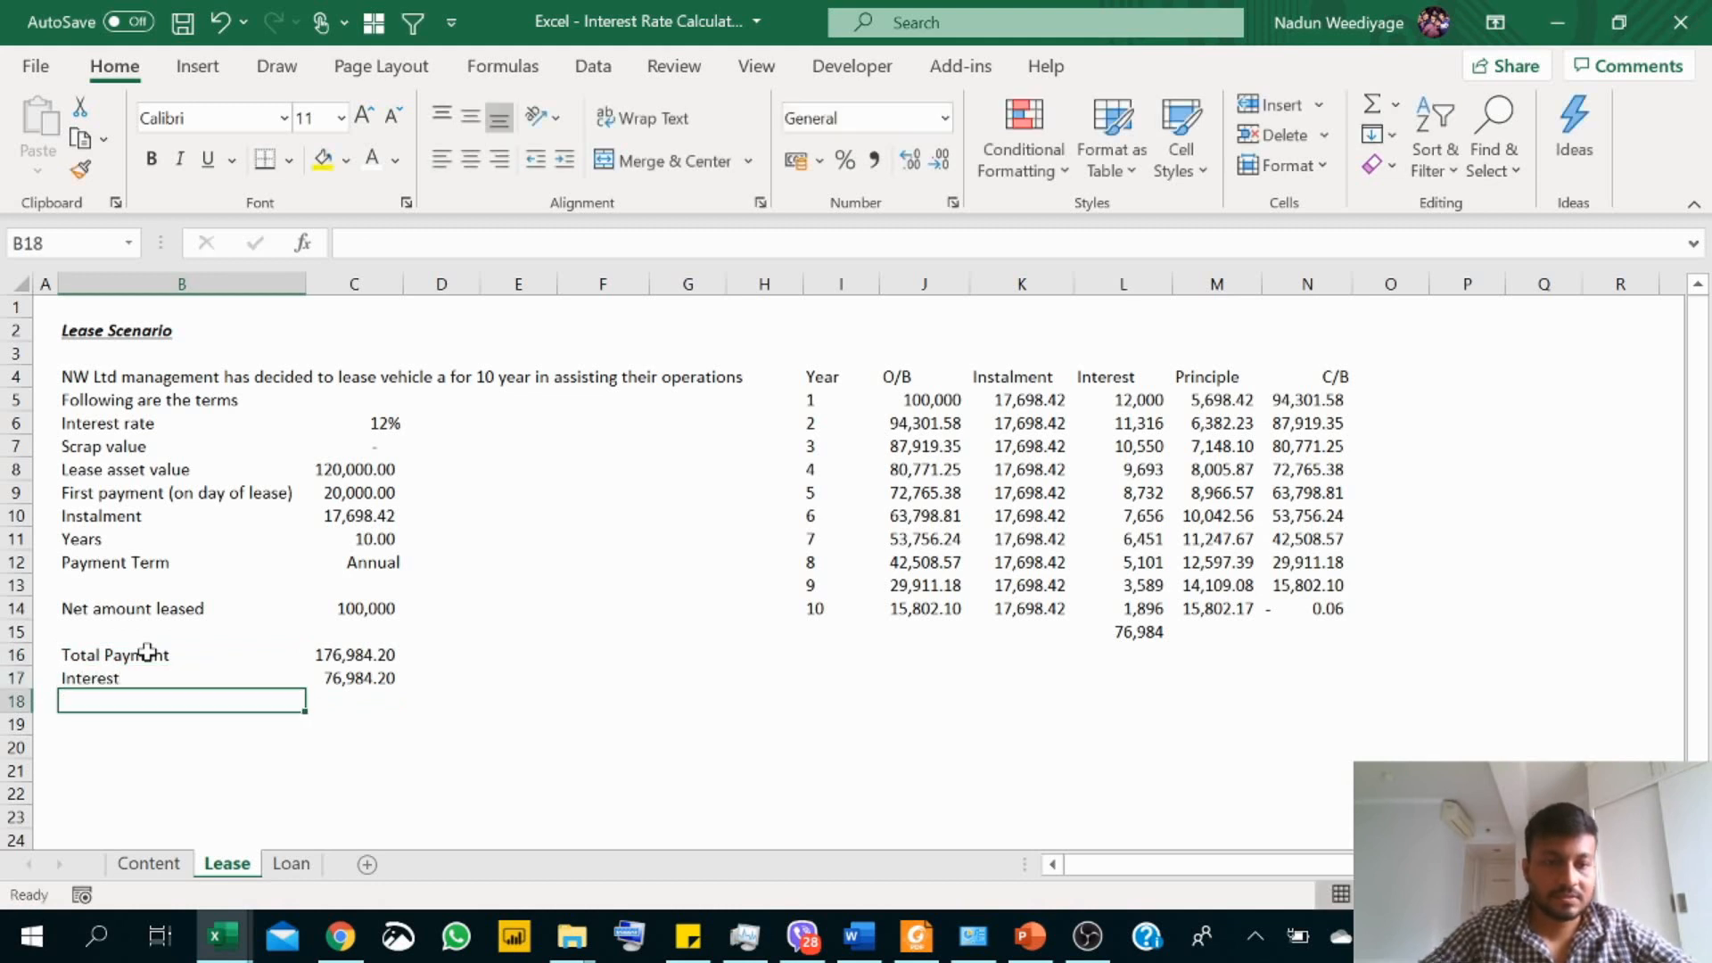
Step: Enter the label "Interest Rate" in B20, below the payment and interest summary
{"action": "key", "text": "Down"}
{"action": "key", "text": "Down"}
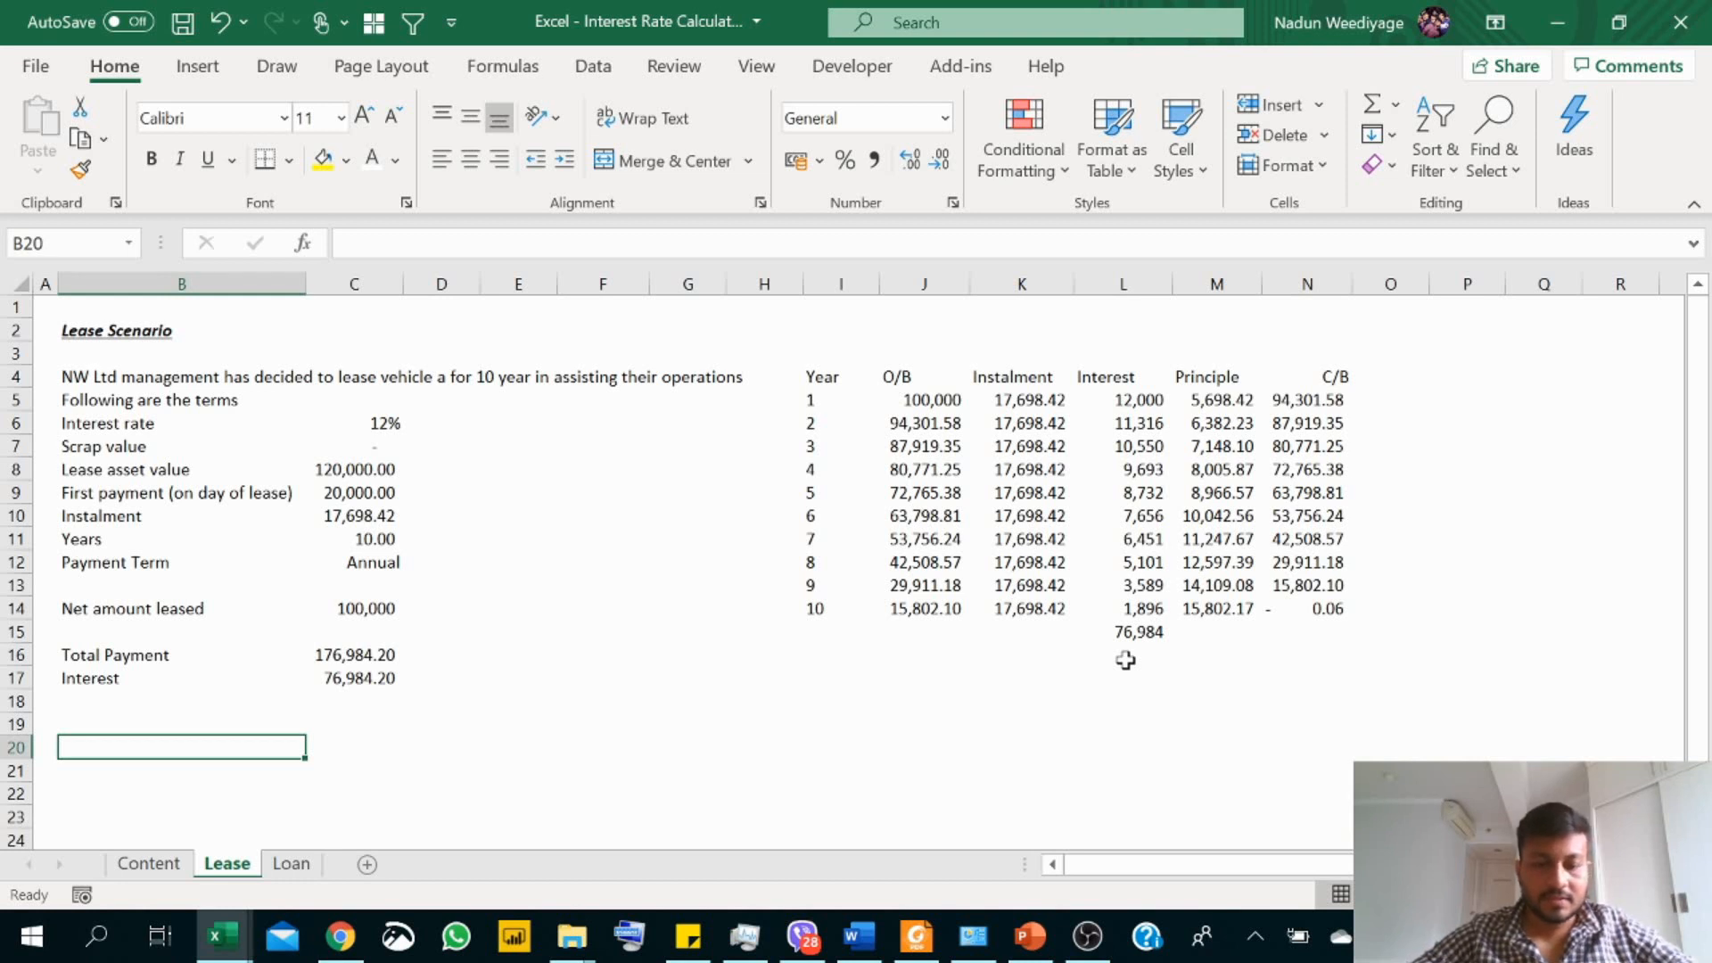
{"action": "type", "text": "Interest"}
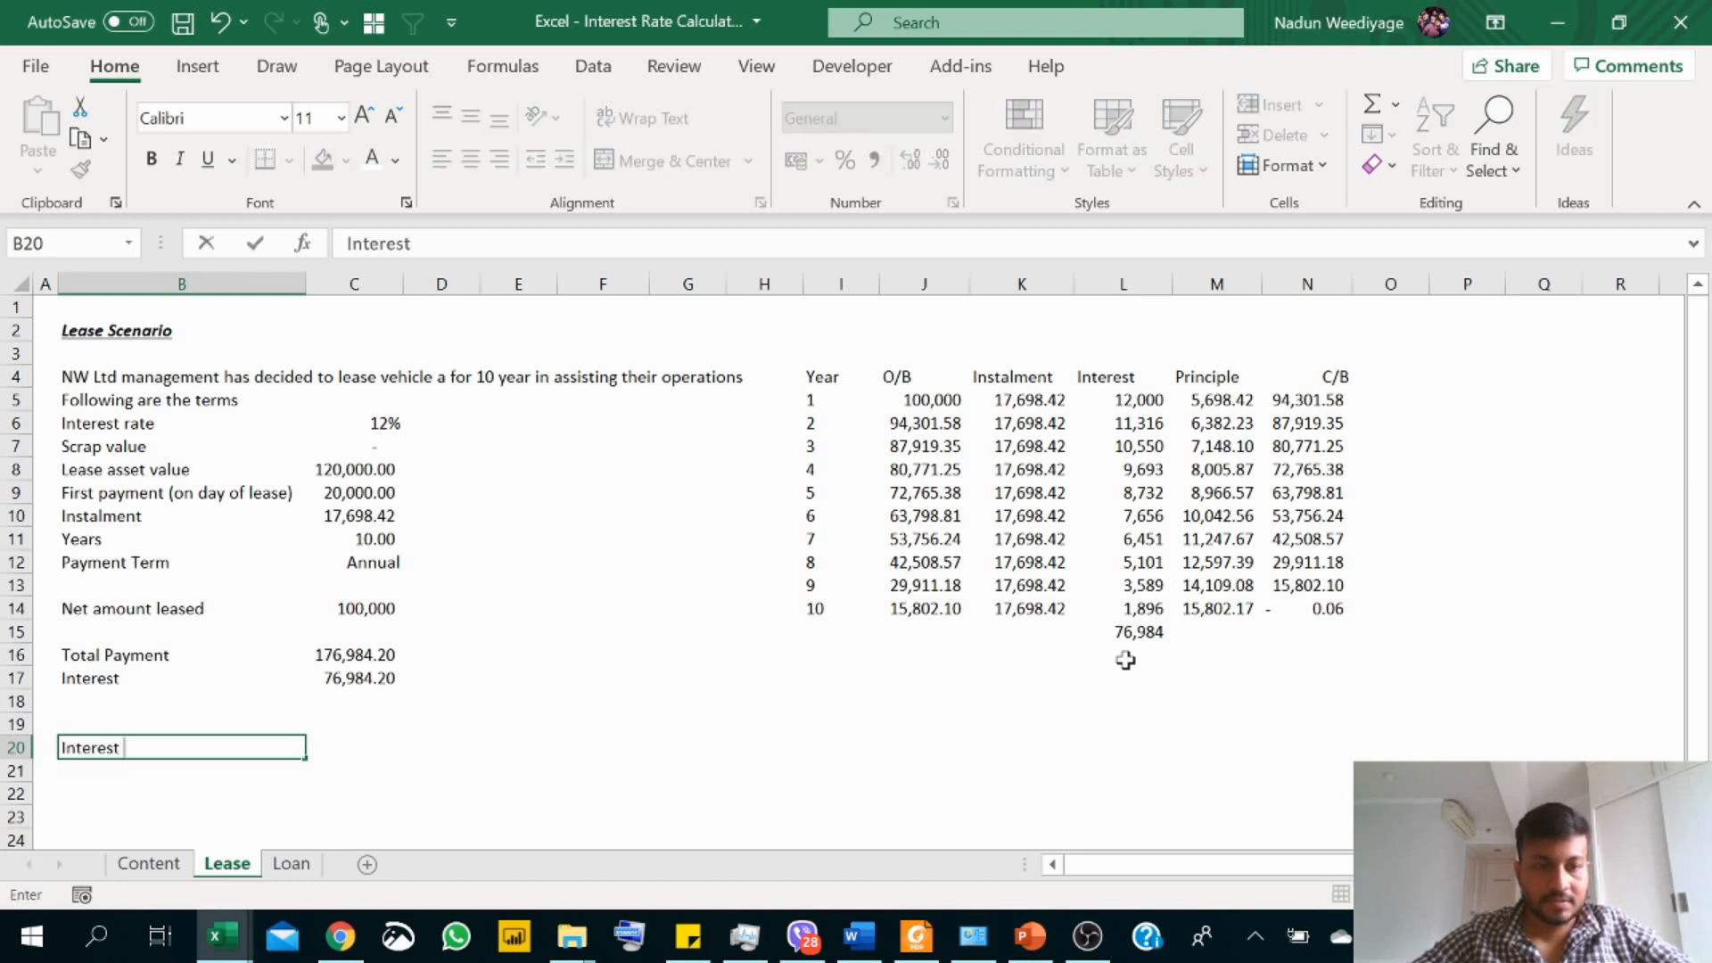
{"action": "type", "text": " Rate"}
{"action": "key", "text": "Return"}
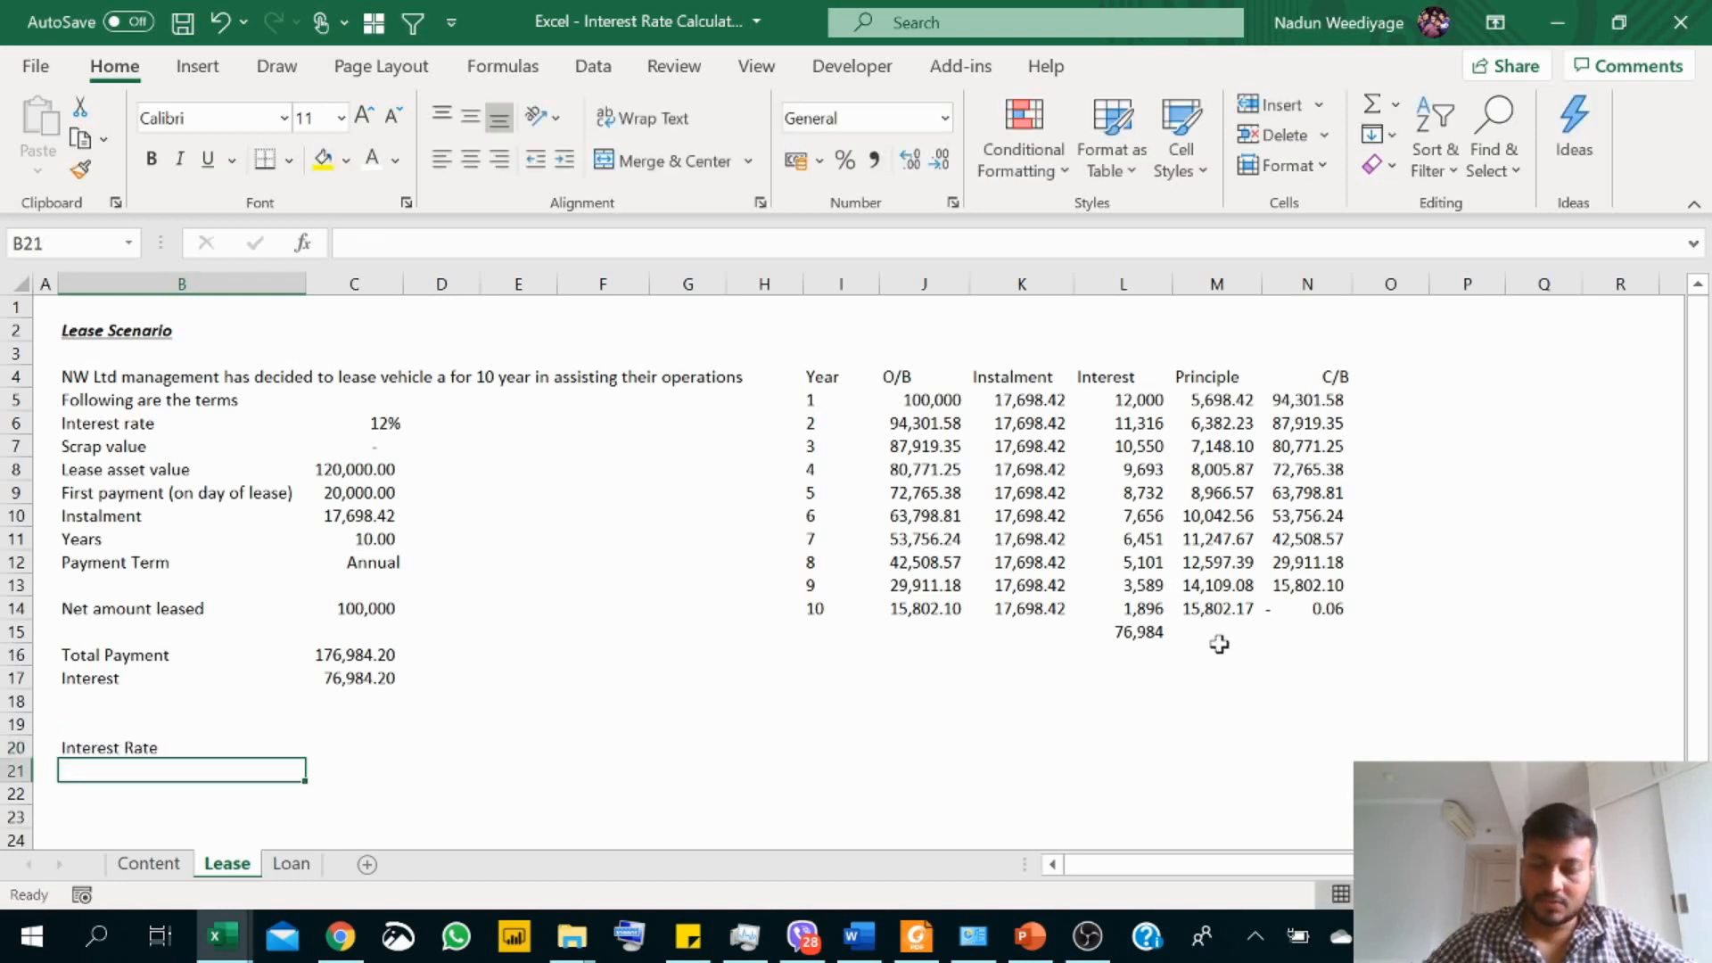
Step: Calculate the lease interest rate in C20 with =RATE(C11,-C10,C14,,0) and compare it with the given rate in C6
{"action": "key", "text": "Up"}
{"action": "key", "text": "Right"}
{"action": "type", "text": "="}
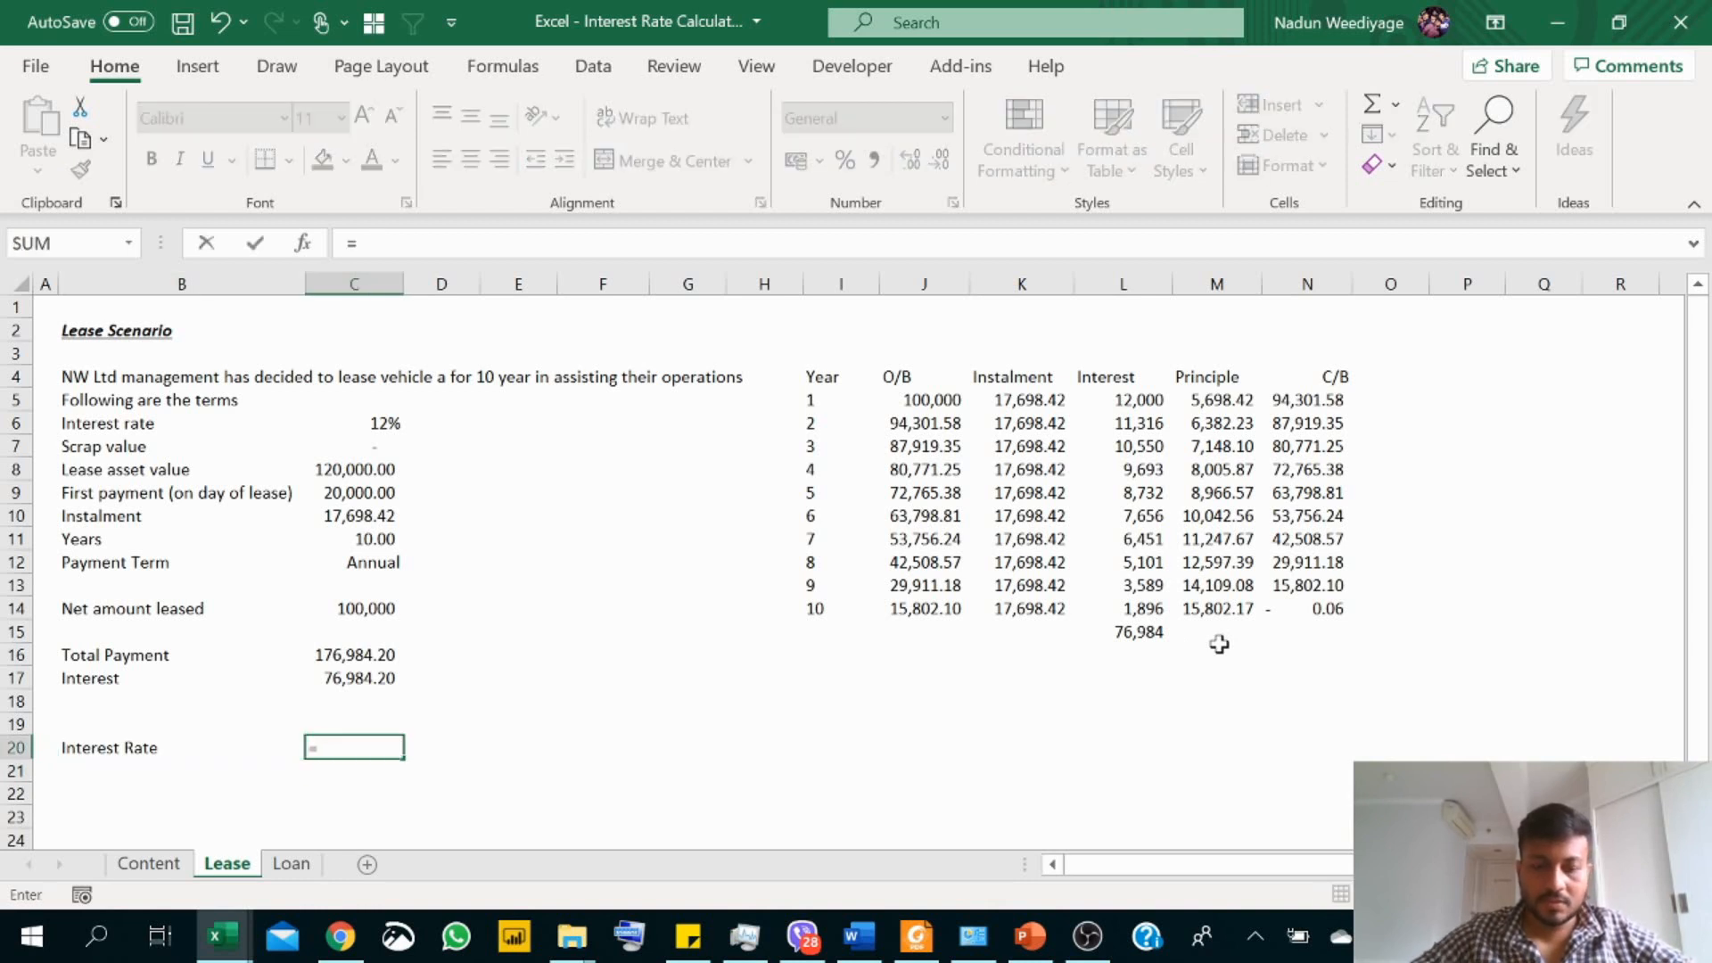
{"action": "type", "text": "R"}
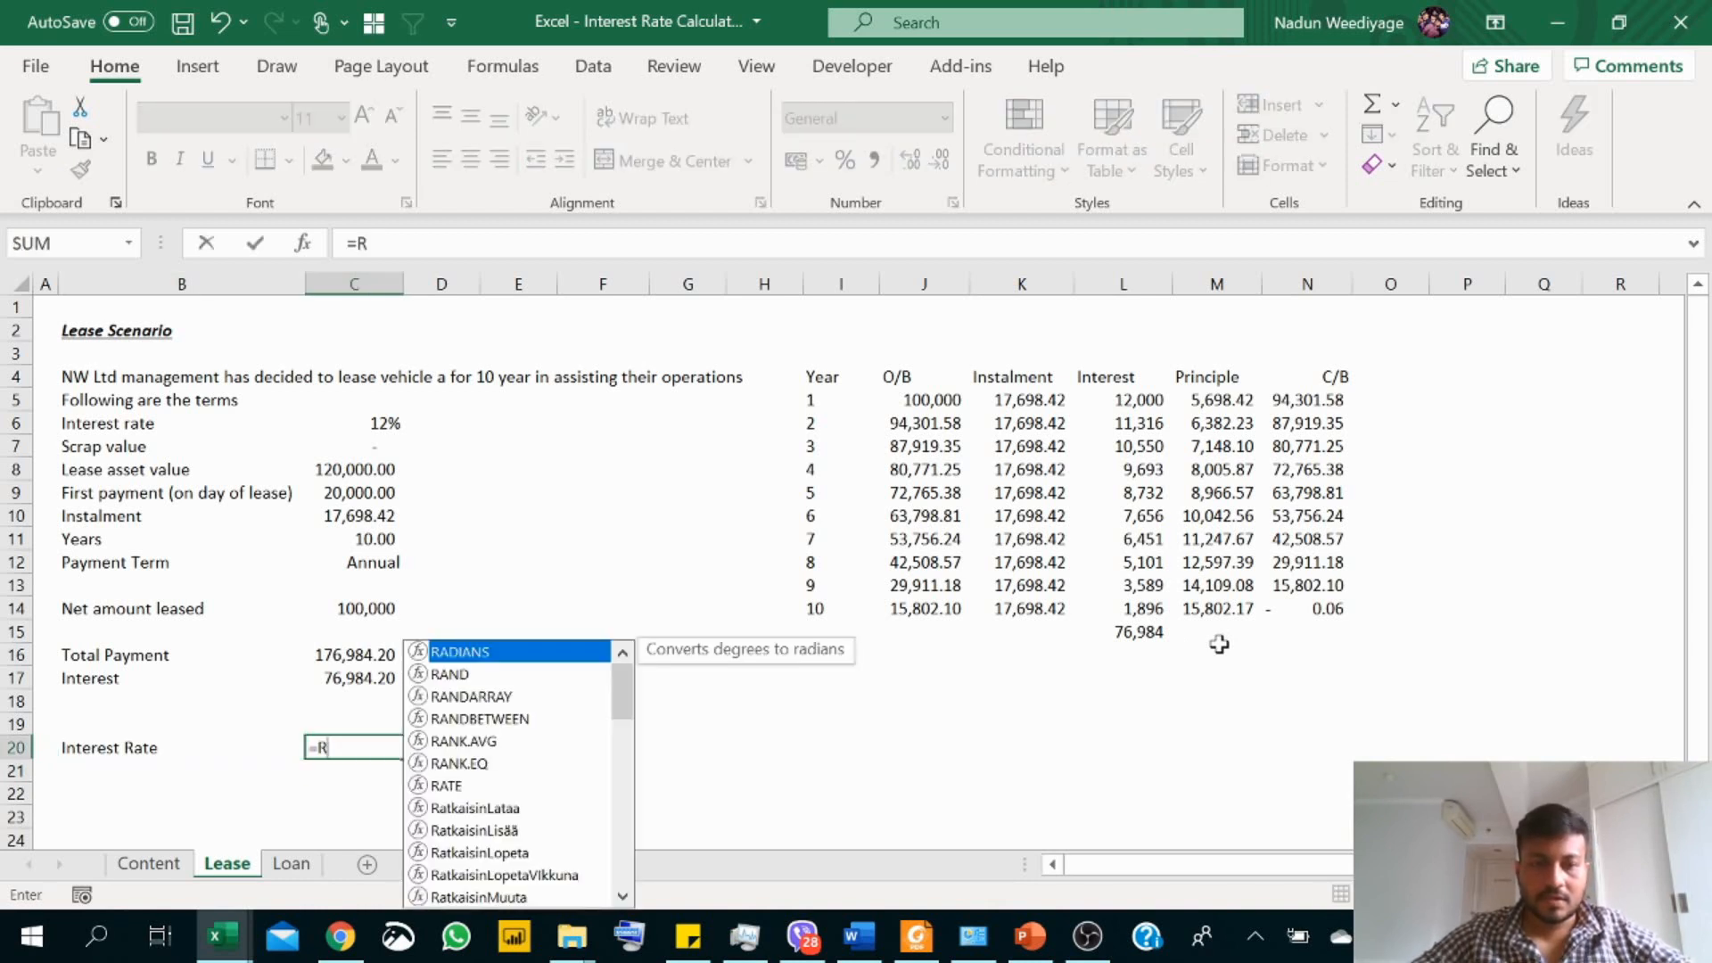
{"action": "type", "text": "ATE"}
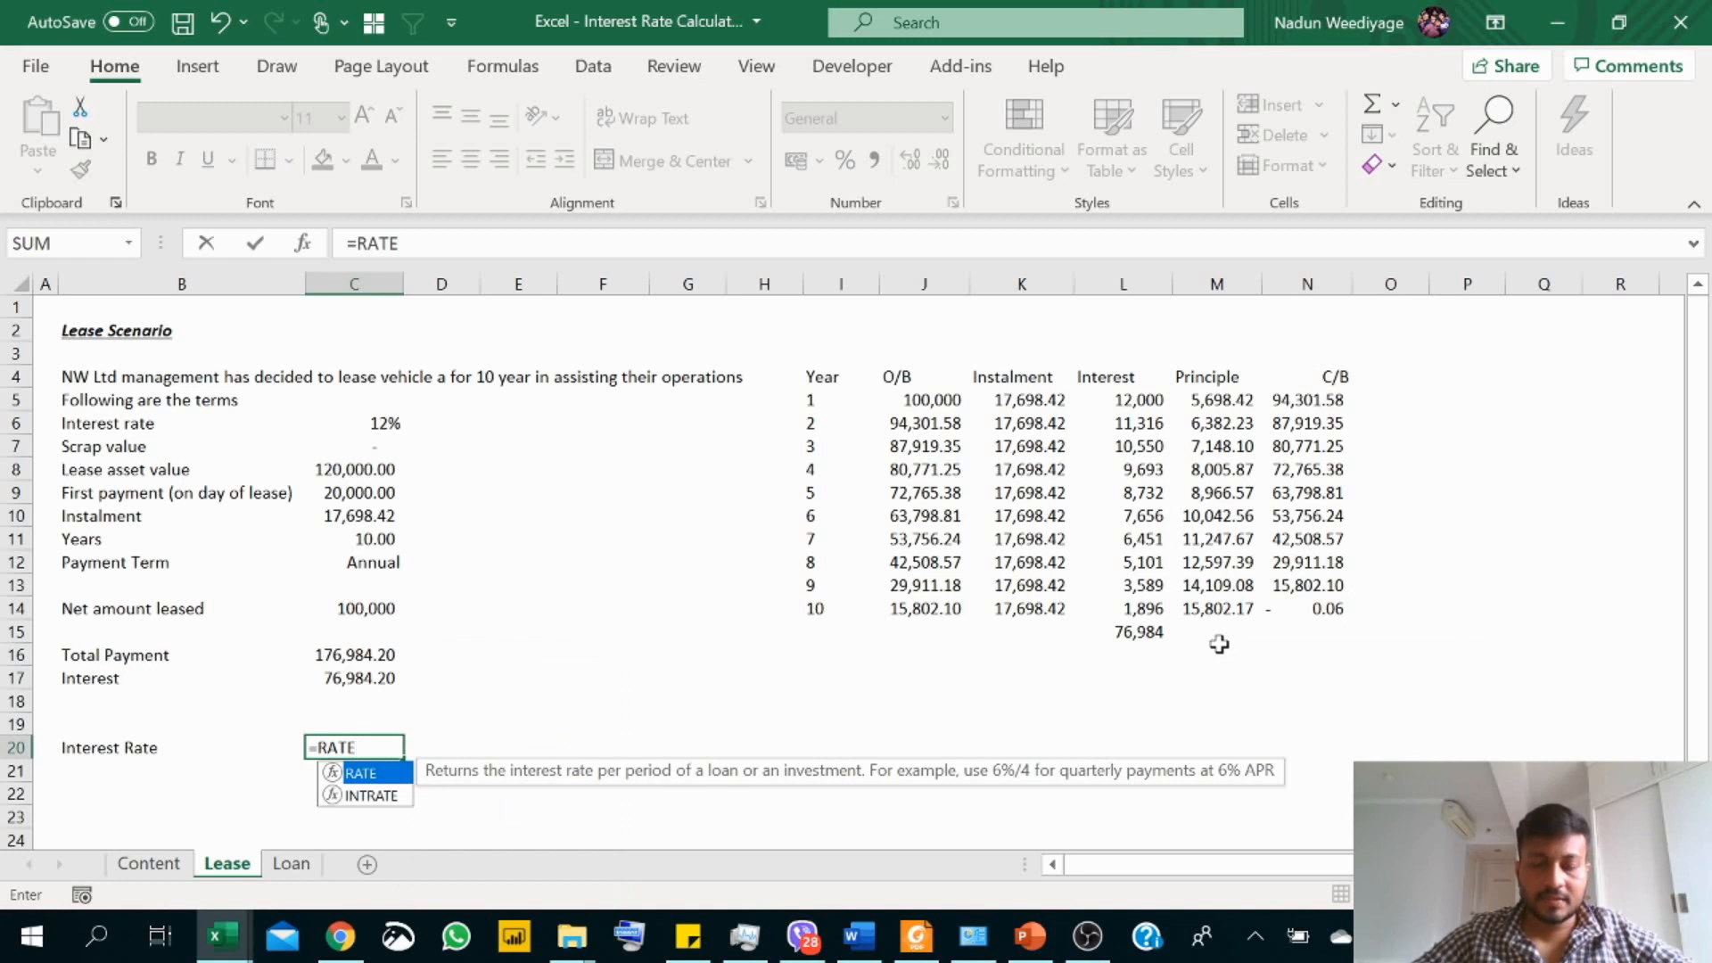
{"action": "type", "text": "("}
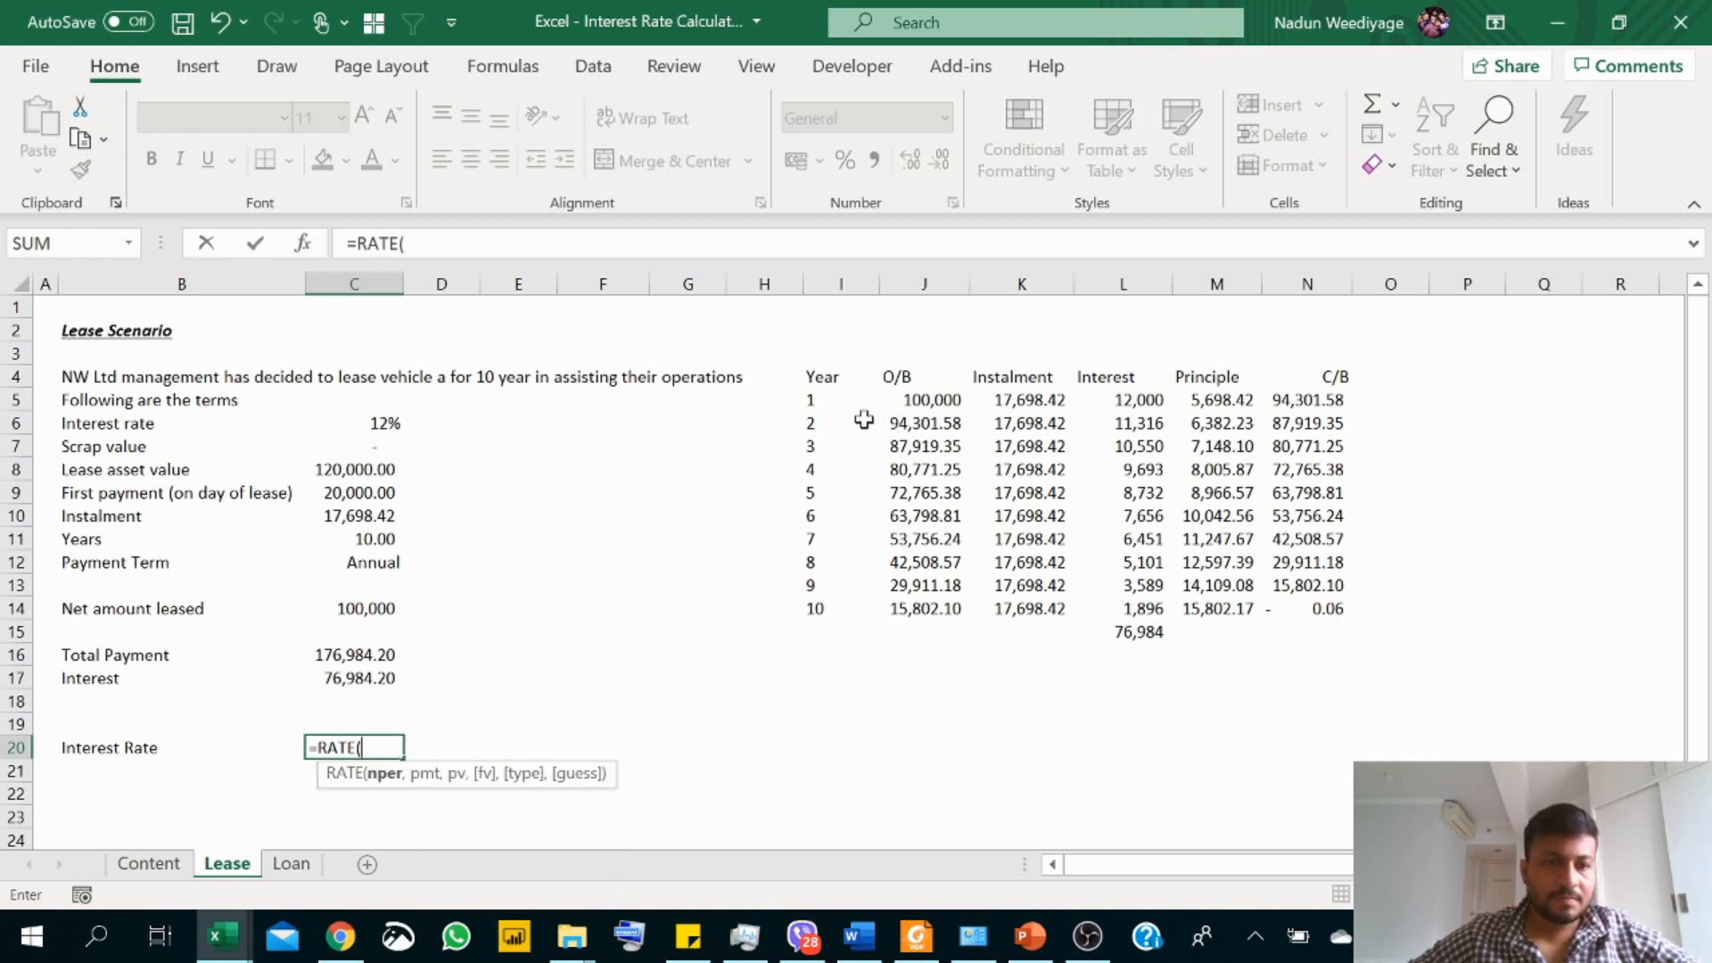
{"action": "left_click", "coordinate": [373, 539]}
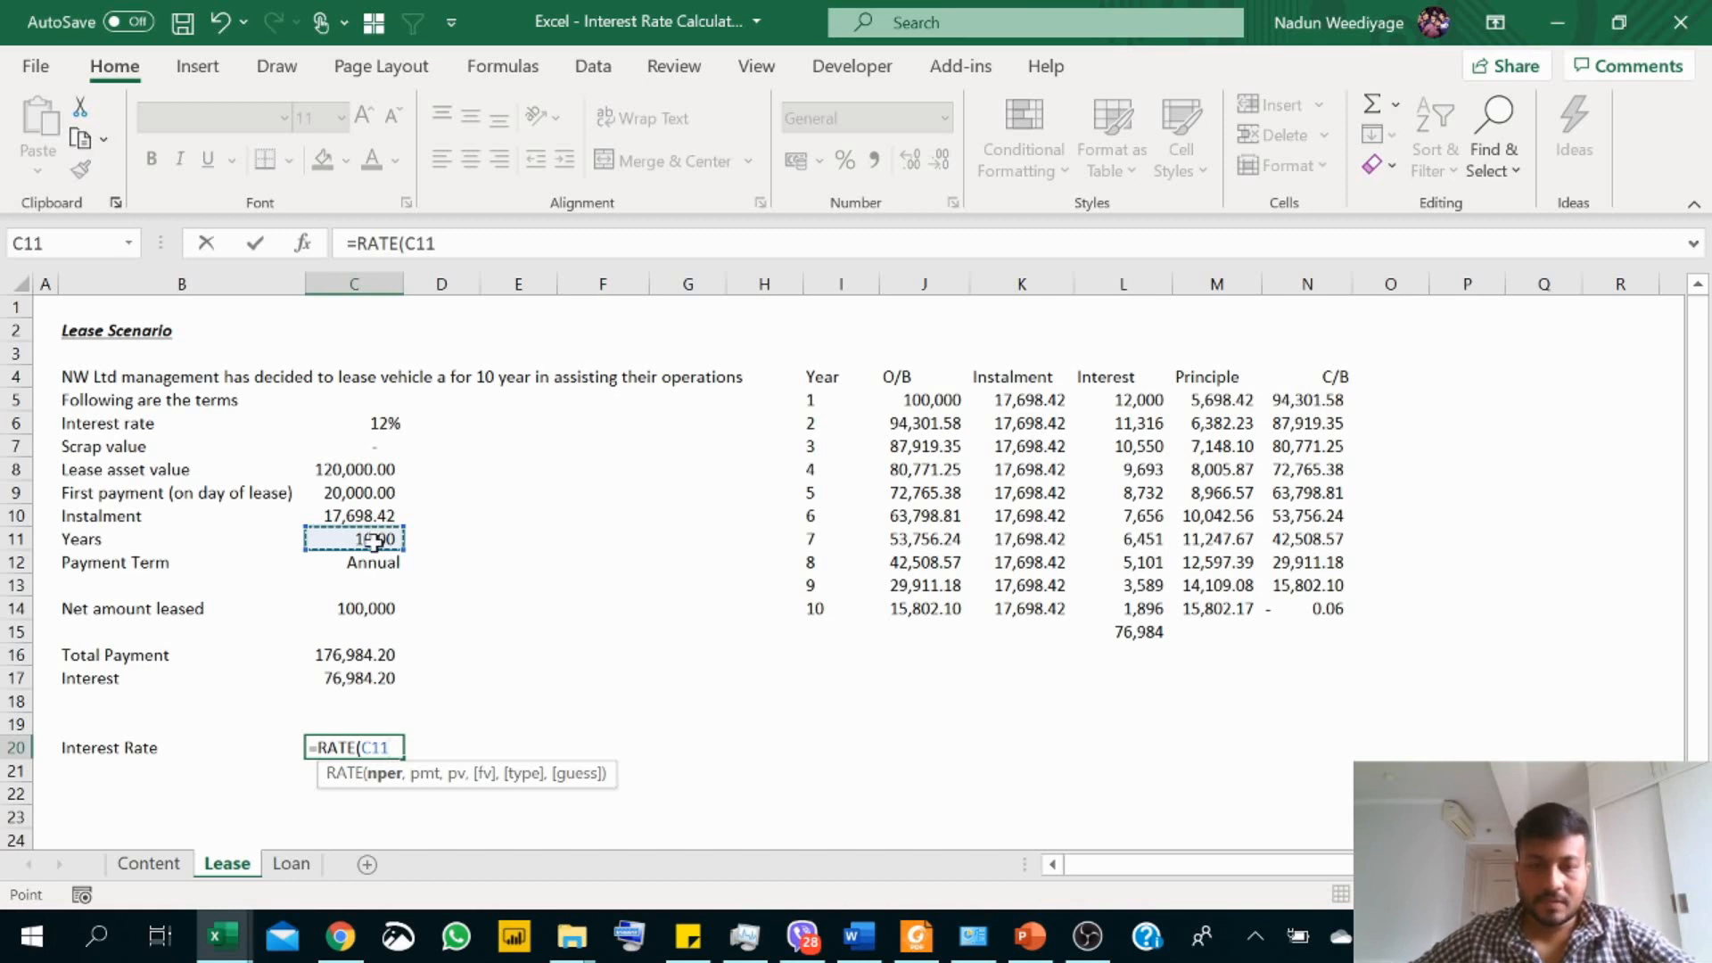
{"action": "type", "text": ","}
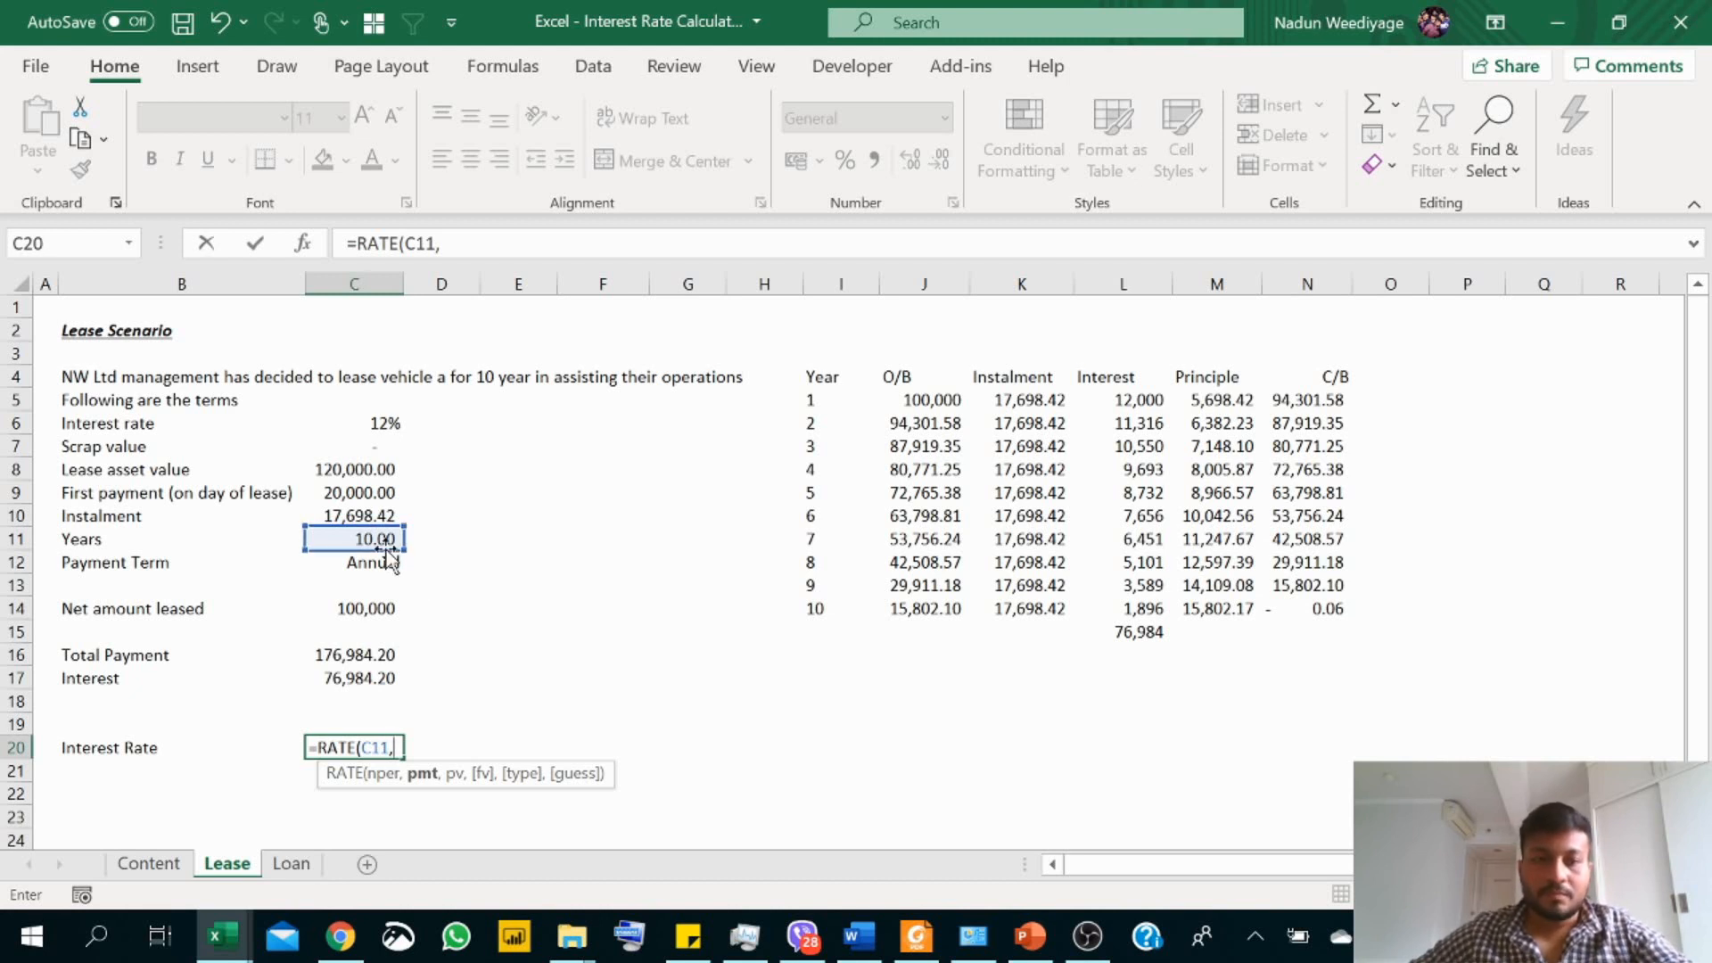
{"action": "type", "text": "-"}
{"action": "left_click", "coordinate": [376, 517]}
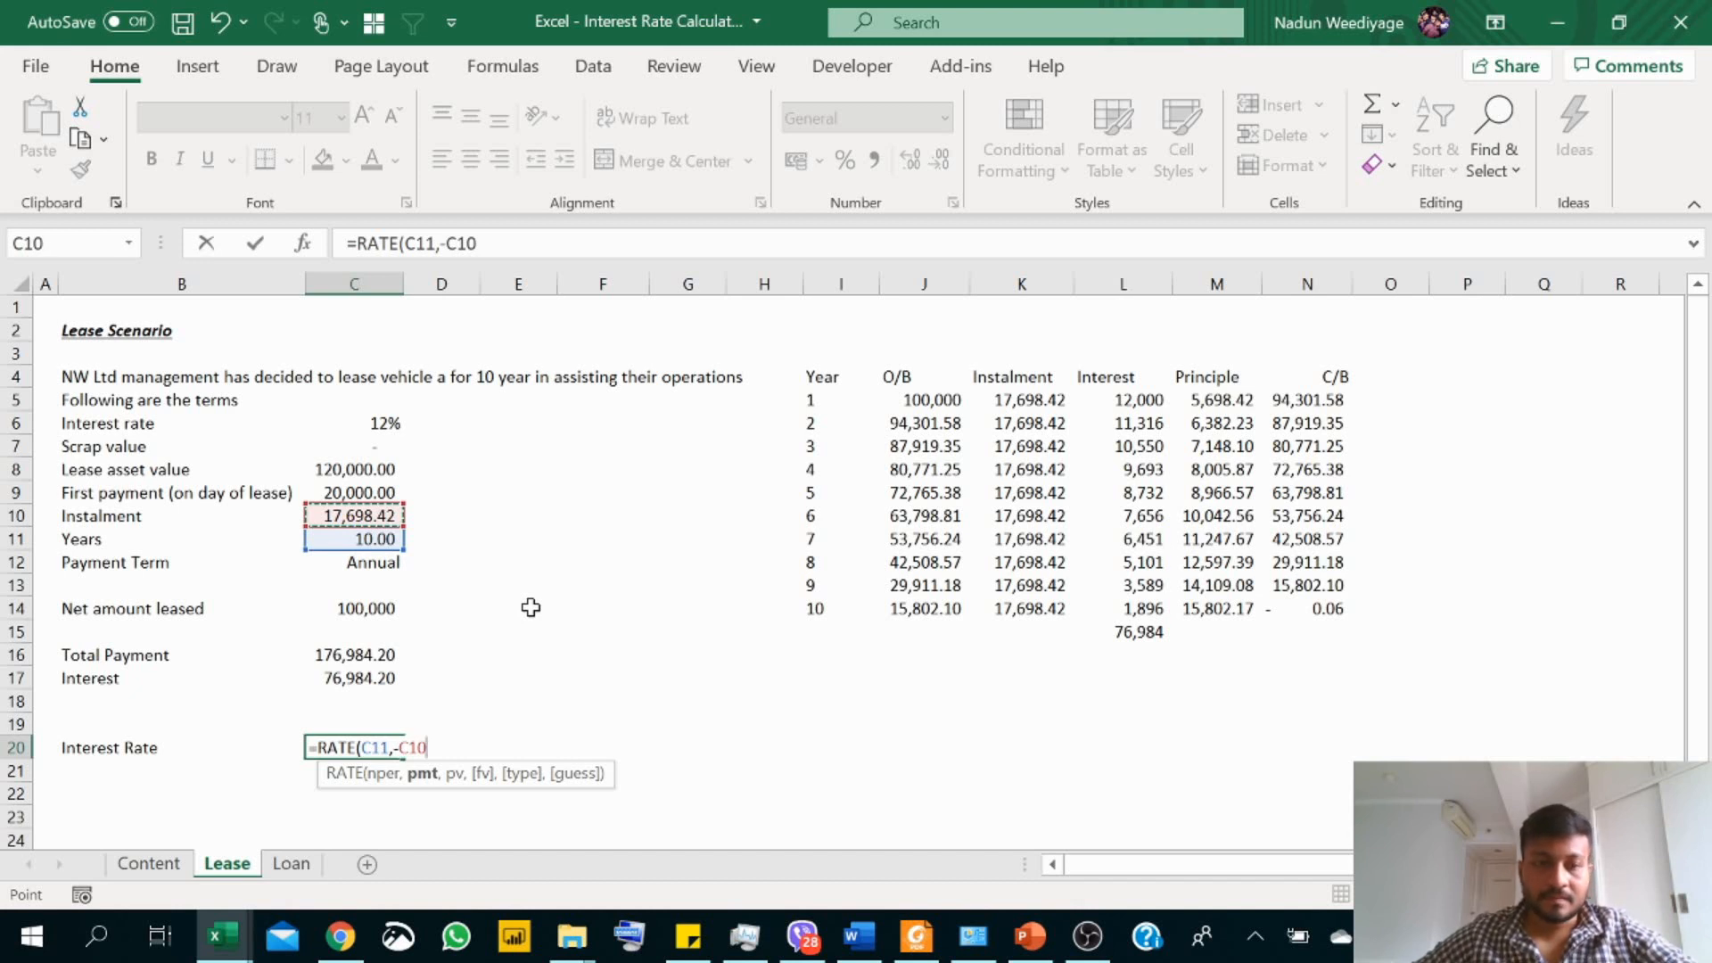
{"action": "type", "text": ","}
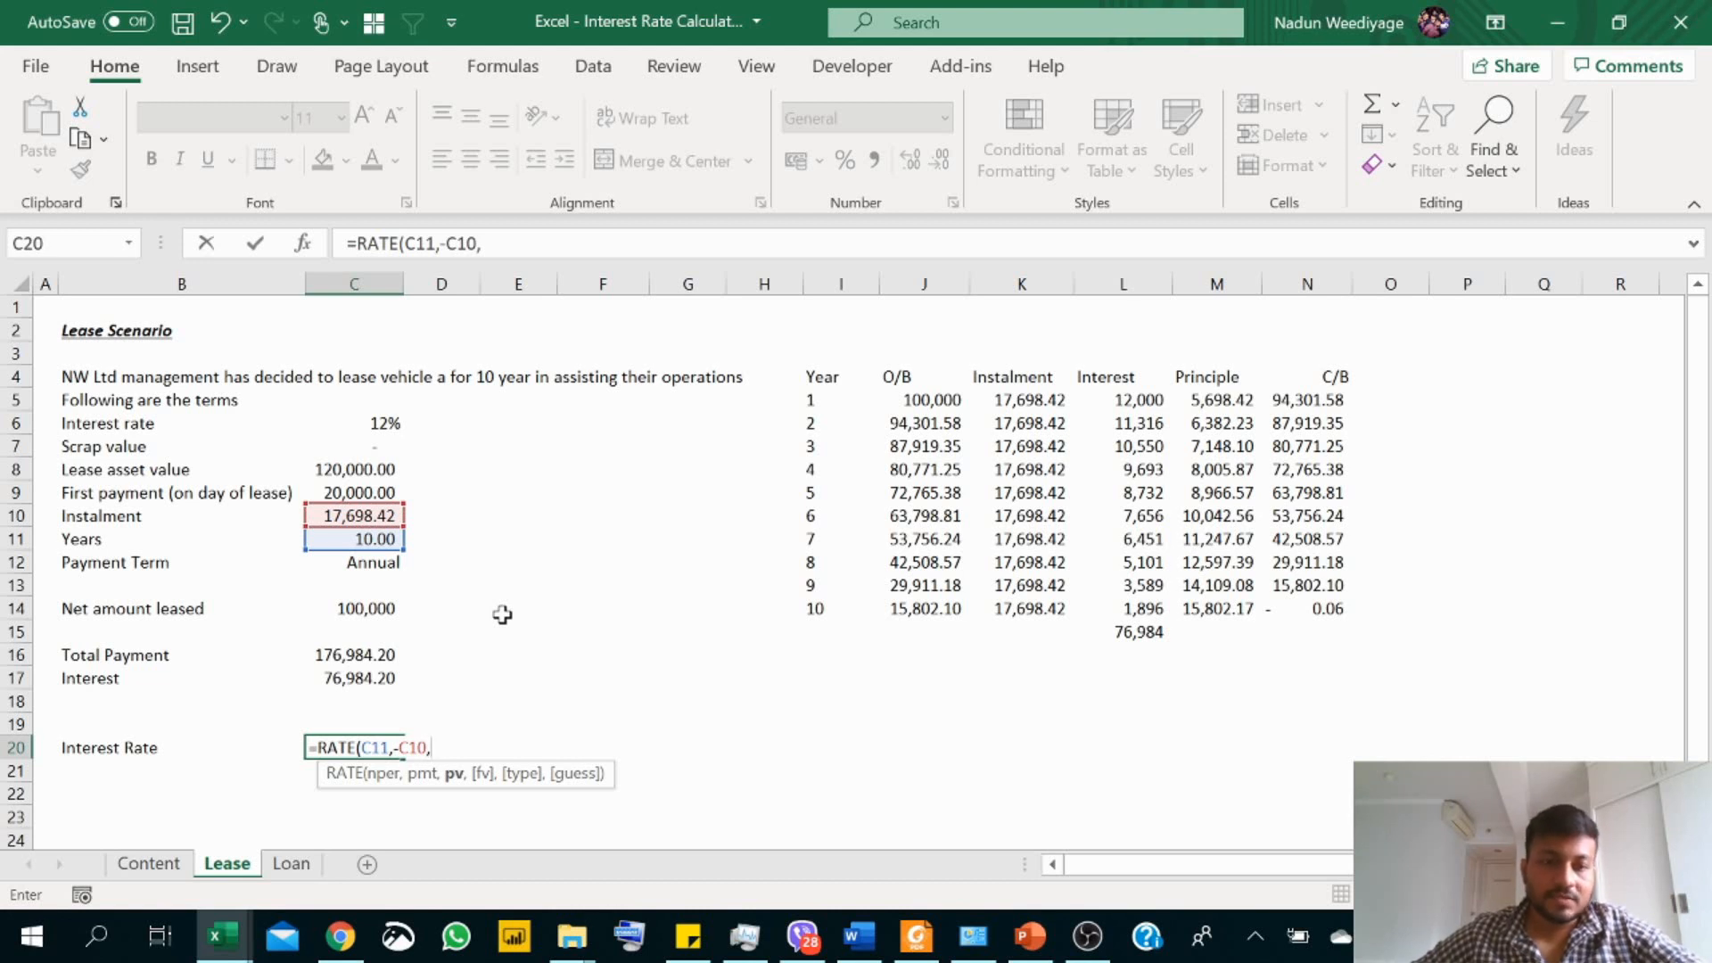
{"action": "left_click", "coordinate": [362, 613]}
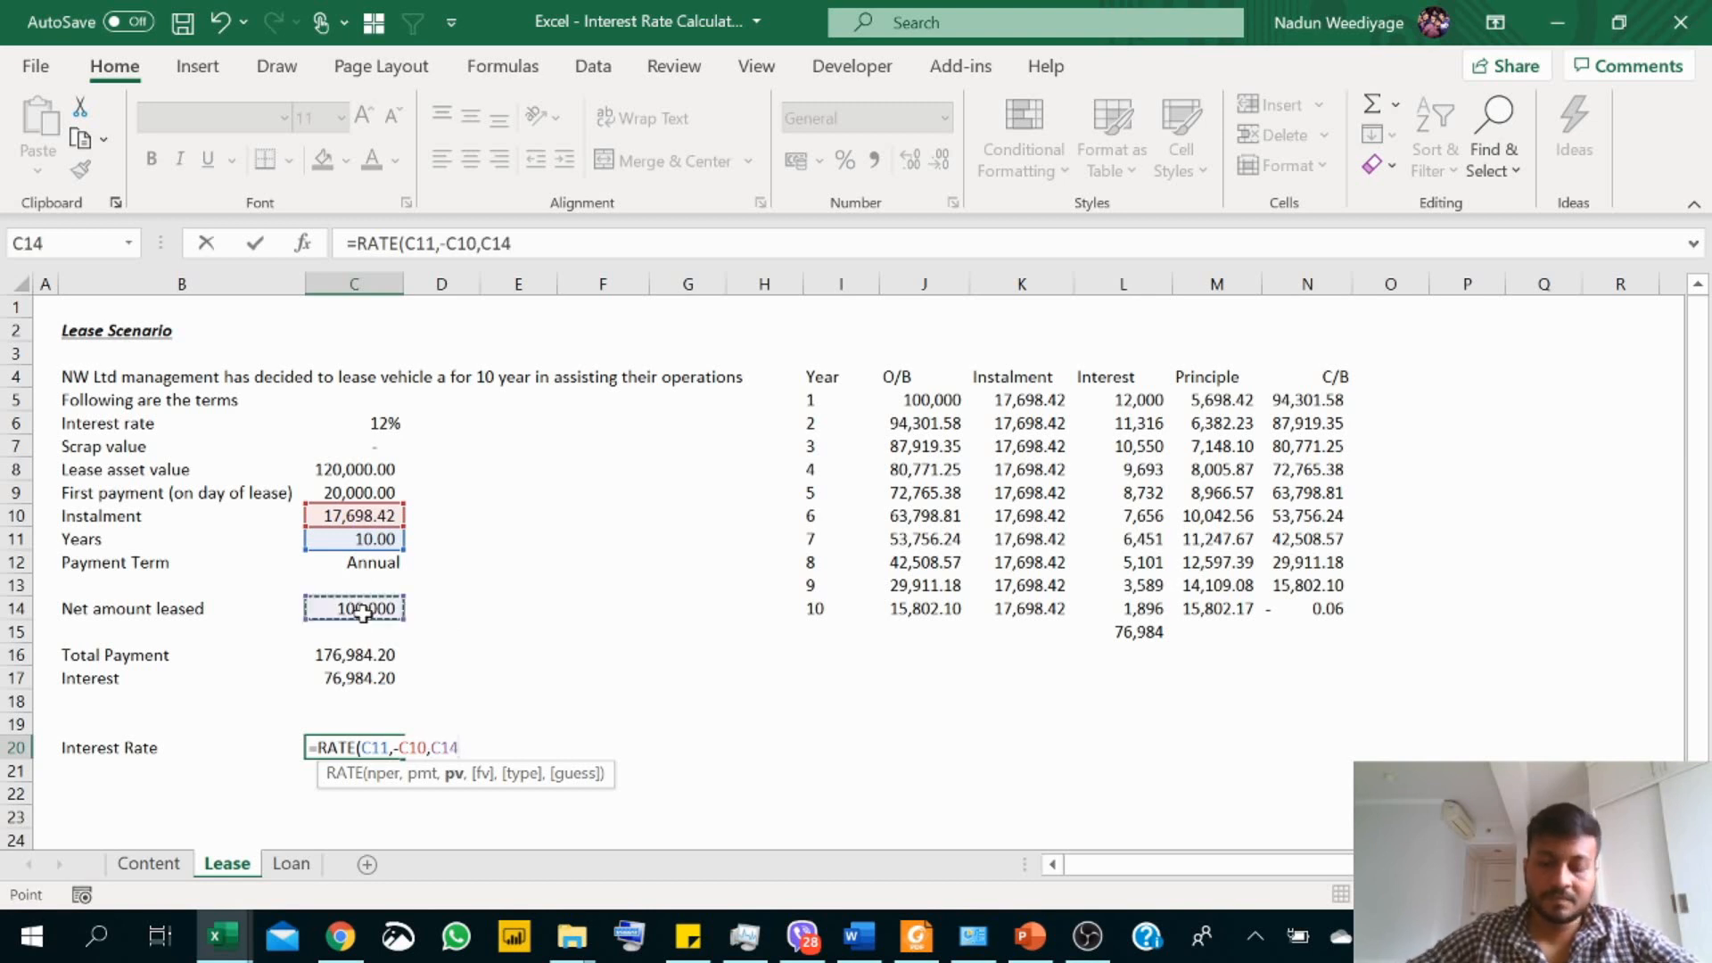
{"action": "type", "text": ","}
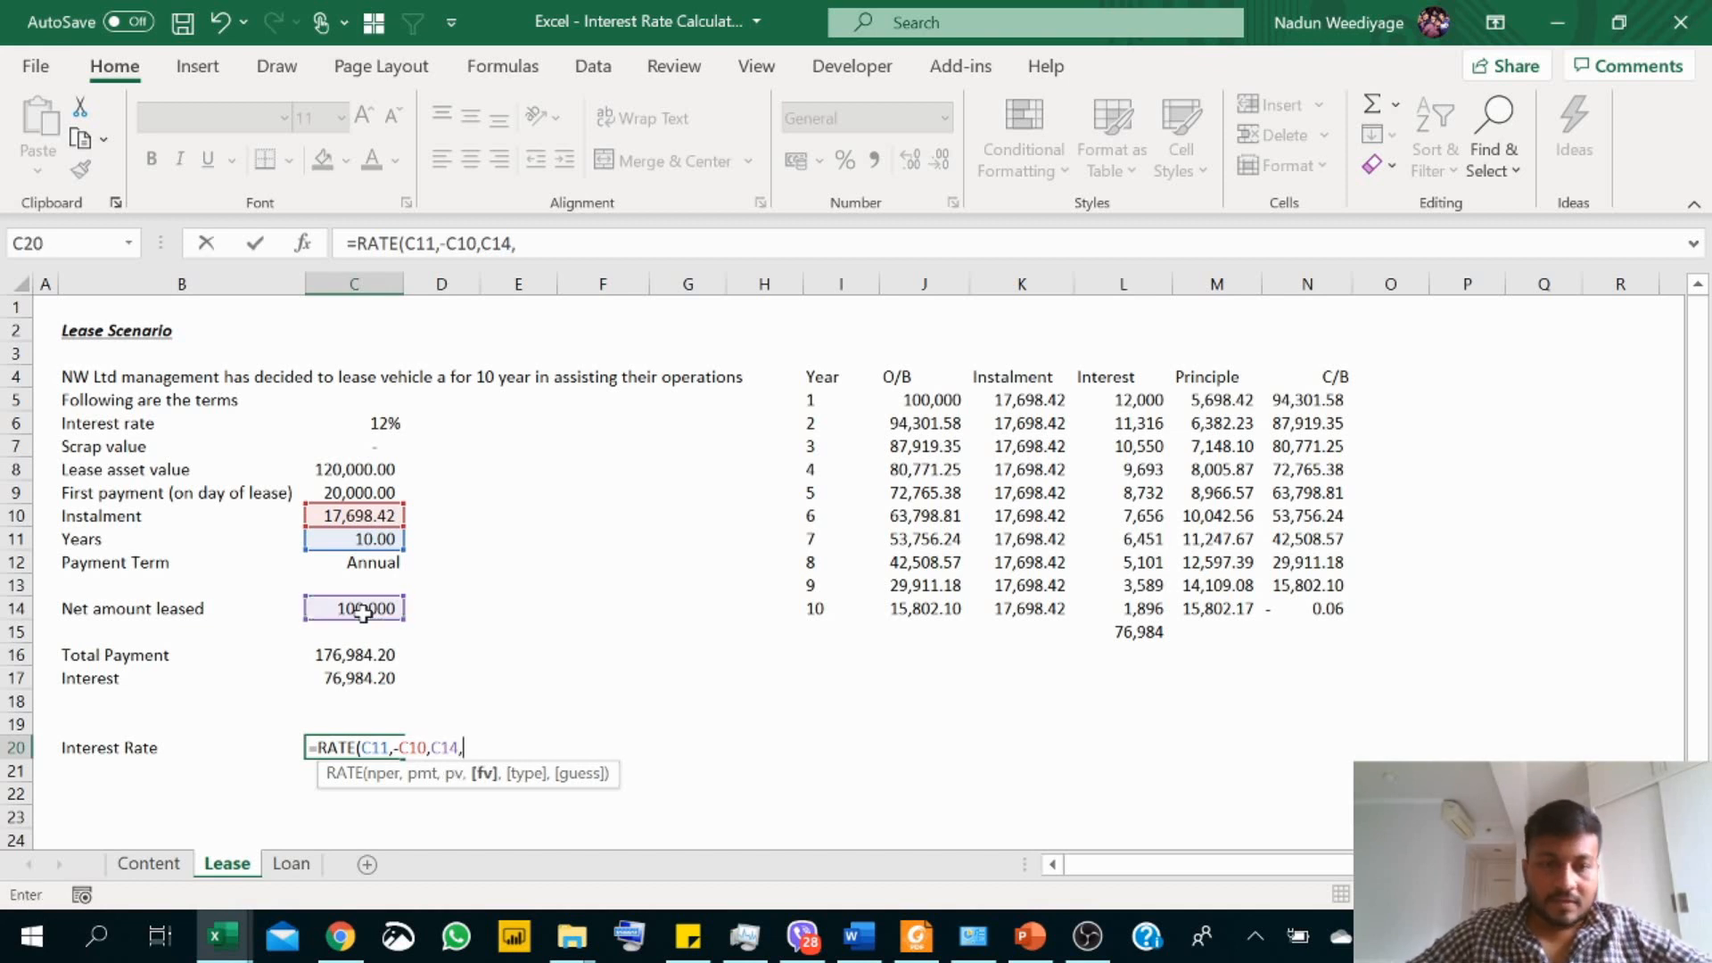
{"action": "type", "text": "0"}
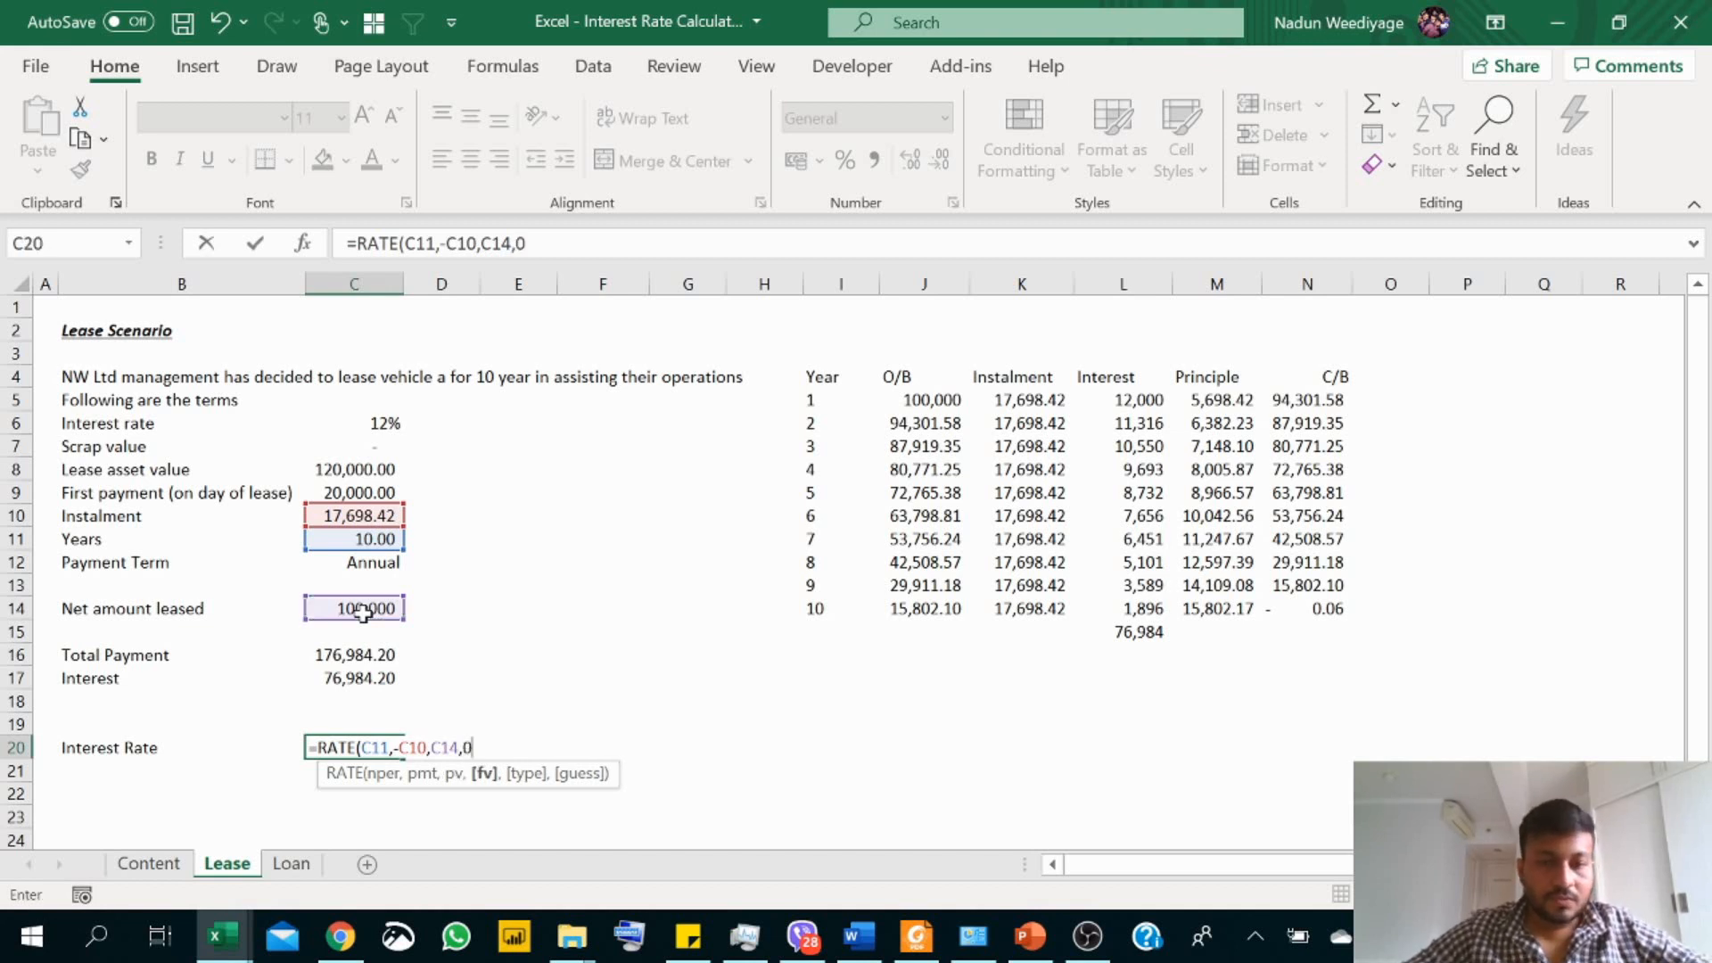
{"action": "key", "text": "BackSpace"}
{"action": "type", "text": ","}
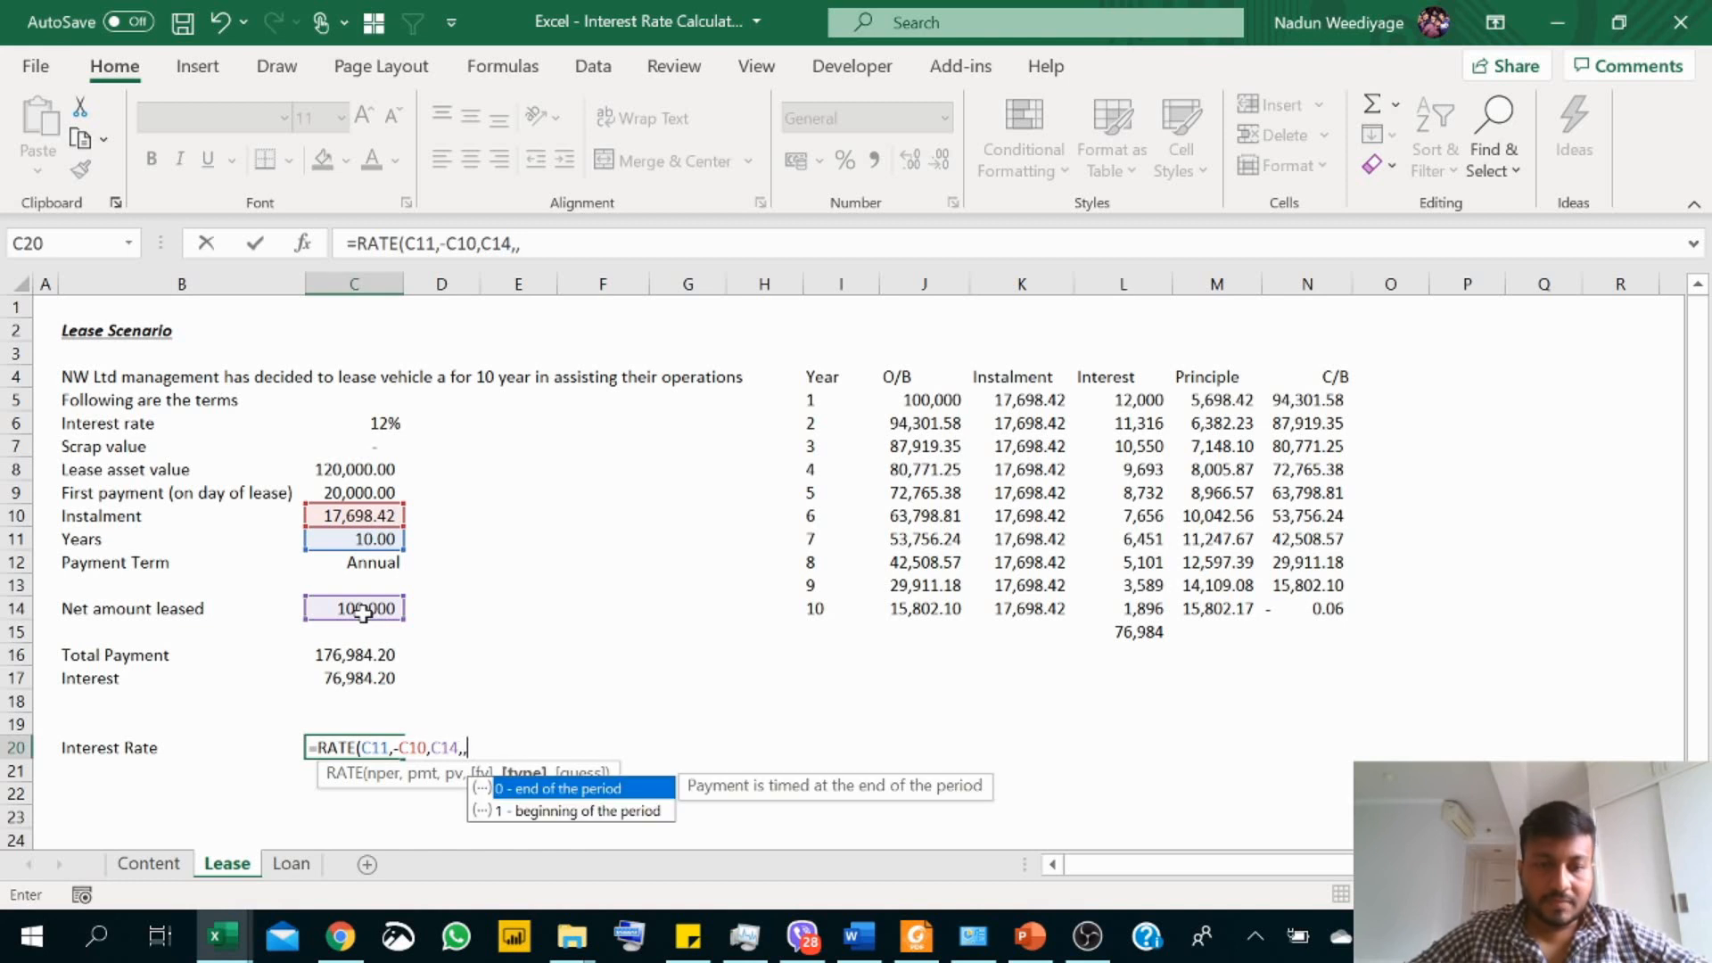
{"action": "type", "text": "0"}
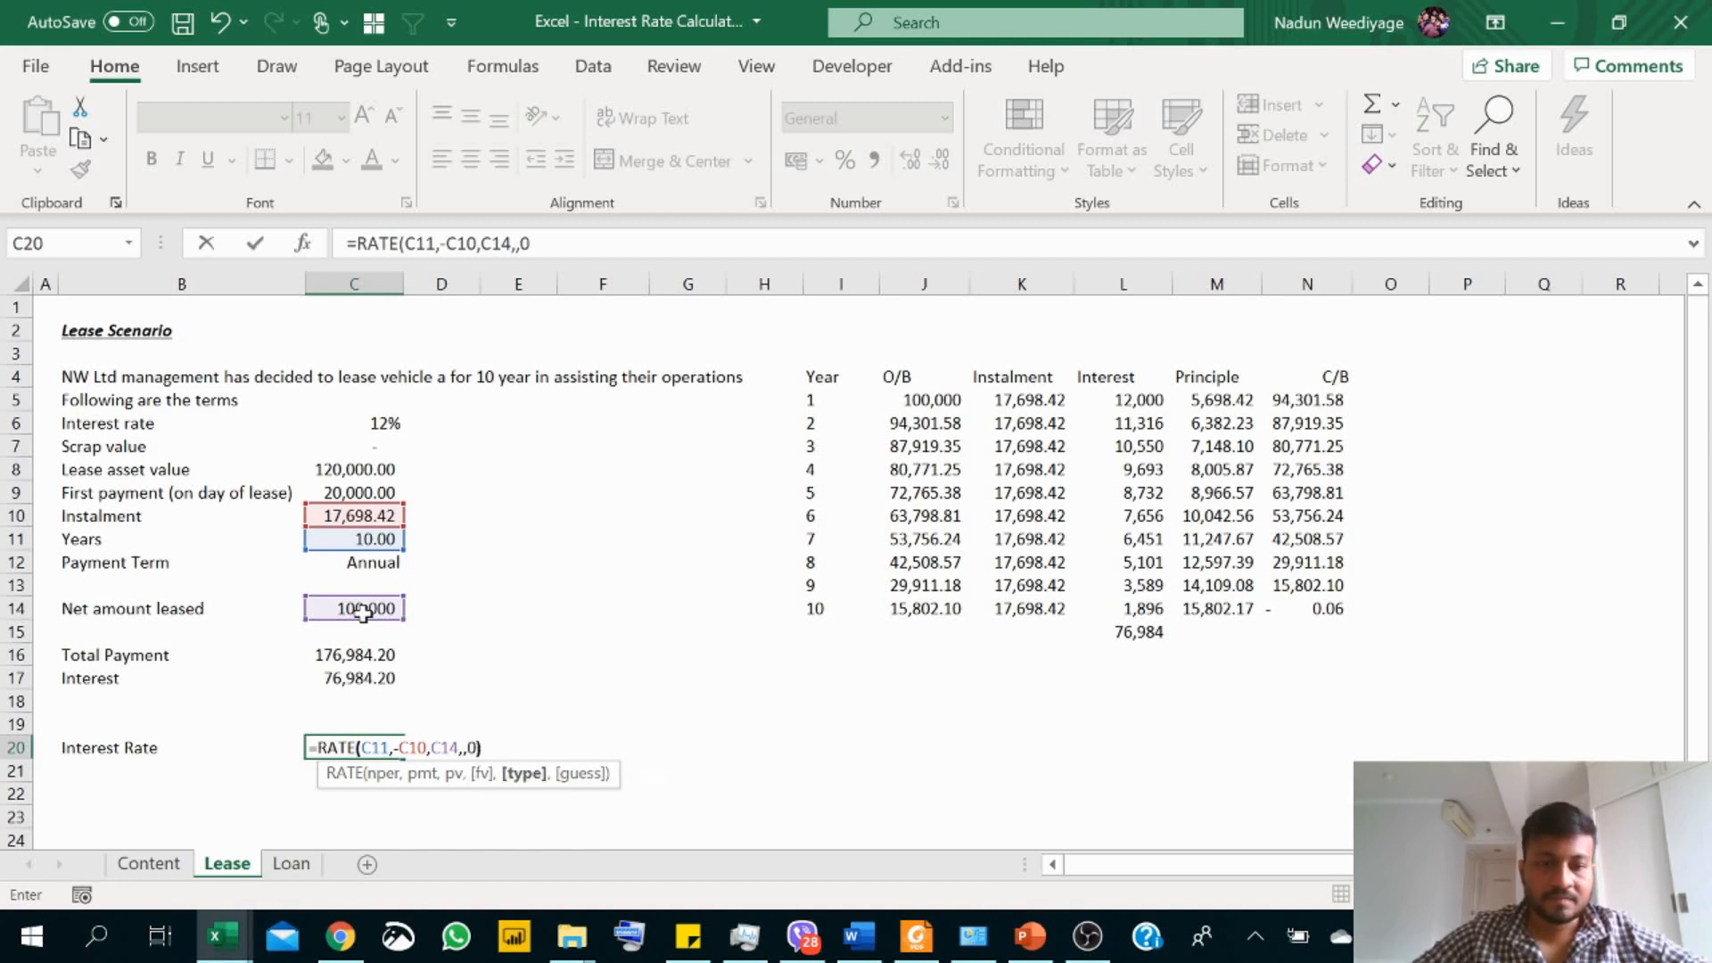
{"action": "type", "text": ")"}
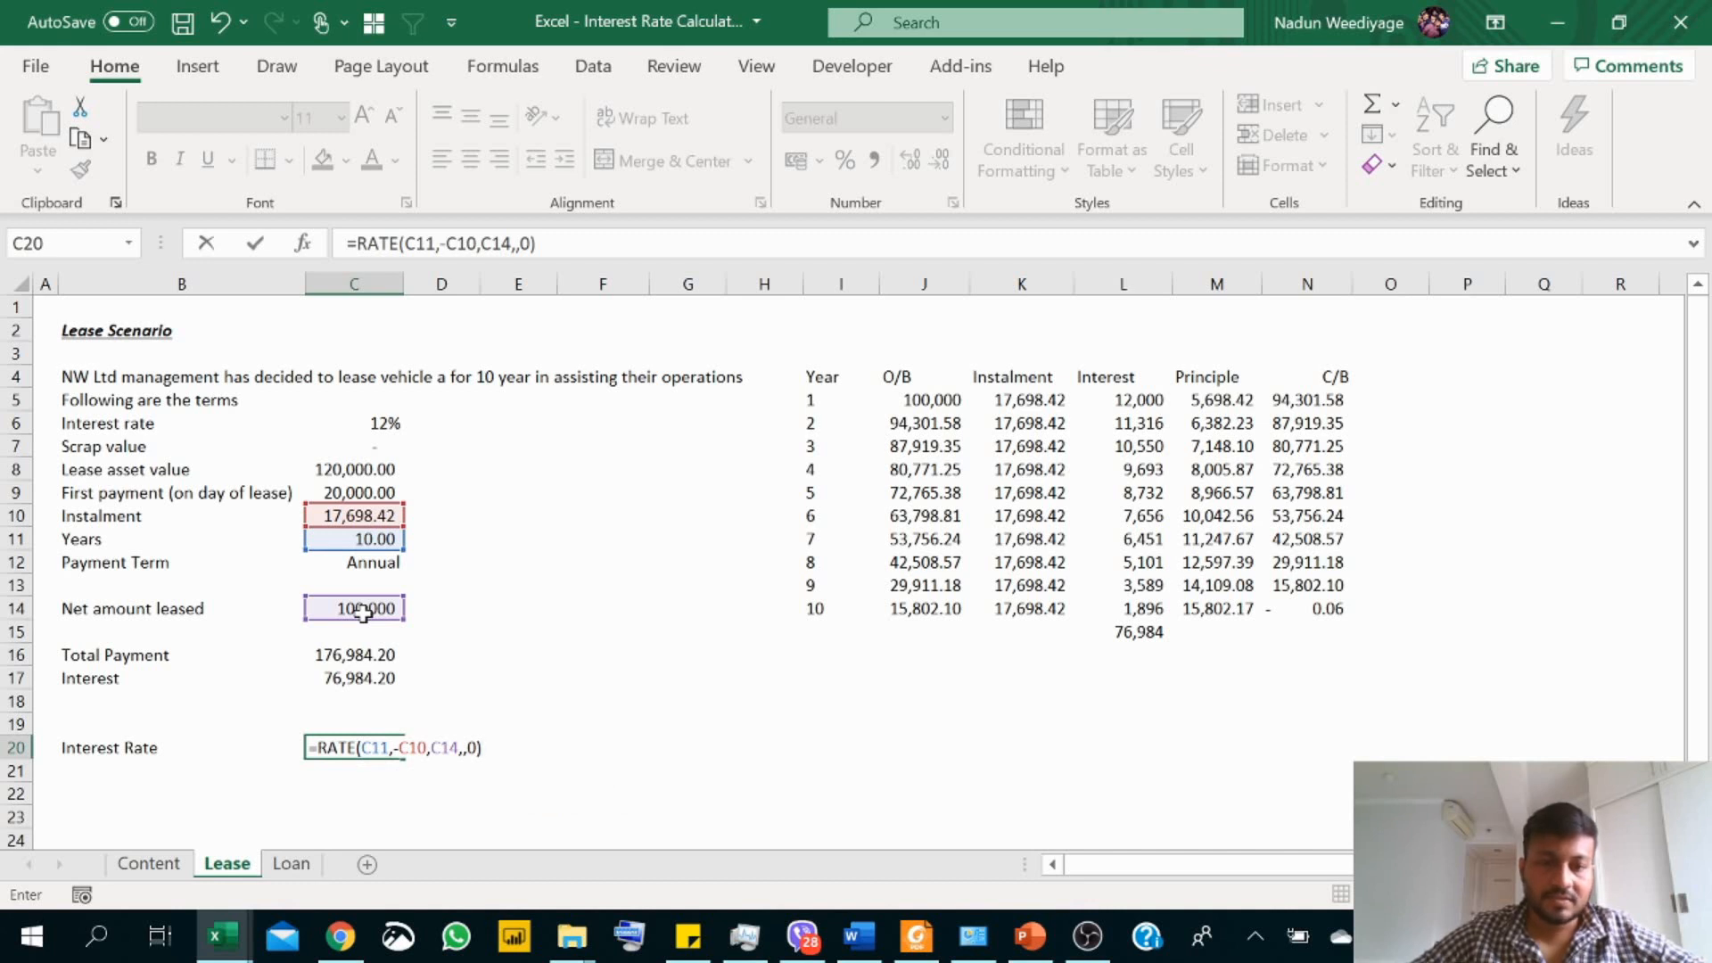
{"action": "key", "text": "Return"}
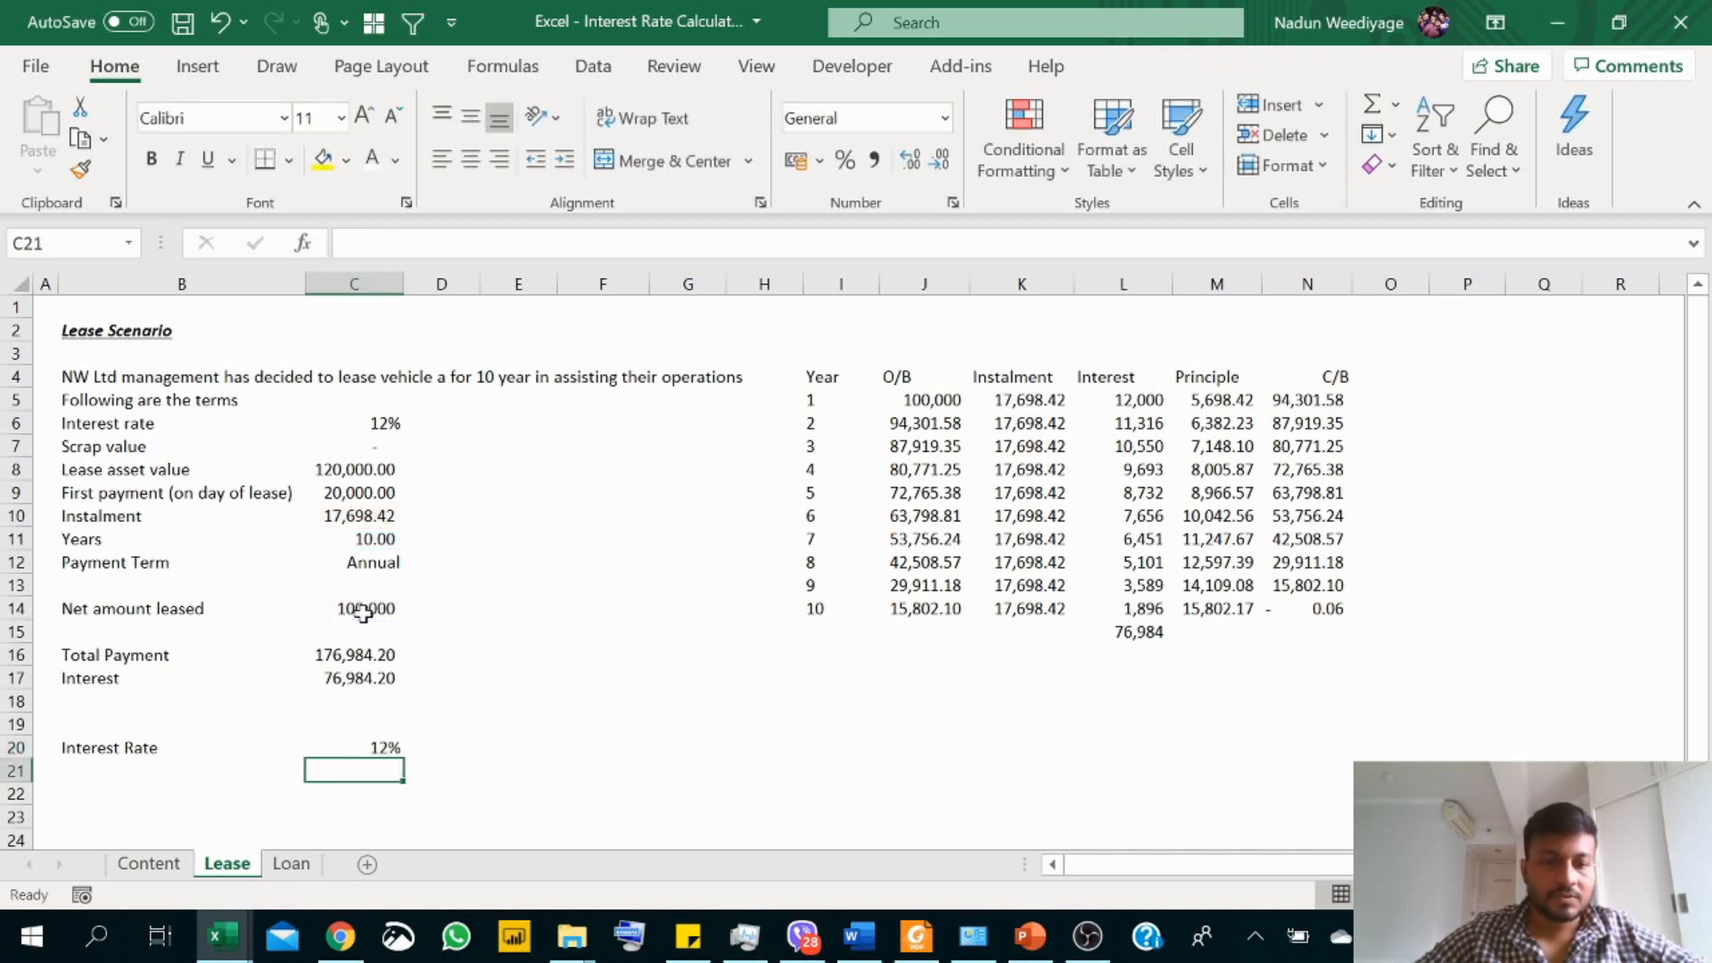
{"action": "left_click", "coordinate": [381, 746]}
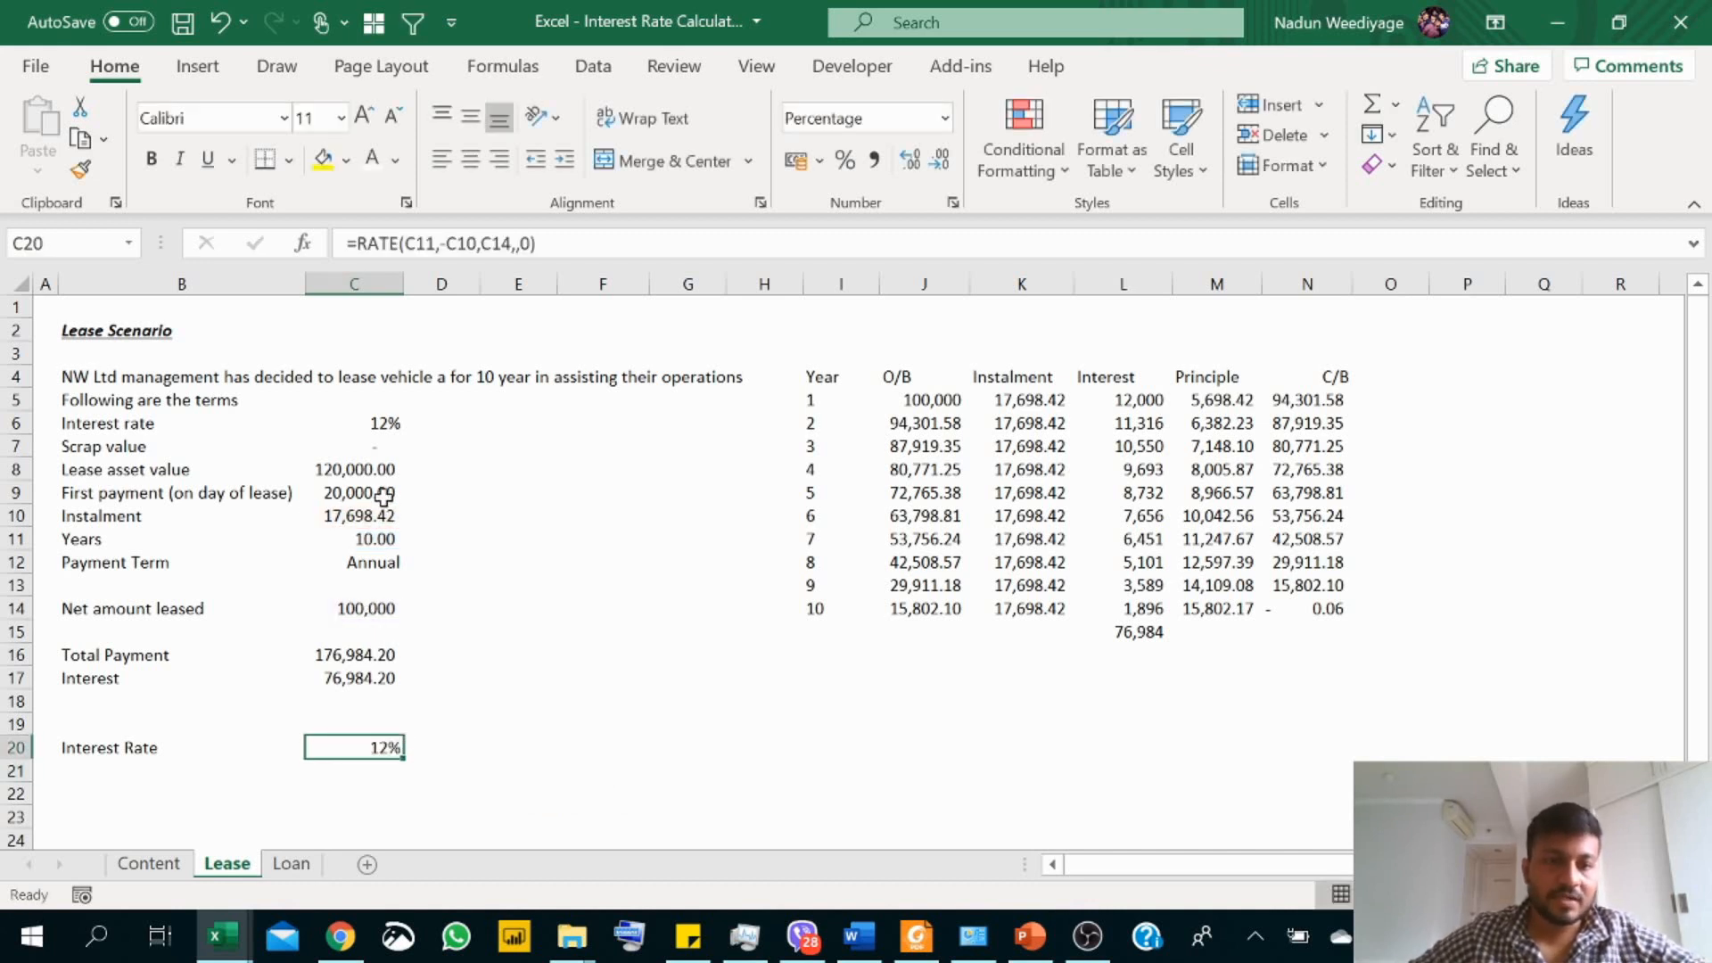
{"action": "left_click", "coordinate": [384, 427]}
{"action": "left_click", "coordinate": [373, 746]}
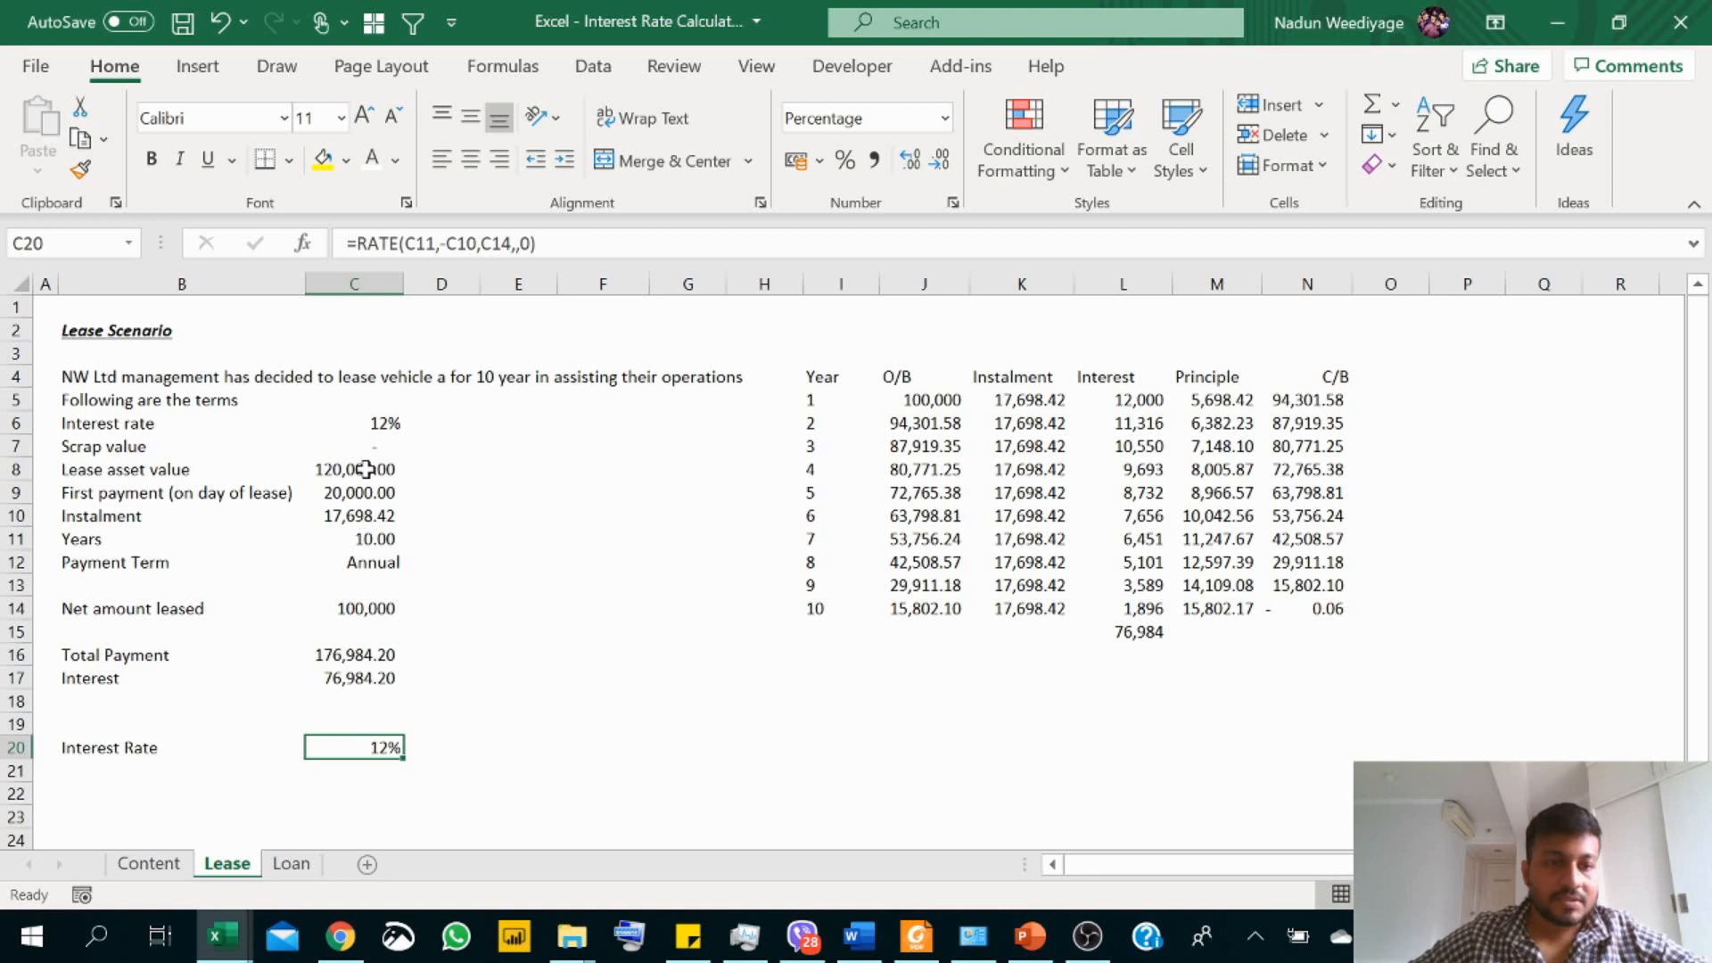
Step: Highlight the instalment amount in C10 with a yellow fill
{"action": "left_click", "coordinate": [107, 775]}
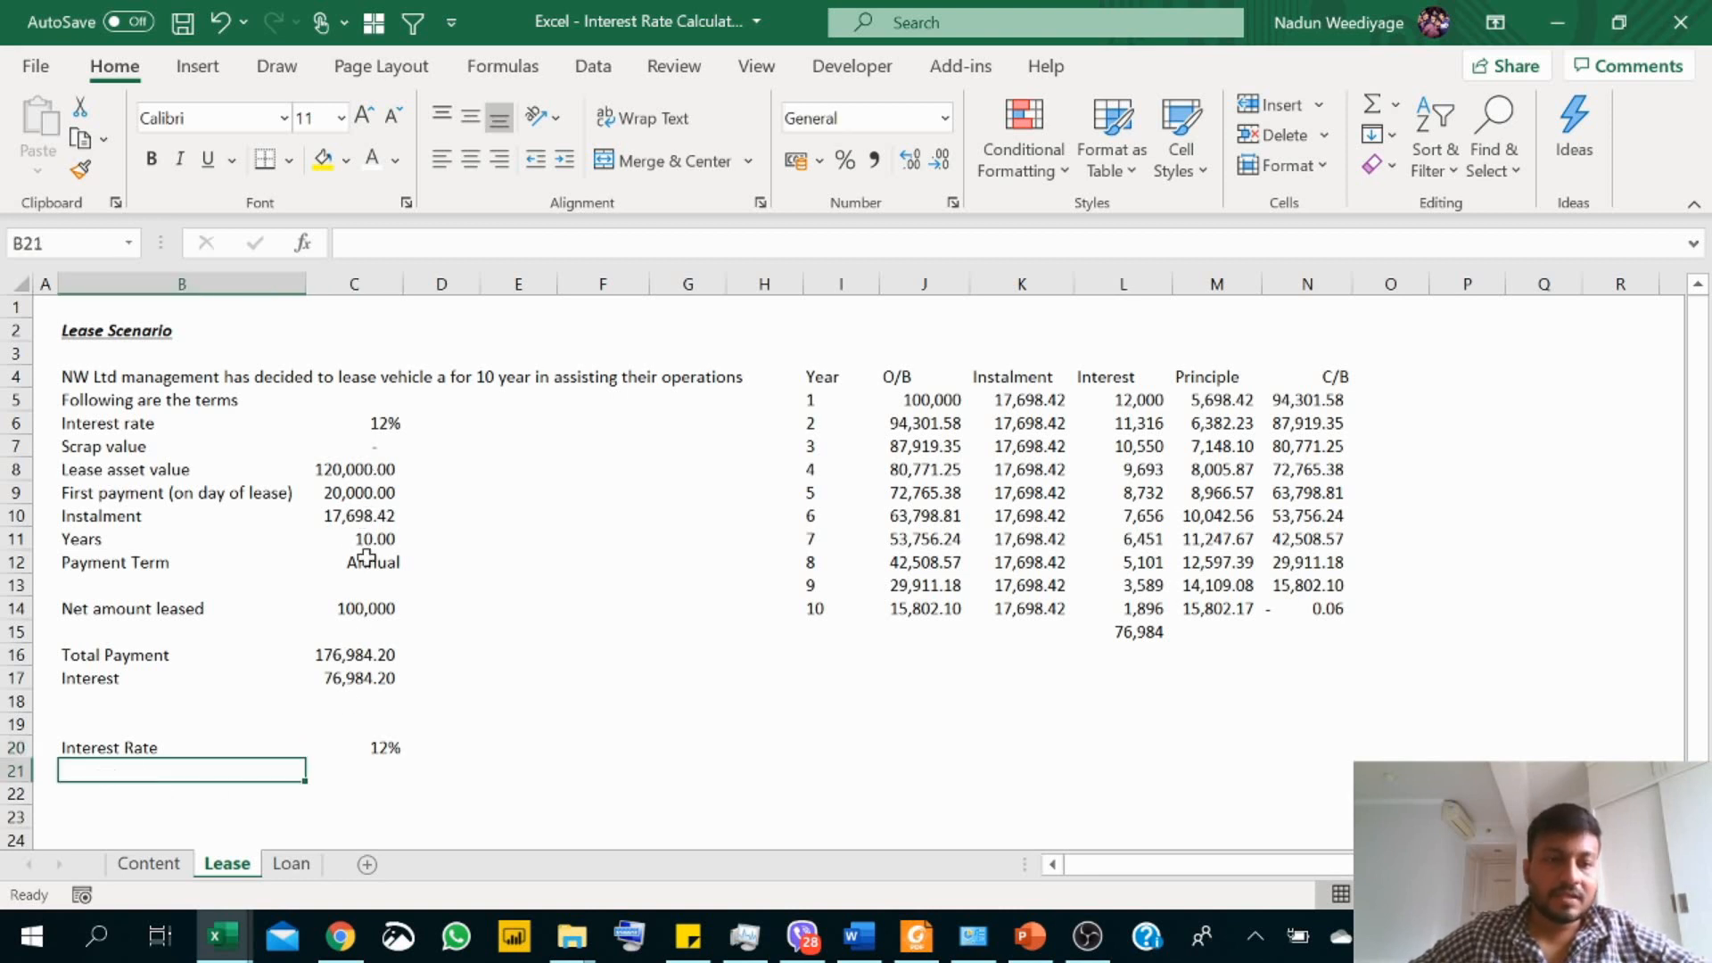
{"action": "left_click", "coordinate": [347, 515]}
{"action": "left_click", "coordinate": [322, 159]}
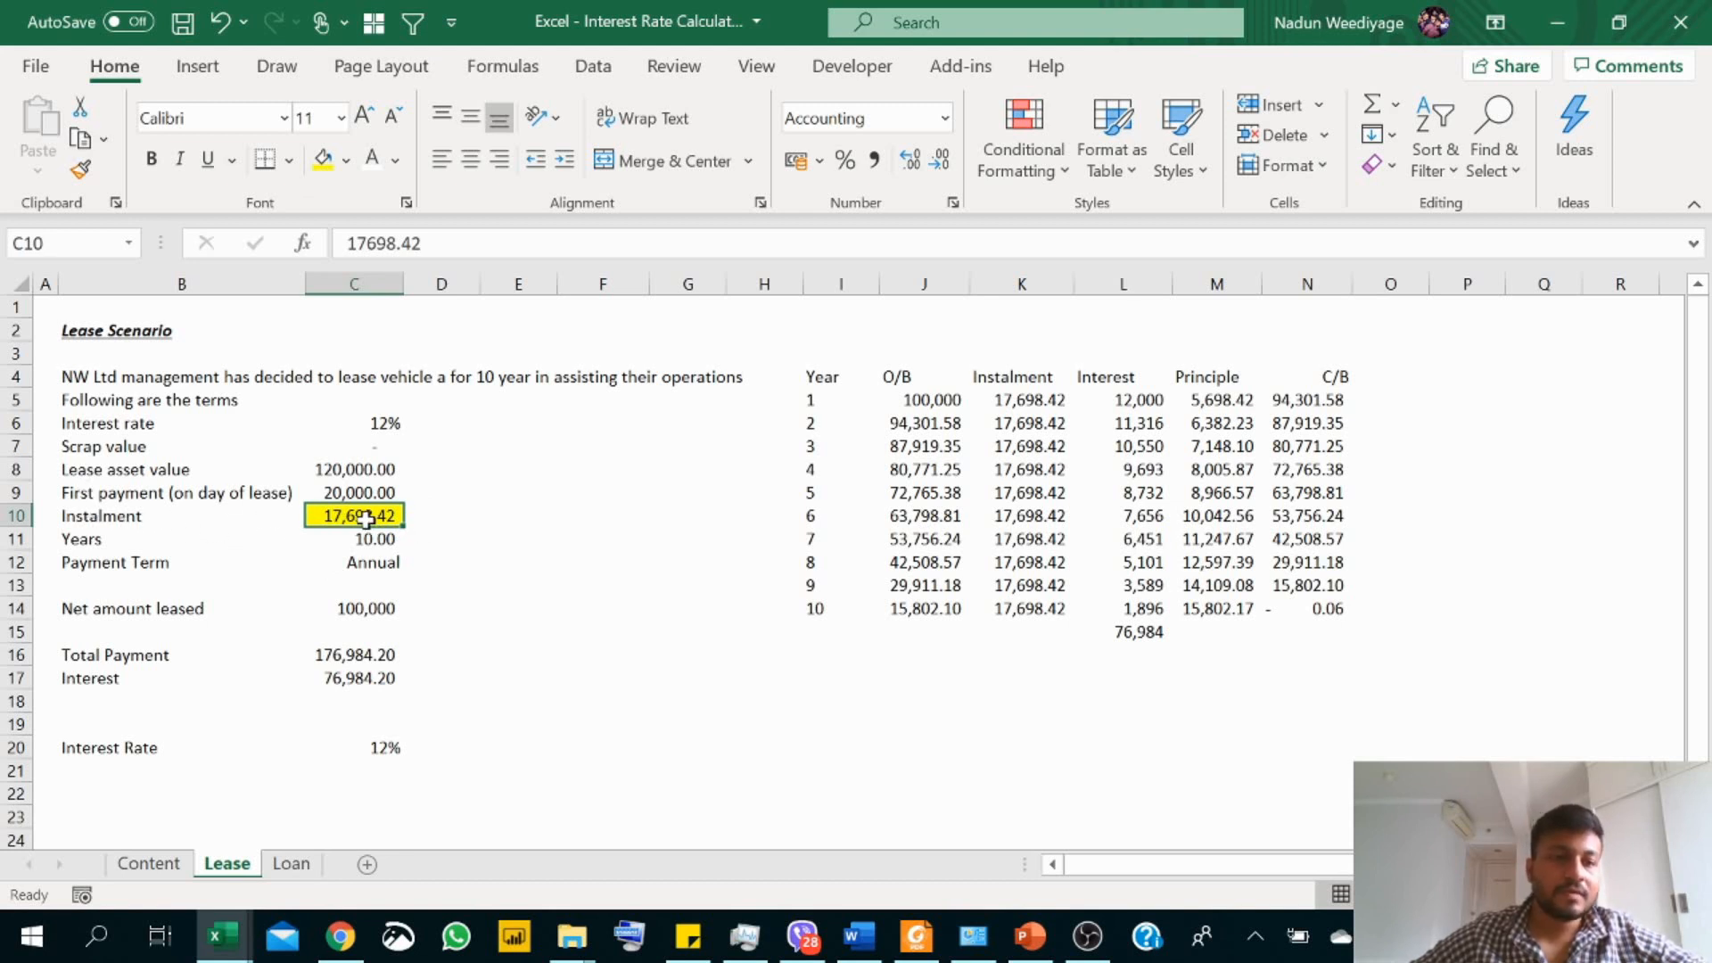
{"action": "left_click", "coordinate": [384, 607]}
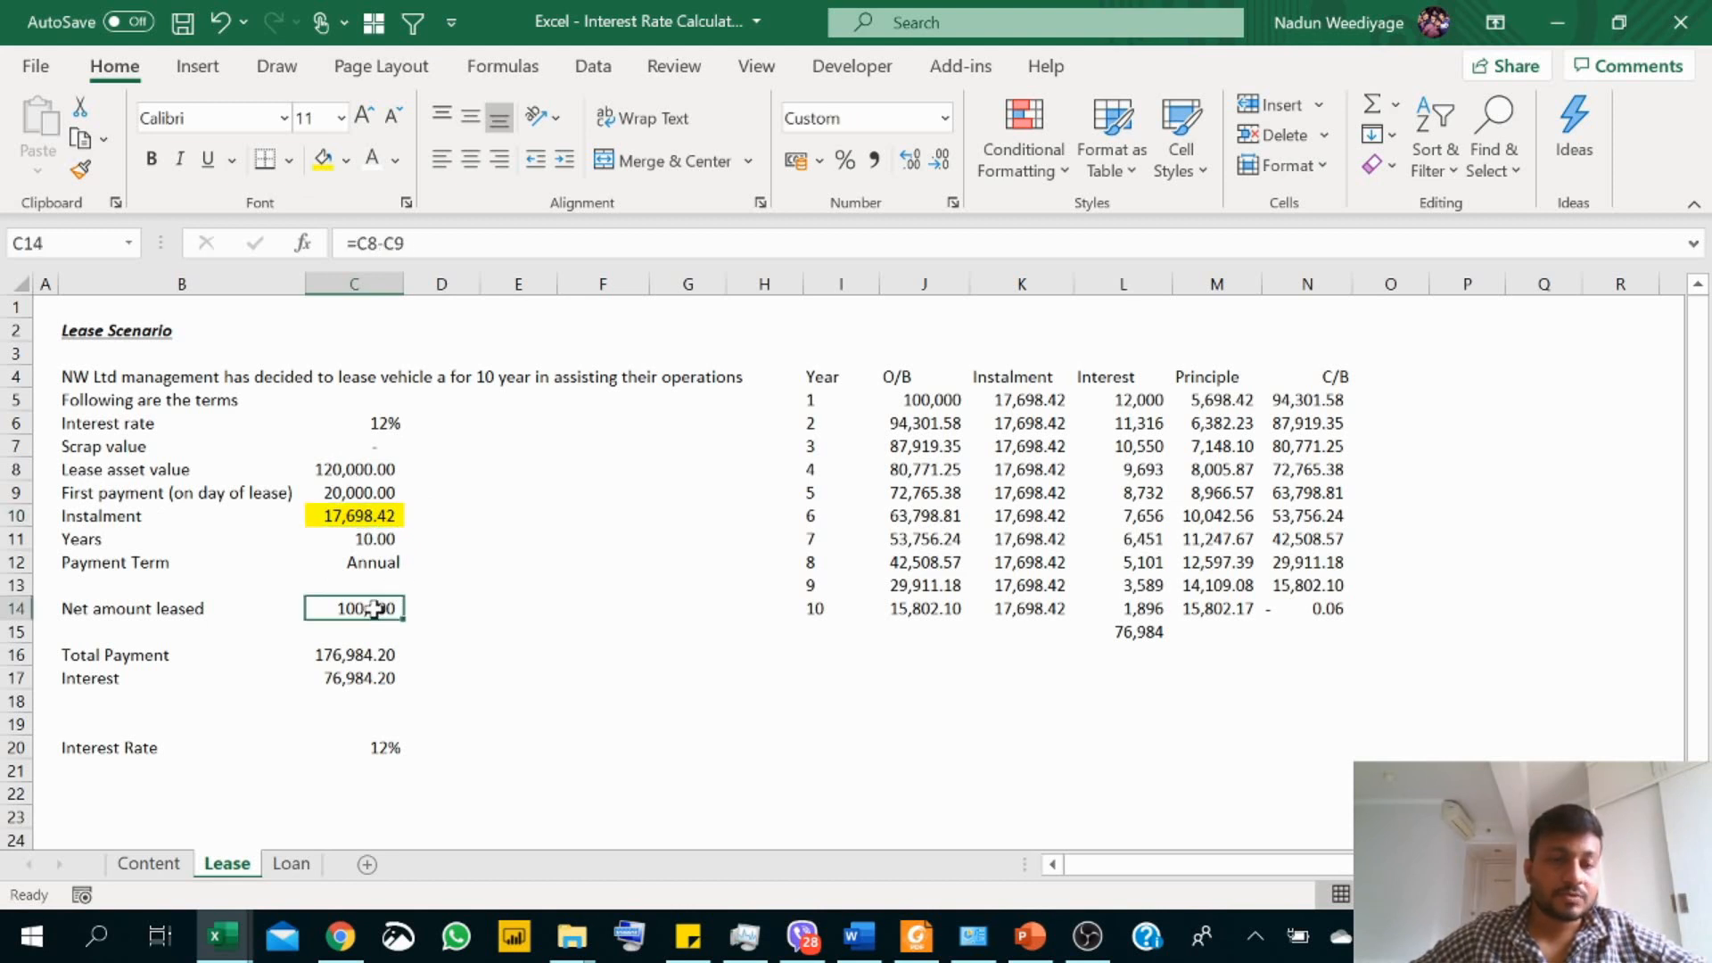
Step: Enter the label "Instalment" in B21, directly below the Interest Rate label
{"action": "left_click", "coordinate": [381, 428]}
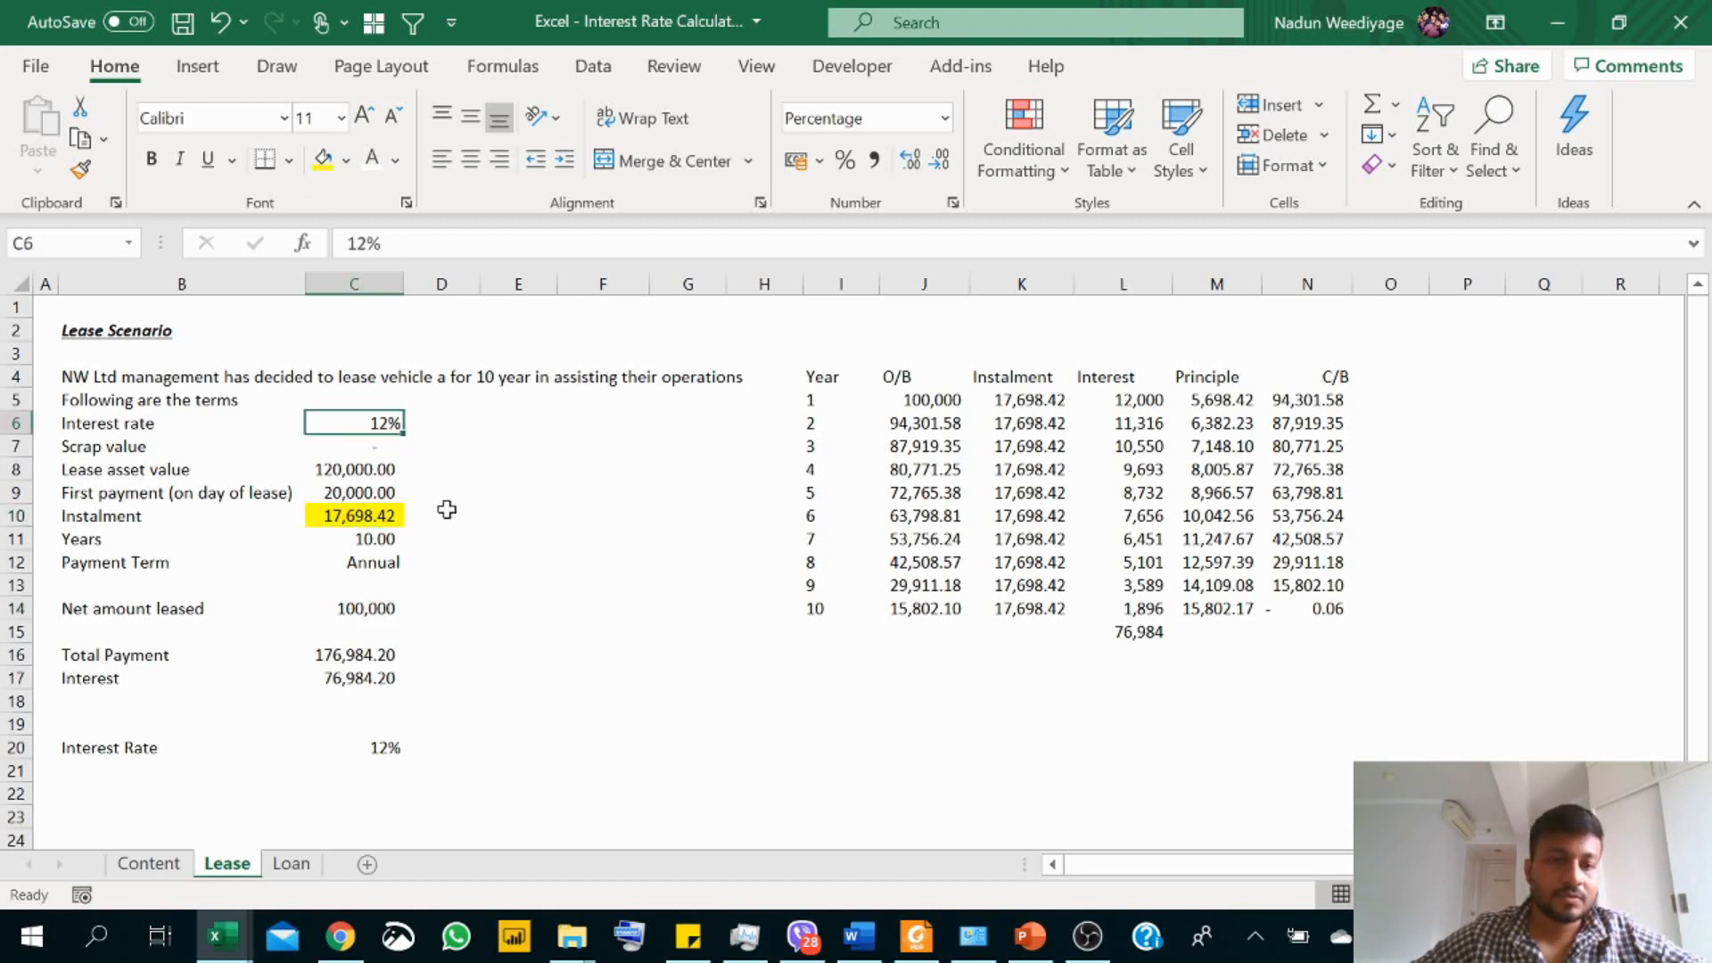
{"action": "left_click", "coordinate": [361, 538]}
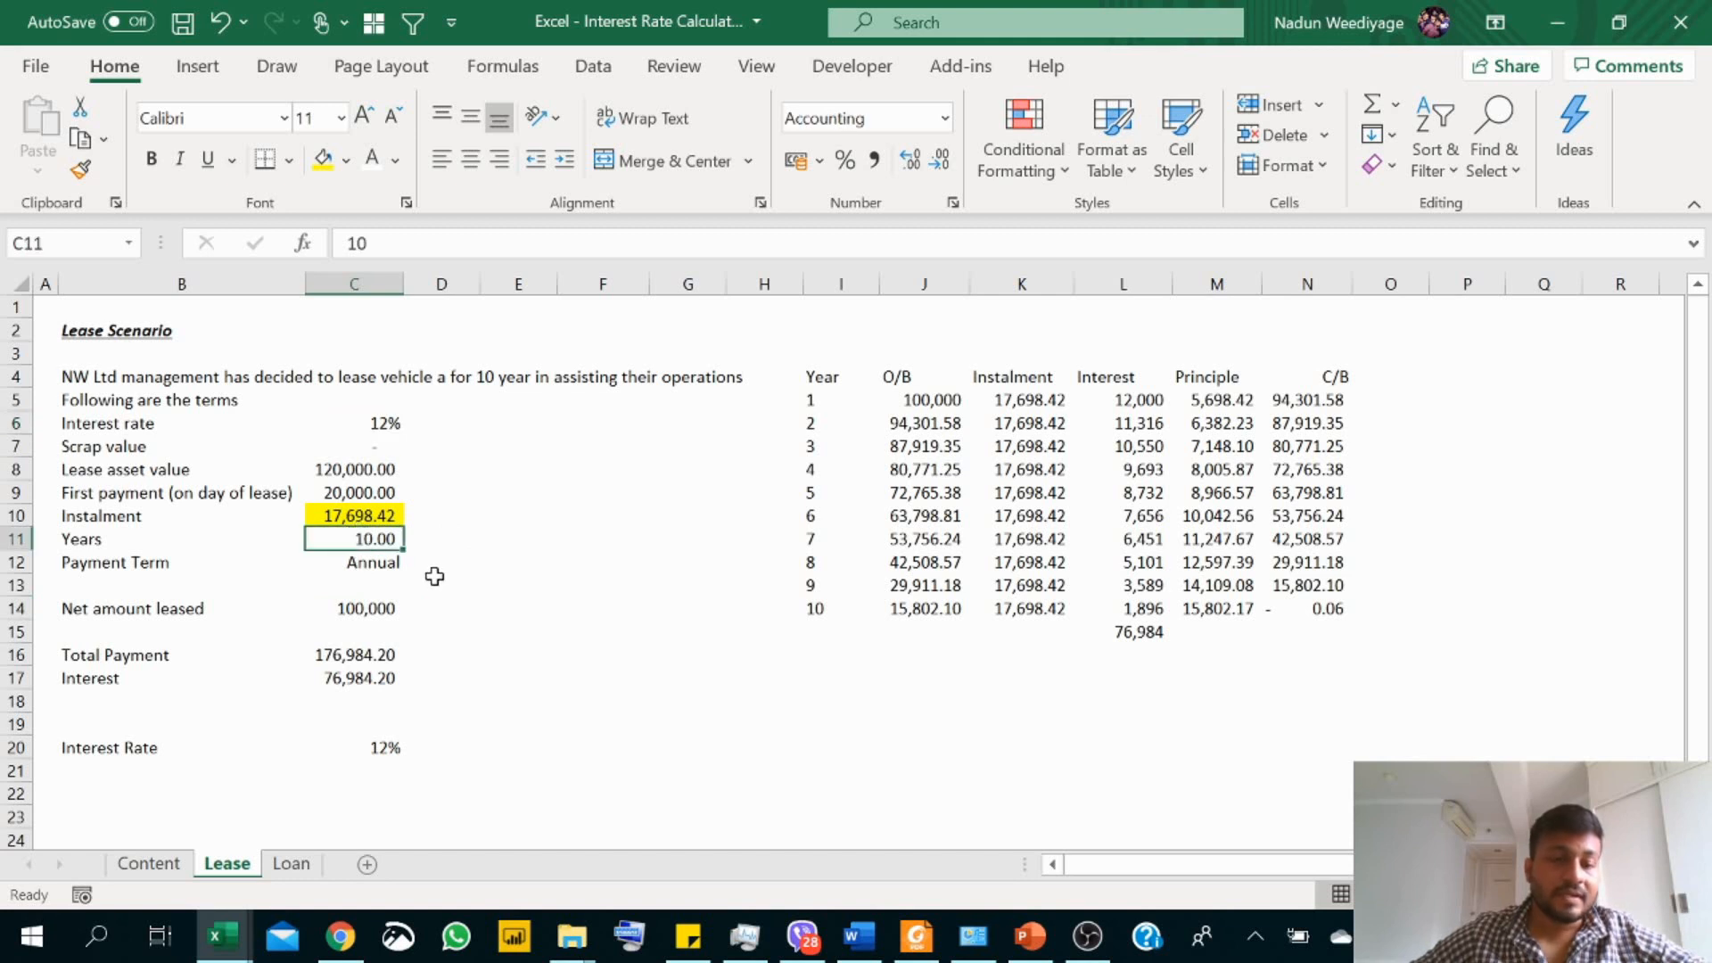
{"action": "left_click", "coordinate": [119, 780]}
{"action": "type", "text": "Ins"}
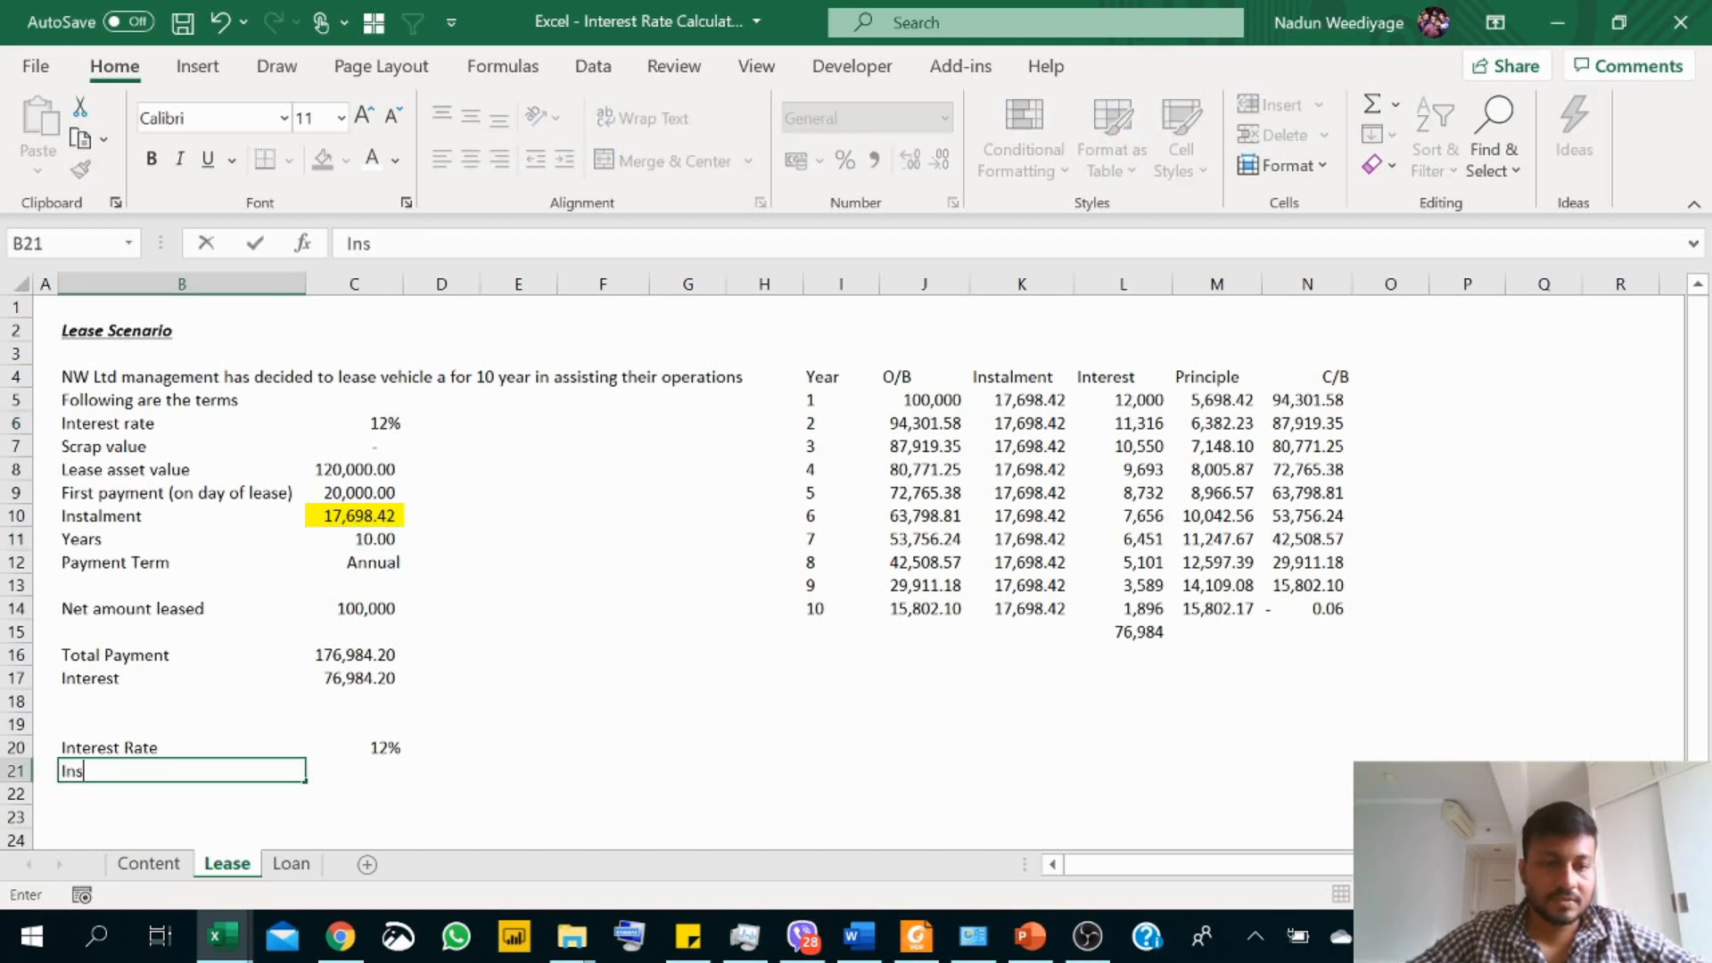
{"action": "type", "text": "talment"}
{"action": "key", "text": "Return"}
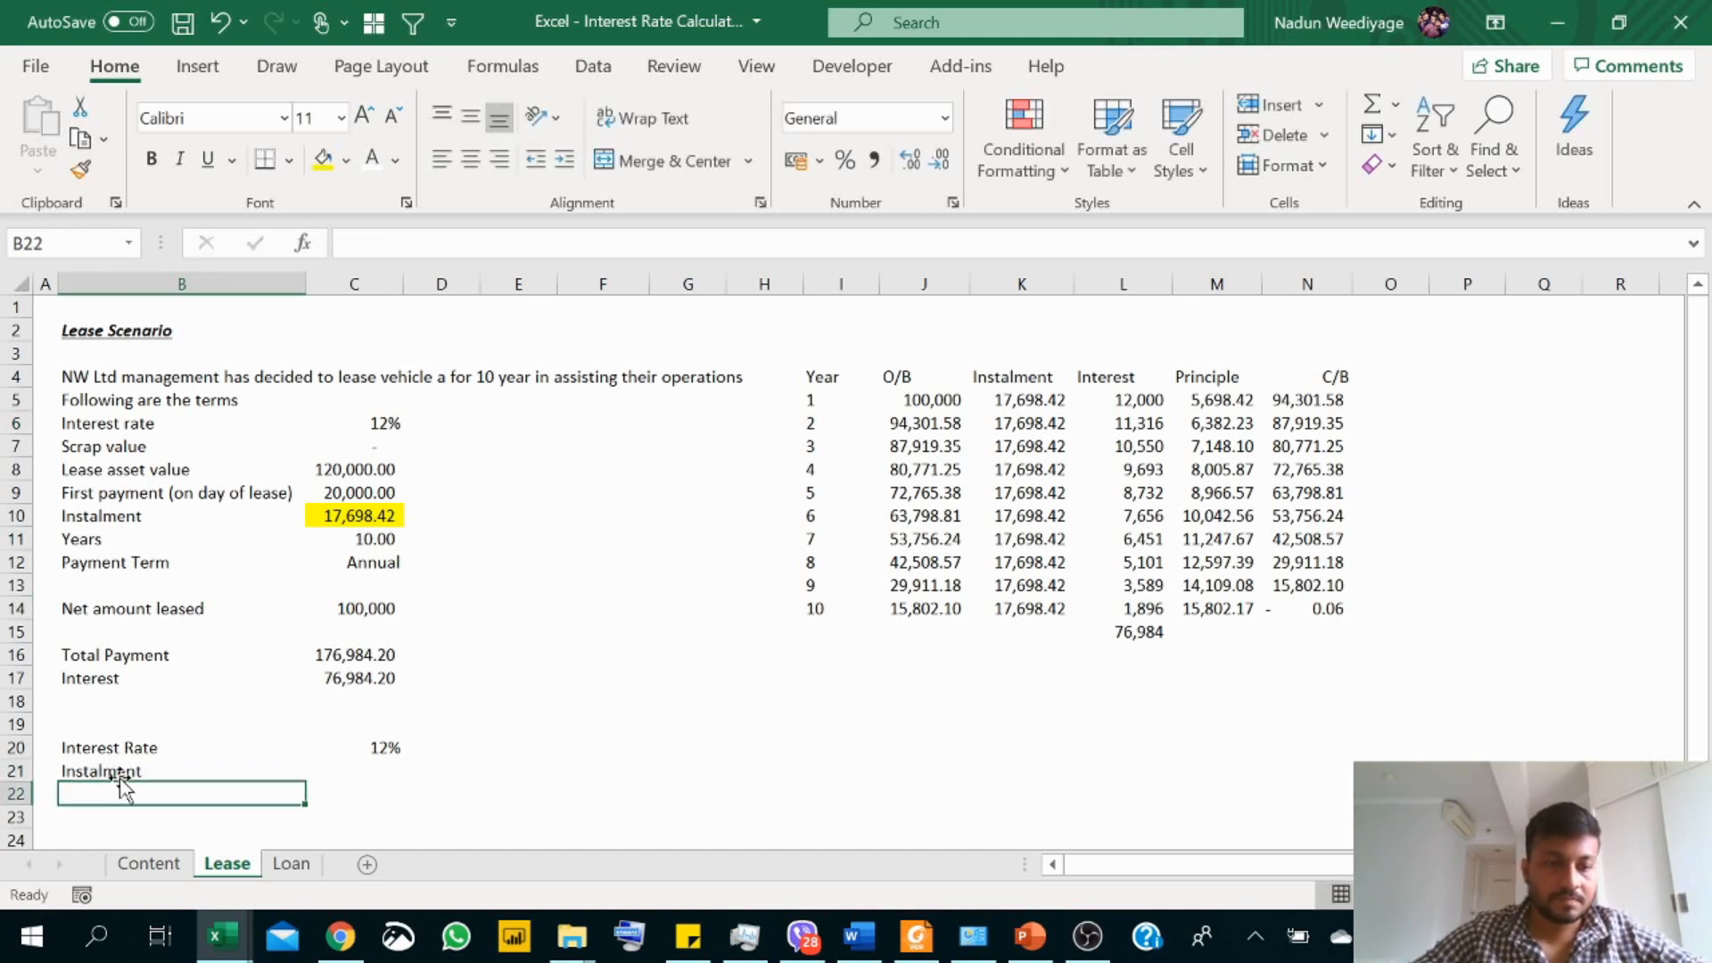
Step: Calculate the lease instalment in C21 with =PMT(C6,C11,C14,,0) and apply the comma number style to it
{"action": "left_click", "coordinate": [349, 774]}
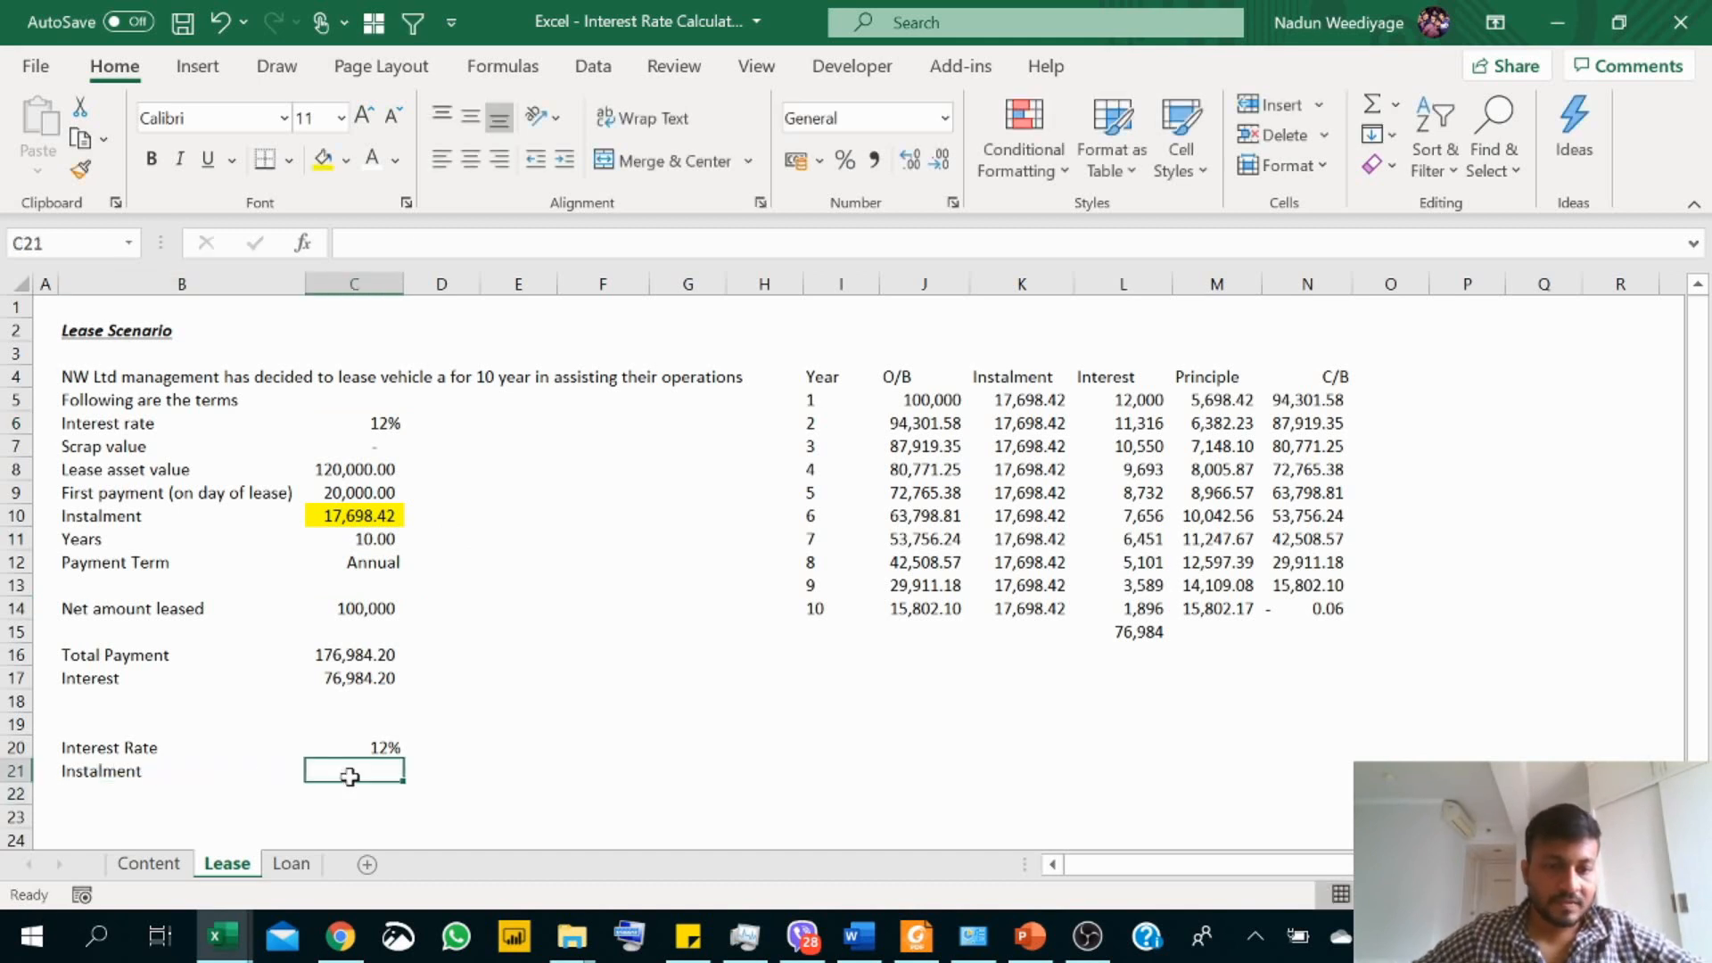
{"action": "type", "text": "="}
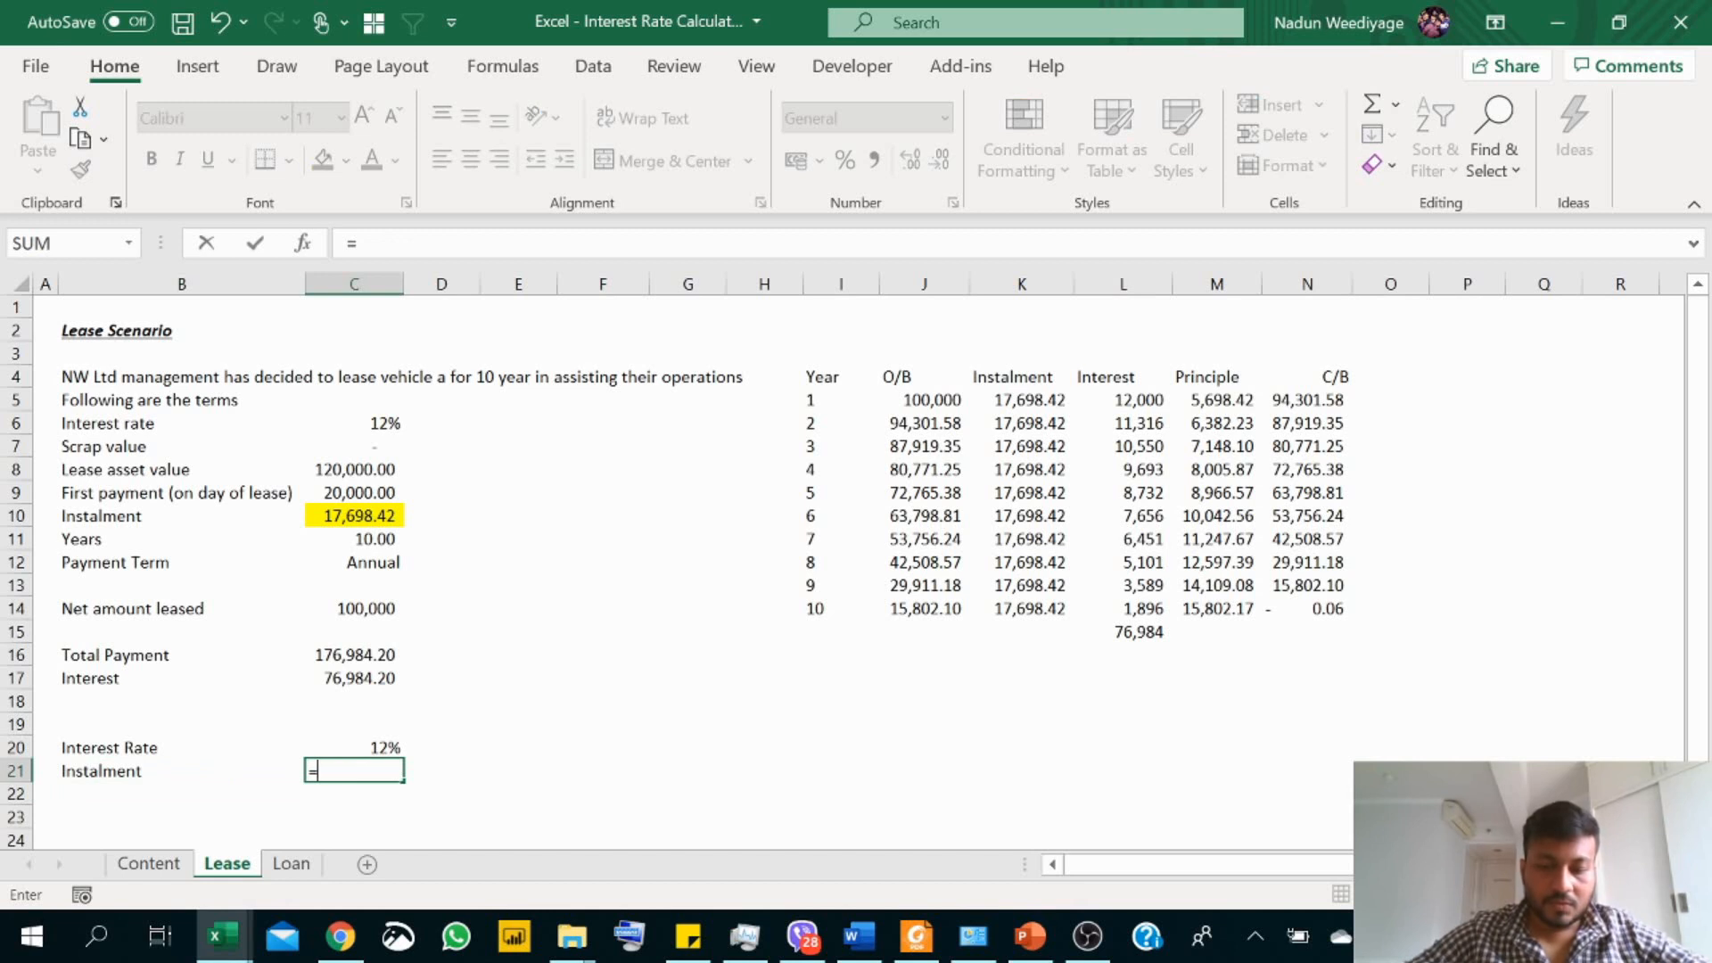
{"action": "type", "text": "PMT("}
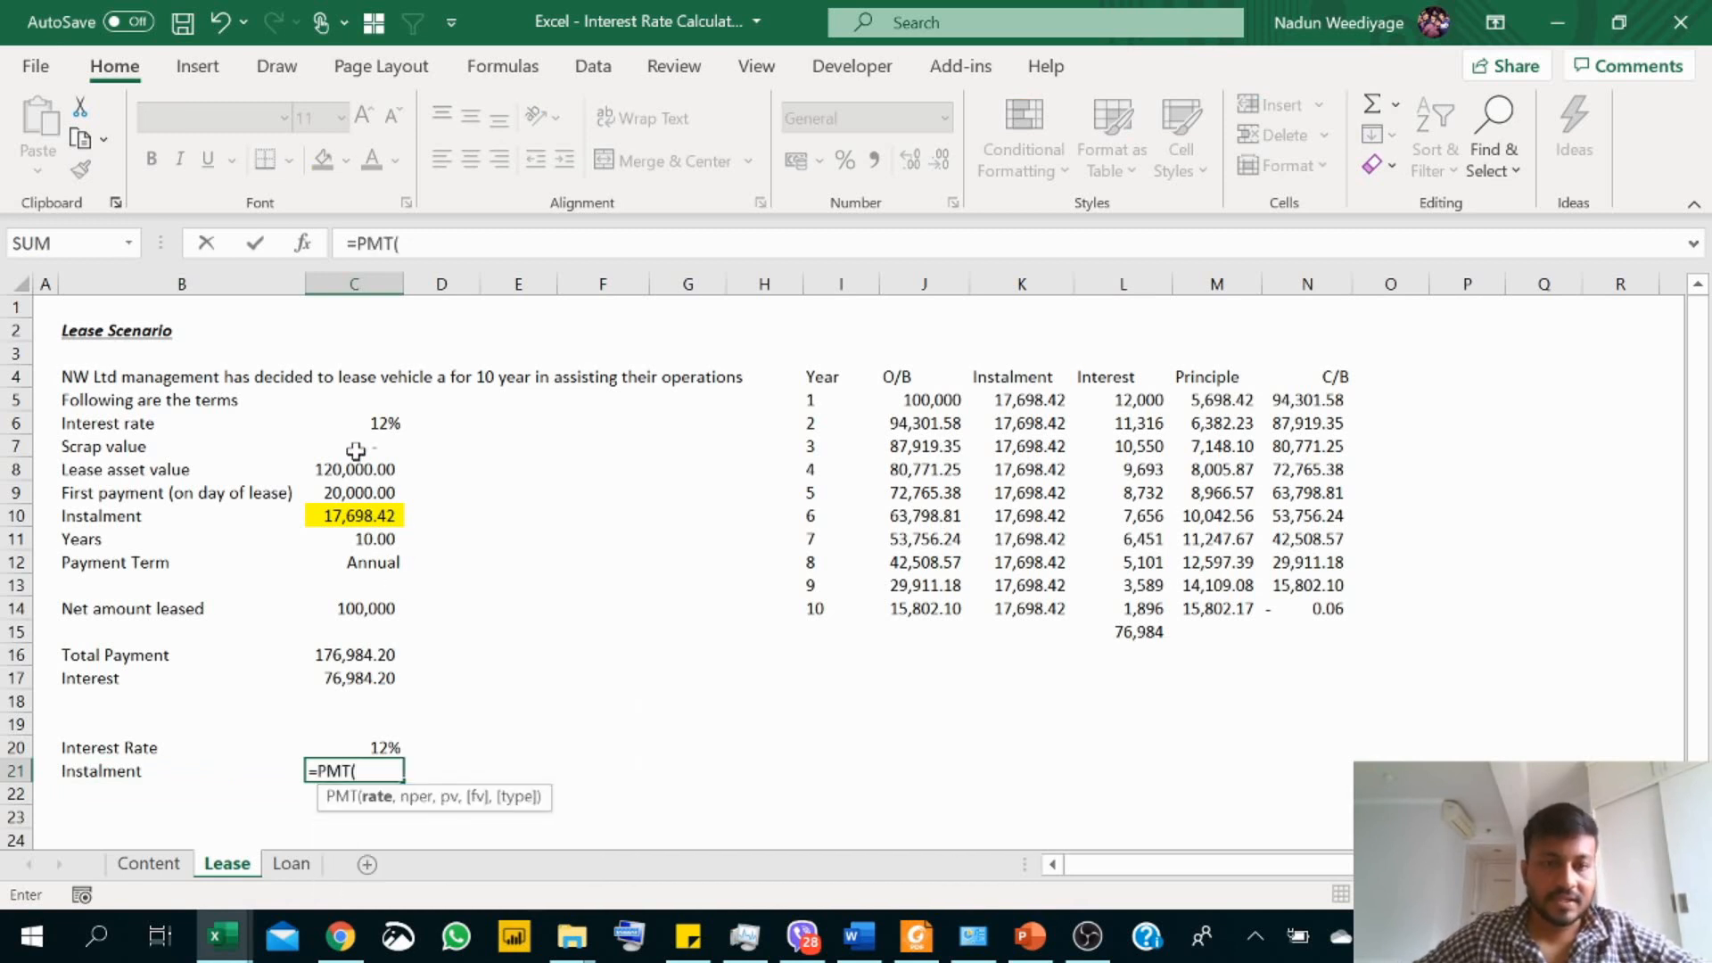
{"action": "left_click", "coordinate": [365, 424]}
{"action": "type", "text": ","}
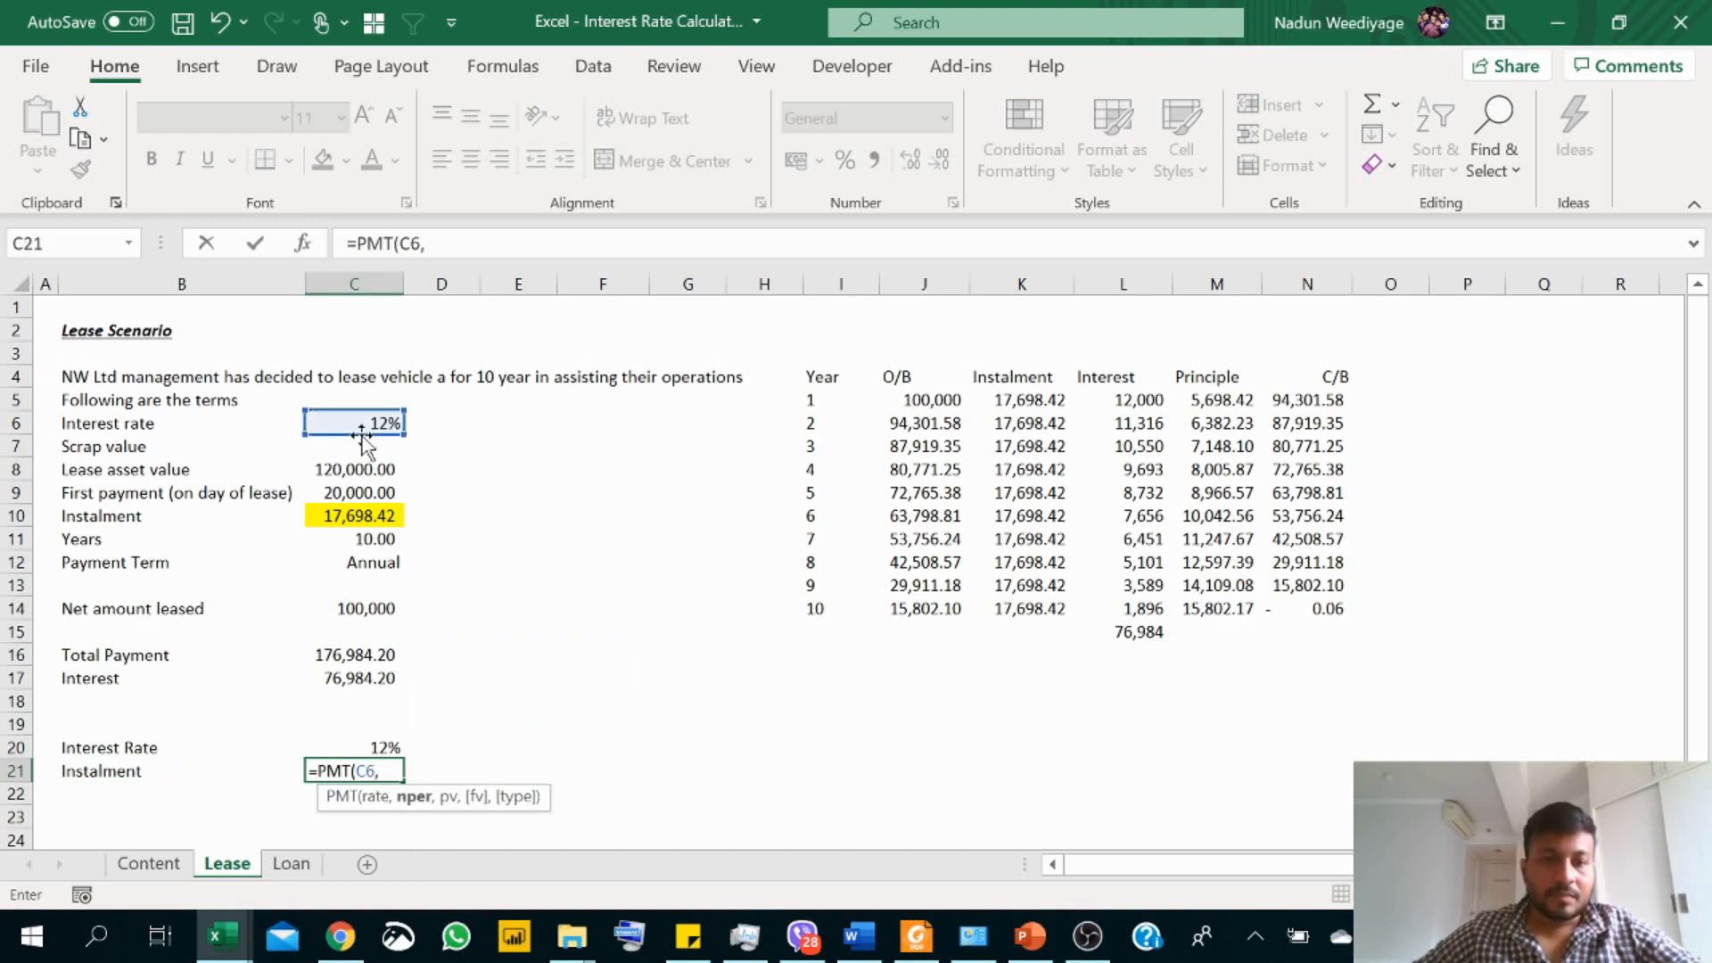
{"action": "left_click", "coordinate": [379, 539]}
{"action": "type", "text": ","}
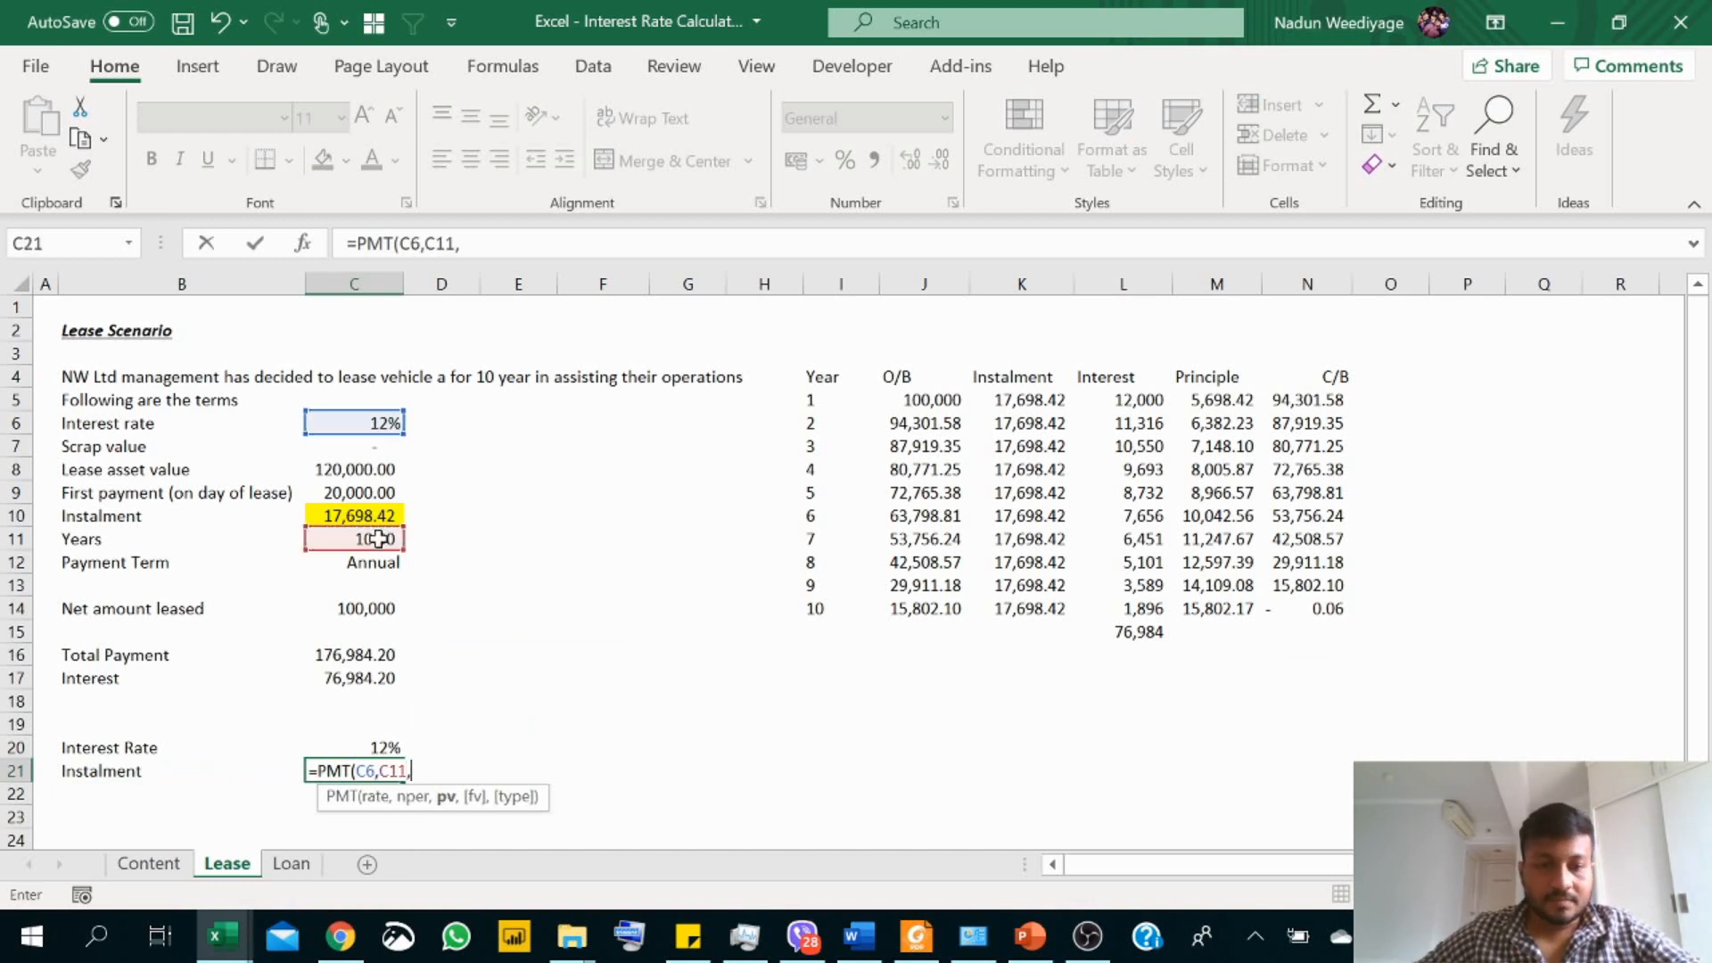
{"action": "left_click", "coordinate": [375, 609]}
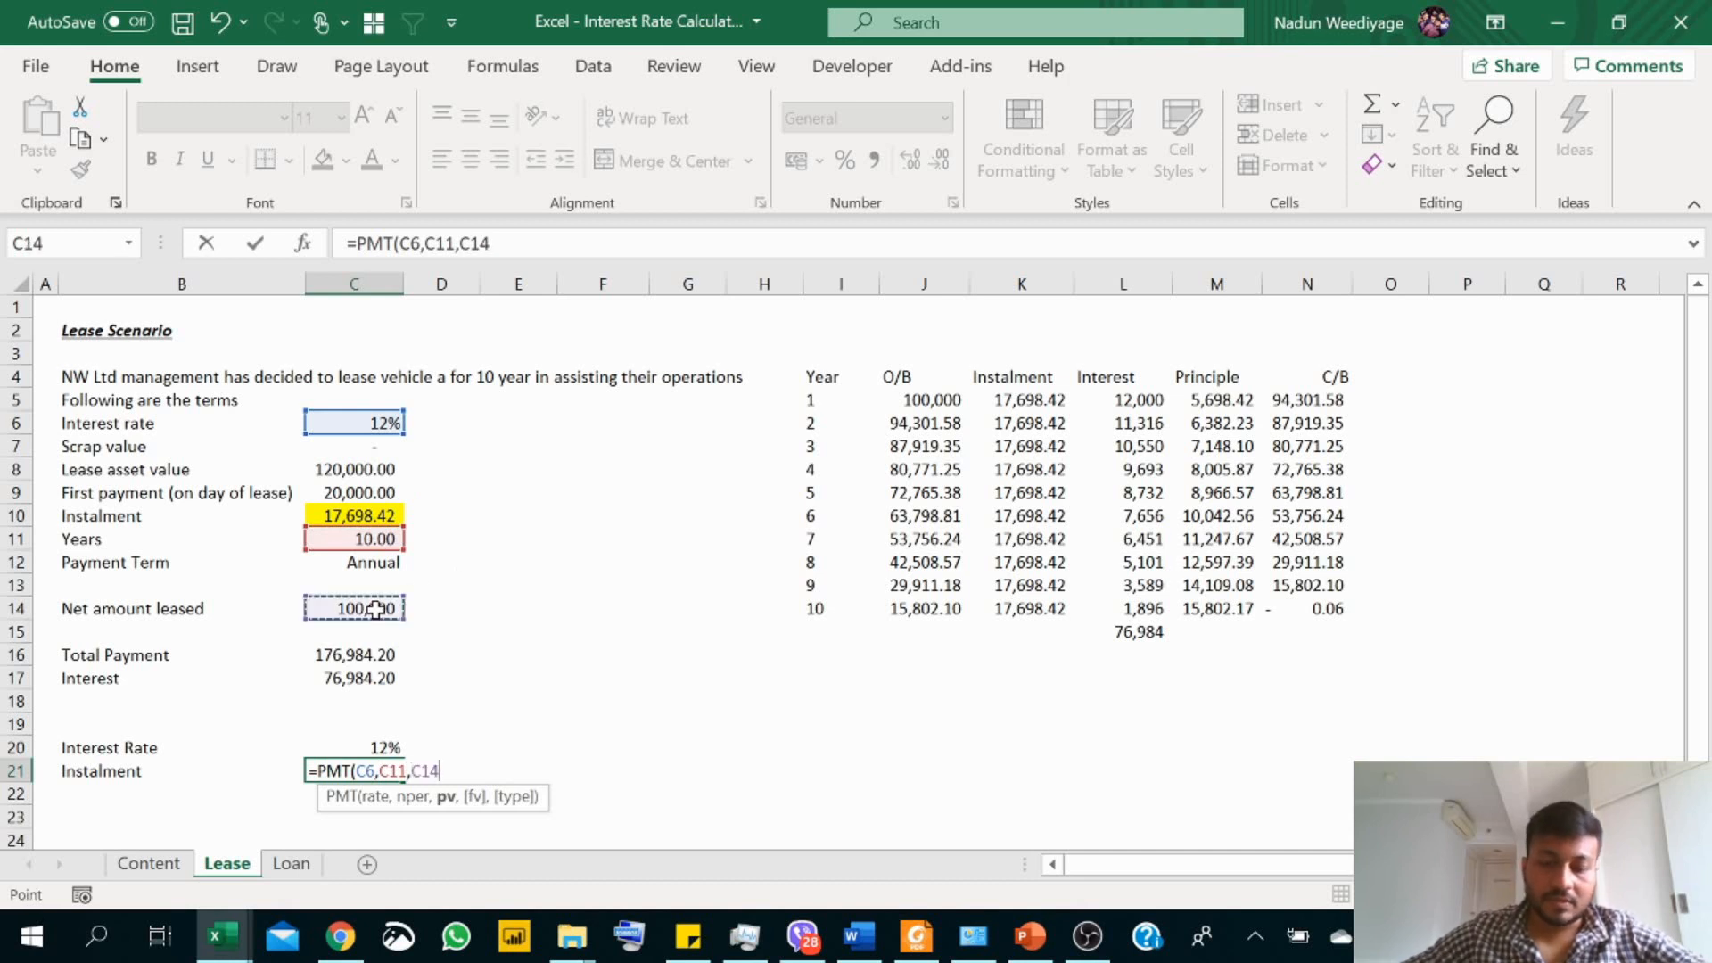
{"action": "type", "text": ","}
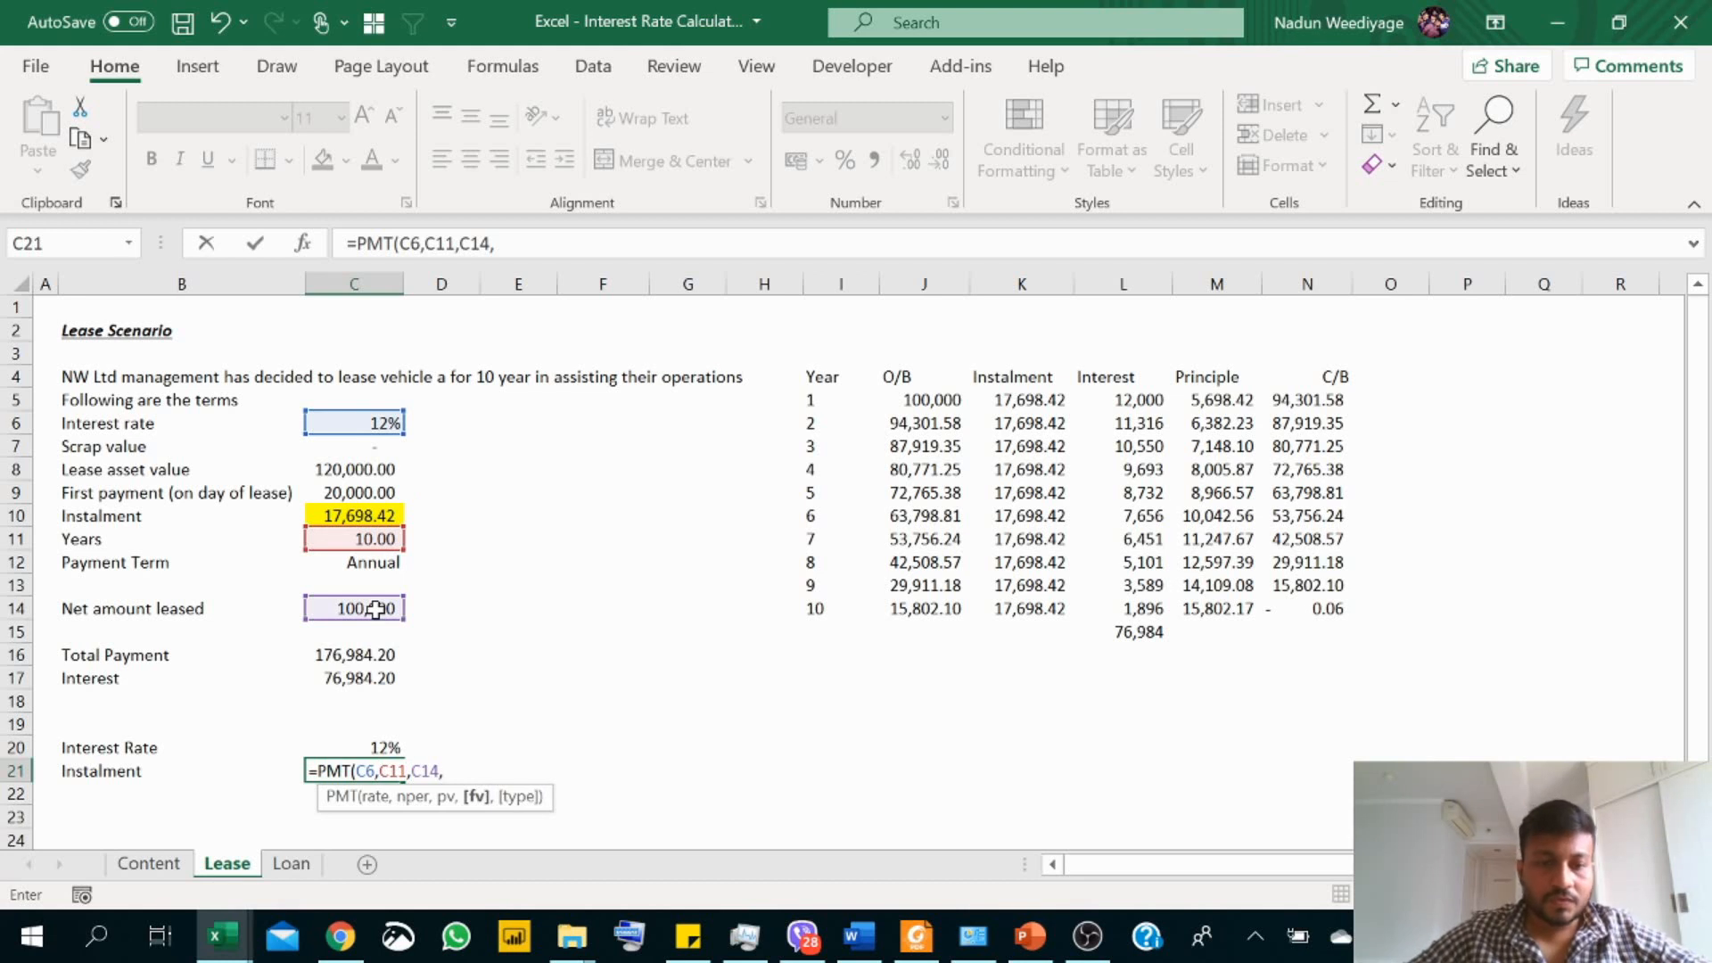
{"action": "type", "text": ","}
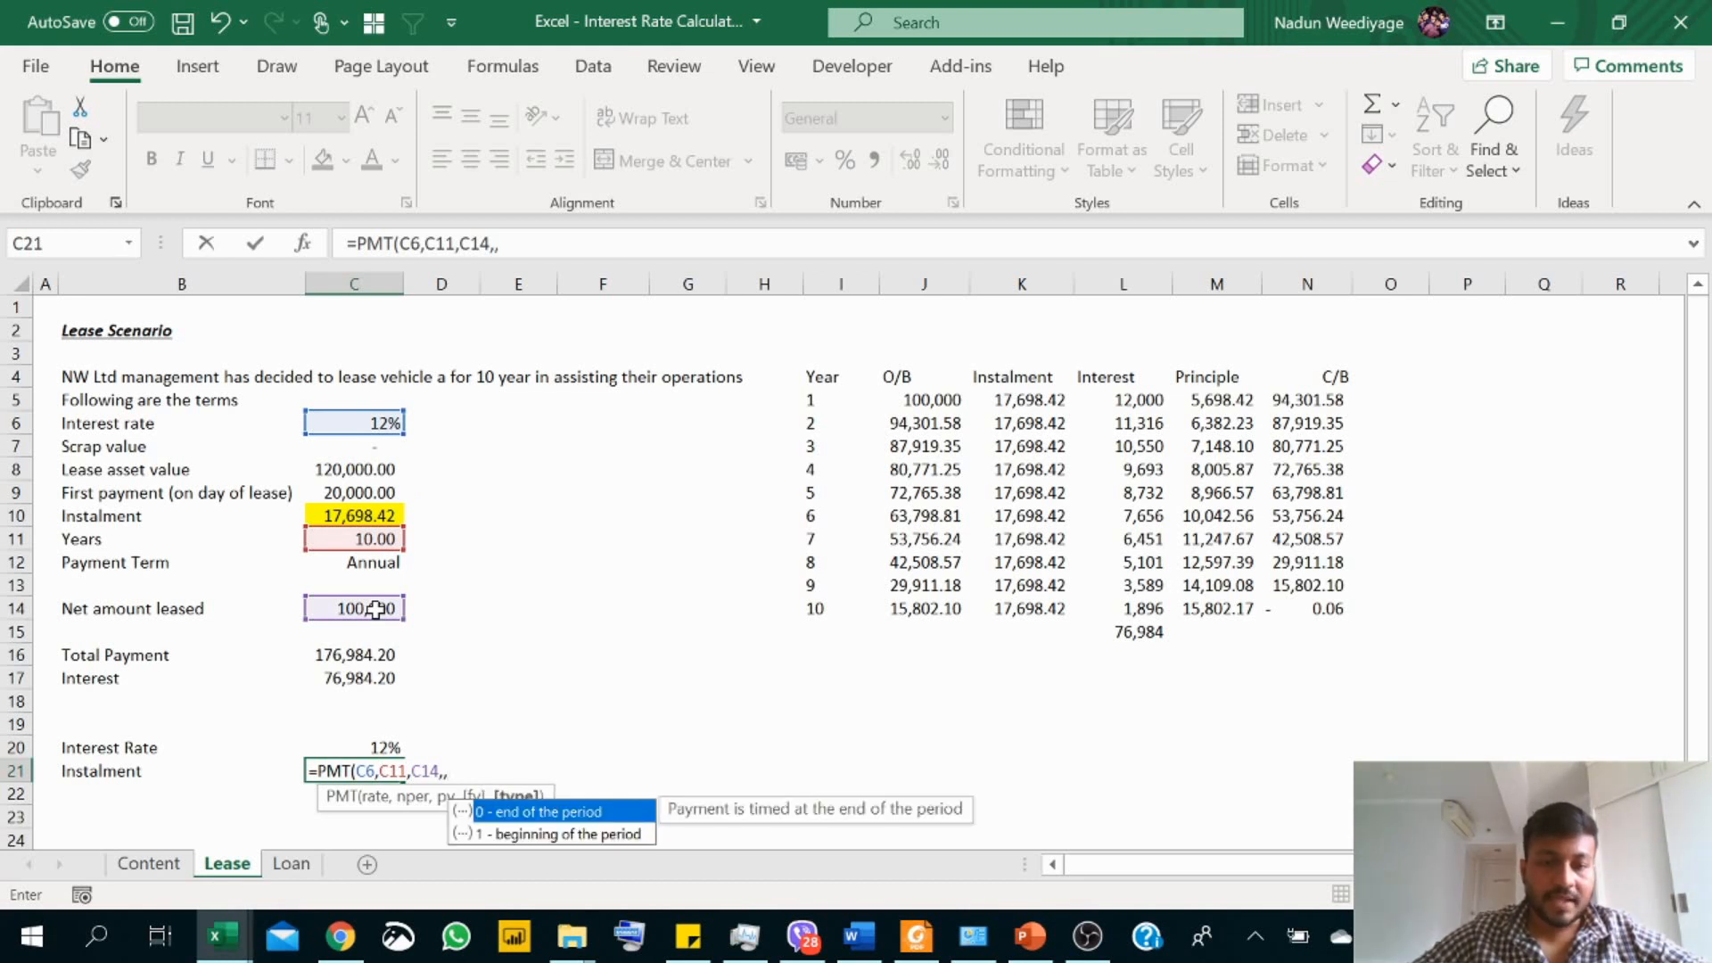
{"action": "type", "text": "0"}
{"action": "key", "text": "Return"}
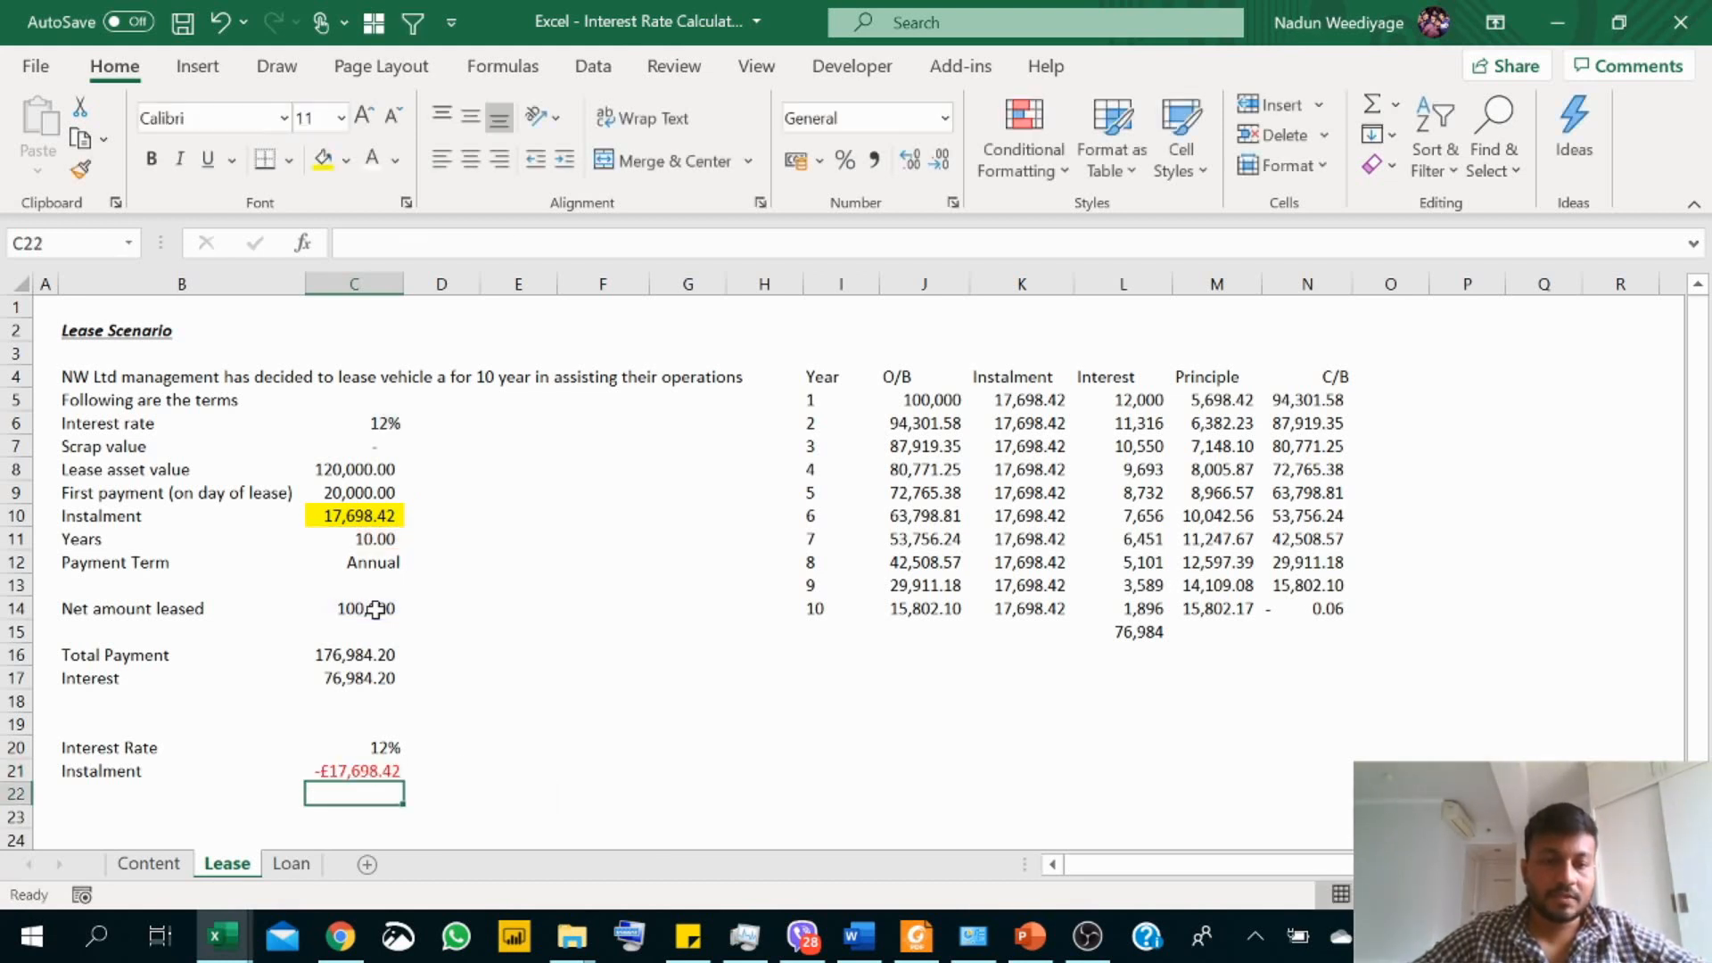
{"action": "left_click", "coordinate": [344, 776]}
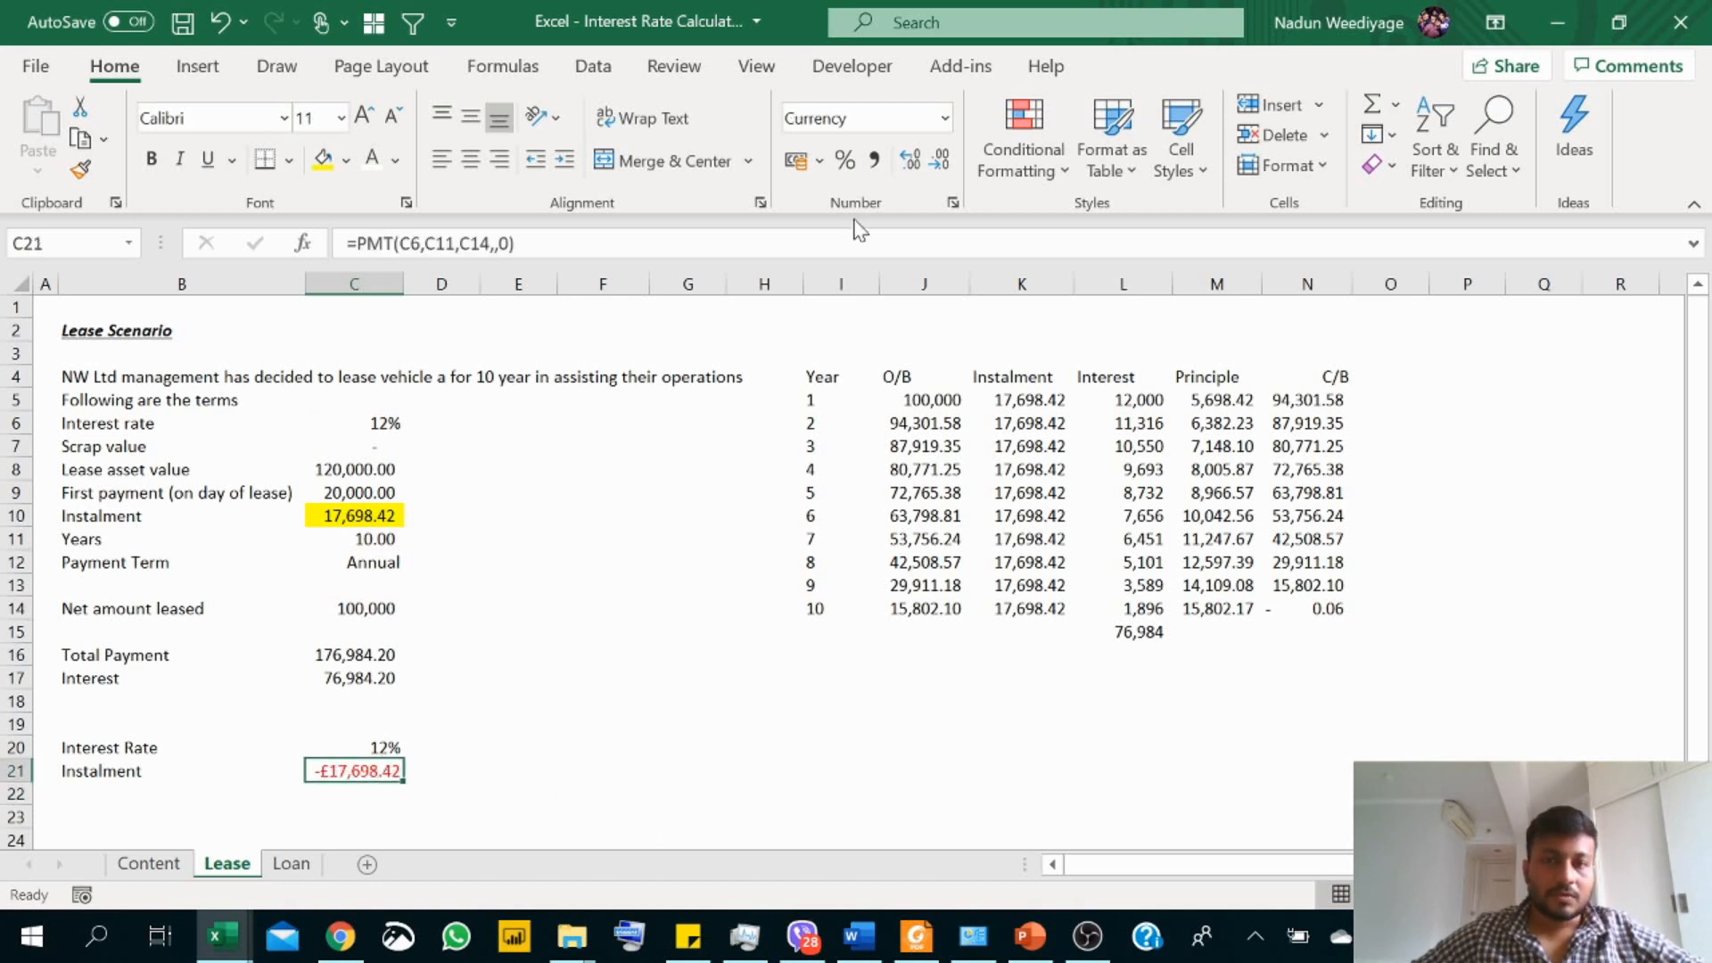
{"action": "left_click", "coordinate": [870, 167]}
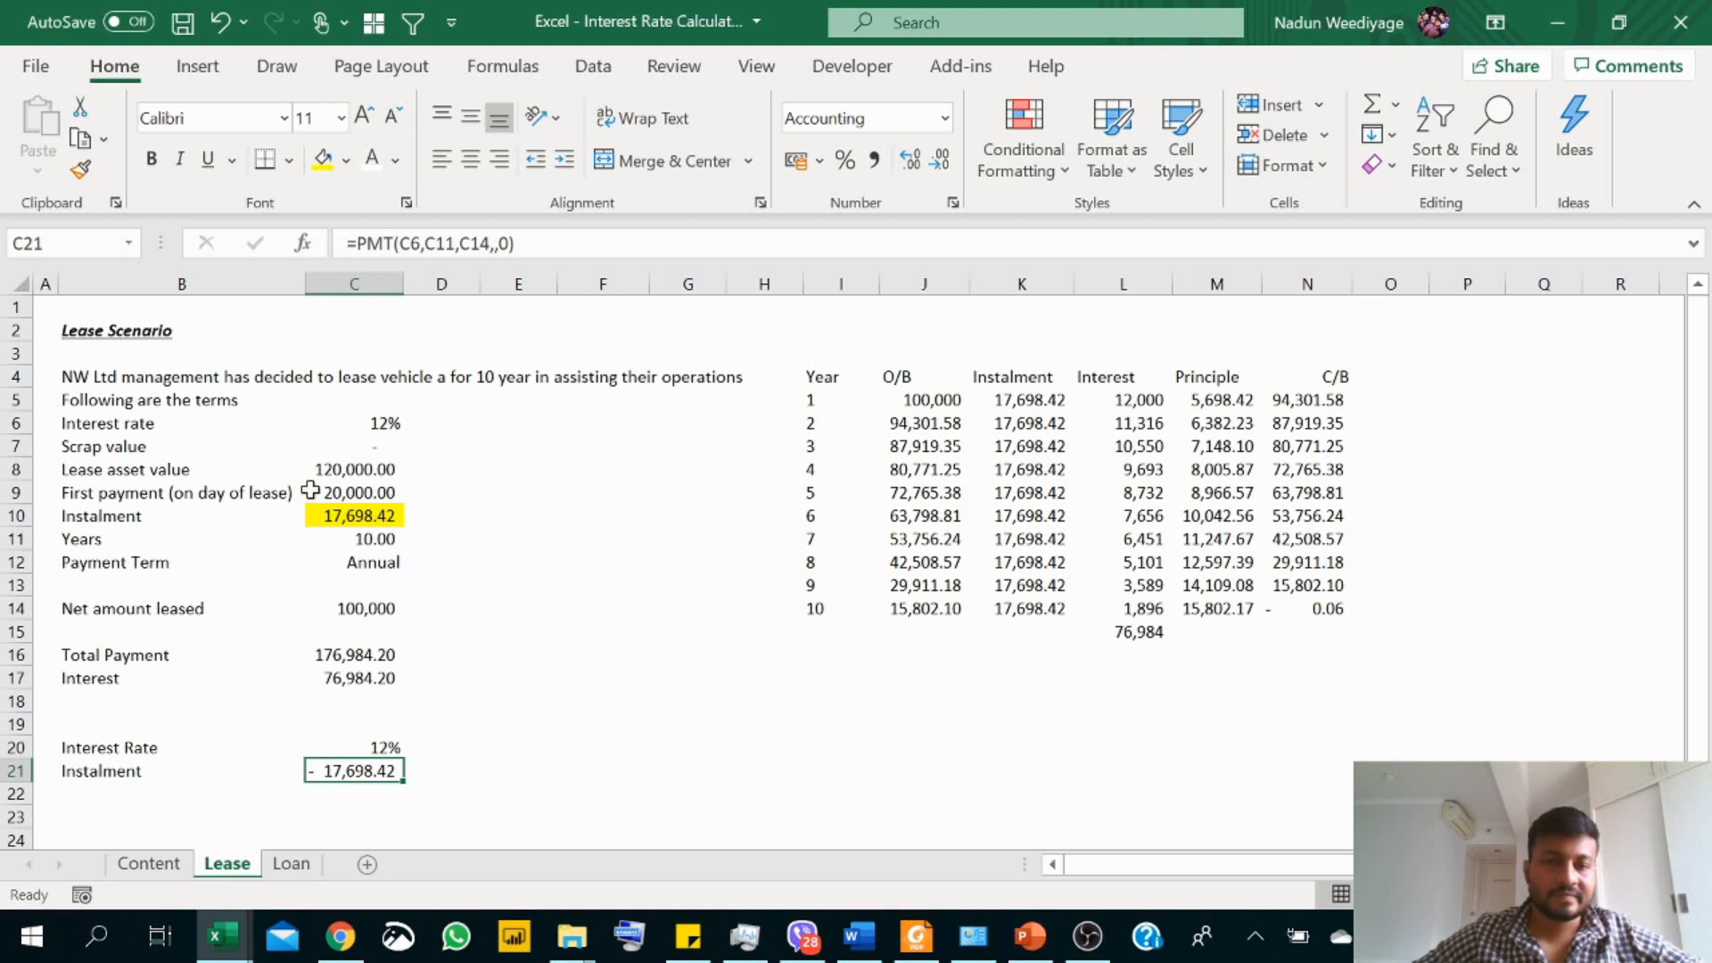
Step: On the Loan sheet, review the loan terms and start a repayment schedule with the header "Month" in G2
{"action": "key", "text": "ctrl+Page_Down"}
{"action": "left_click", "coordinate": [44, 307]}
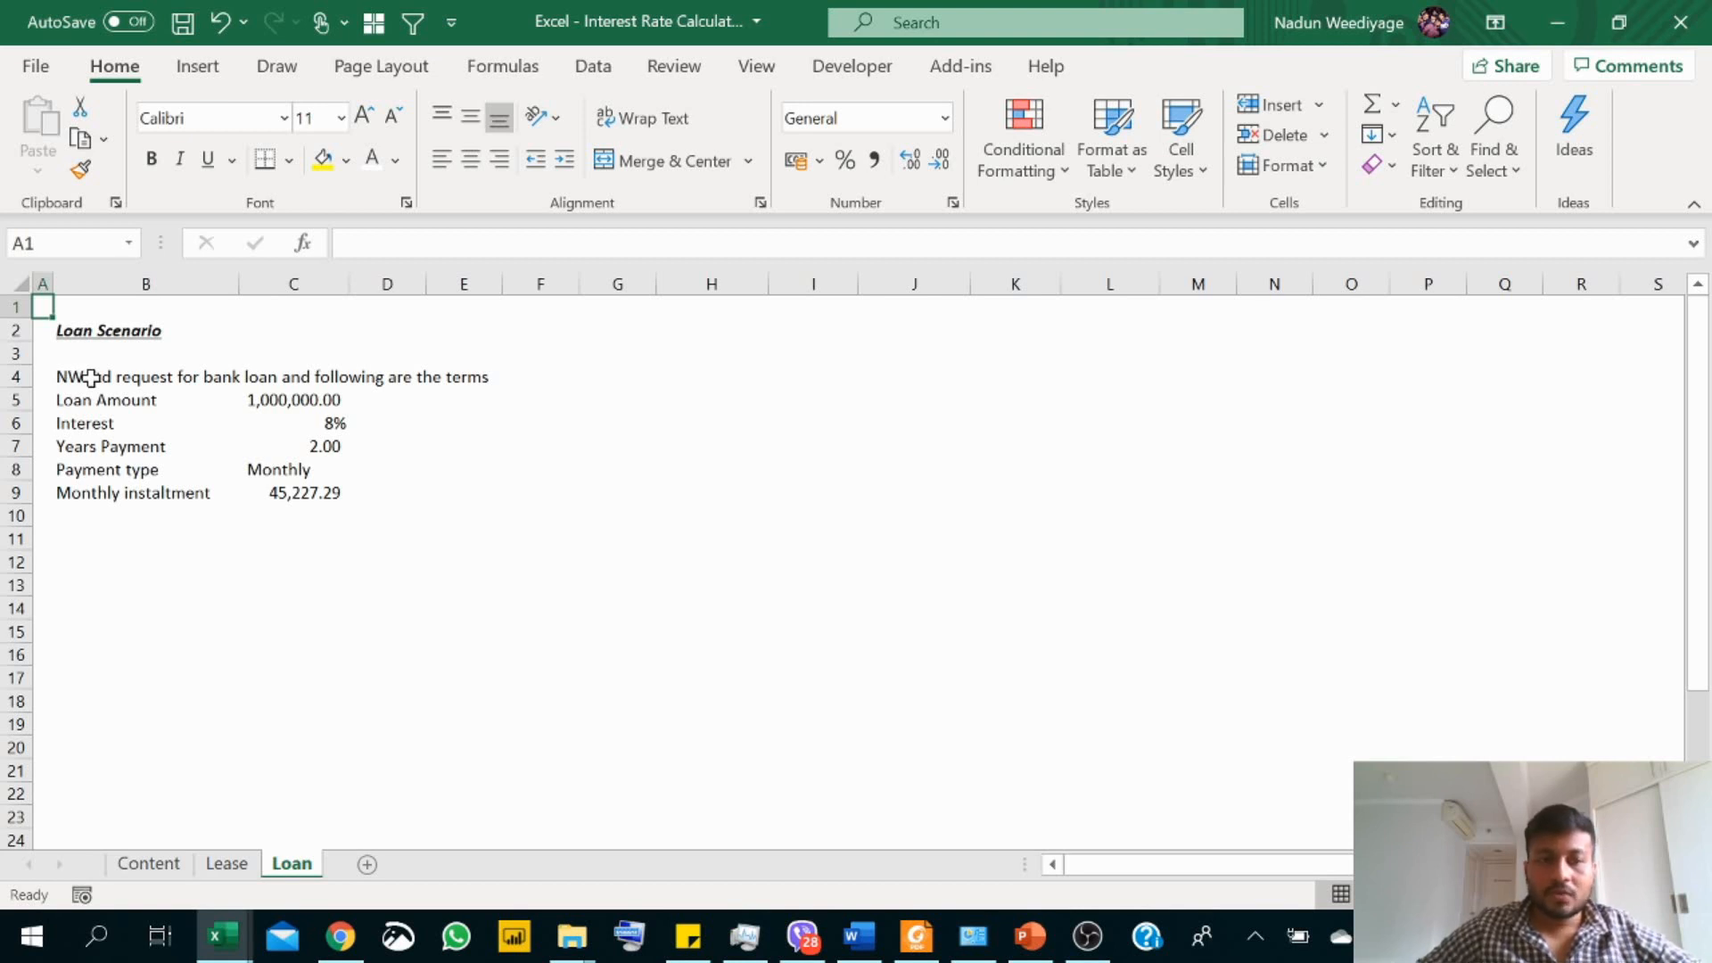
{"action": "left_click", "coordinate": [92, 451]}
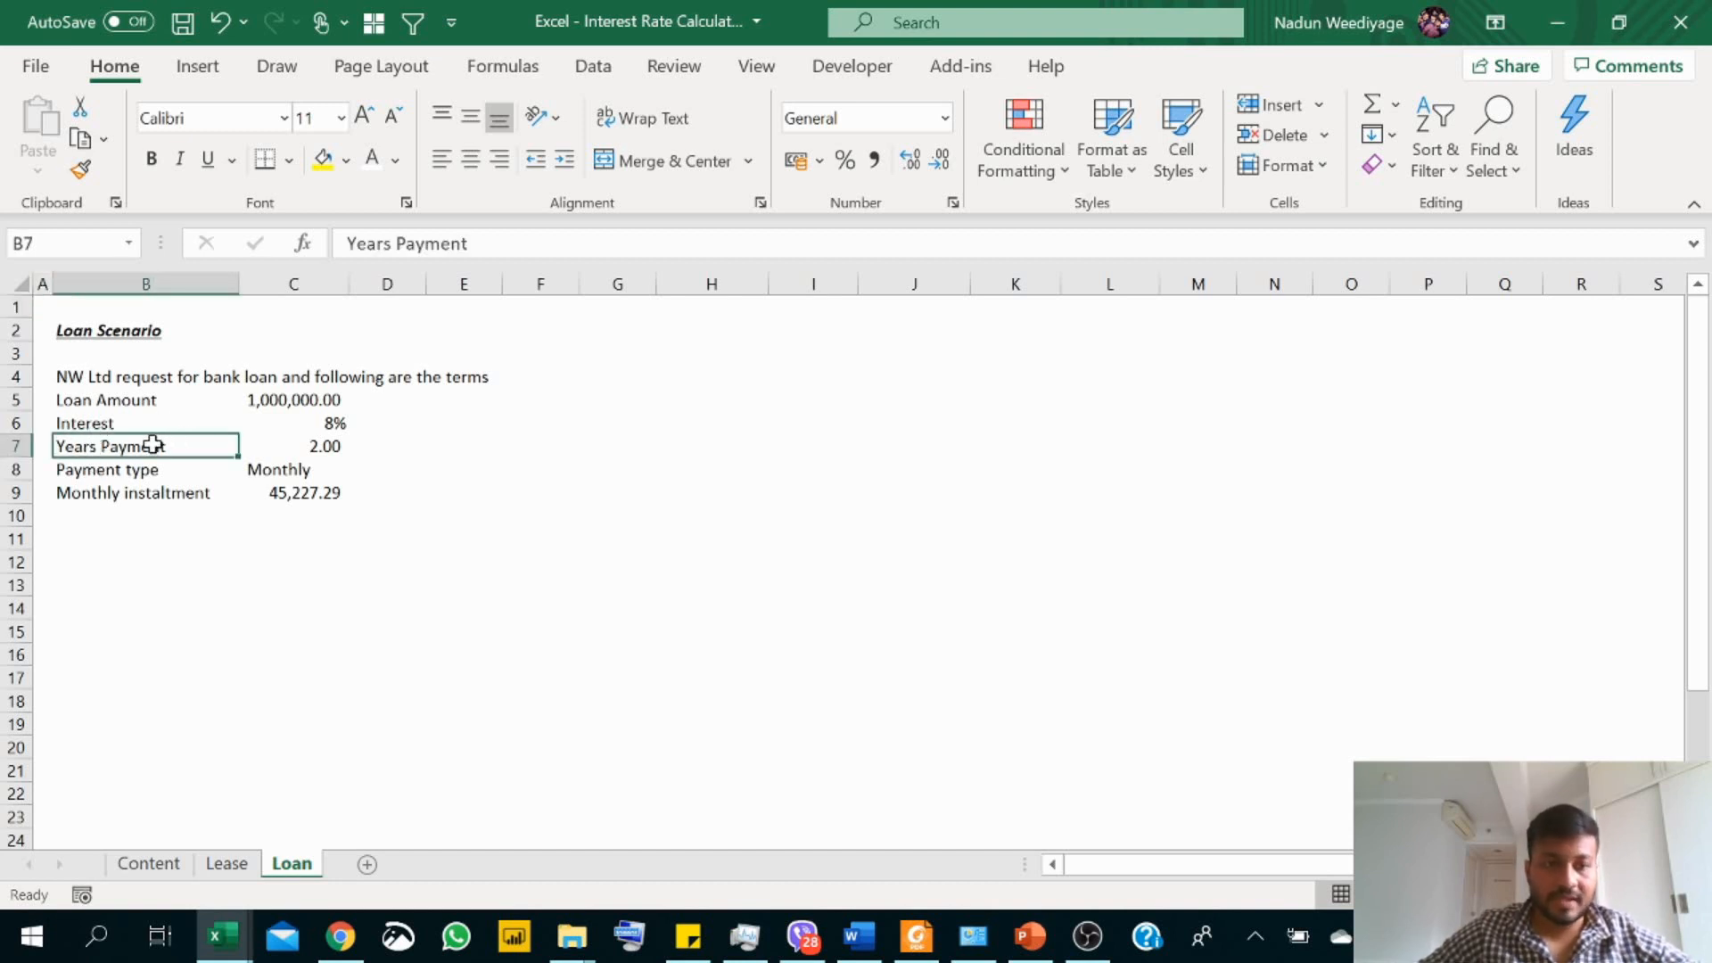
{"action": "left_click", "coordinate": [104, 468]}
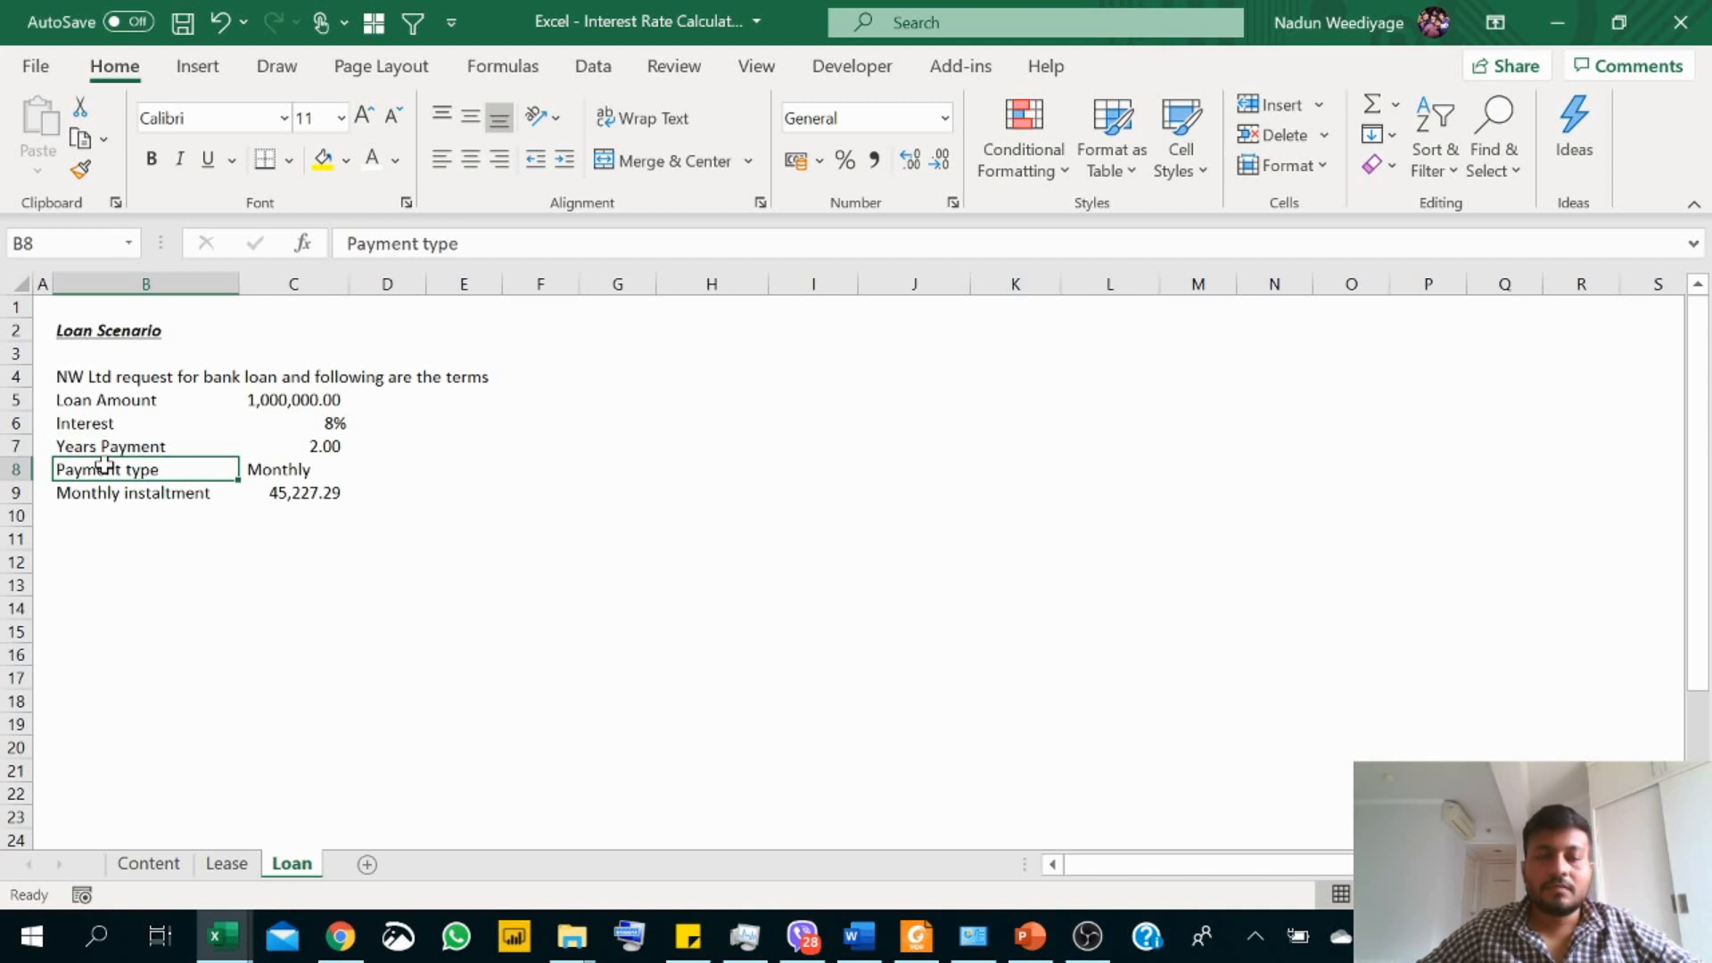
{"action": "left_click", "coordinate": [148, 492]}
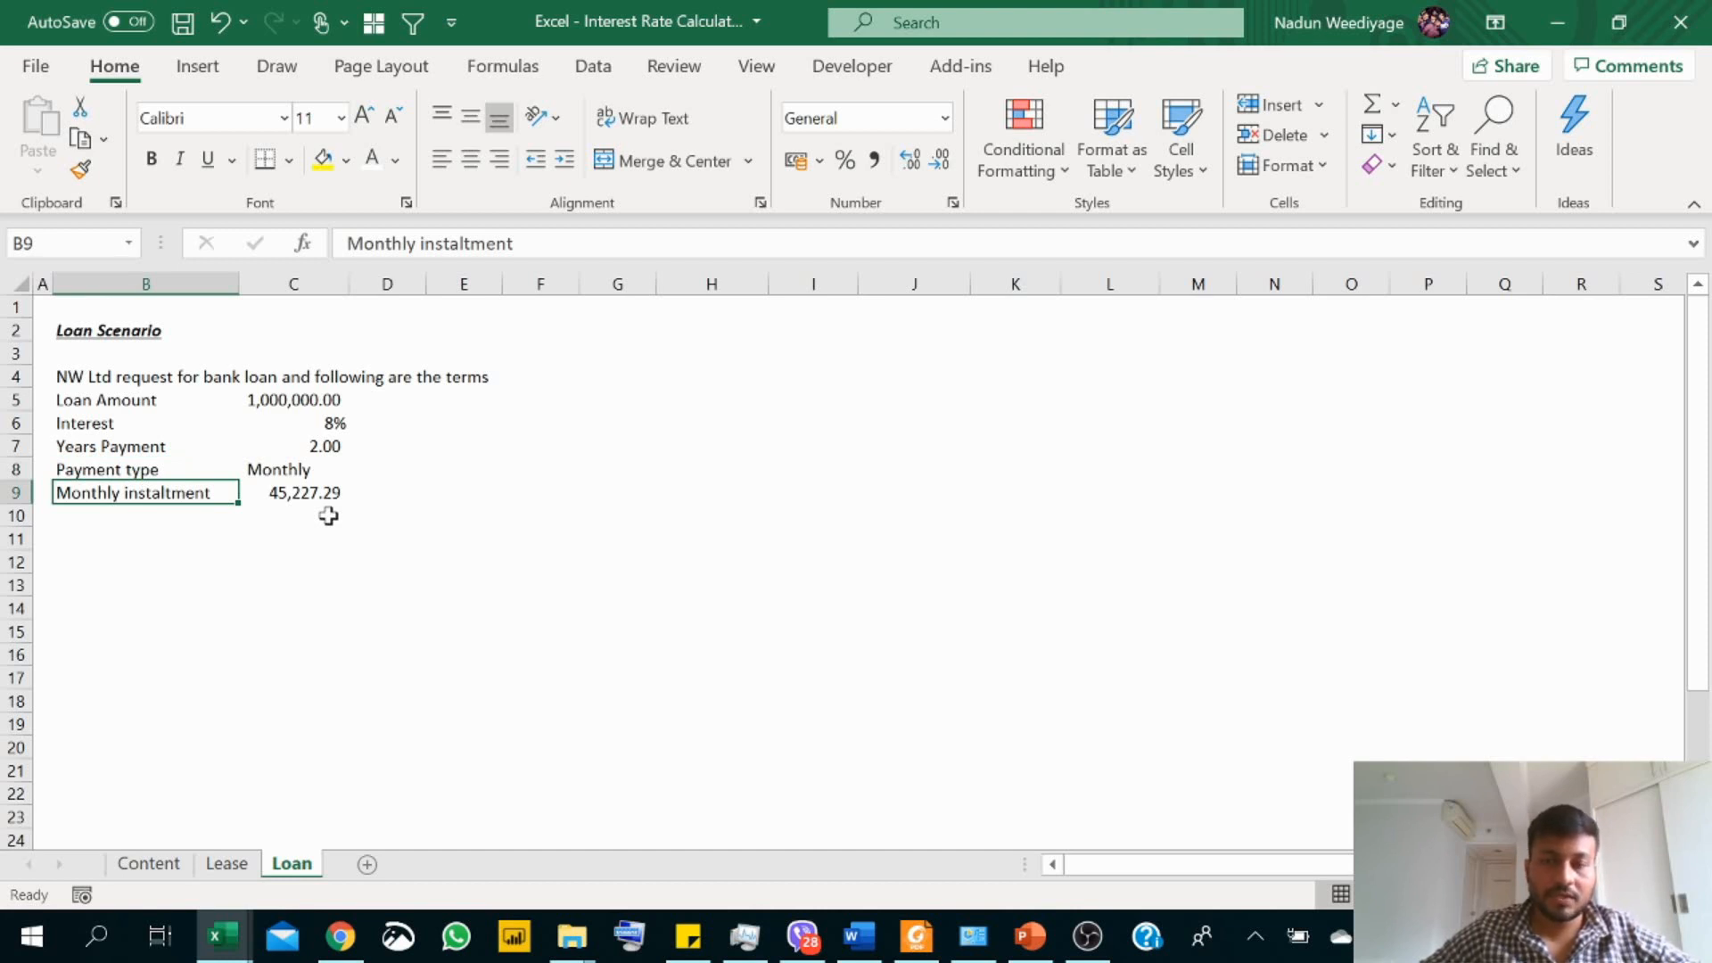
{"action": "left_click", "coordinate": [574, 328]}
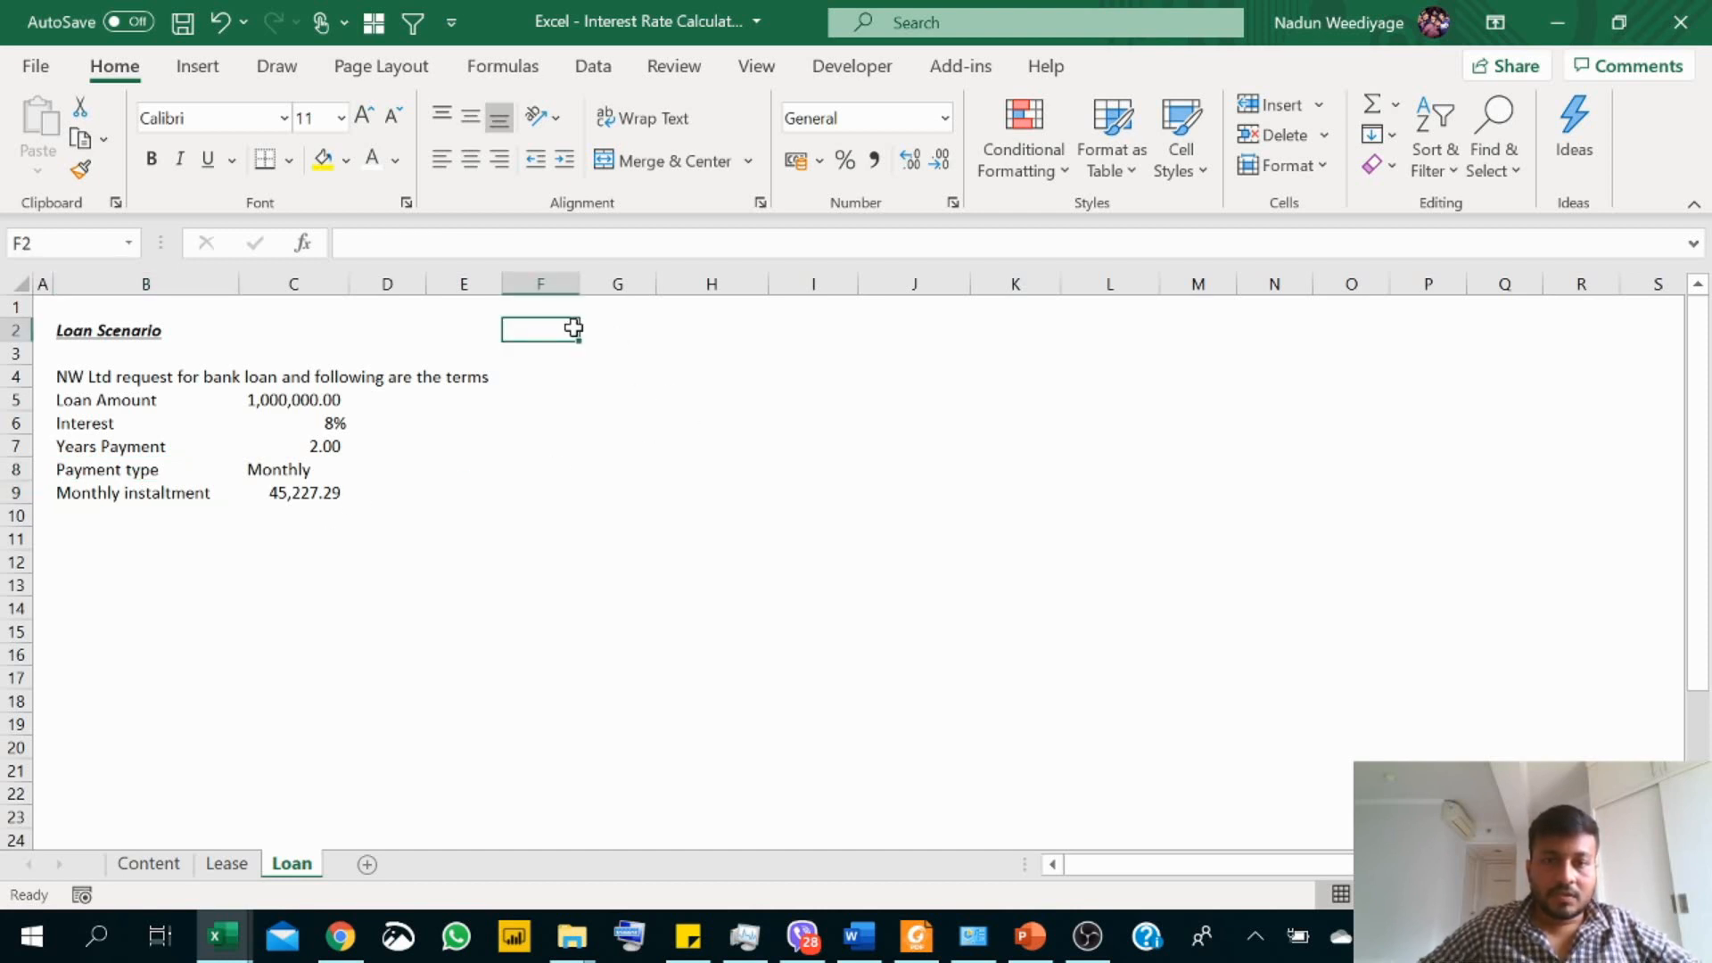
{"action": "left_click", "coordinate": [608, 336]}
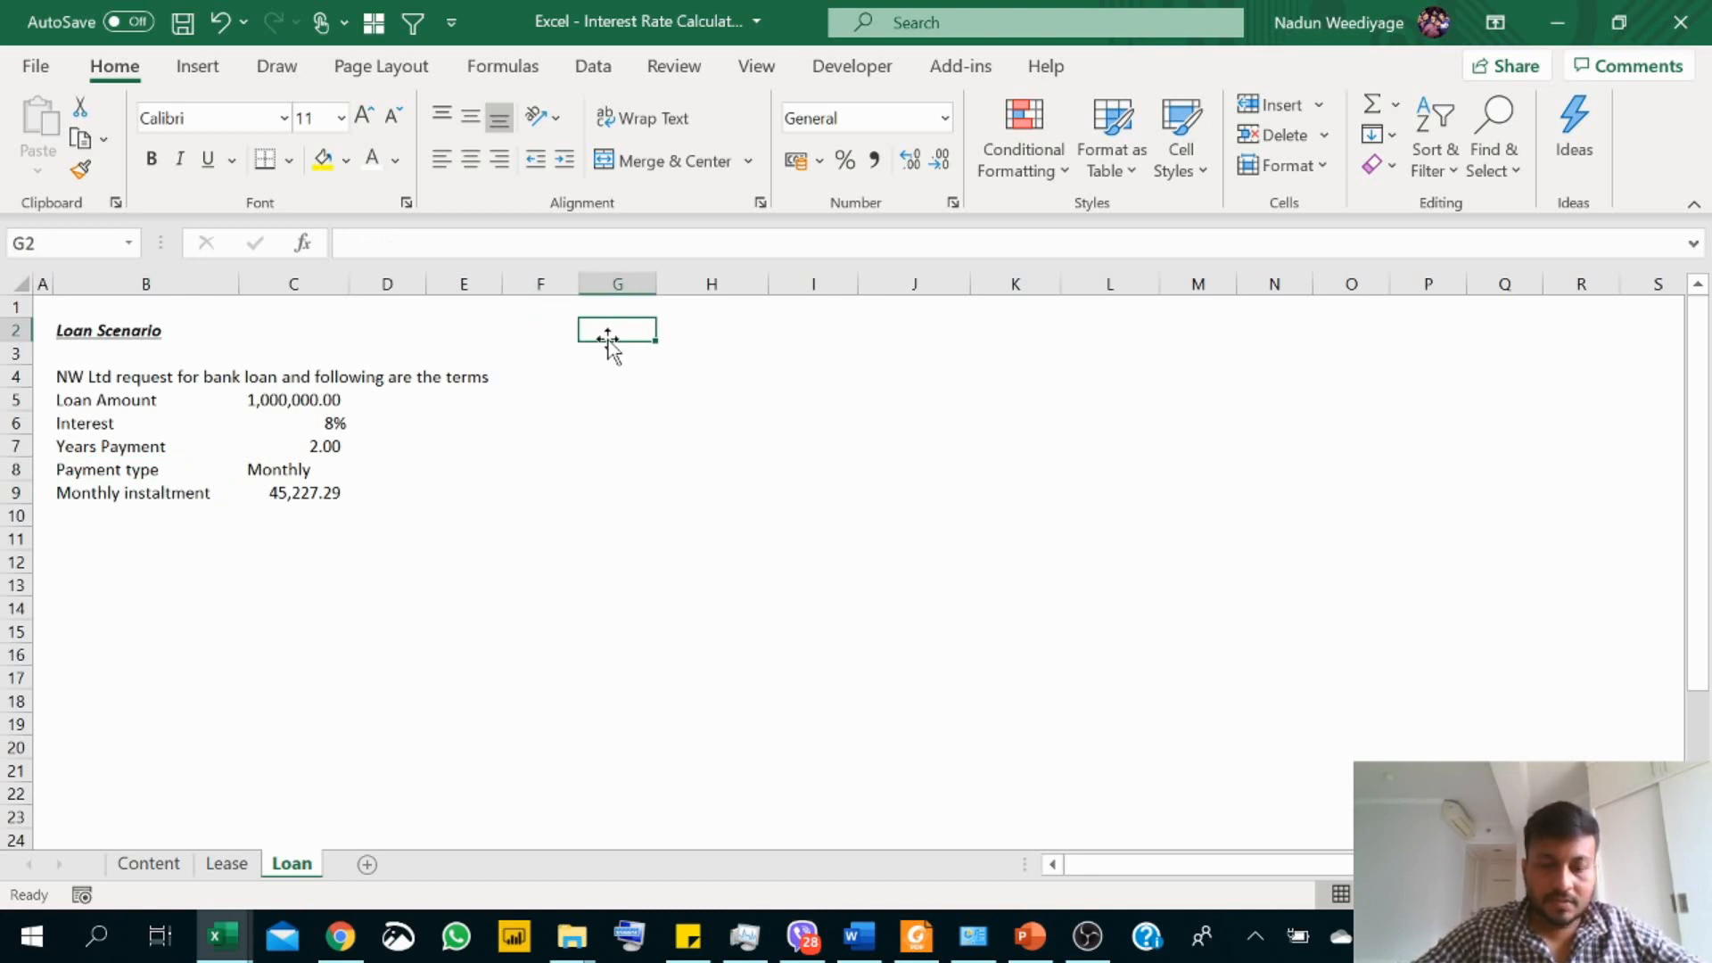
{"action": "type", "text": "Month"}
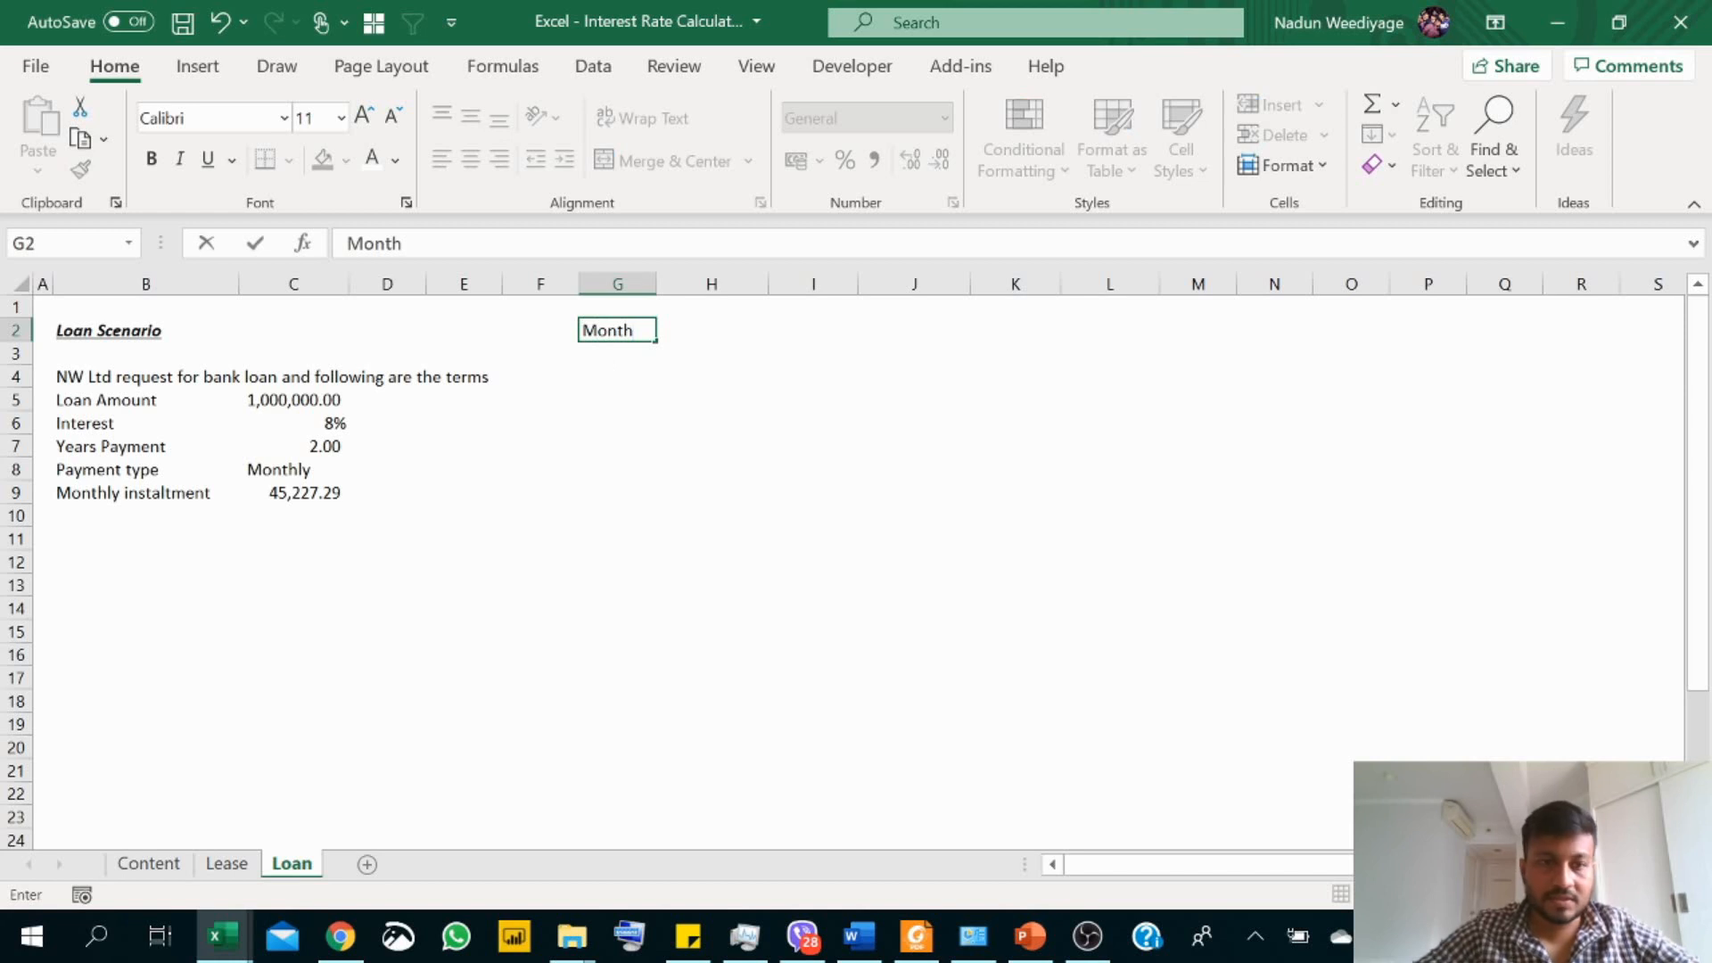
{"action": "key", "text": "Return"}
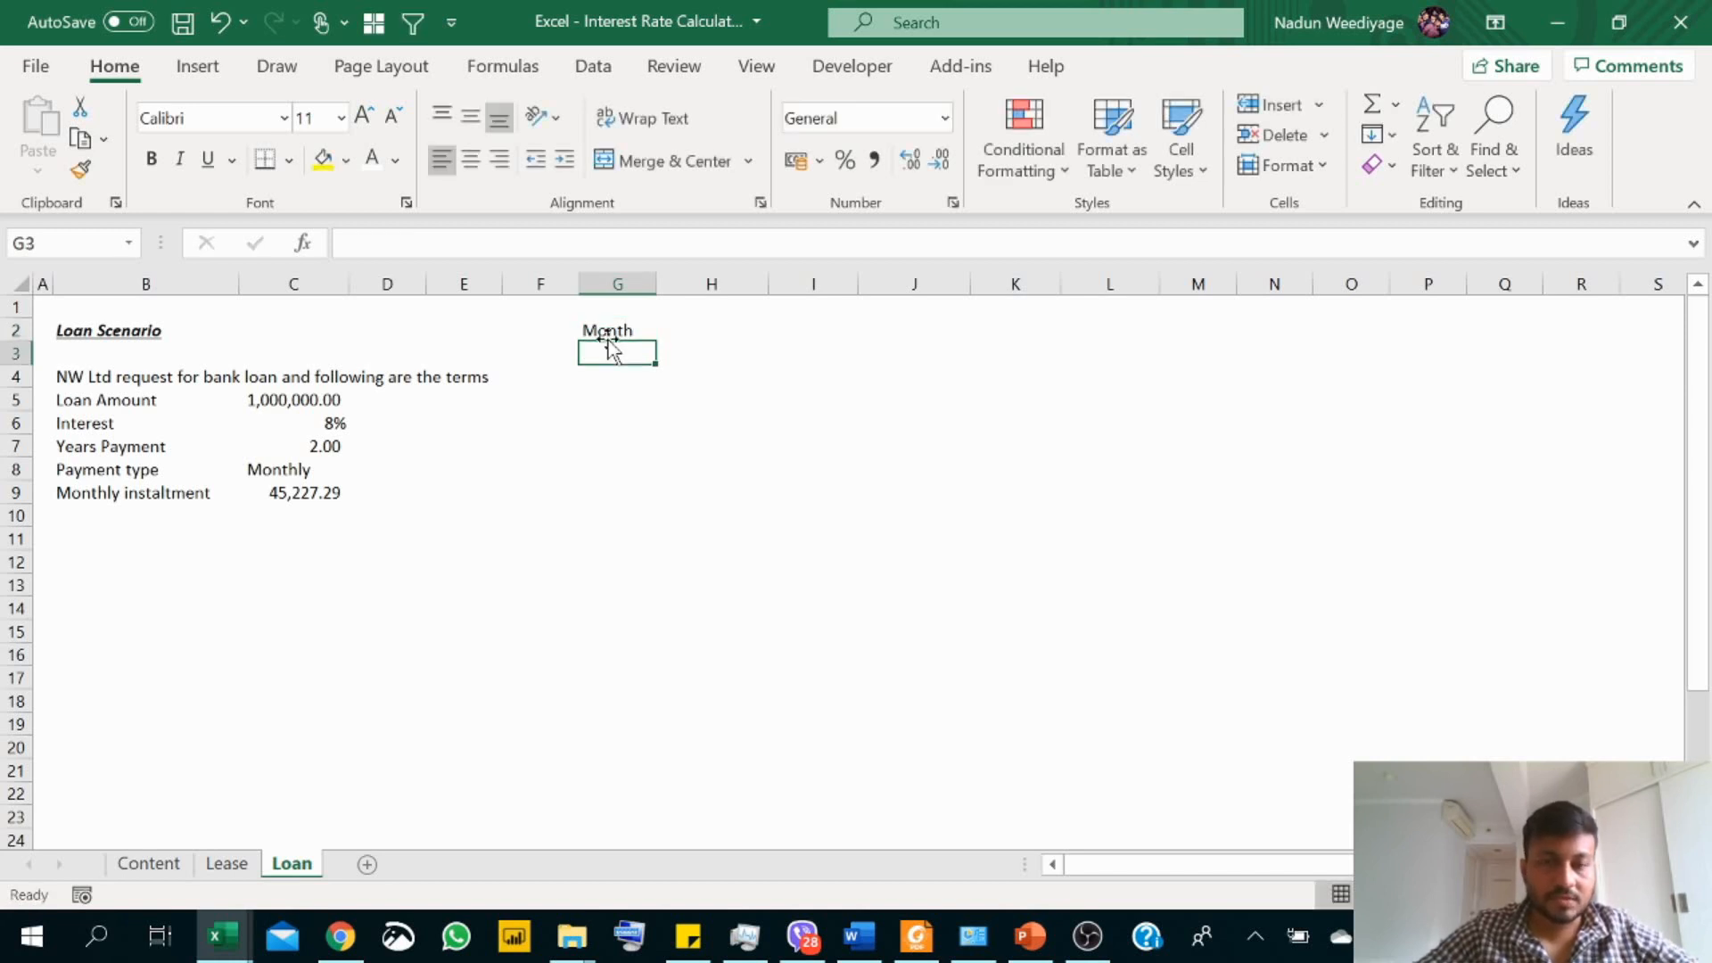
Step: Number the months 1 to 24 in G3:G26, starting from 1 and filling =G3+1 down from G4
{"action": "type", "text": "1"}
{"action": "key", "text": "Return"}
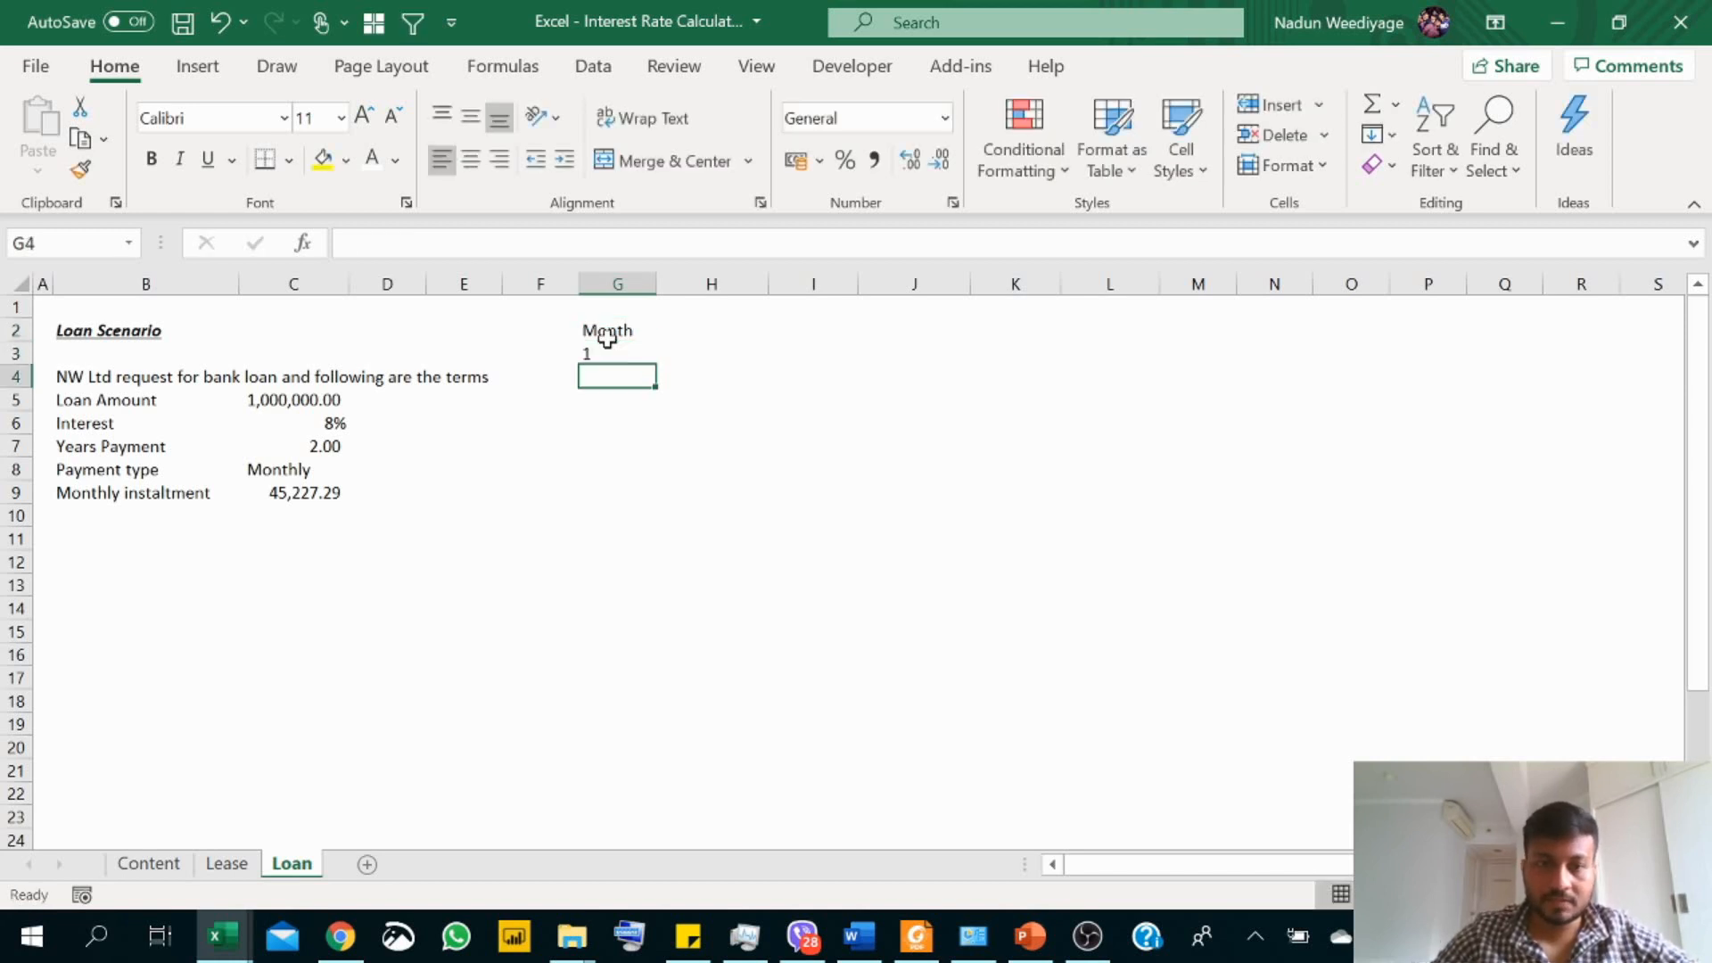
{"action": "type", "text": "="}
{"action": "left_click", "coordinate": [610, 351]}
{"action": "type", "text": "+1"}
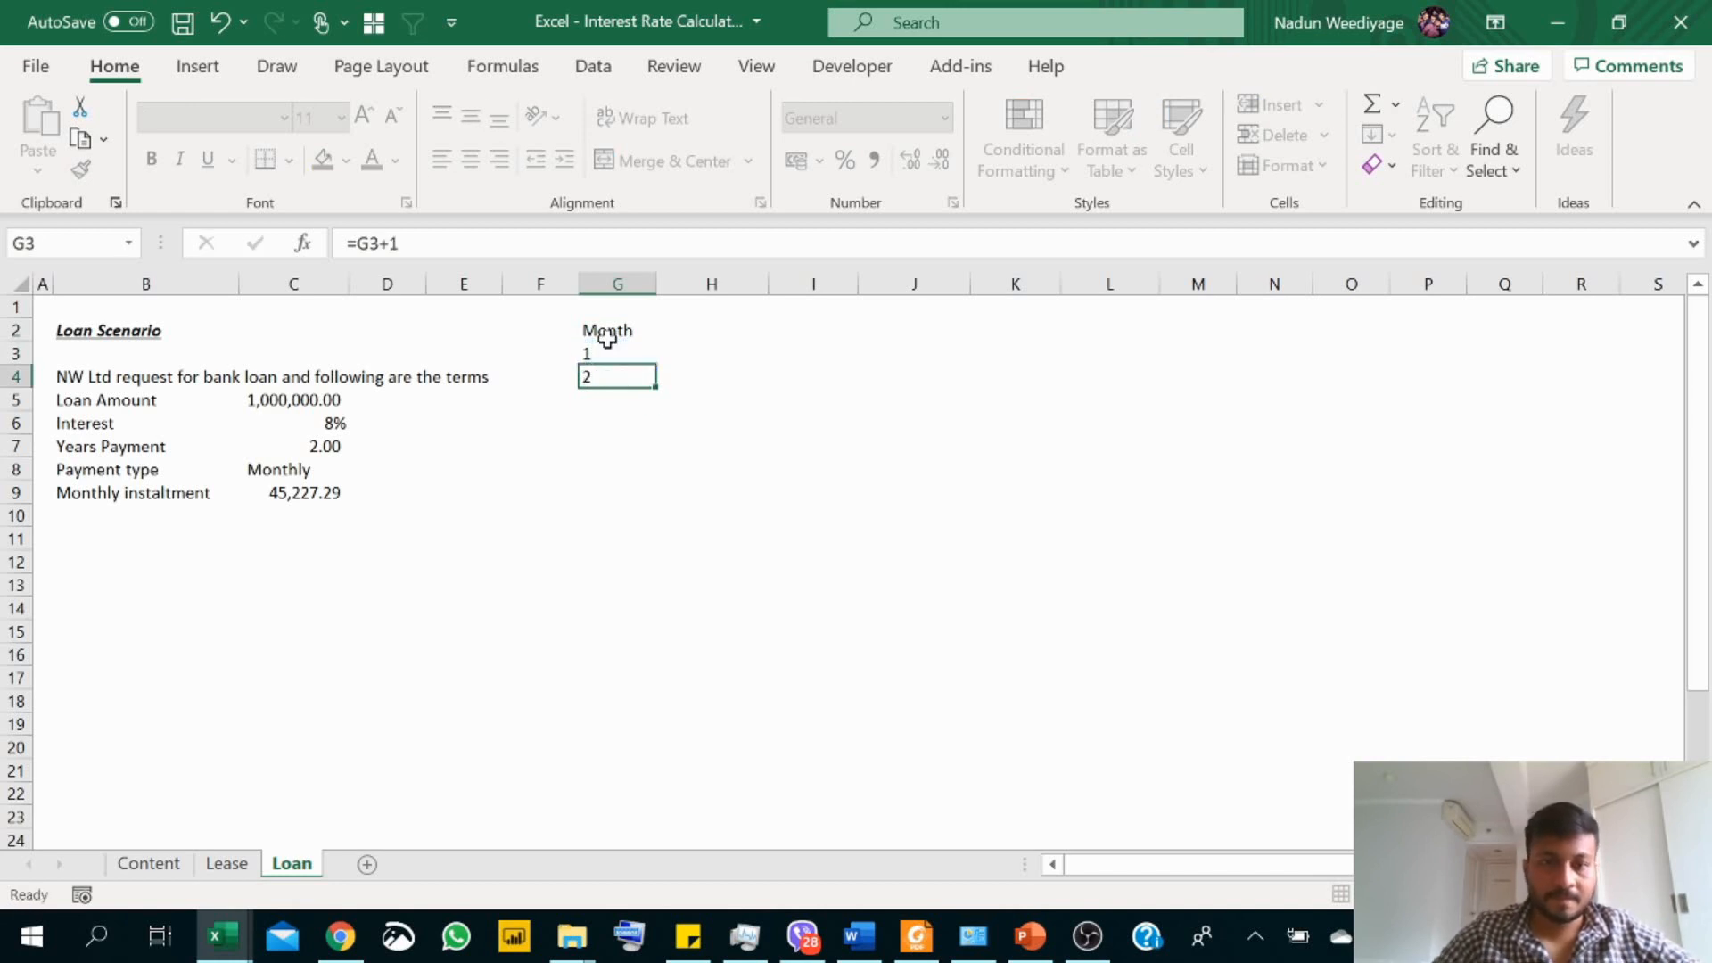
{"action": "key", "text": "Return"}
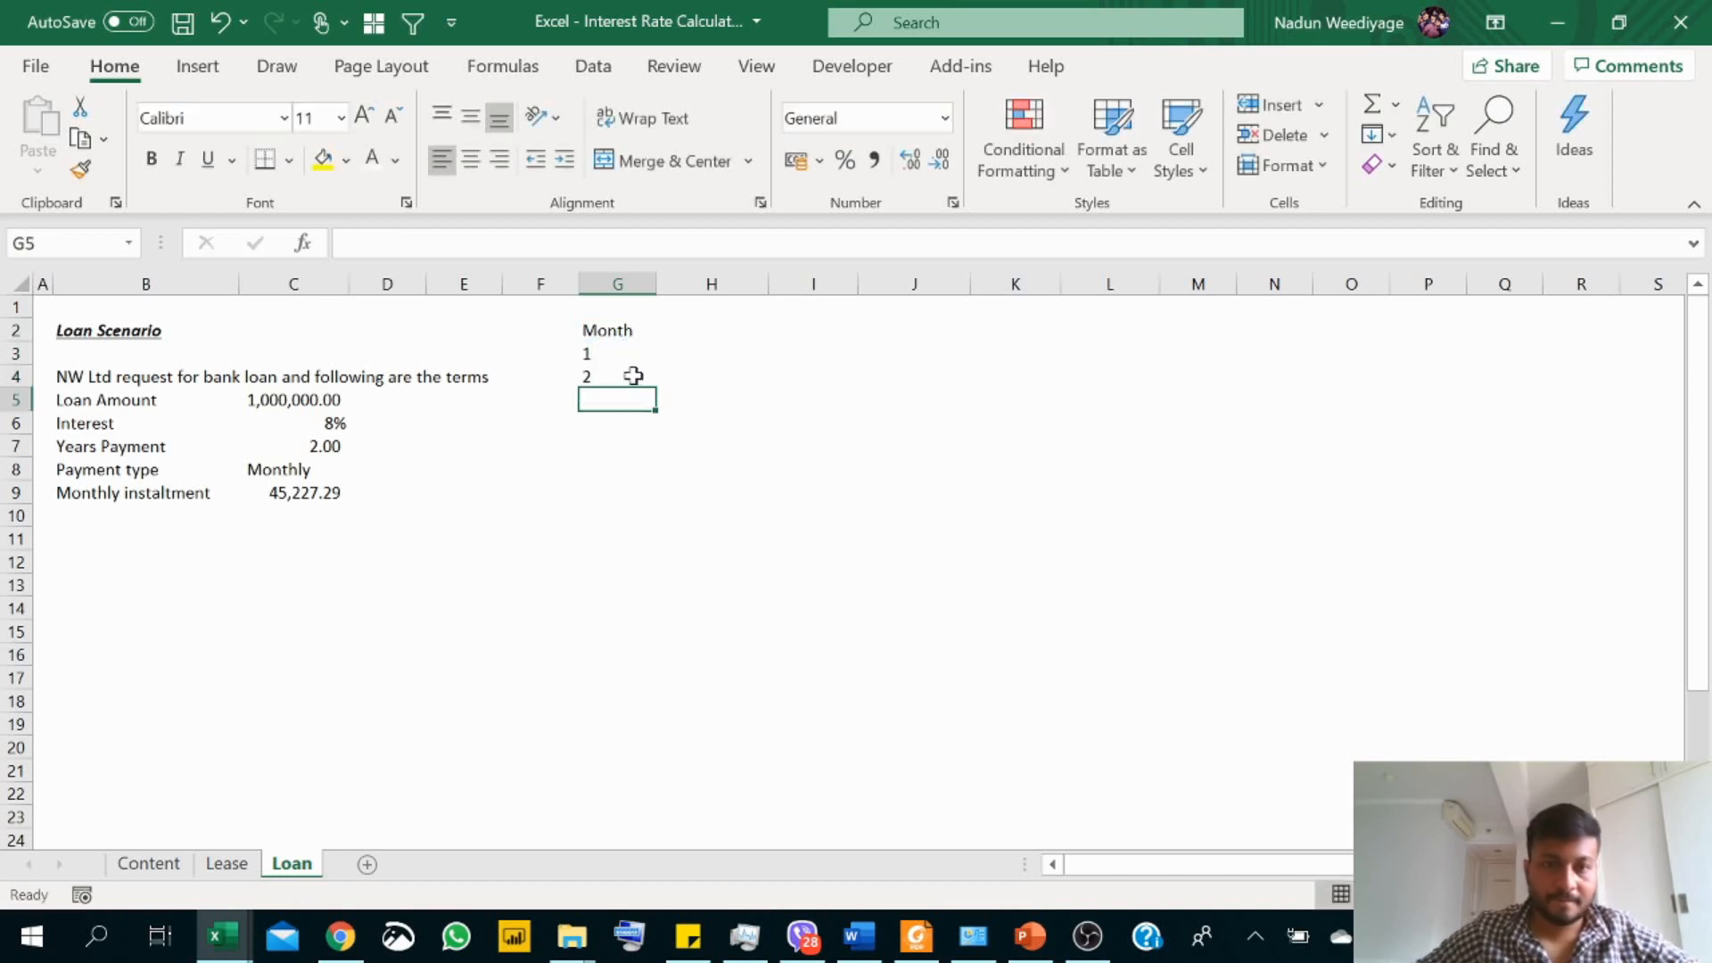
{"action": "left_click", "coordinate": [631, 375]}
{"action": "left_click_drag", "start_coordinate": [657, 388], "coordinate": [658, 725]}
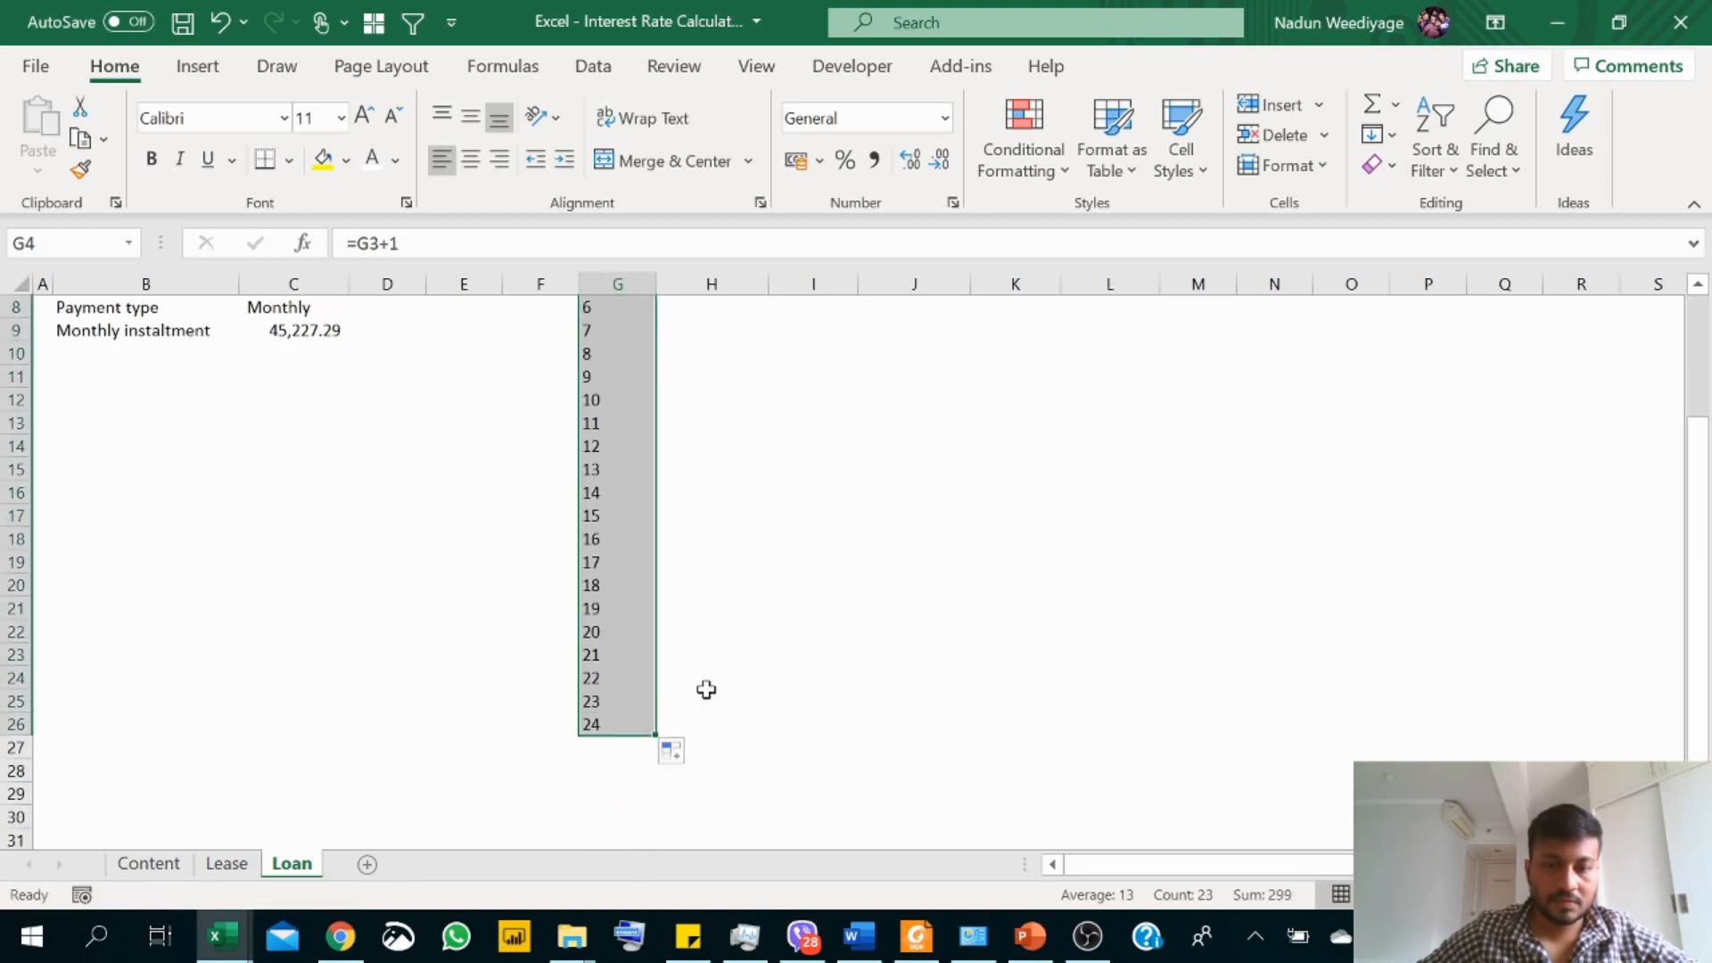
Step: Copy the schedule headers O/B through C/B from J4:N4 of the Lease sheet to the Loan sheet starting at H2
{"action": "scroll", "coordinate": [627, 304], "scroll_direction": "up", "scroll_amount": 3}
{"action": "left_click", "coordinate": [674, 330]}
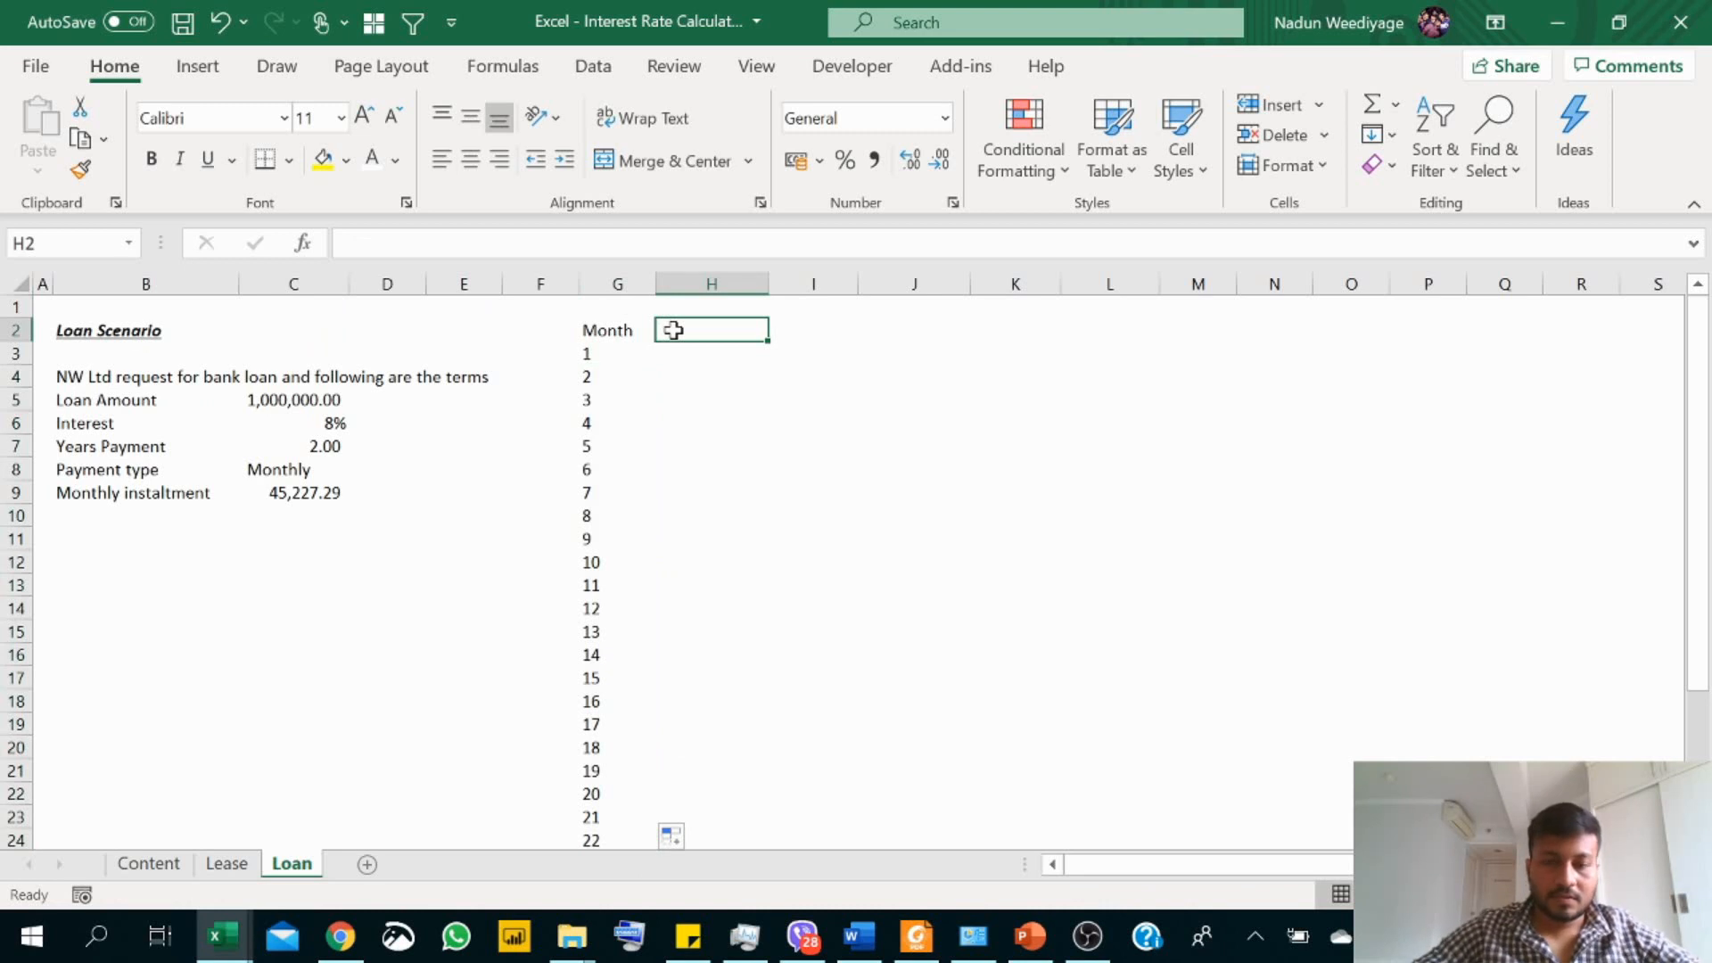
{"action": "left_click", "coordinate": [230, 865]}
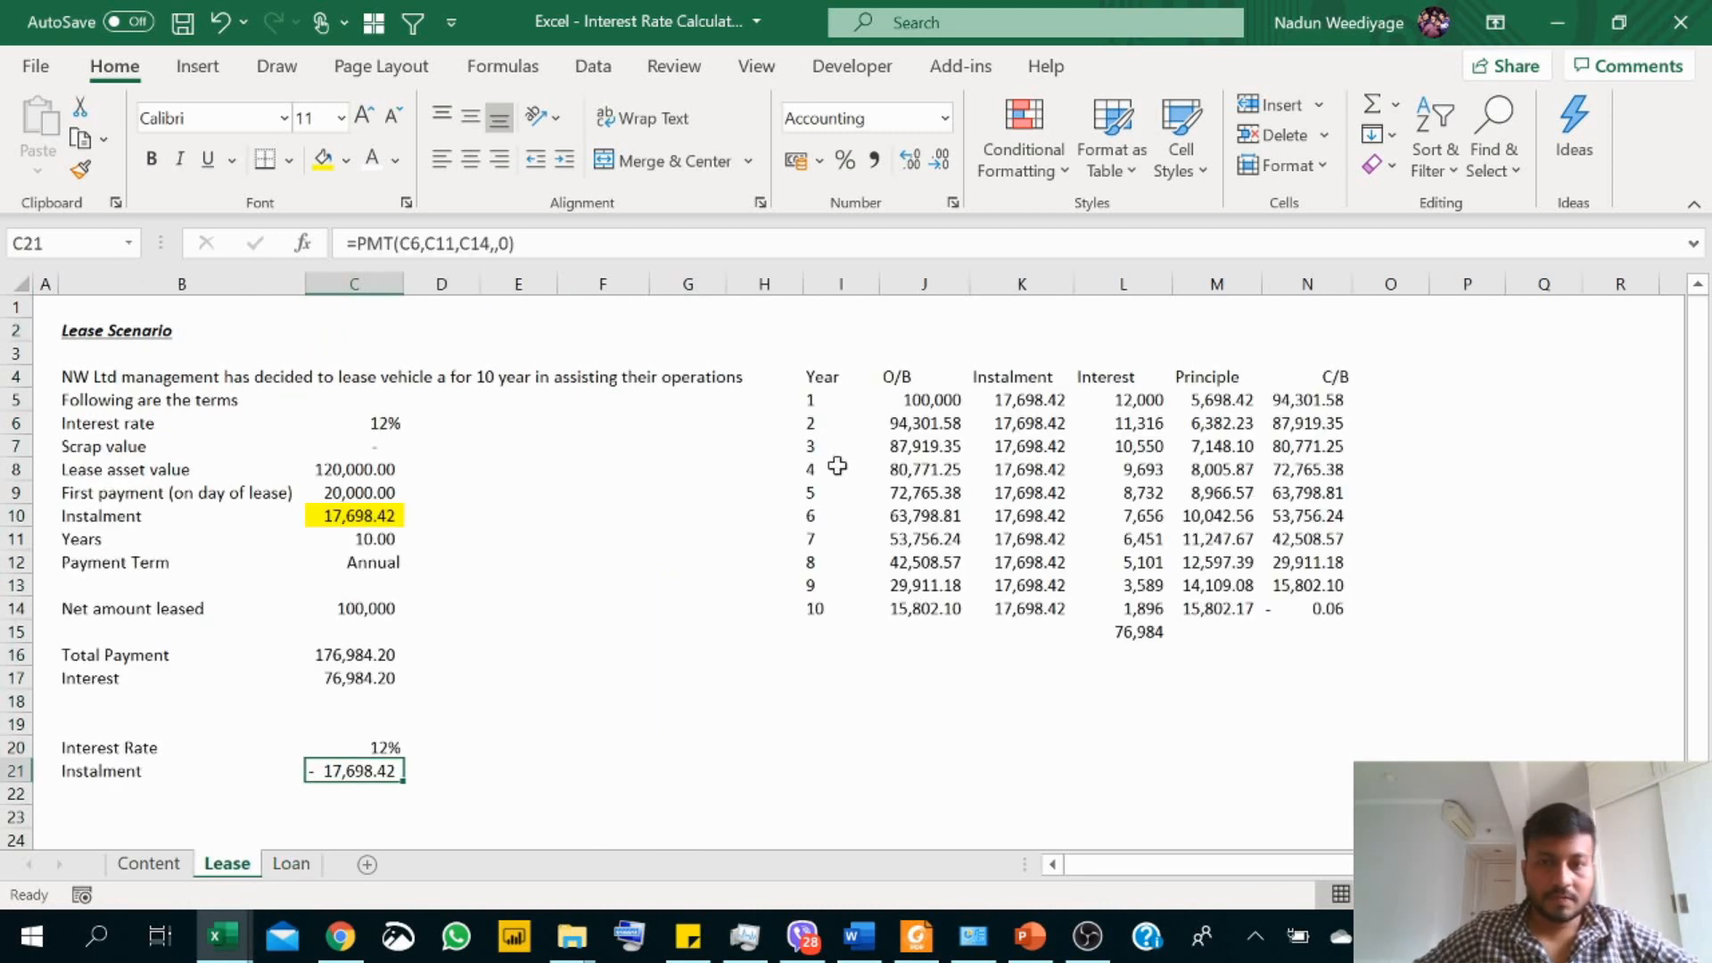
{"action": "left_click_drag", "start_coordinate": [899, 377], "coordinate": [1326, 382]}
{"action": "key", "text": "ctrl+c"}
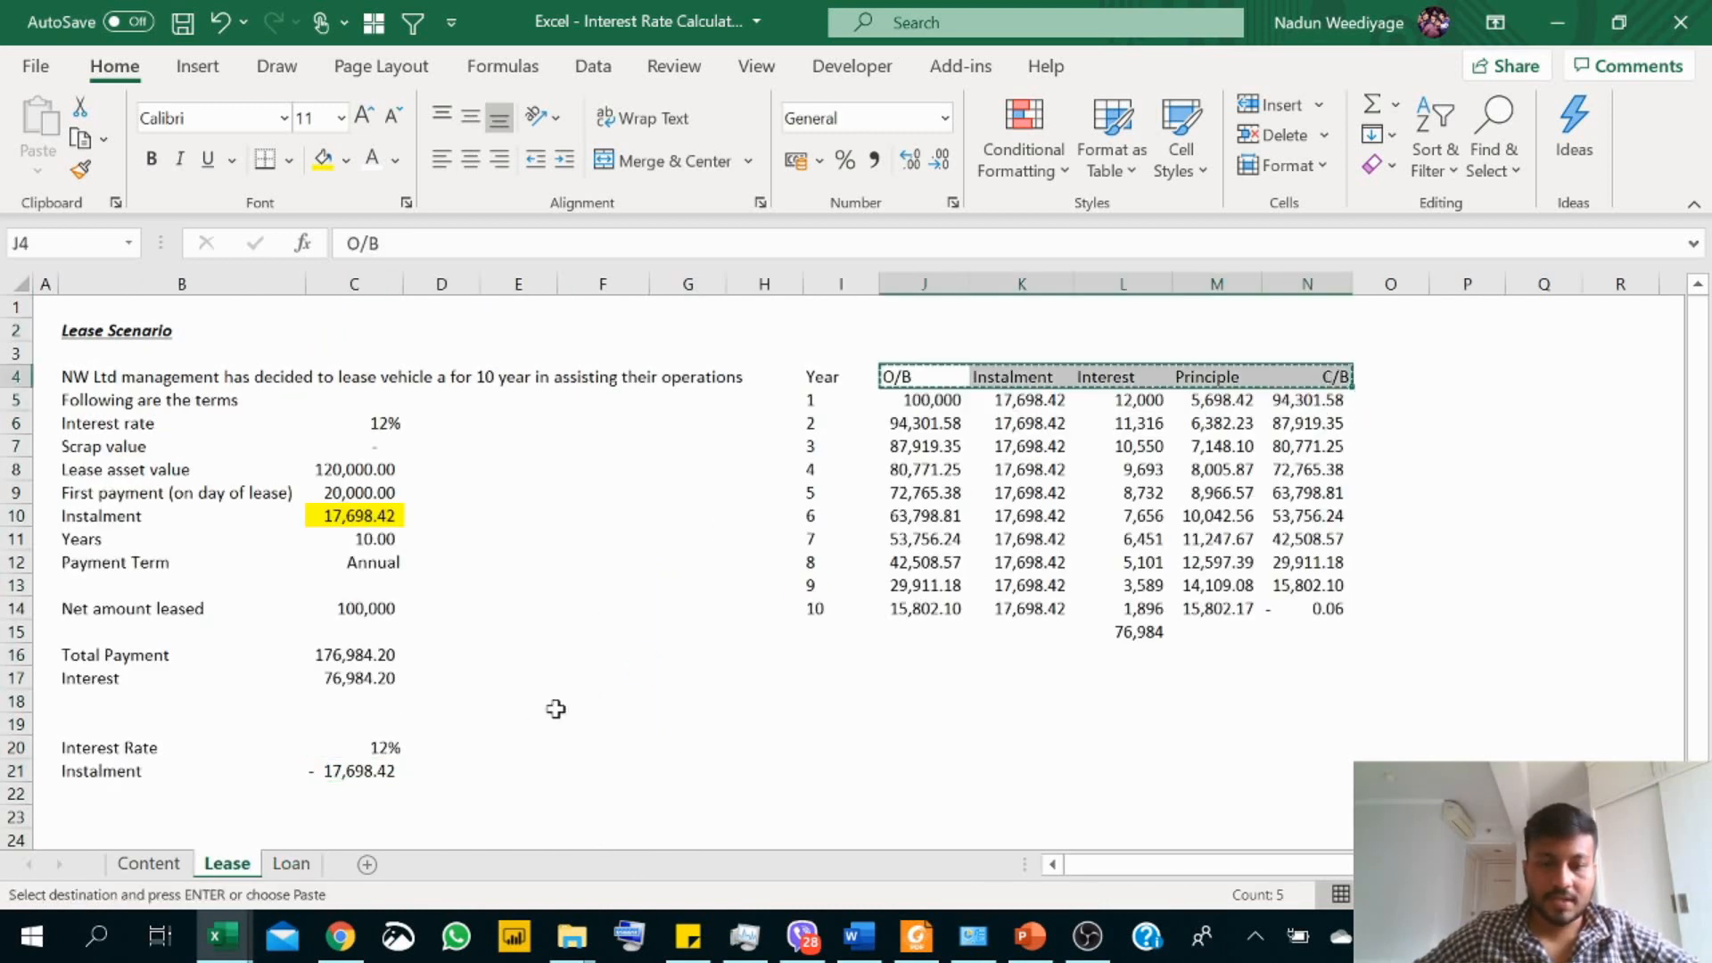
{"action": "left_click", "coordinate": [291, 863]}
{"action": "key", "text": "ctrl+v"}
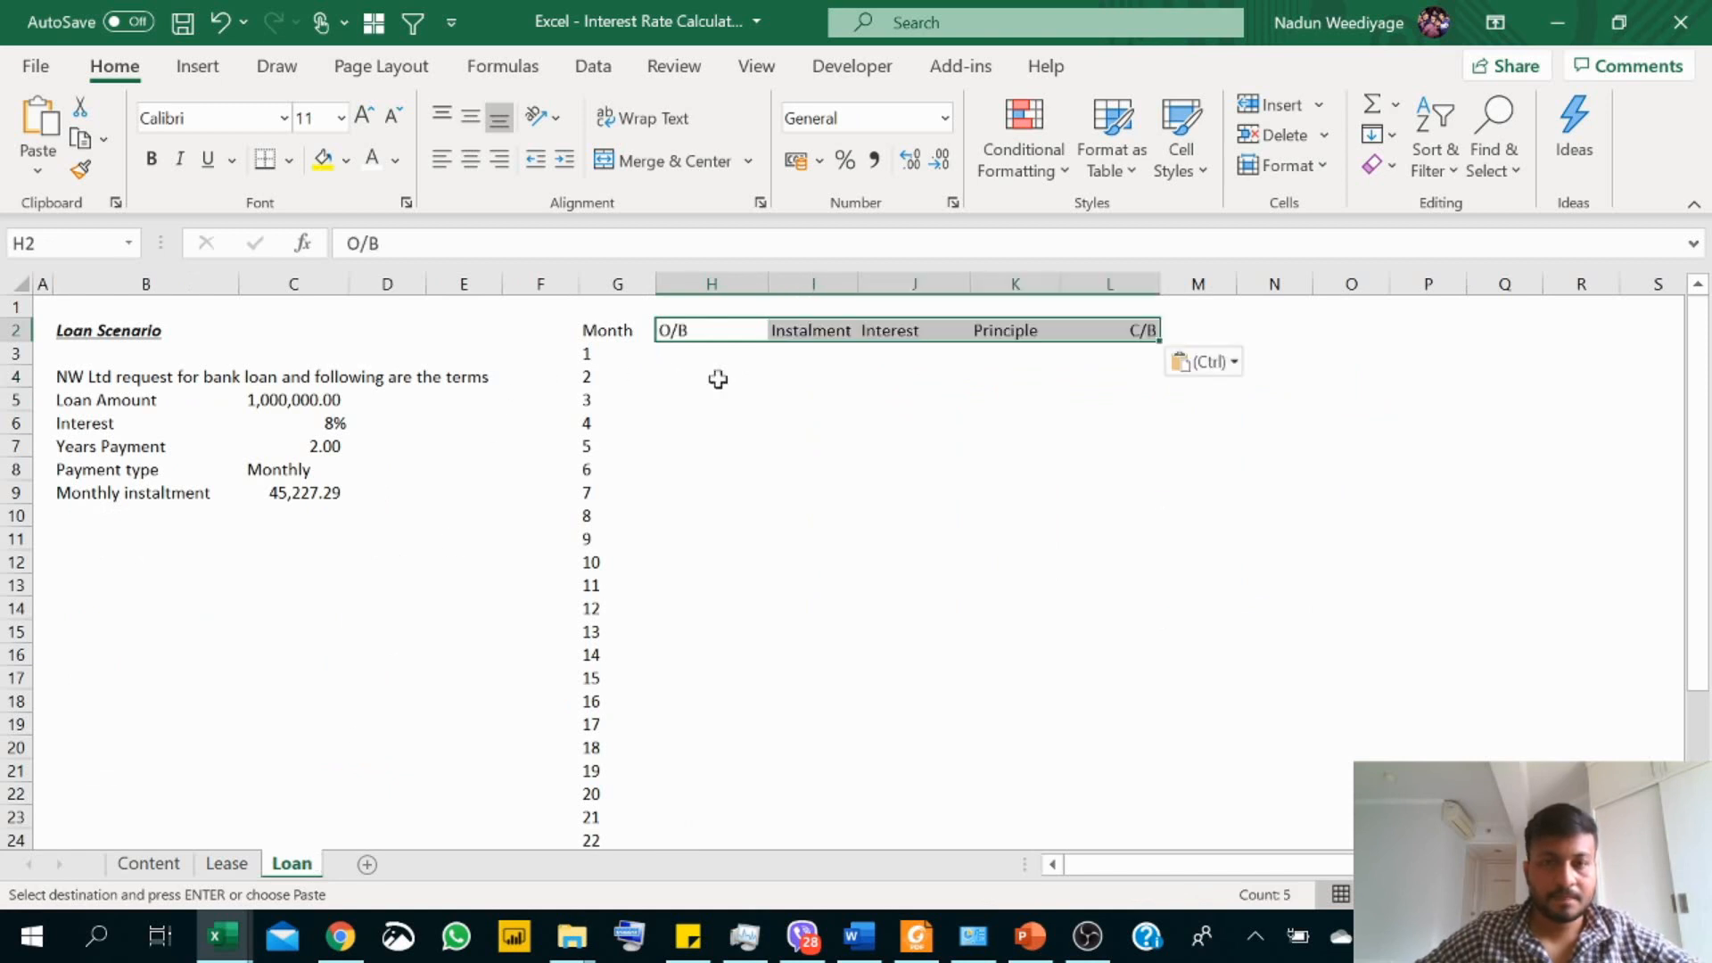
Step: Link the first month's opening balance in H3 to the loan amount with =C5
{"action": "left_click", "coordinate": [721, 354]}
{"action": "type", "text": "="}
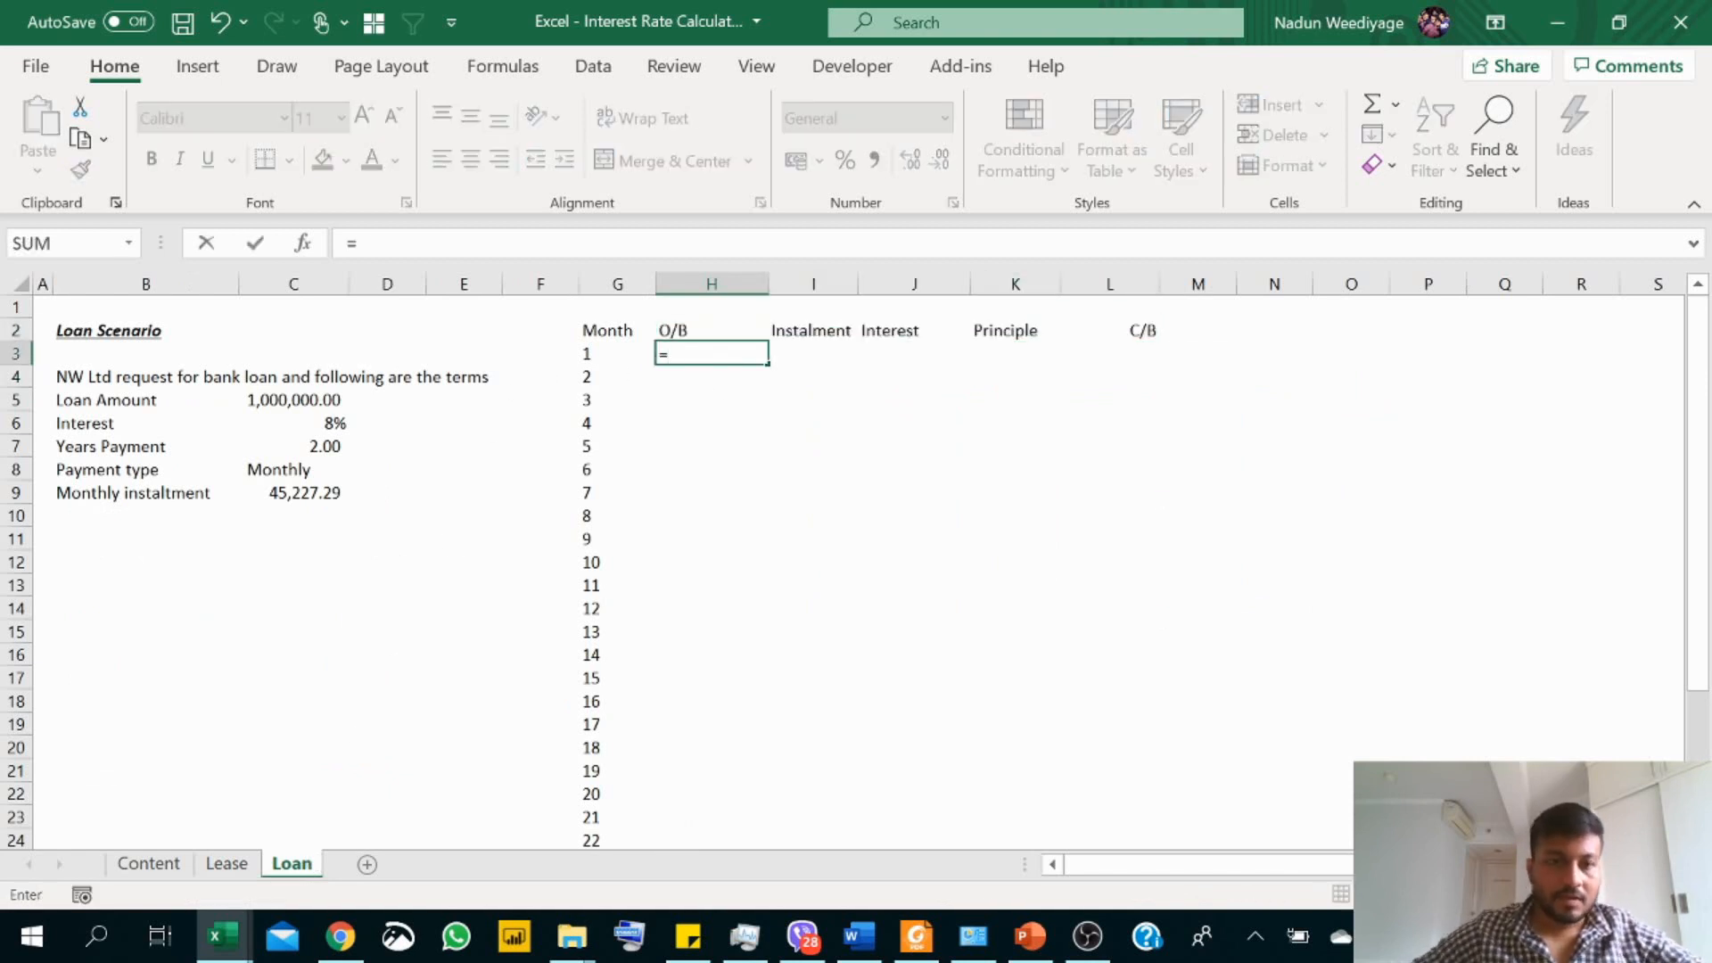
{"action": "left_click", "coordinate": [306, 402]}
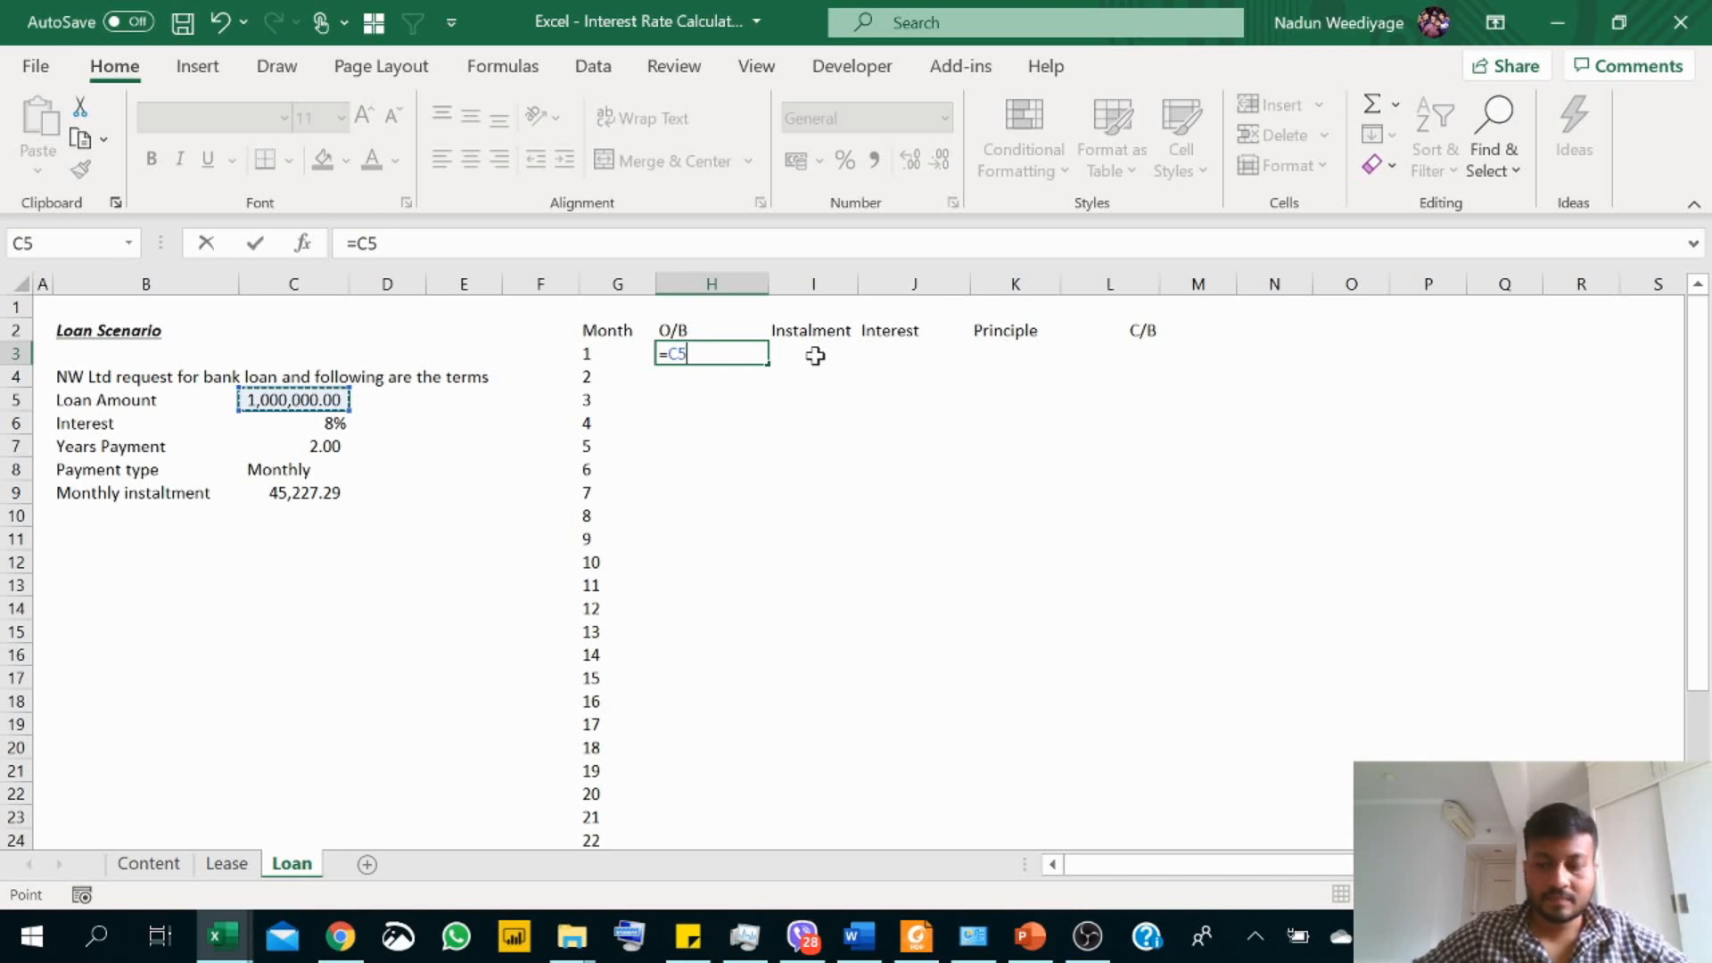
{"action": "key", "text": "Return"}
Step: Link the first month's instalment in I3 to the monthly instalment with the absolute reference =$C$9
{"action": "left_click", "coordinate": [820, 352]}
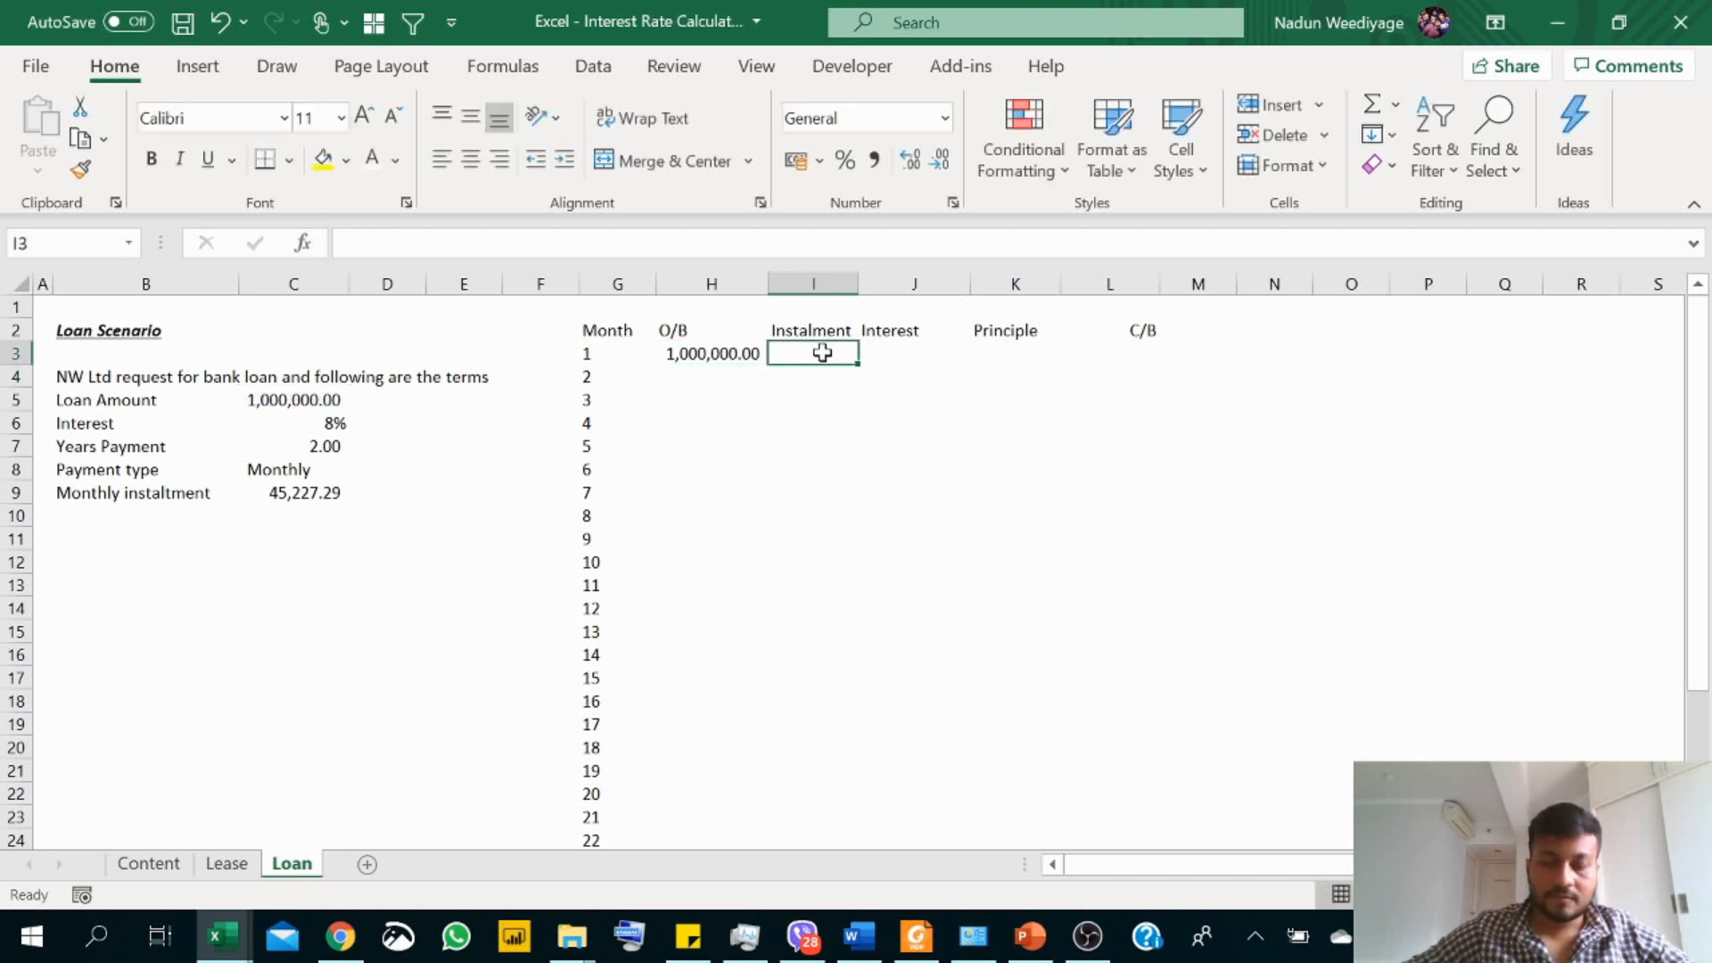
{"action": "type", "text": "="}
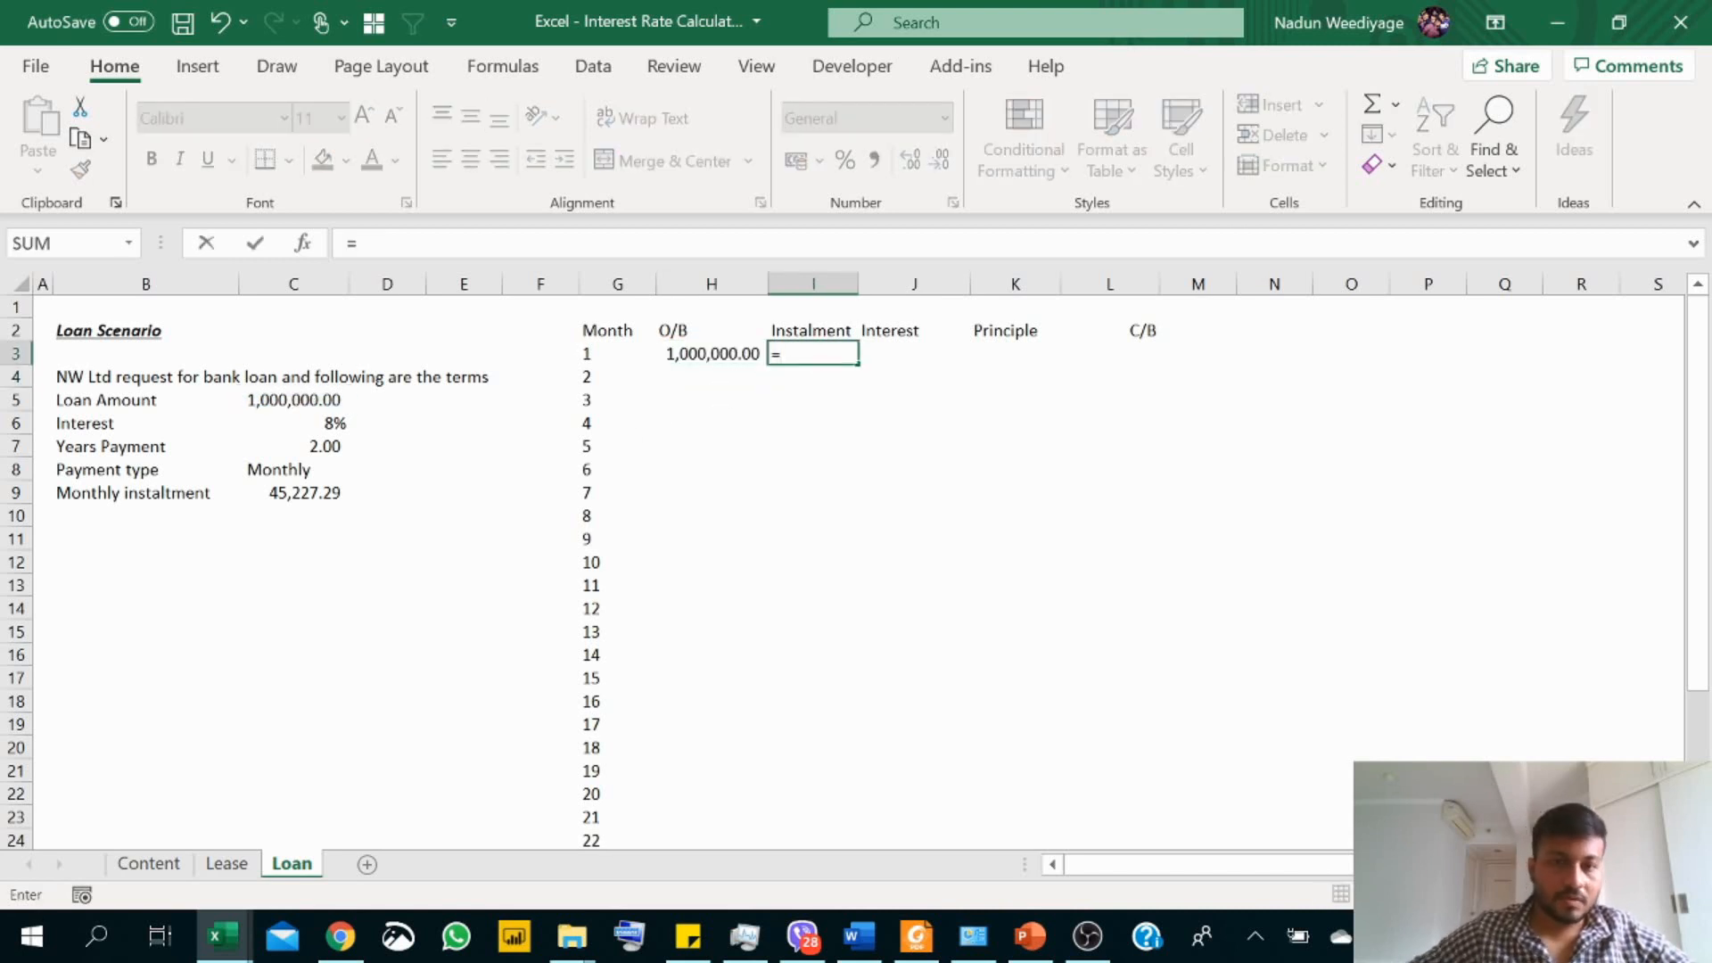
{"action": "left_click", "coordinate": [329, 490]}
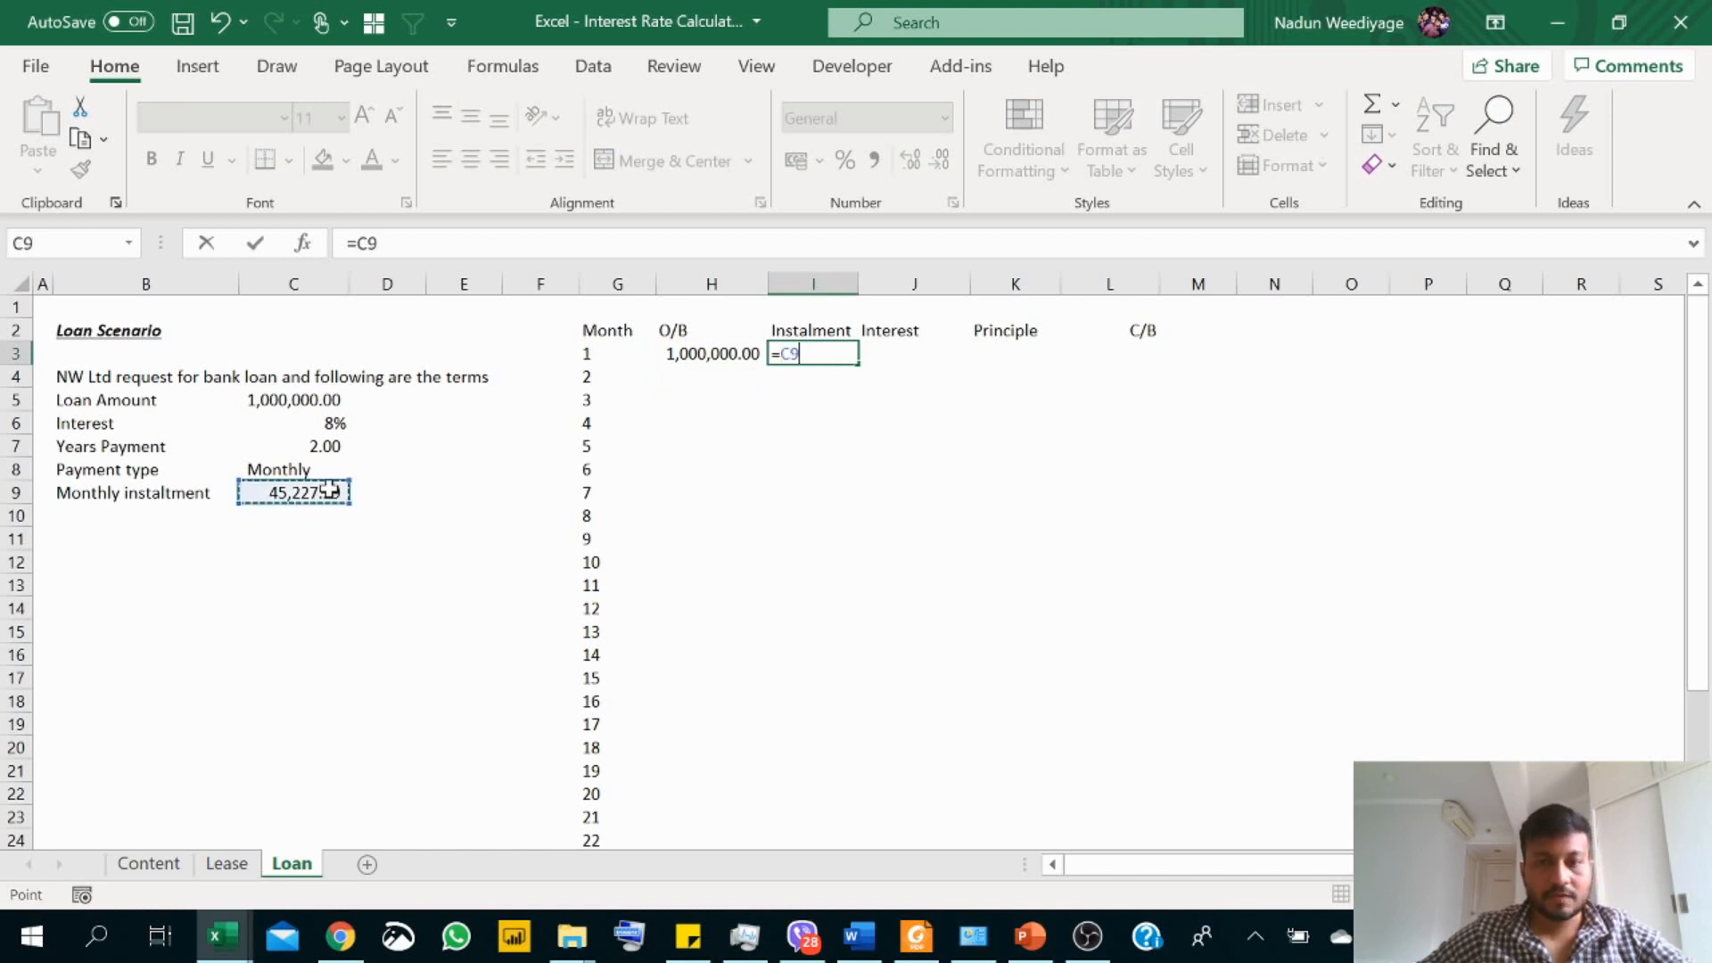
{"action": "key", "text": "F4"}
{"action": "key", "text": "Return"}
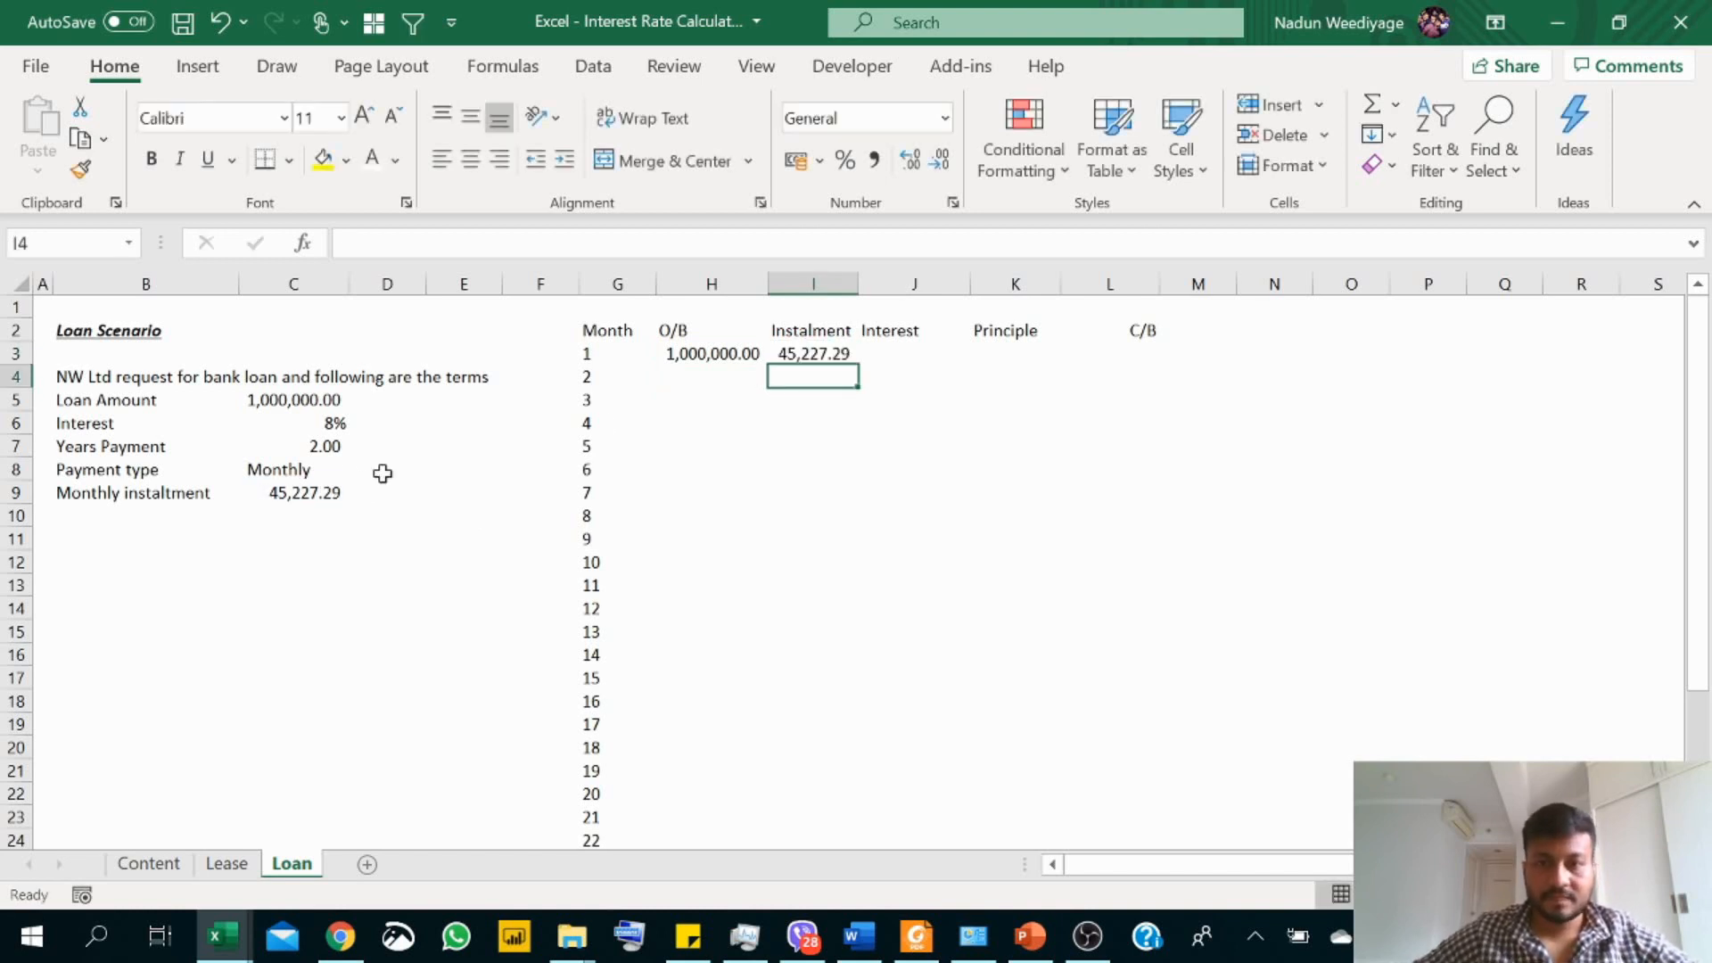
Step: Calculate the first month's interest in J3 with =H3*$C$6/12, keeping the interest rate reference absolute
{"action": "left_click", "coordinate": [909, 352]}
{"action": "type", "text": "="}
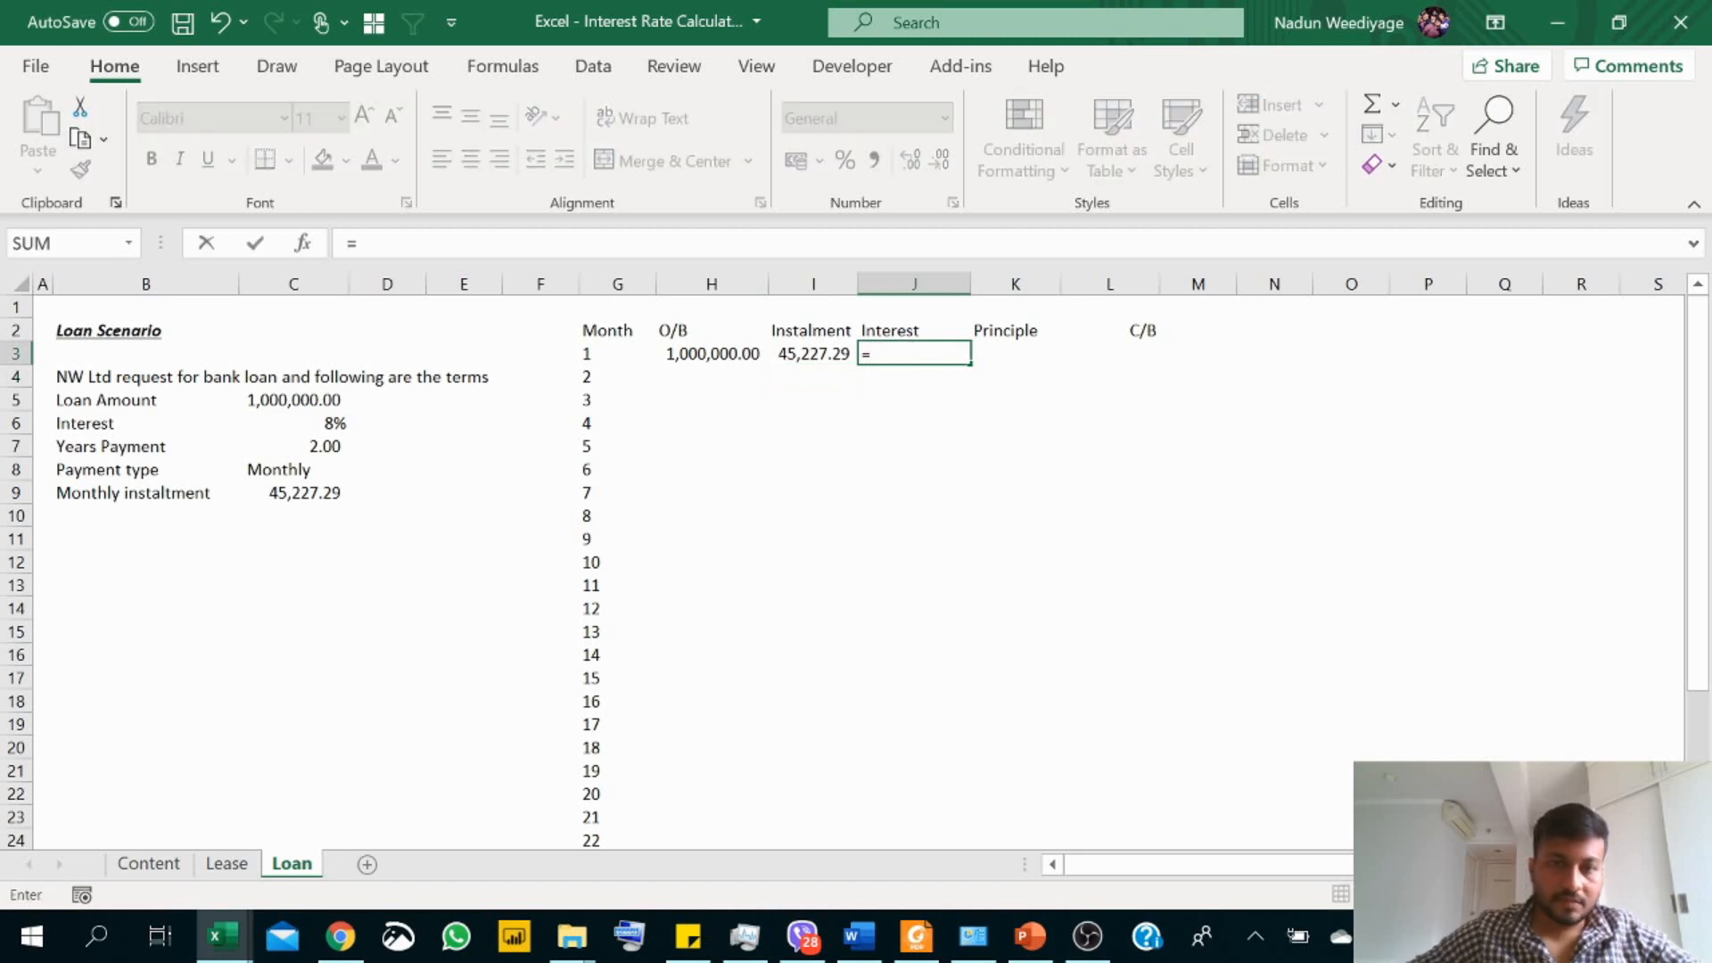
{"action": "left_click", "coordinate": [713, 354]}
{"action": "type", "text": "*"}
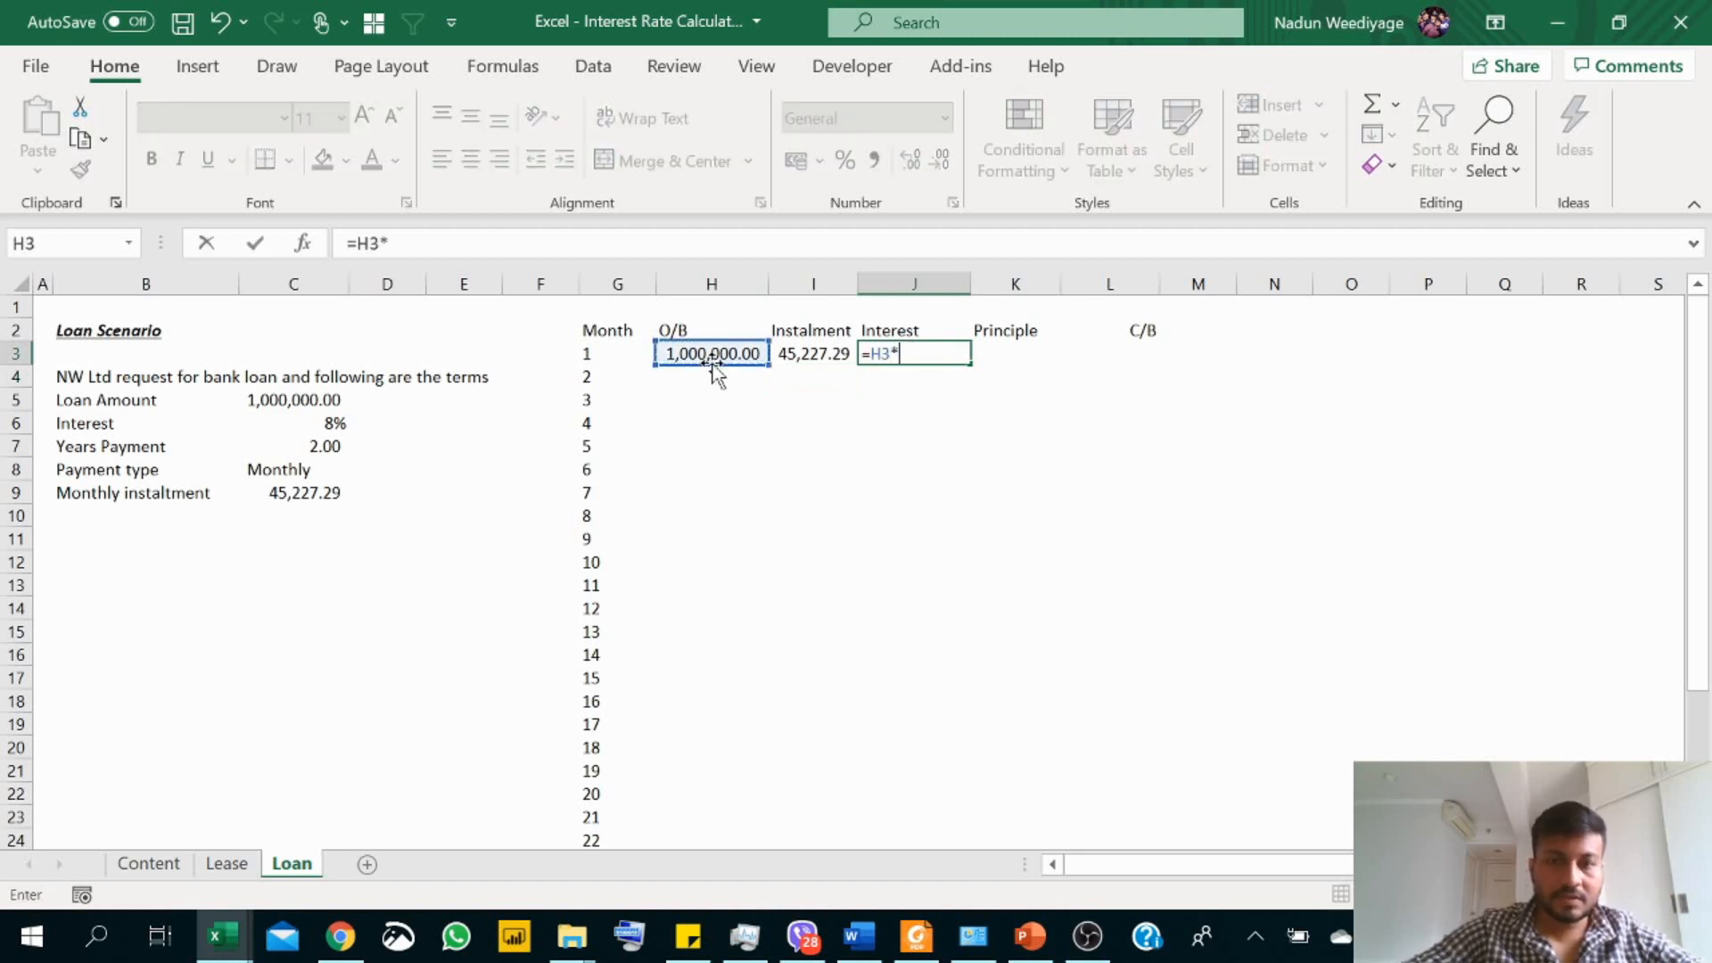
{"action": "left_click", "coordinate": [330, 424]}
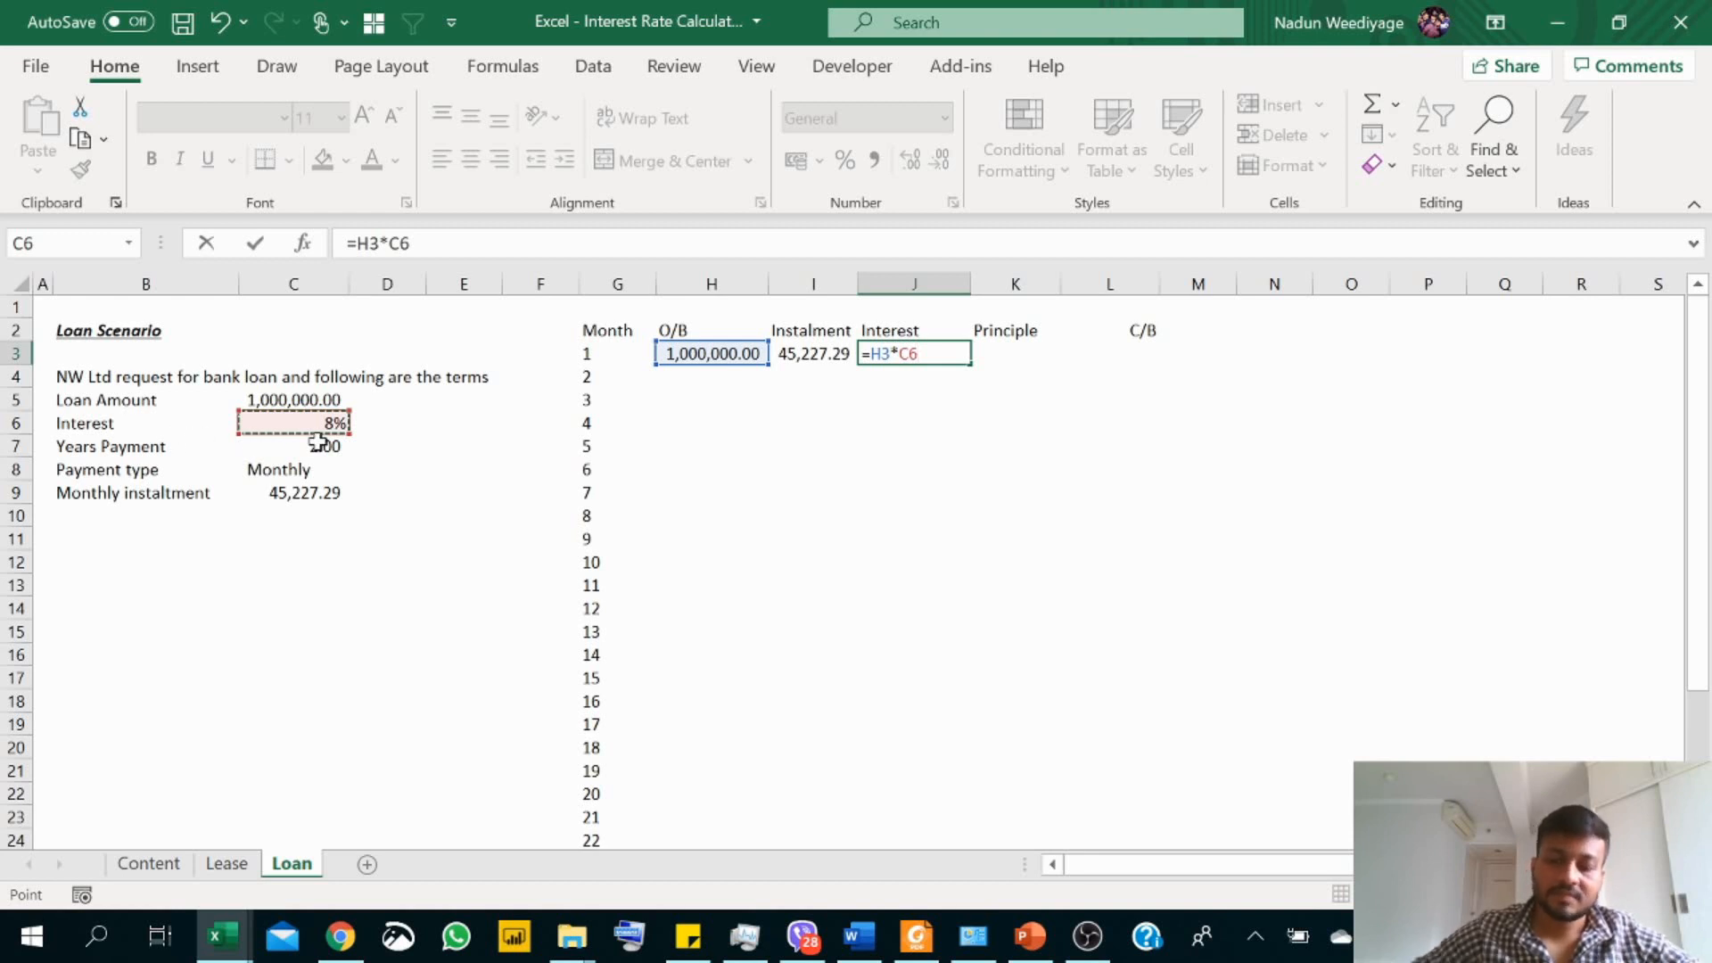
{"action": "type", "text": "/12"}
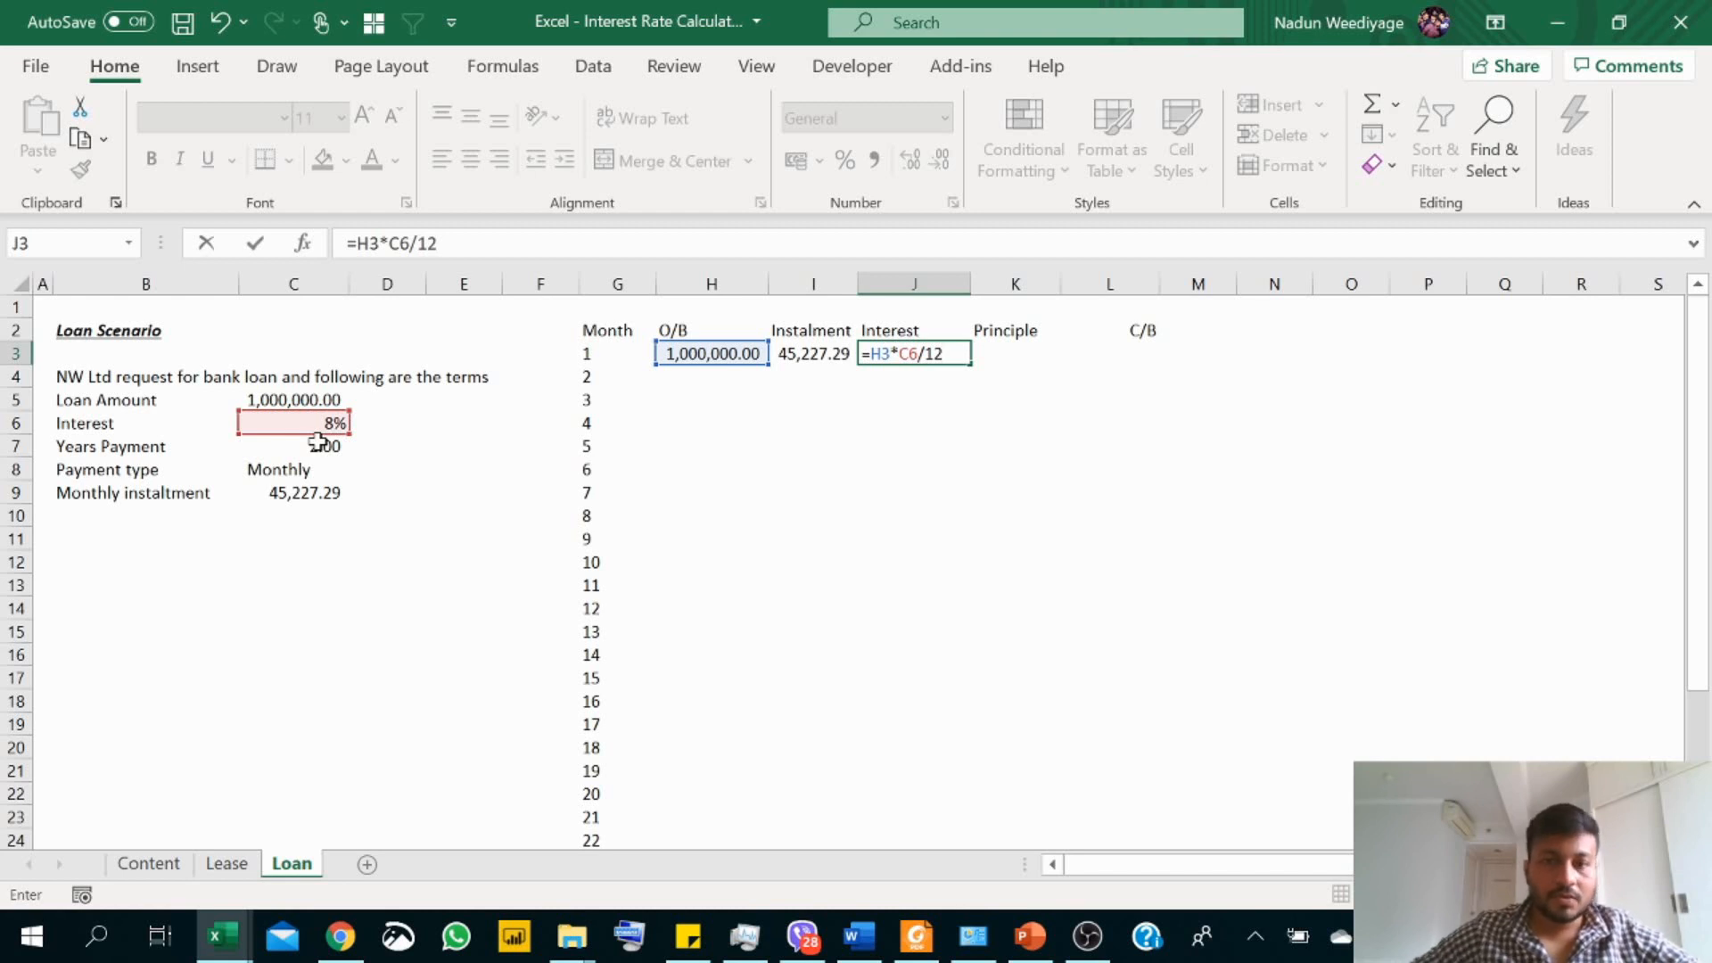
{"action": "left_click", "coordinate": [909, 354]}
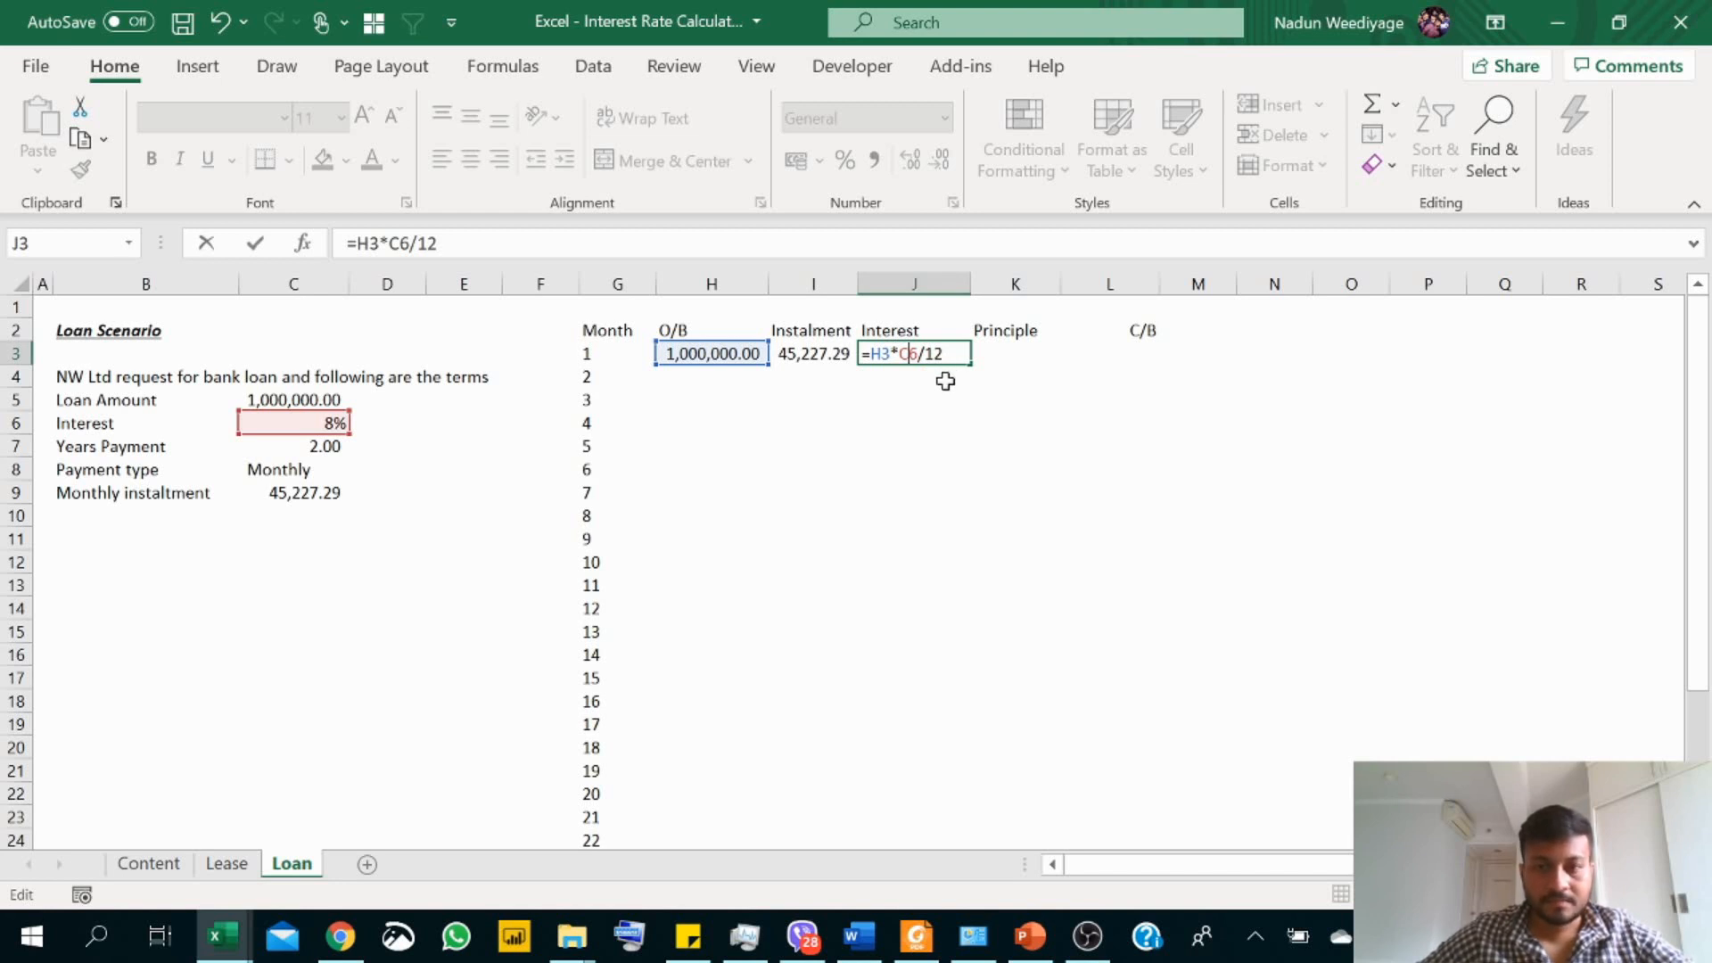
{"action": "key", "text": "F4"}
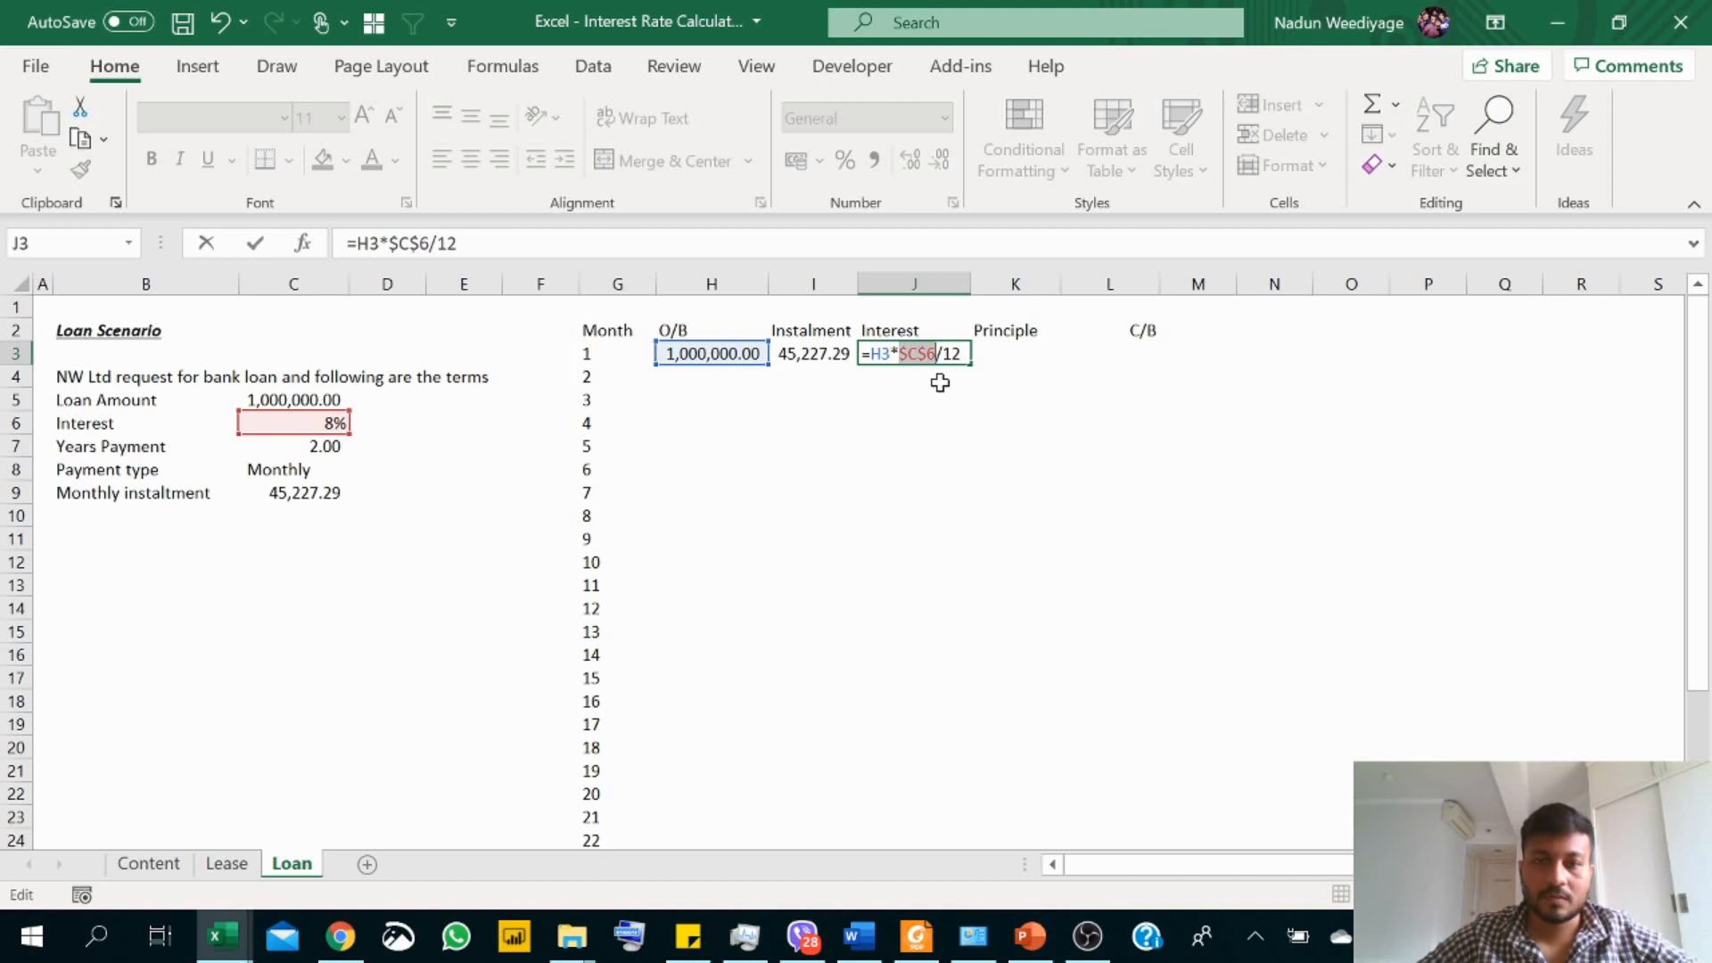
{"action": "key", "text": "Return"}
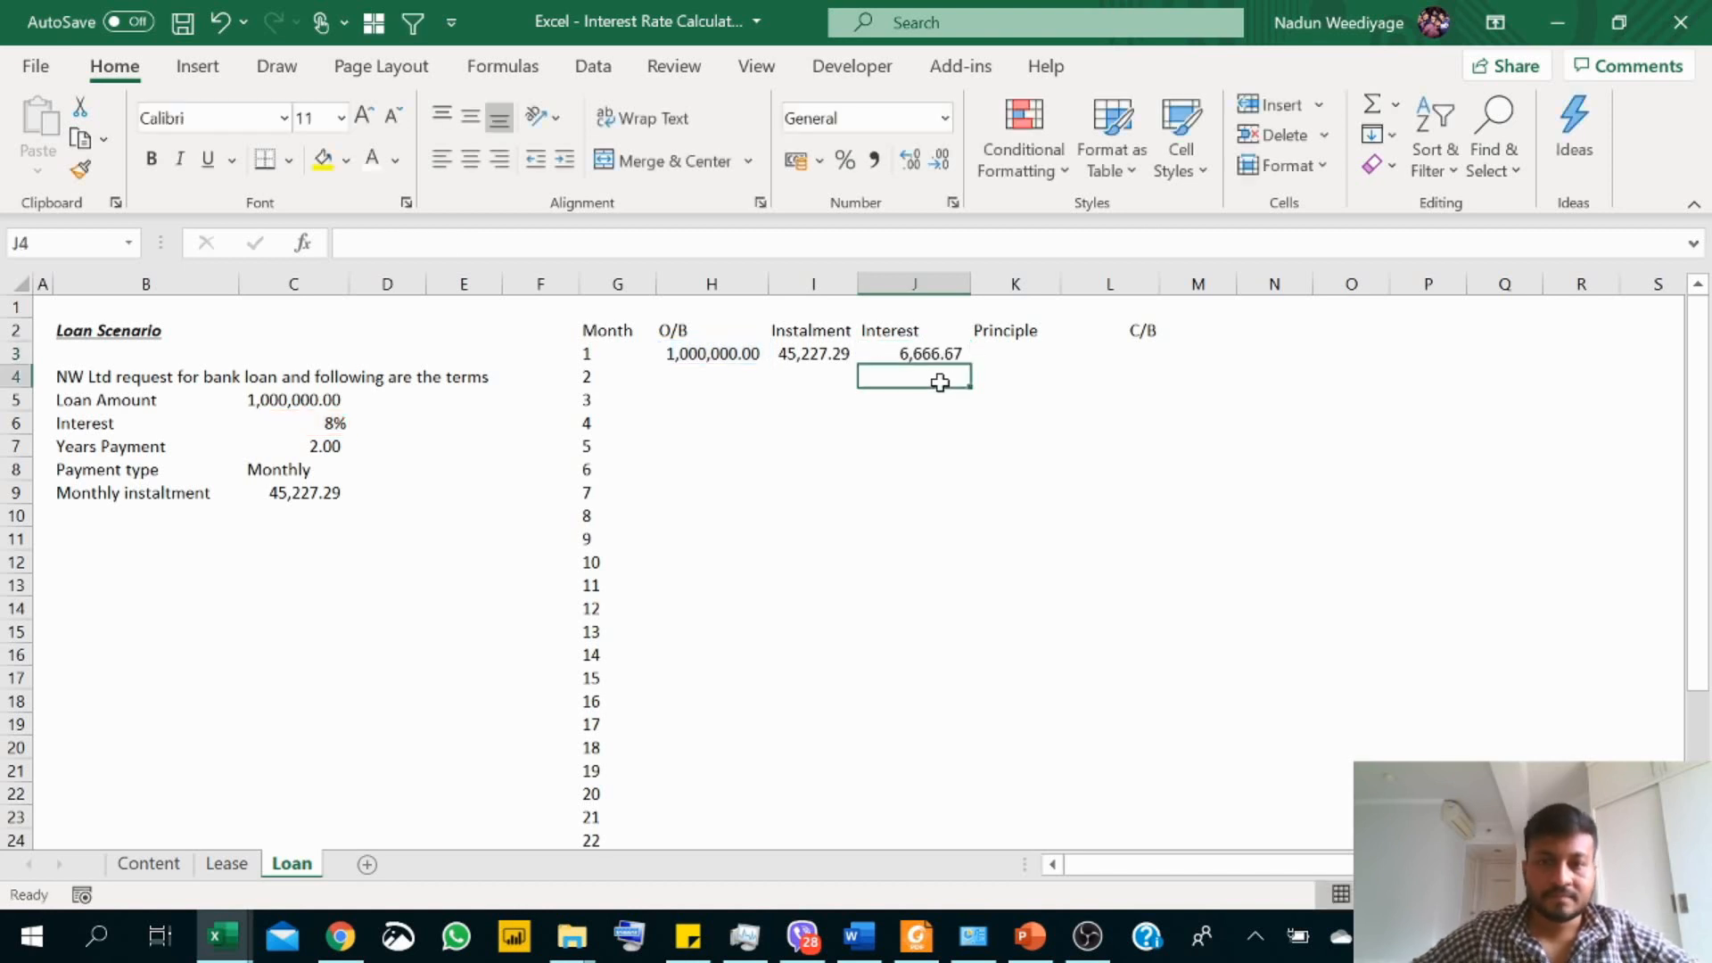
Step: Calculate the first month's principal in K3 as instalment minus interest with =I3-J3
{"action": "left_click", "coordinate": [1003, 353]}
{"action": "type", "text": "="}
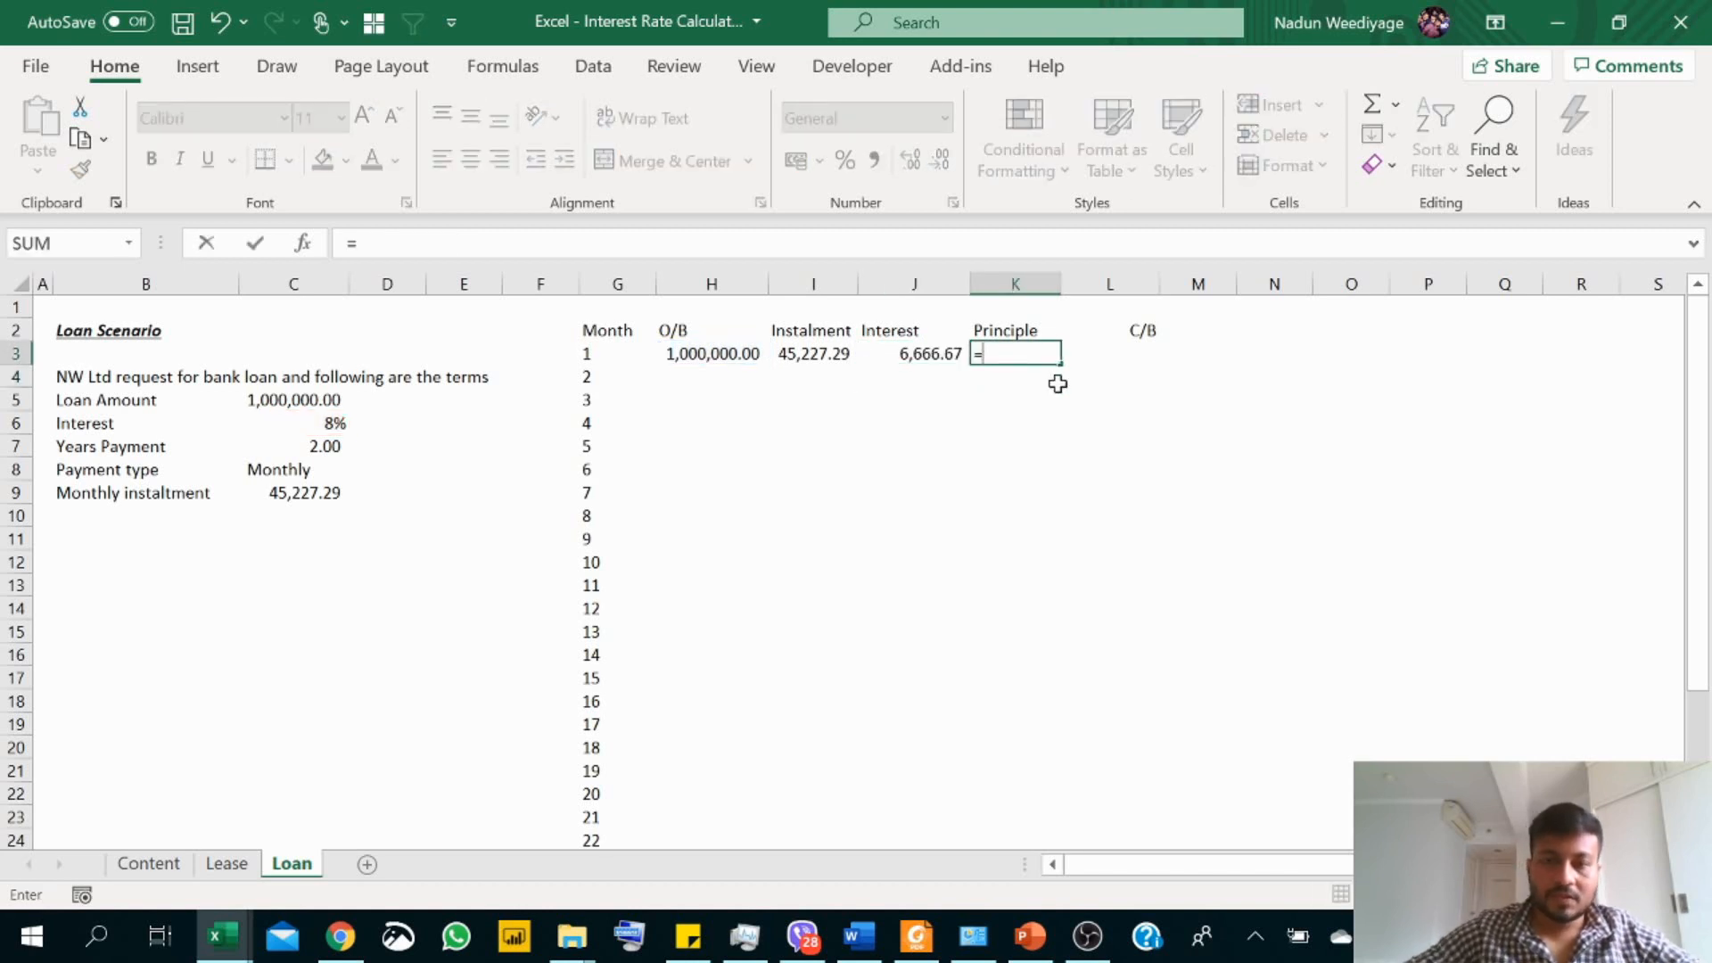
{"action": "key", "text": "Left"}
{"action": "key", "text": "Left"}
{"action": "type", "text": "-"}
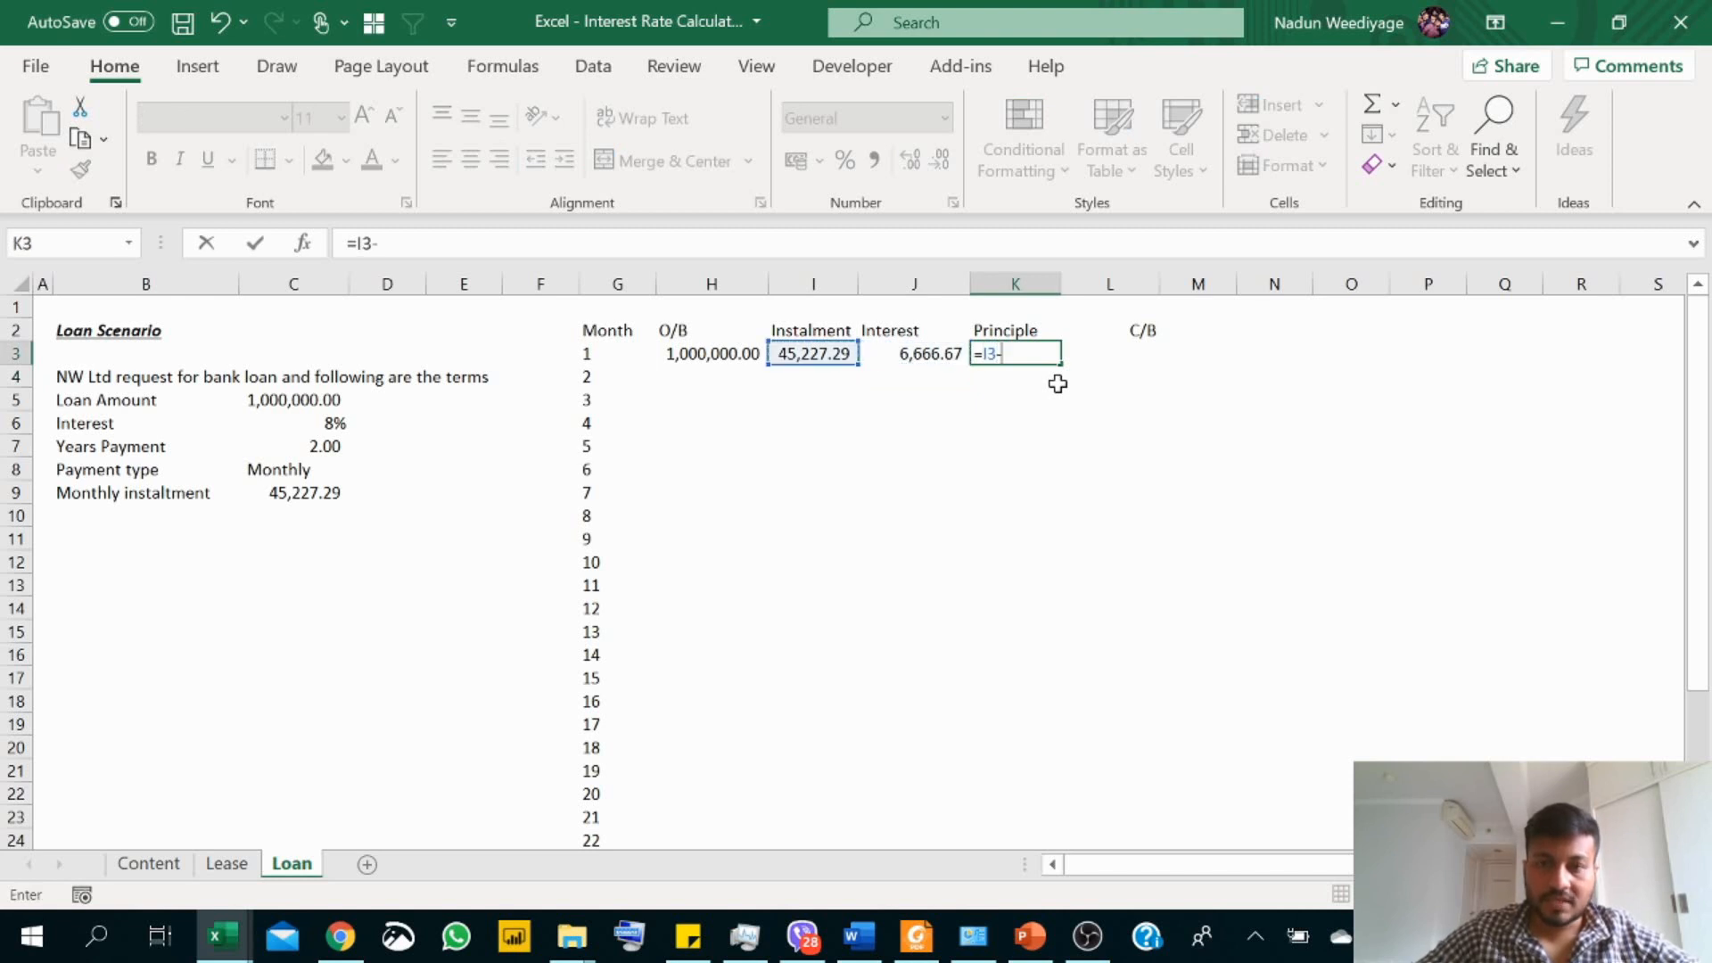
{"action": "key", "text": "Left"}
{"action": "key", "text": "Return"}
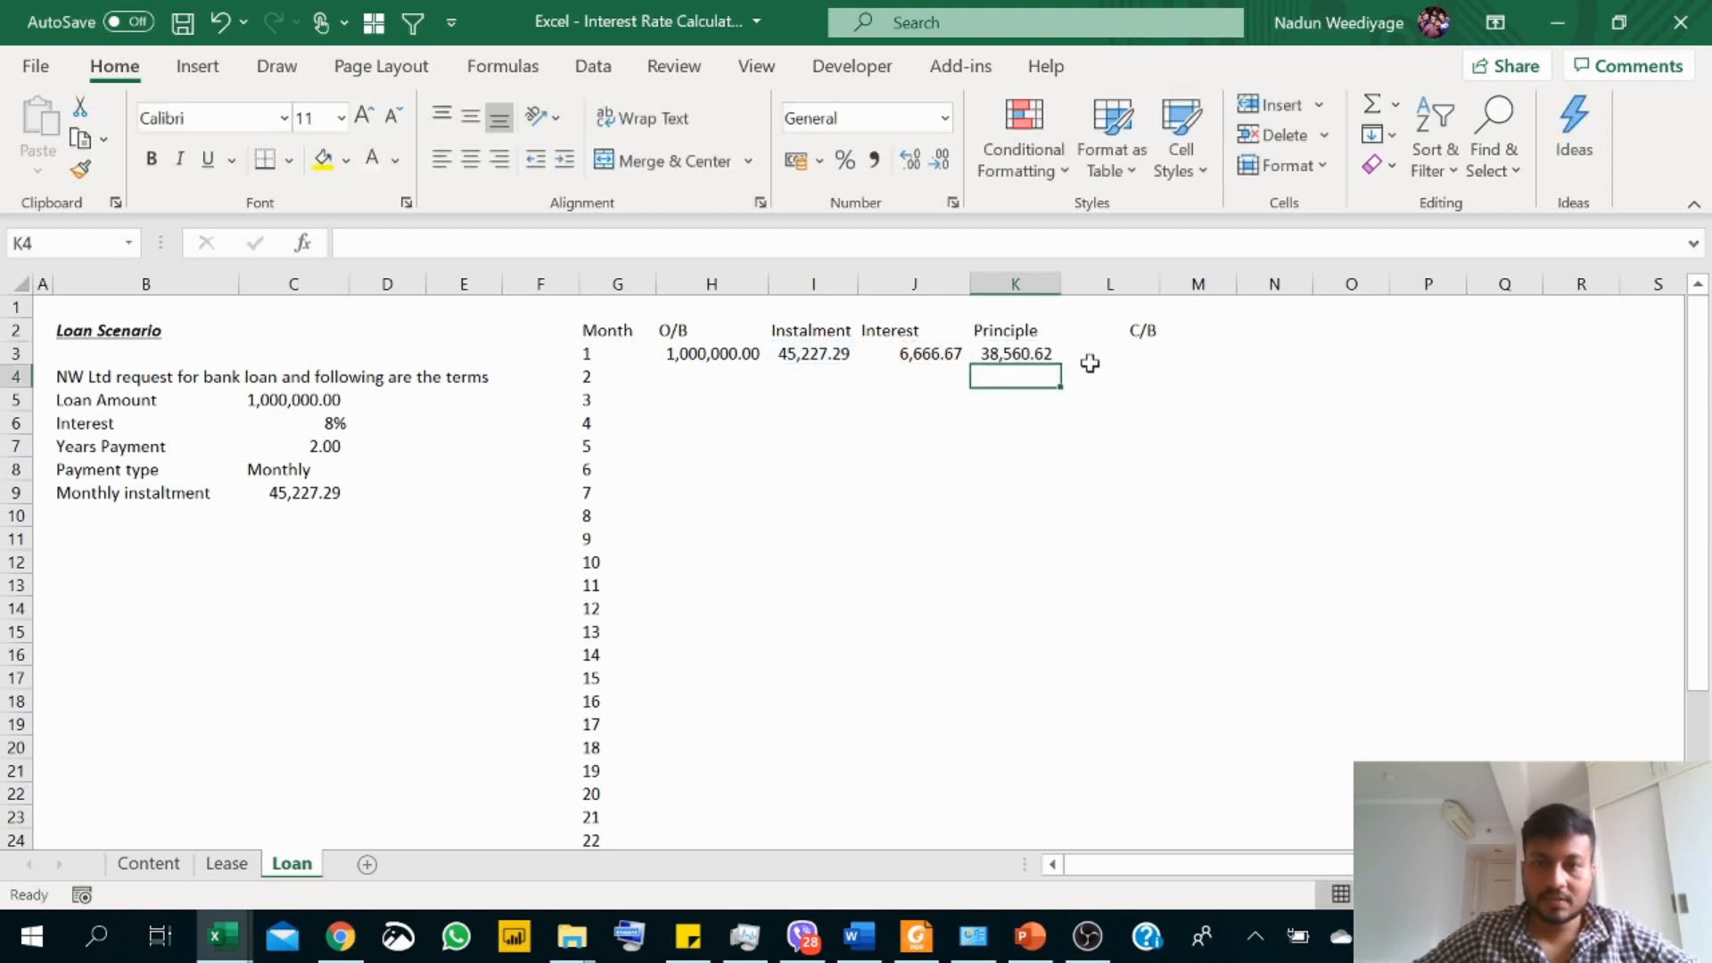
Step: Calculate the first month's closing balance in L3 with =H3-K3
{"action": "left_click", "coordinate": [1100, 362]}
{"action": "type", "text": "="}
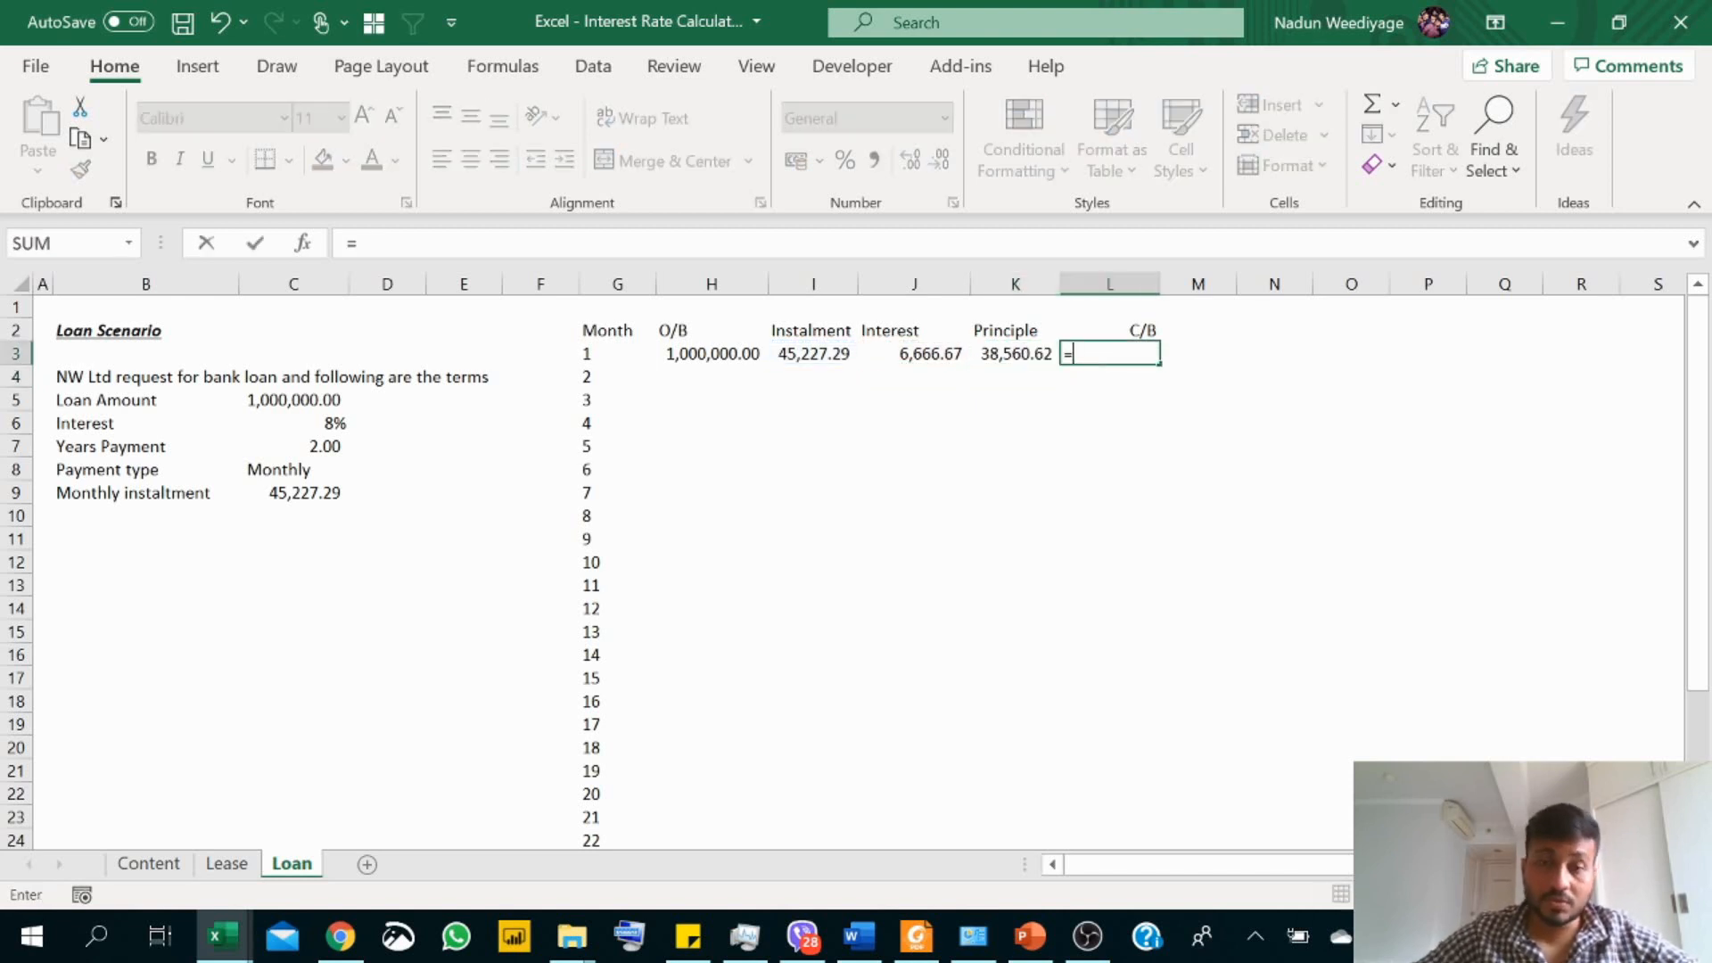
{"action": "key", "text": "Left"}
{"action": "key", "text": "Left"}
{"action": "key", "text": "Left"}
{"action": "key", "text": "Left"}
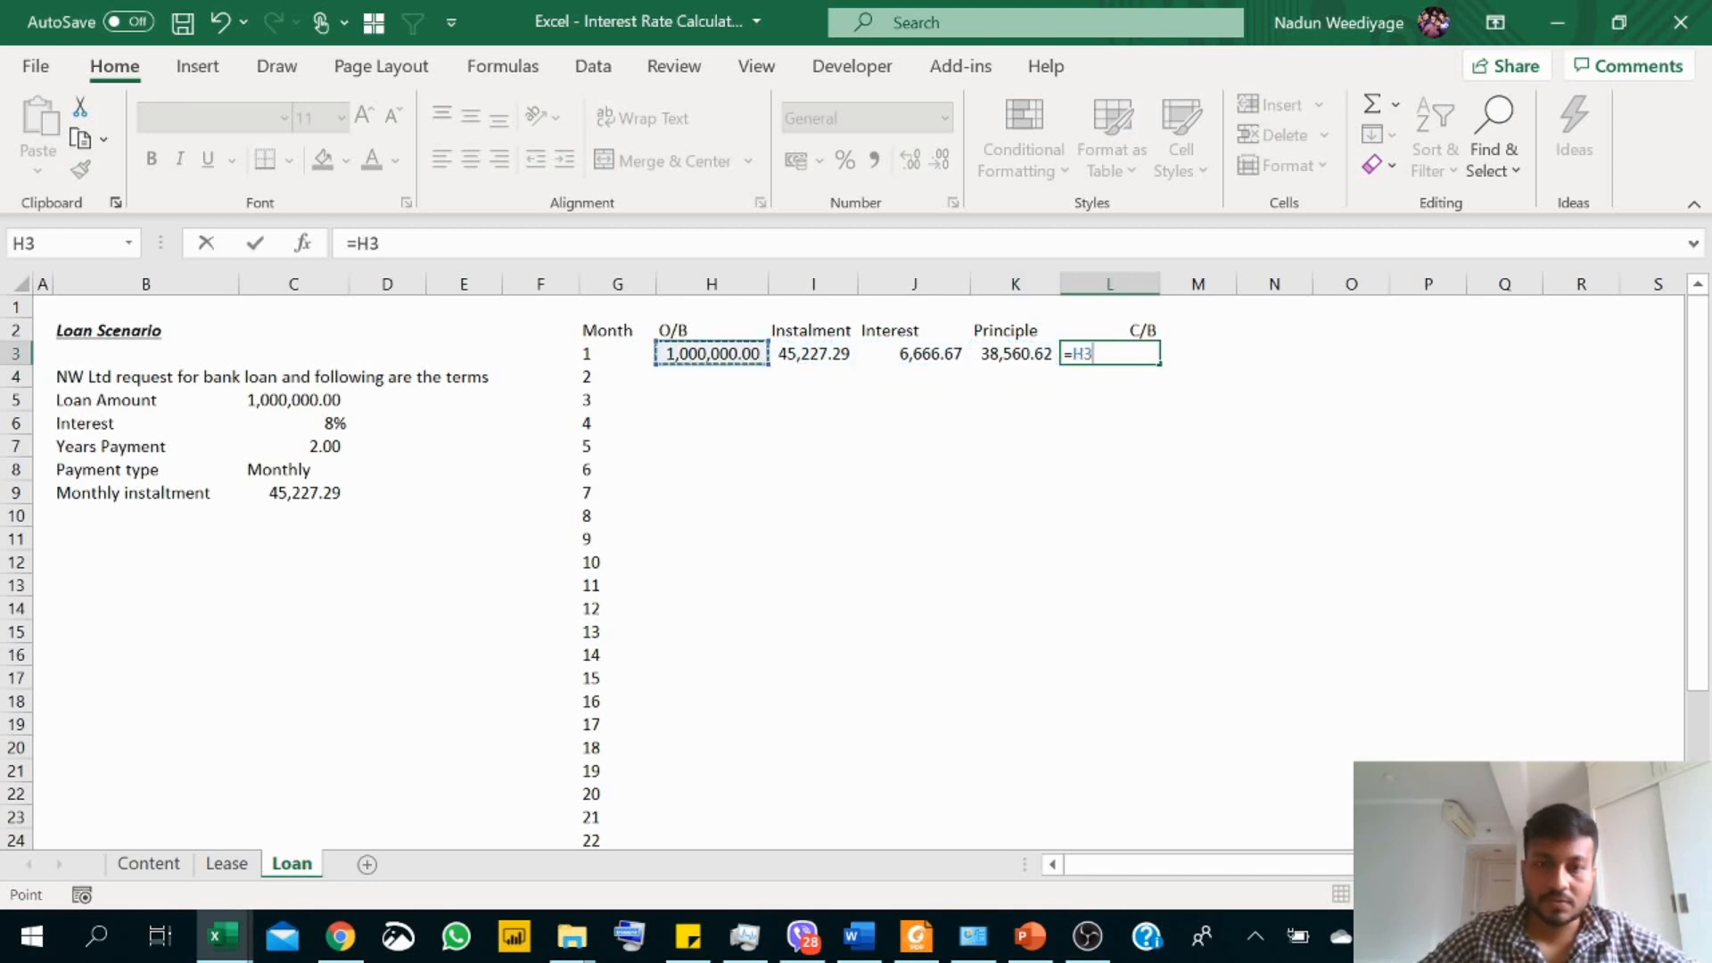
{"action": "type", "text": "-"}
{"action": "key", "text": "Left"}
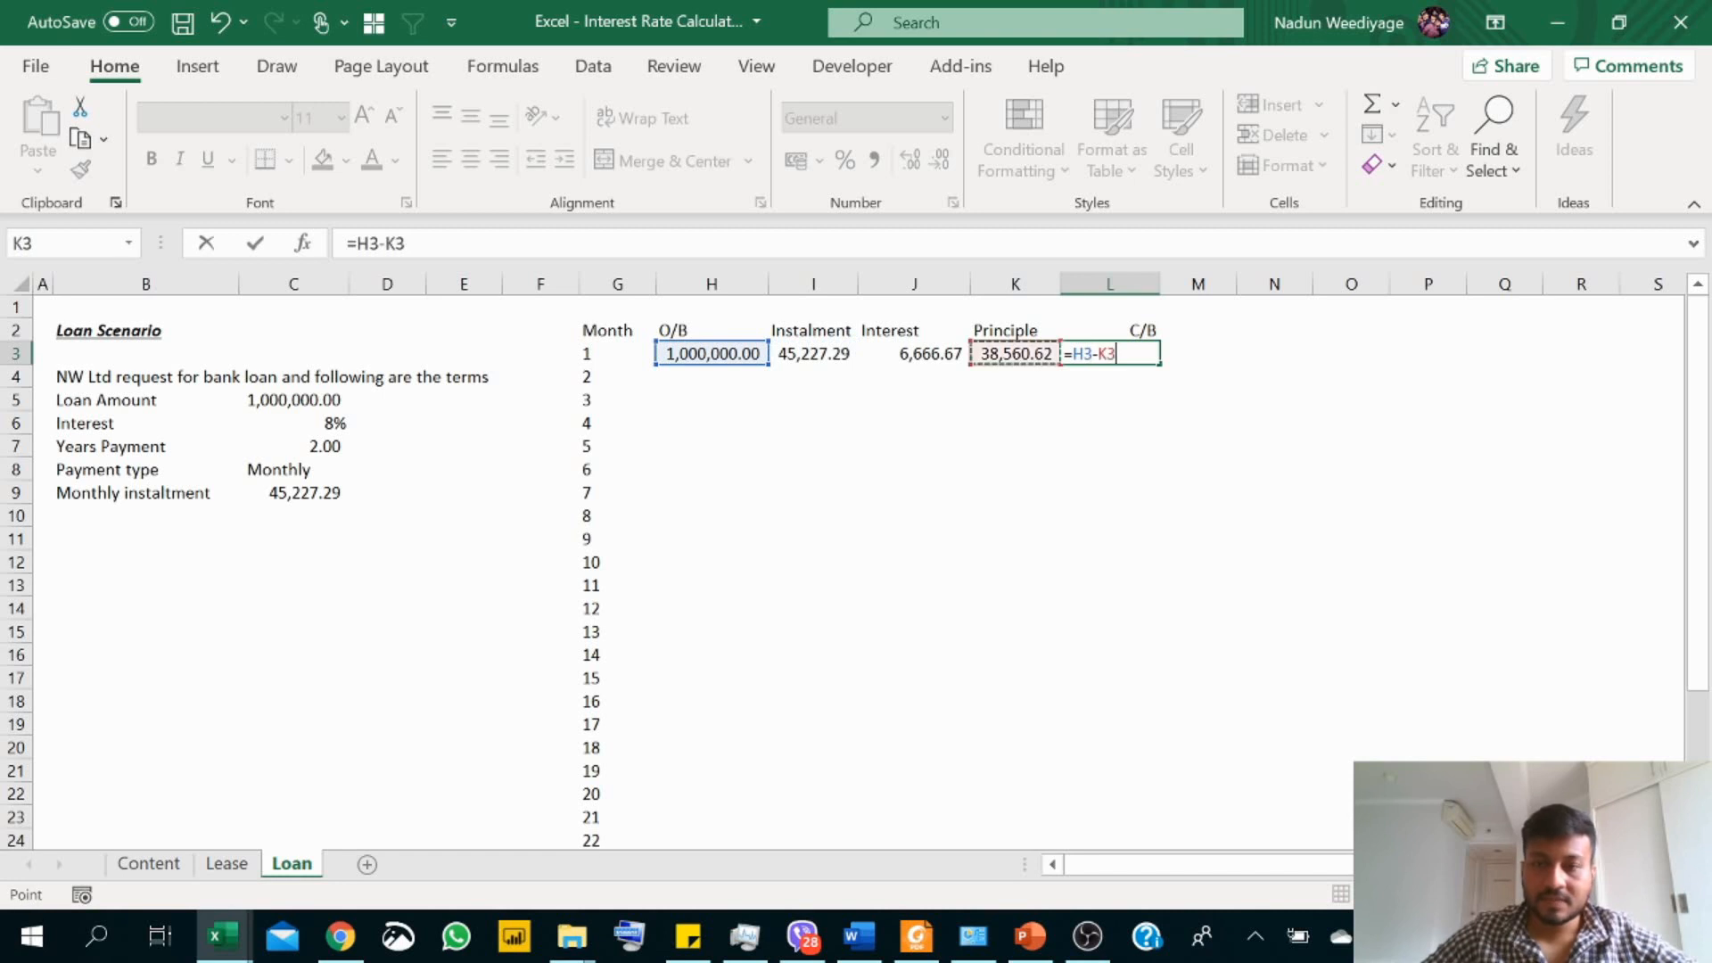
{"action": "key", "text": "Return"}
Step: Link month 2's opening balance in H4 to the previous closing balance with =L3 and fill it down to H26
{"action": "left_click", "coordinate": [667, 385]}
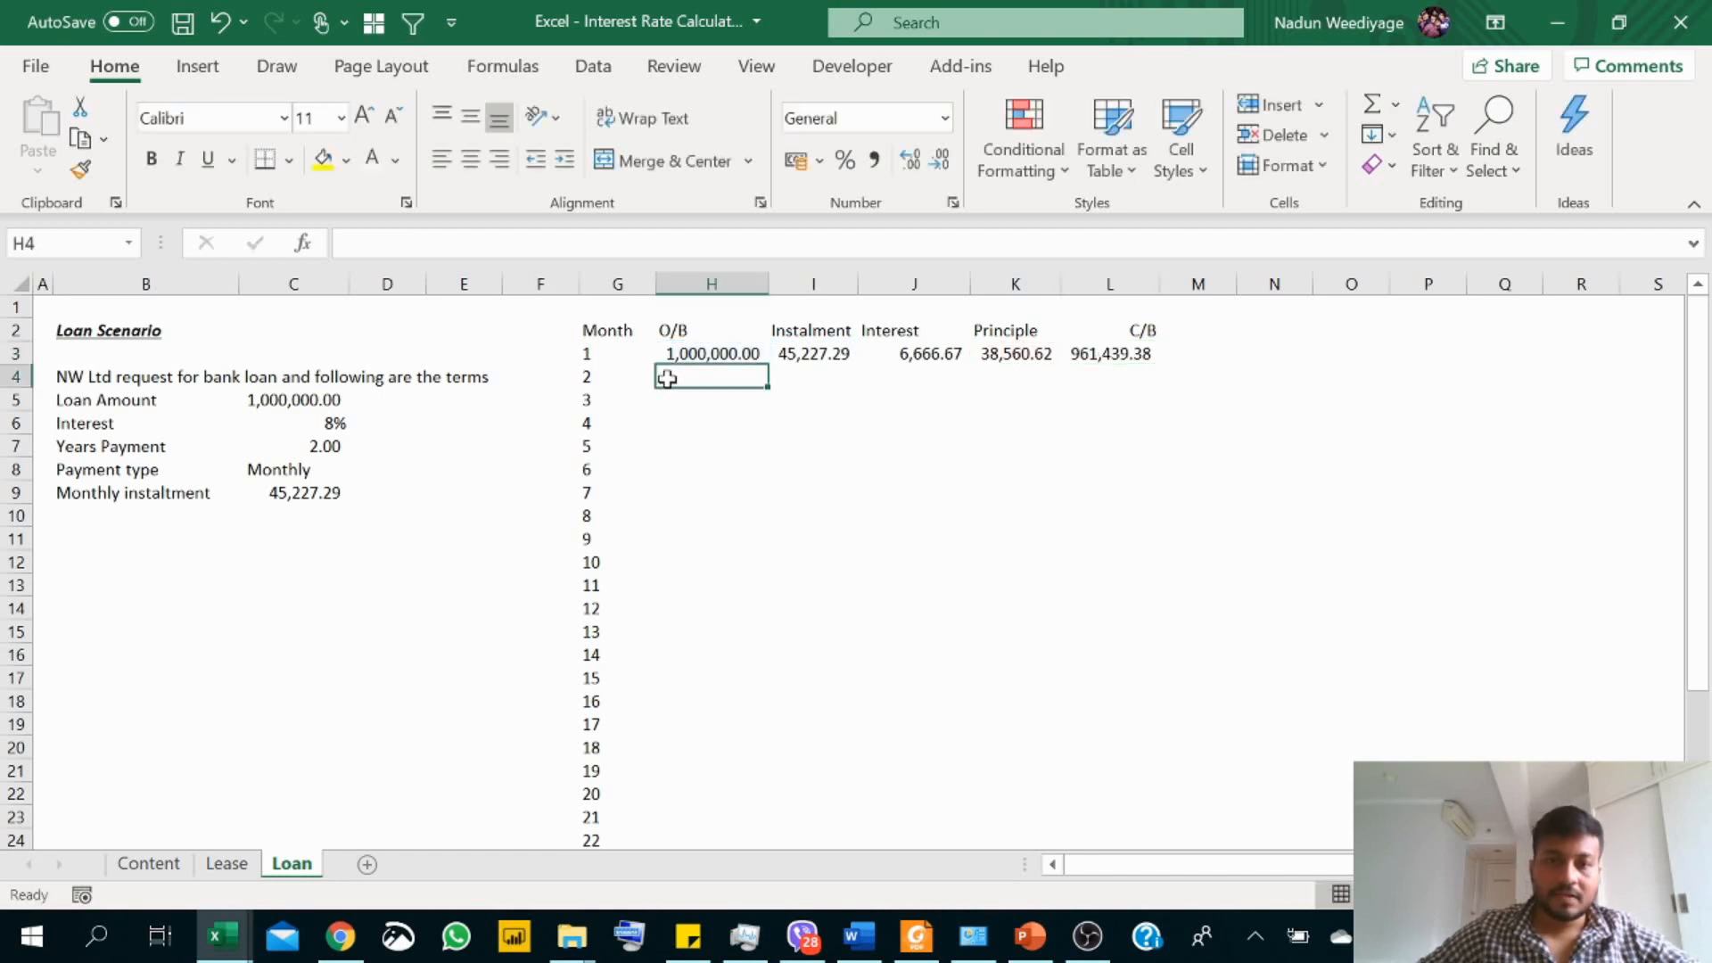
{"action": "type", "text": "="}
{"action": "left_click", "coordinate": [1140, 354]}
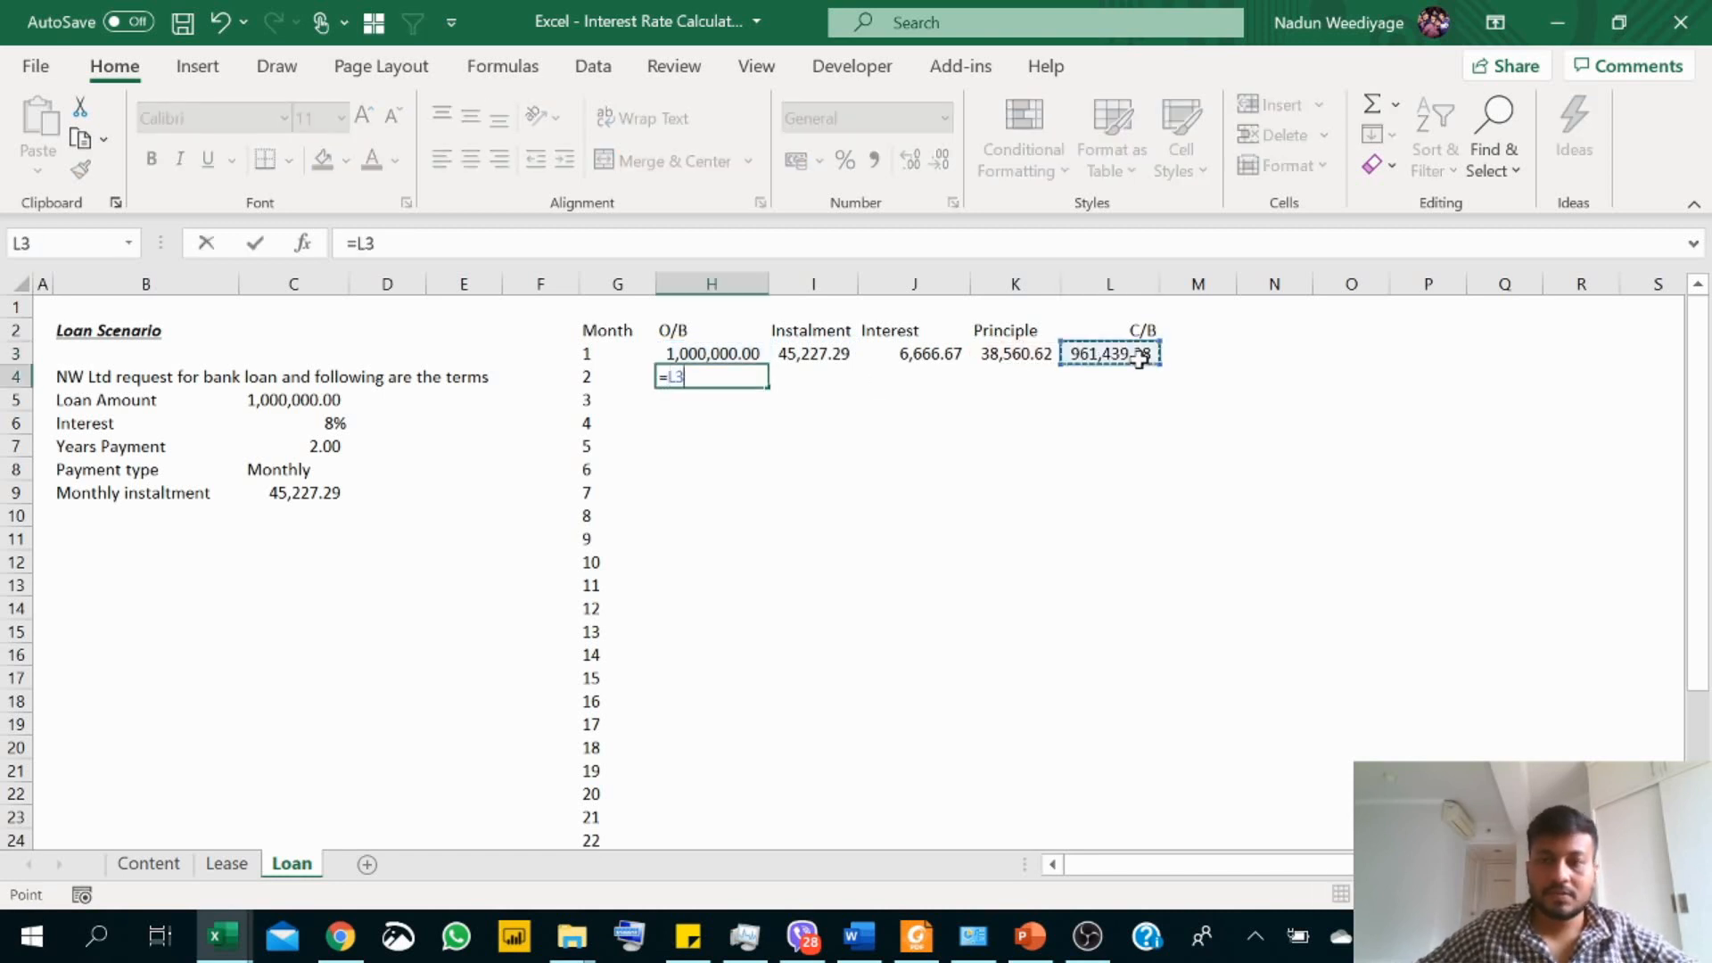
{"action": "key", "text": "Return"}
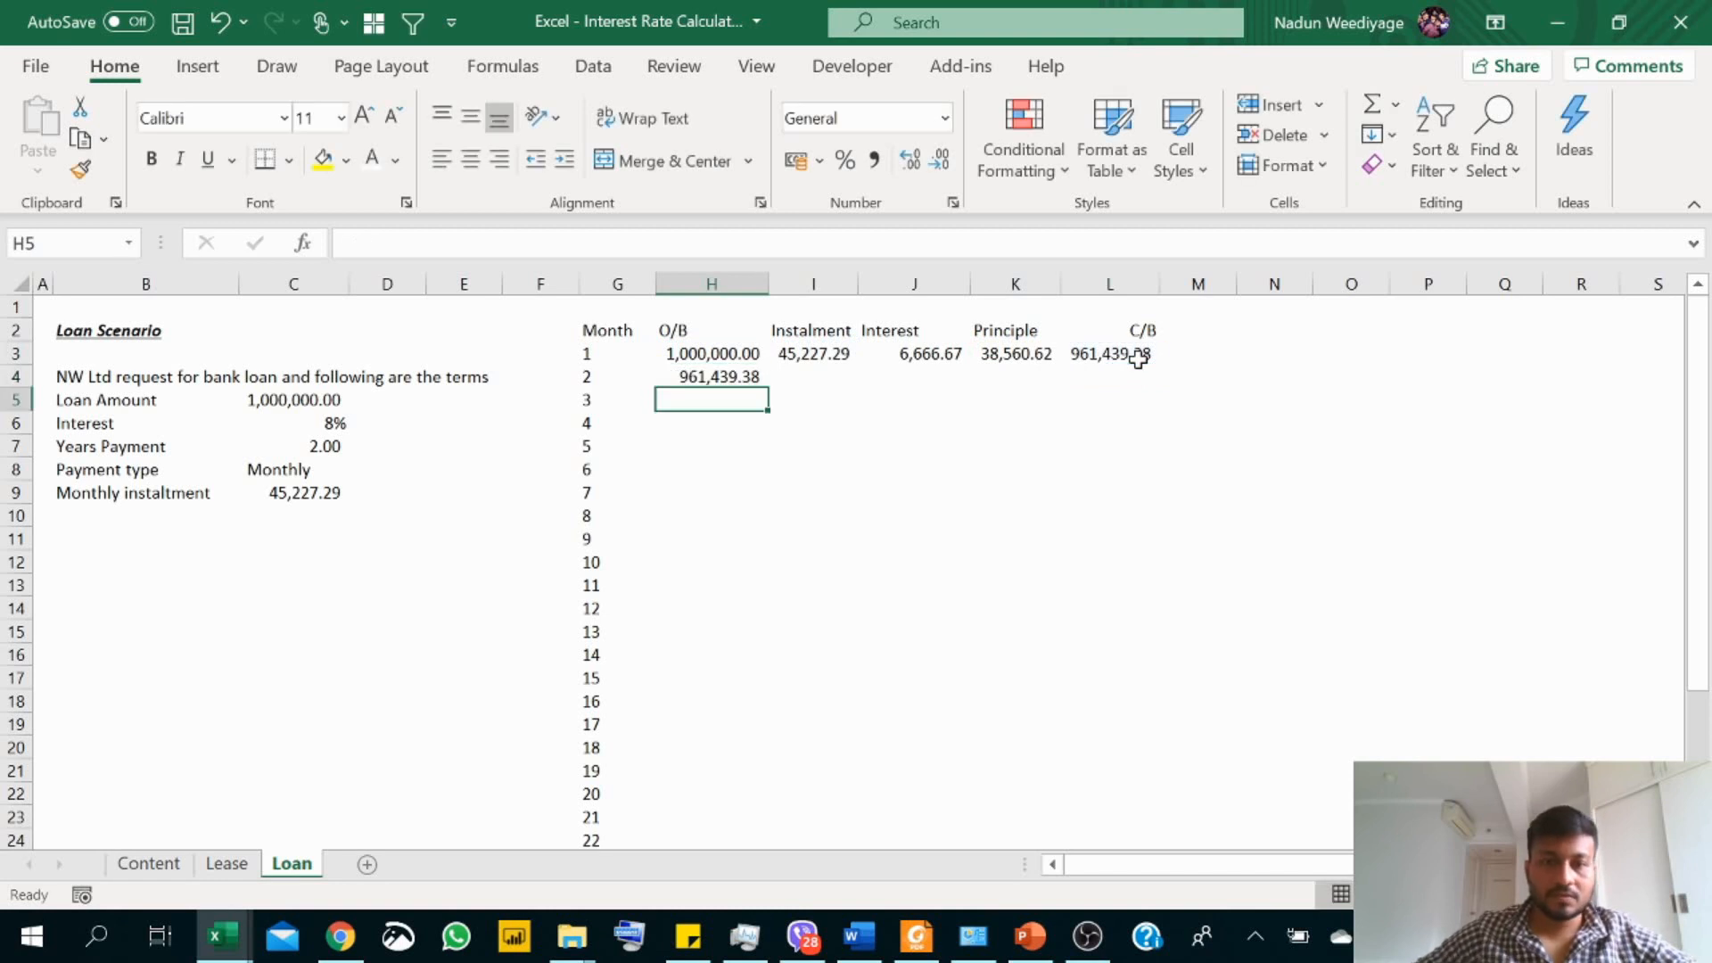
{"action": "left_click", "coordinate": [611, 519]}
{"action": "key", "text": "ctrl+Down"}
{"action": "key", "text": "Right"}
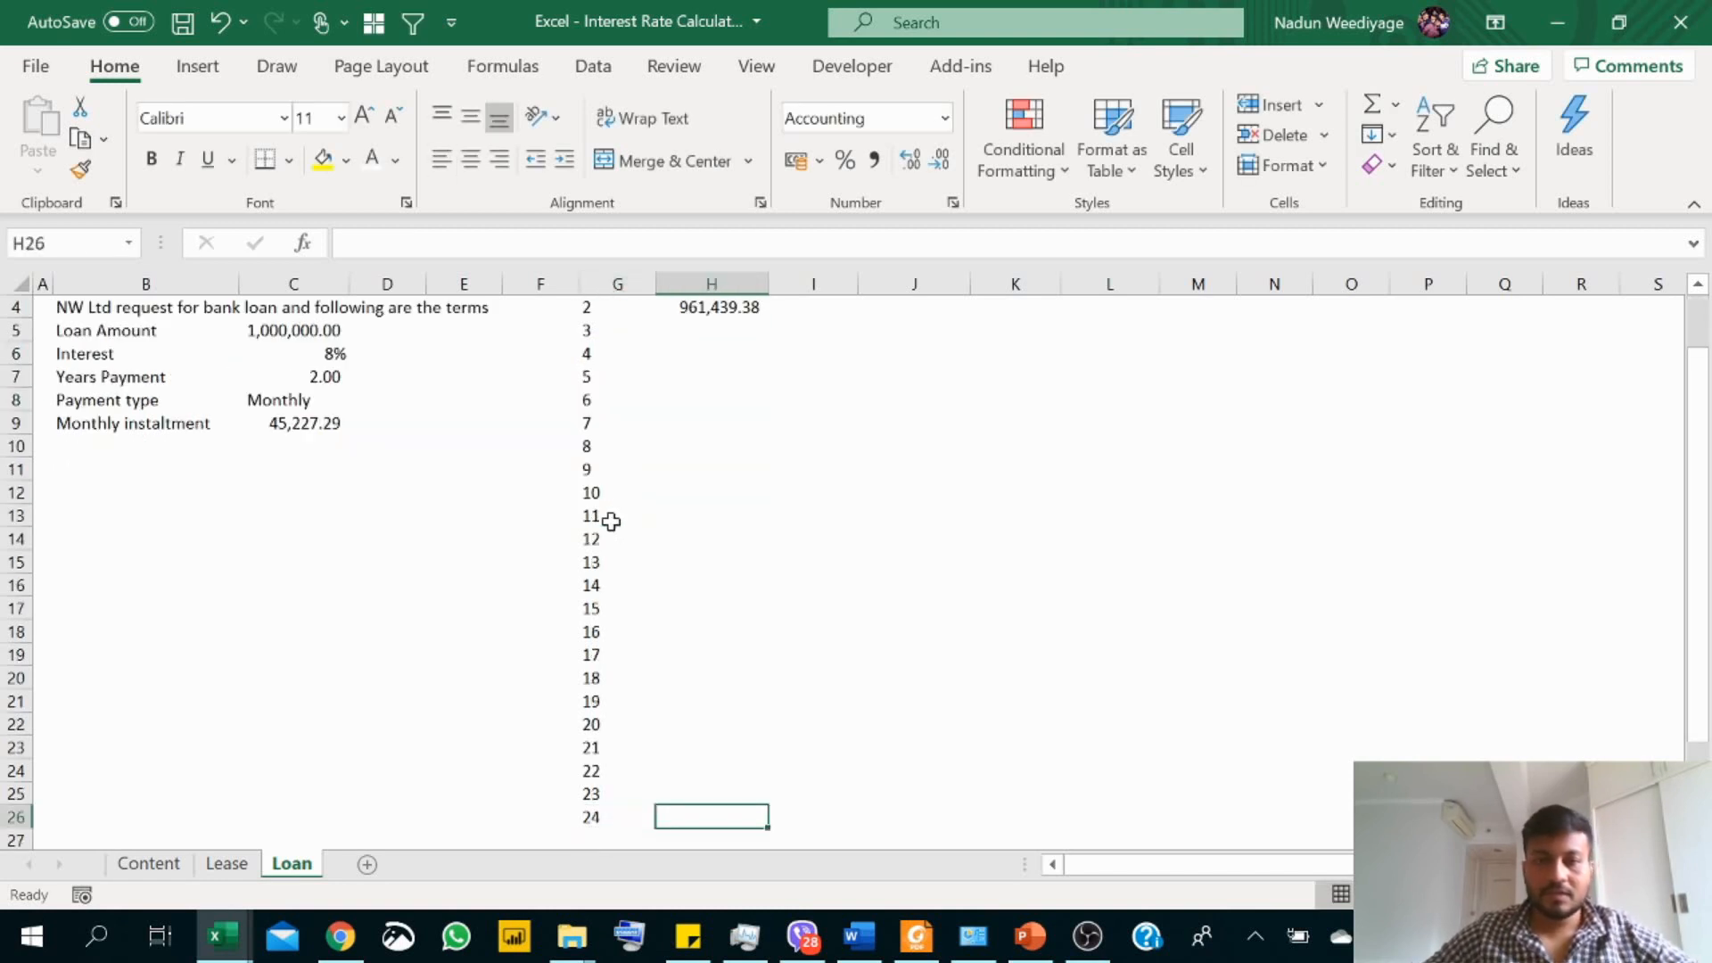
{"action": "key", "text": "ctrl+shift+Up"}
{"action": "key", "text": "ctrl+d"}
Step: Fill the instalment, interest, principal and closing balance formulas from I3:L3 down to row 26 and check the final closing balance in L26
{"action": "key", "text": "Right"}
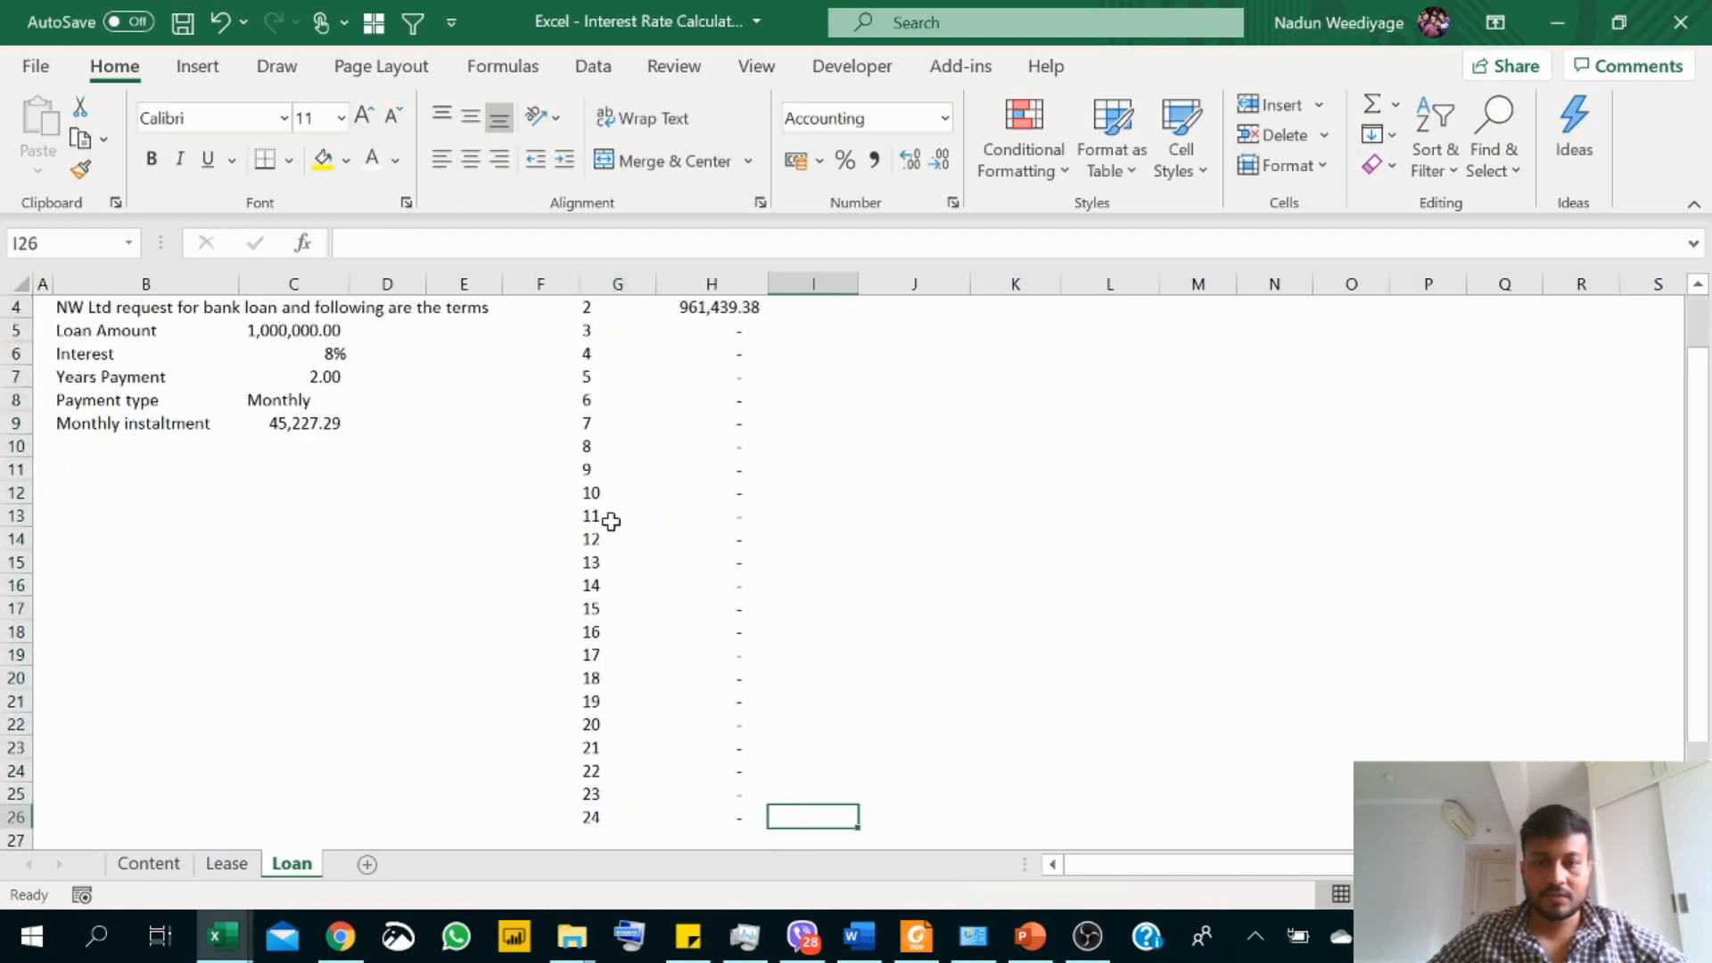
{"action": "key", "text": "ctrl+shift+Up"}
{"action": "key", "text": "shift+Right"}
{"action": "key", "text": "shift+Right"}
{"action": "key", "text": "shift+Right"}
{"action": "key", "text": "ctrl+d"}
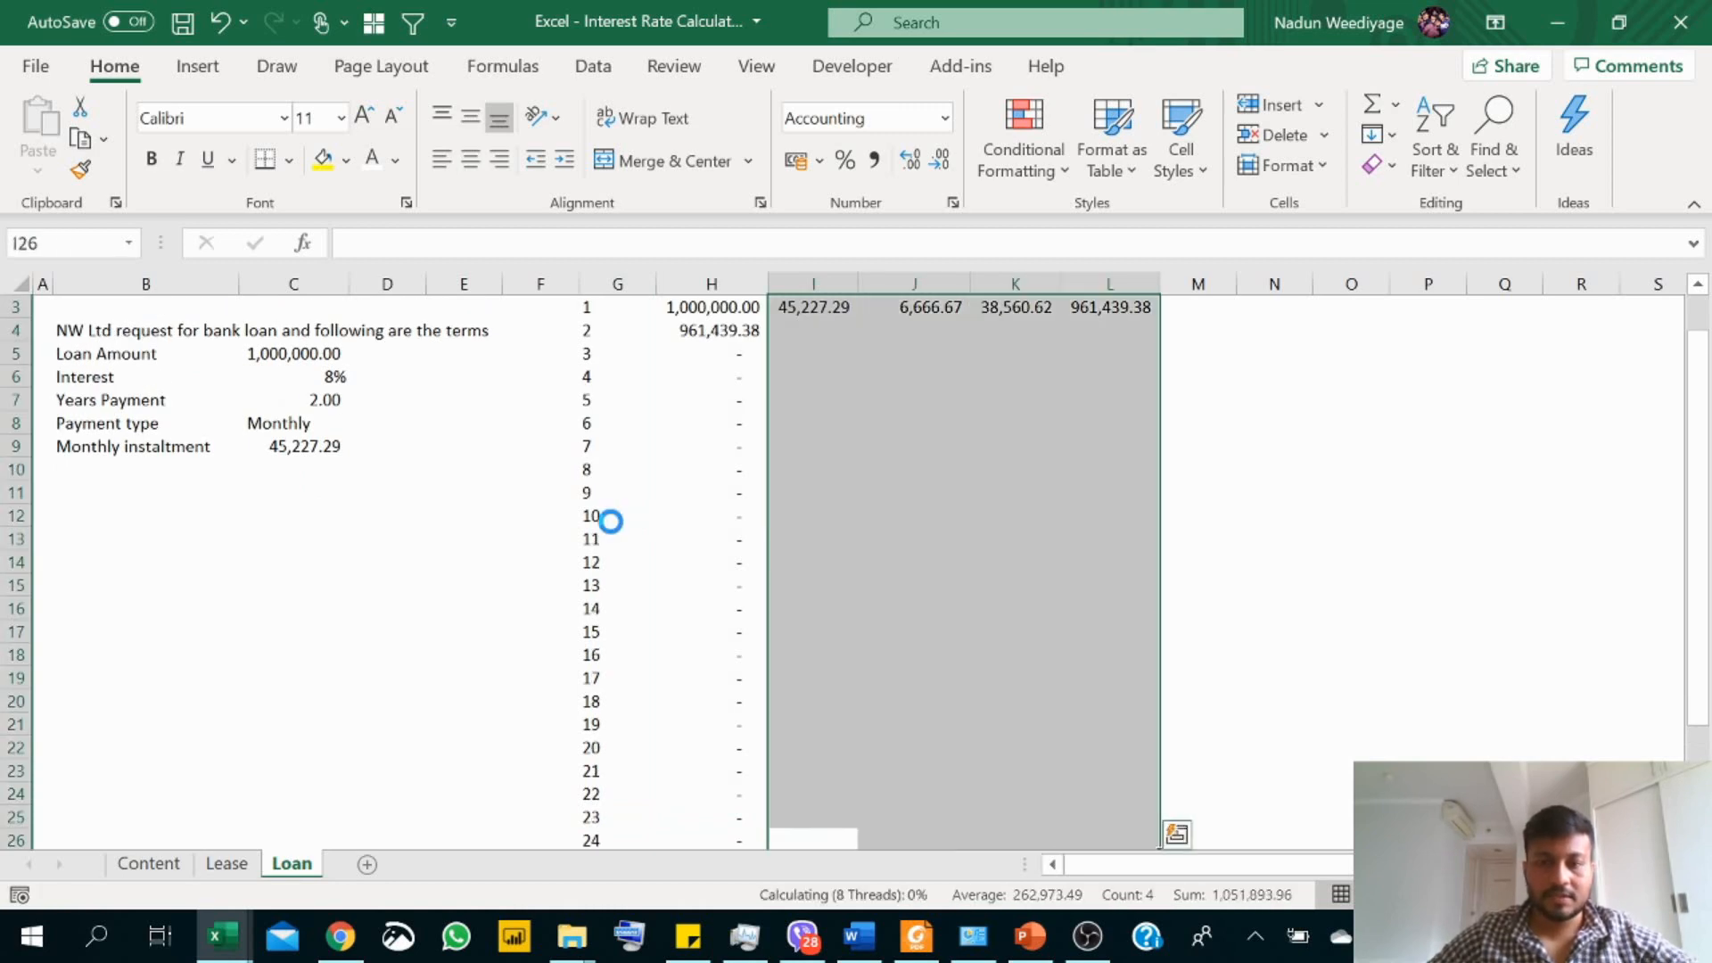
{"action": "scroll", "coordinate": [1060, 462], "scroll_direction": "down", "scroll_amount": 1}
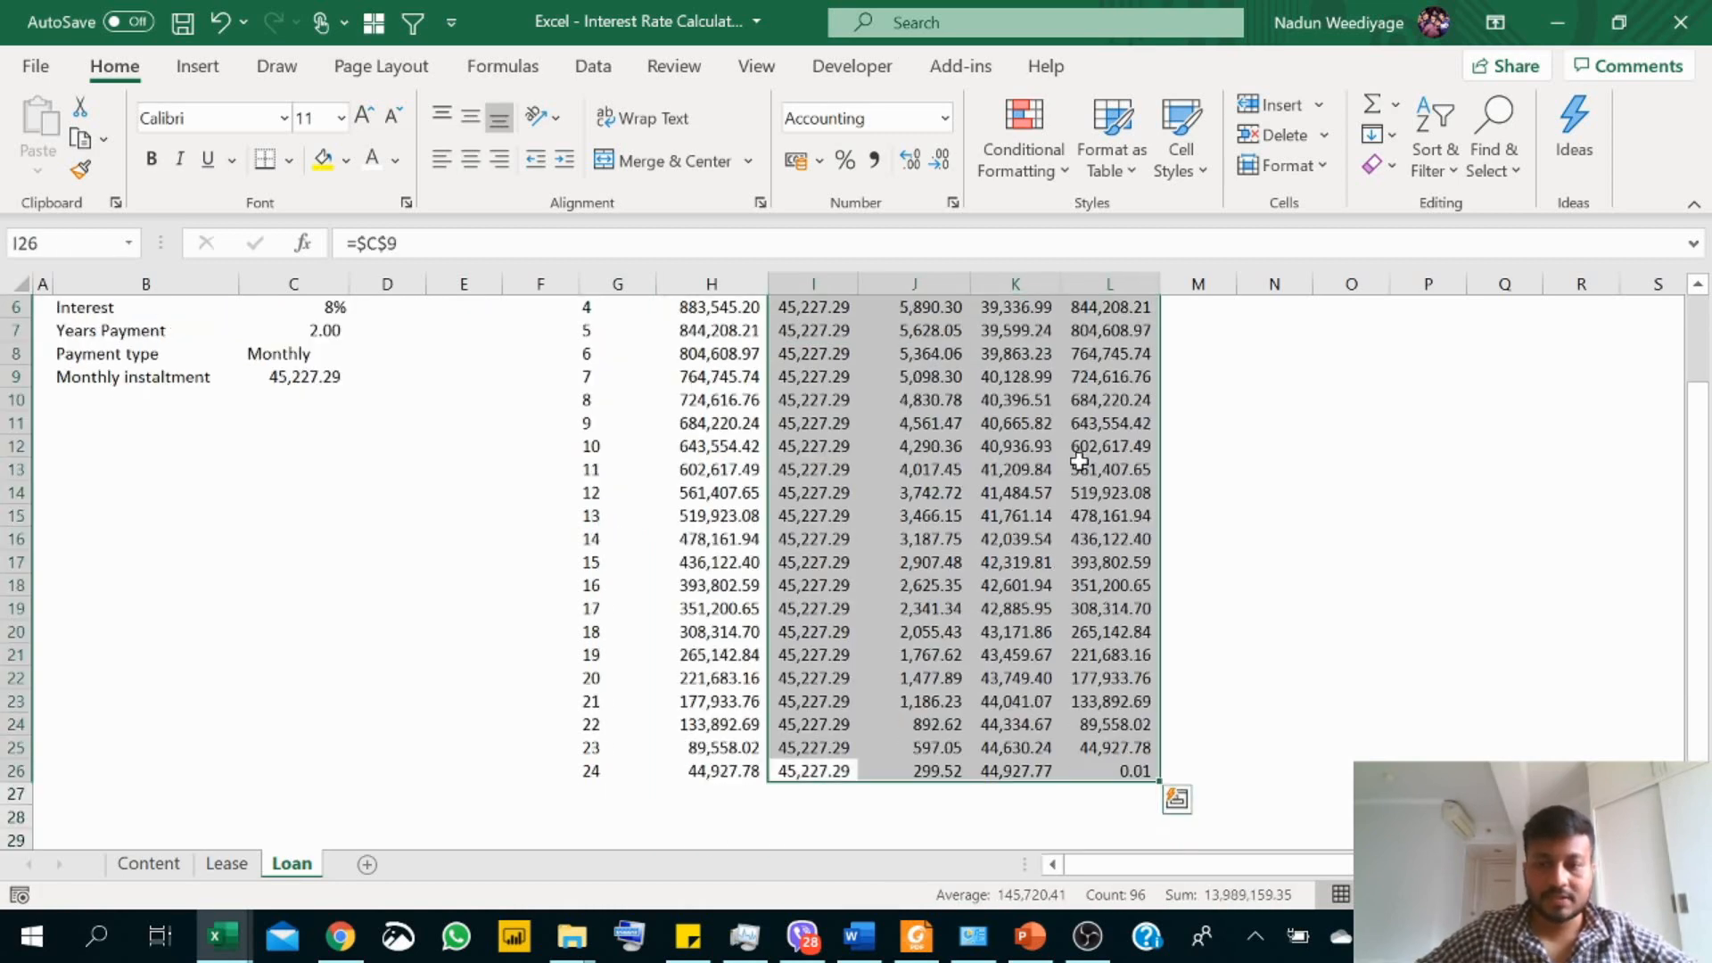
{"action": "left_click", "coordinate": [1107, 772]}
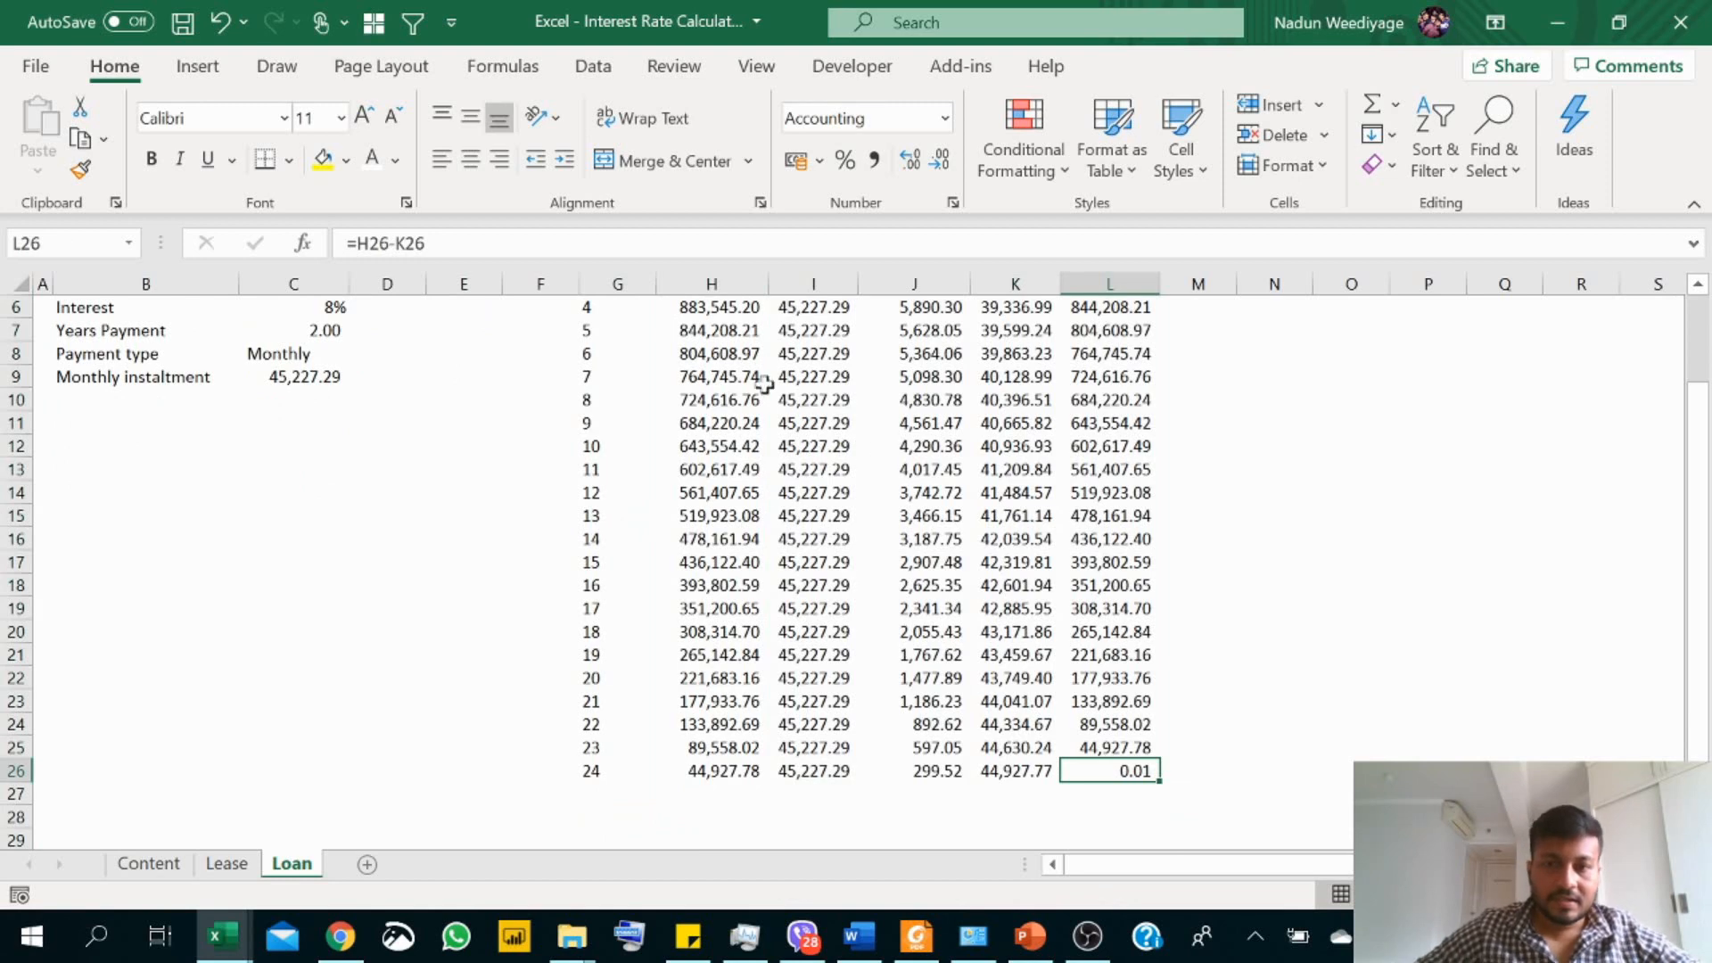
Step: Total the Interest column in J27, below month 24, with AutoSum
{"action": "scroll", "coordinate": [809, 456], "scroll_direction": "up", "scroll_amount": 2}
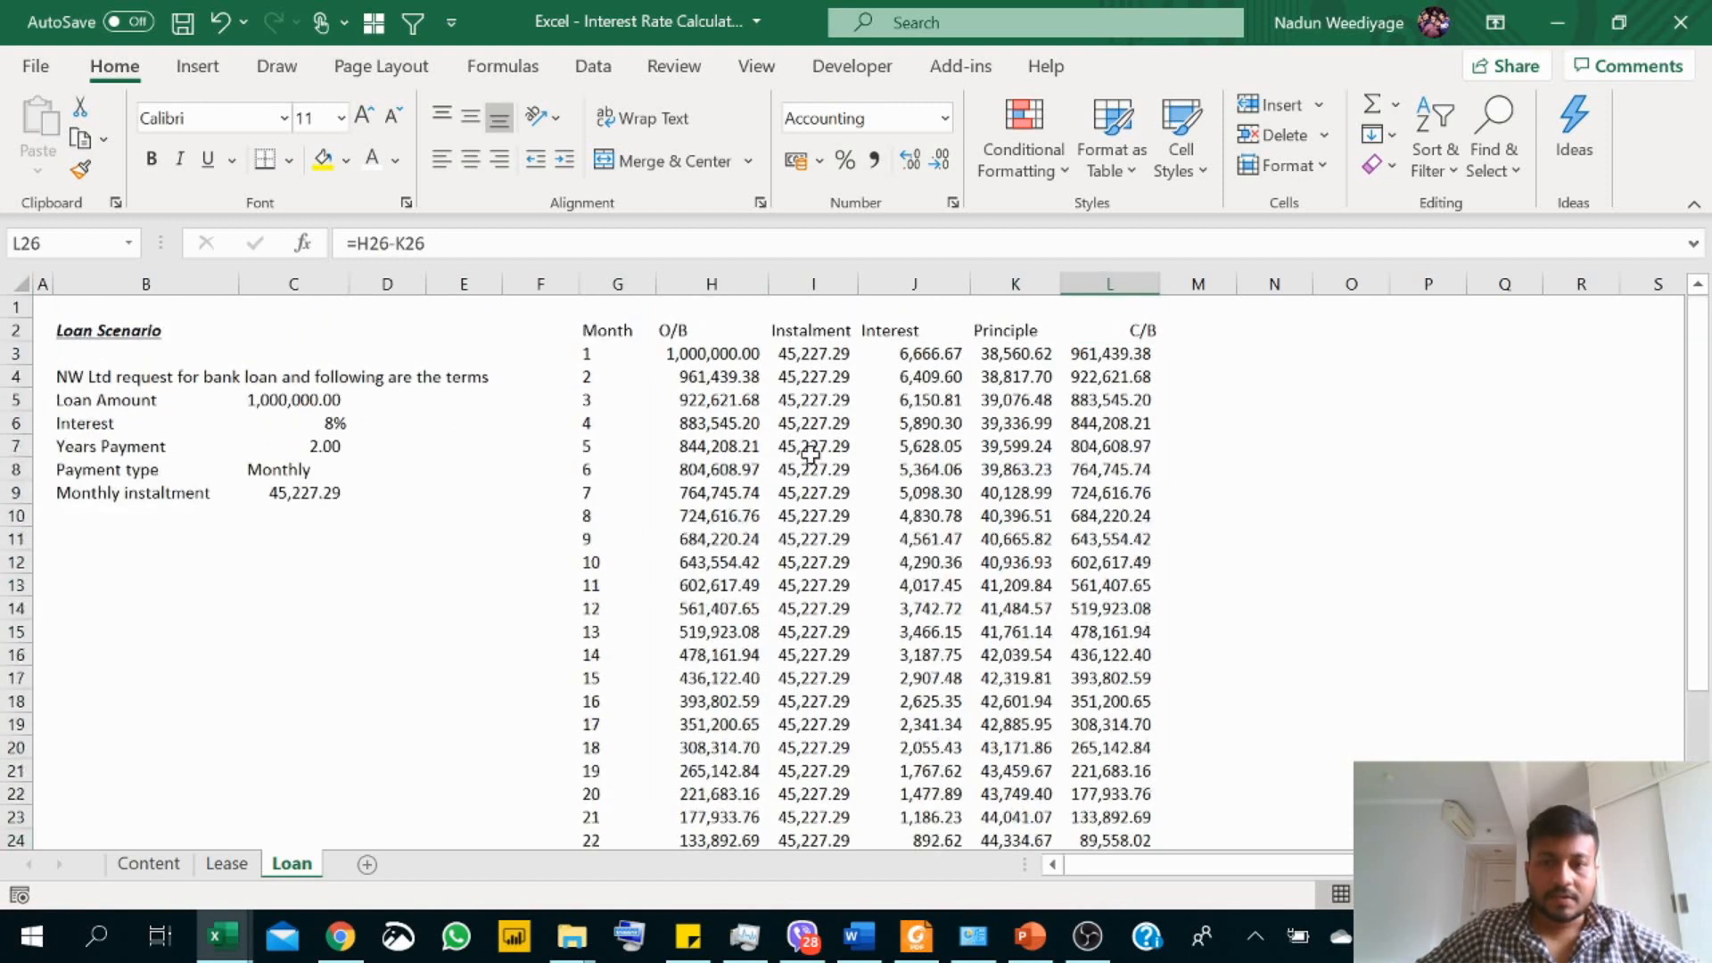
{"action": "scroll", "coordinate": [1016, 537], "scroll_direction": "down", "scroll_amount": 3}
{"action": "scroll", "coordinate": [920, 606], "scroll_direction": "up", "scroll_amount": 3}
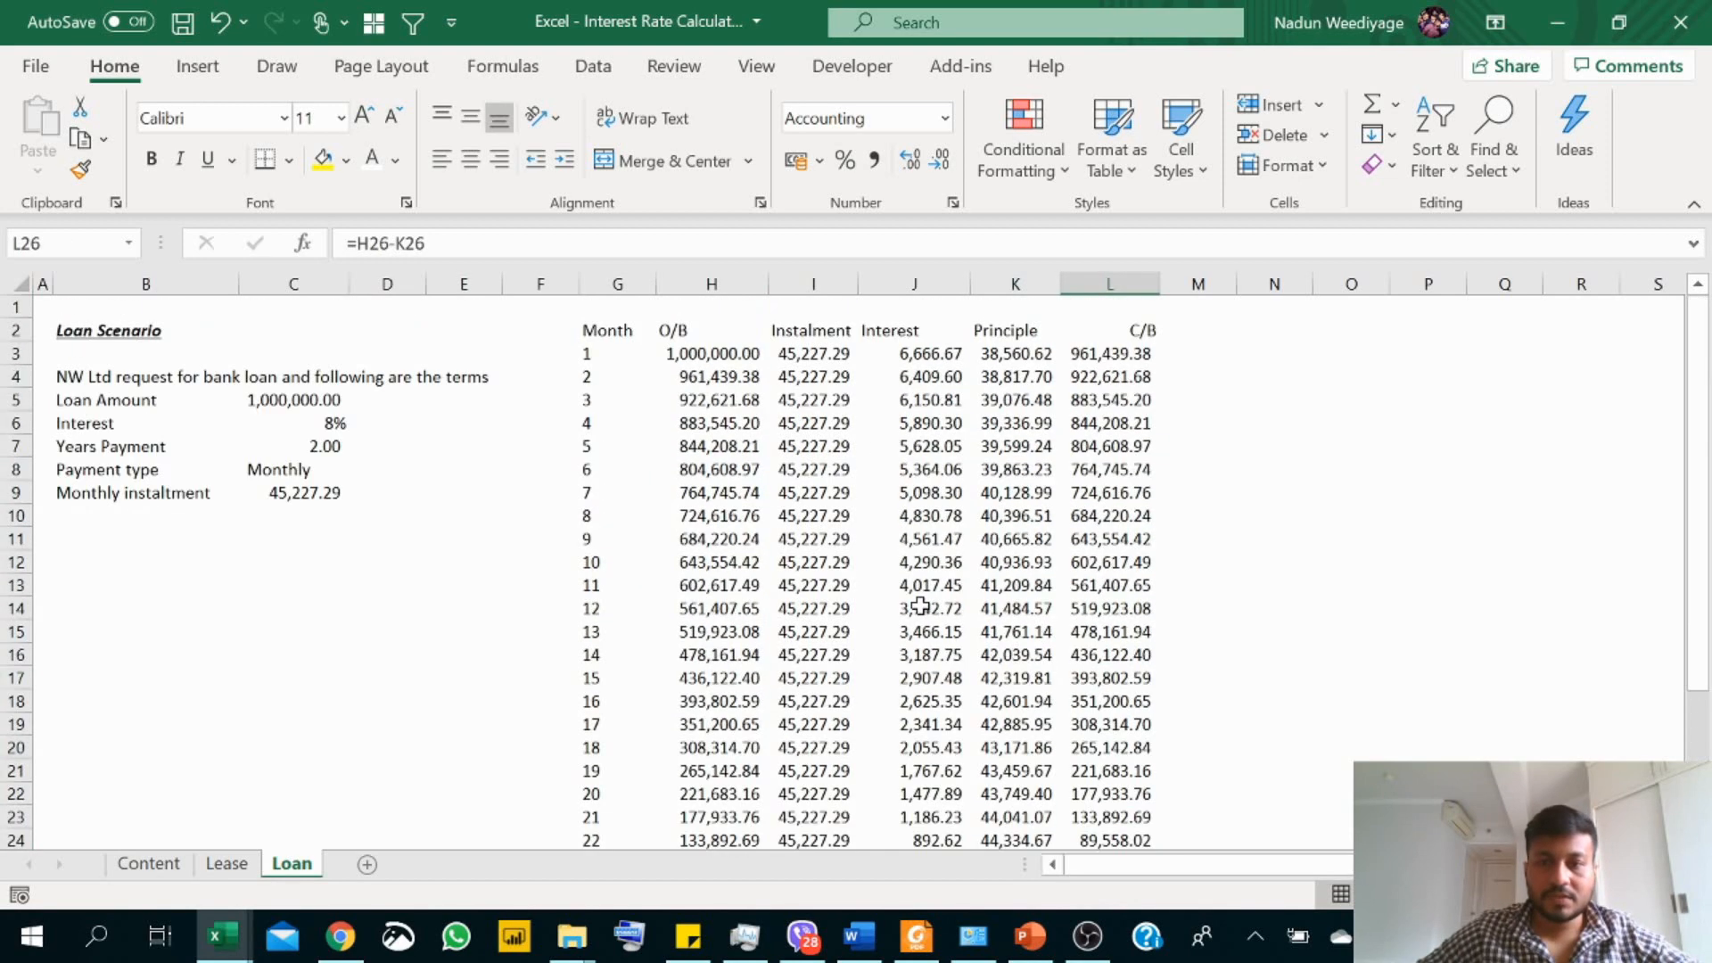
{"action": "scroll", "coordinate": [919, 607], "scroll_direction": "down", "scroll_amount": 4}
{"action": "left_click", "coordinate": [923, 631]}
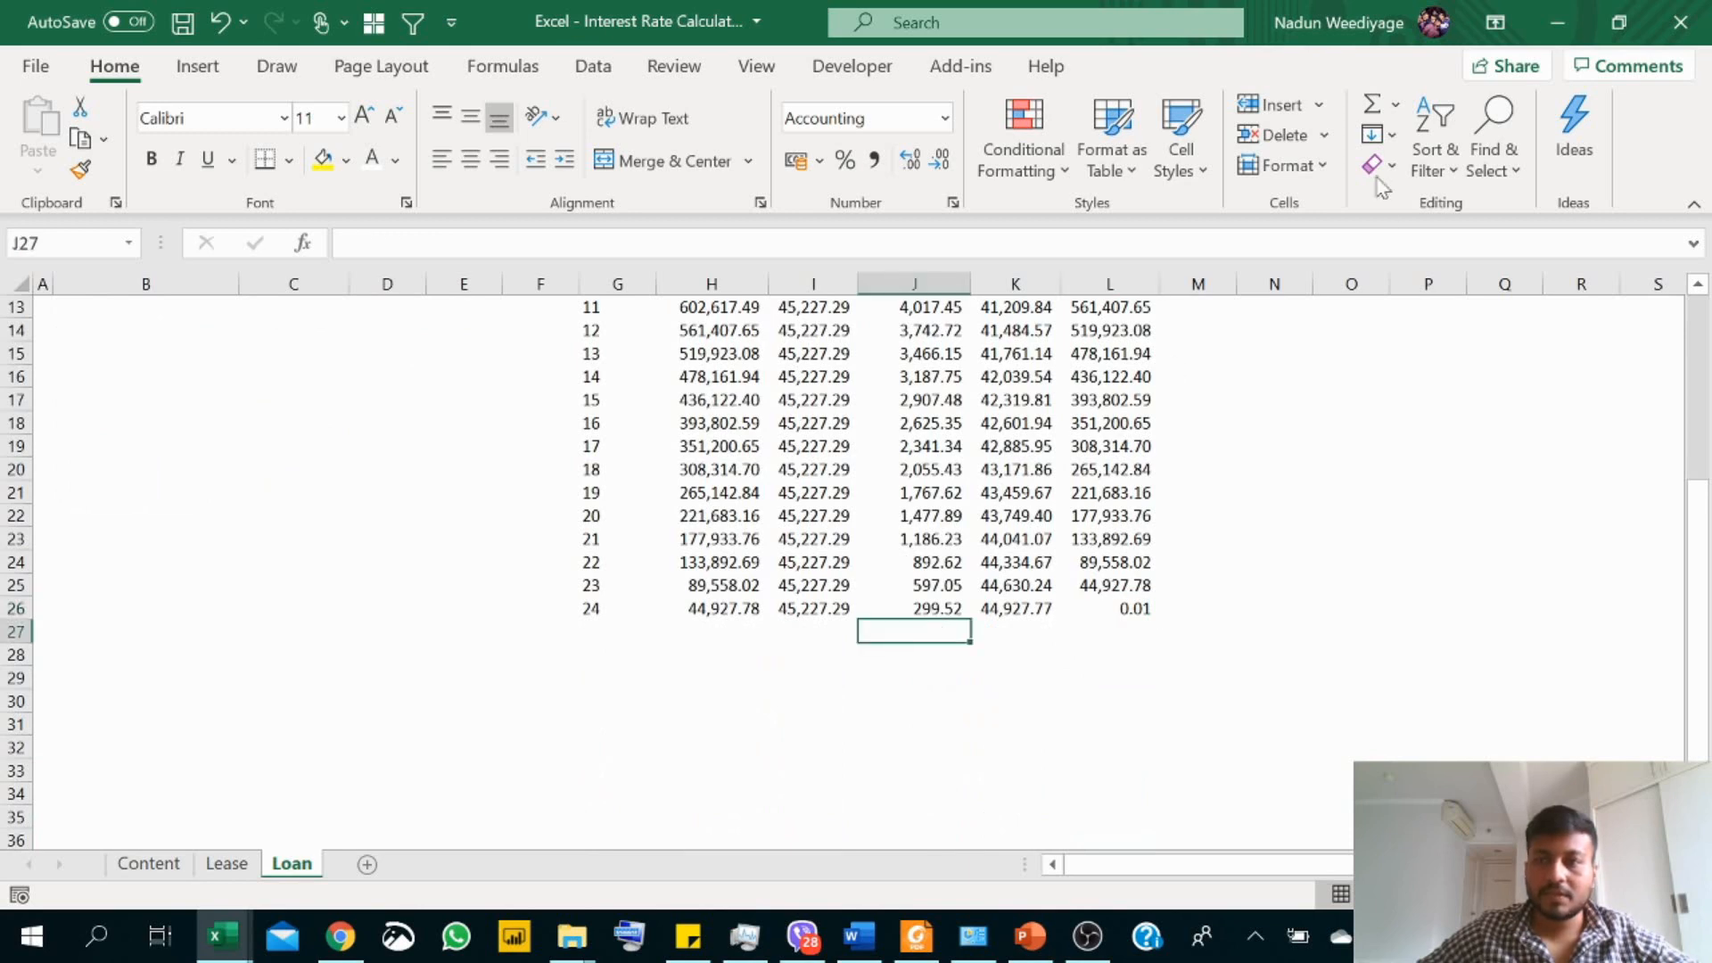
{"action": "left_click", "coordinate": [1373, 104]}
{"action": "key", "text": "Return"}
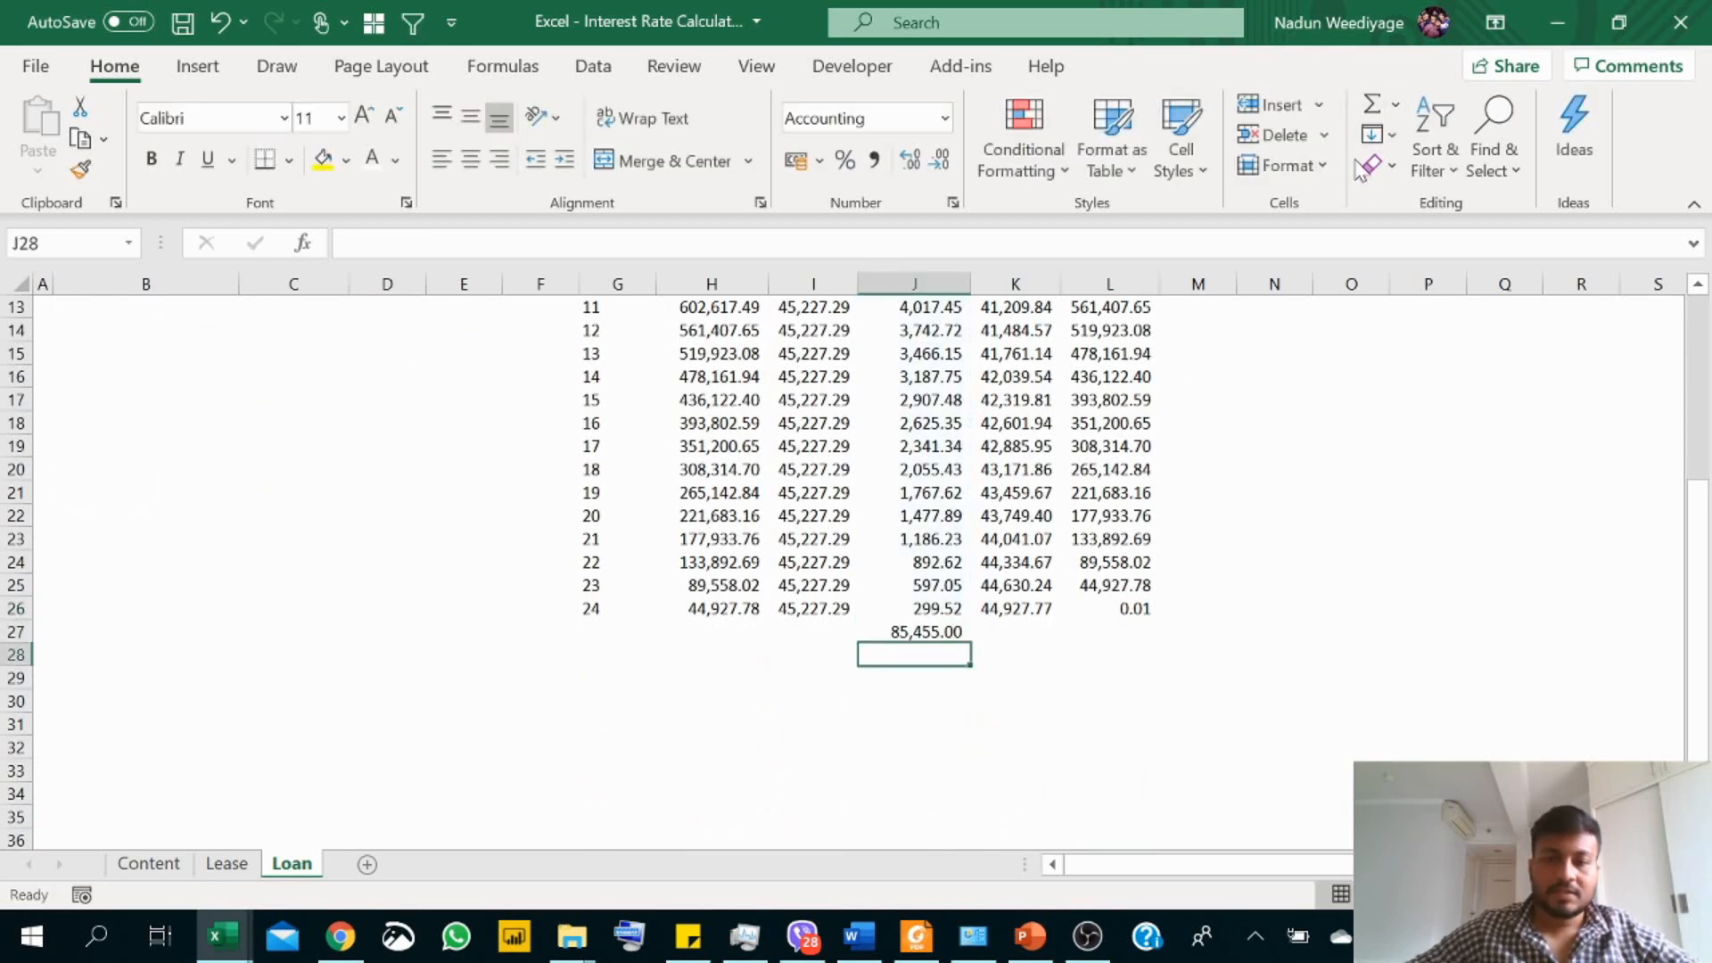
Step: Enter the label "Rate" in B11, below the loan terms
{"action": "scroll", "coordinate": [1128, 499], "scroll_direction": "up", "scroll_amount": 4}
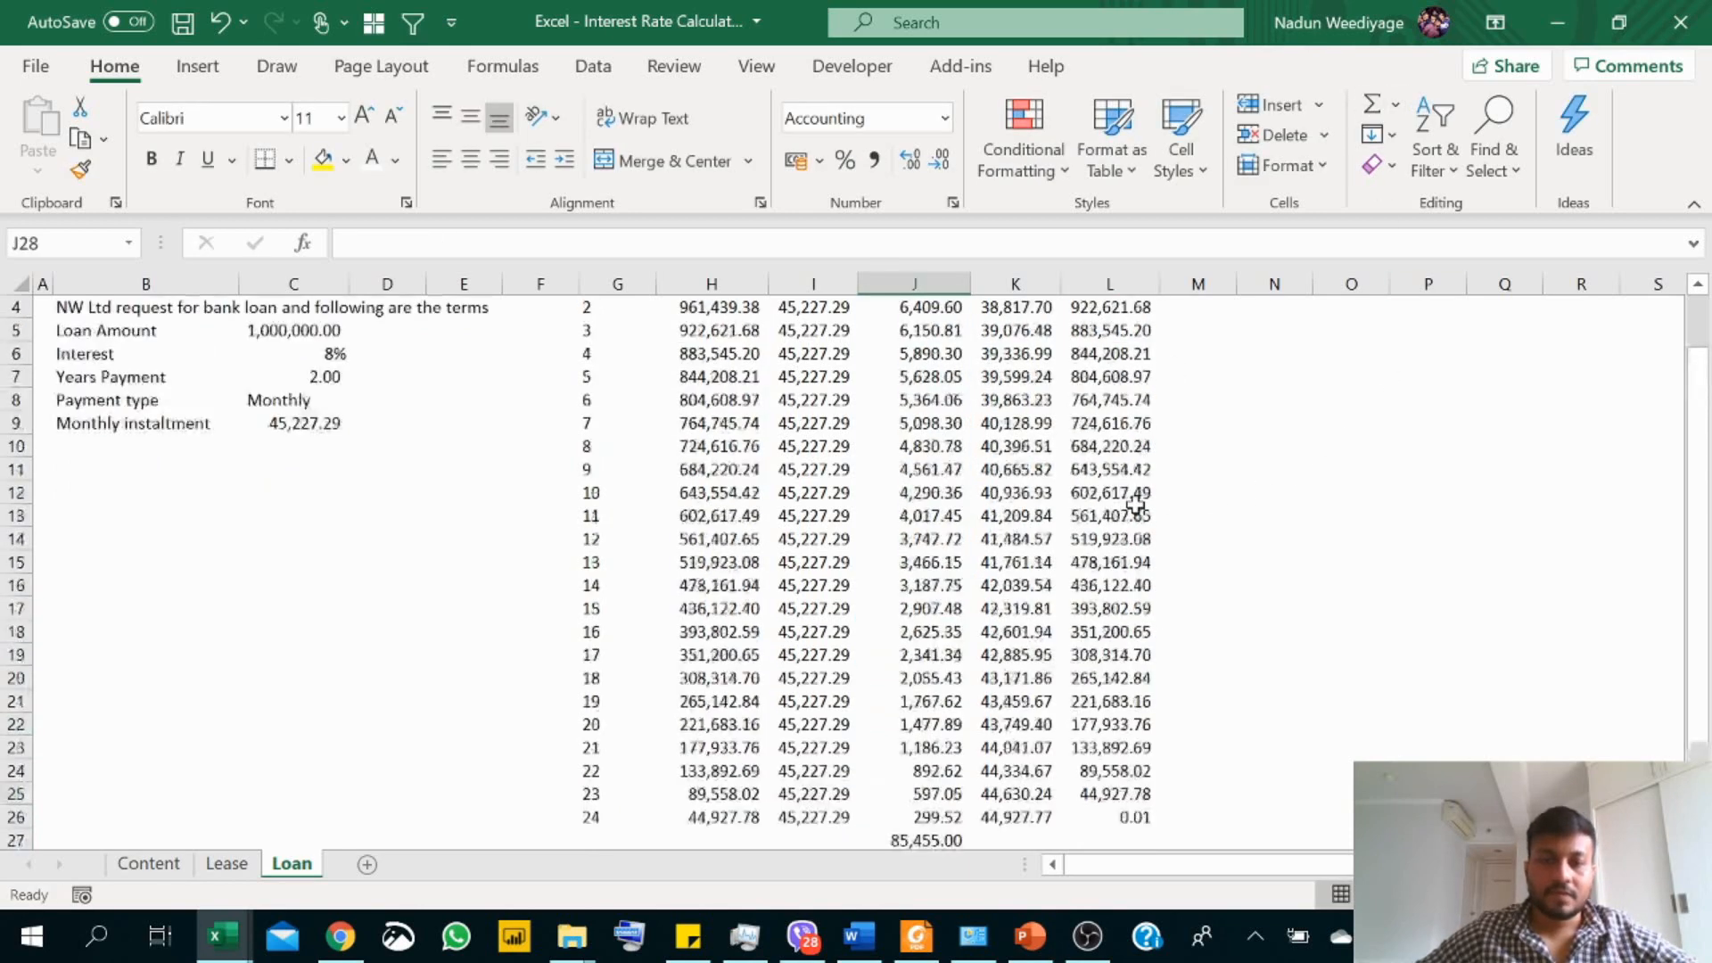
{"action": "scroll", "coordinate": [881, 490], "scroll_direction": "down", "scroll_amount": 3}
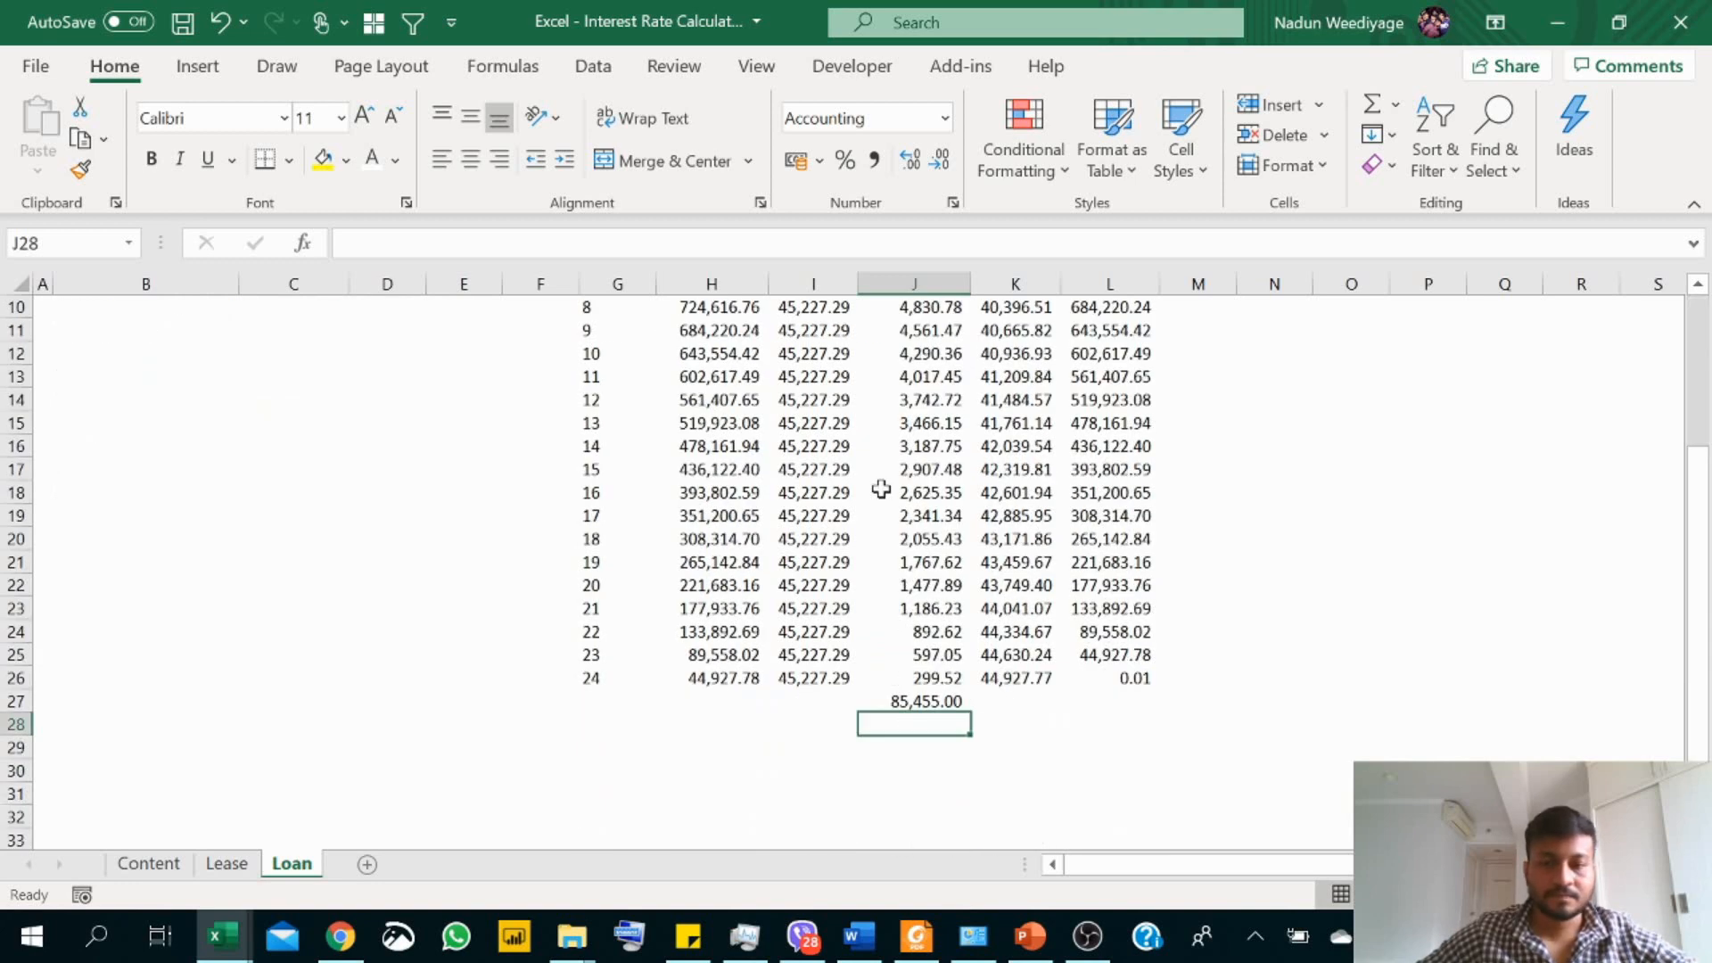
{"action": "scroll", "coordinate": [881, 490], "scroll_direction": "up", "scroll_amount": 3}
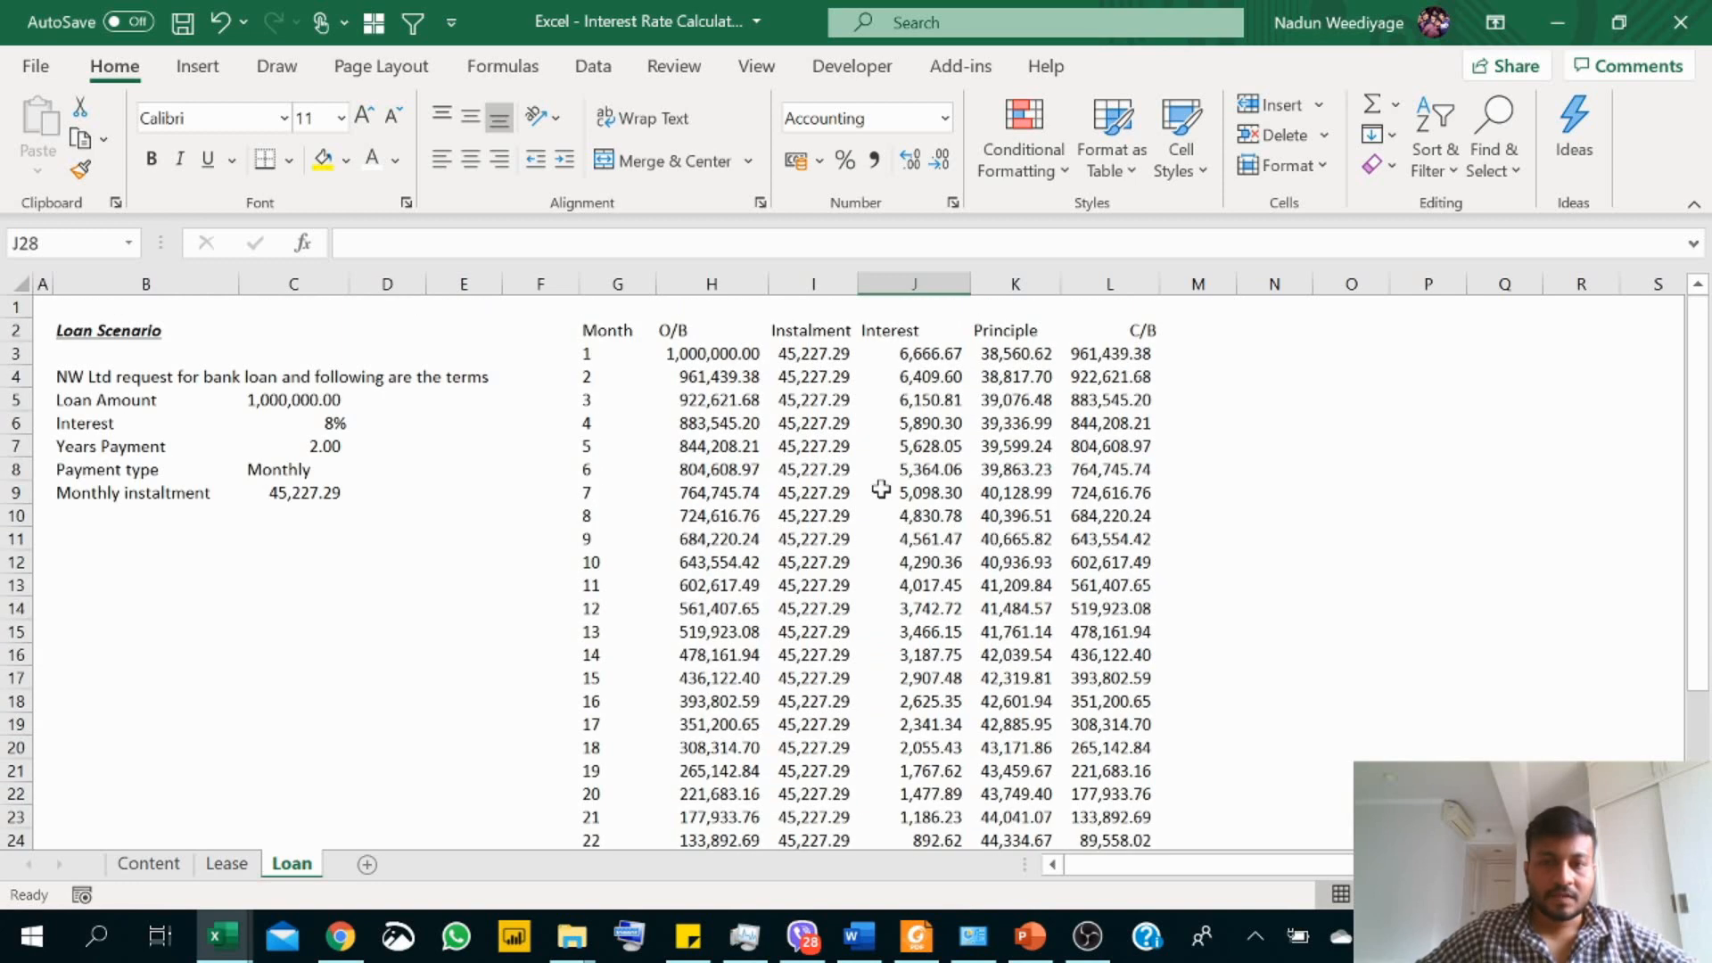
{"action": "left_click", "coordinate": [115, 559]}
{"action": "left_click", "coordinate": [105, 538]}
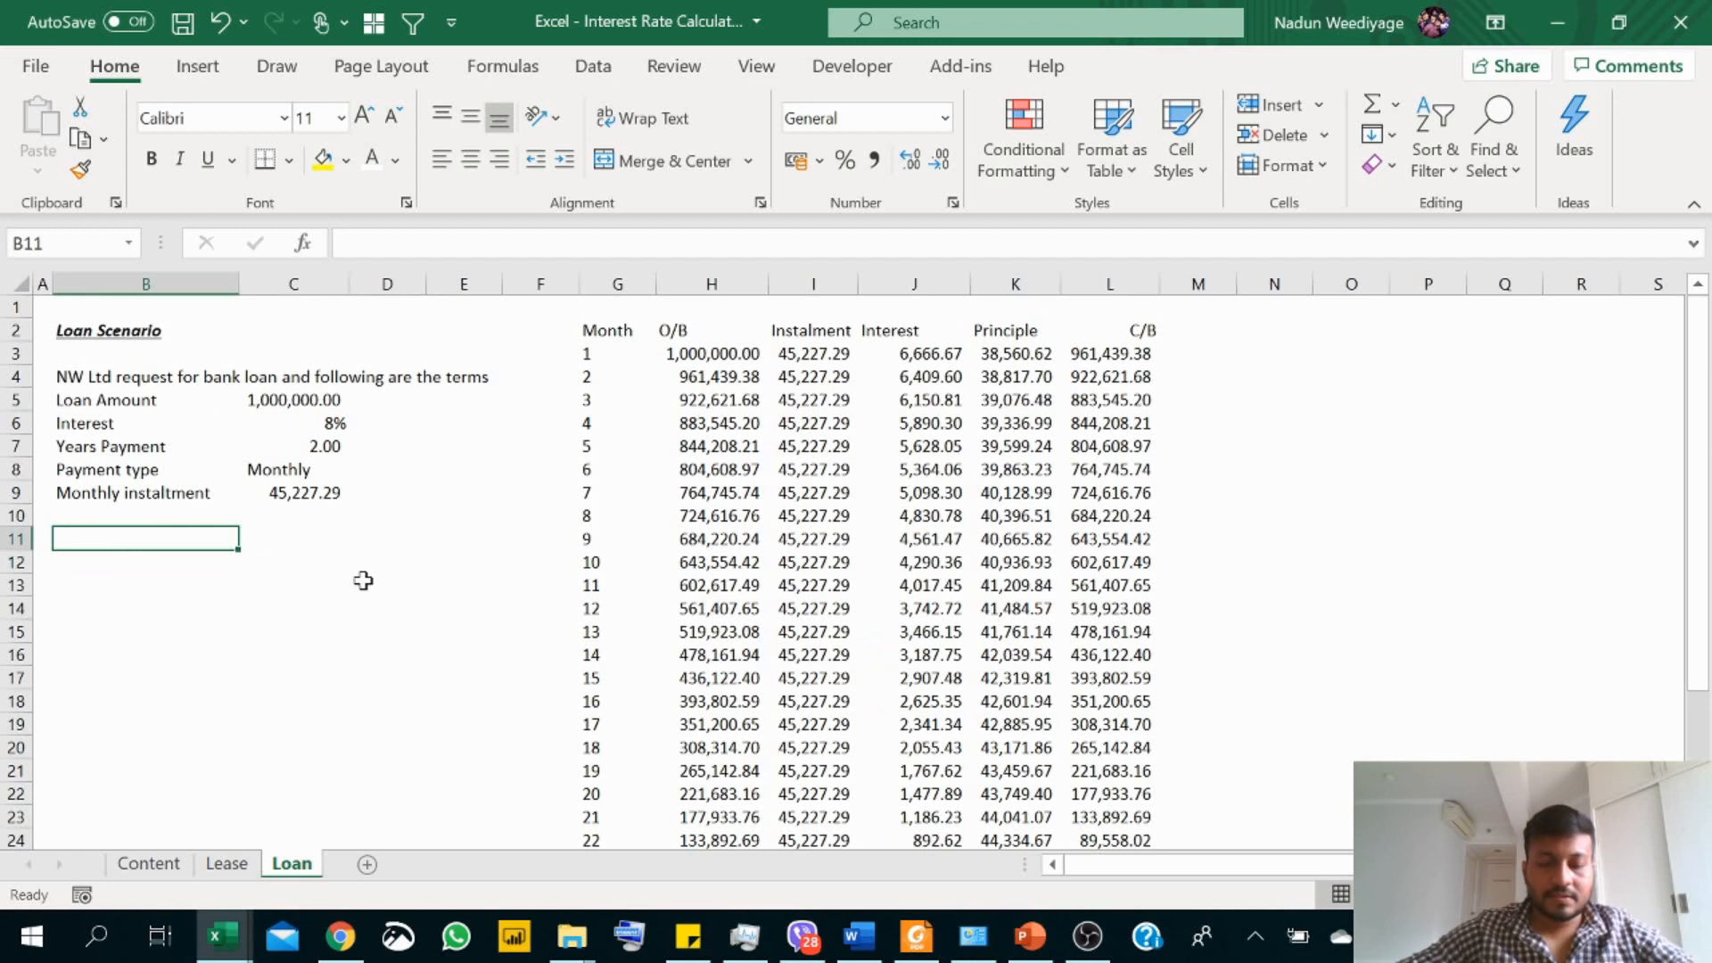
{"action": "type", "text": "Rate"}
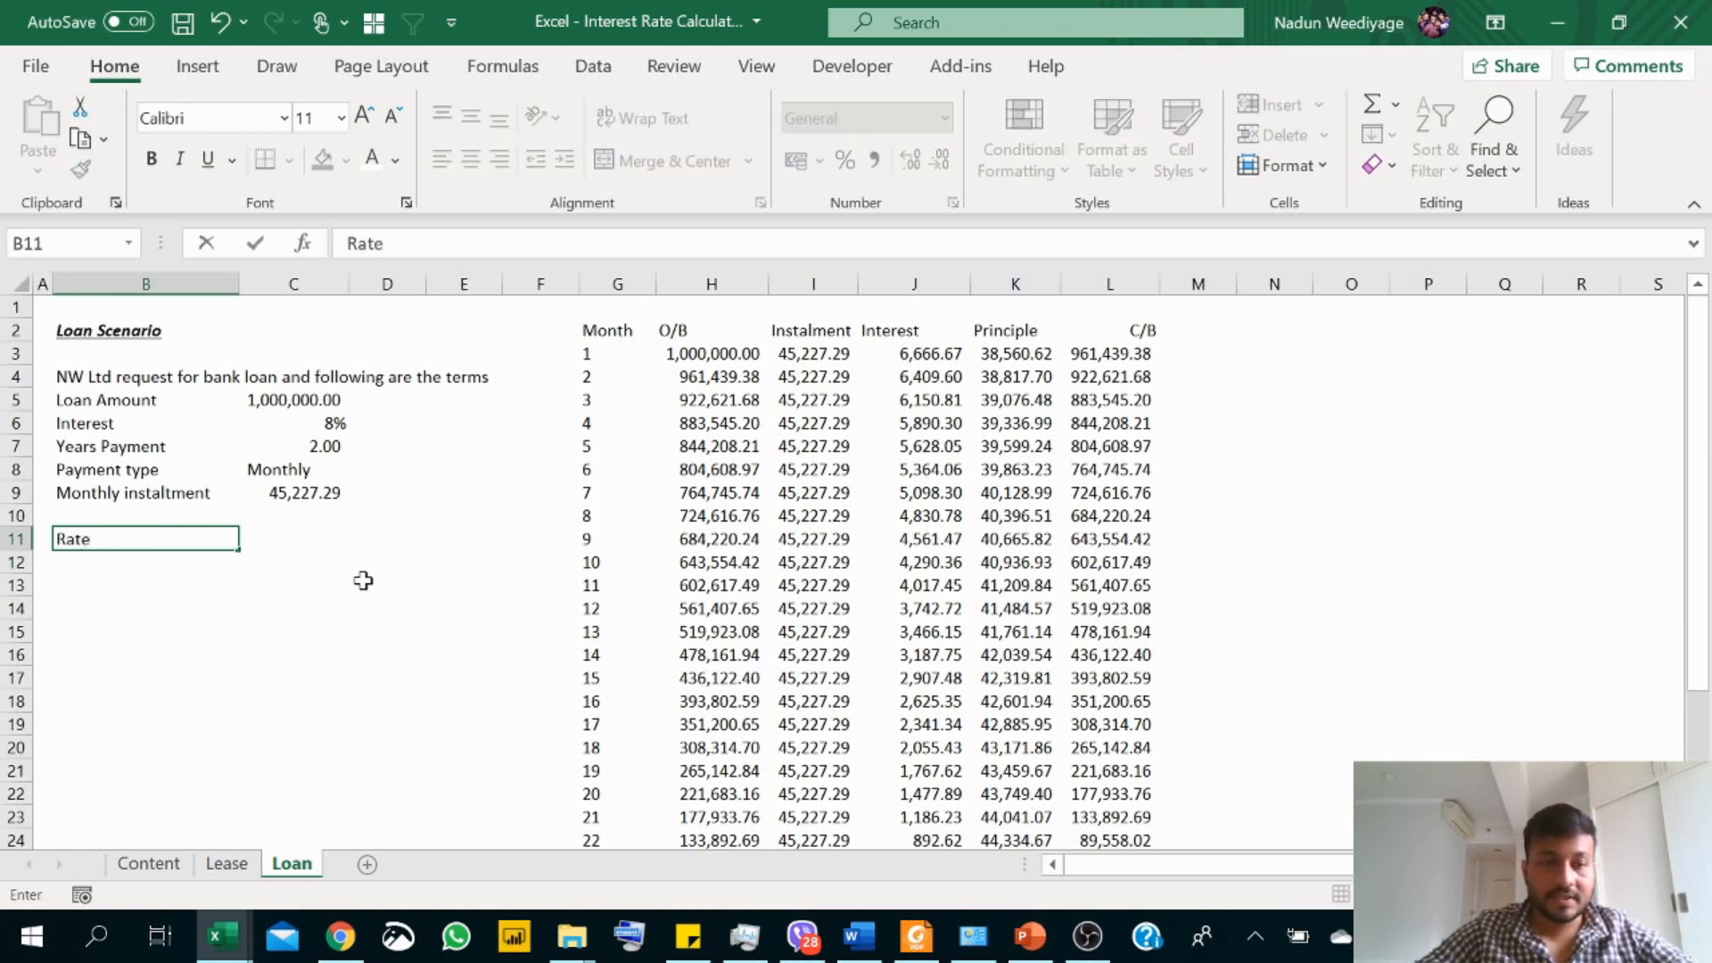
{"action": "key", "text": "Return"}
{"action": "key", "text": "Up"}
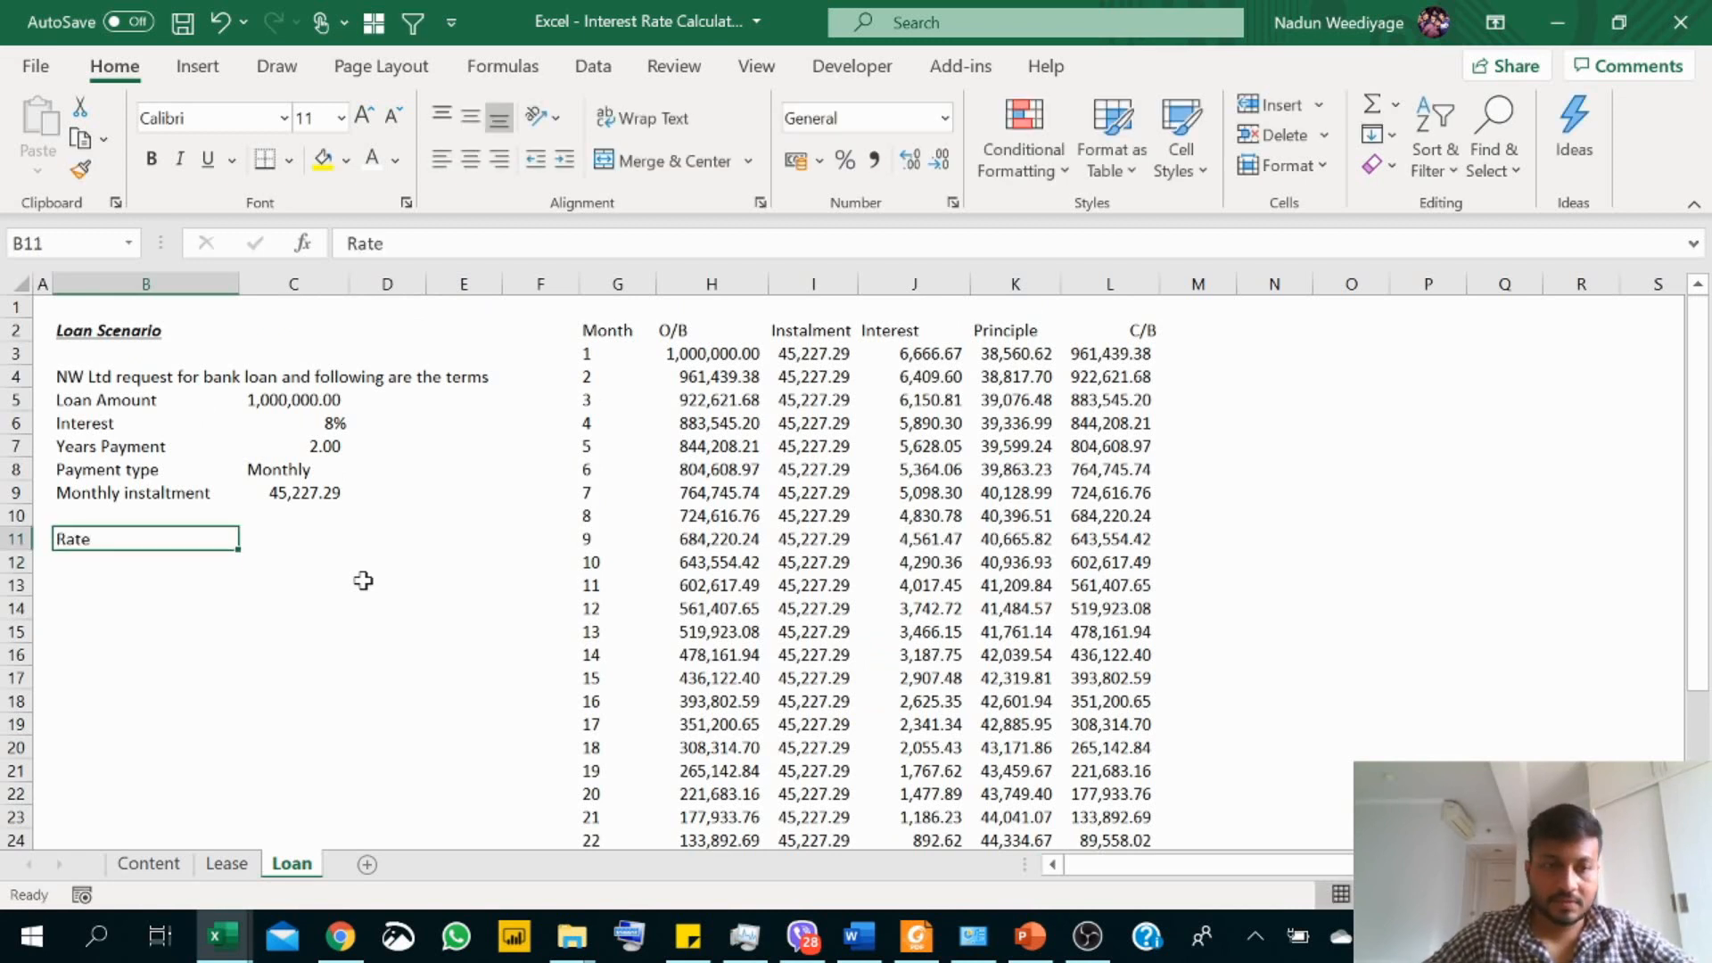
Step: Calculate the monthly interest rate in C11 with =RATE(C7*12,-C9,C5,,0)
{"action": "key", "text": "Right"}
{"action": "type", "text": "="}
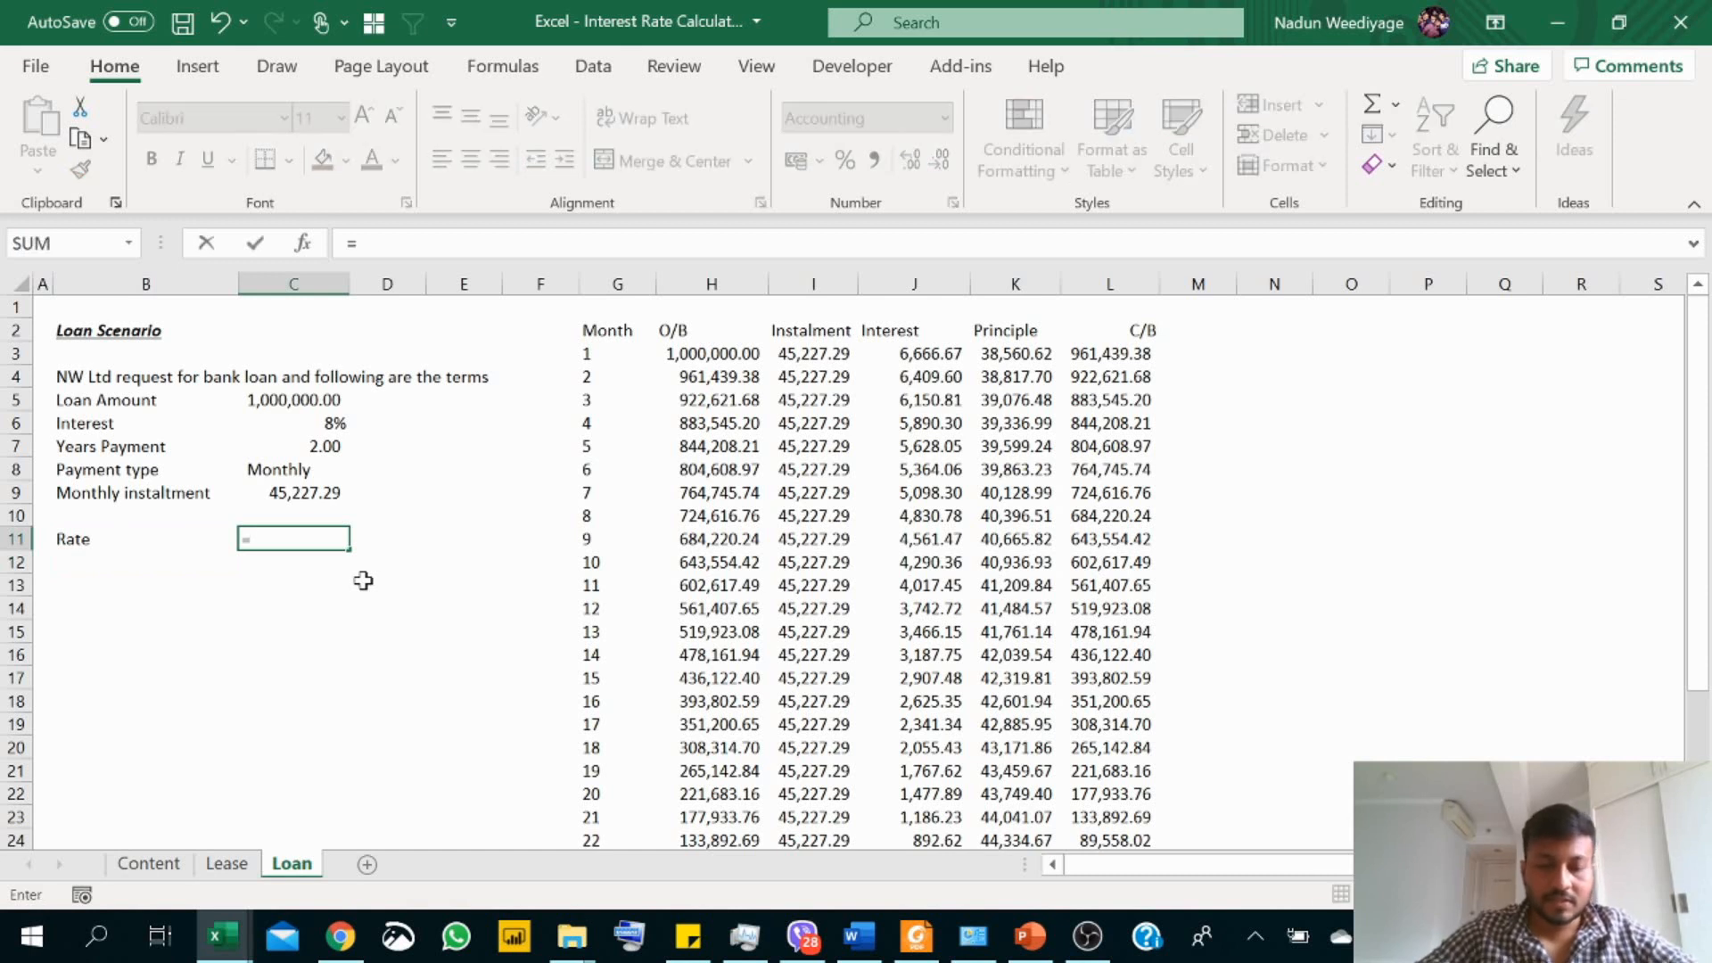
{"action": "type", "text": "RAT"}
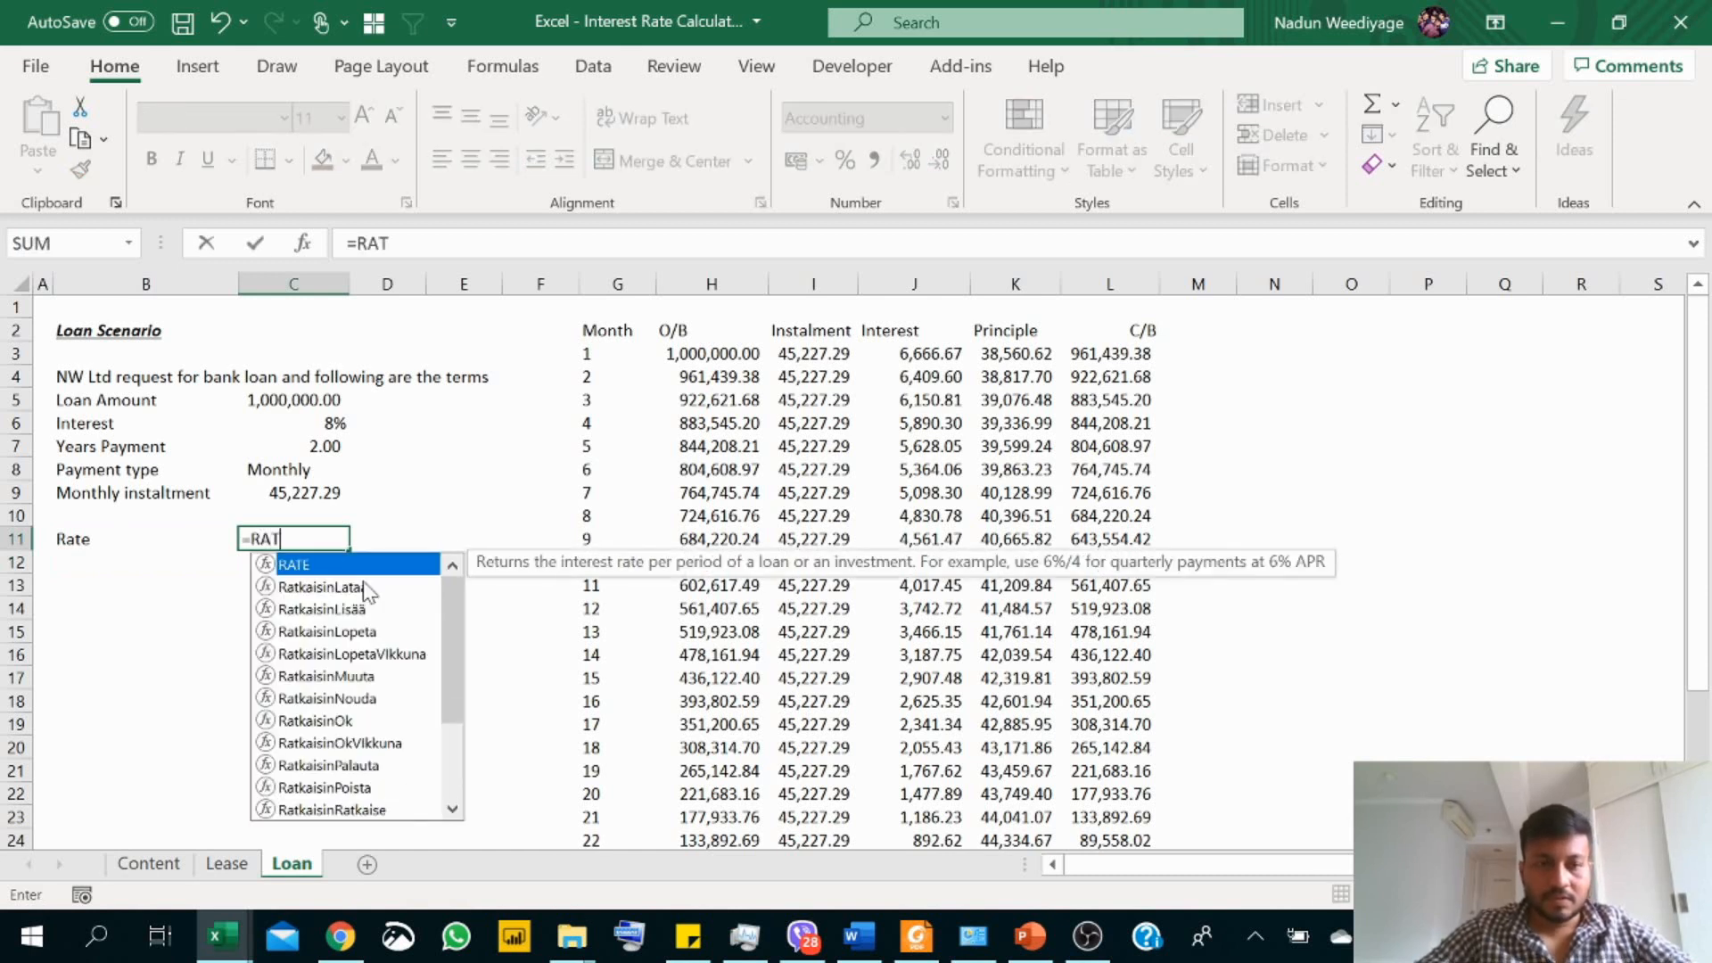
{"action": "type", "text": "E("}
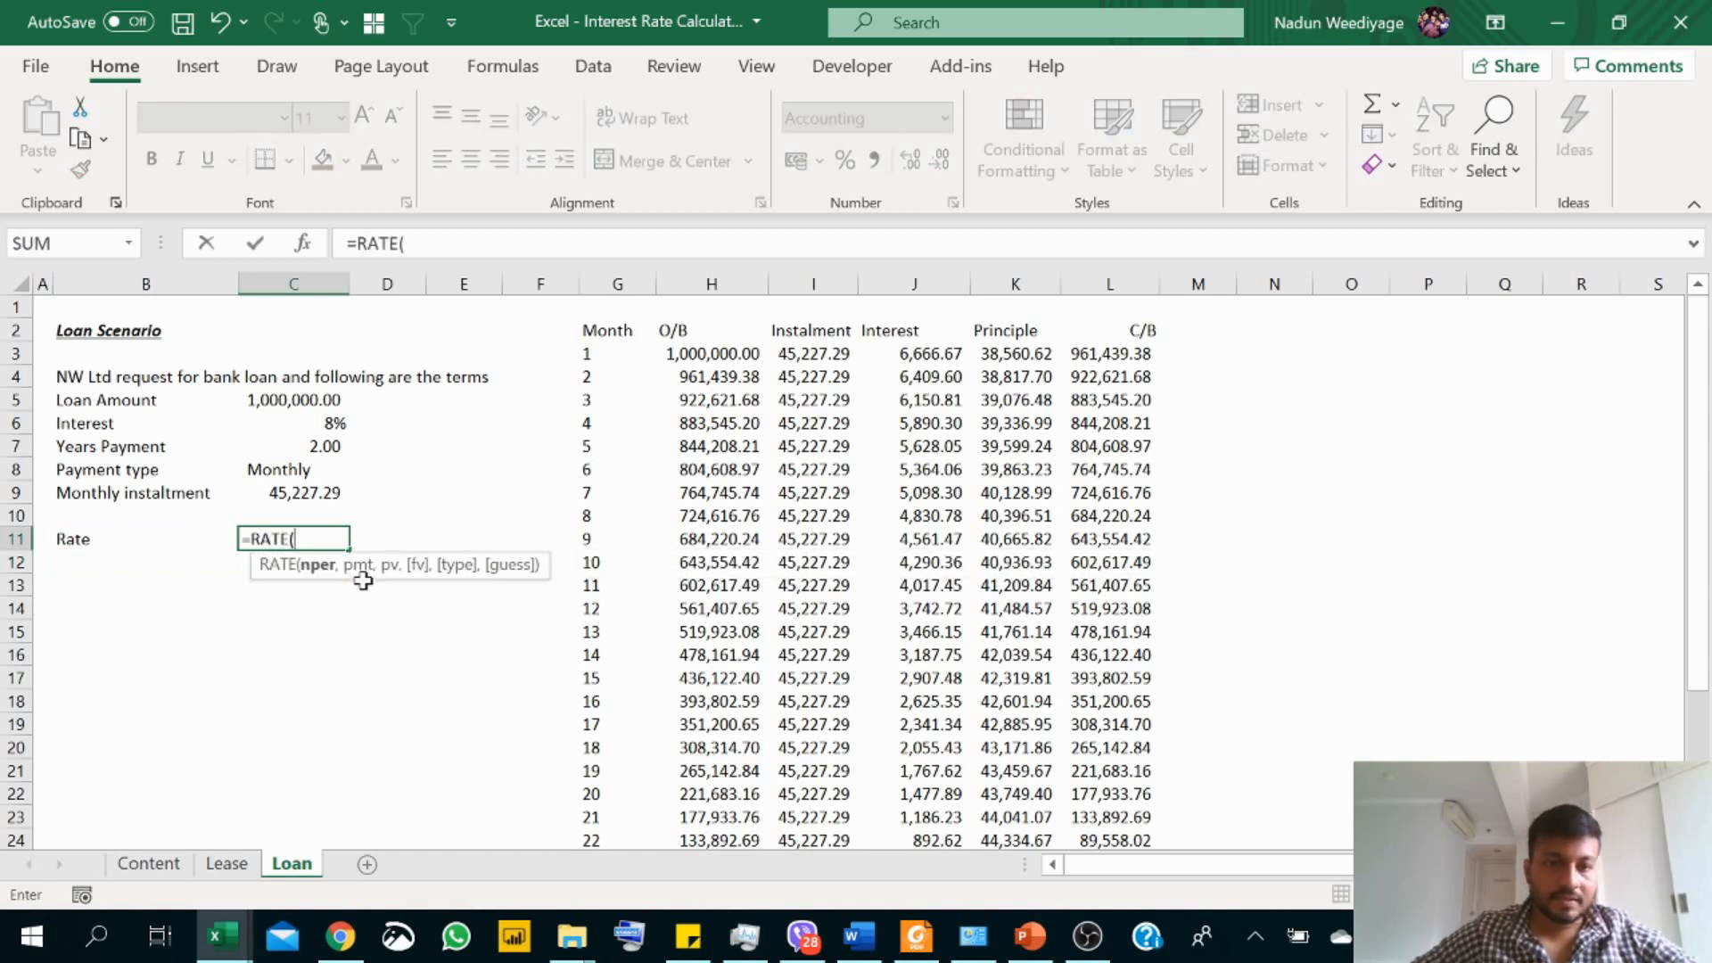
{"action": "left_click", "coordinate": [328, 449]}
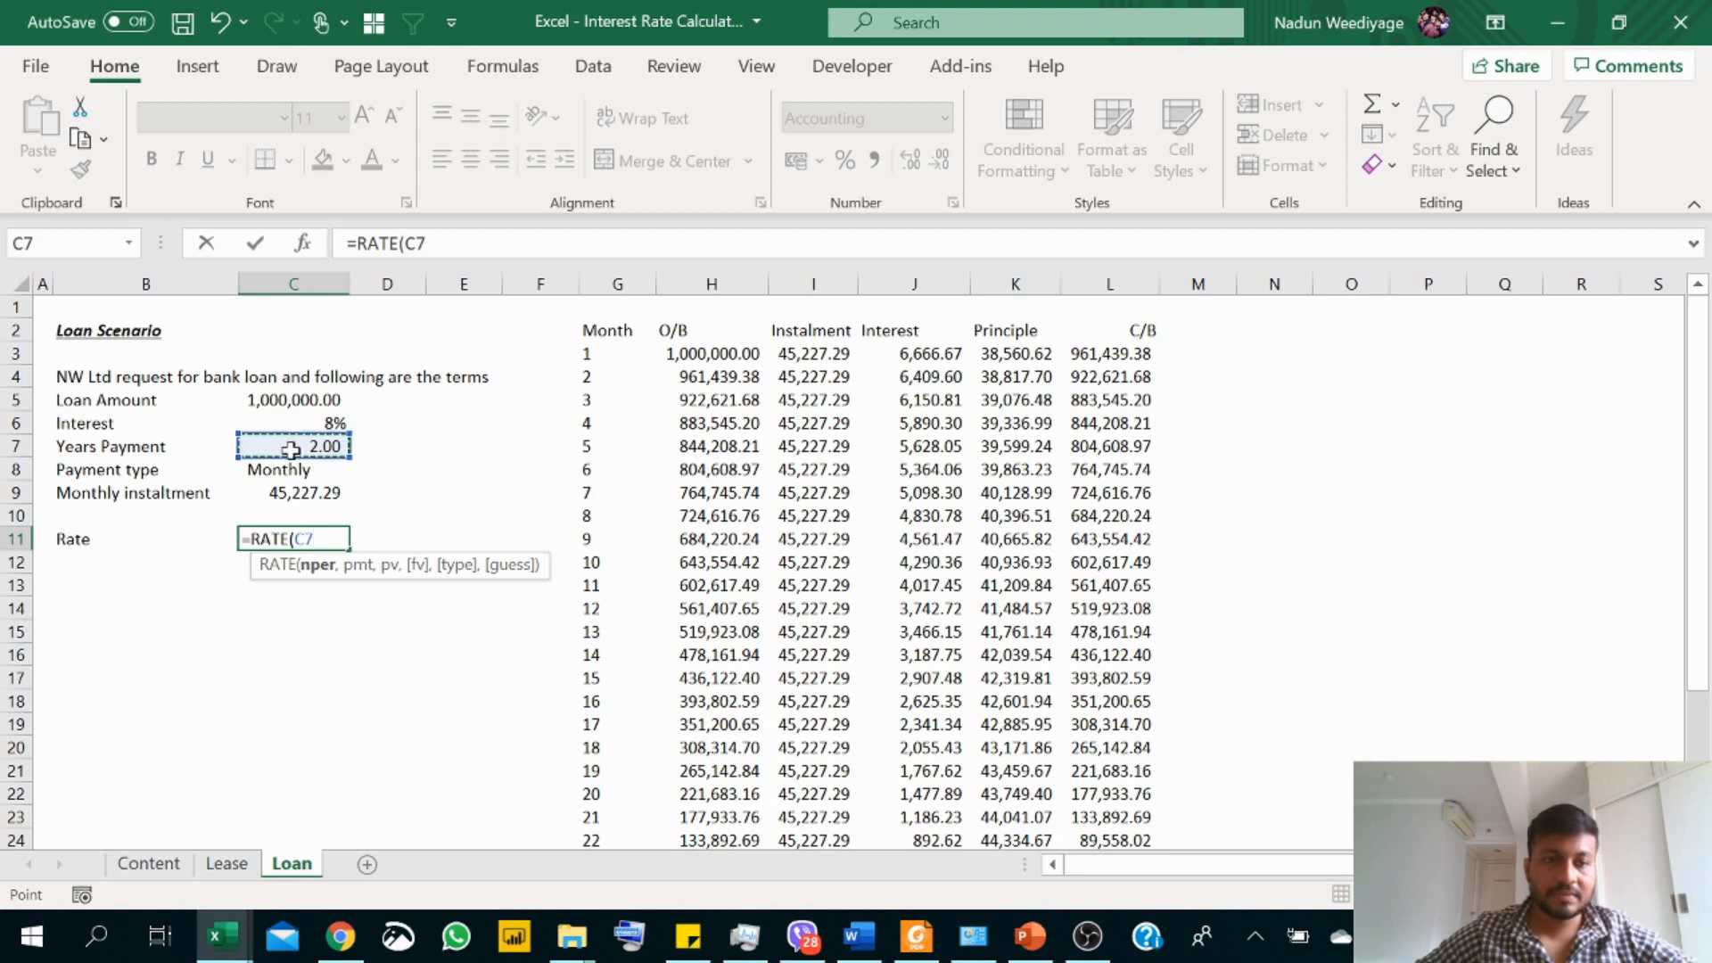
{"action": "type", "text": "*"}
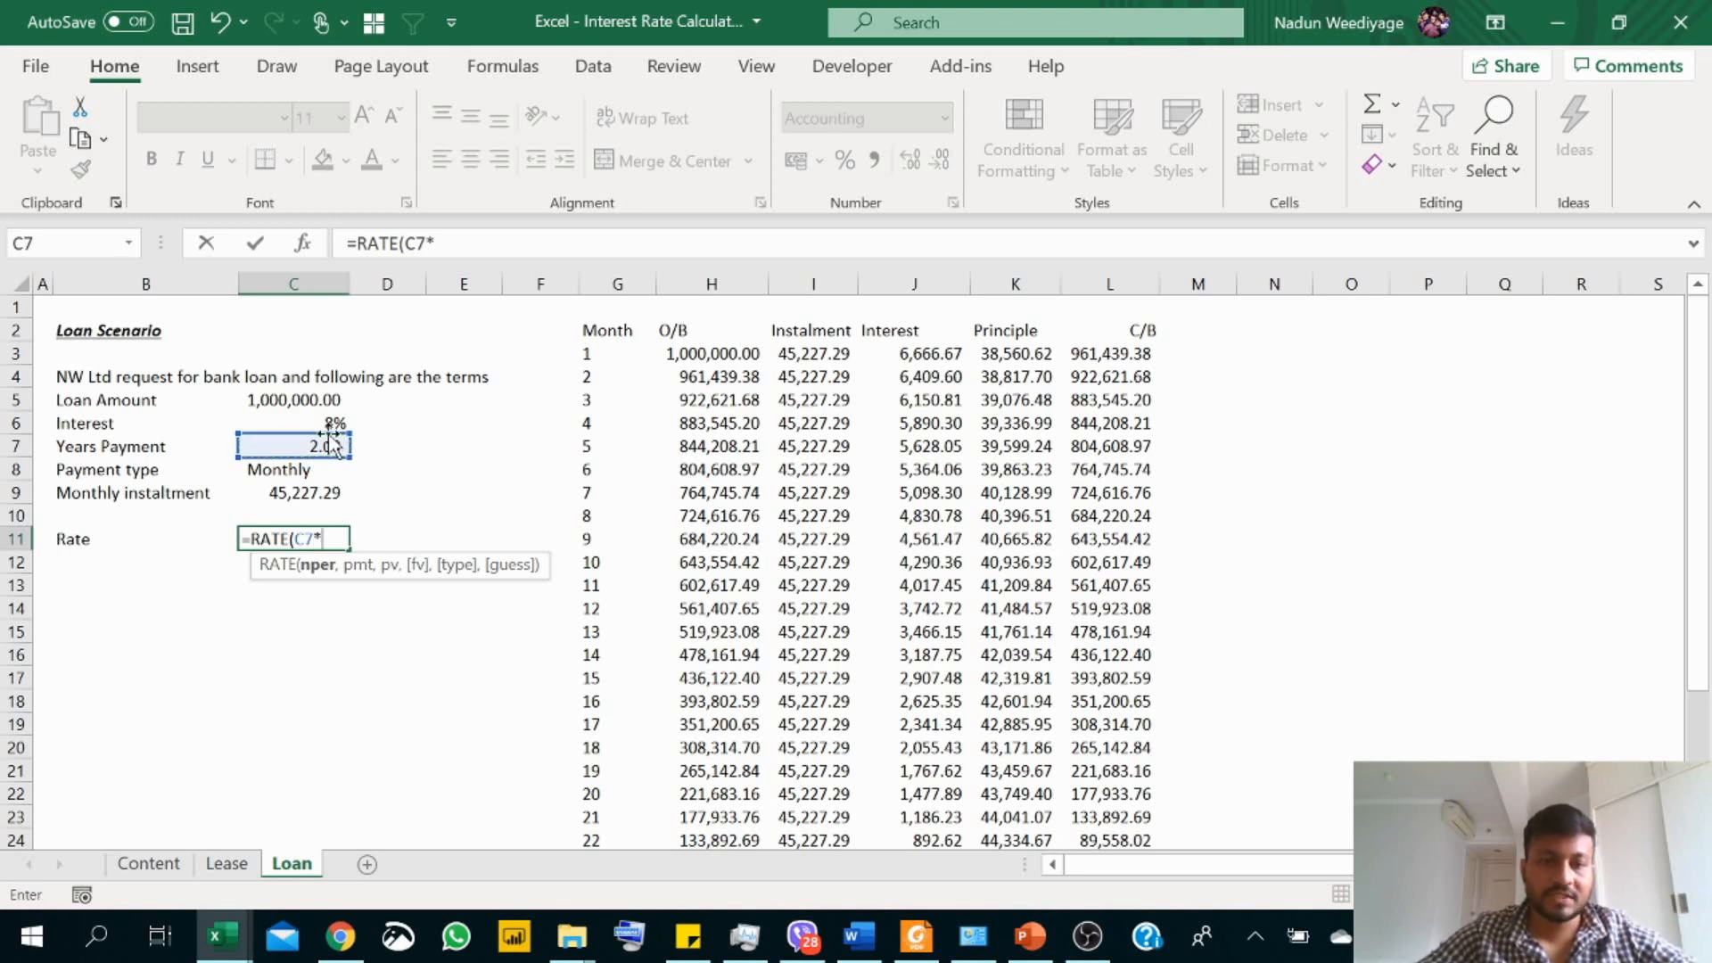
{"action": "type", "text": "12"}
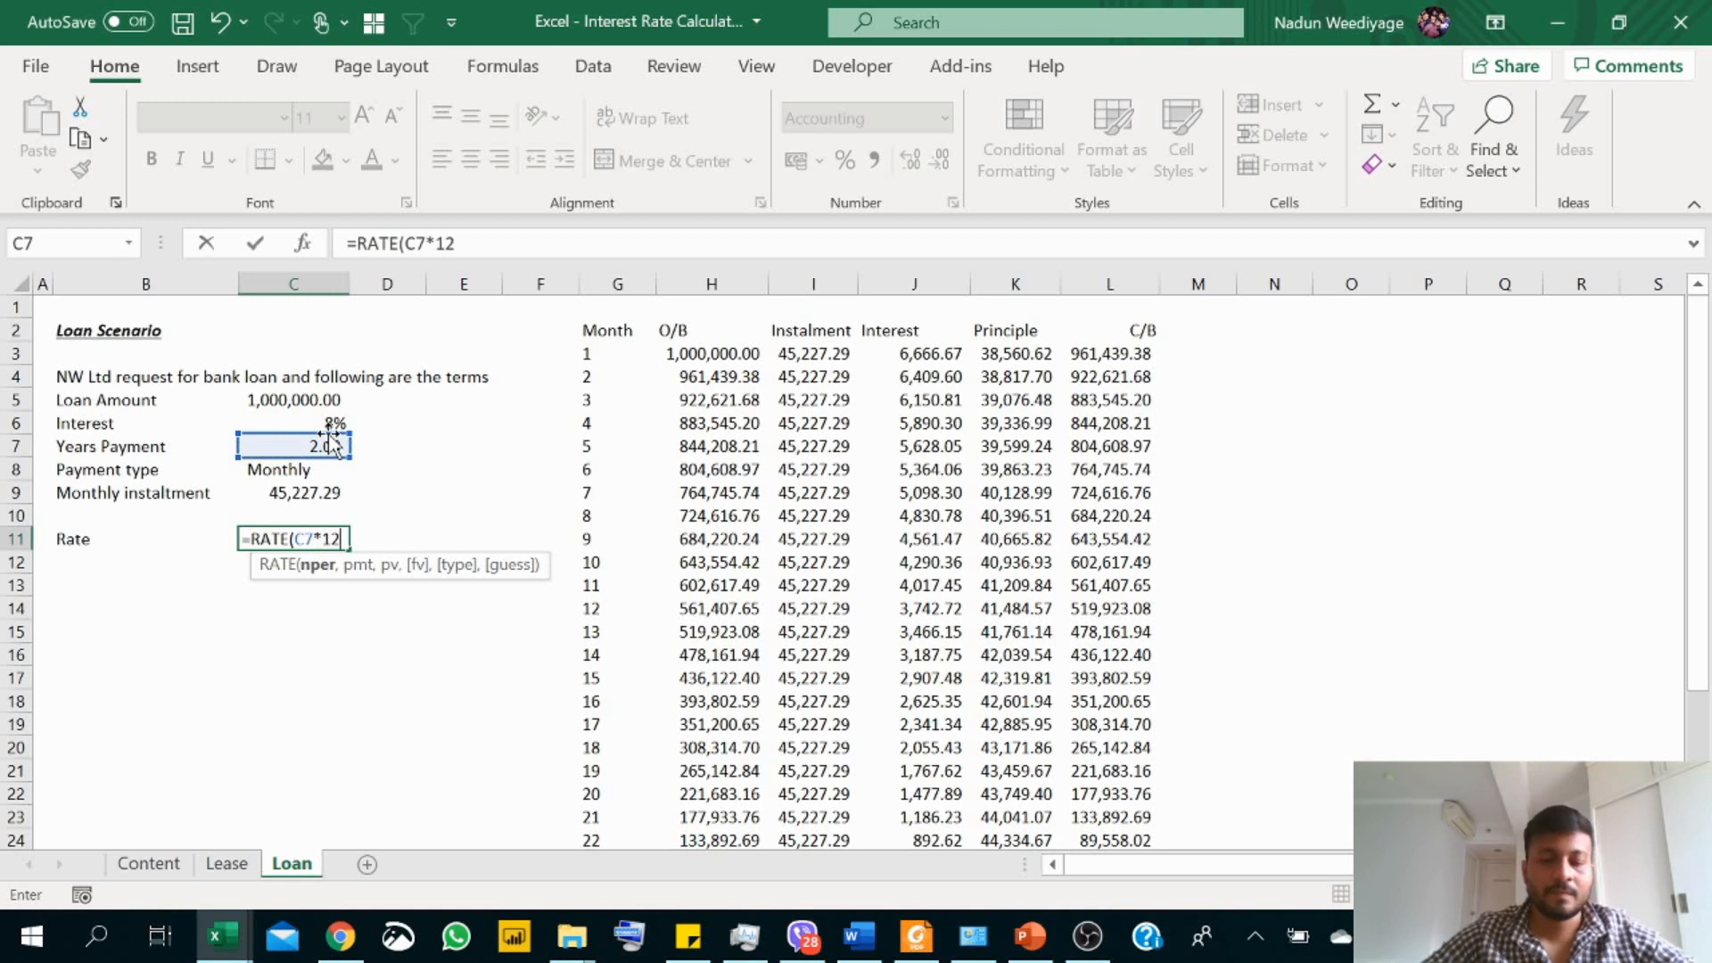
{"action": "type", "text": ","}
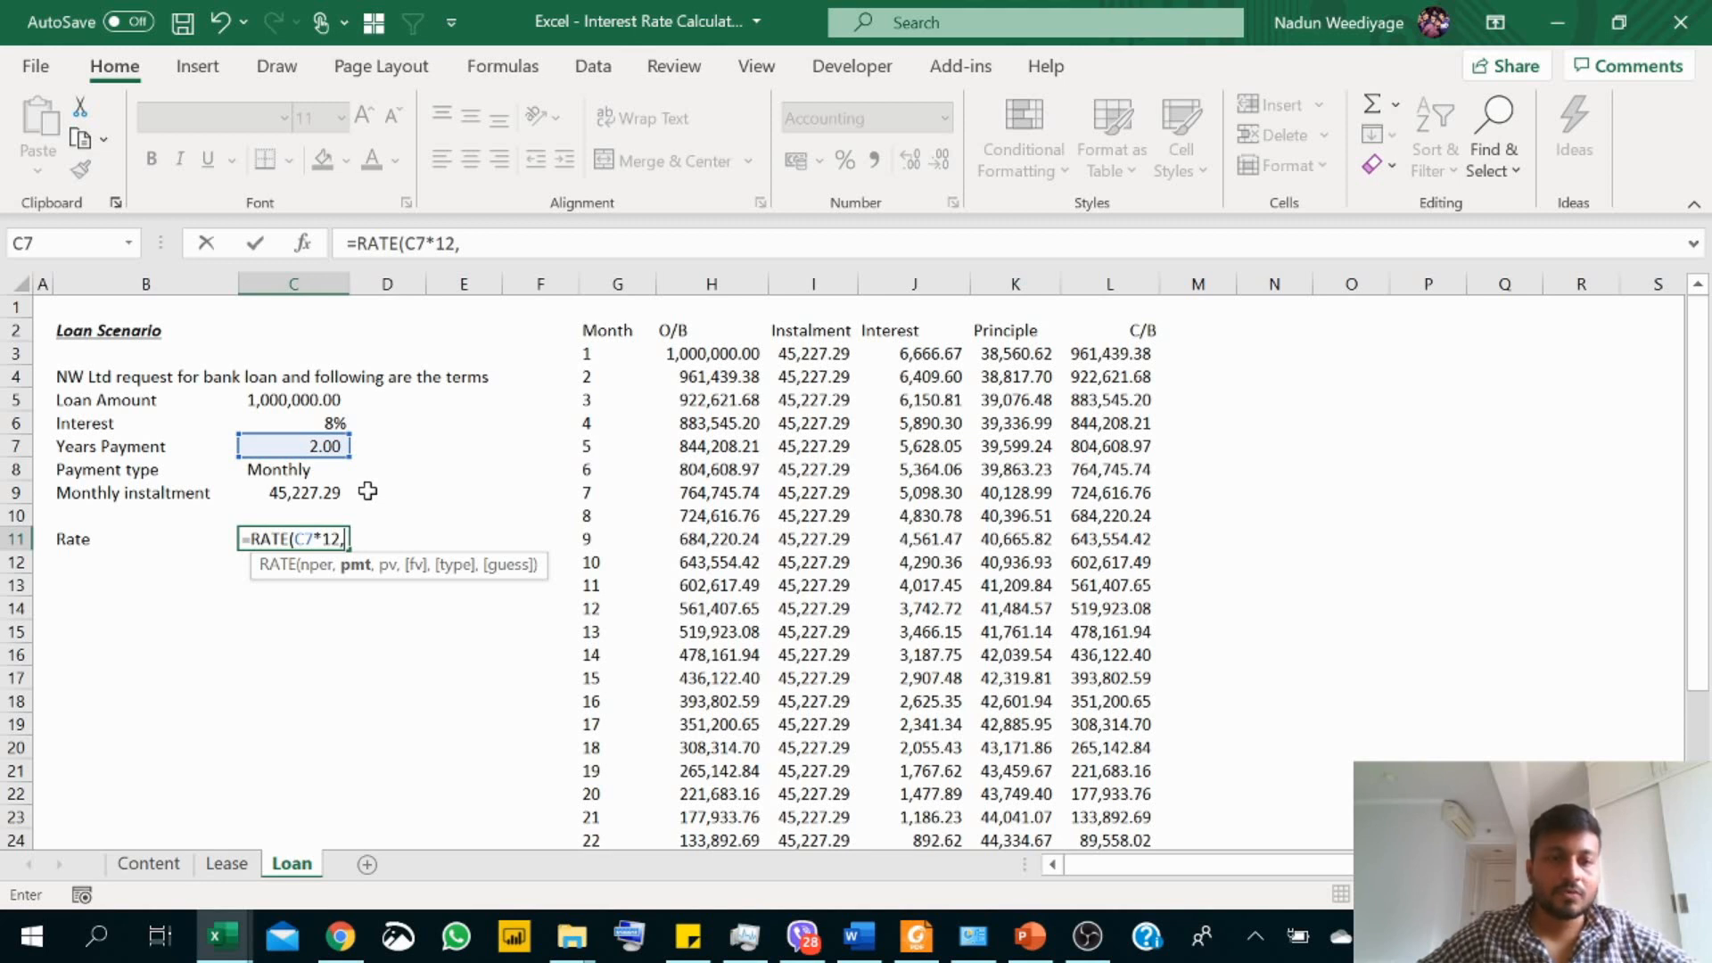
{"action": "type", "text": "-"}
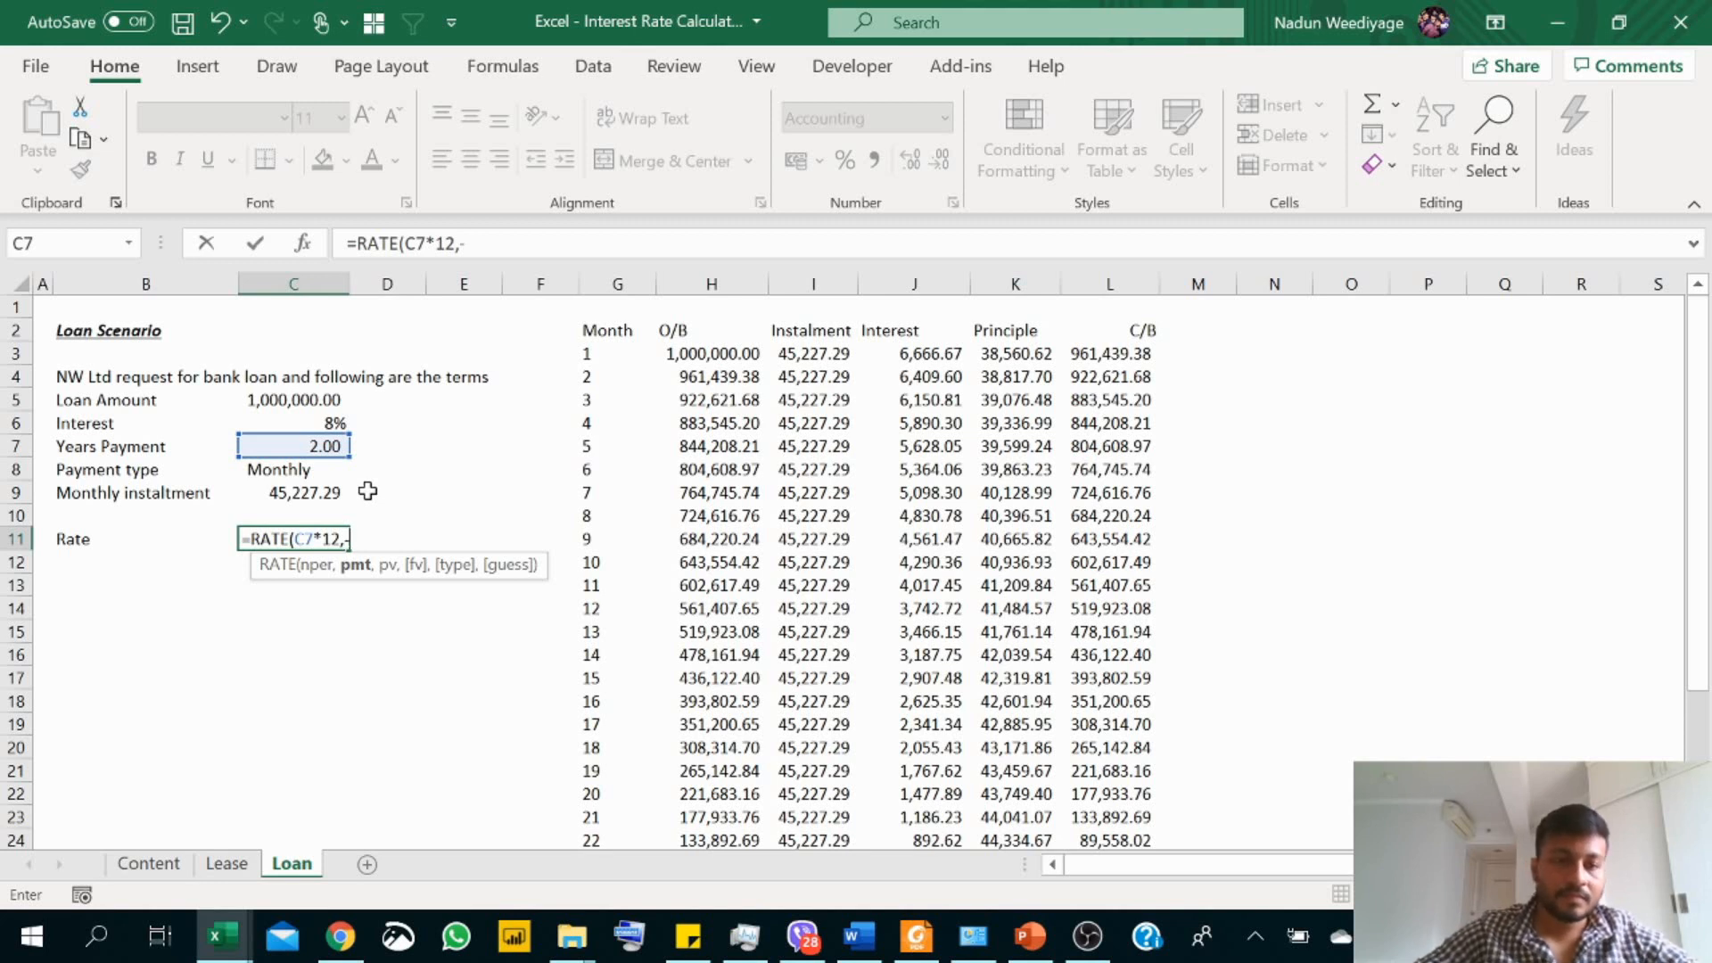
{"action": "left_click", "coordinate": [300, 491]}
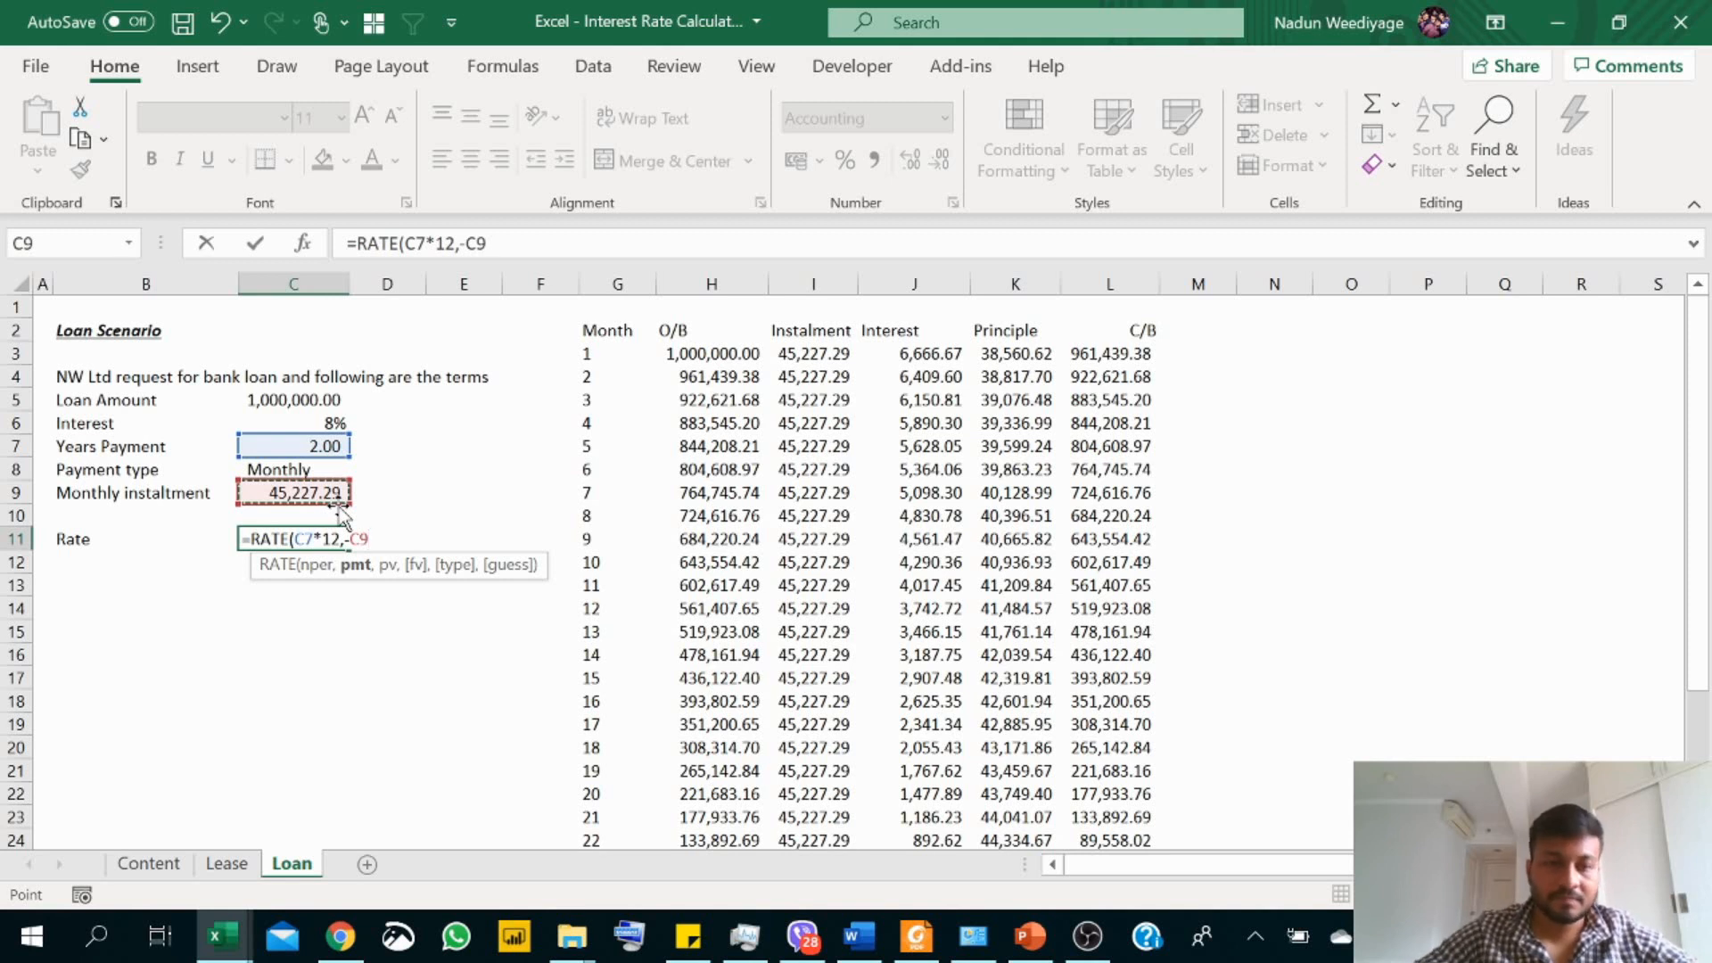
{"action": "type", "text": ","}
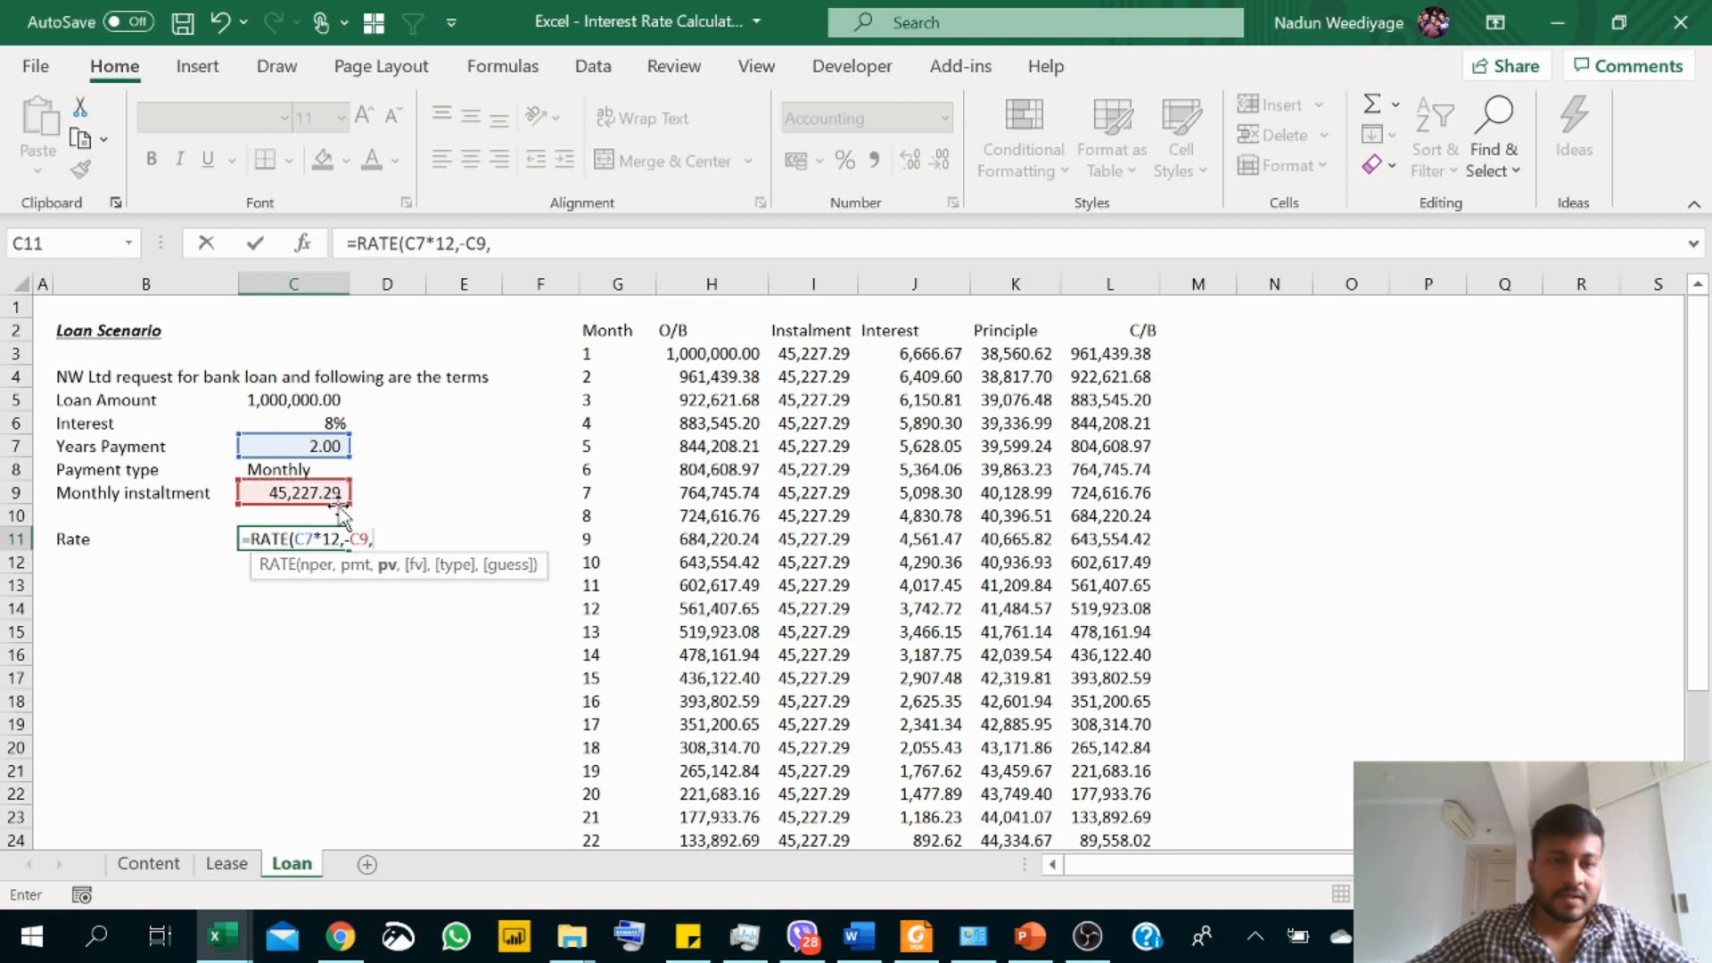
{"action": "left_click", "coordinate": [316, 402]}
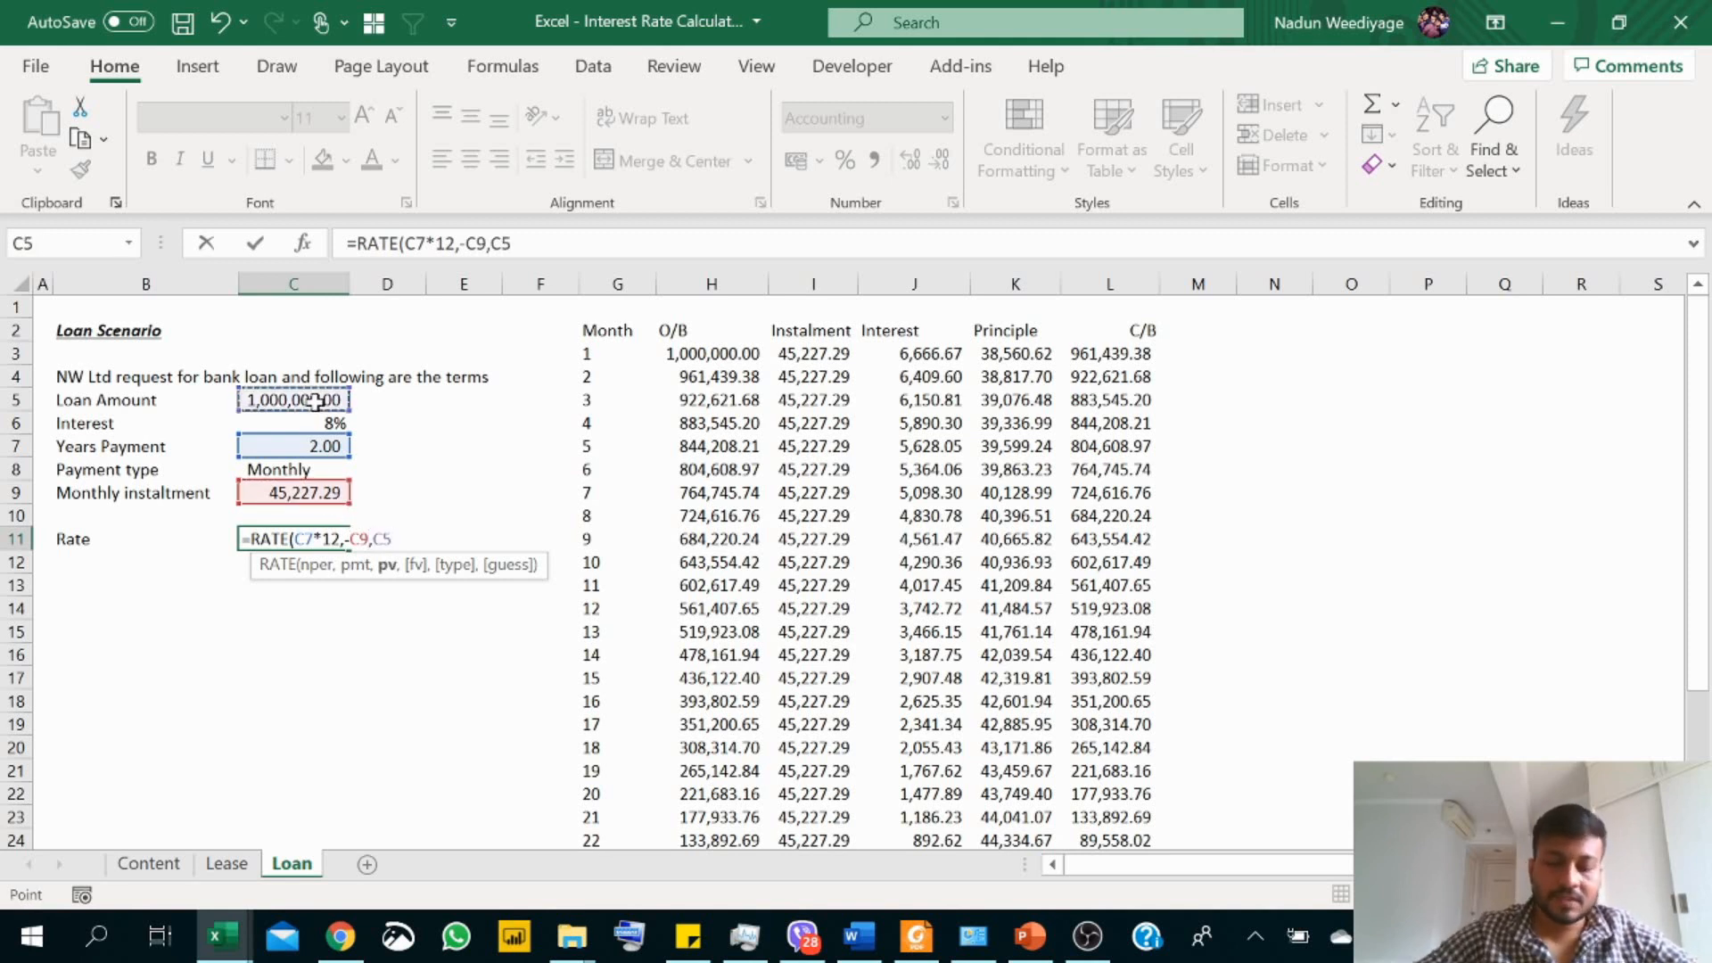
{"action": "type", "text": ",,"}
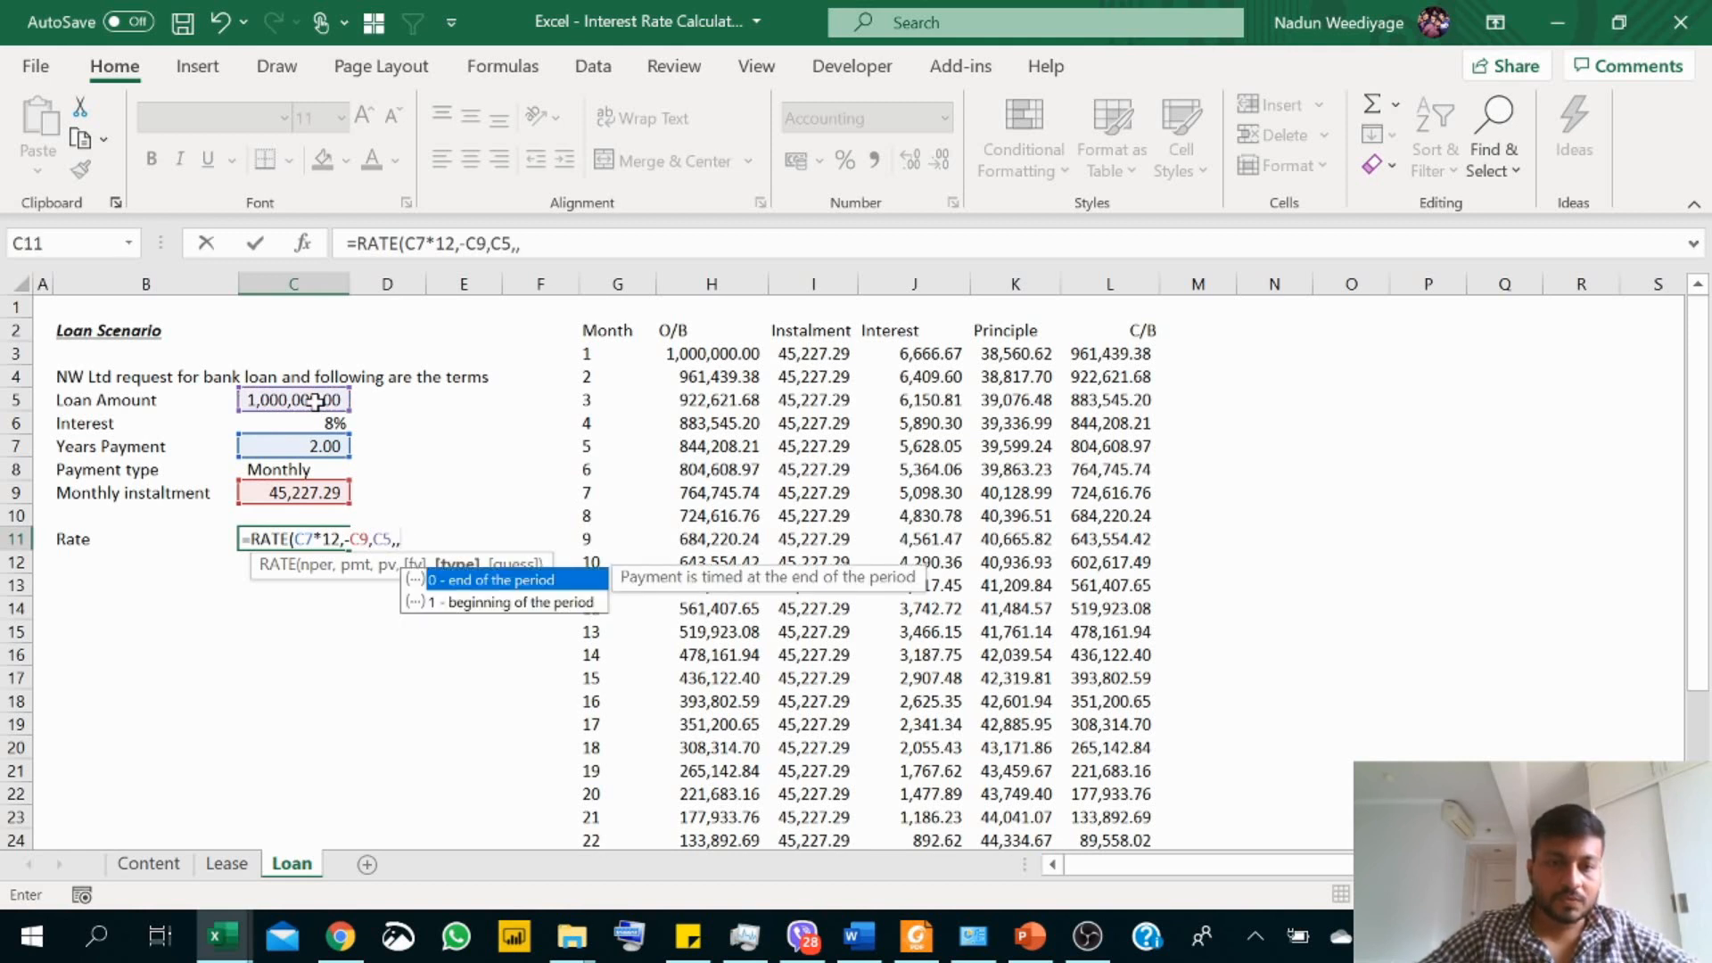
{"action": "type", "text": "0"}
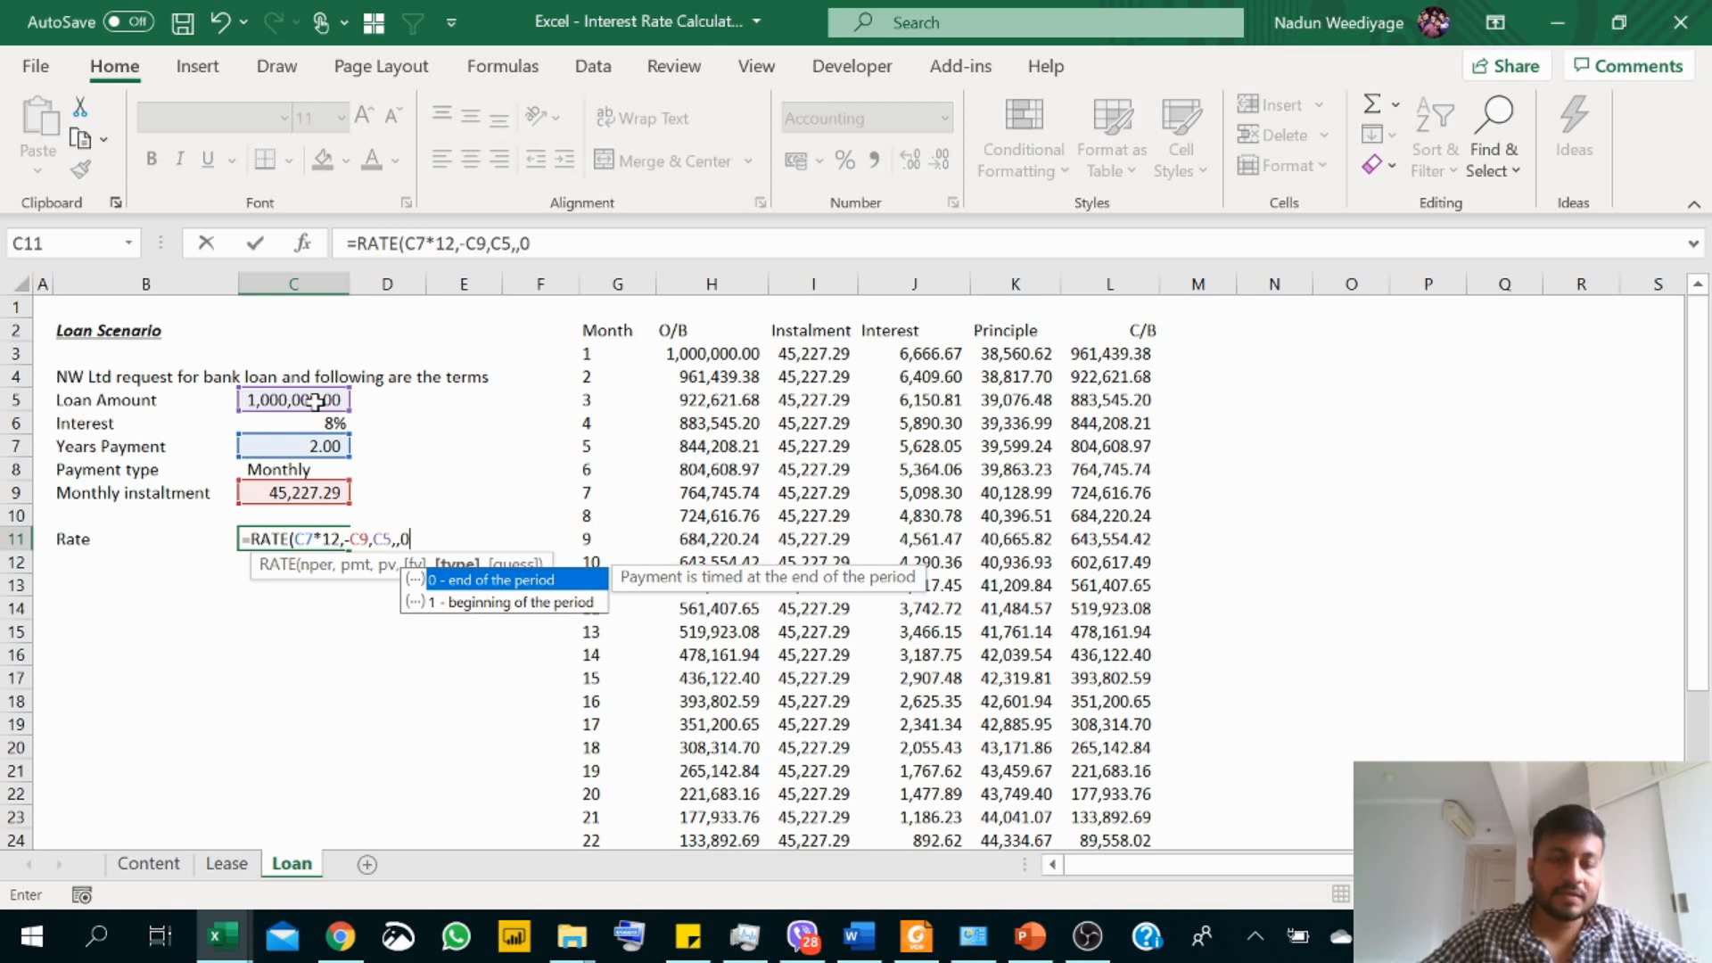
{"action": "type", "text": ")"}
{"action": "key", "text": "Return"}
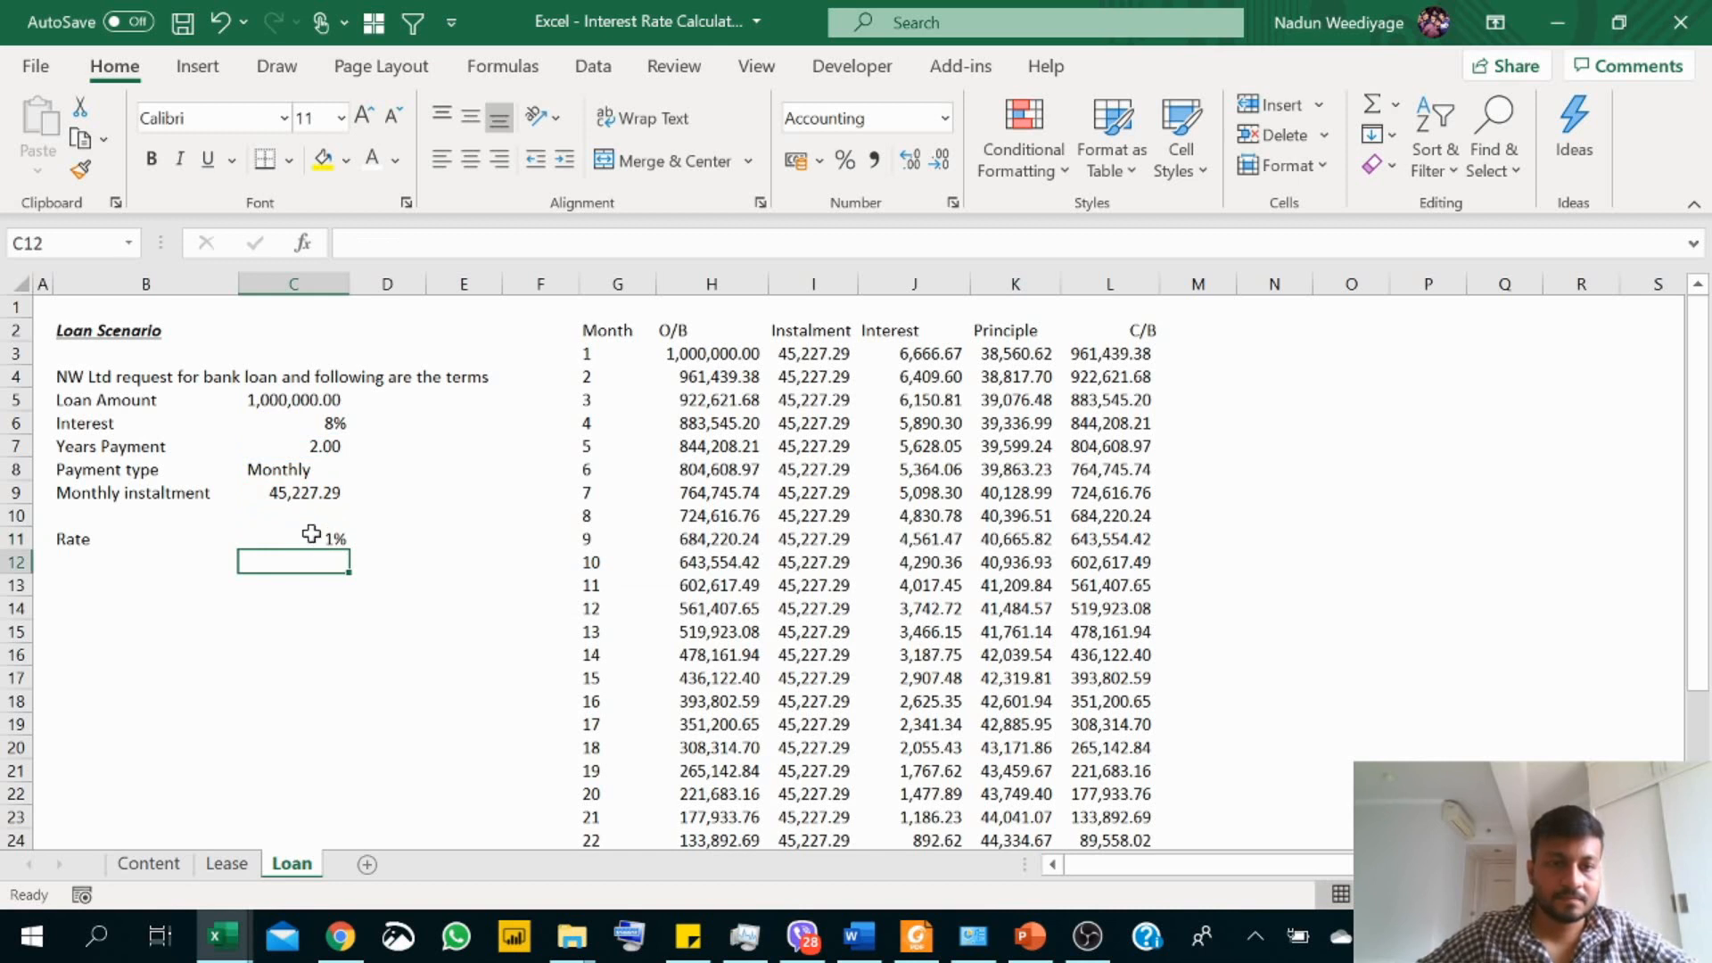
Step: Review the RATE formula in C11, and clear both it and the label in B11
{"action": "left_click", "coordinate": [310, 534]}
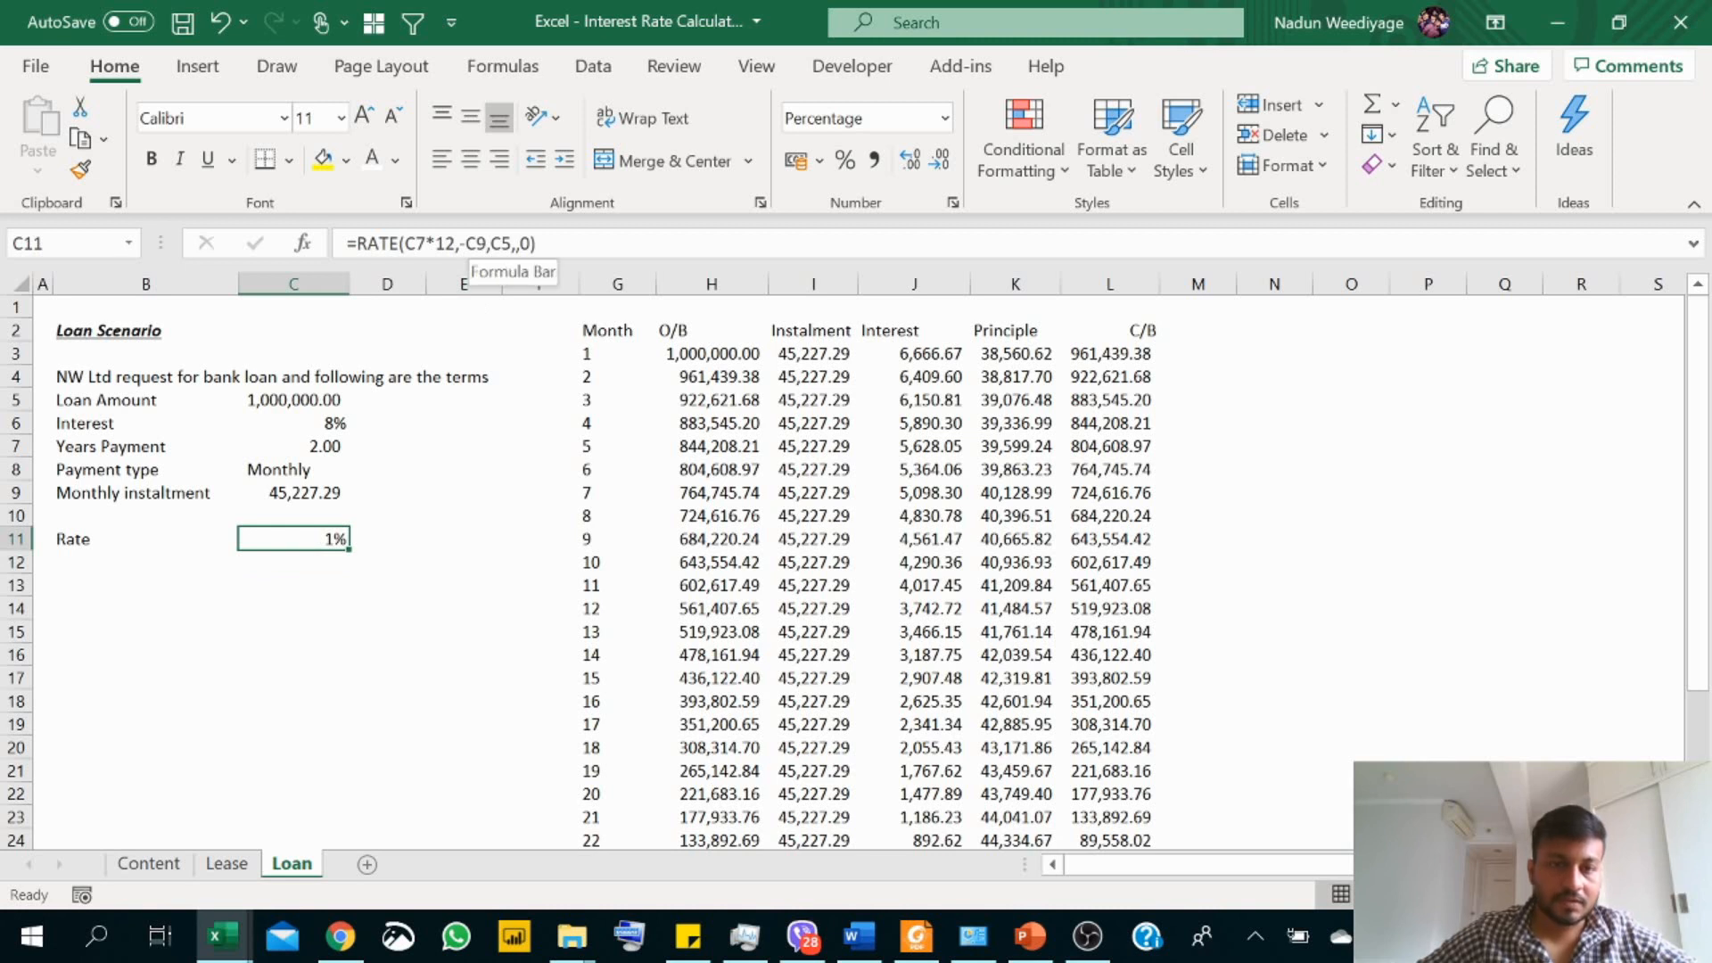
{"action": "key", "text": "Delete"}
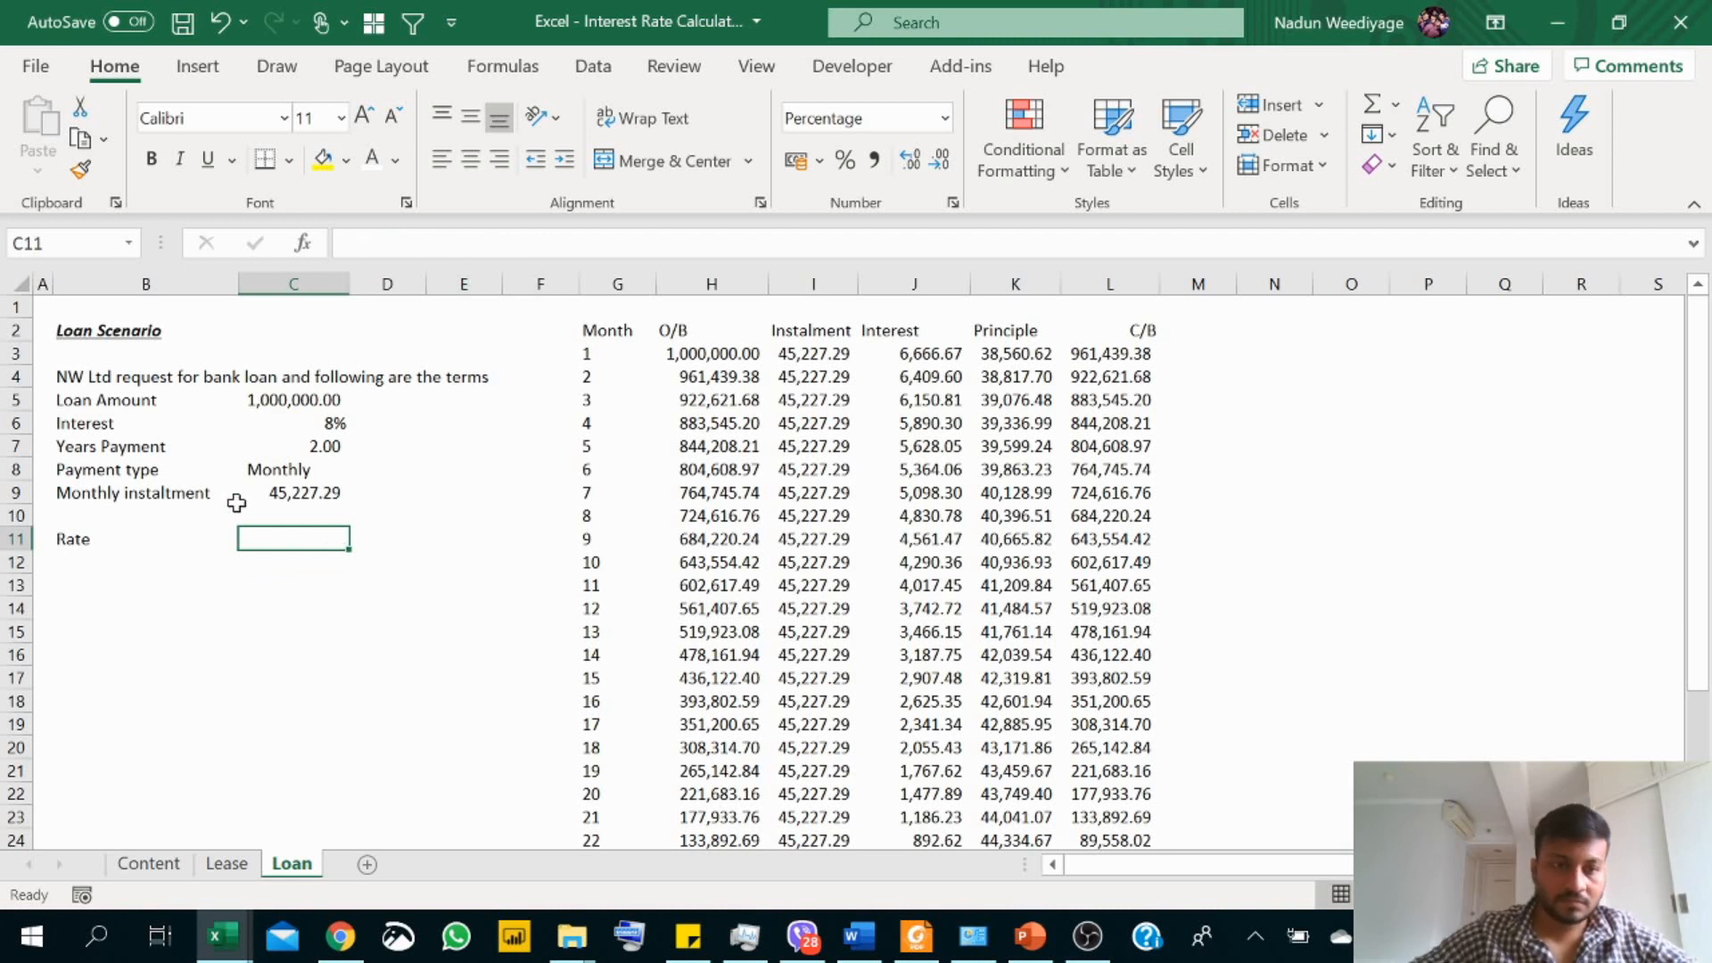
{"action": "left_click", "coordinate": [120, 538]}
{"action": "key", "text": "Delete"}
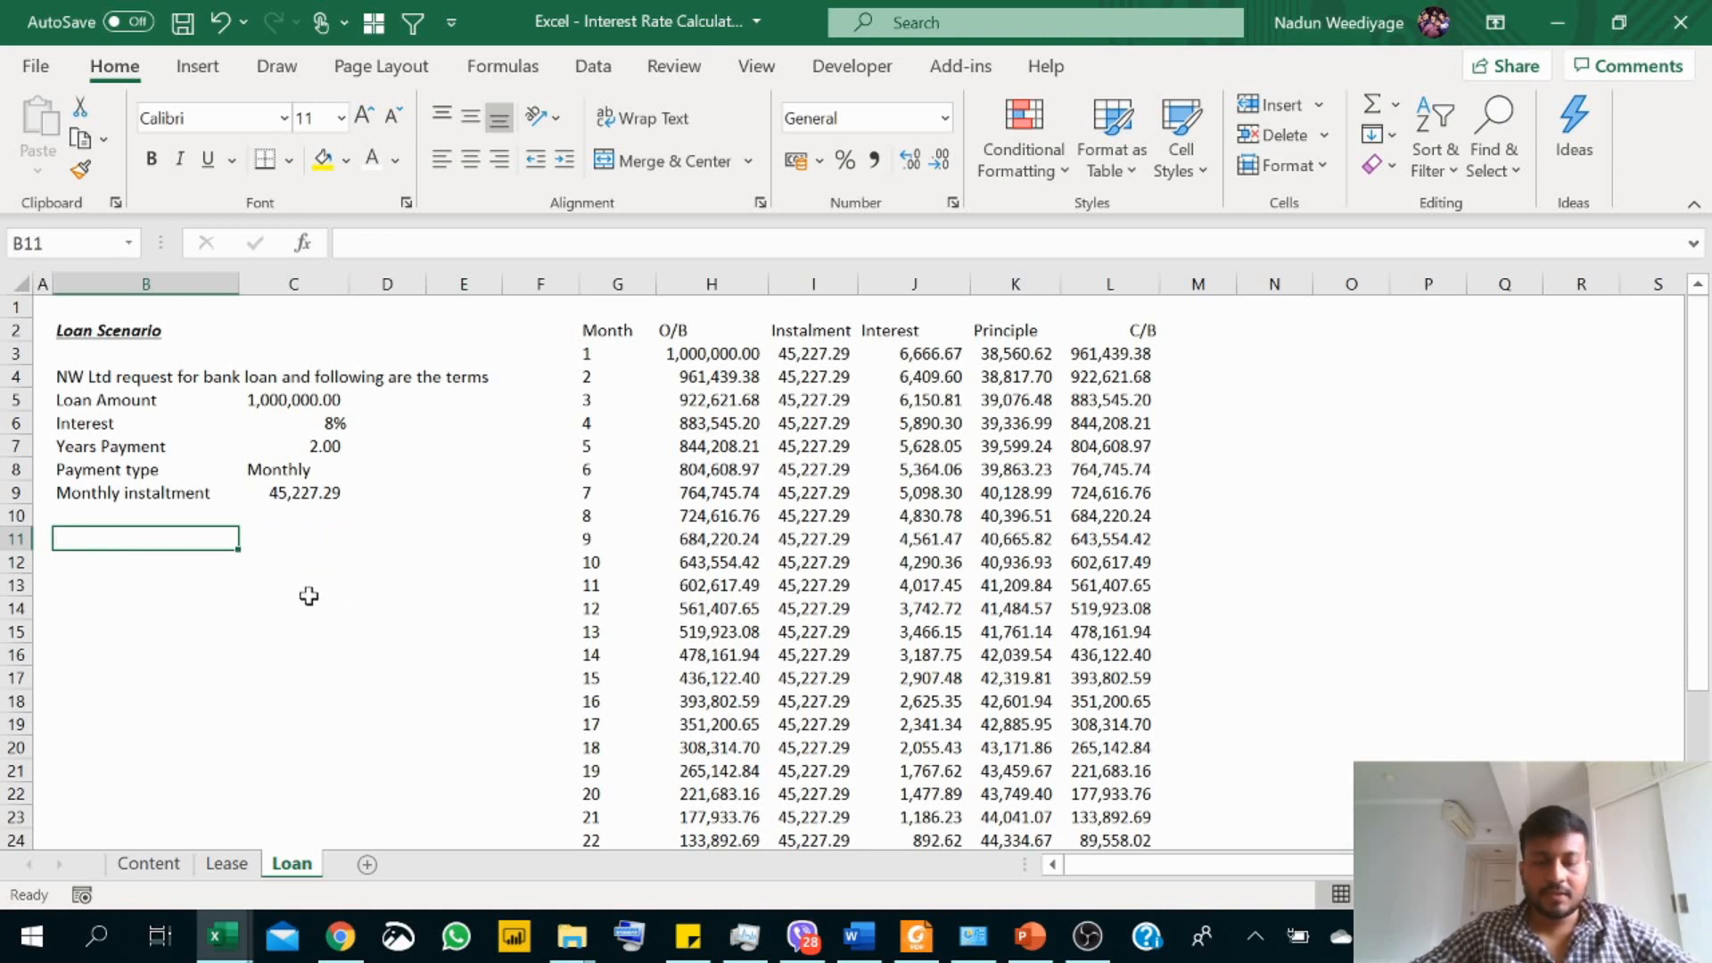
Step: Enter the label "Rate" in B11 again
{"action": "type", "text": "Rate"}
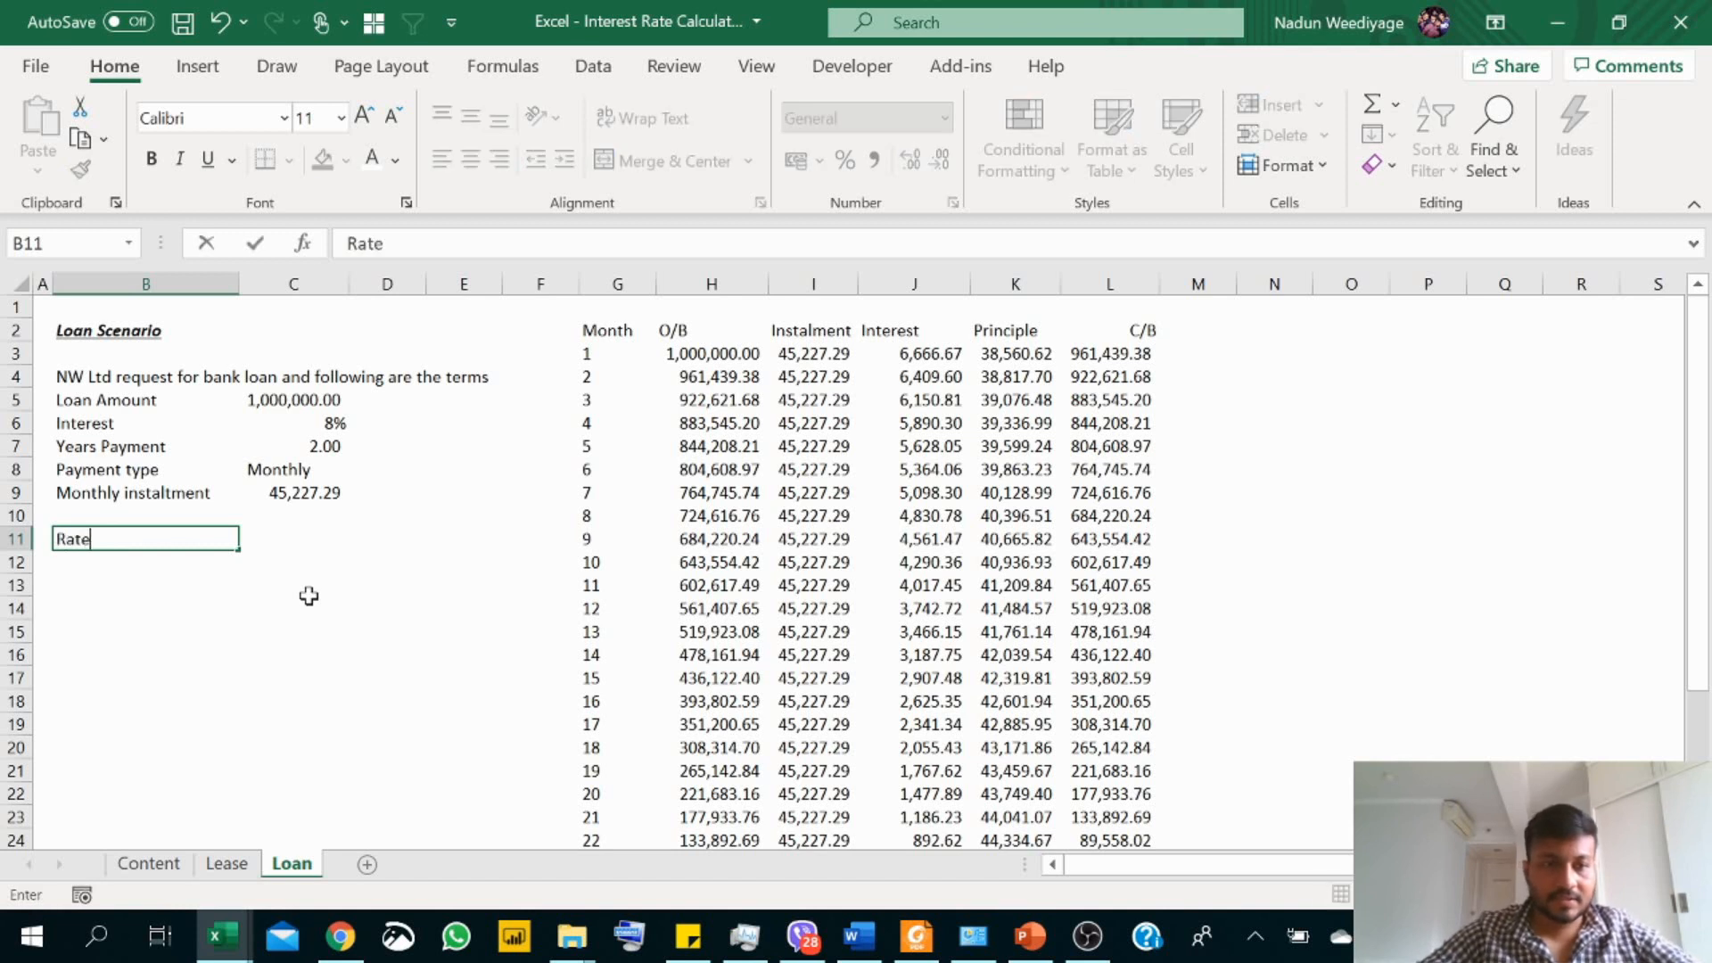
{"action": "key", "text": "Return"}
{"action": "key", "text": "Up"}
Step: Calculate the annual interest rate in C11, beside the Rate label, with =RATE(C7*12,-C9,C5,,0)*12
{"action": "key", "text": "Right"}
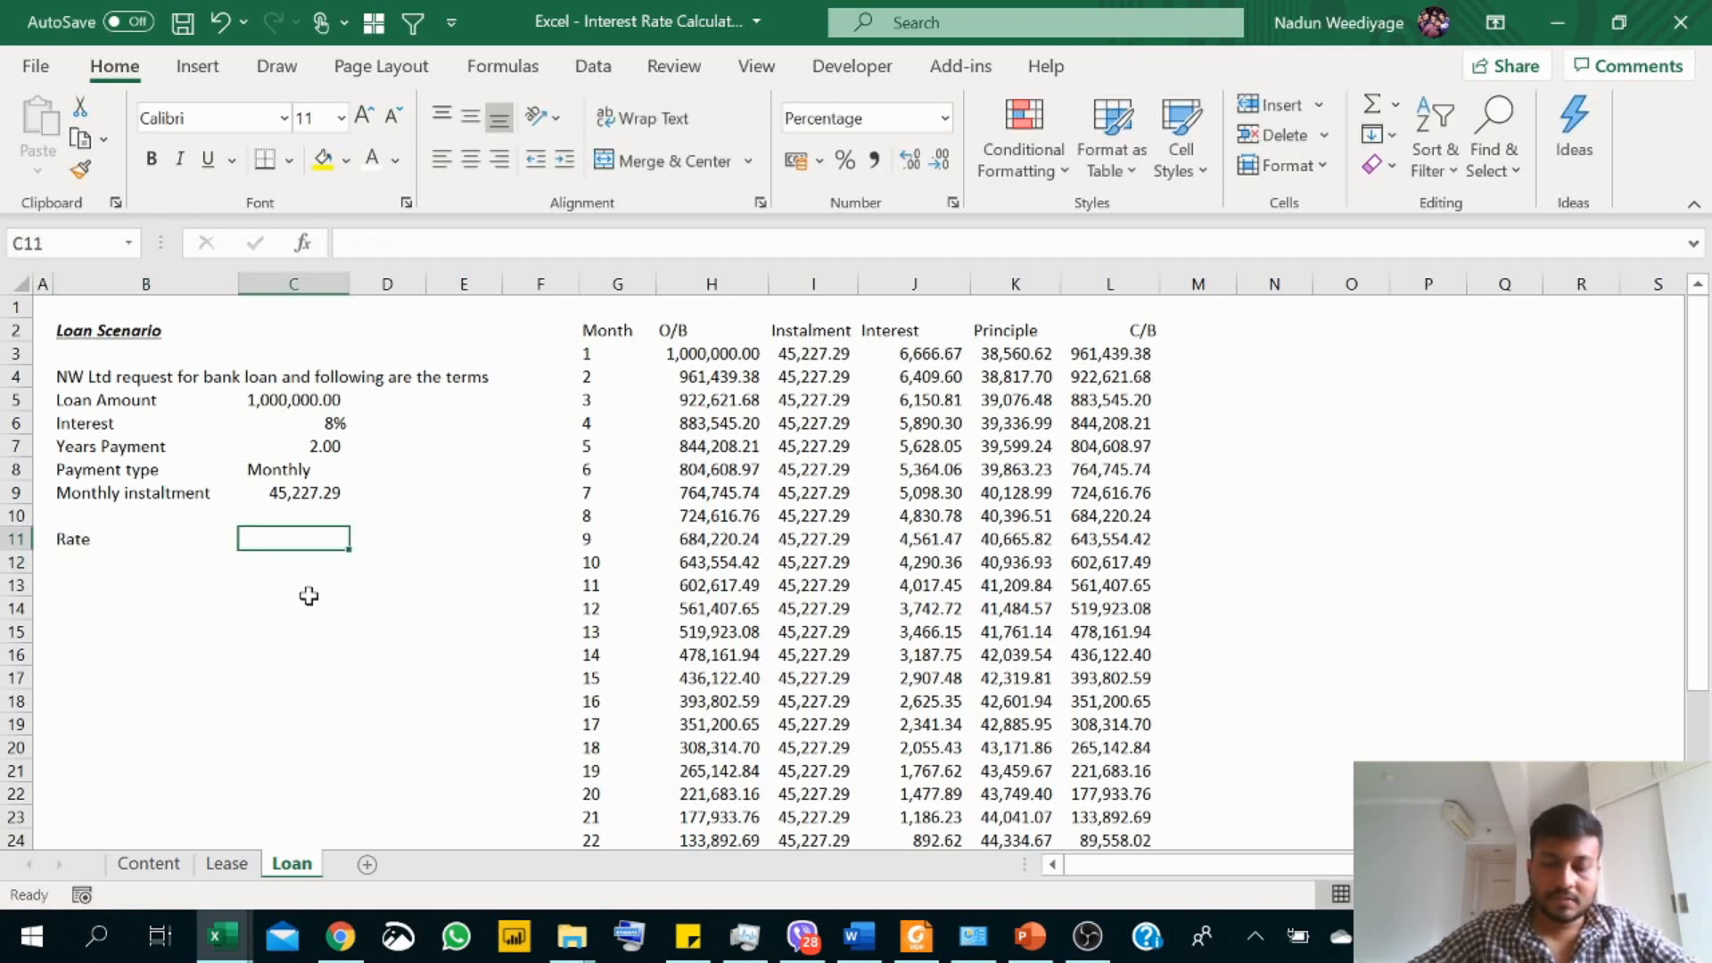
{"action": "type", "text": "="}
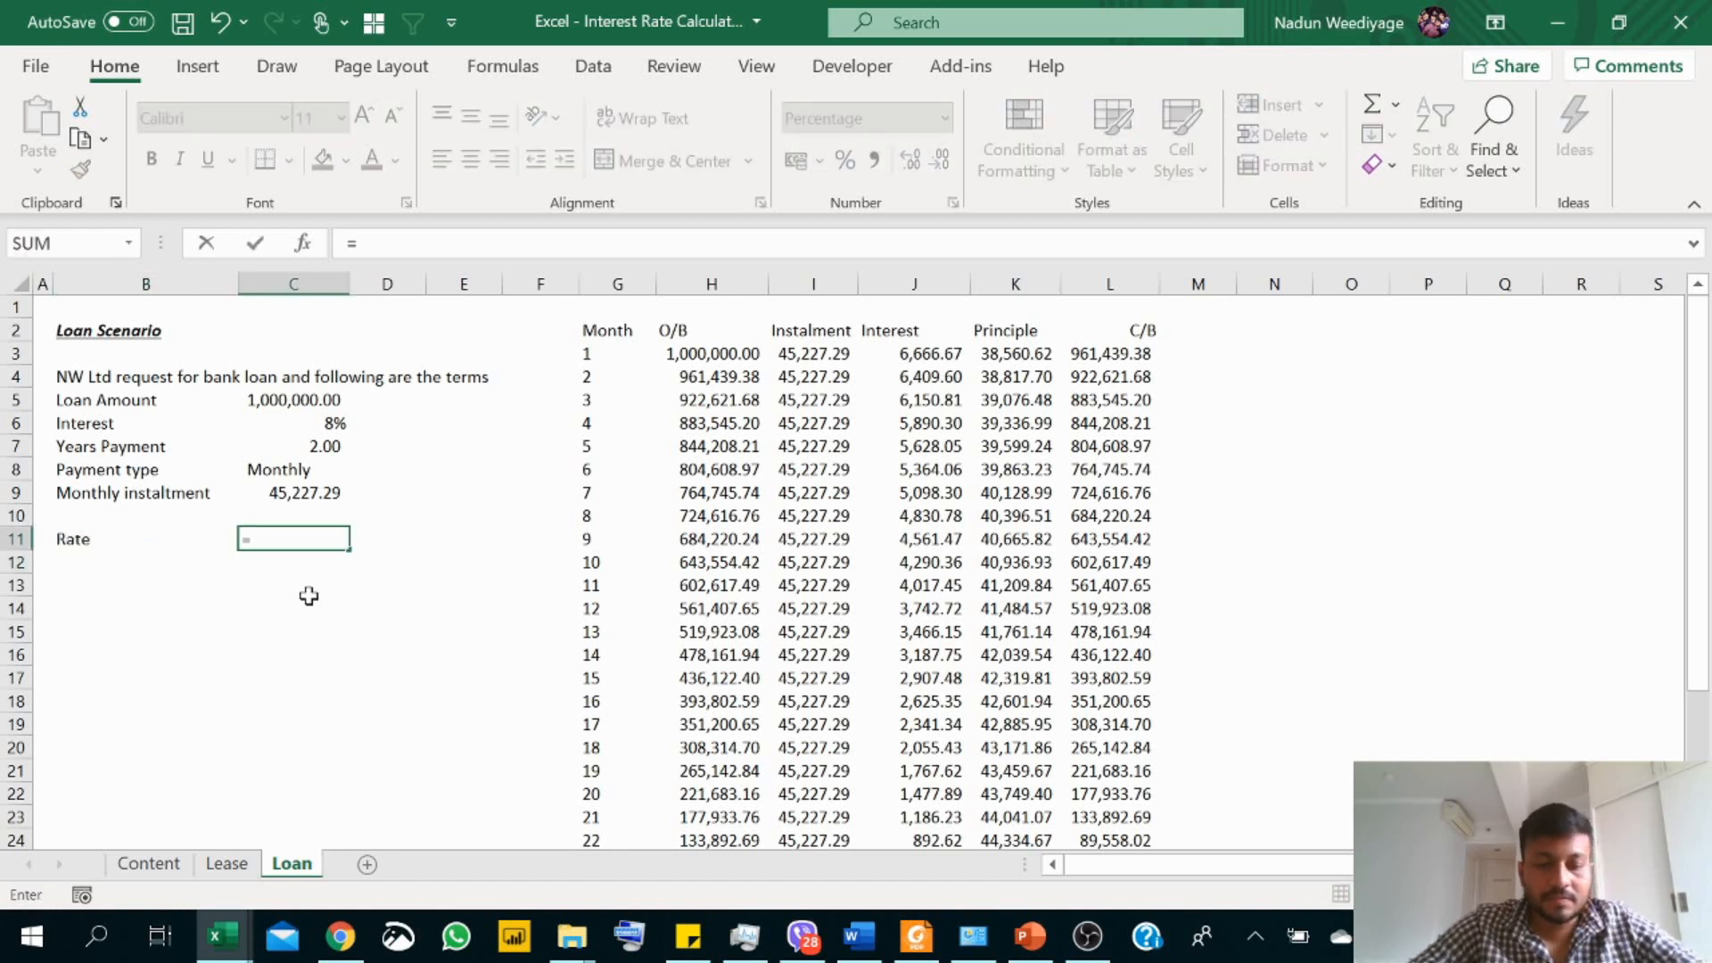
{"action": "type", "text": "RATE("}
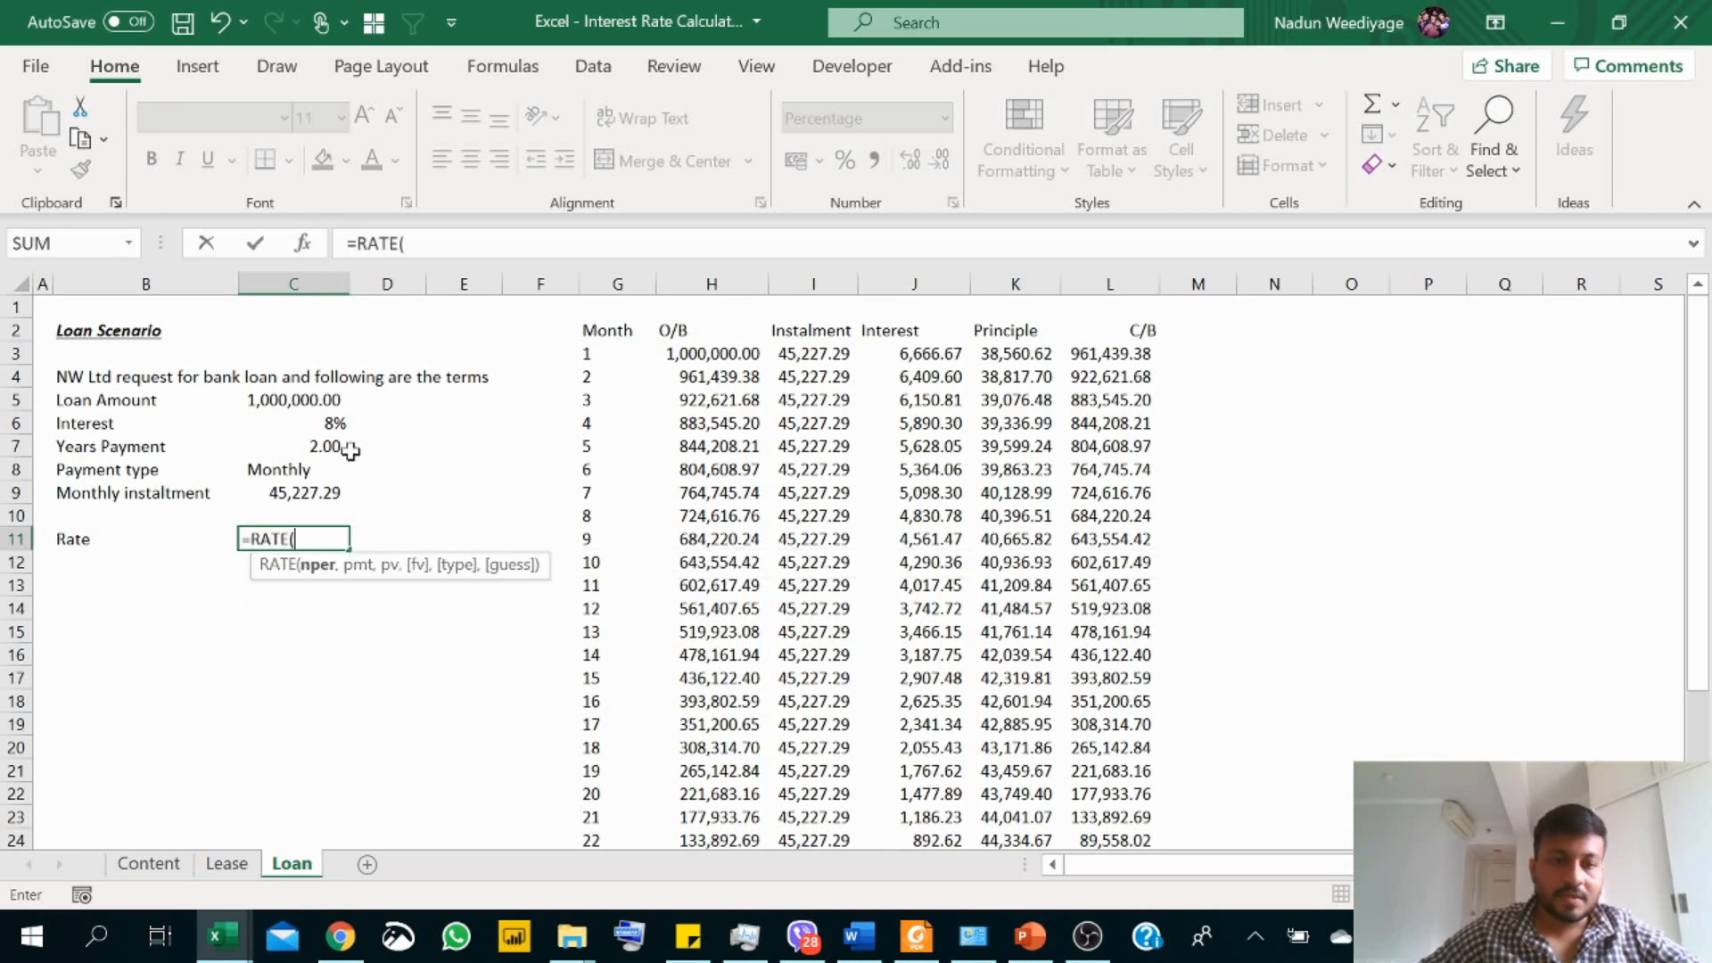
{"action": "left_click", "coordinate": [298, 446]}
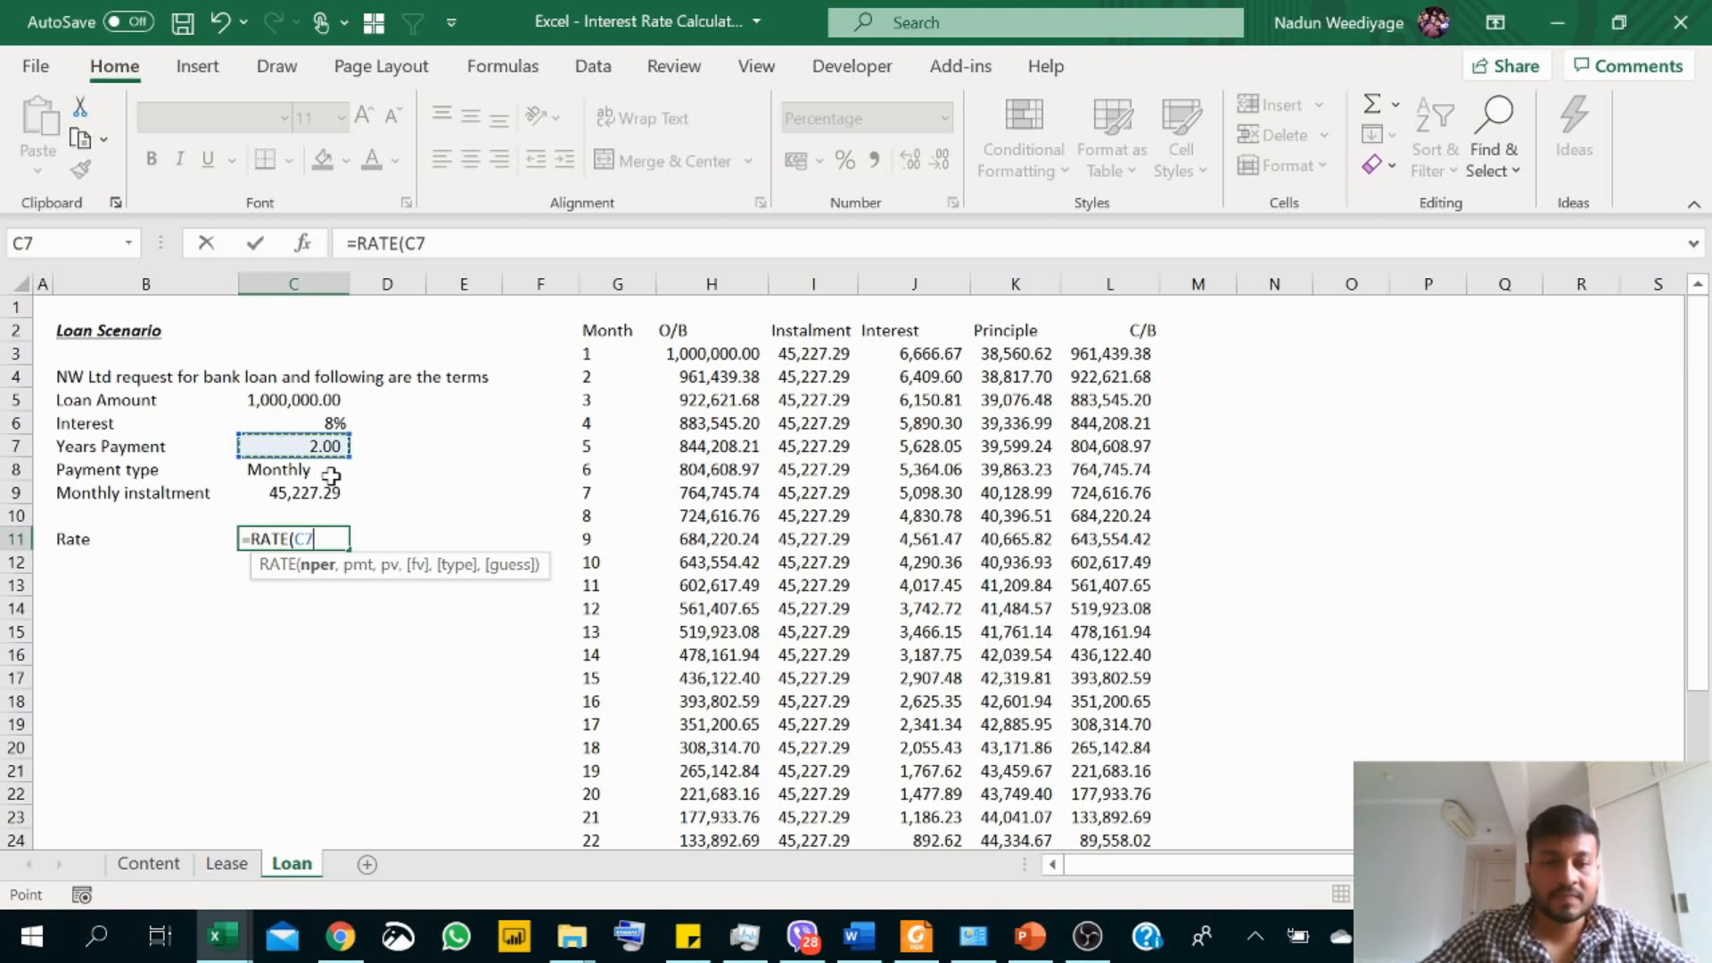
{"action": "type", "text": "*"}
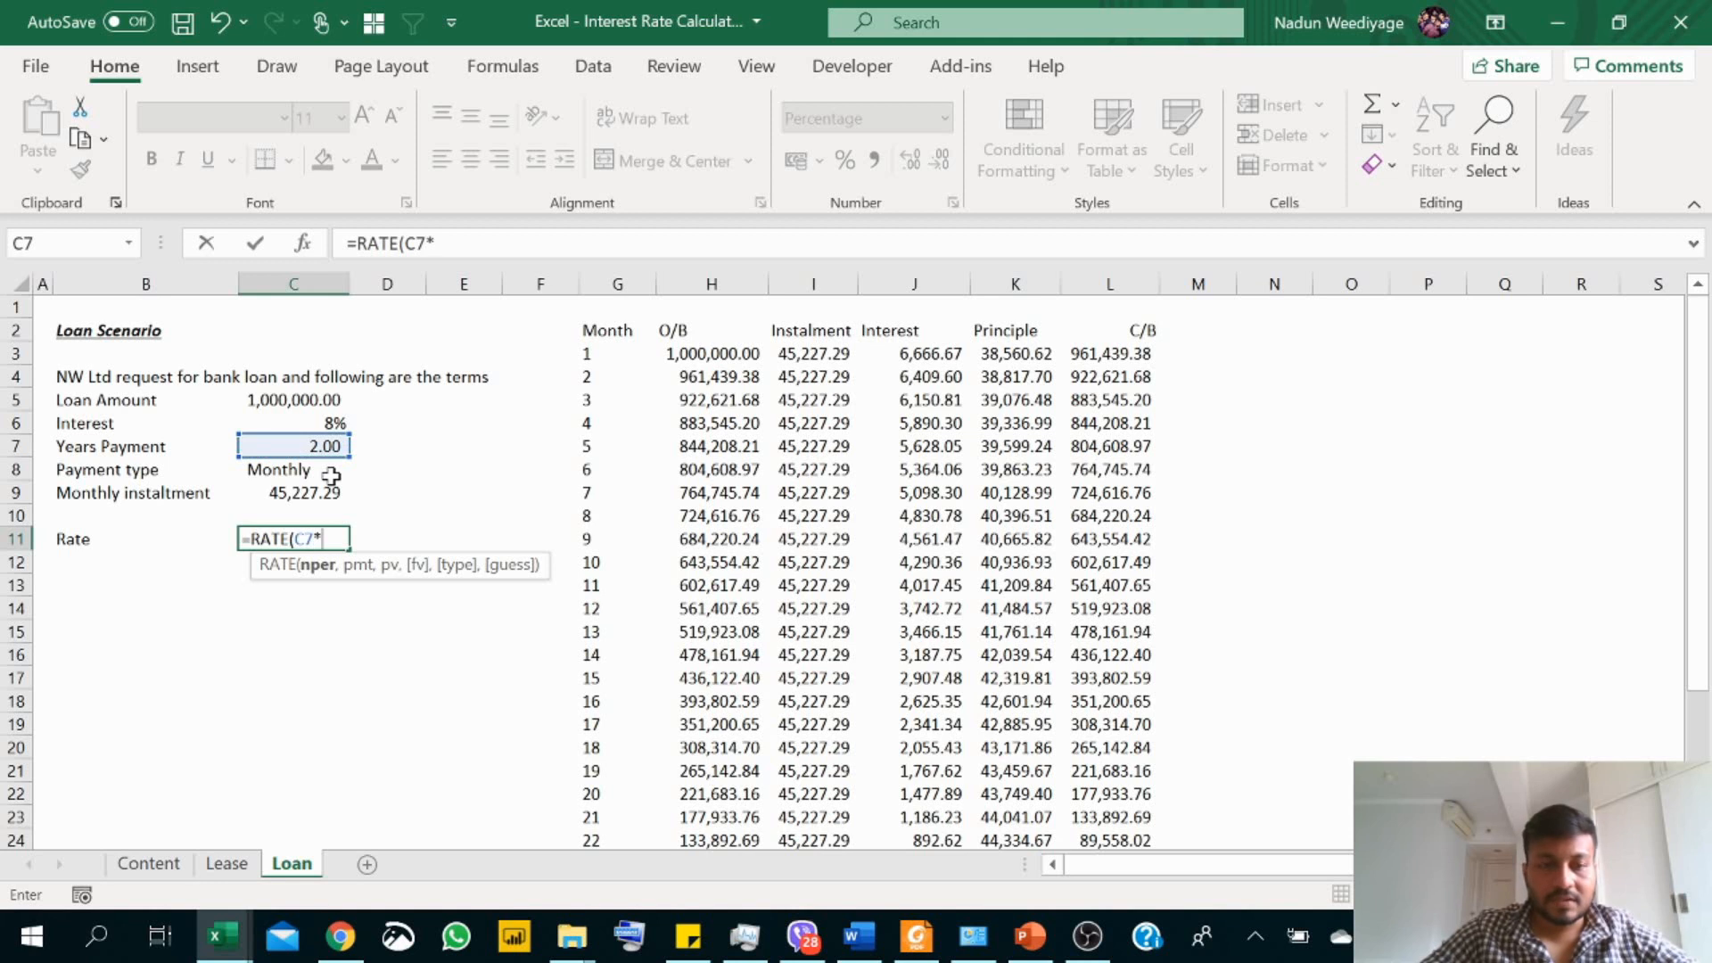
{"action": "type", "text": "12"}
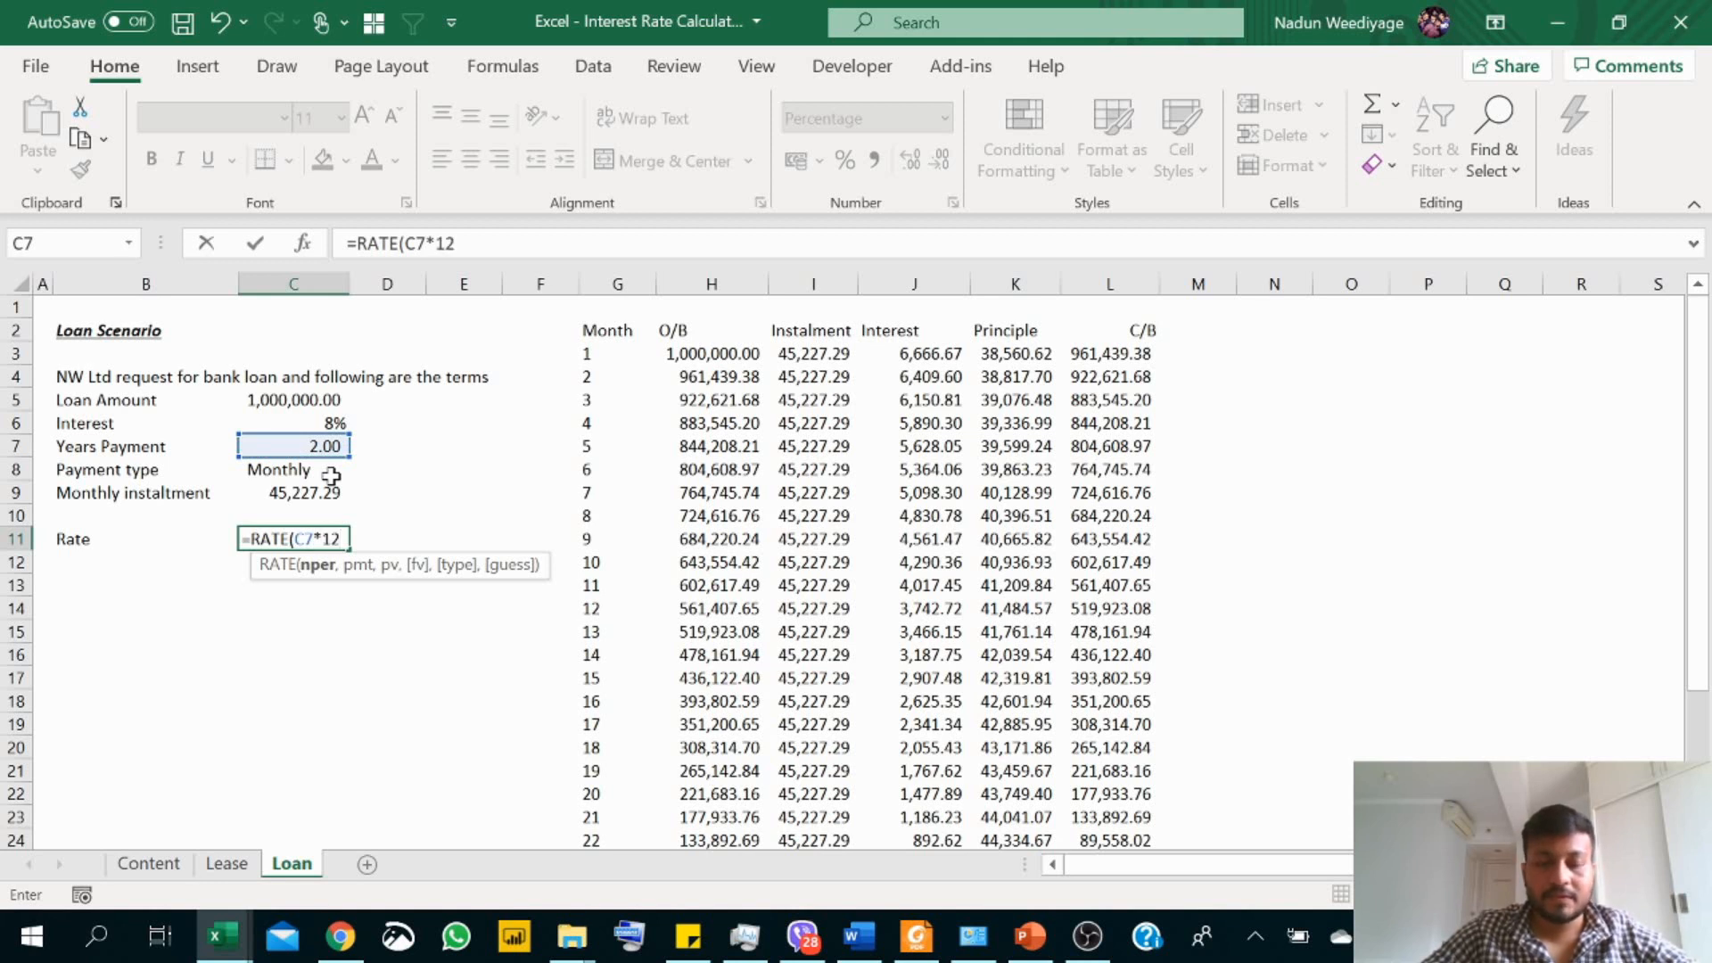
{"action": "type", "text": ","}
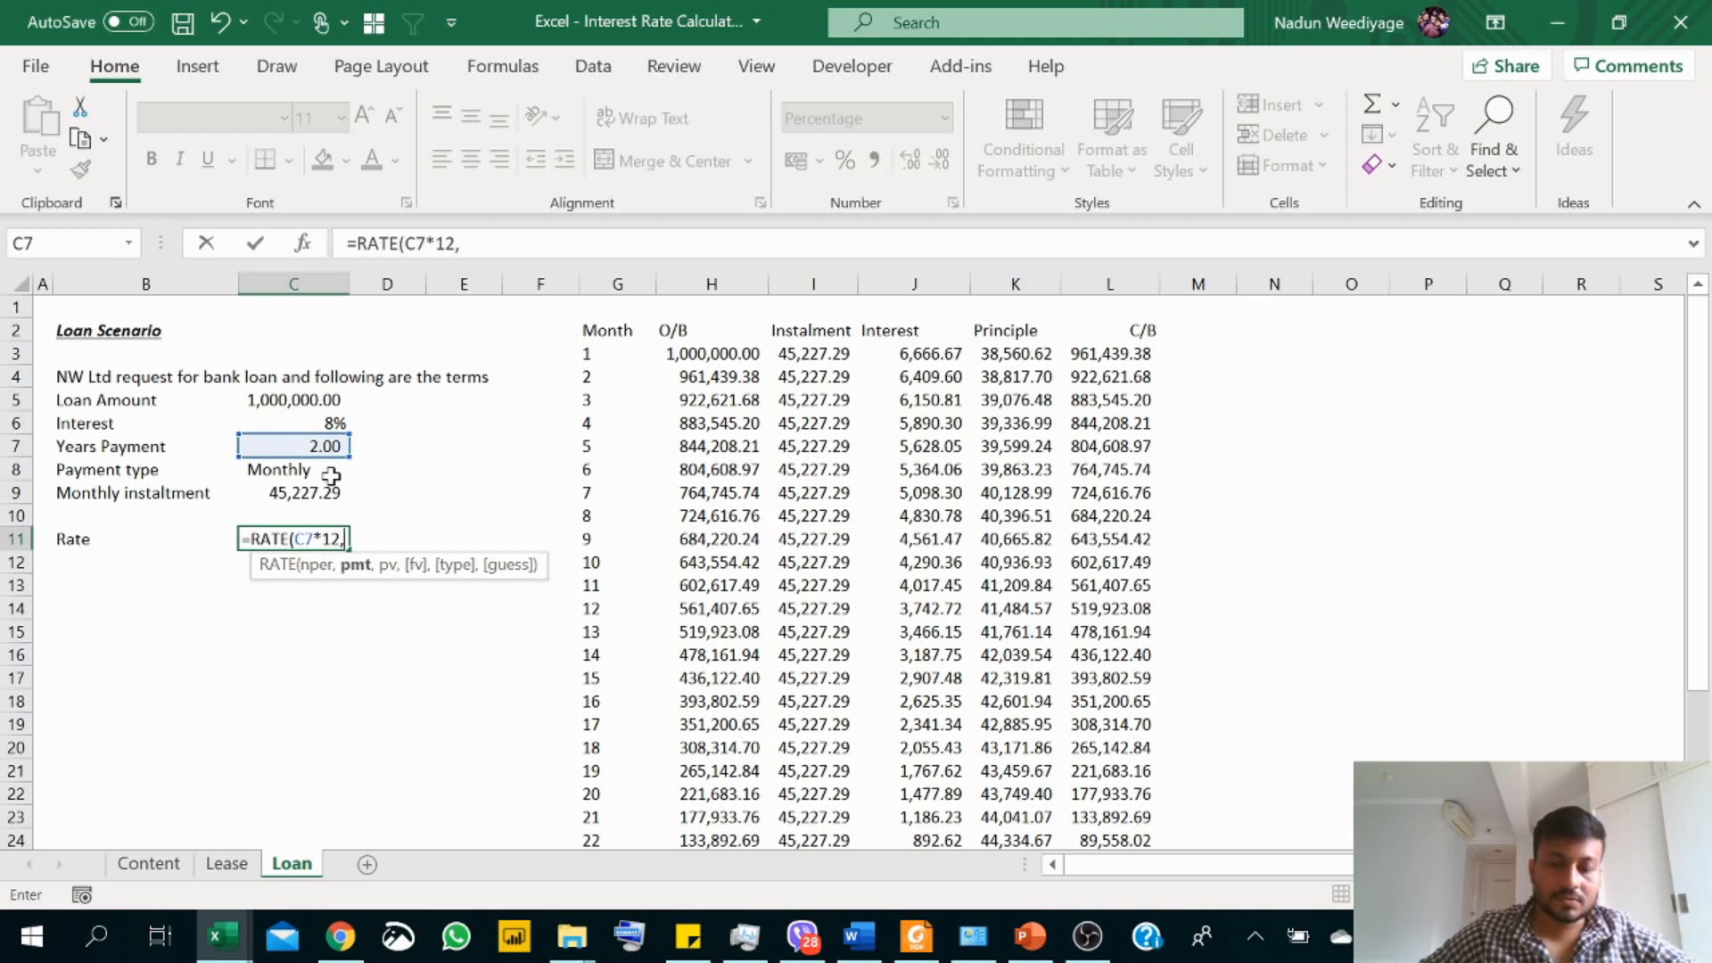
{"action": "type", "text": "-"}
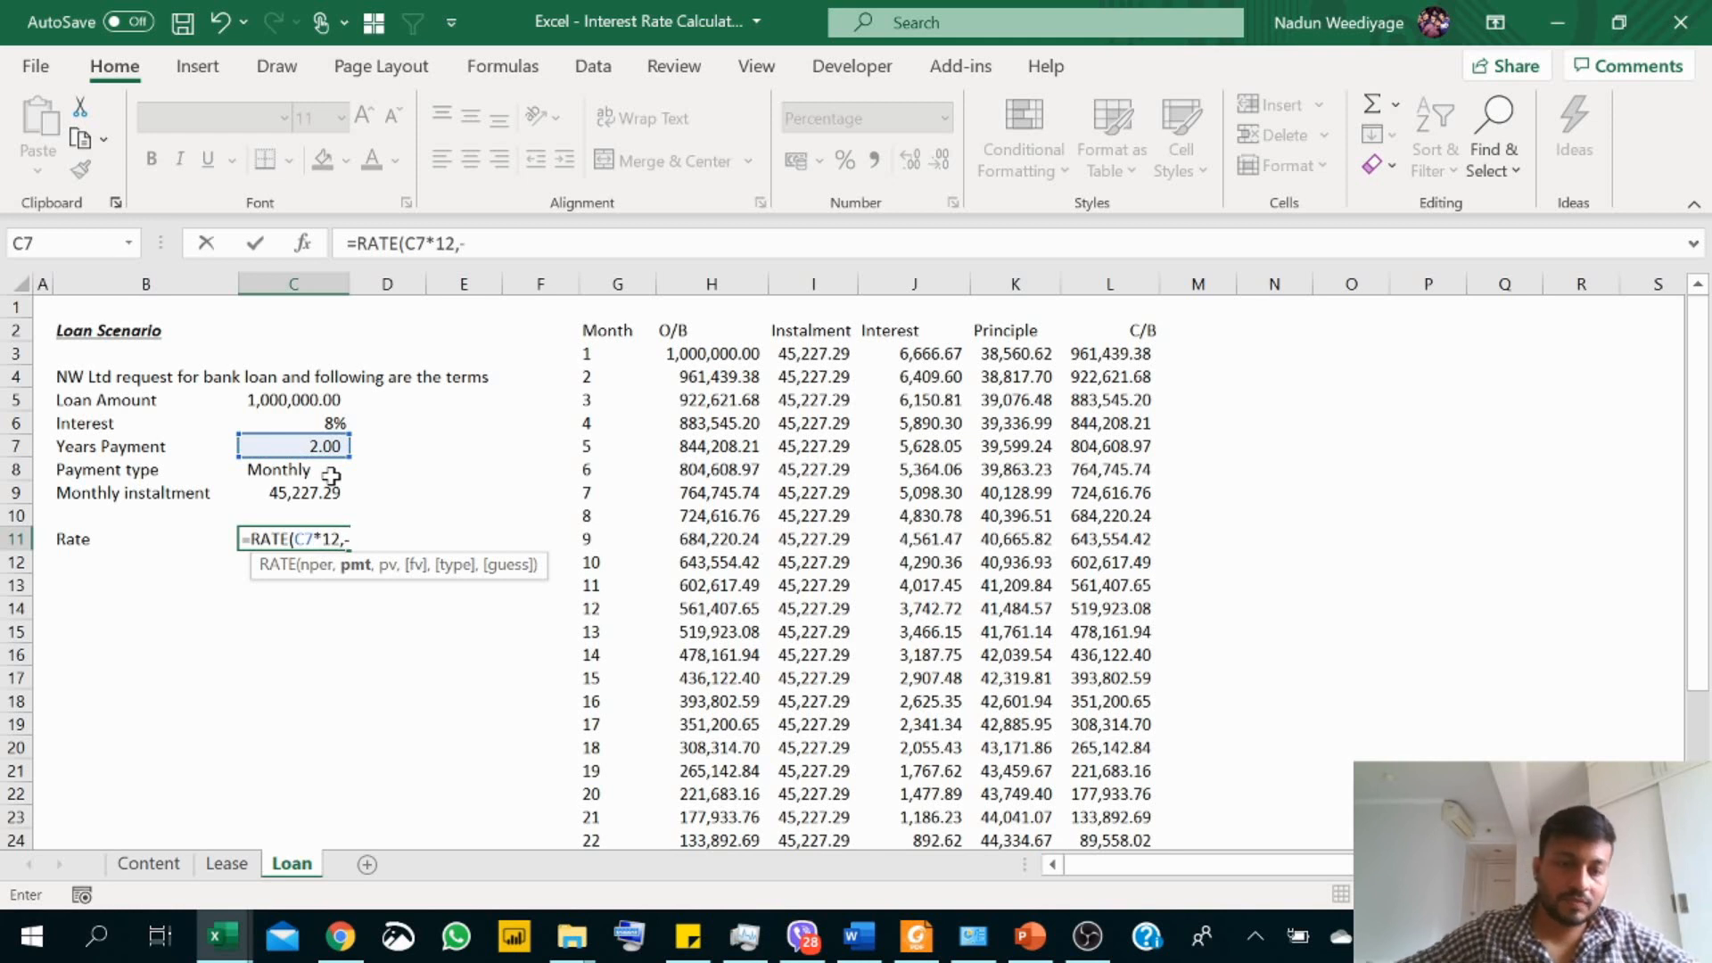
{"action": "left_click", "coordinate": [316, 494]}
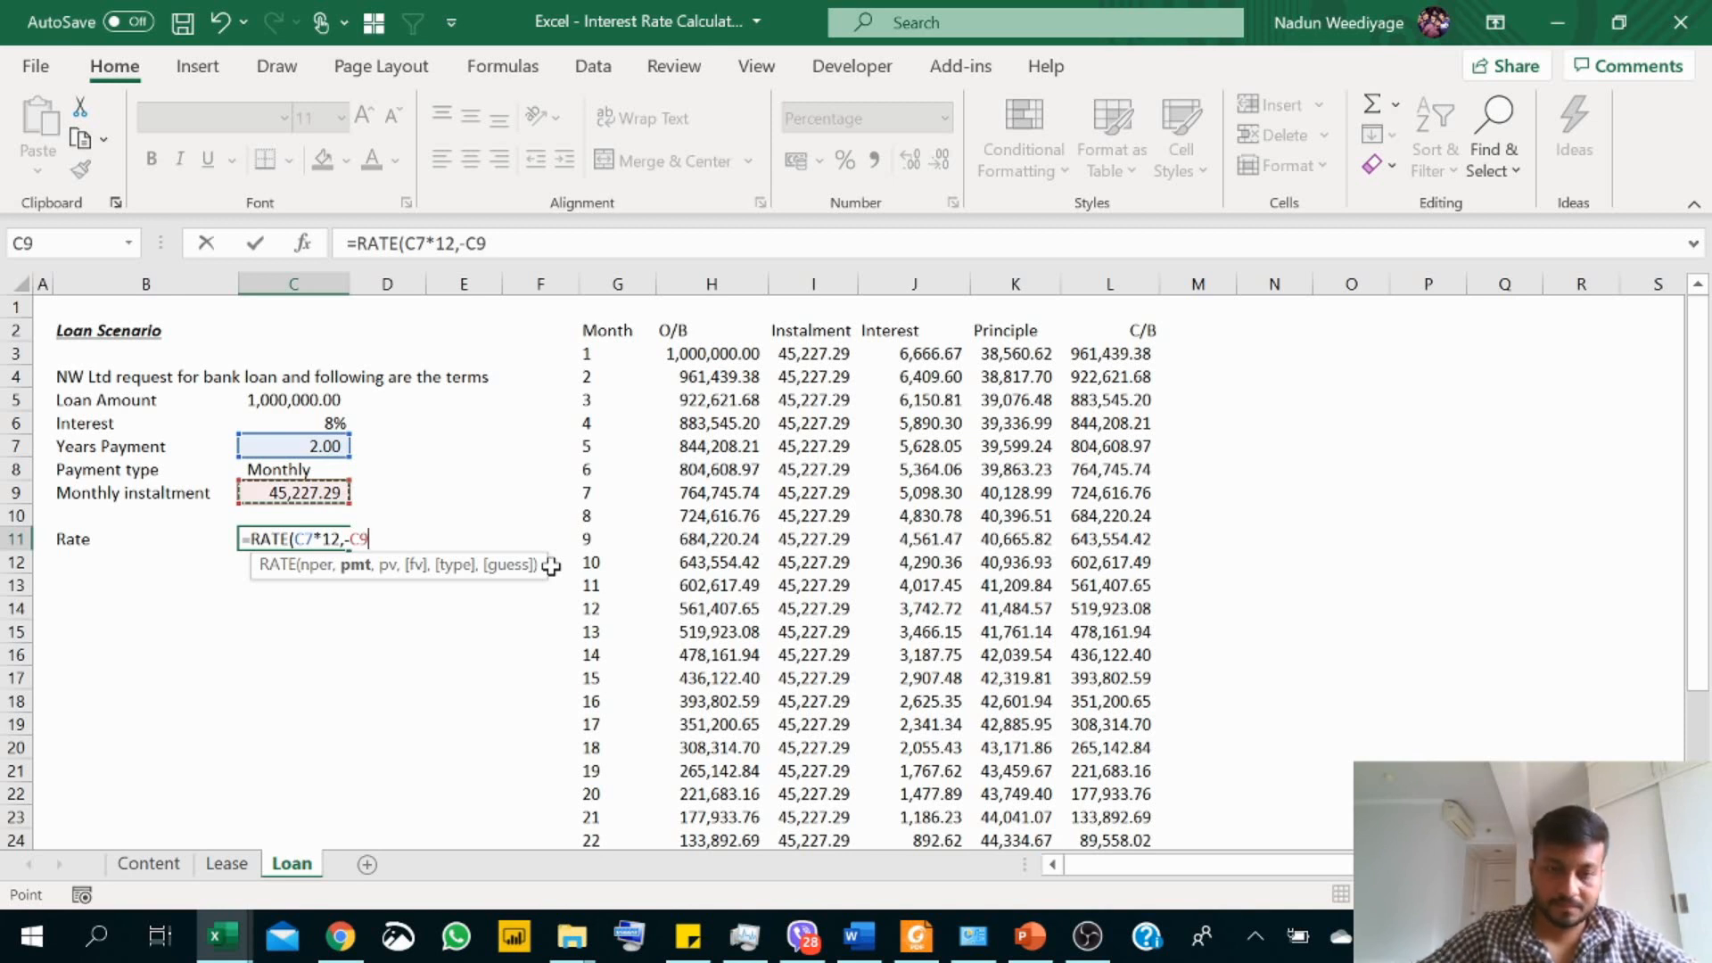
{"action": "type", "text": ","}
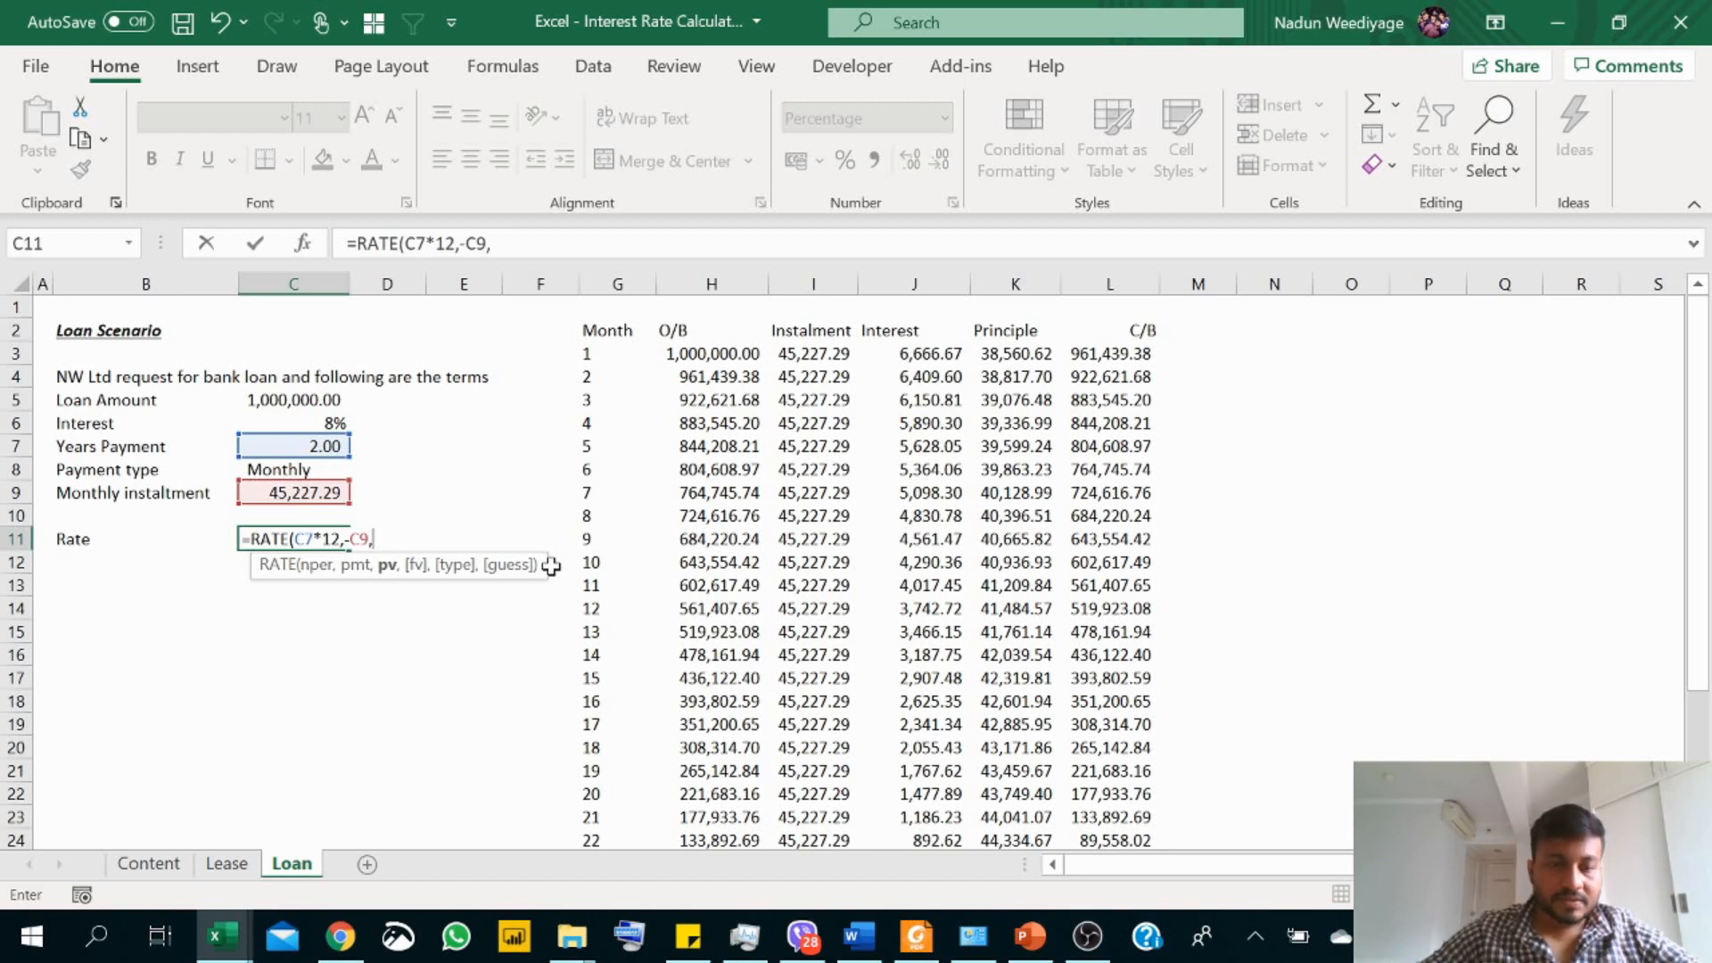
{"action": "left_click", "coordinate": [270, 403]}
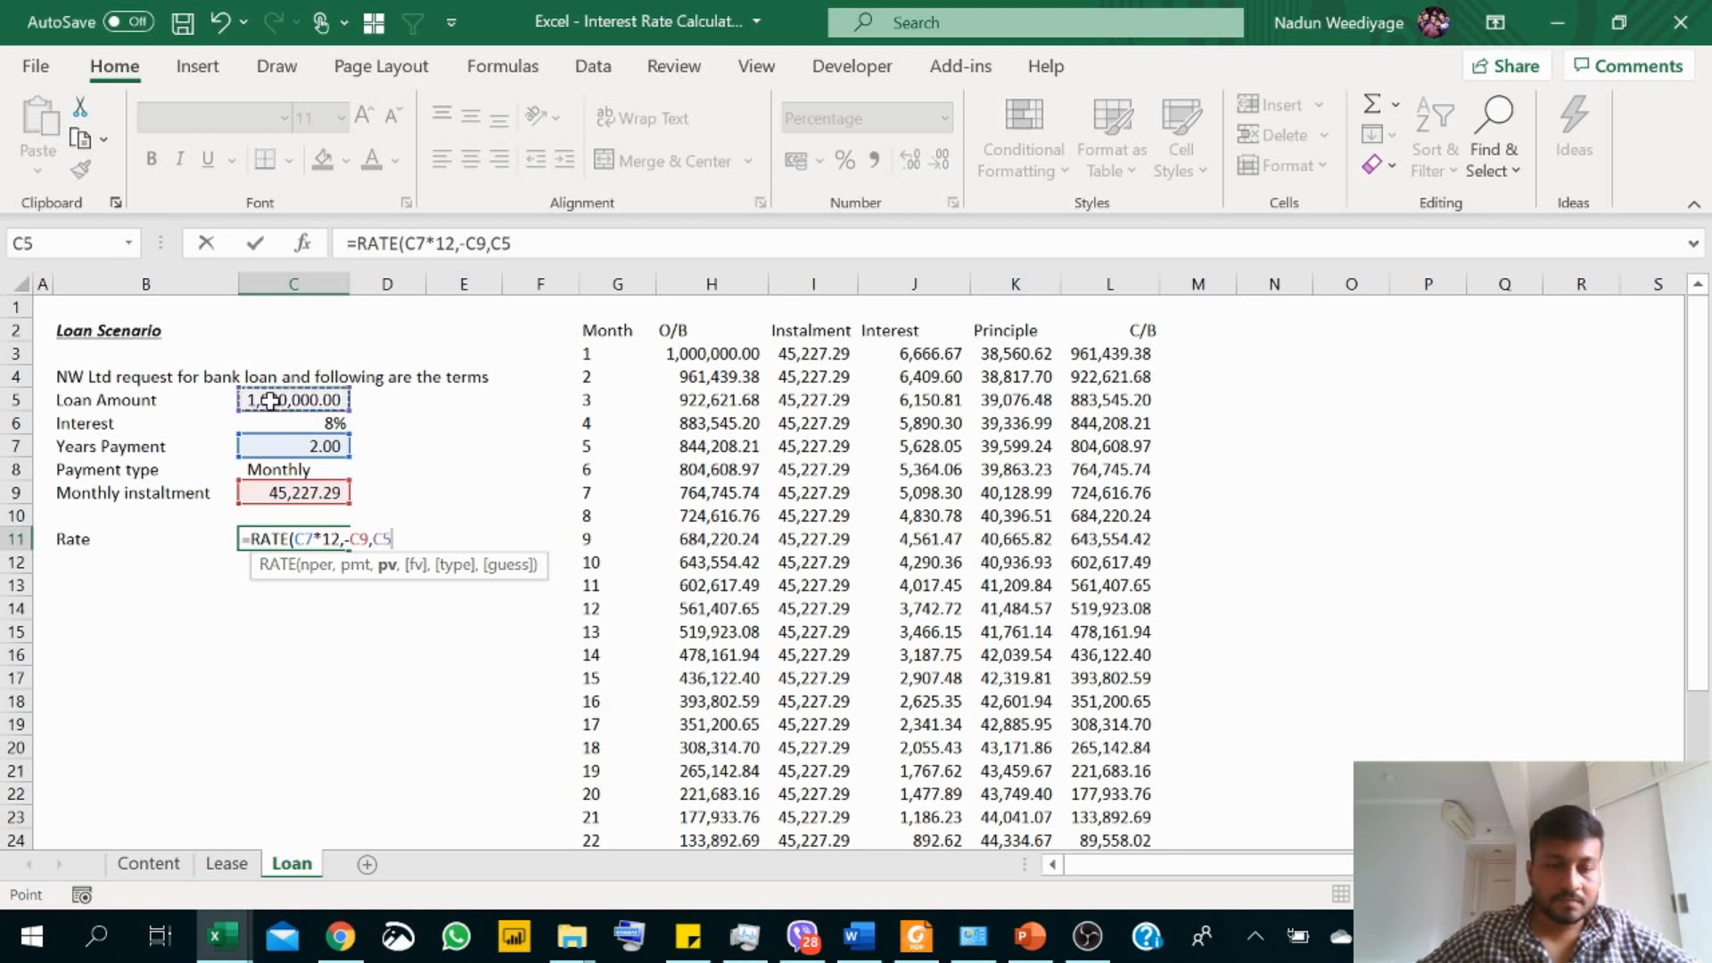
{"action": "type", "text": ","}
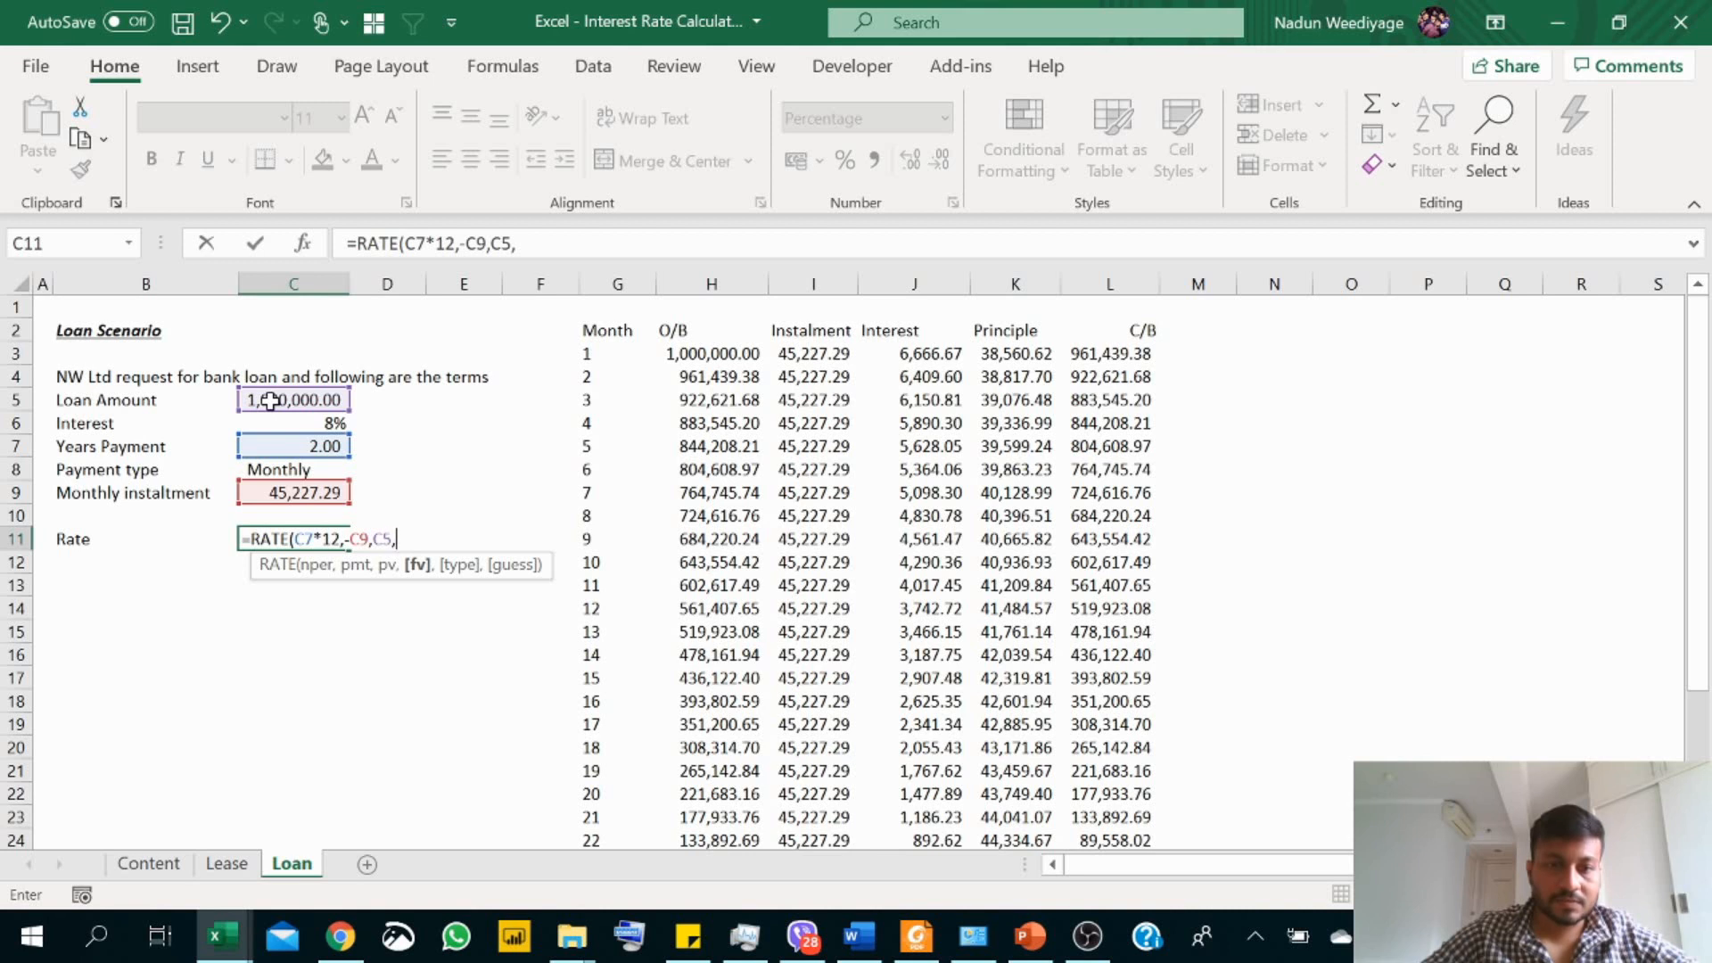
{"action": "type", "text": ",0)"}
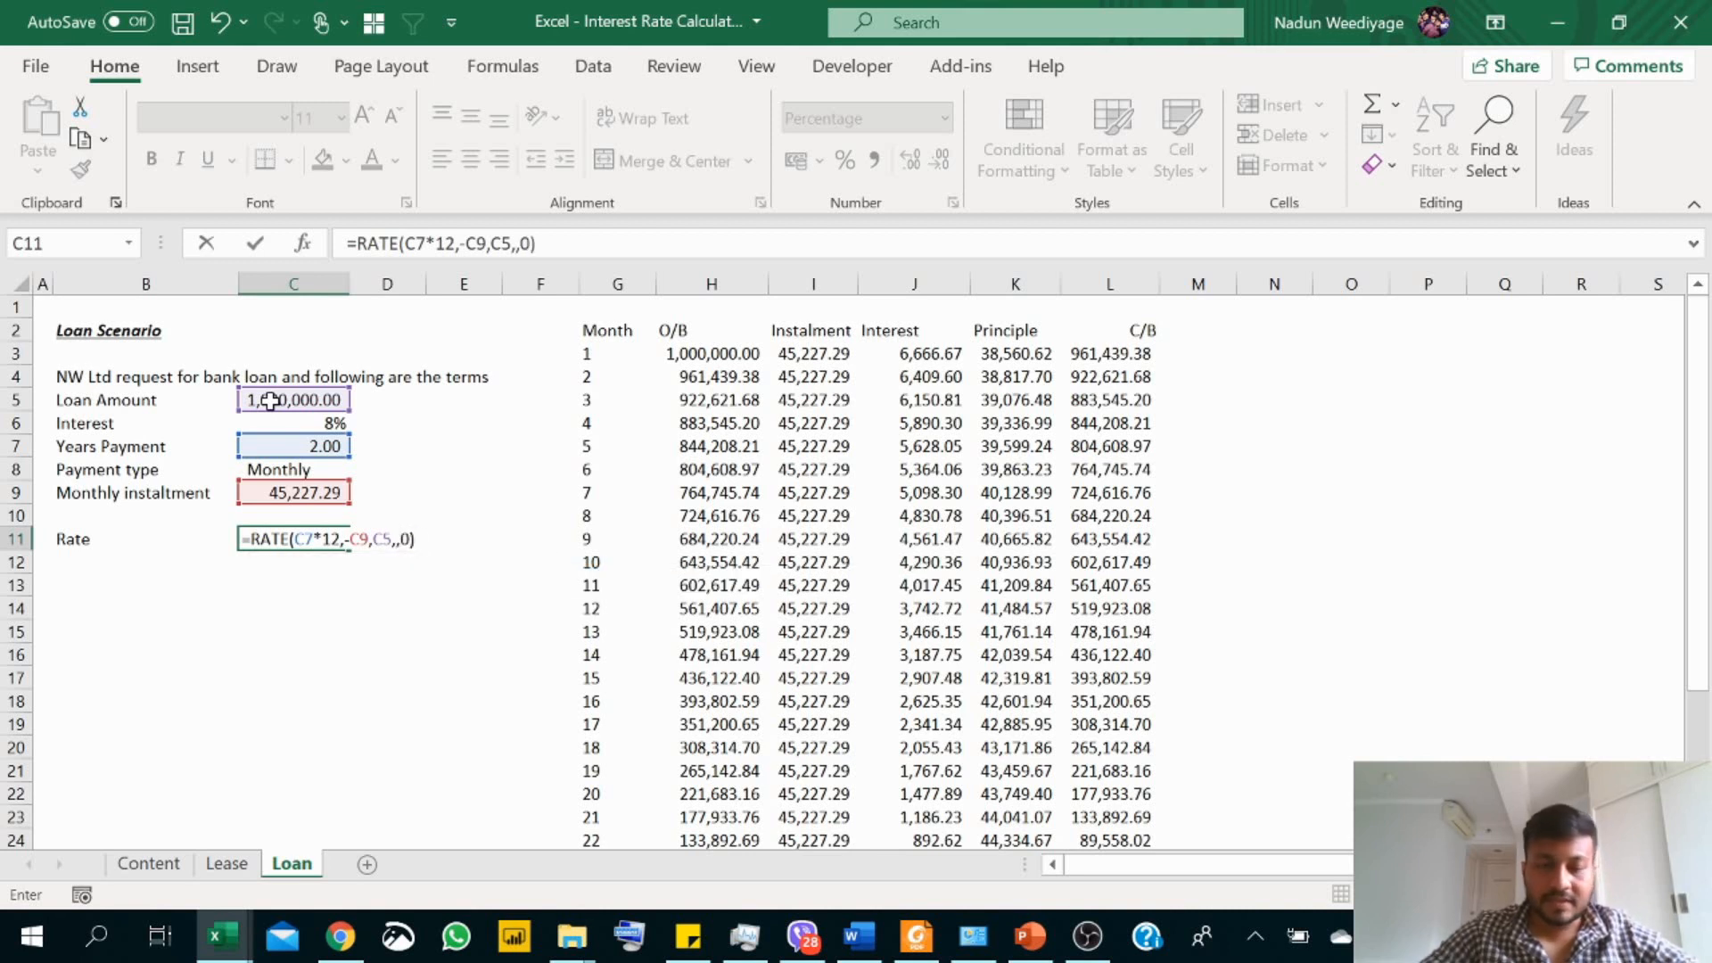
{"action": "type", "text": "*"}
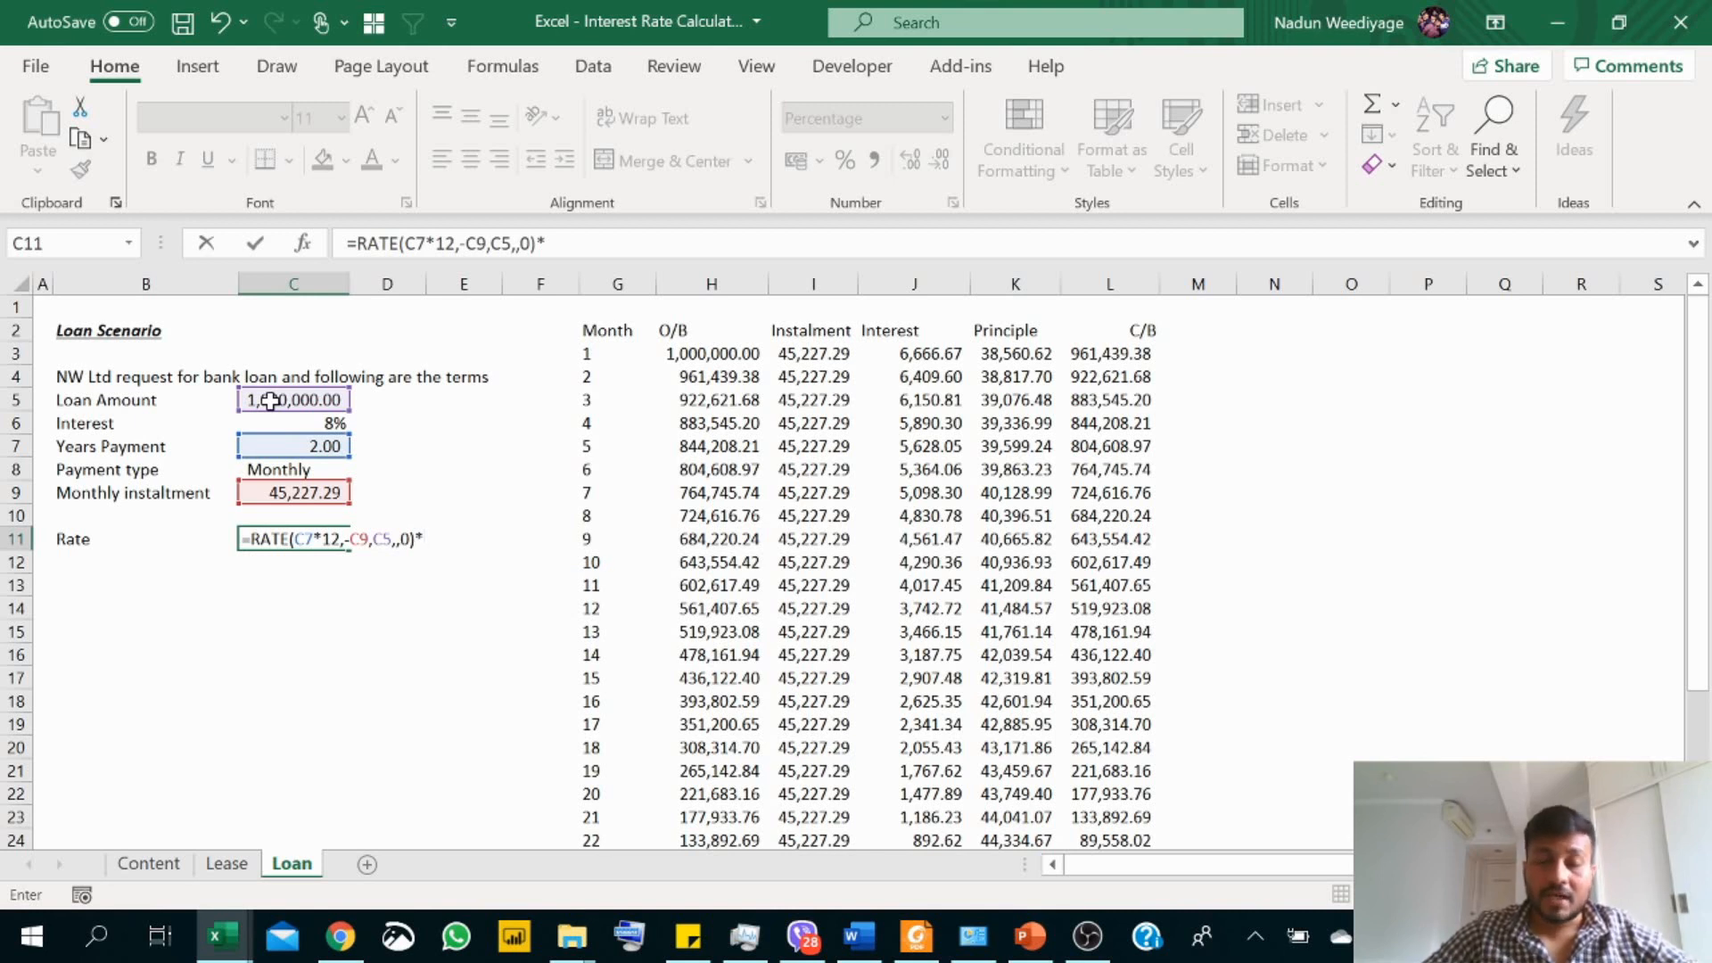
{"action": "type", "text": "12"}
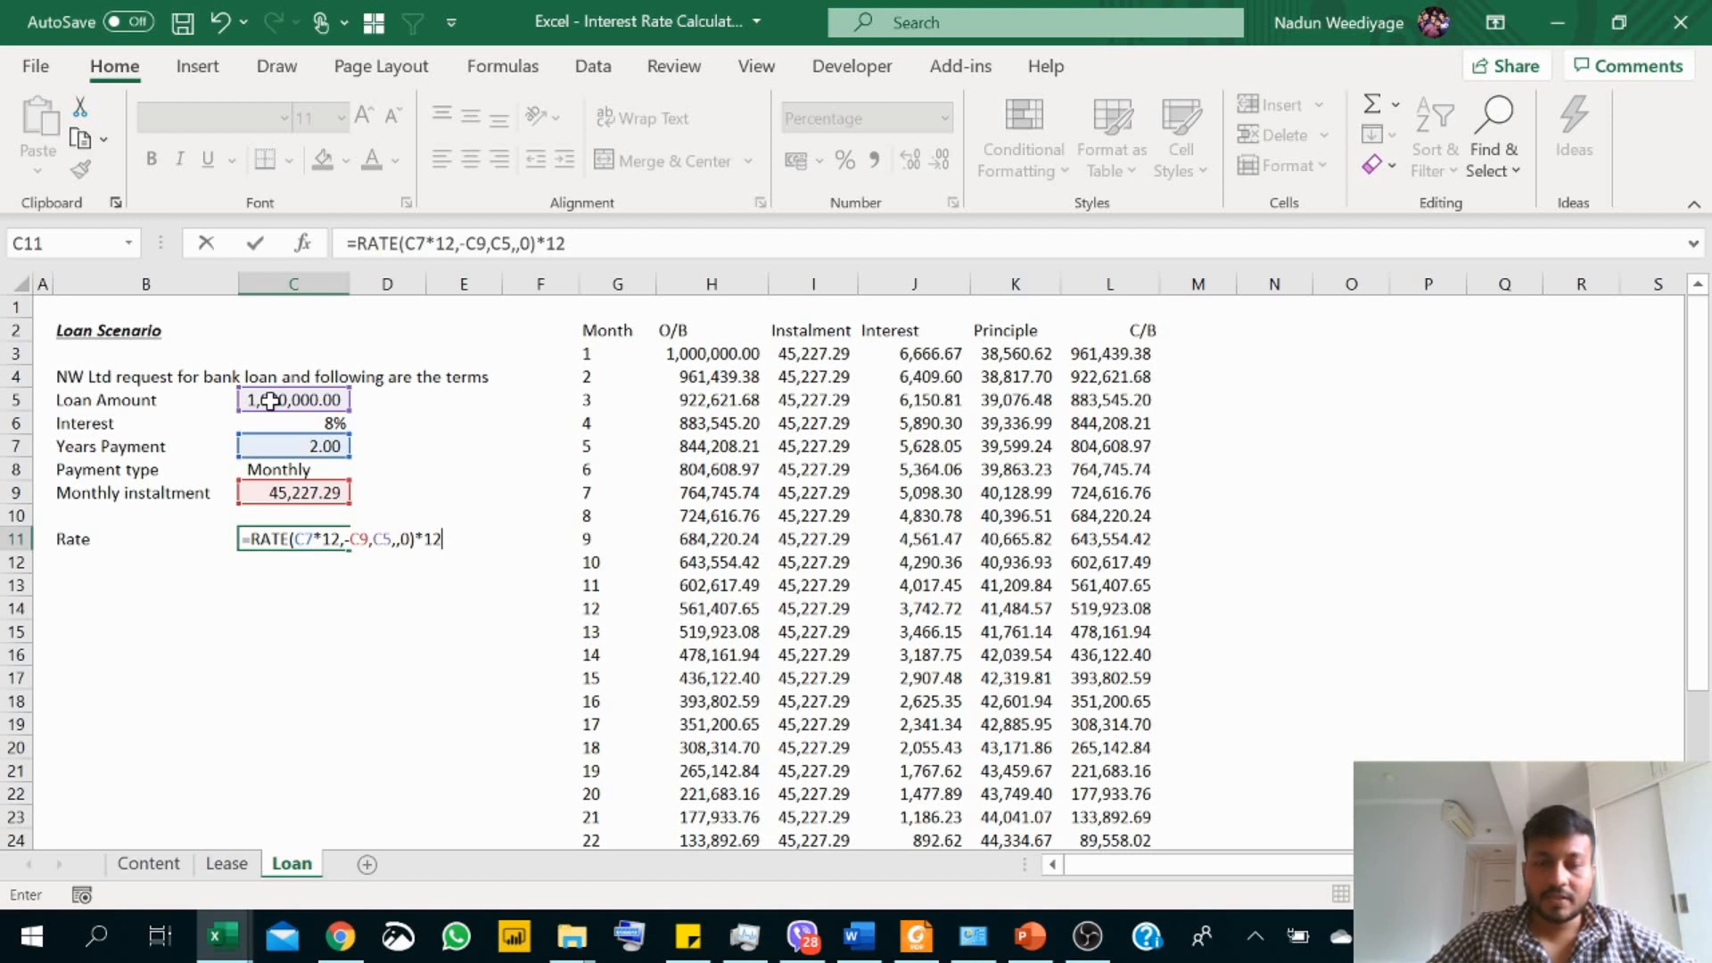
{"action": "key", "text": "Return"}
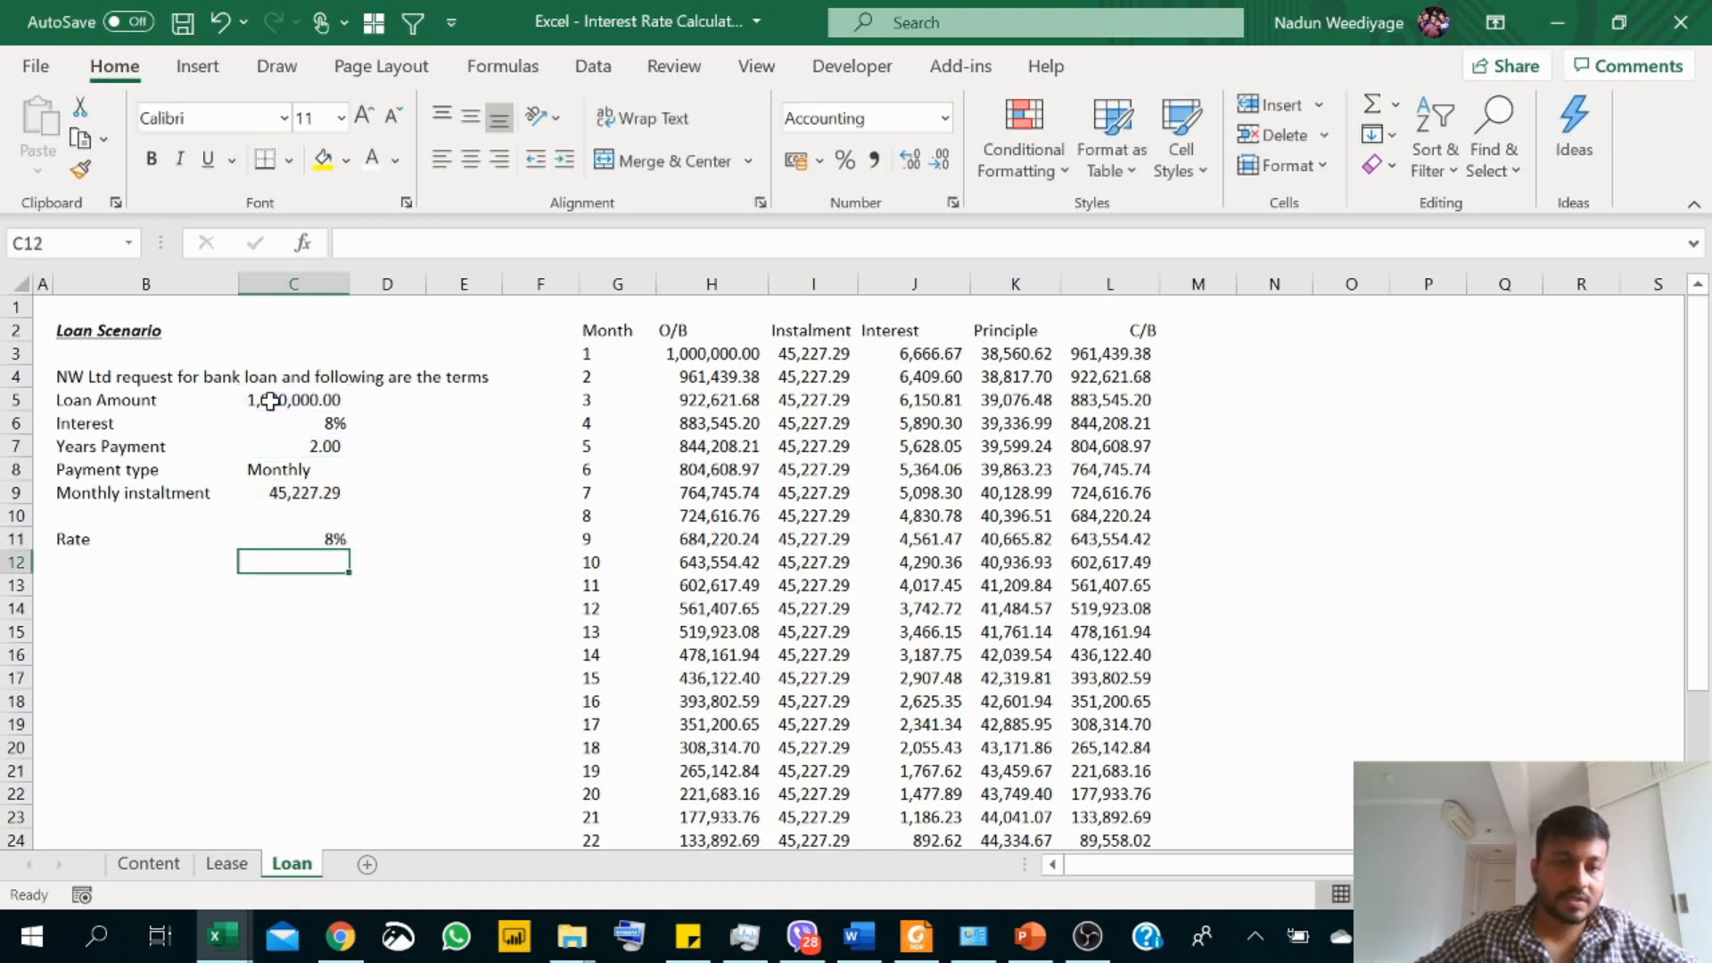
Step: Show the annual rate in C11 as a percentage with two decimal places
{"action": "left_click", "coordinate": [331, 535]}
{"action": "left_click", "coordinate": [916, 169]}
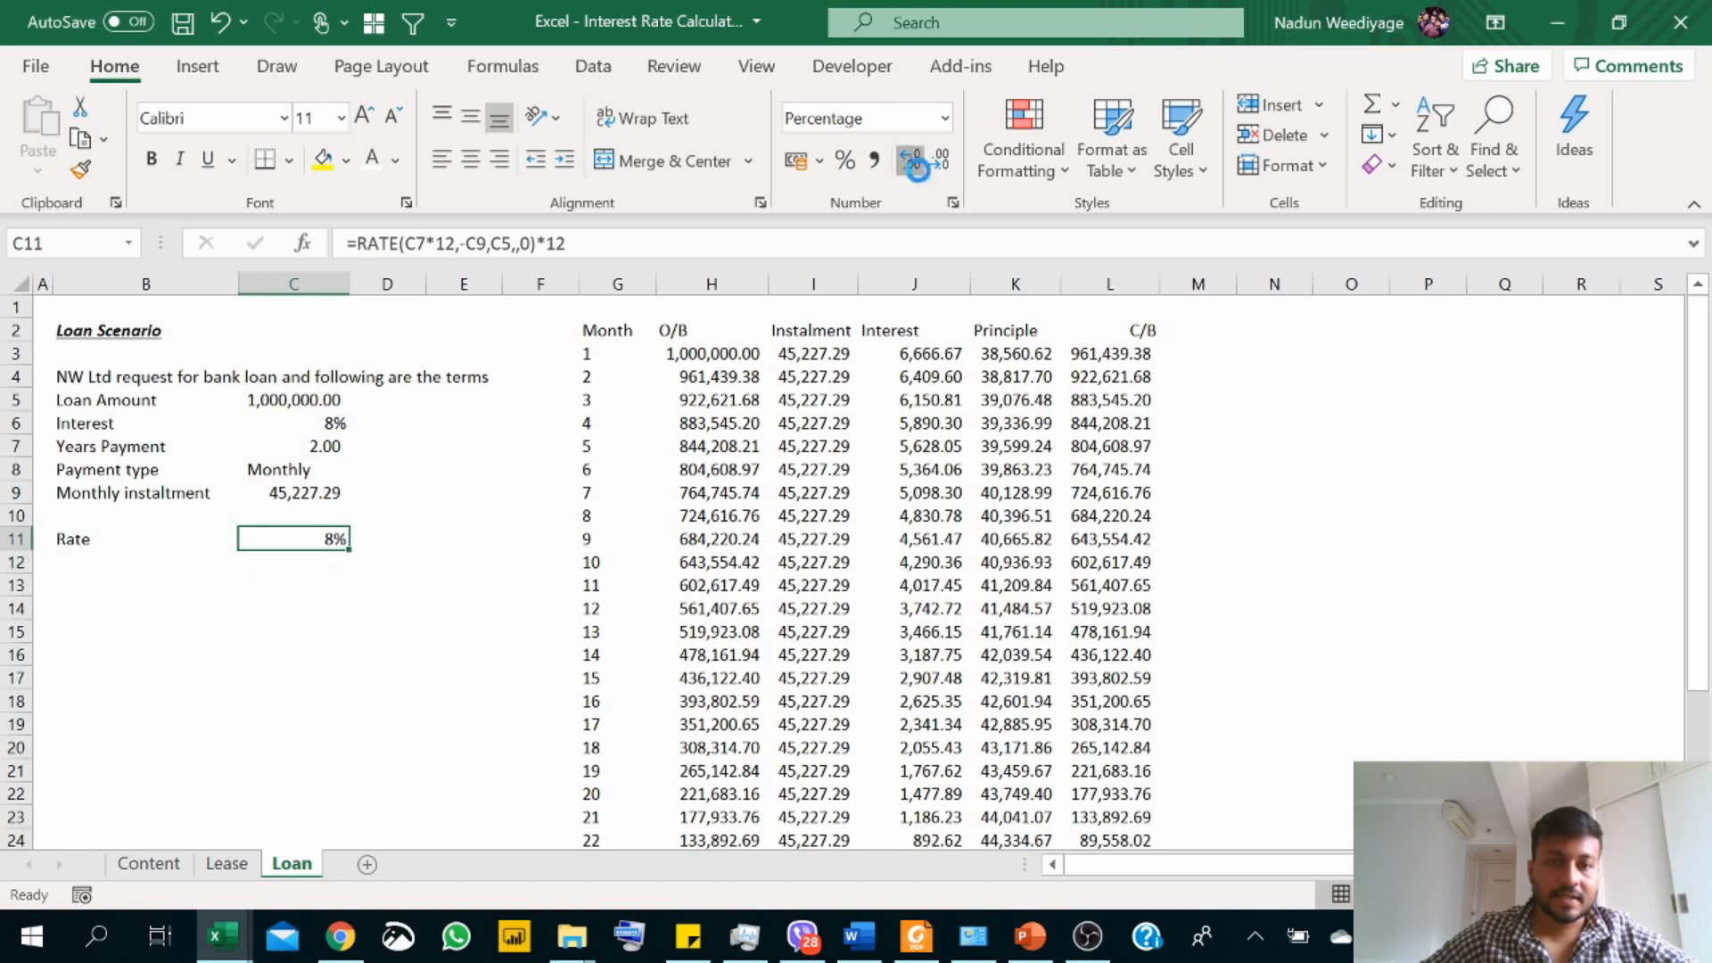
{"action": "left_click", "coordinate": [916, 169]}
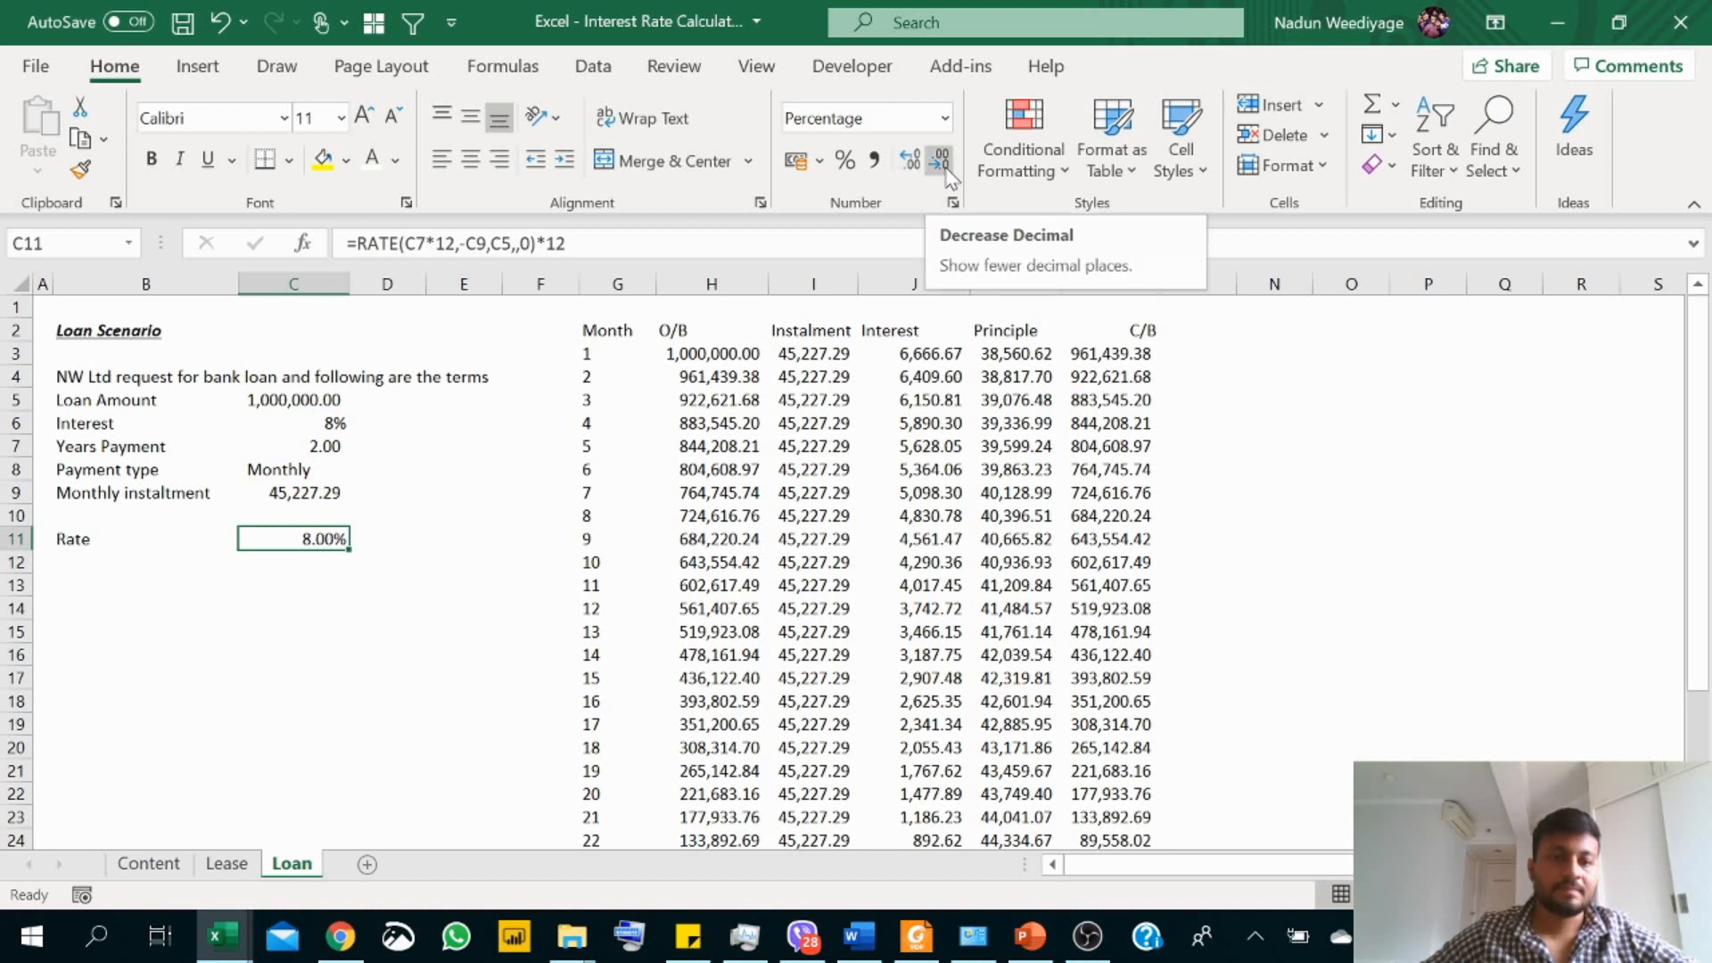
Step: Enter the label "Instalment" in B13, below the Rate row
{"action": "left_click", "coordinate": [114, 581]}
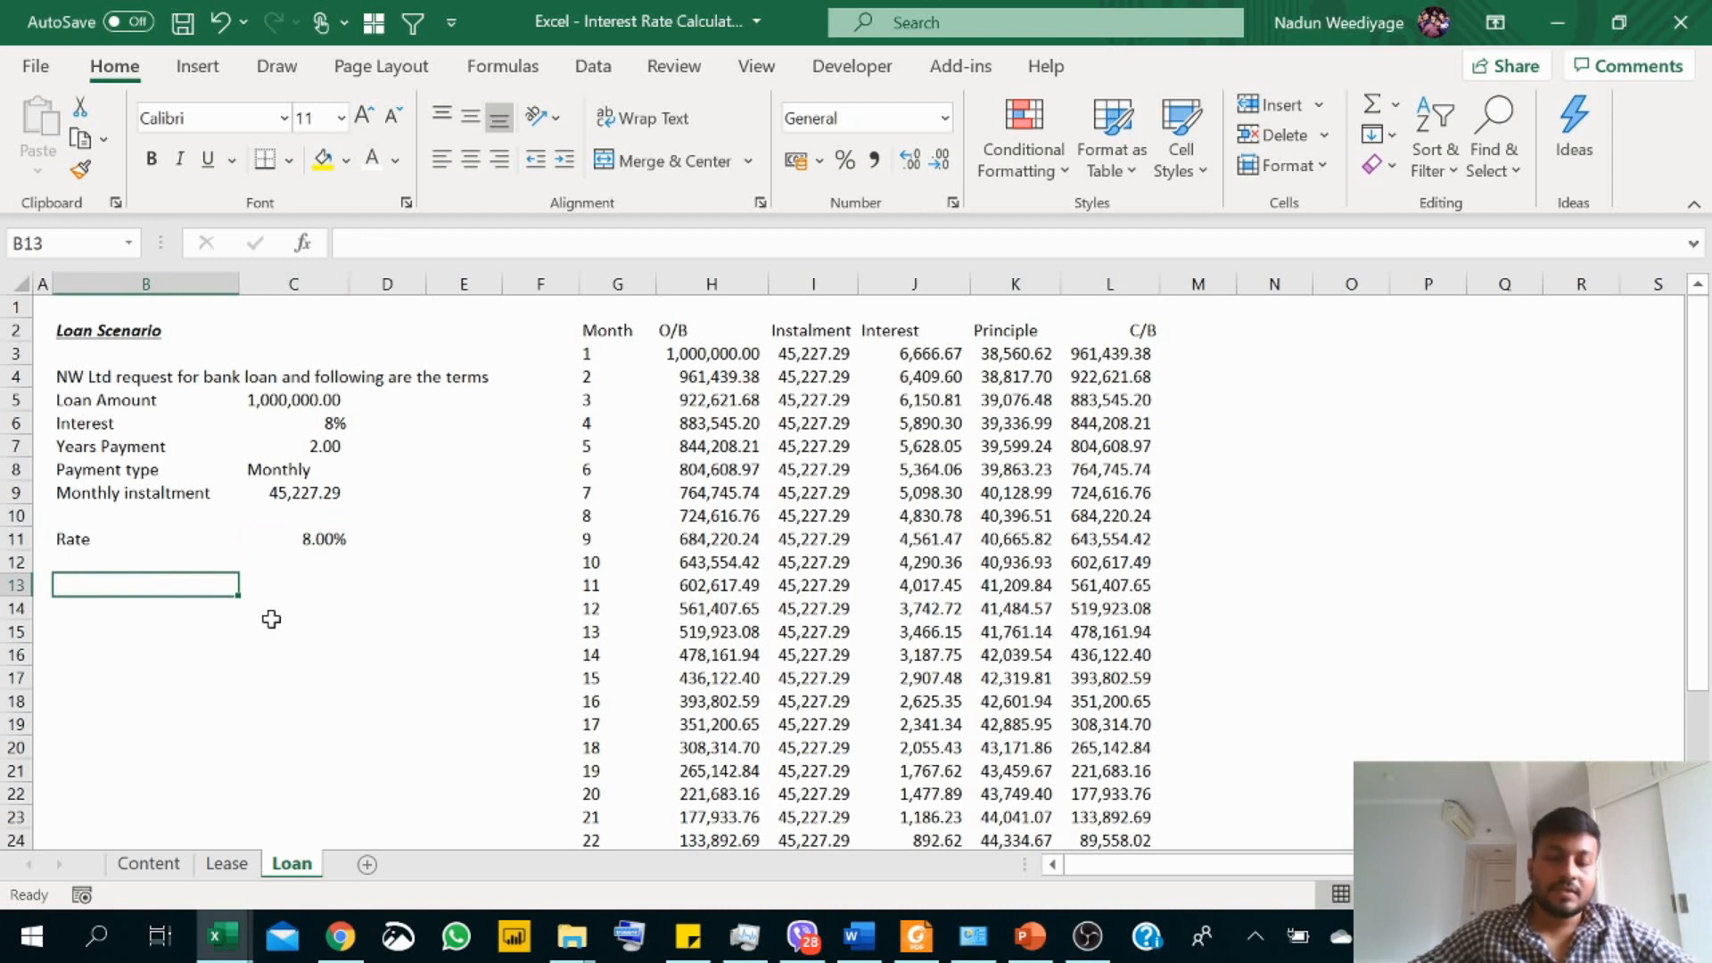
{"action": "type", "text": "In"}
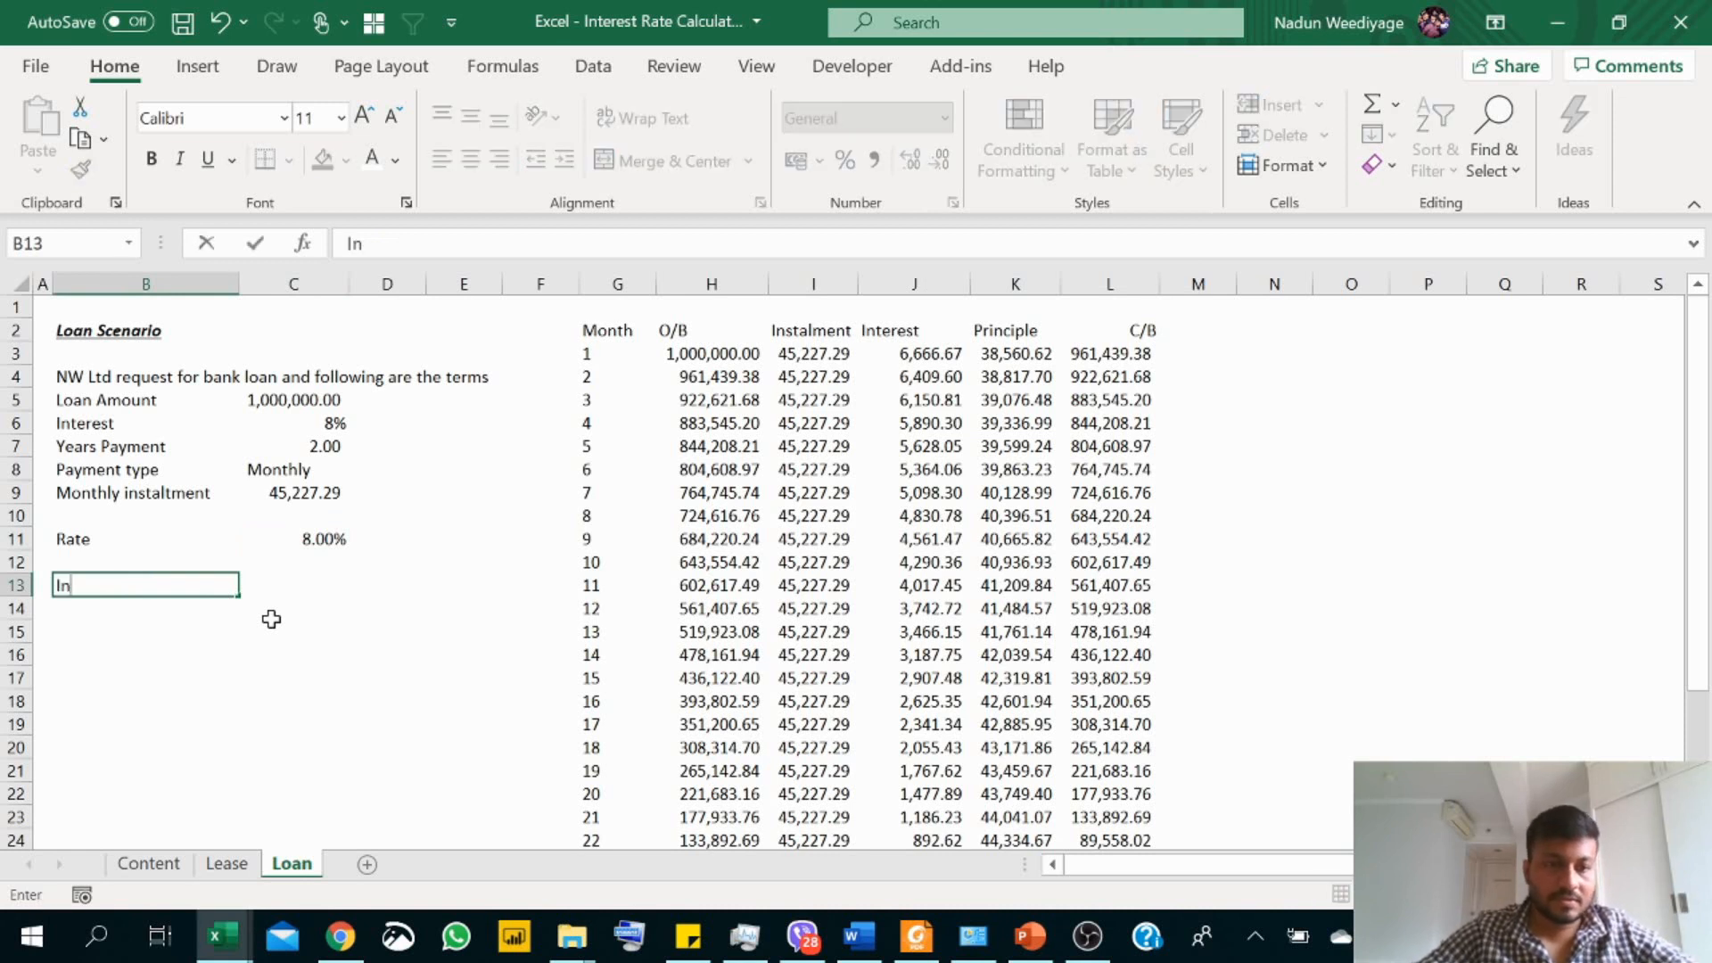
{"action": "type", "text": "su"}
{"action": "key", "text": "BackSpace"}
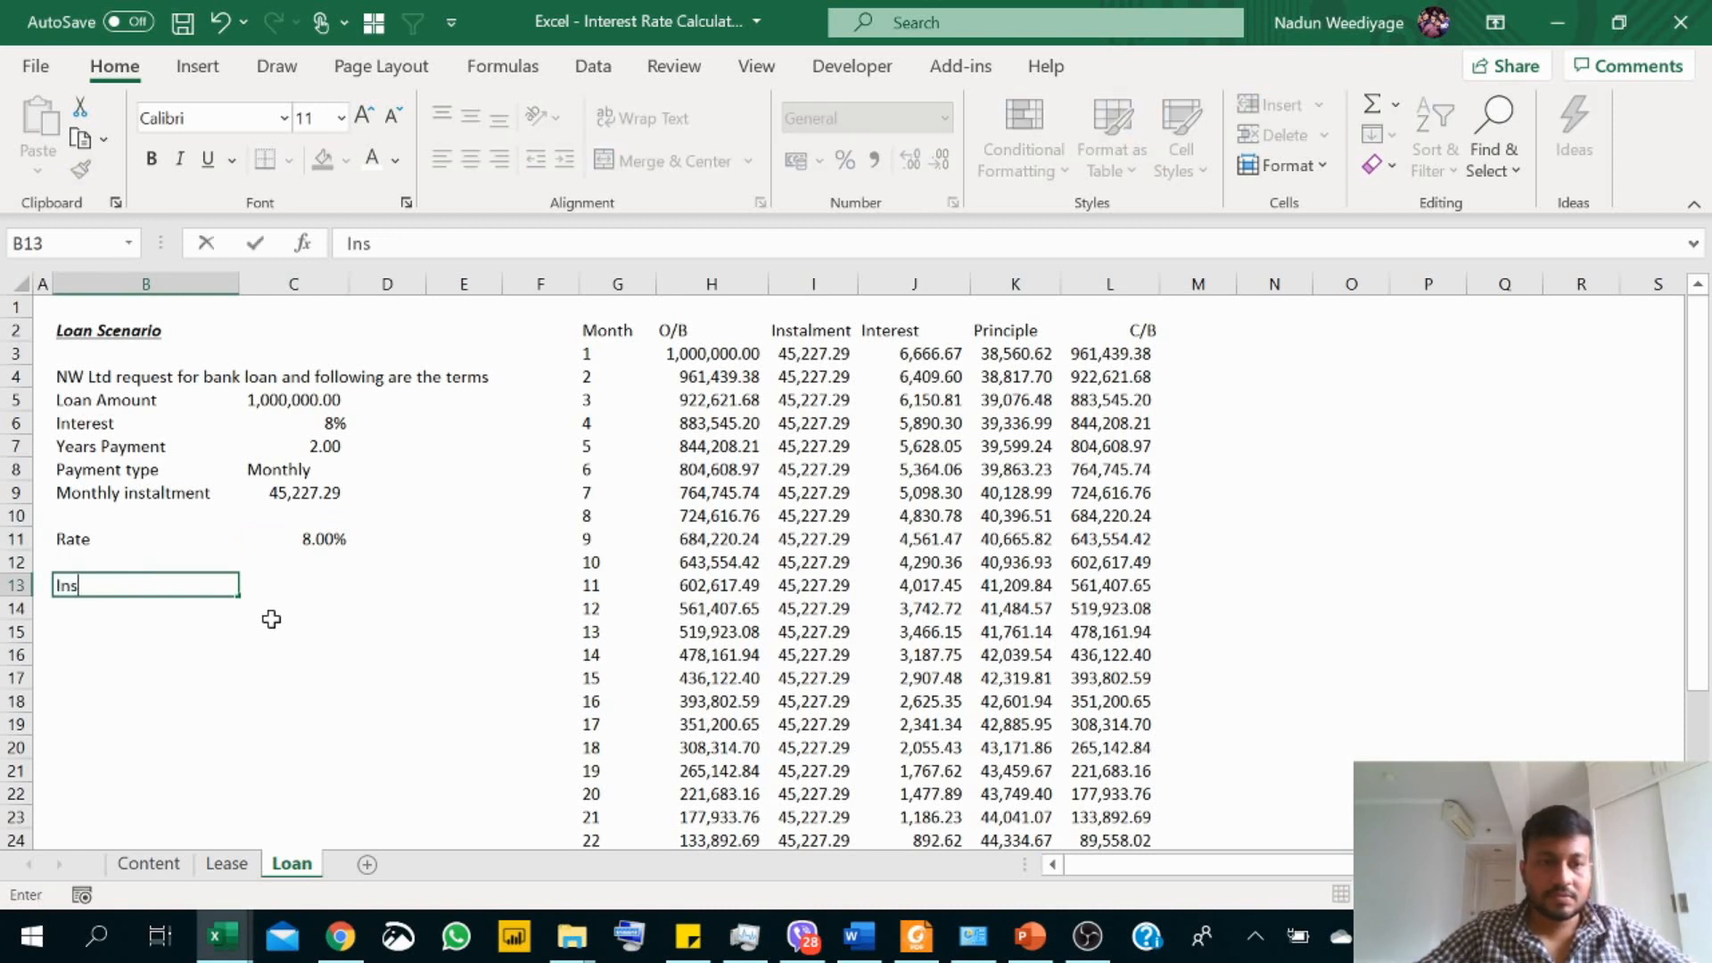
{"action": "type", "text": "talment"}
{"action": "key", "text": "Return"}
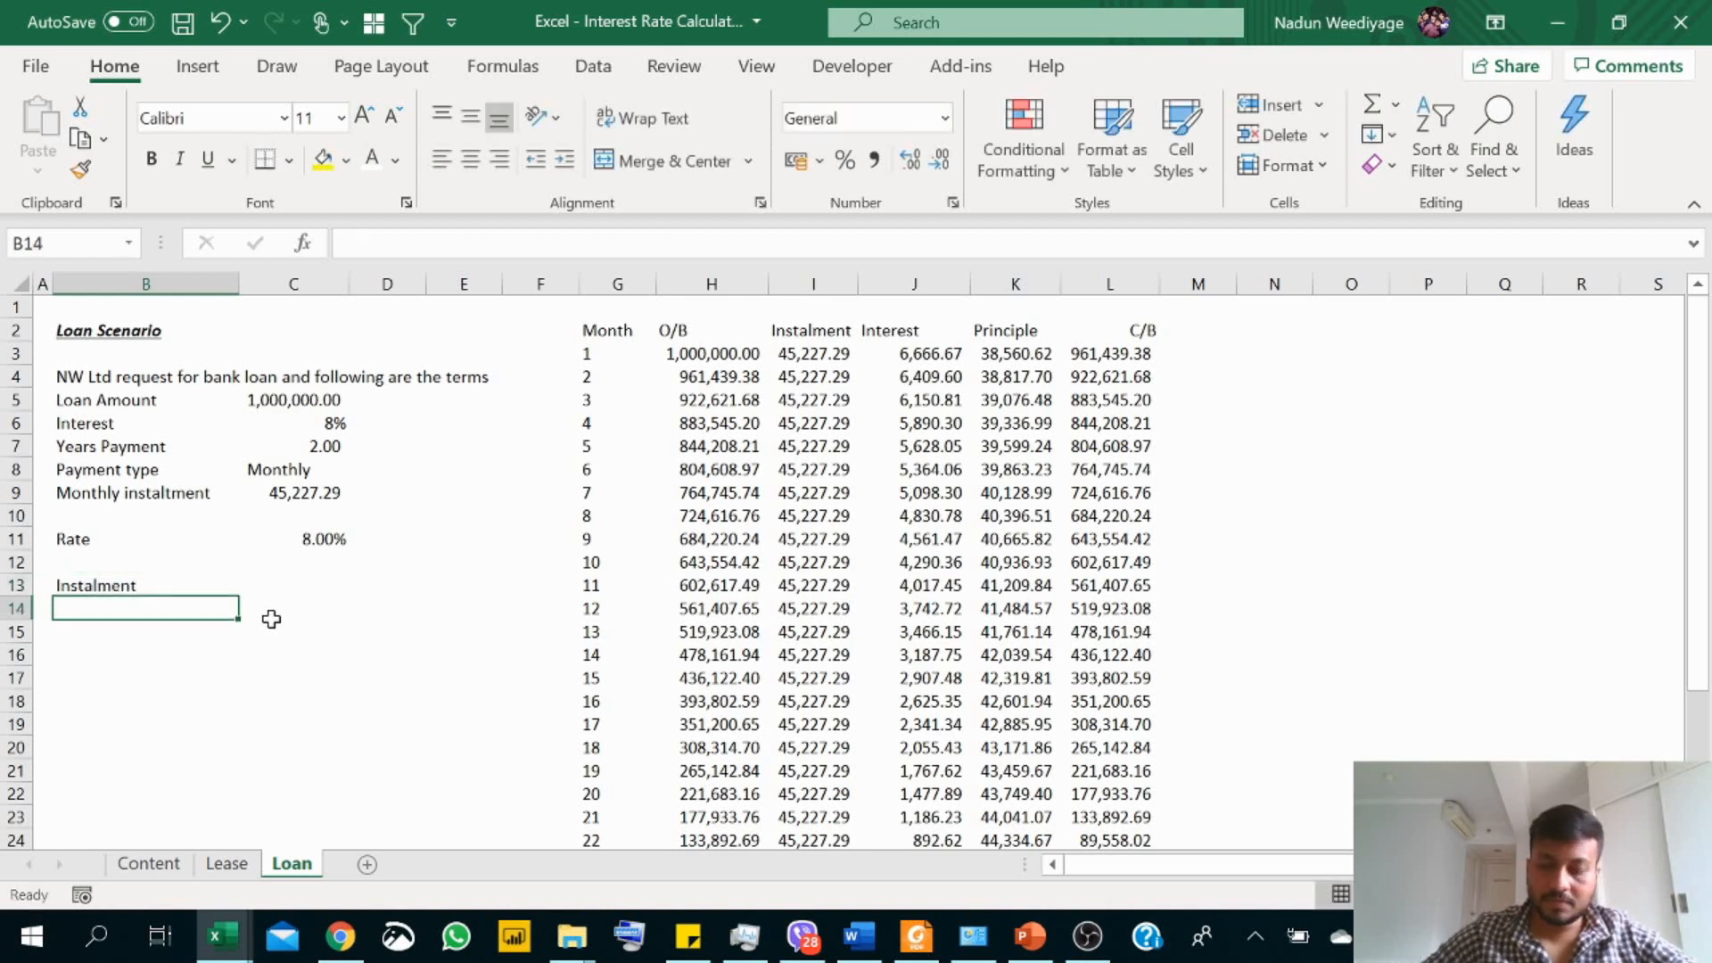
Step: Calculate the monthly instalment in C13 with =PMT(C6/12,C7*12,C5,,0), and format it in comma style
{"action": "key", "text": "Up"}
{"action": "key", "text": "Right"}
{"action": "type", "text": "="}
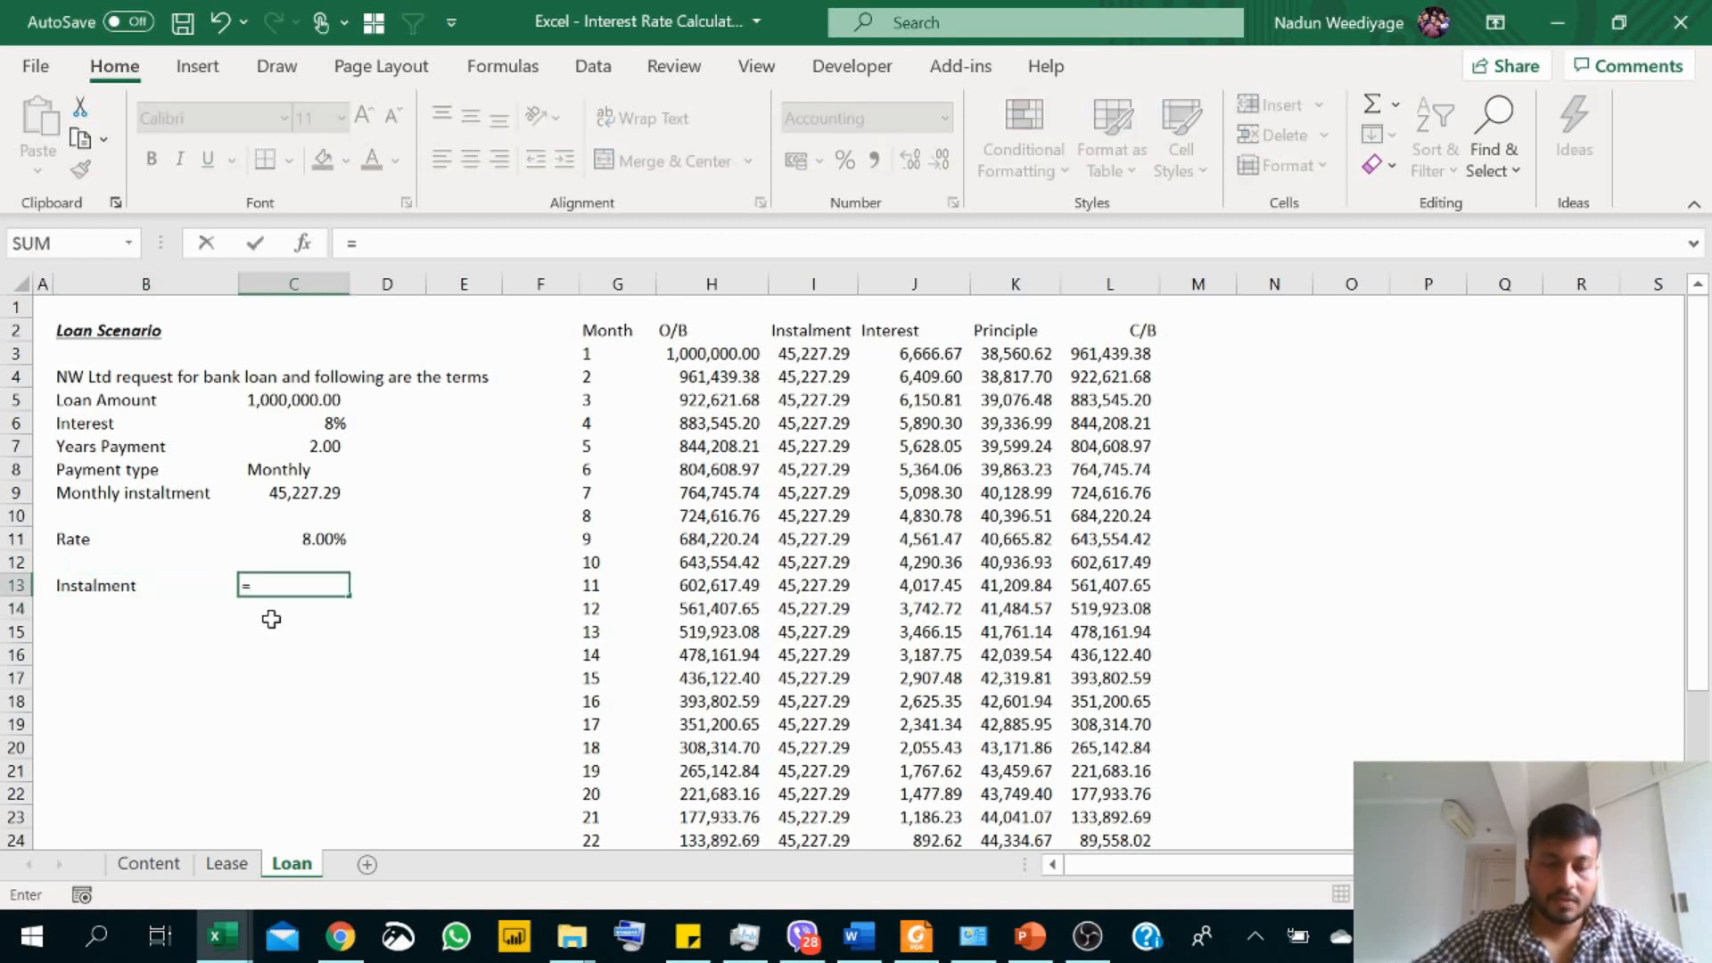
{"action": "type", "text": "PMT"}
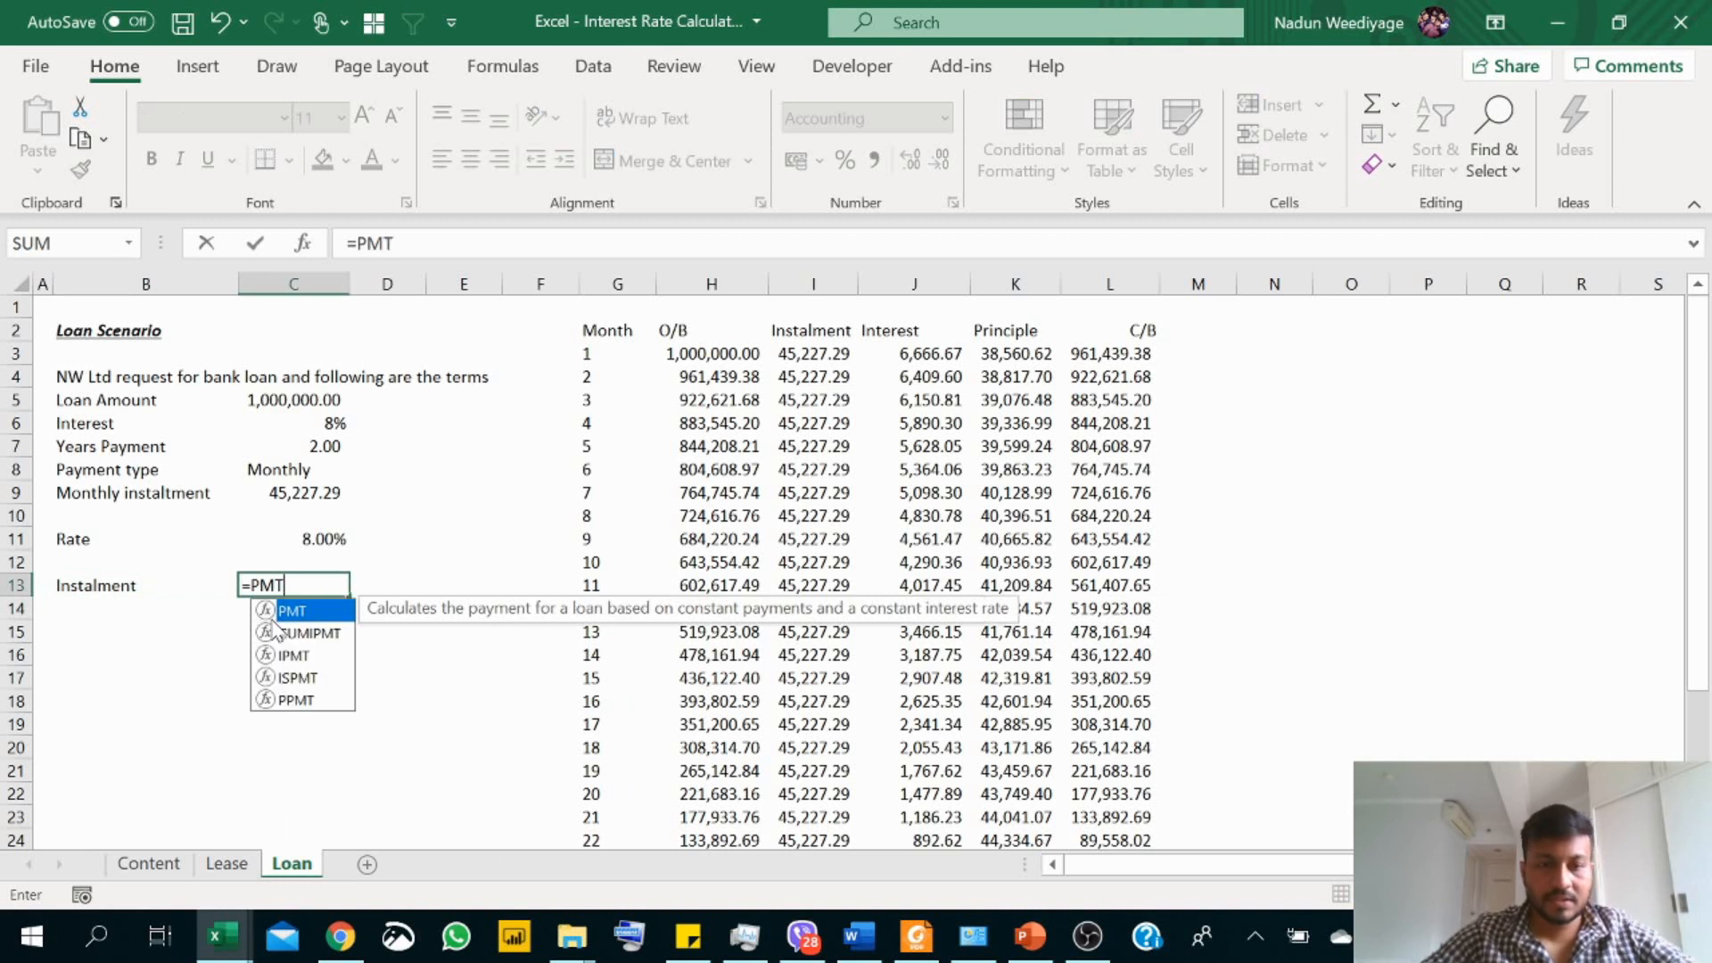
{"action": "type", "text": "("}
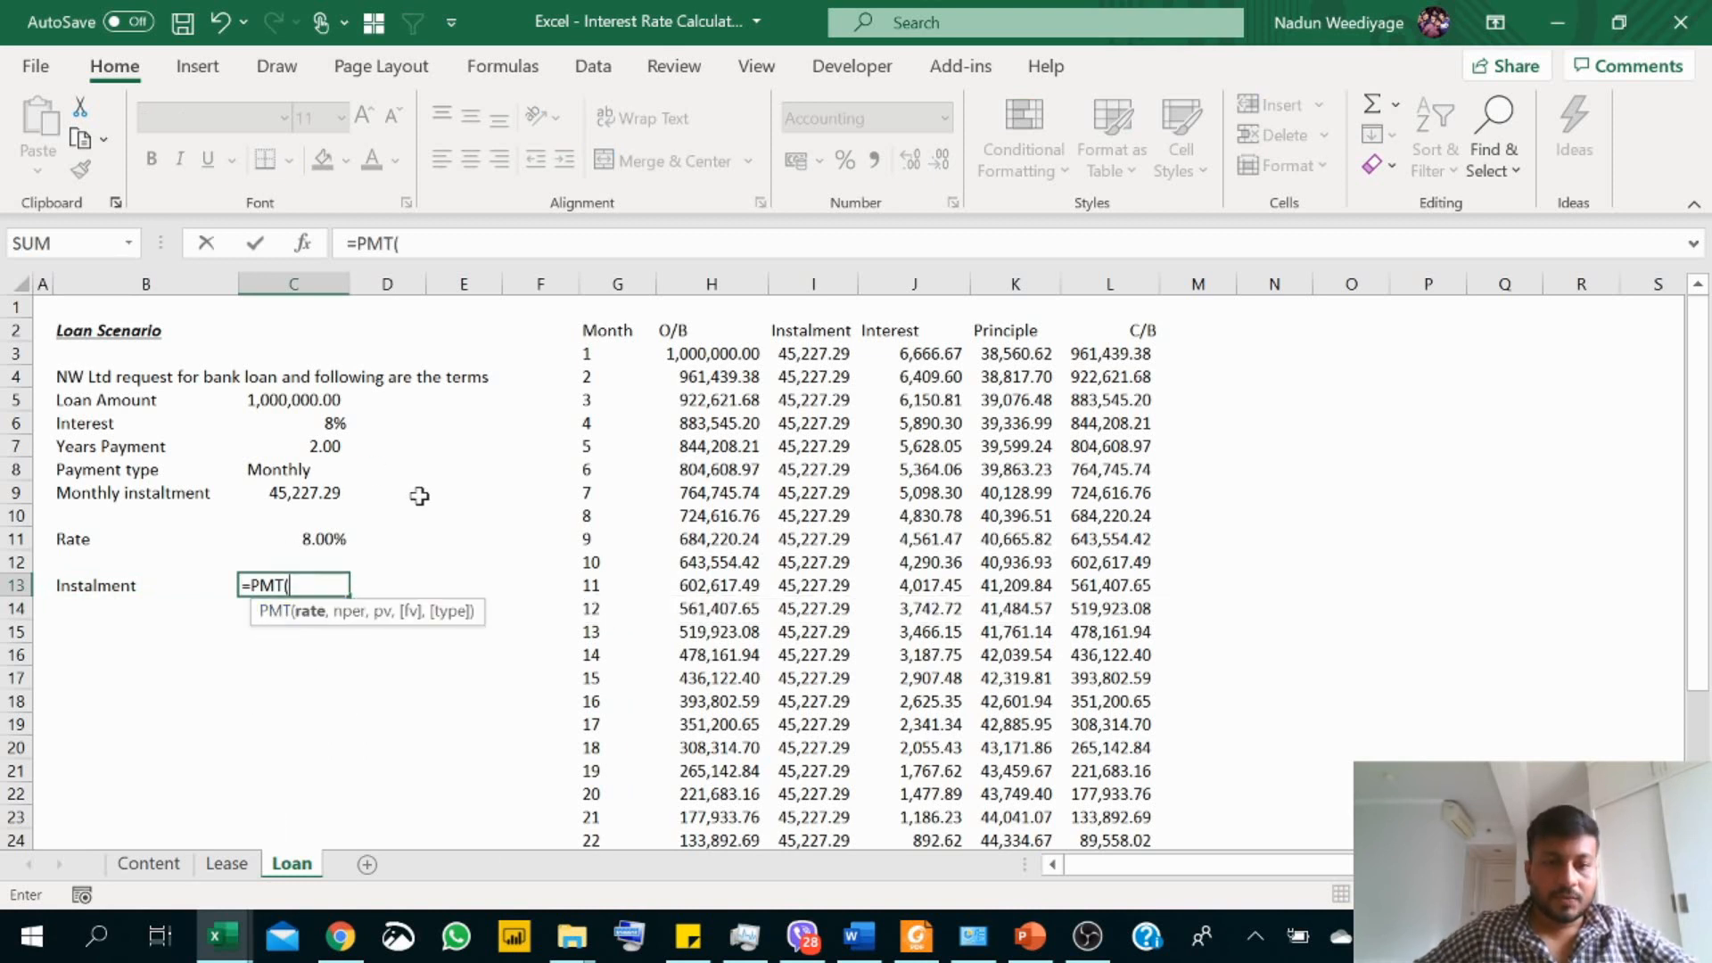
{"action": "left_click", "coordinate": [334, 425]}
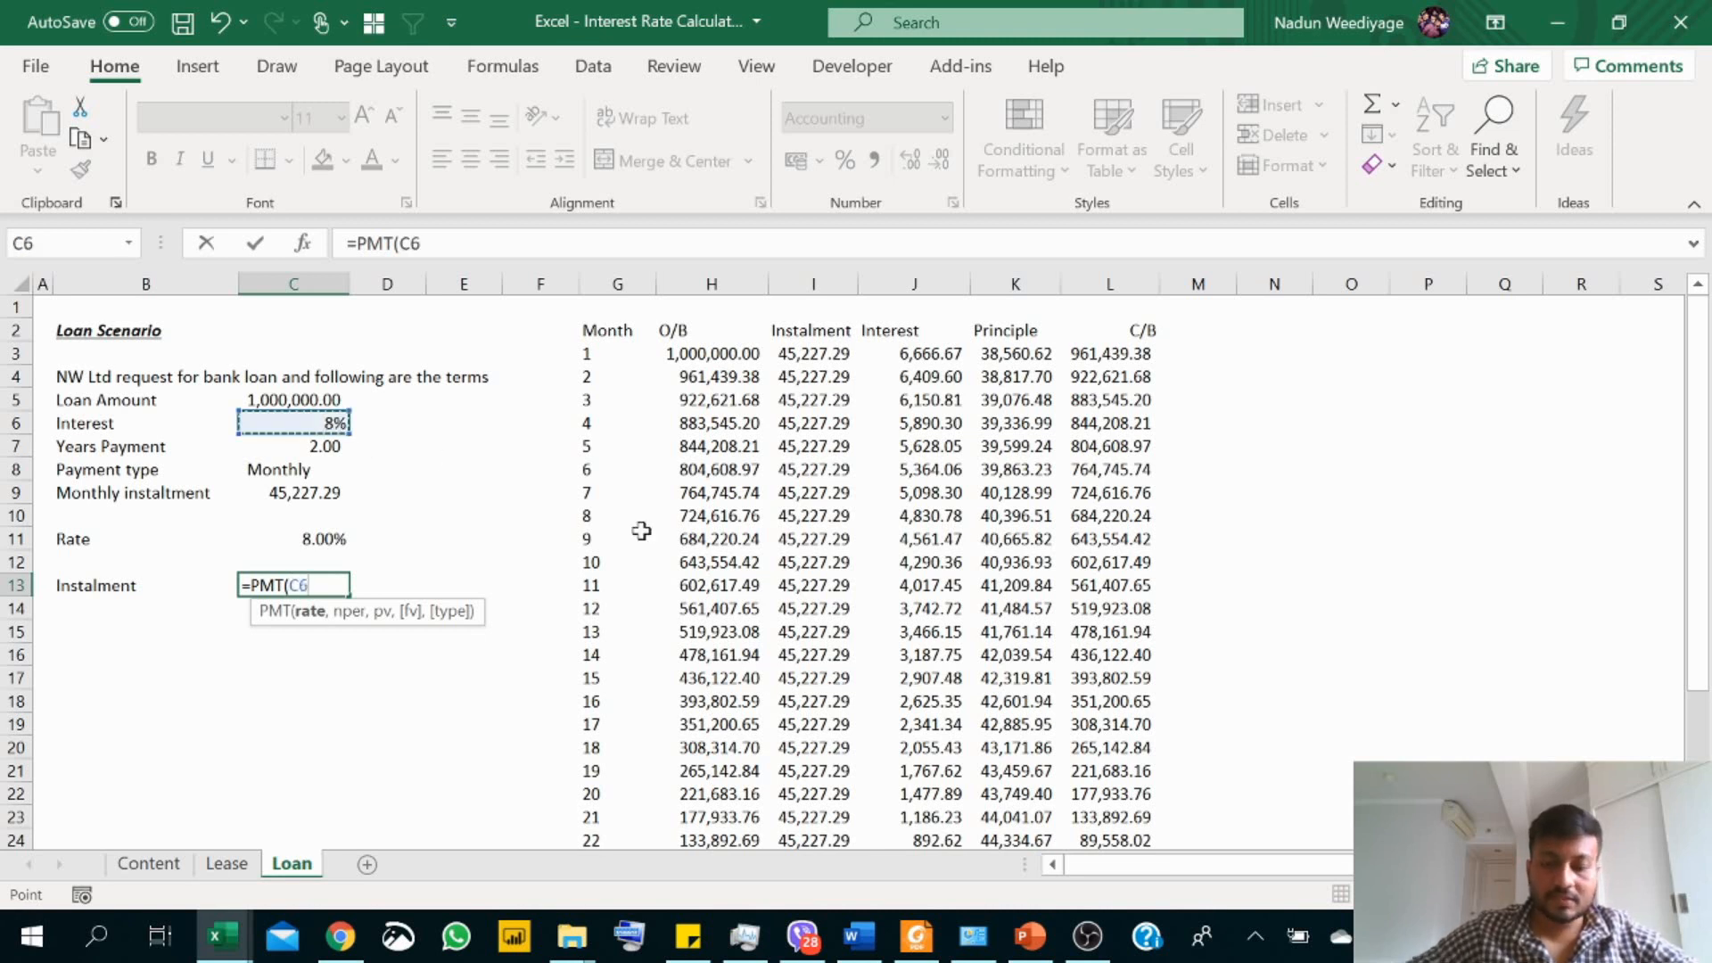
{"action": "type", "text": "/12"}
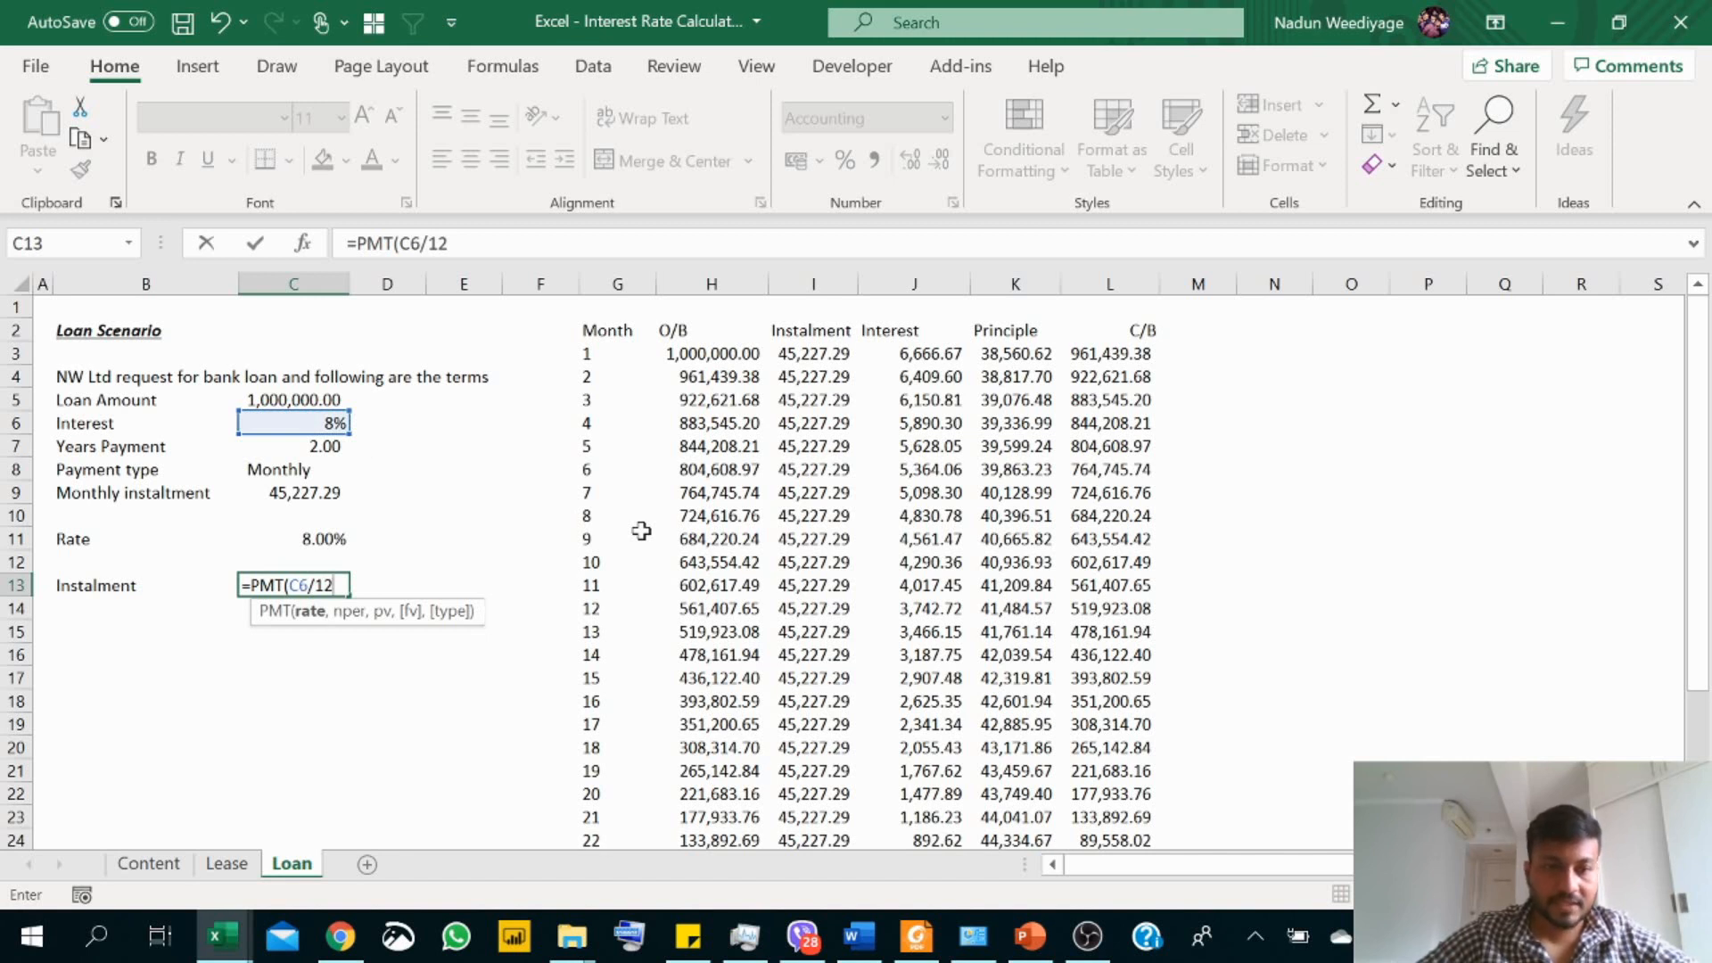
{"action": "type", "text": ","}
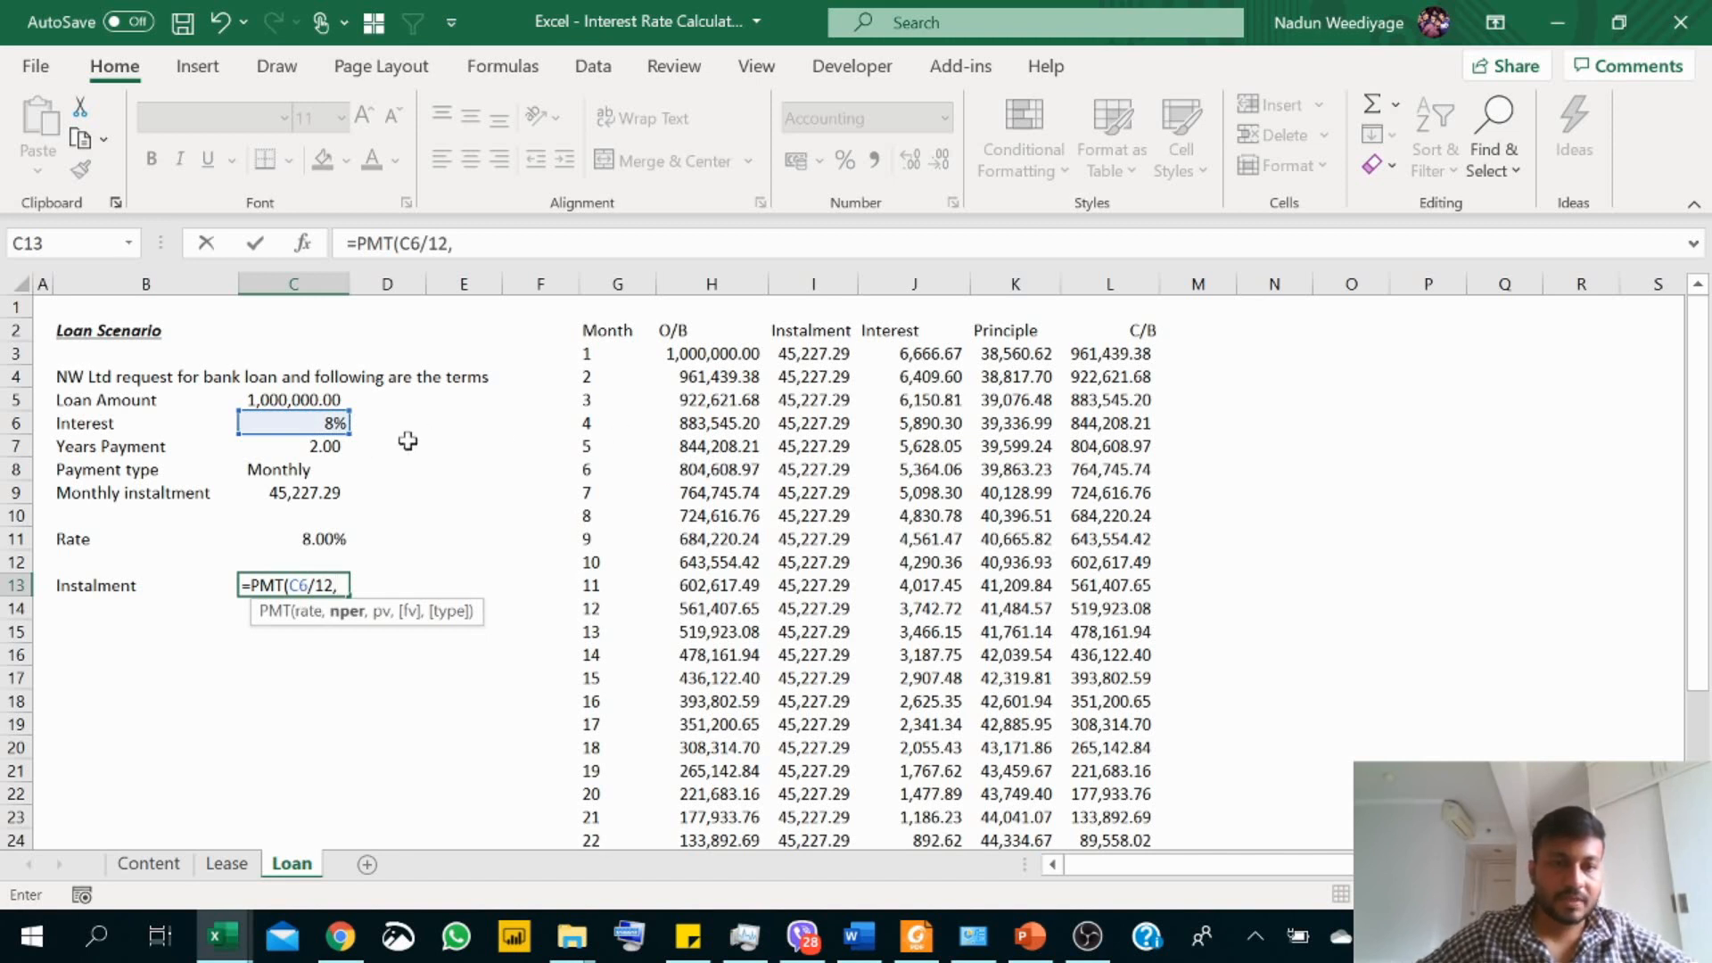
{"action": "left_click", "coordinate": [318, 450]}
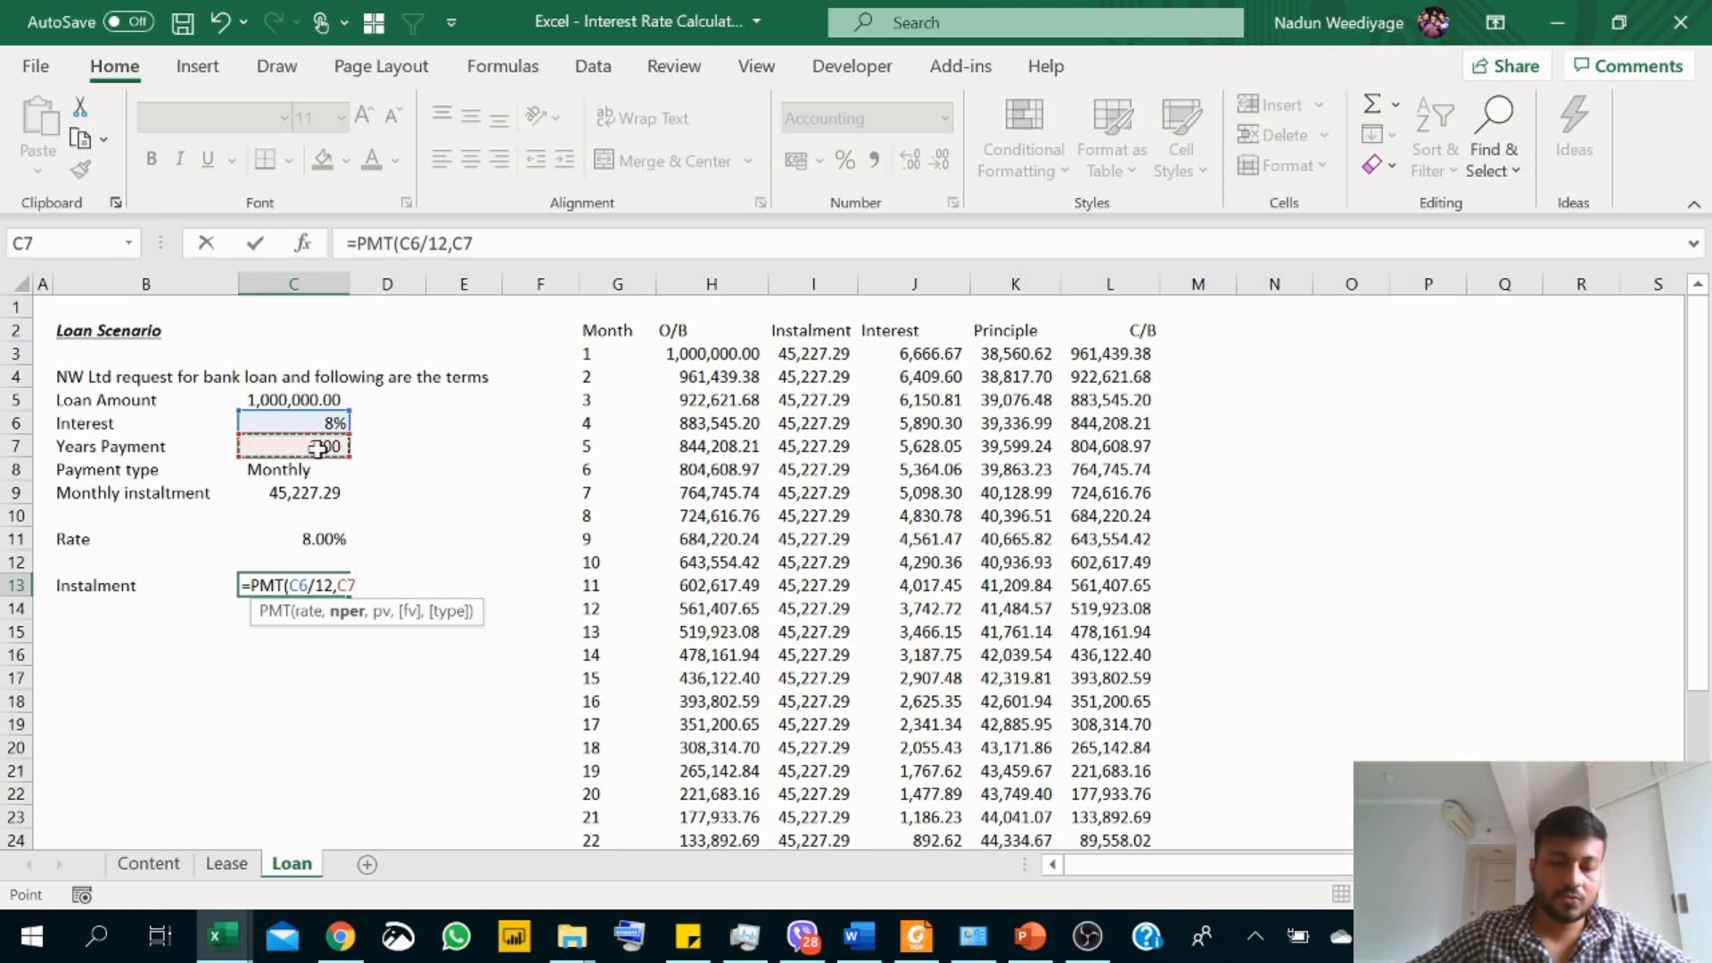
{"action": "type", "text": "*12"}
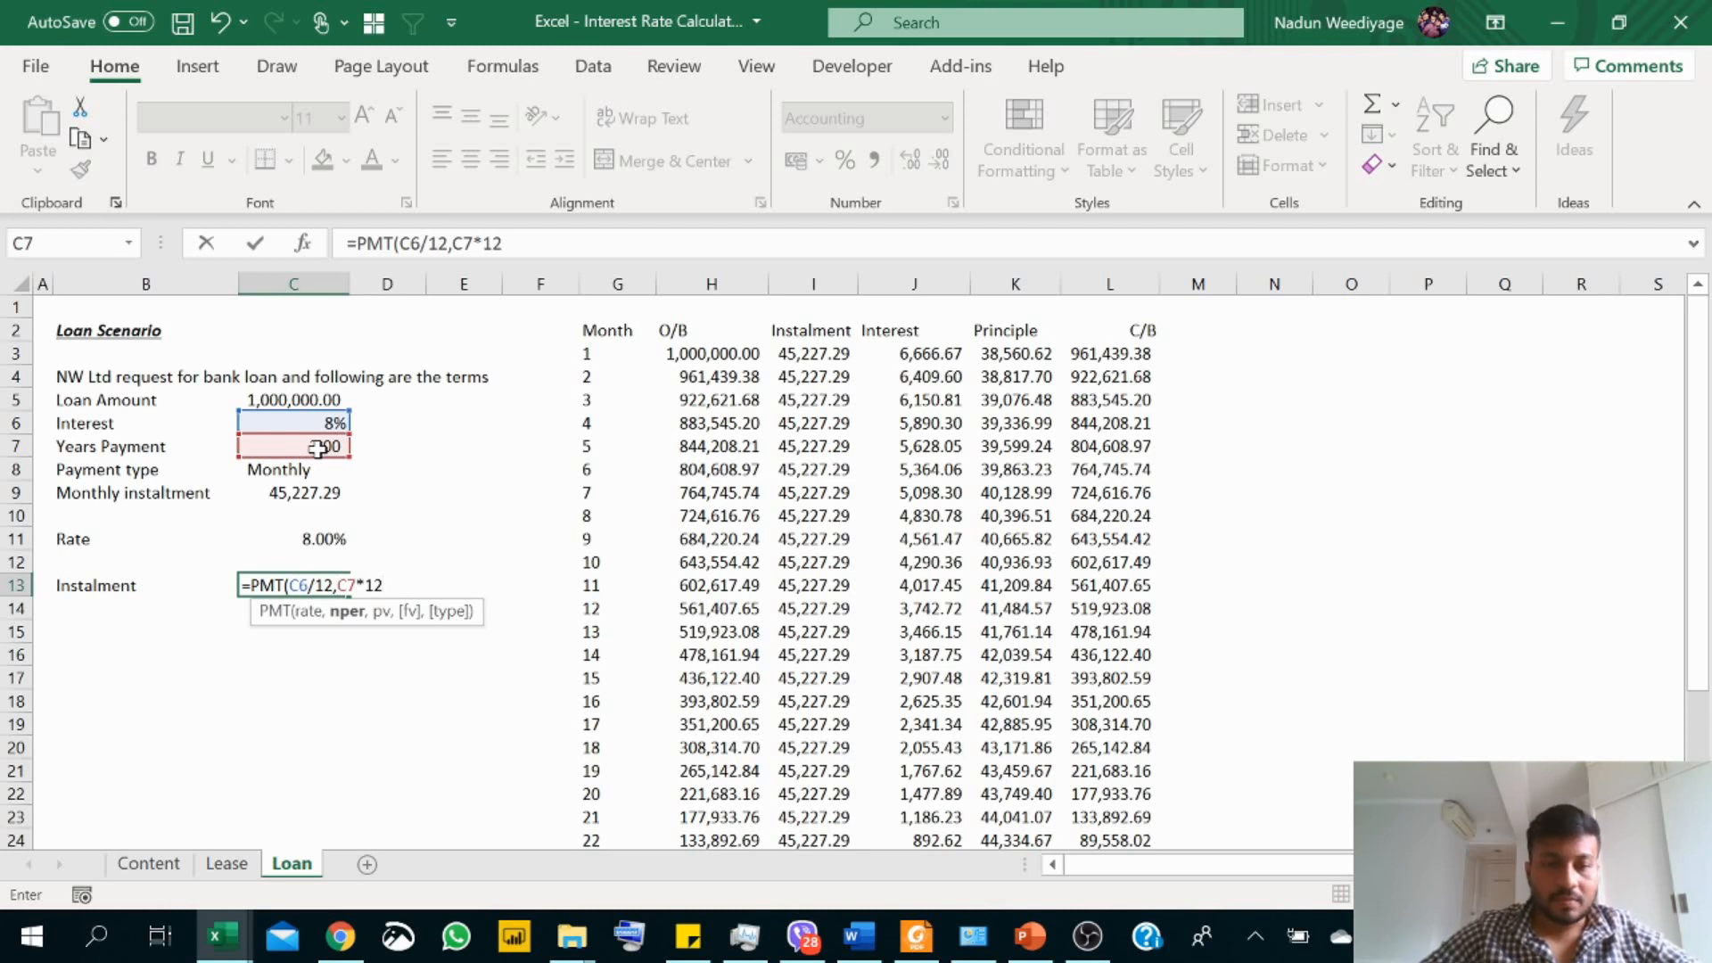
{"action": "type", "text": ","}
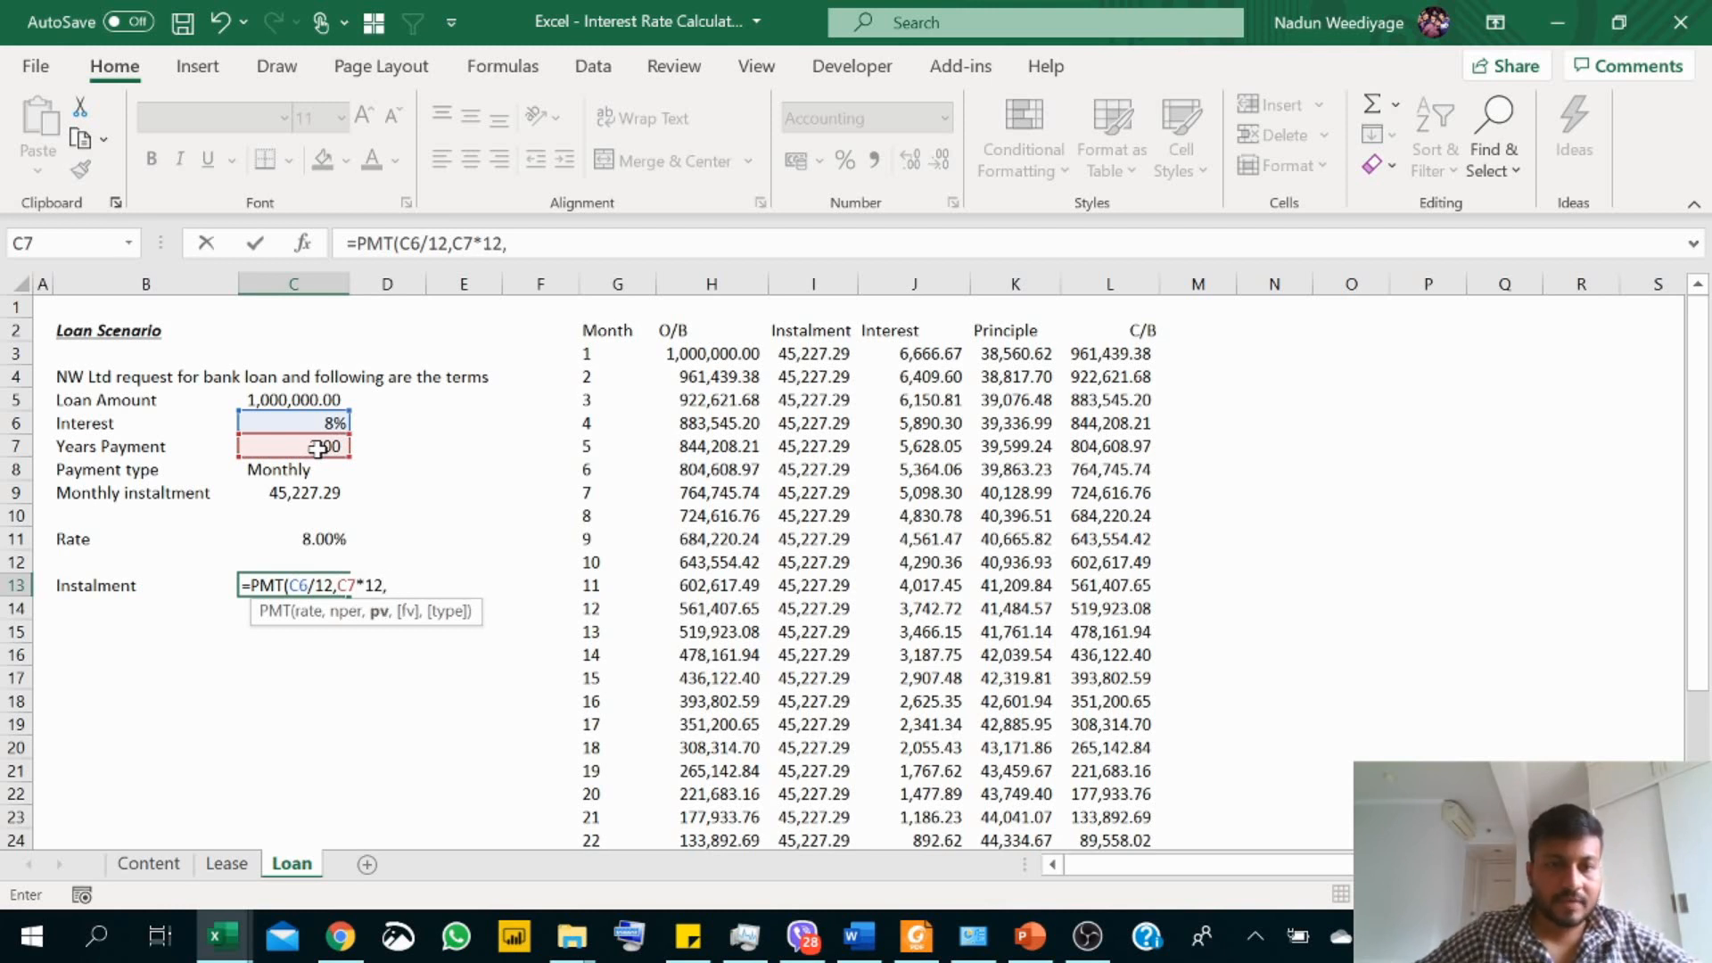
{"action": "left_click", "coordinate": [291, 400]}
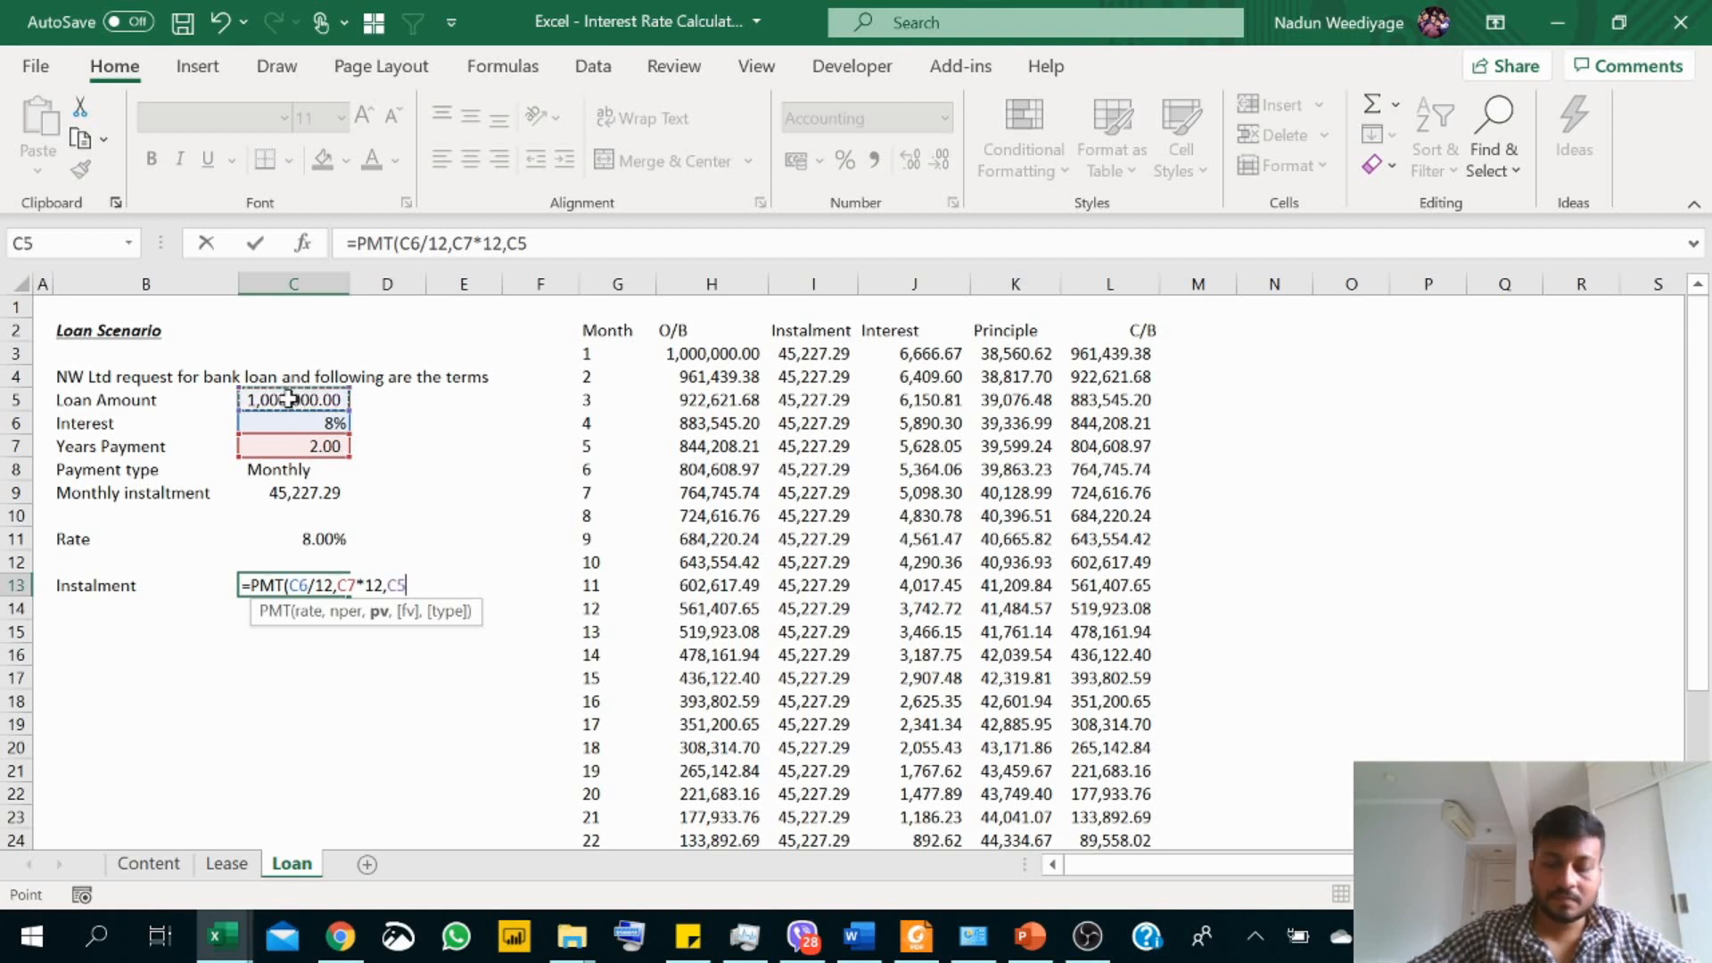
{"action": "type", "text": ","}
{"action": "type", "text": ","}
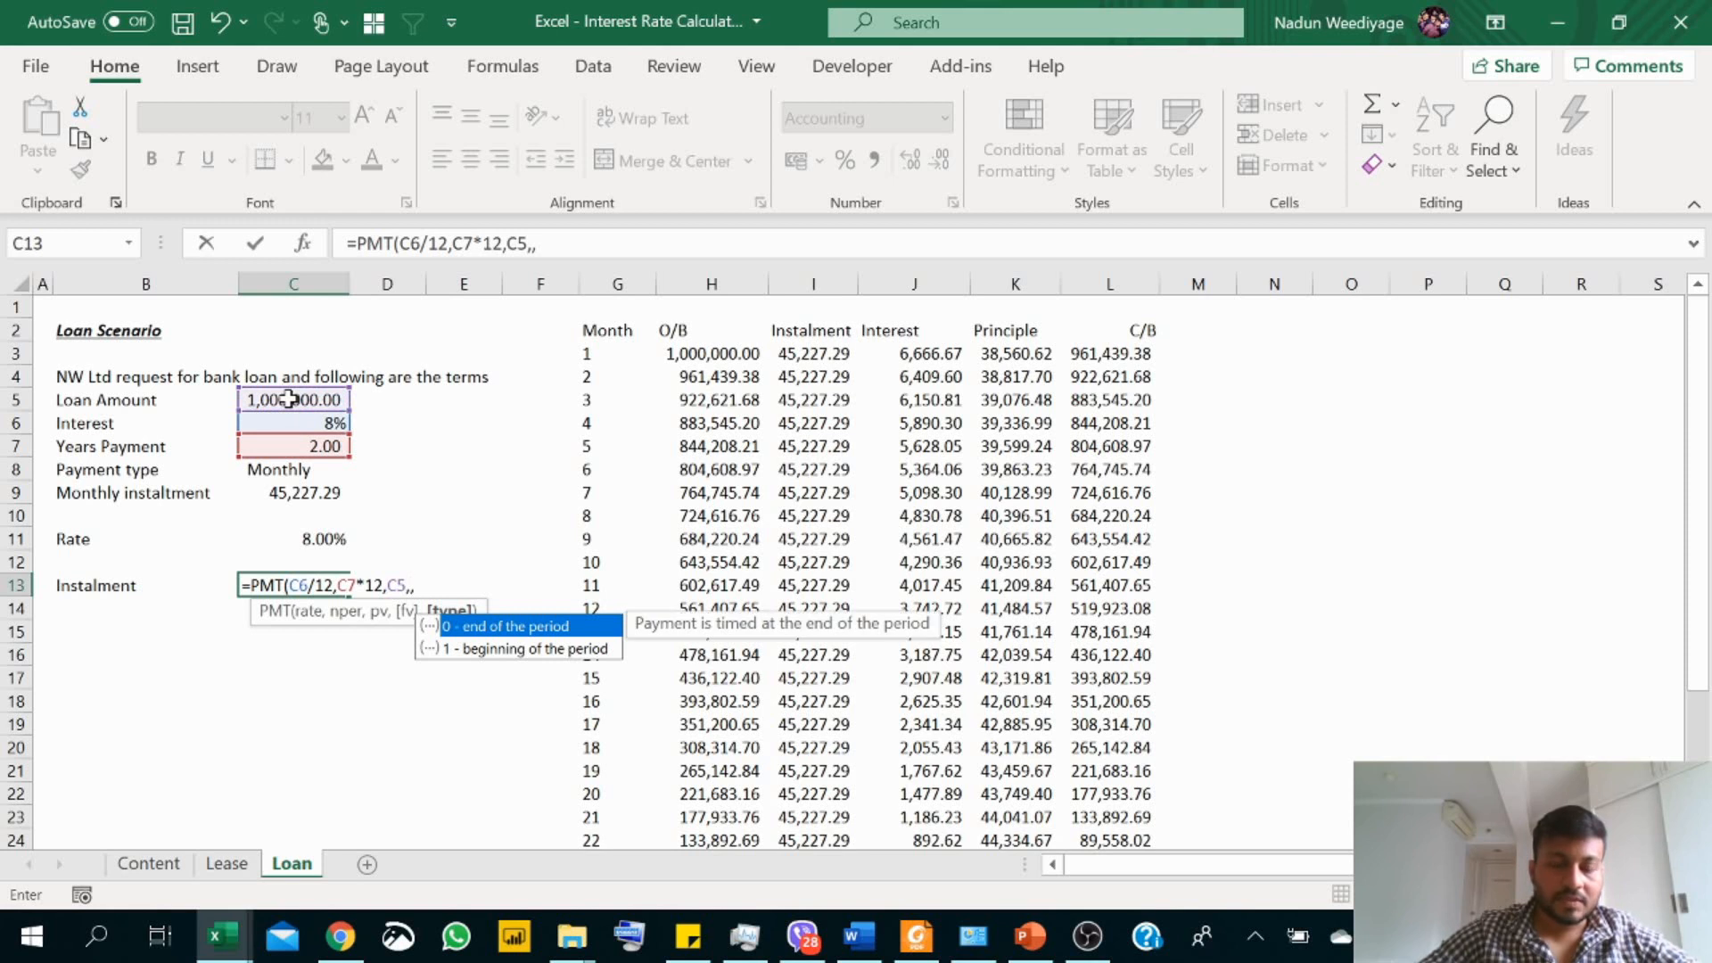
{"action": "type", "text": "0)"}
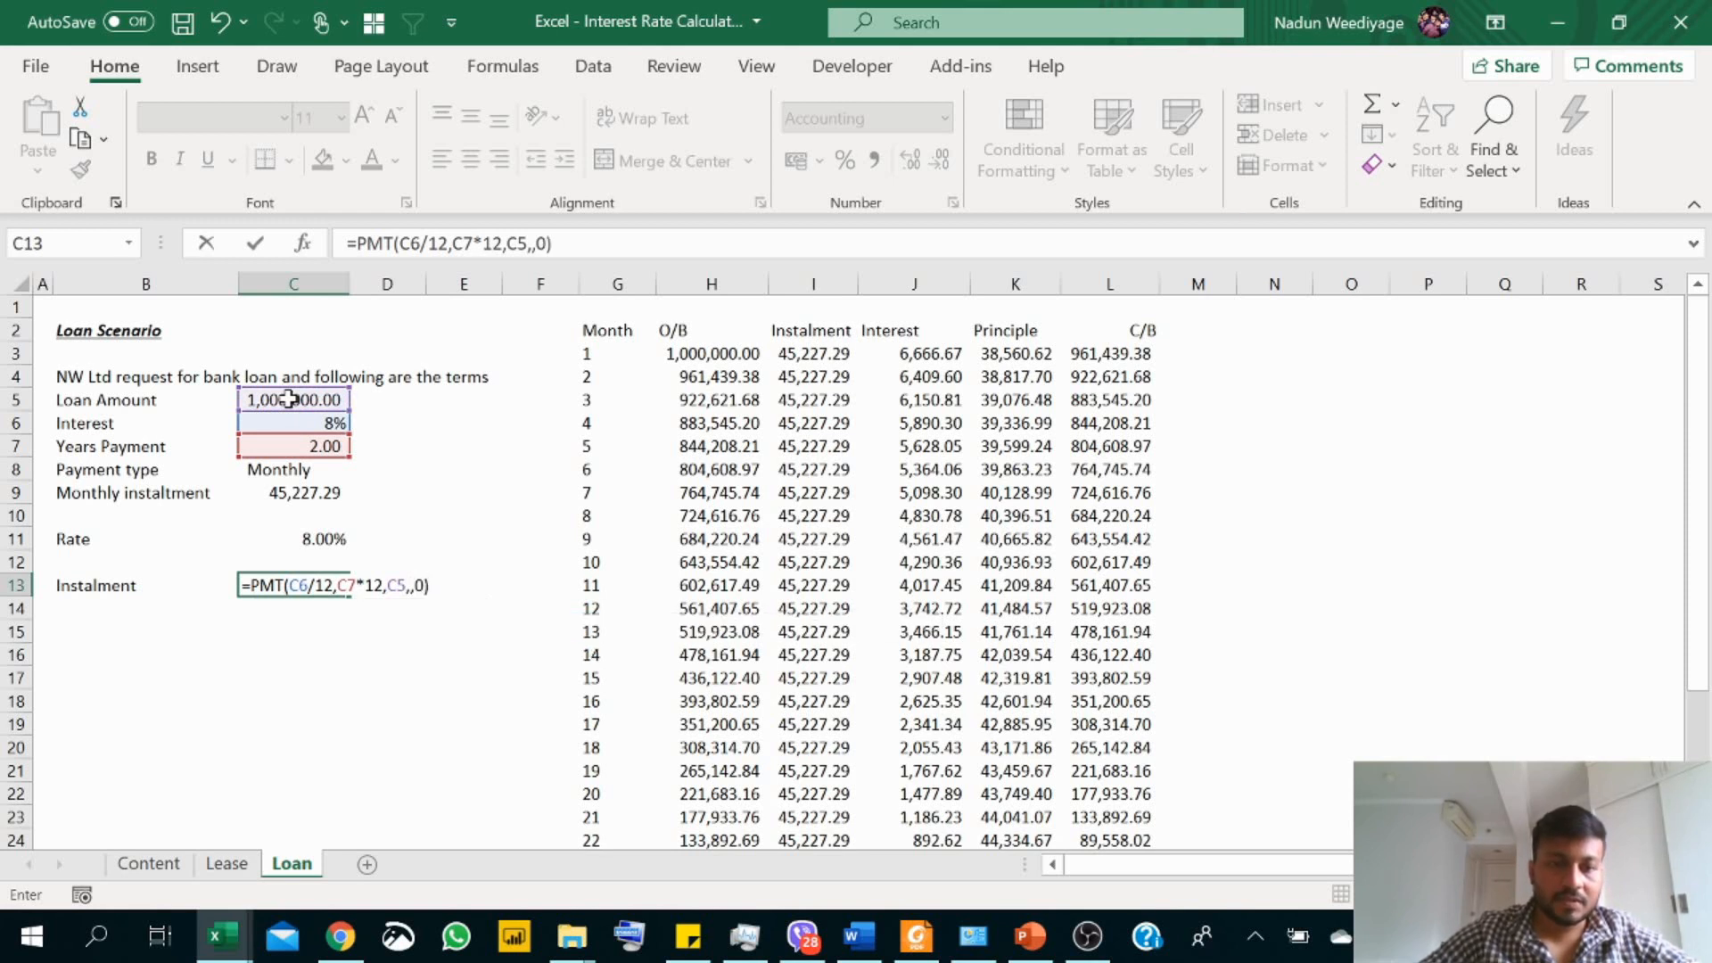
{"action": "key", "text": "Return"}
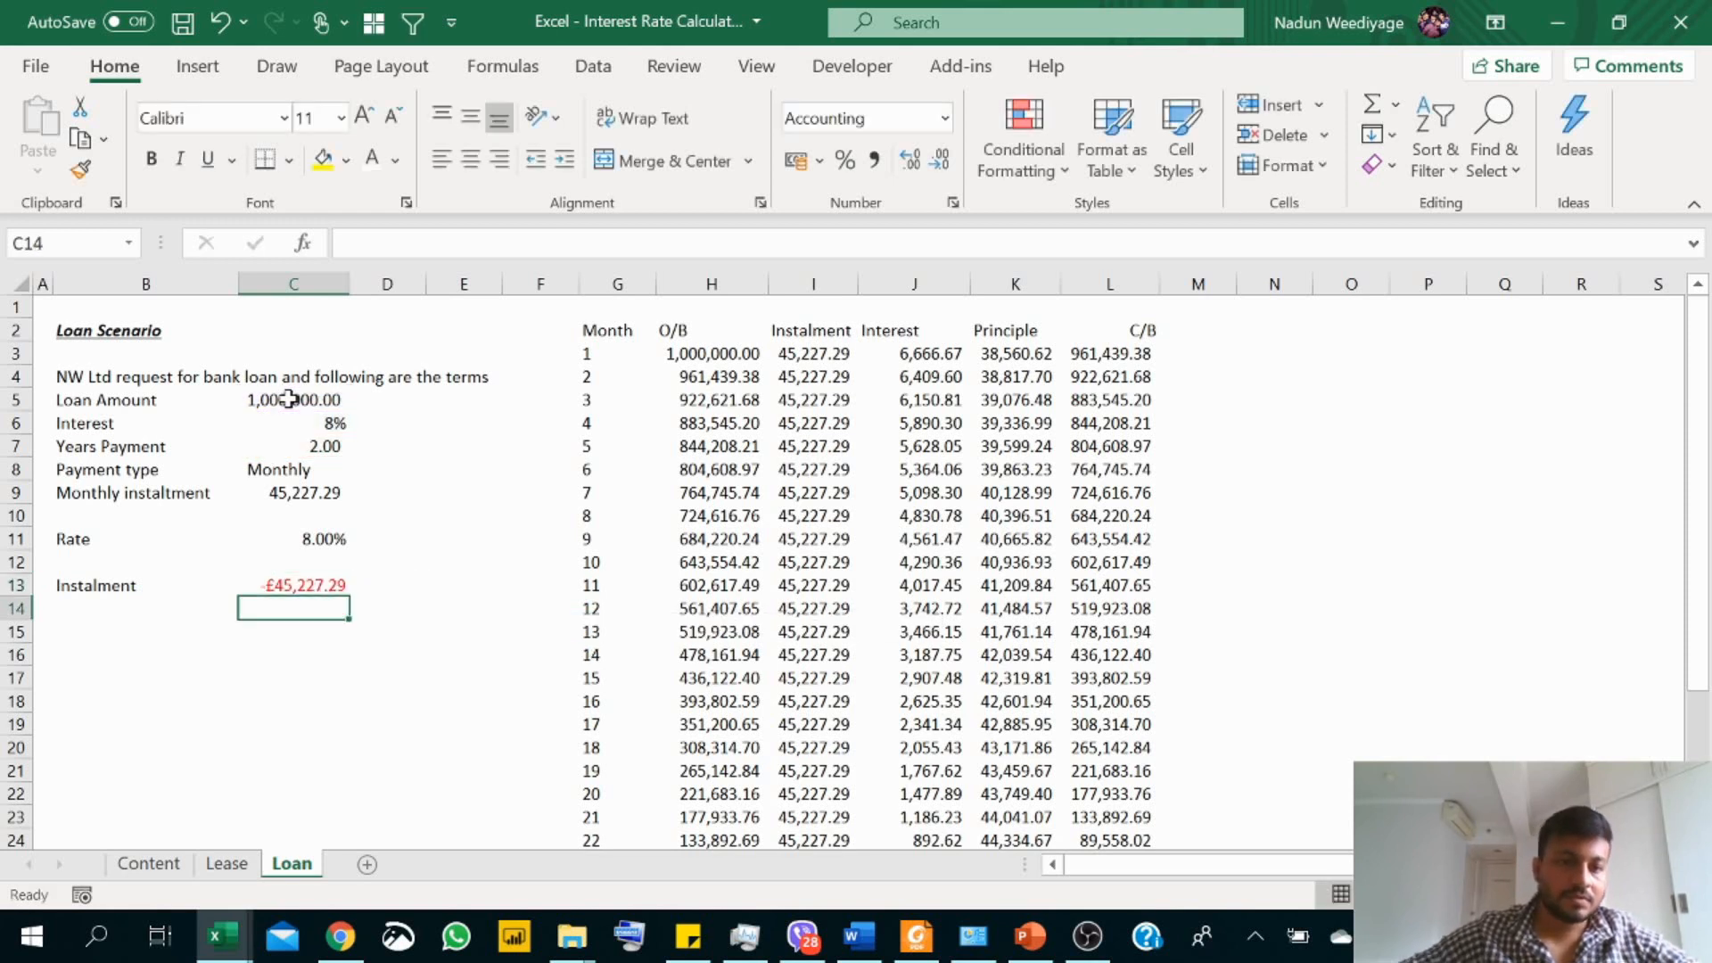
{"action": "left_click", "coordinate": [313, 589]}
{"action": "left_click", "coordinate": [871, 160]}
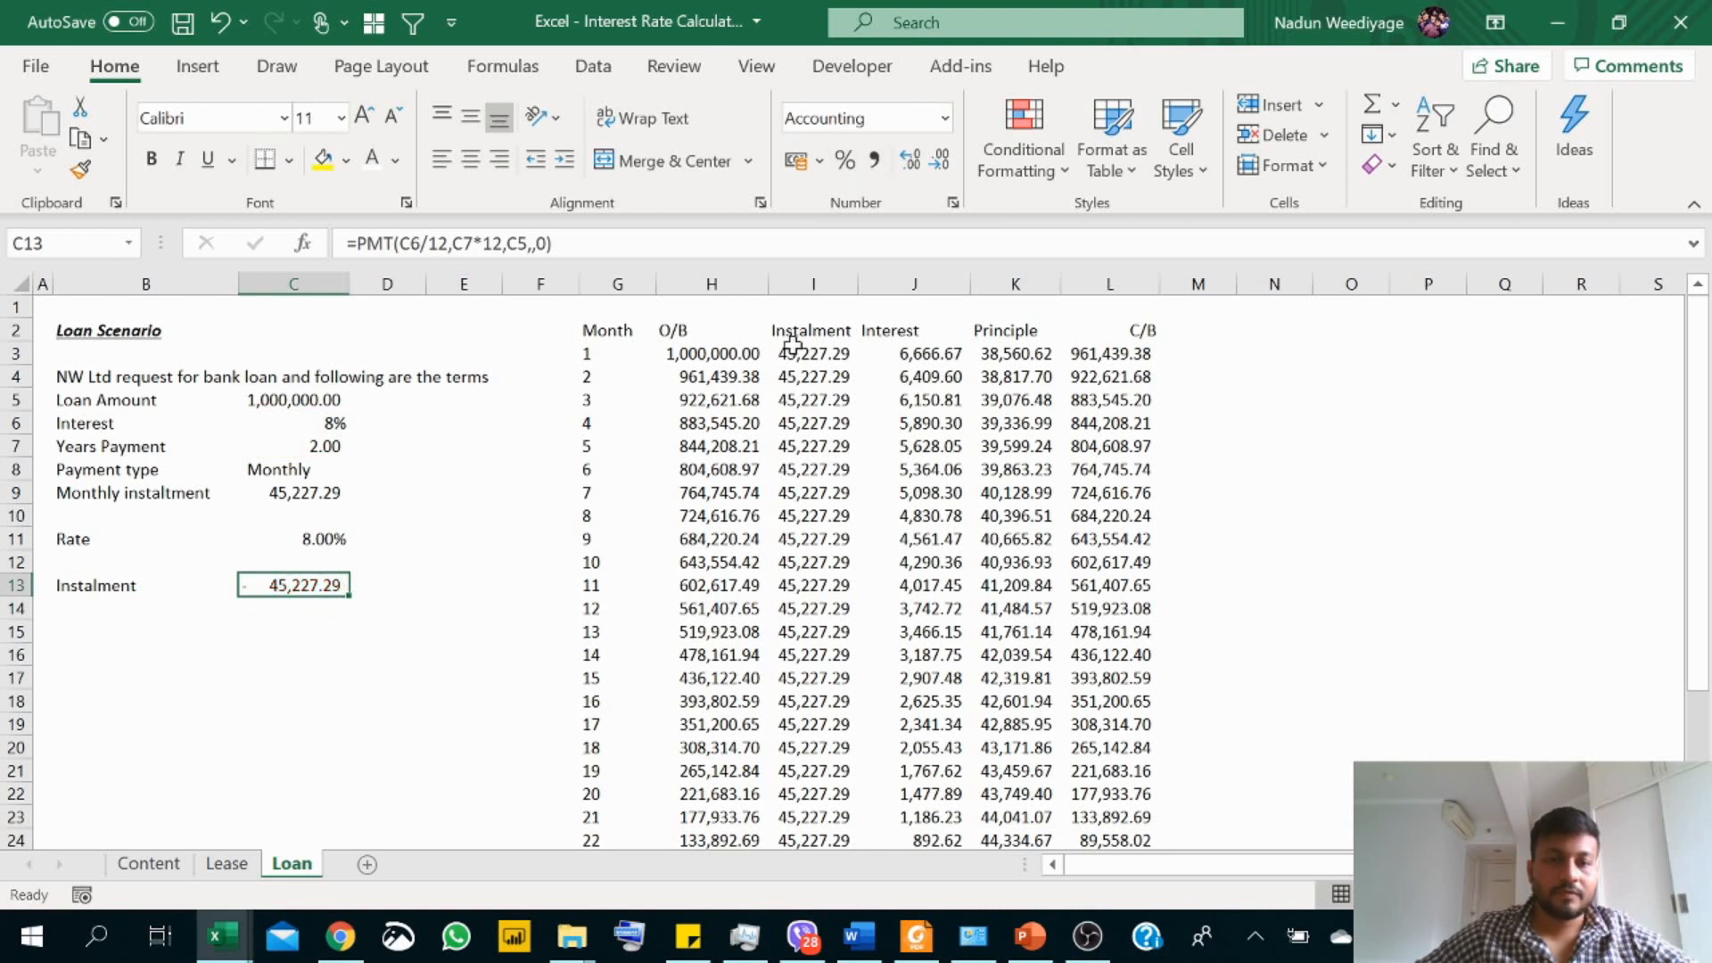